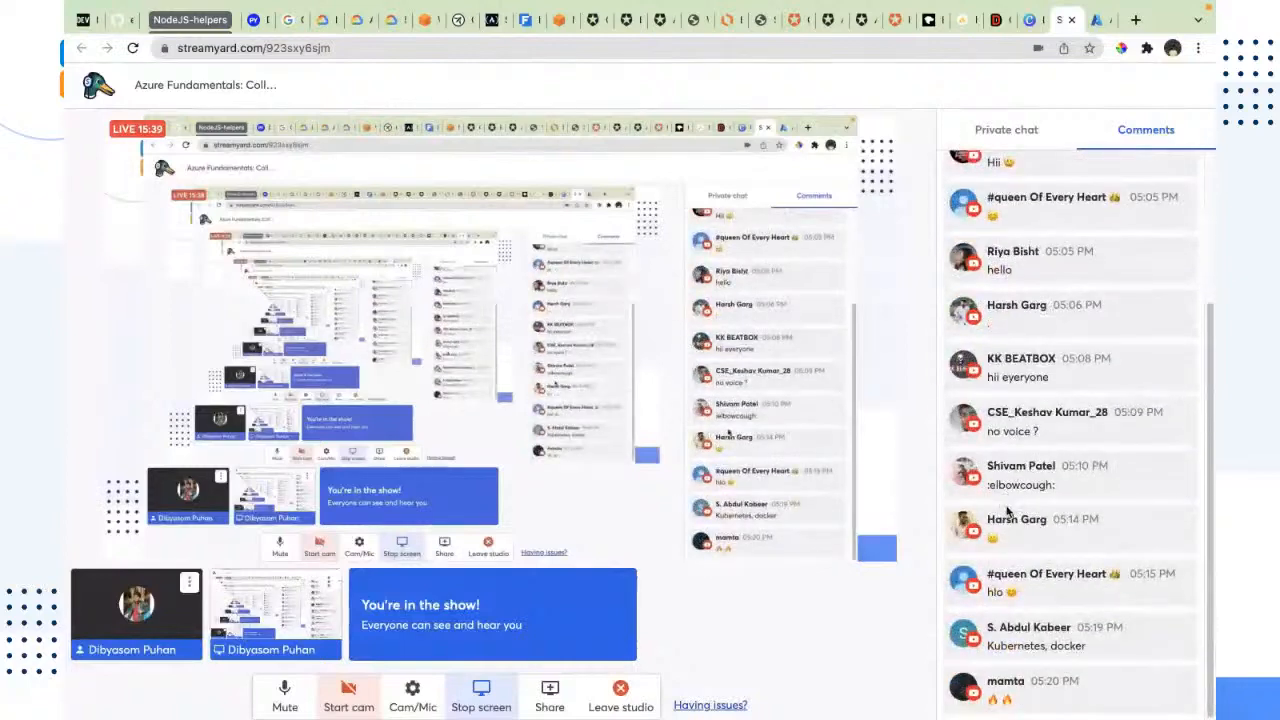
# Step: Check the viewer comments on the StreamYard live stream, highlighting the one about there being no voice
pyautogui.click(1027, 22)
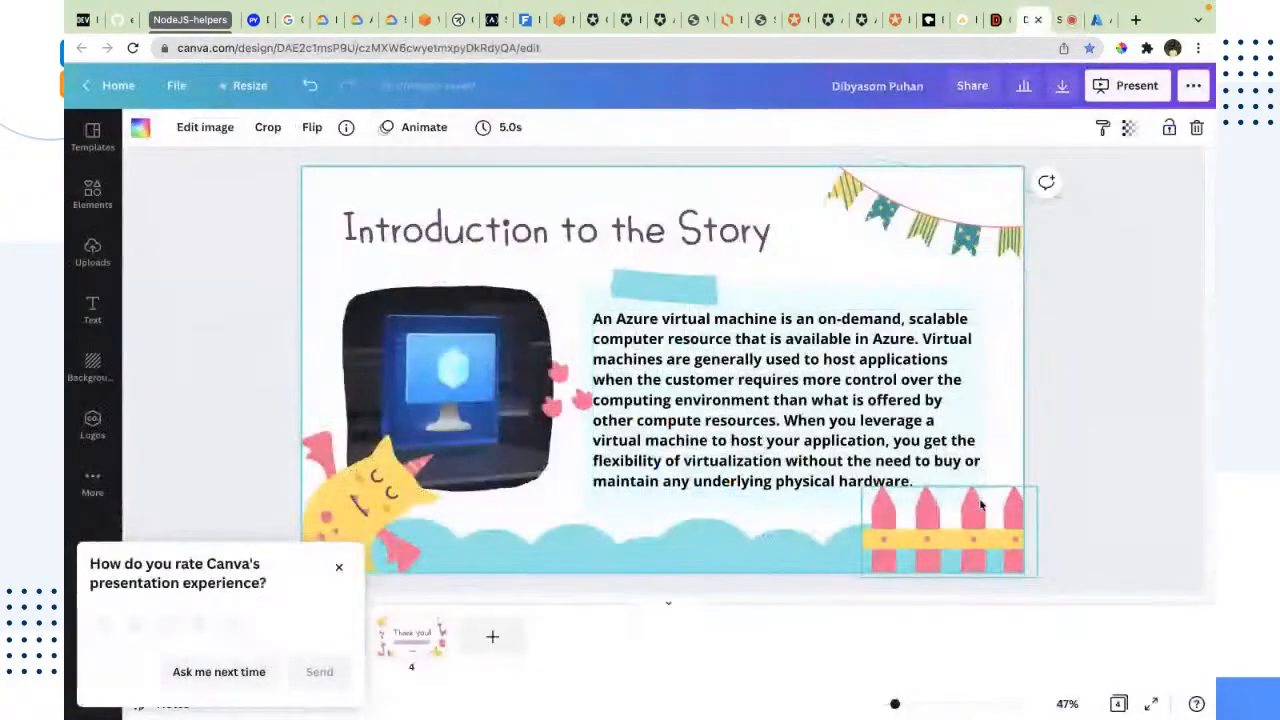
pyautogui.click(1100, 18)
pyautogui.click(1032, 18)
pyautogui.click(1058, 20)
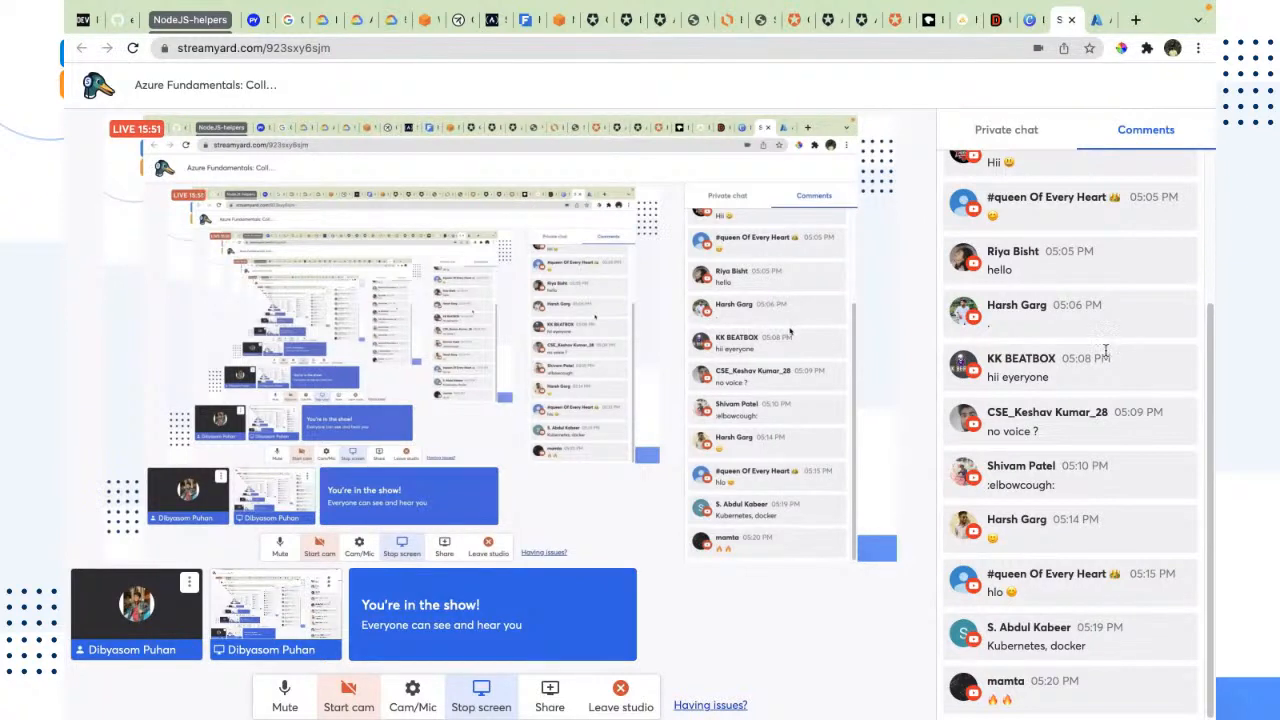
pyautogui.moveTo(1050, 434); pyautogui.dragTo(978, 424)
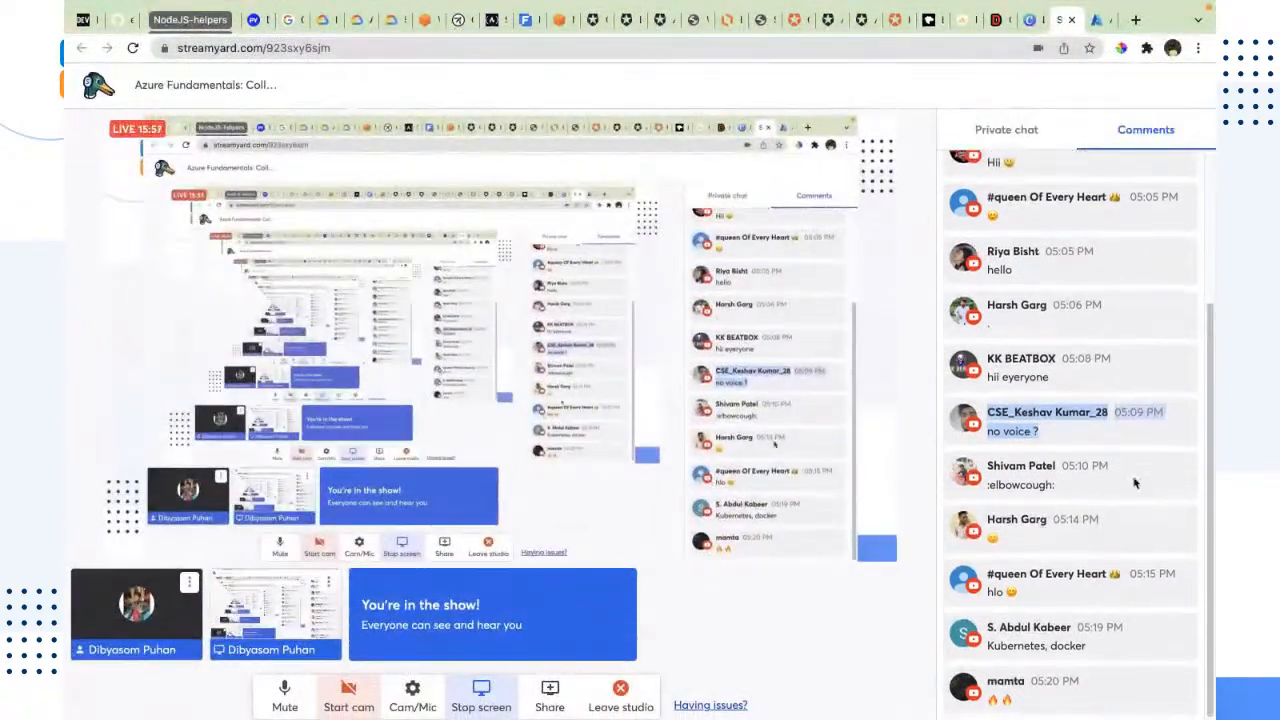
# Step: Switch to the Azure portal and delete the nodejs-app virtual machine, confirming the deletion with "yes"
pyautogui.click(1024, 27)
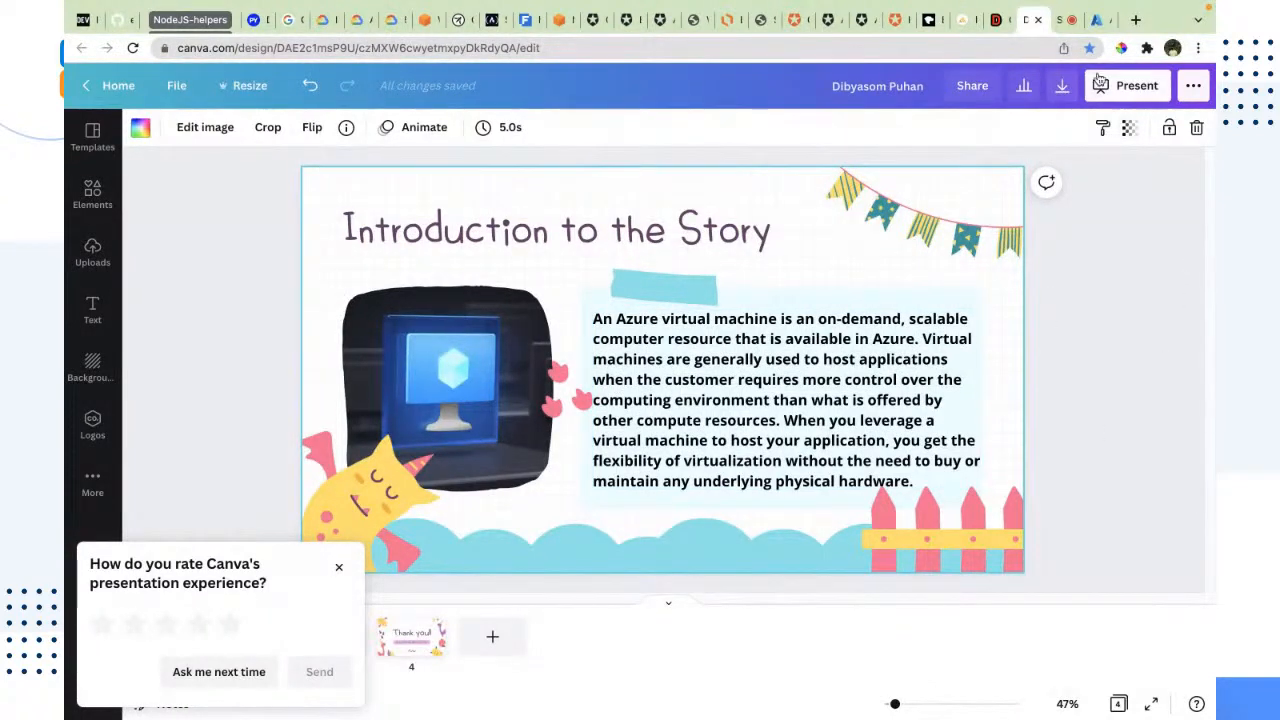
pyautogui.click(1097, 20)
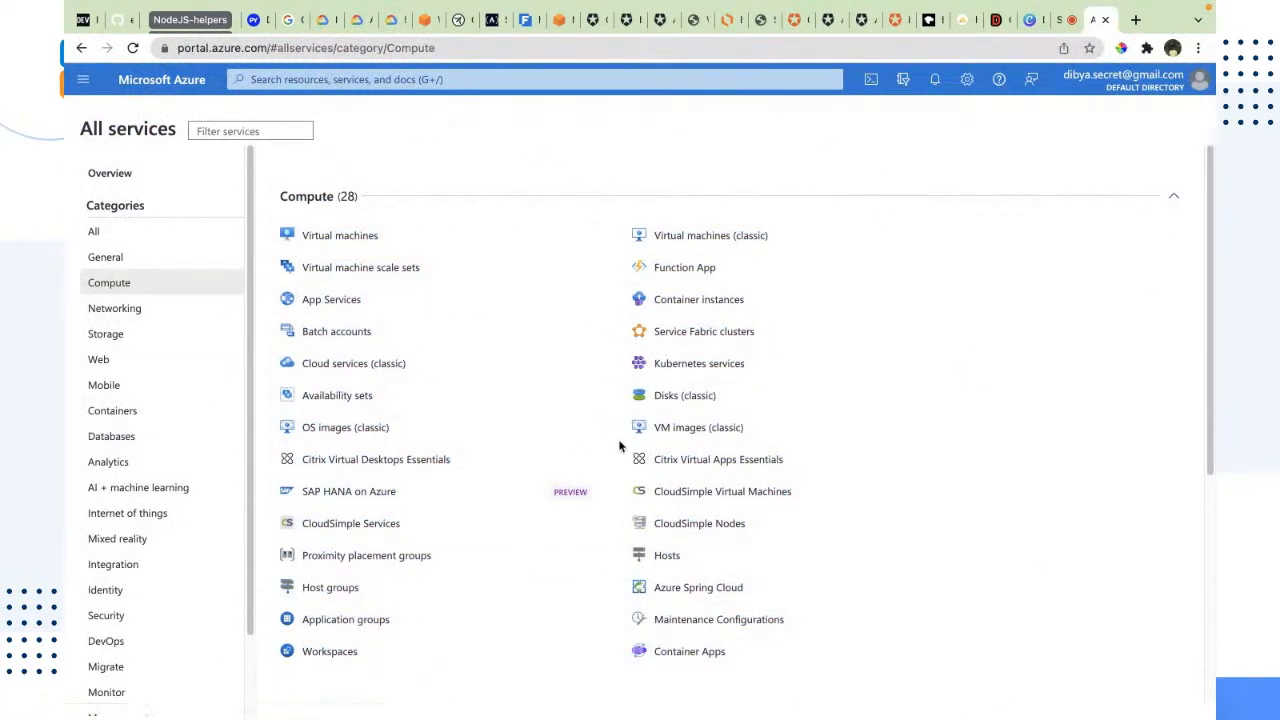
pyautogui.click(336, 235)
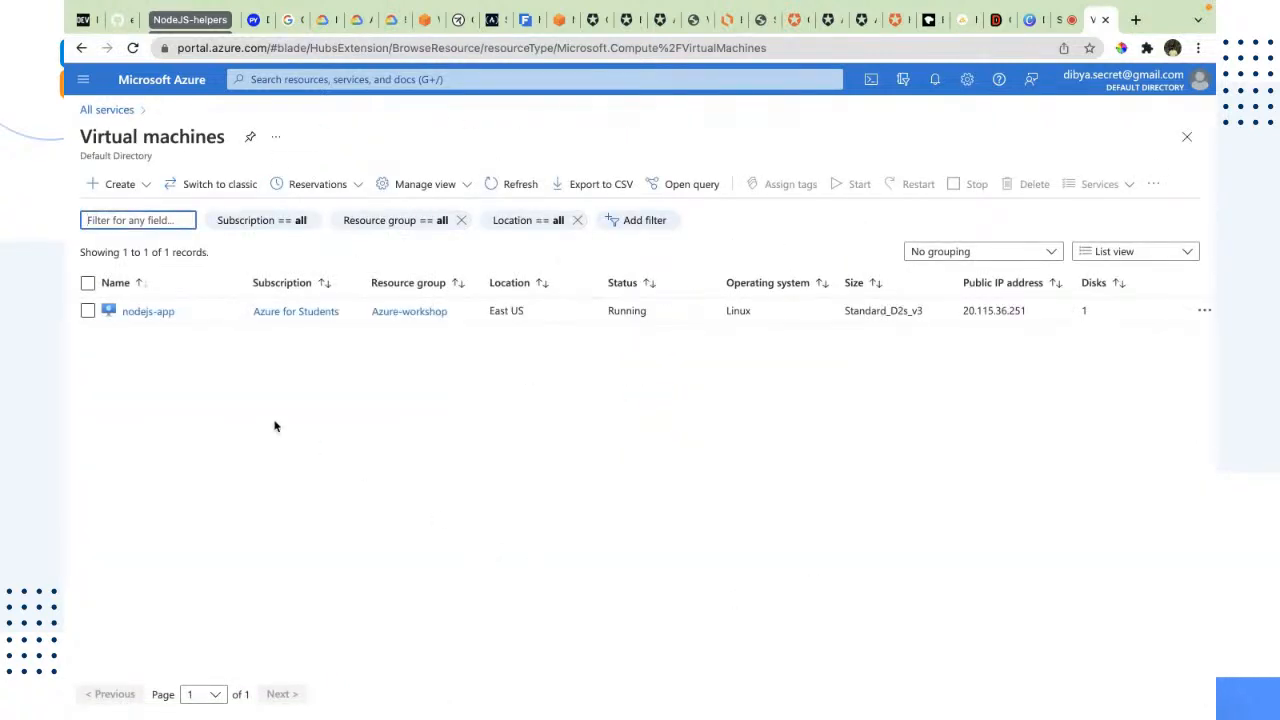
pyautogui.click(89, 311)
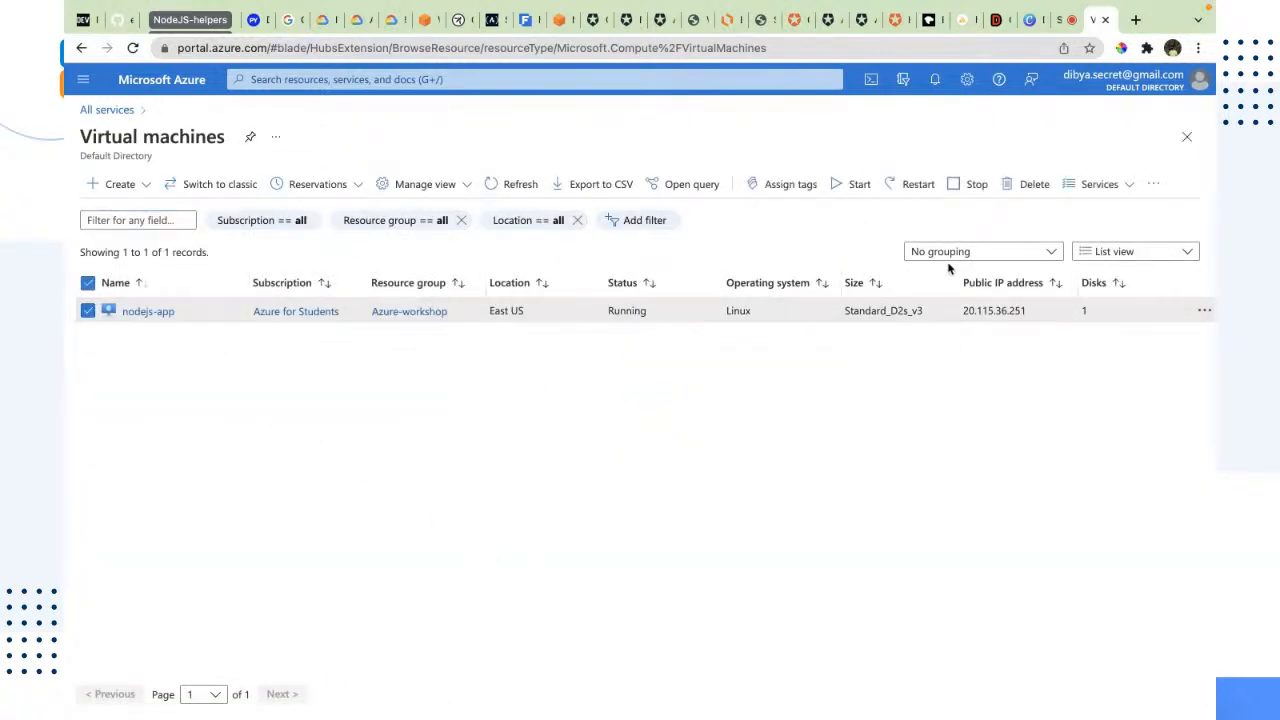
pyautogui.click(1031, 184)
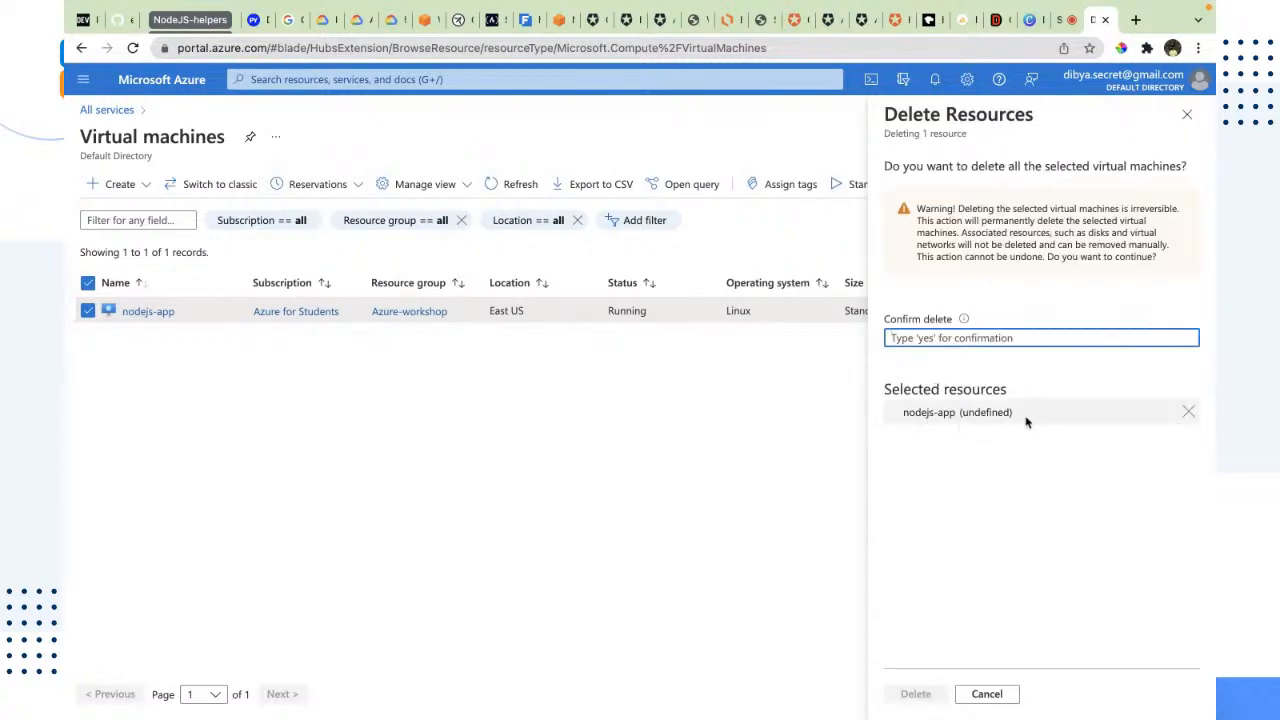
pyautogui.write('yes')
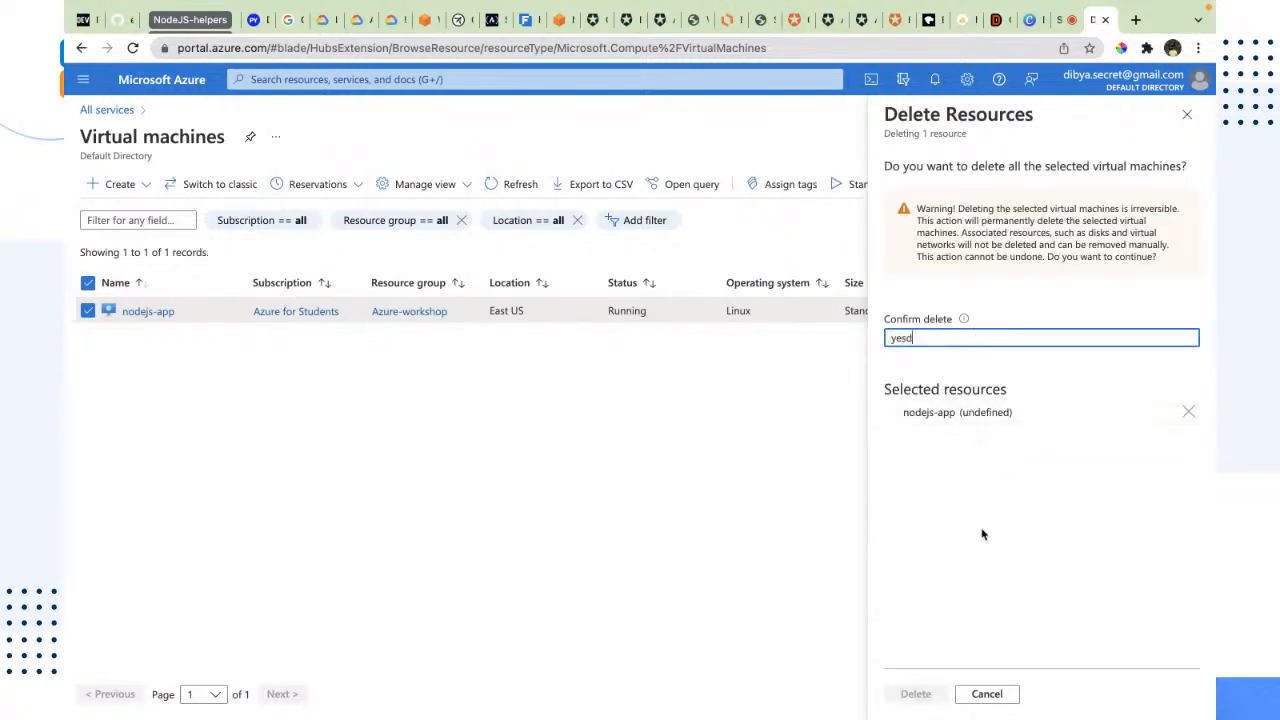
pyautogui.click(915, 693)
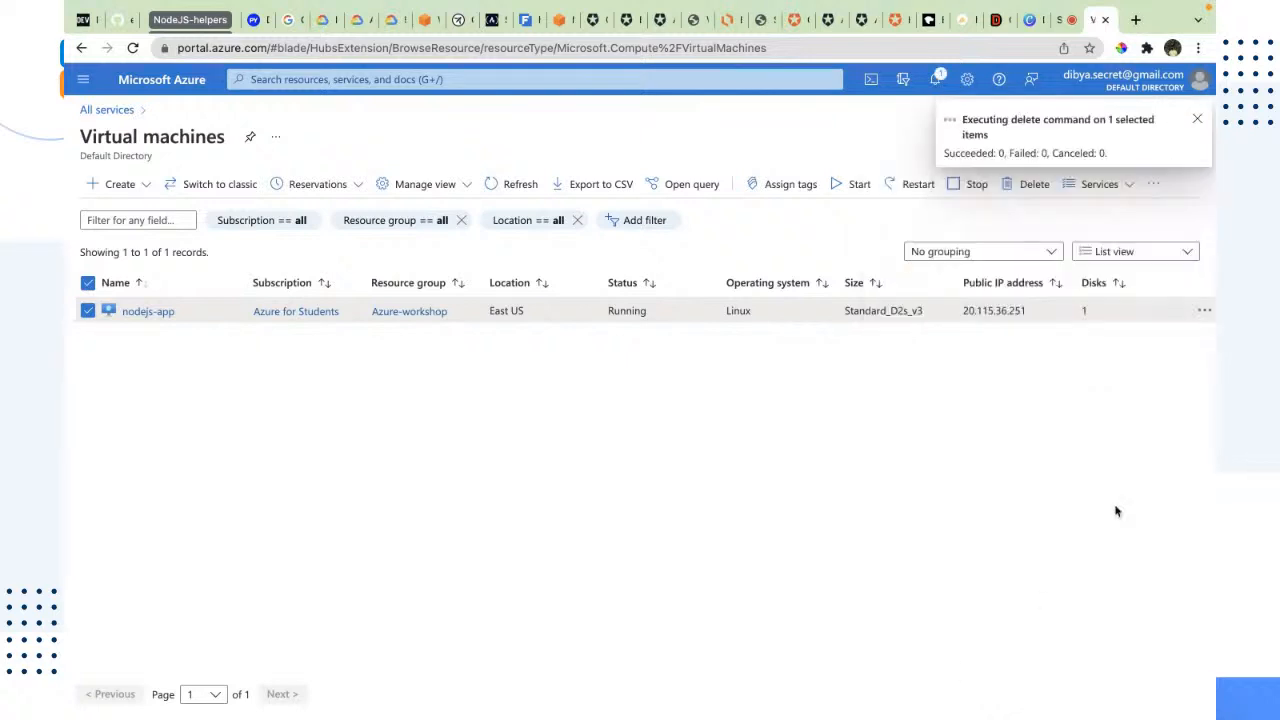
pyautogui.click(1197, 120)
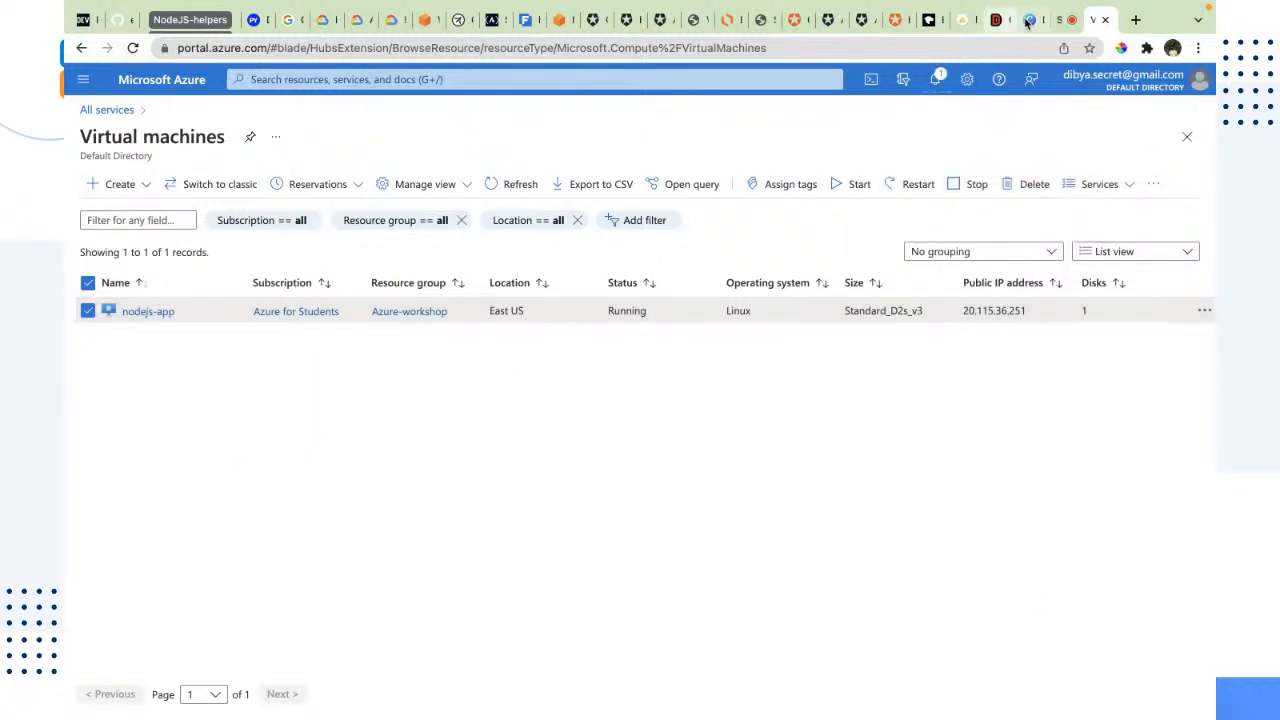
# Step: Check the newest viewer comments in StreamYard and return to the Azure portal
pyautogui.click(1061, 20)
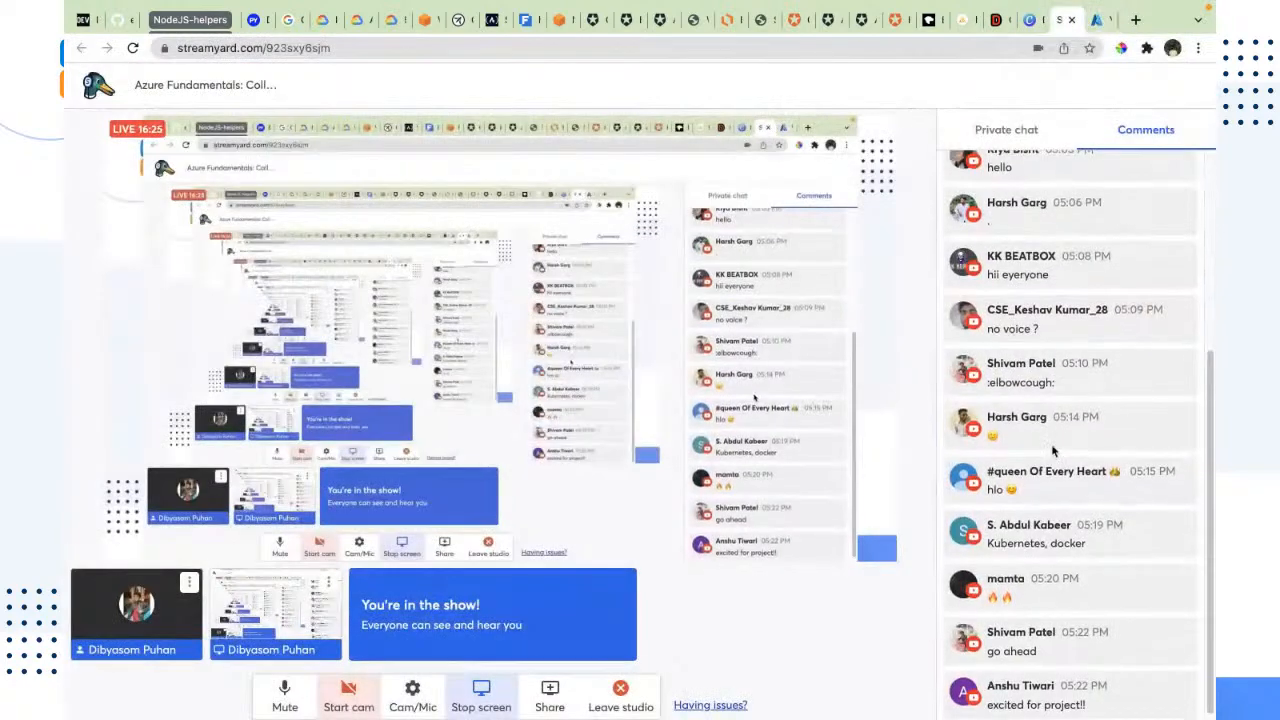
pyautogui.click(1097, 20)
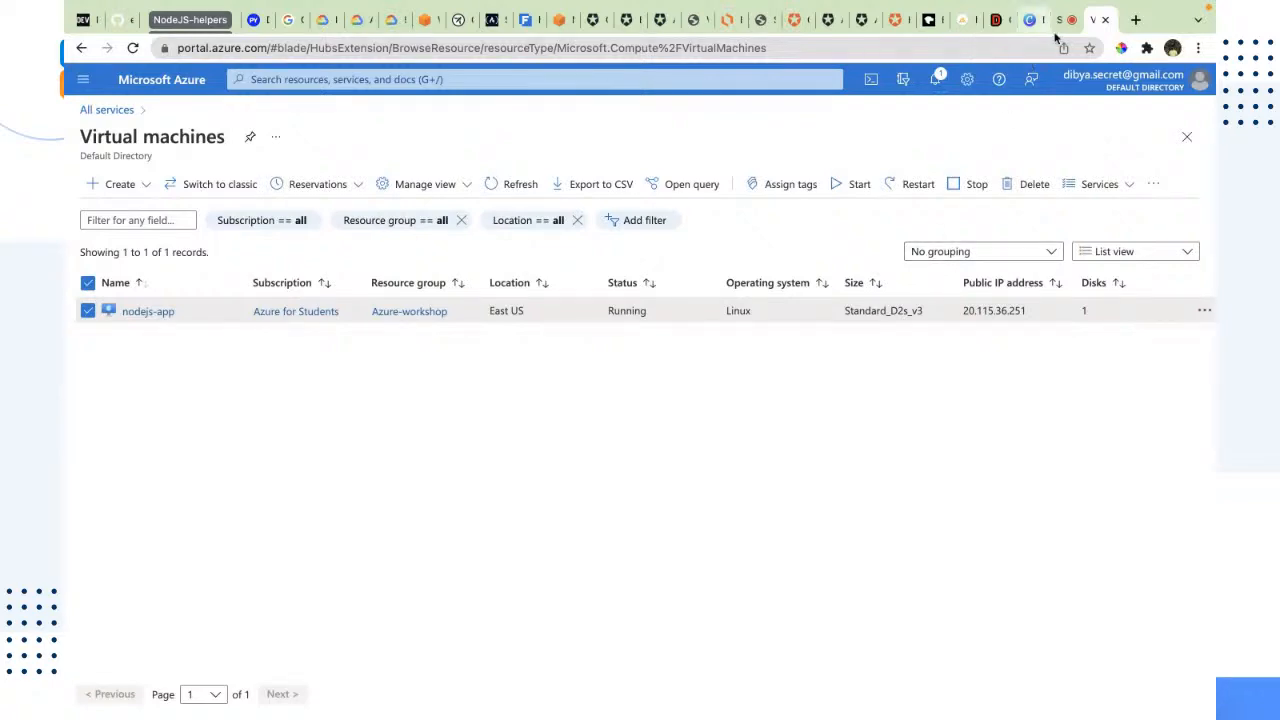
# Step: Quit WhatsApp and stay on the Azure virtual machines page
pyautogui.hotkey('ctrl', 'Left')
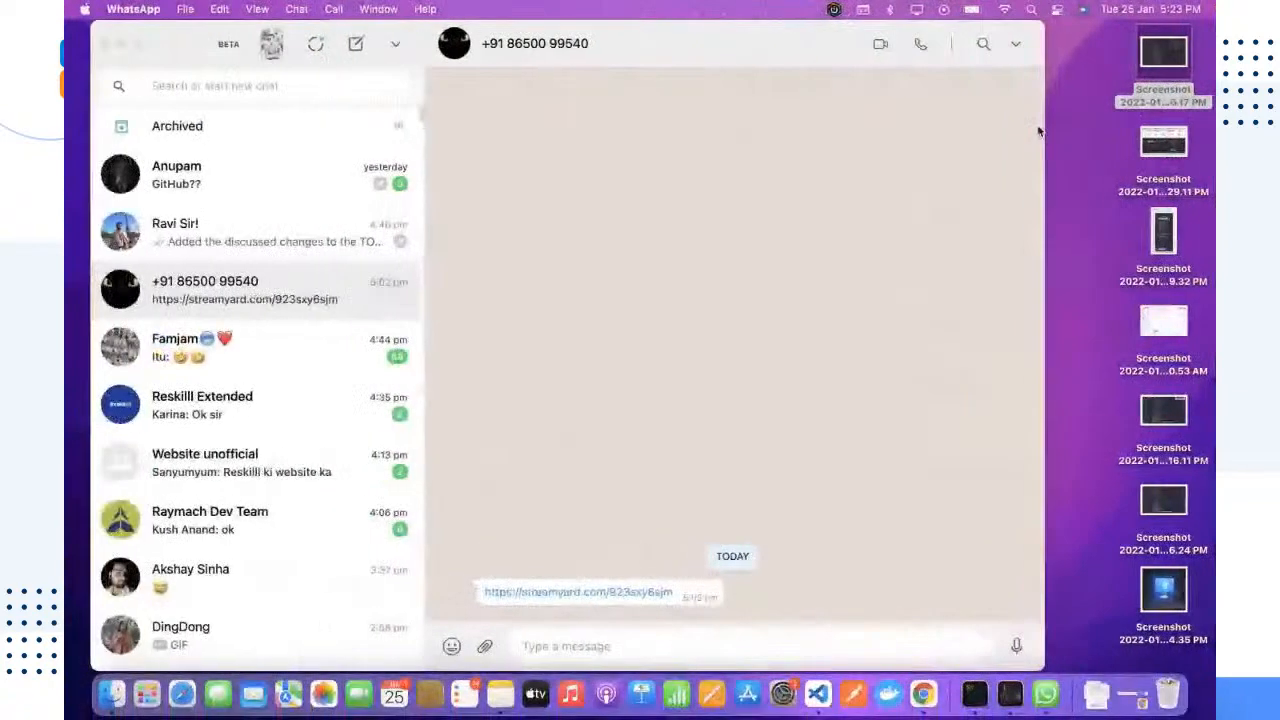
pyautogui.hotkey('ctrl', 'Right')
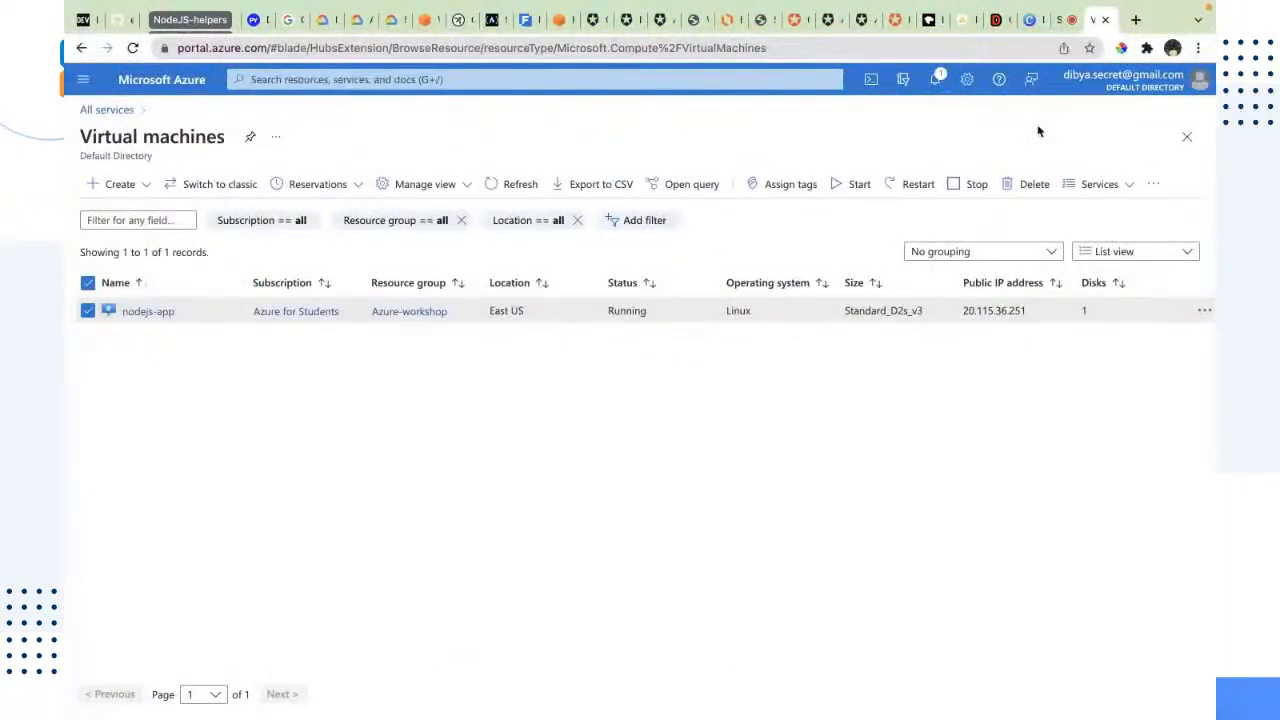
pyautogui.moveTo(1077, 705)
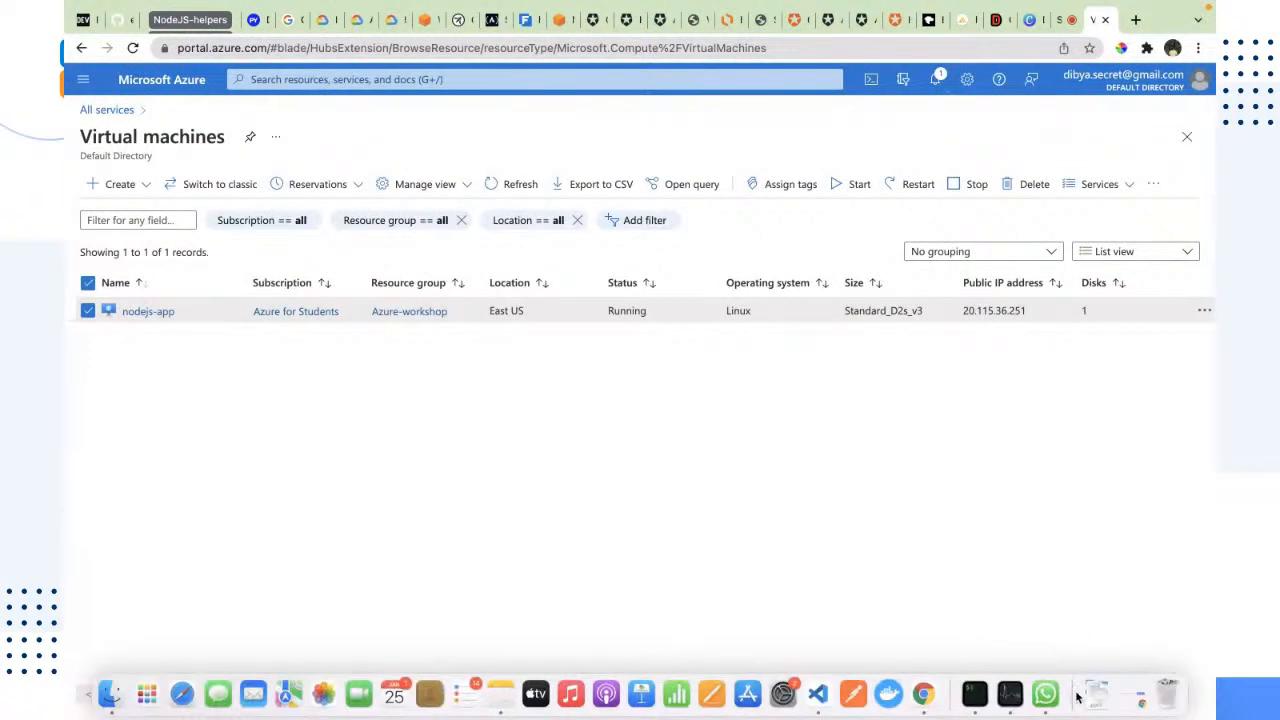
pyautogui.rightClick(1045, 693)
pyautogui.click(1050, 650)
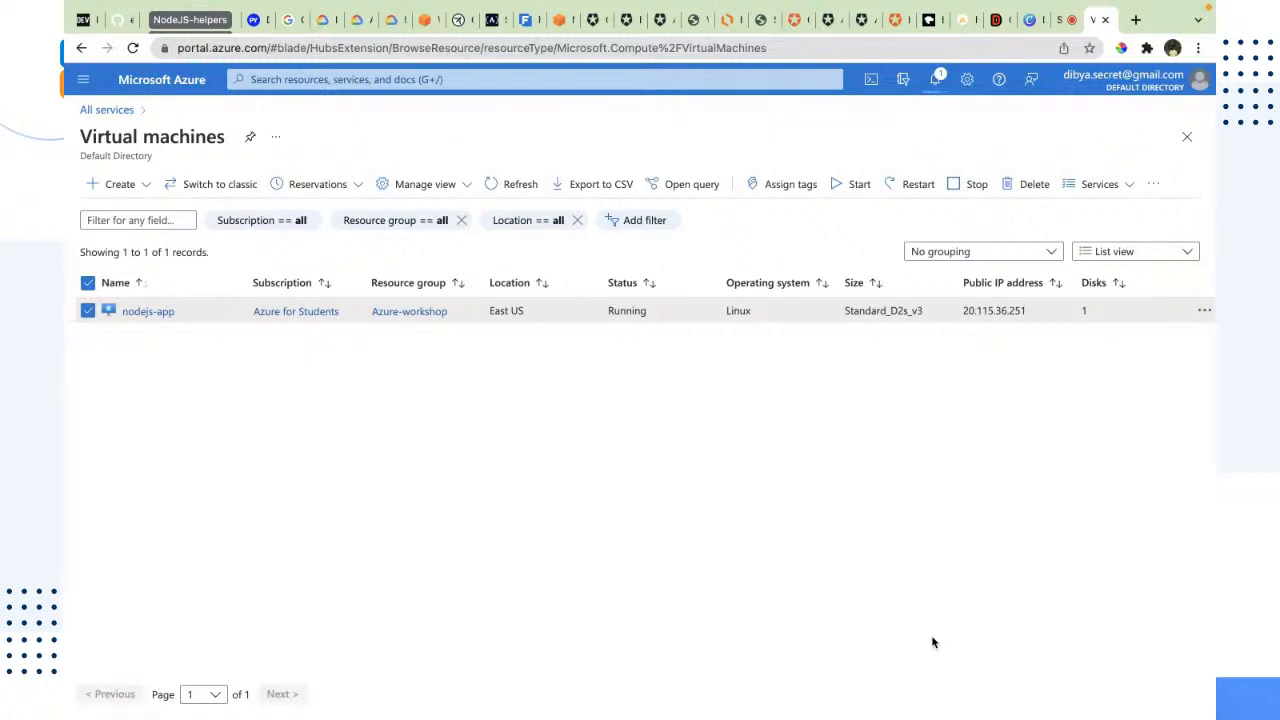
# Step: Switch to Visual Studio Code and review the import statements at the beginning of server.js, including the MongoDB helper import
pyautogui.hotkey('ctrl', 'Left')
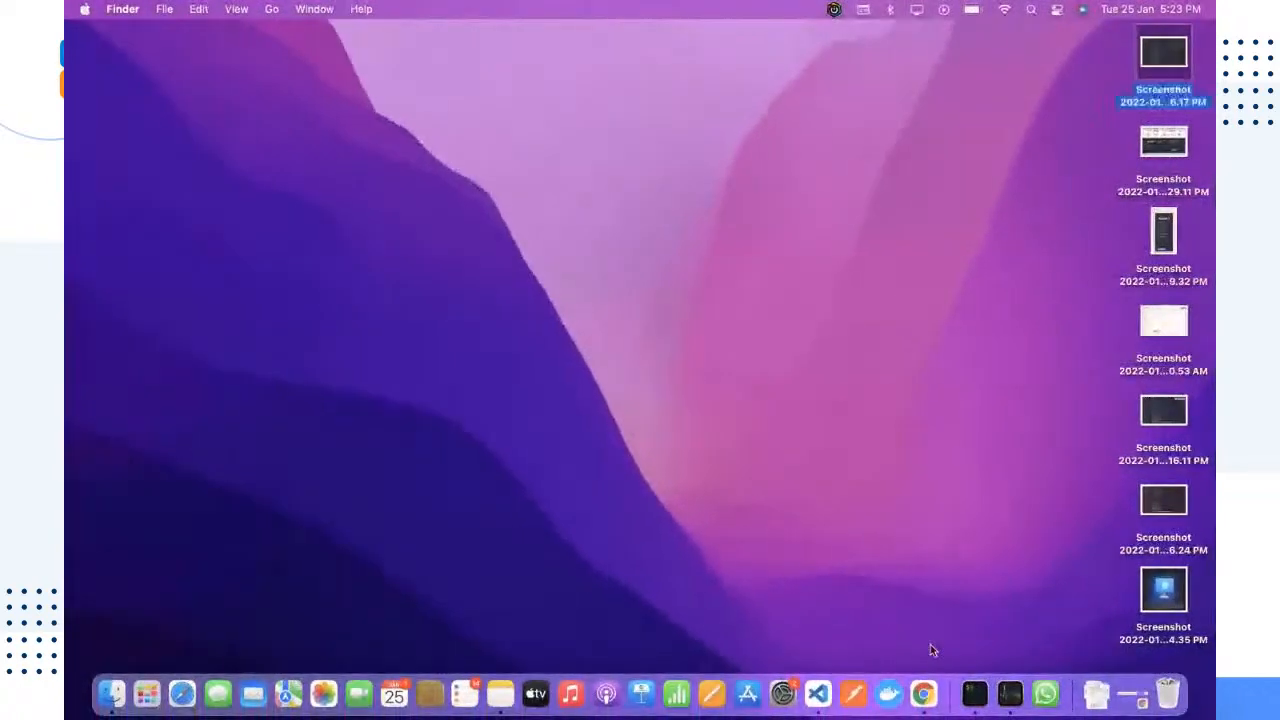
pyautogui.click(818, 694)
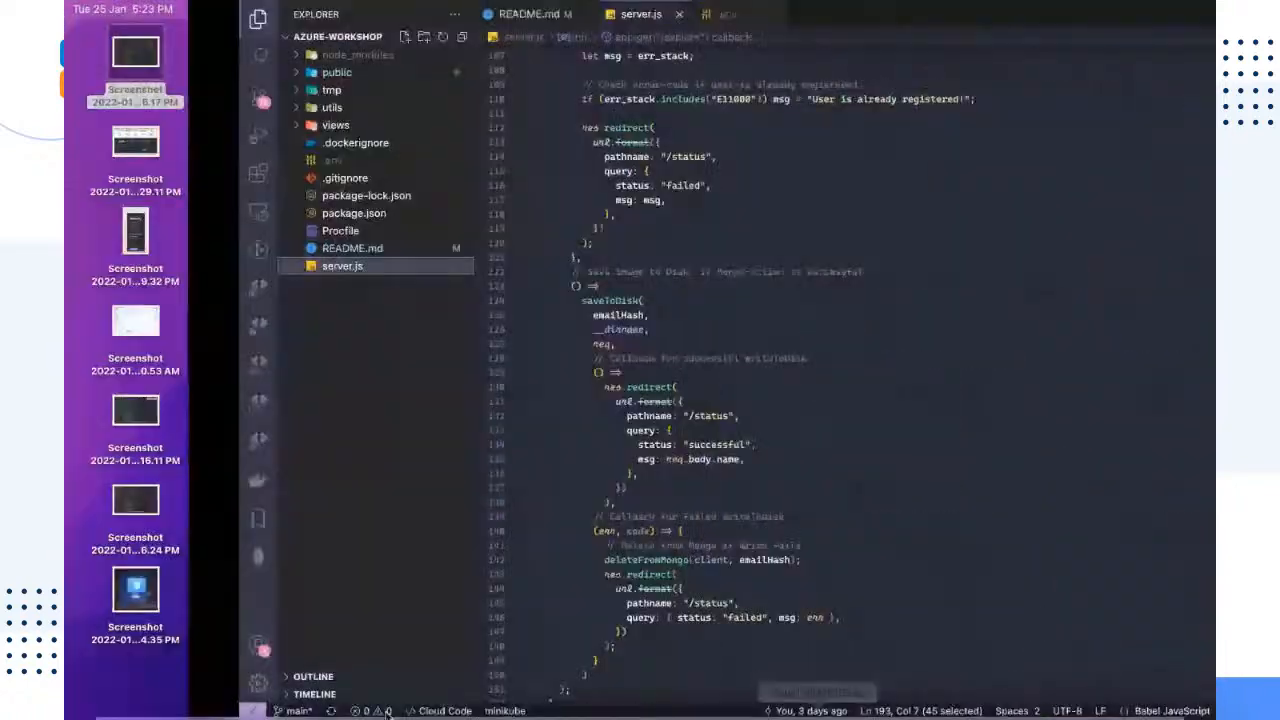
pyautogui.scroll(10, 560, 381)
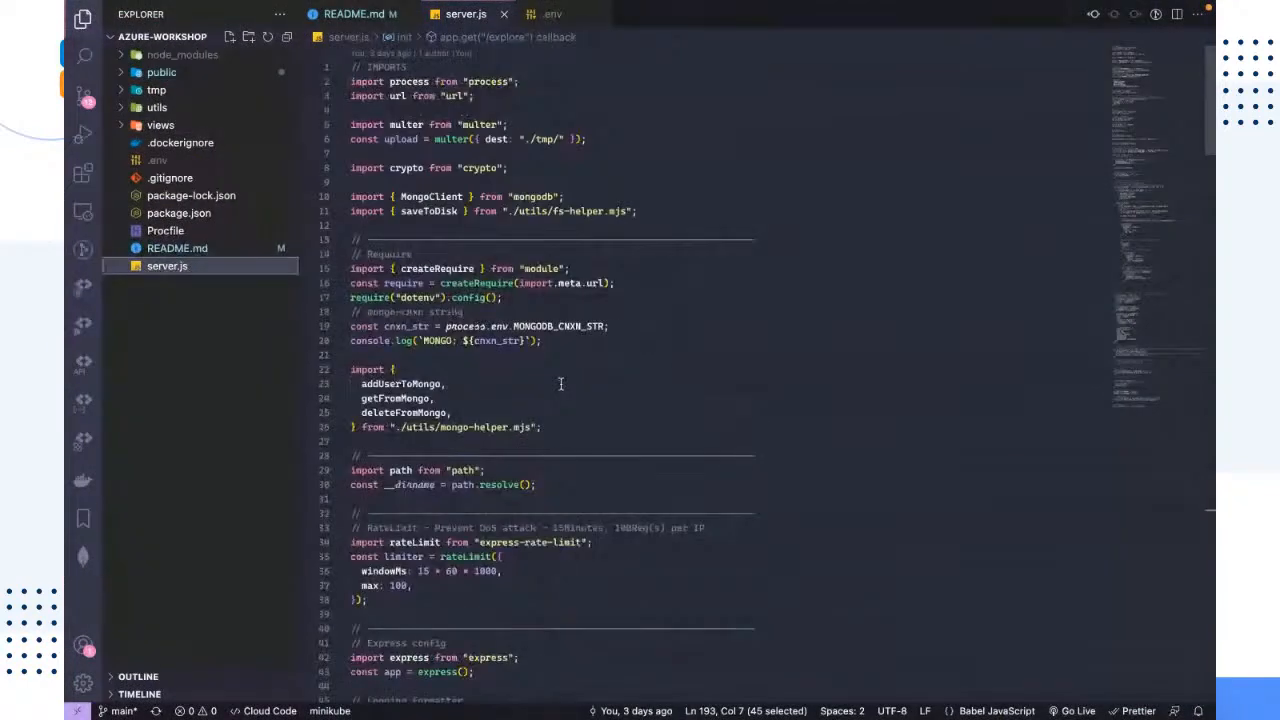
pyautogui.moveTo(563, 427); pyautogui.dragTo(420, 110)
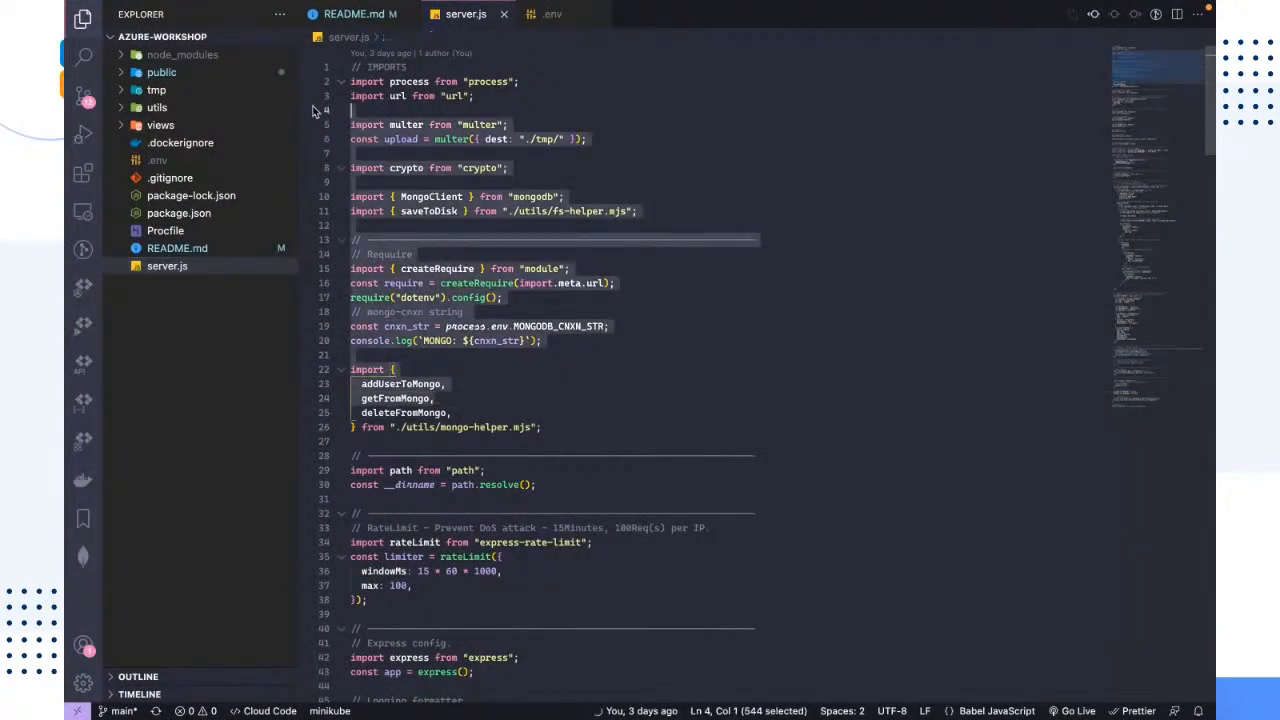
pyautogui.click(733, 419)
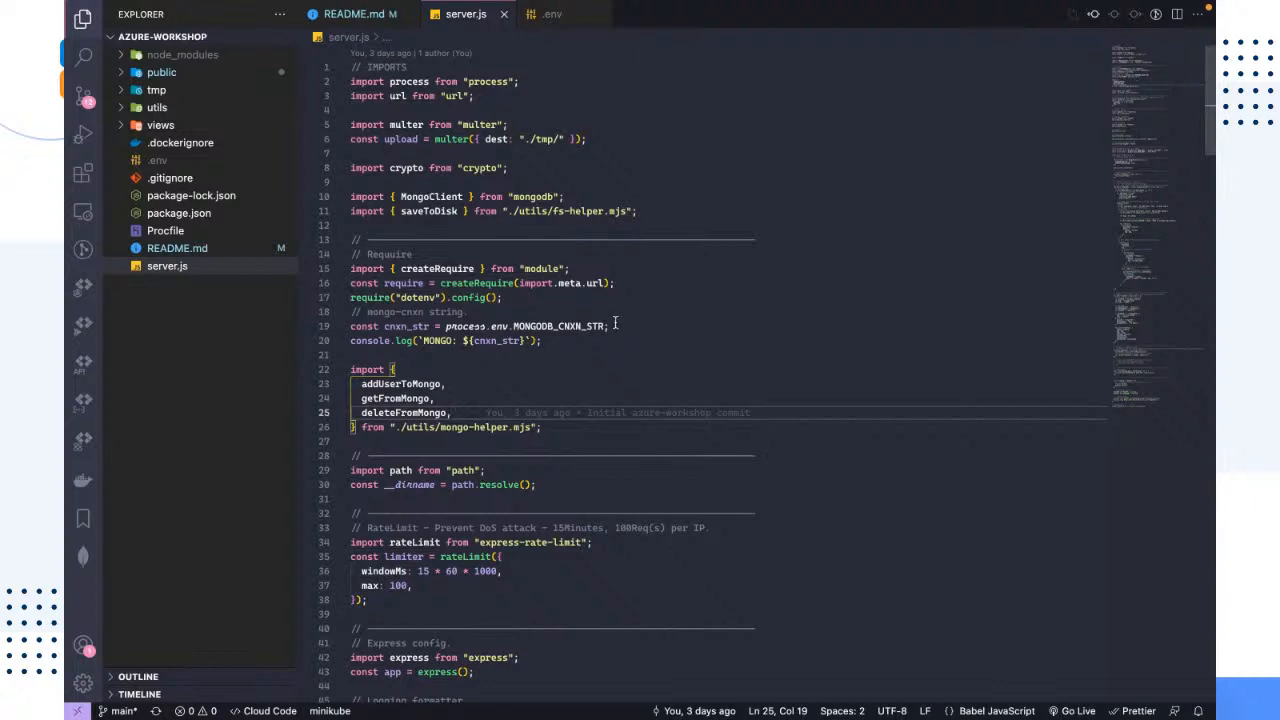
# Step: Examine the require setup, dotenv configuration and MongoDB connection string lines in server.js, along with the package imports above them
pyautogui.click(576, 344)
pyautogui.moveTo(576, 344); pyautogui.dragTo(350, 239)
pyautogui.click(514, 367)
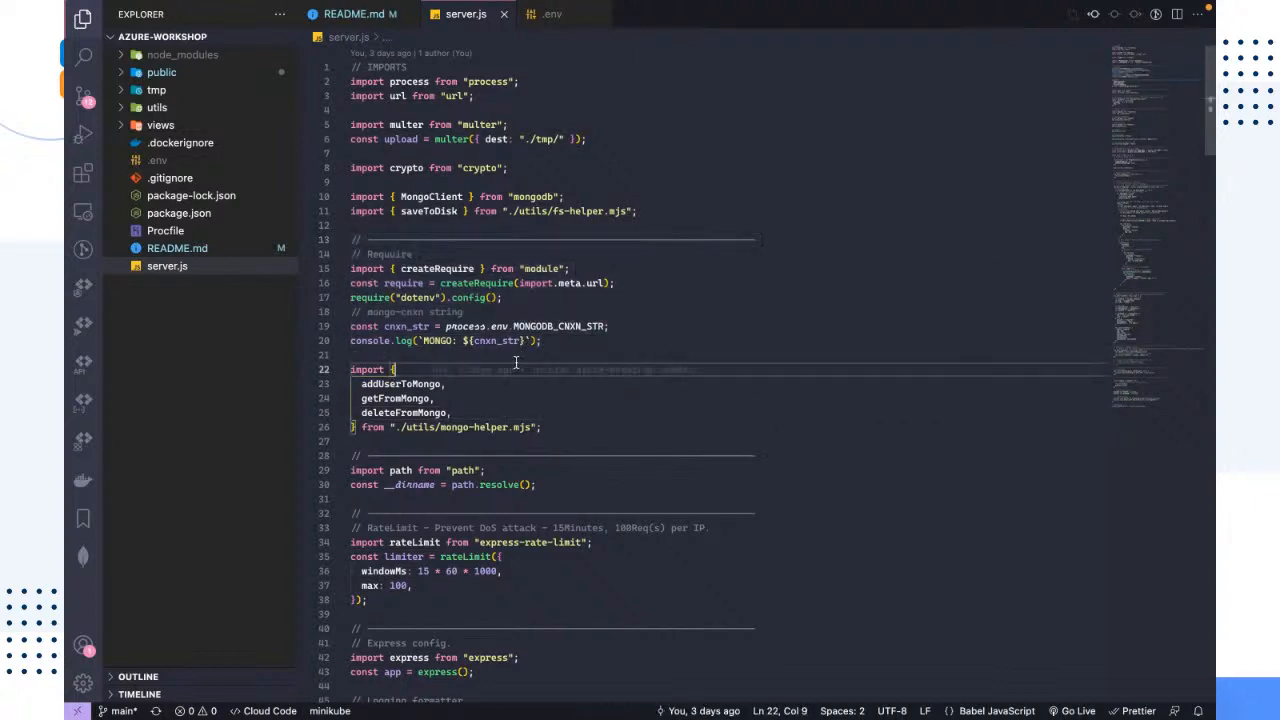
pyautogui.click(363, 353)
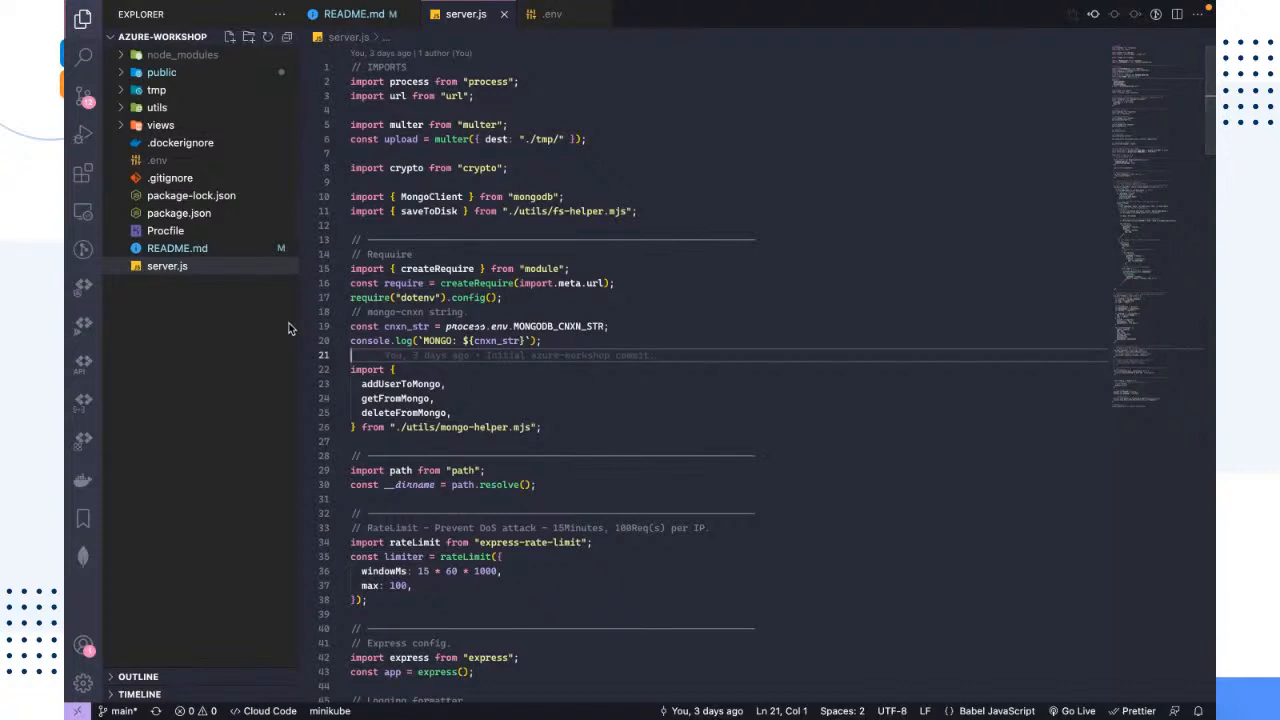
pyautogui.click(198, 495)
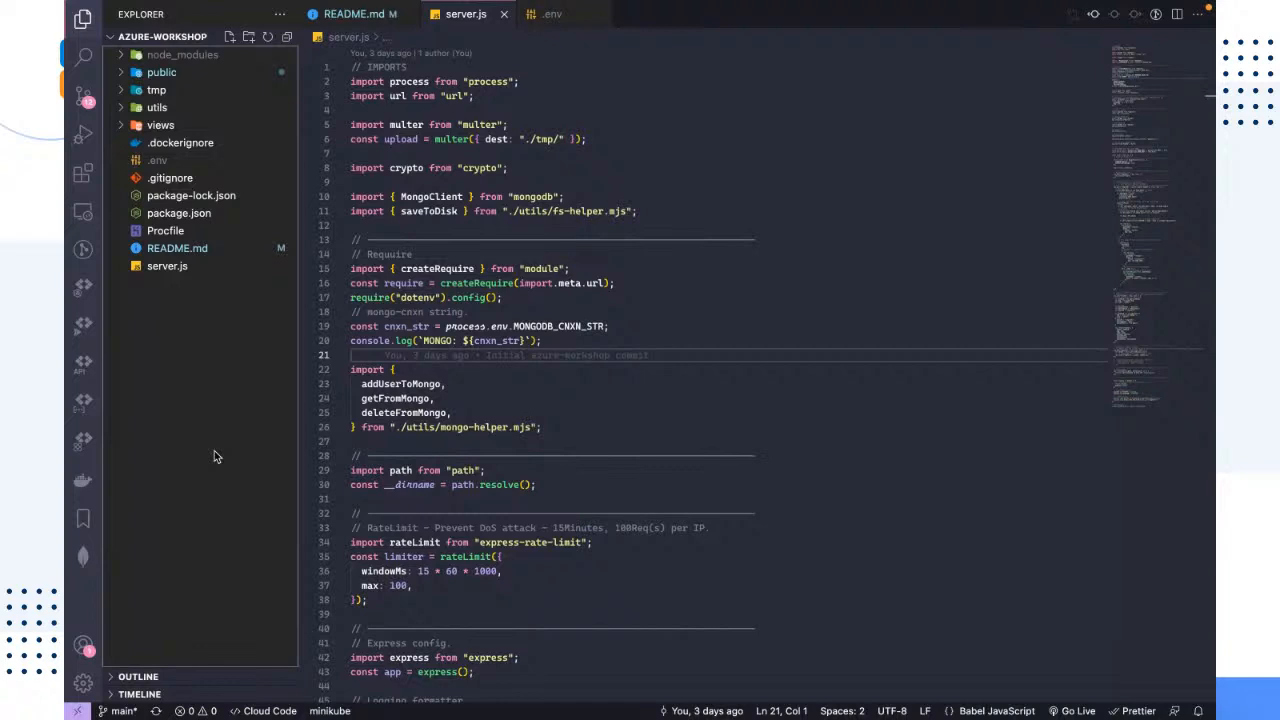
pyautogui.click(474, 227)
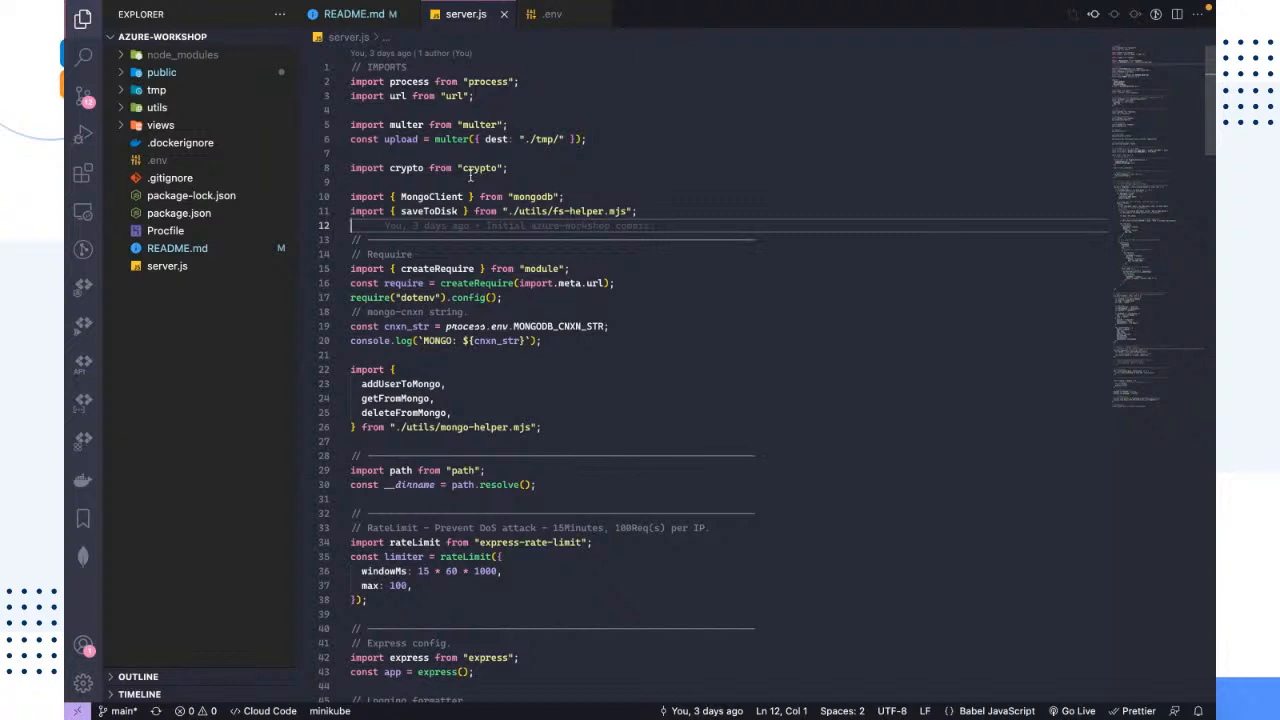
pyautogui.click(466, 180)
pyautogui.click(449, 155)
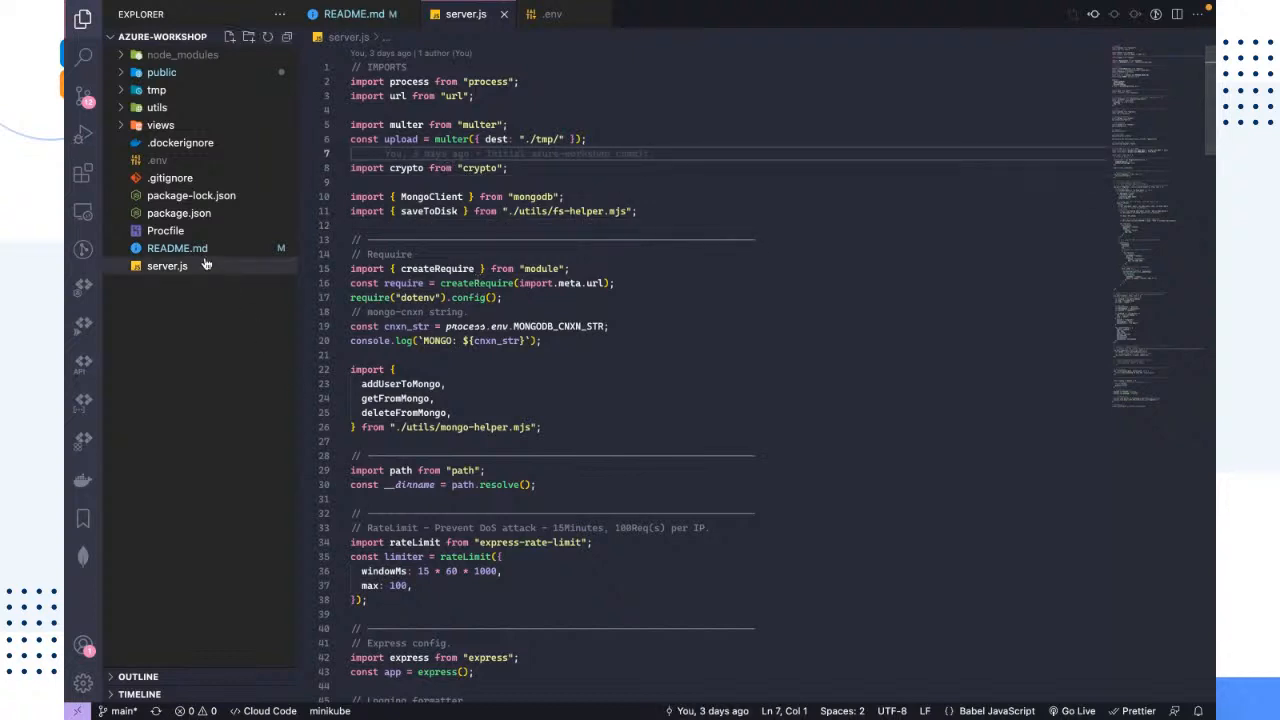
# Step: Review the dependencies in package.json, including multer, morgan, helmet and express, and return to server.js
pyautogui.click(177, 215)
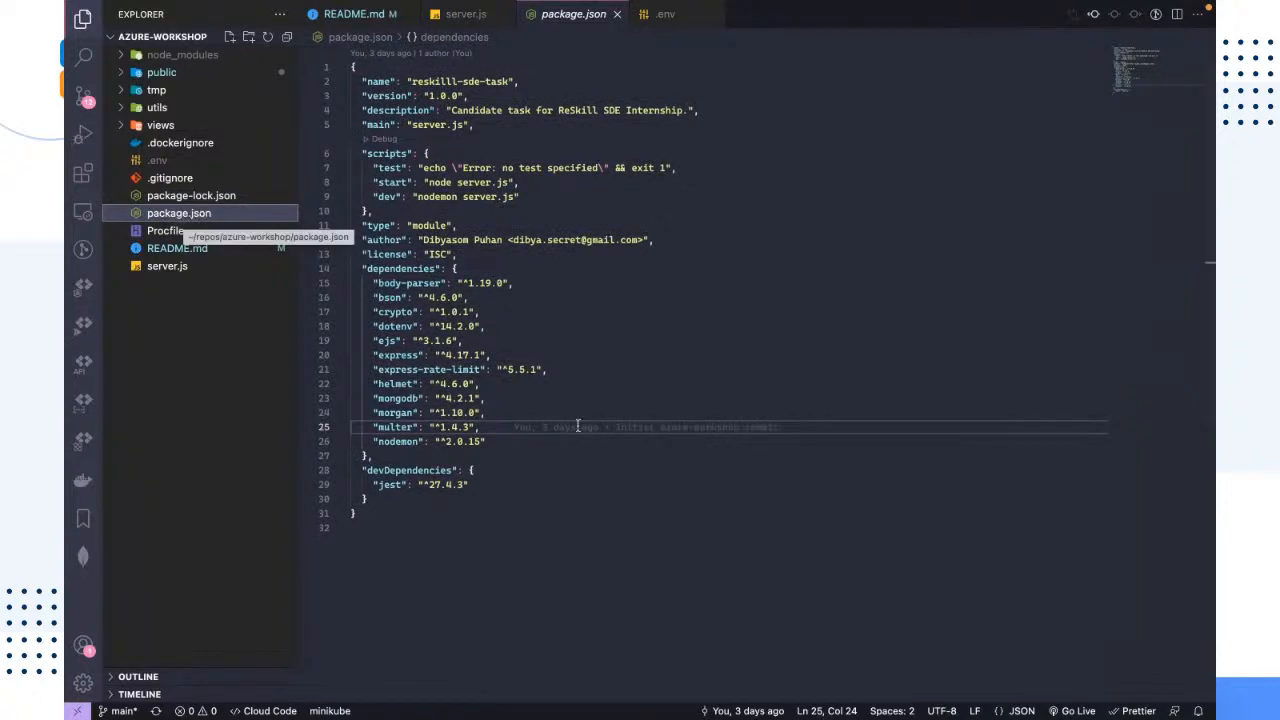
pyautogui.moveTo(490, 441); pyautogui.dragTo(352, 268)
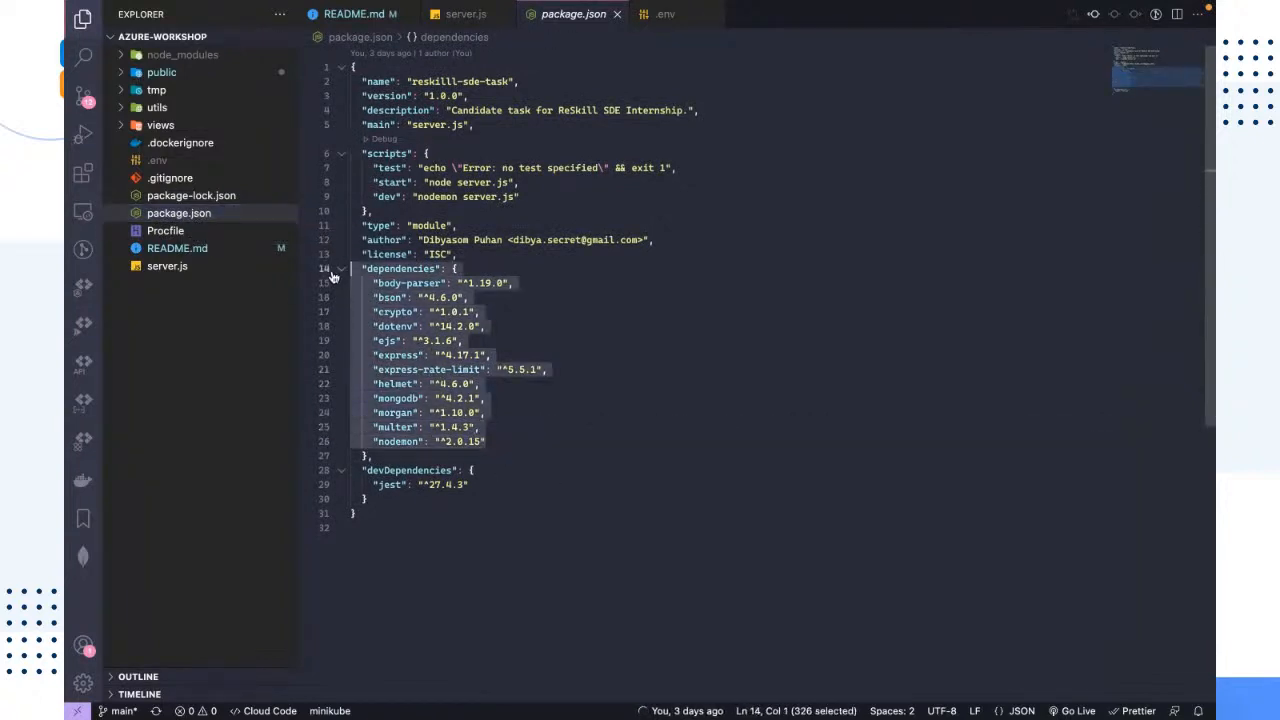
pyautogui.click(399, 454)
pyautogui.doubleClick(397, 427)
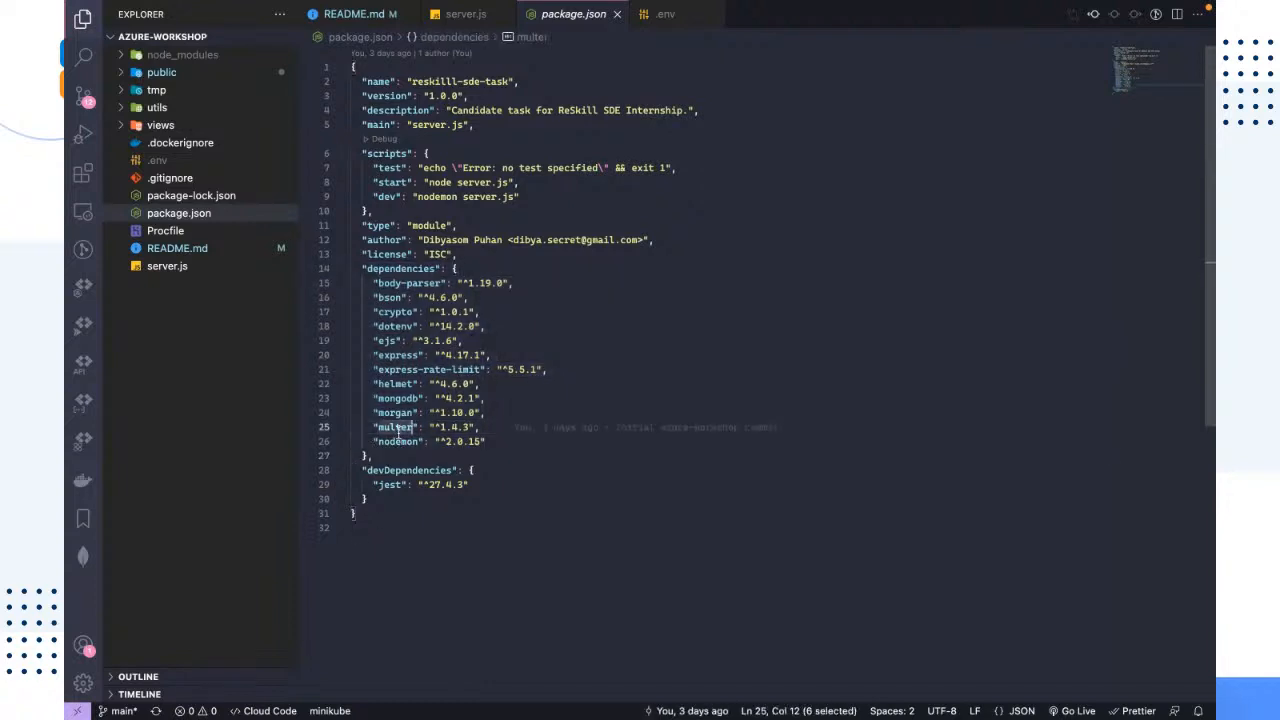
pyautogui.doubleClick(390, 412)
pyautogui.doubleClick(391, 384)
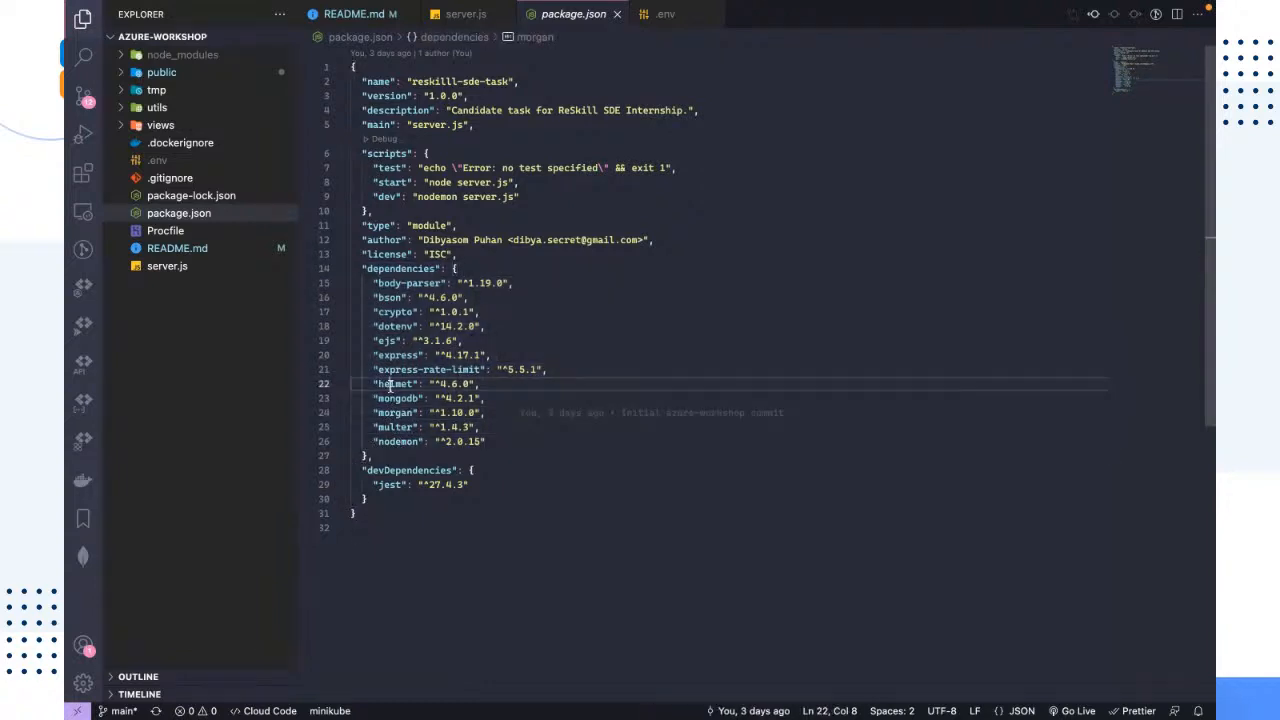
pyautogui.click(390, 354)
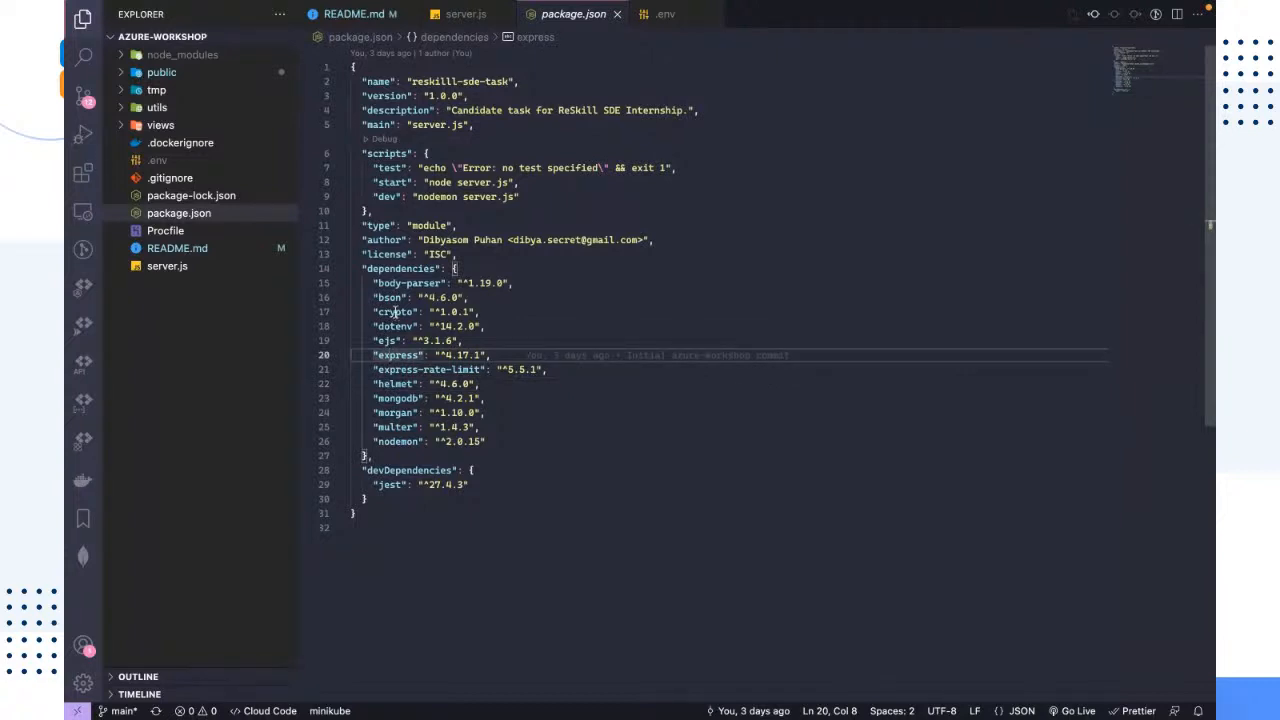
pyautogui.moveTo(488, 441); pyautogui.dragTo(288, 283)
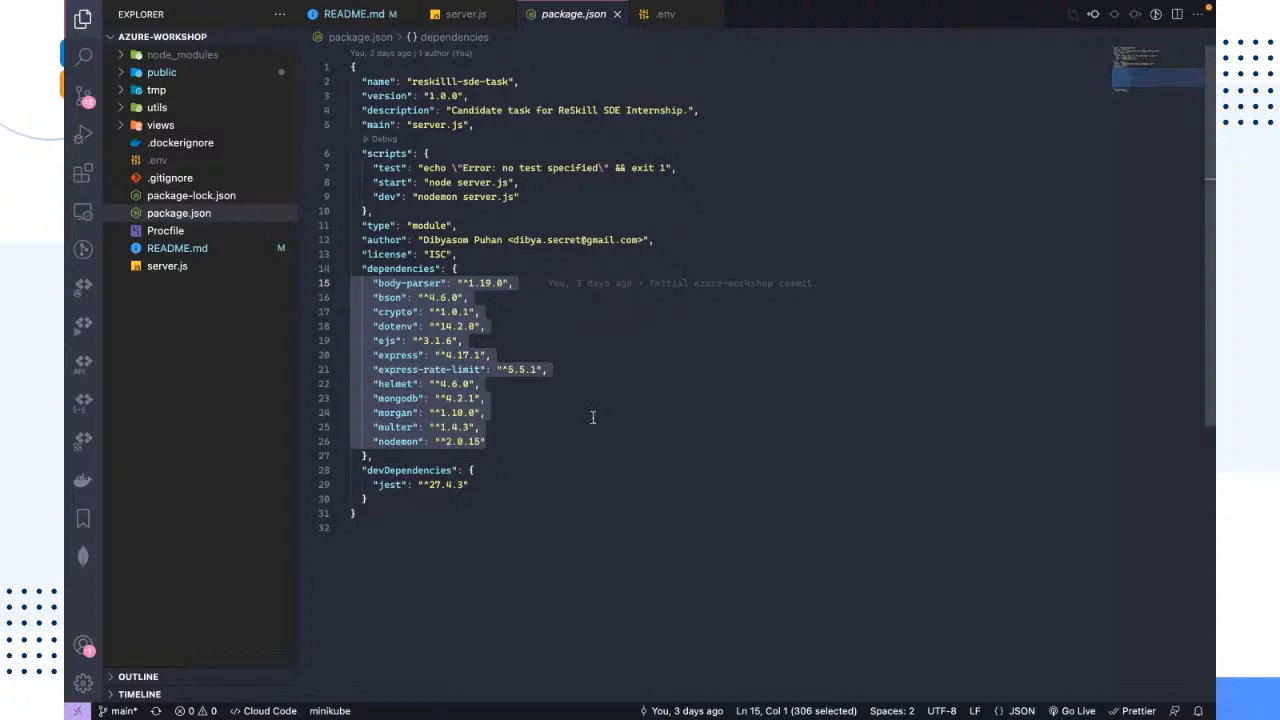
pyautogui.moveTo(558, 458); pyautogui.dragTo(267, 287)
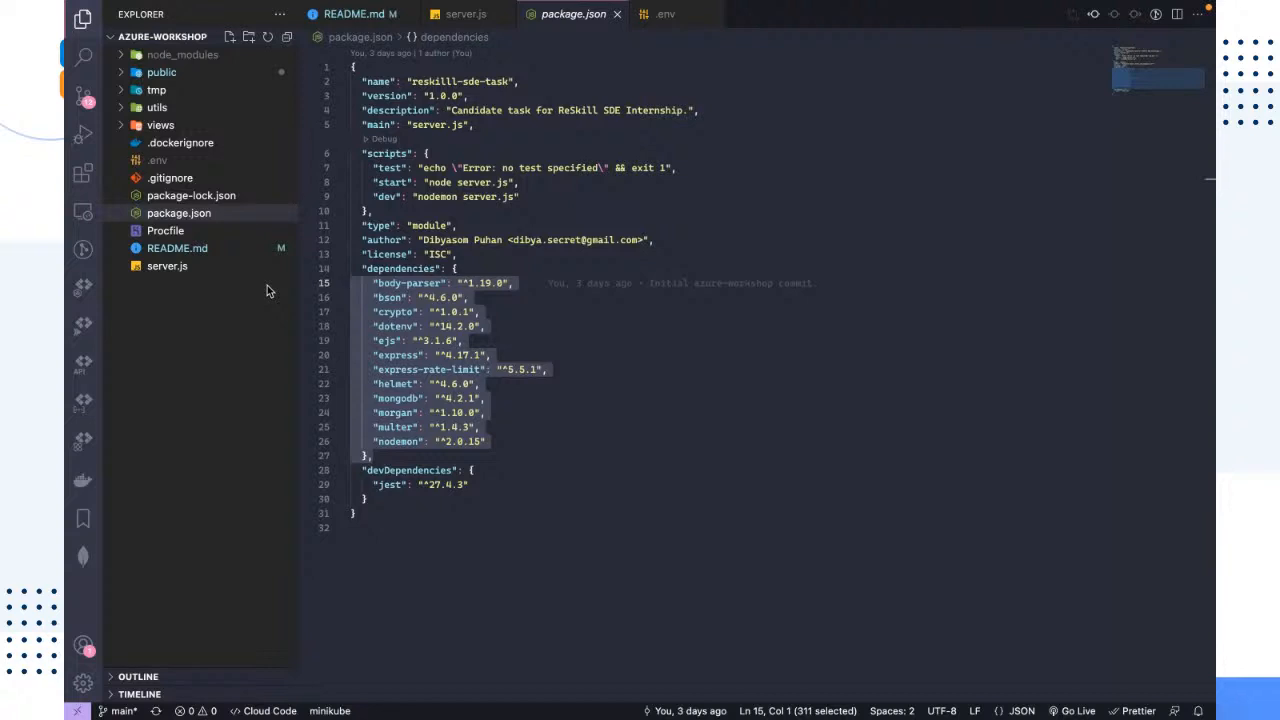
pyautogui.click(240, 266)
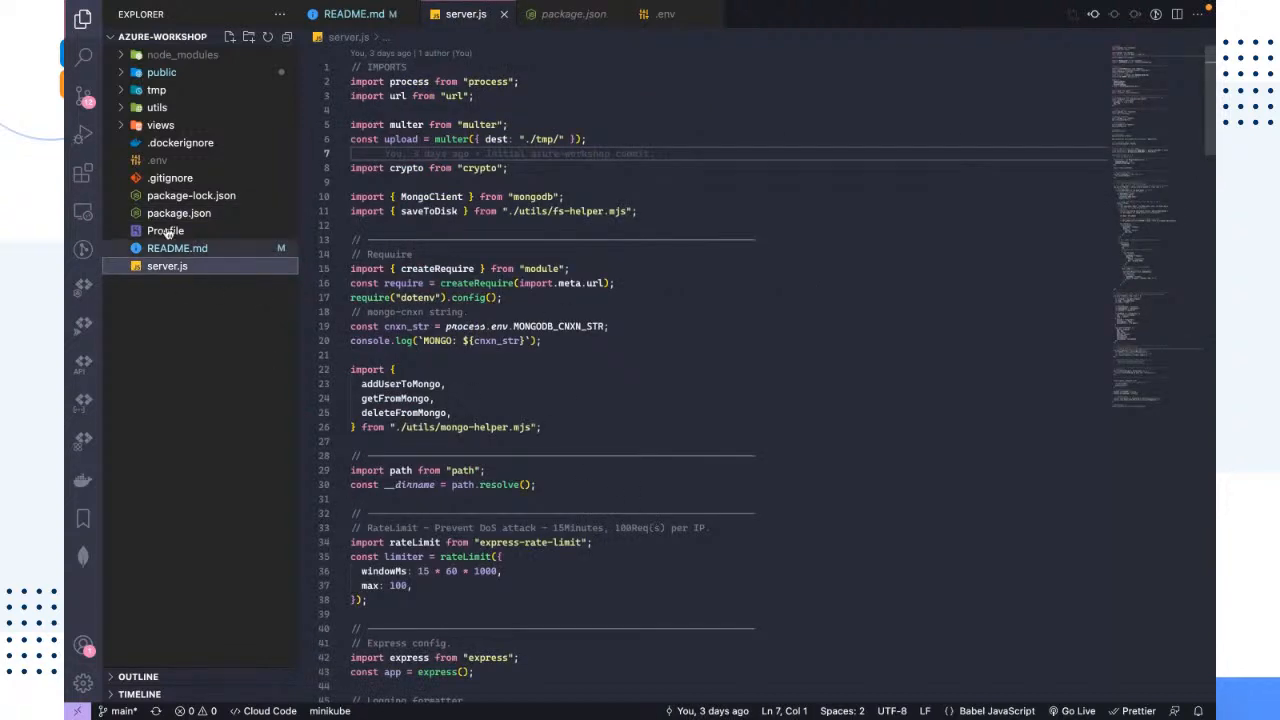
# Step: Switch to iTerm and close the azdev-microservices pane, keeping only the crewmachv4 one
pyautogui.hotkey('ctrl', 'Left')
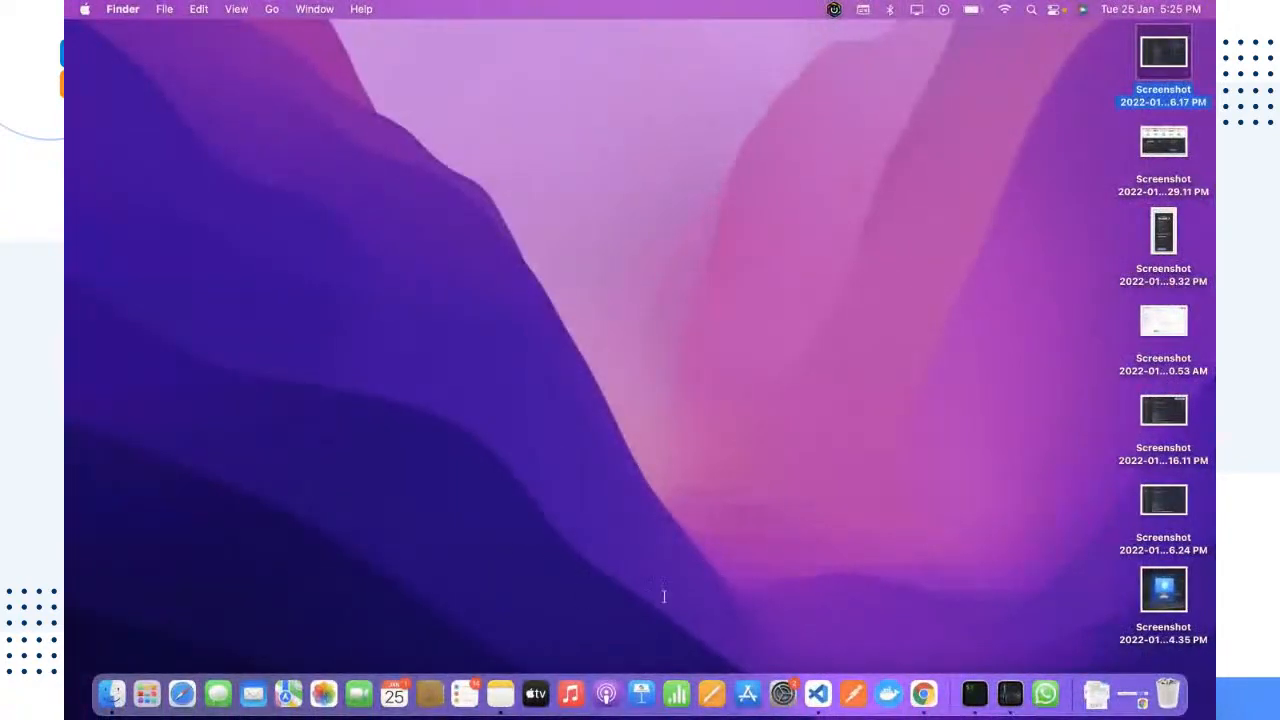
pyautogui.click(974, 693)
pyautogui.click(674, 371)
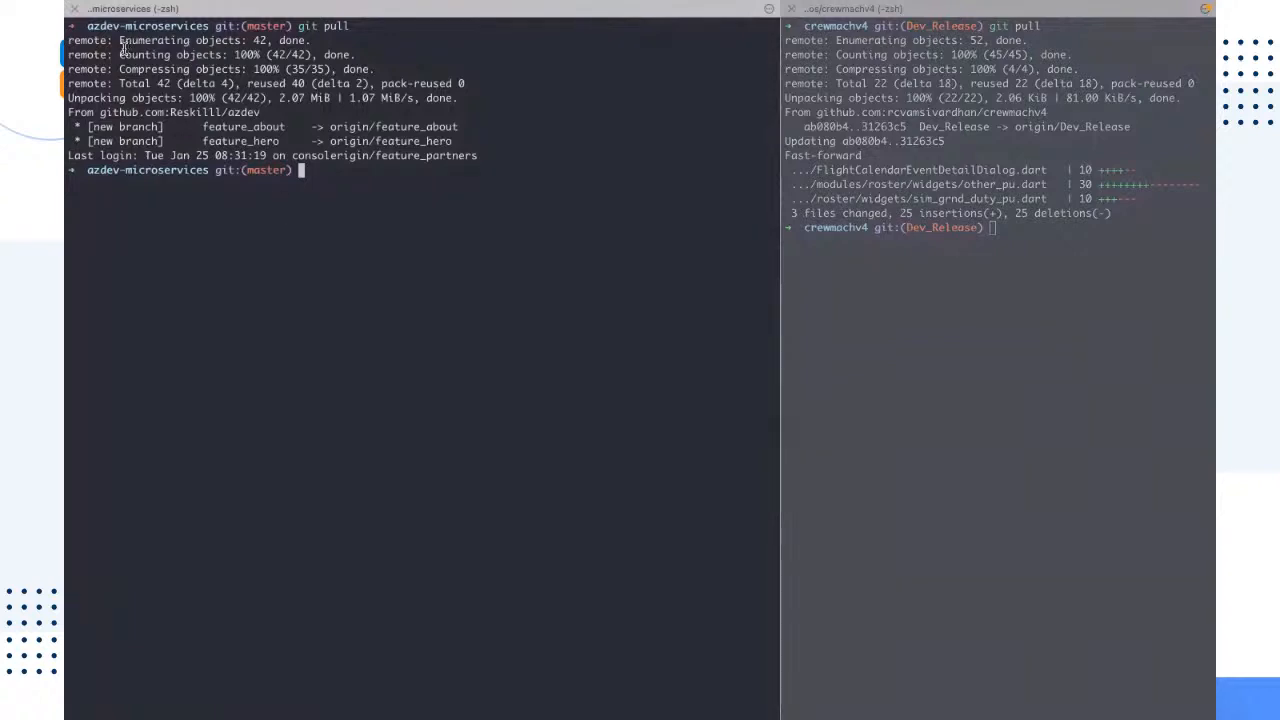
pyautogui.click(74, 9)
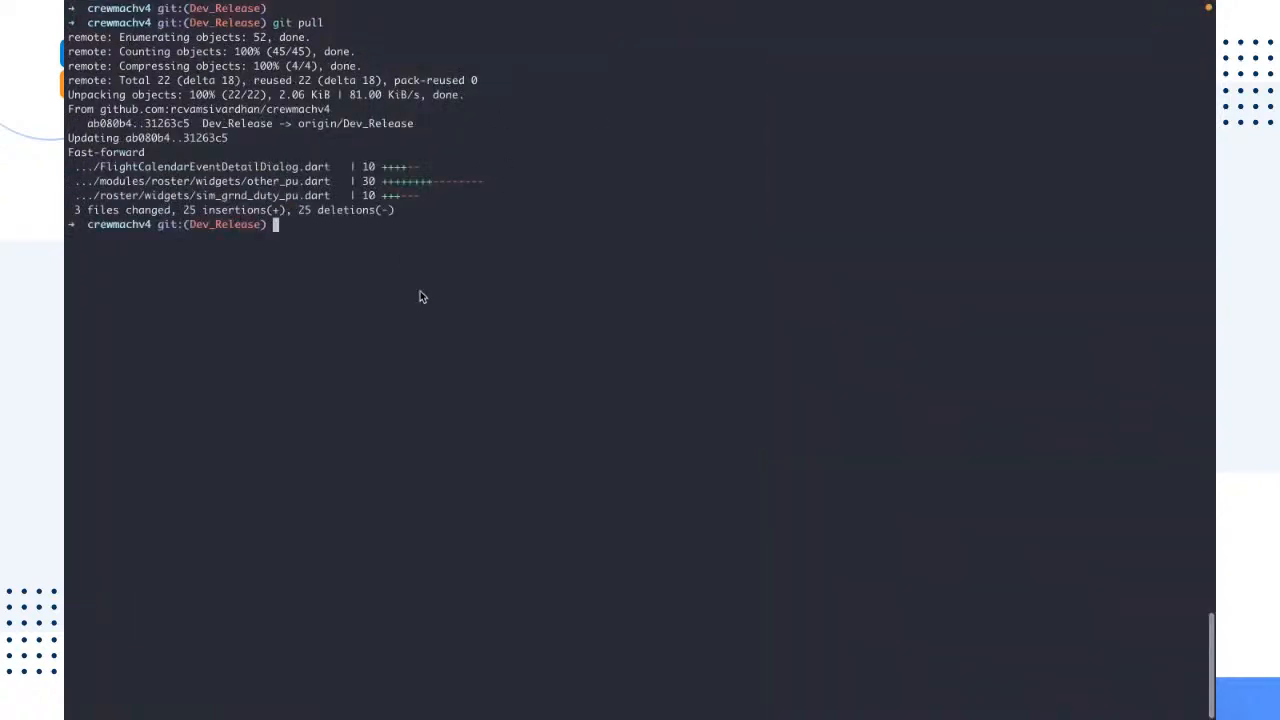
# Step: Go to the home directory, change into repos/azure-workshop and leave the terminal screen cleared
pyautogui.write('cd')
pyautogui.press('Return')
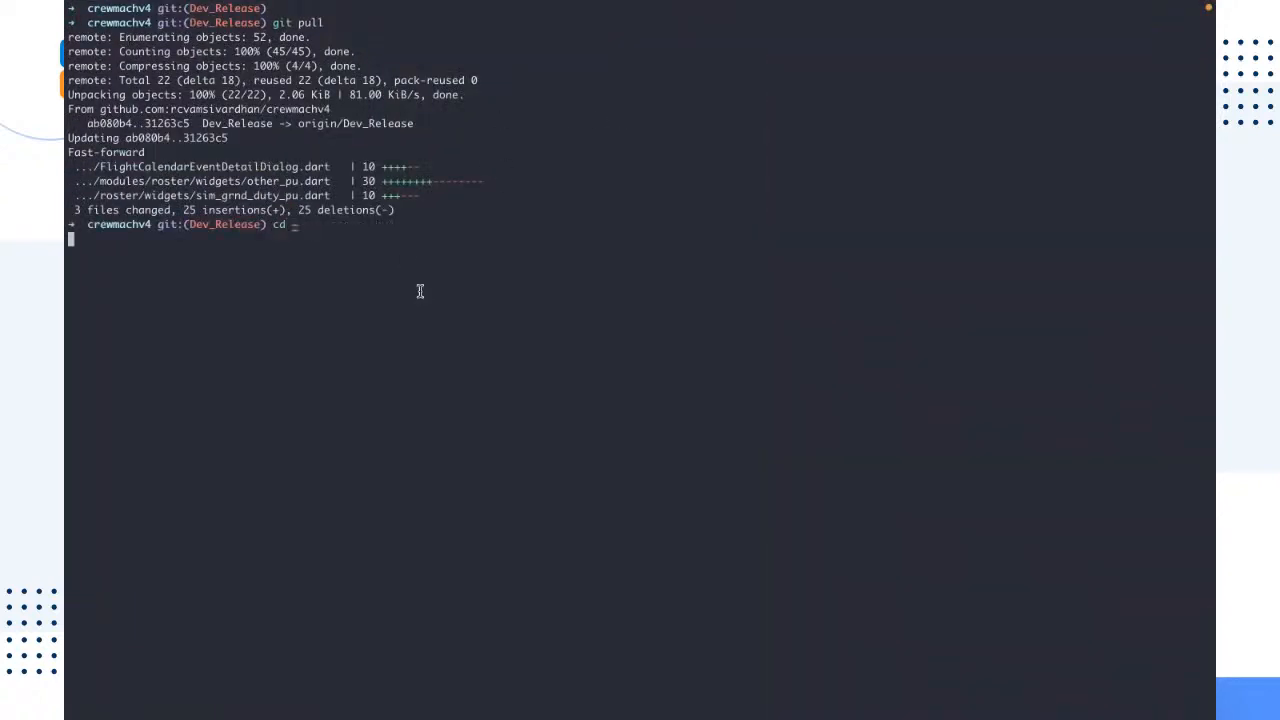
pyautogui.press('super+k')
pyautogui.write('cd repos/')
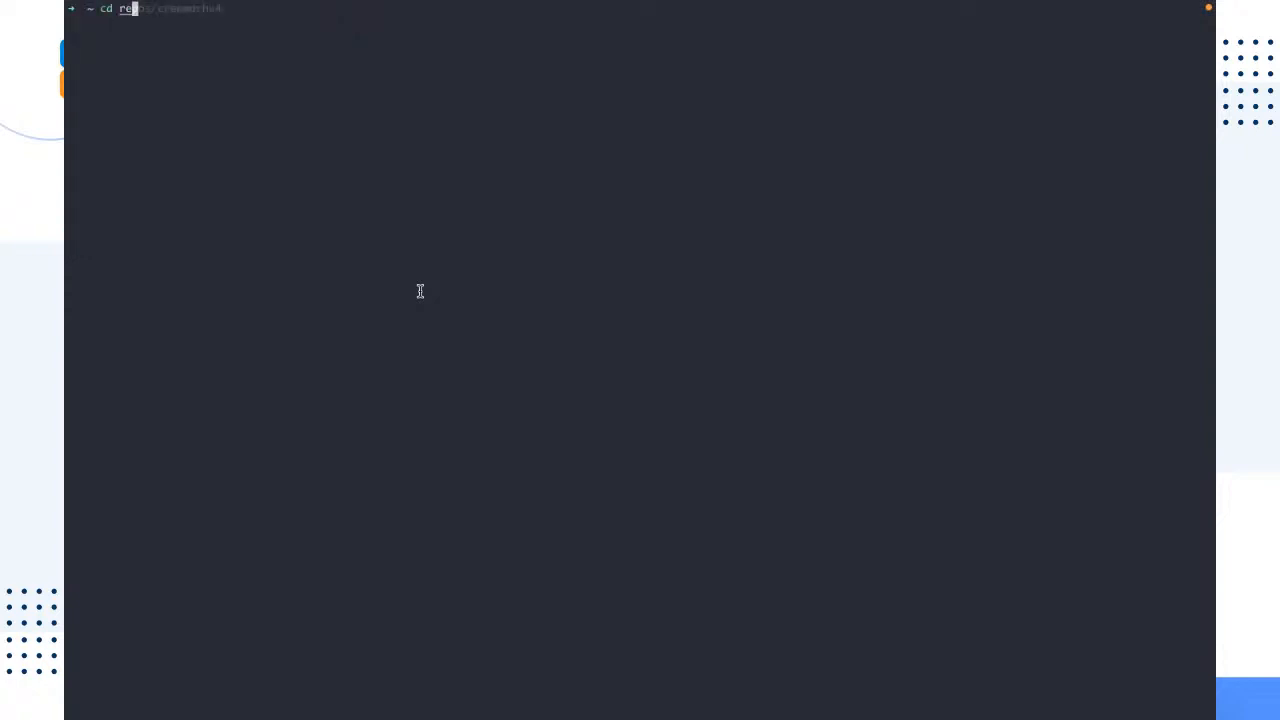
pyautogui.write('azure-')
pyautogui.press('Right')
pyautogui.press('Return')
pyautogui.hotkey('ctrl', 'l')
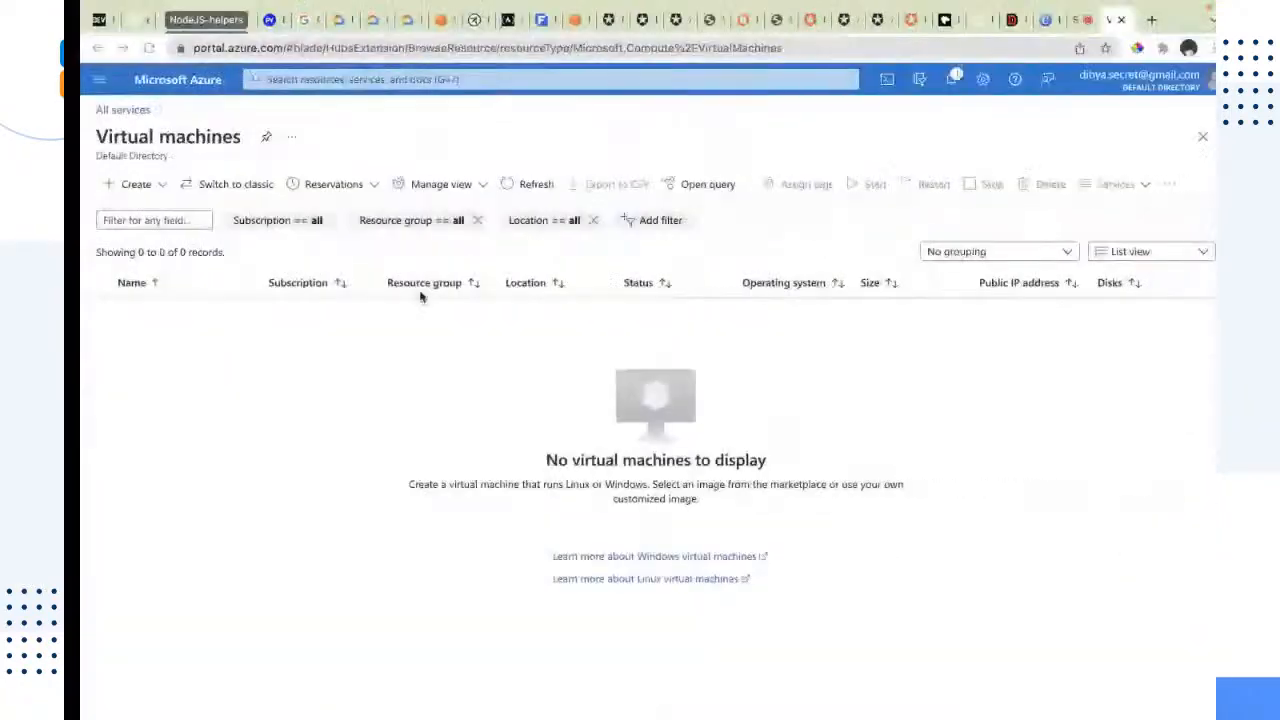
# Step: Switch to the Canva presentation in Chrome, present it full screen up to the Thank you slide and end the presentation
pyautogui.click(1032, 20)
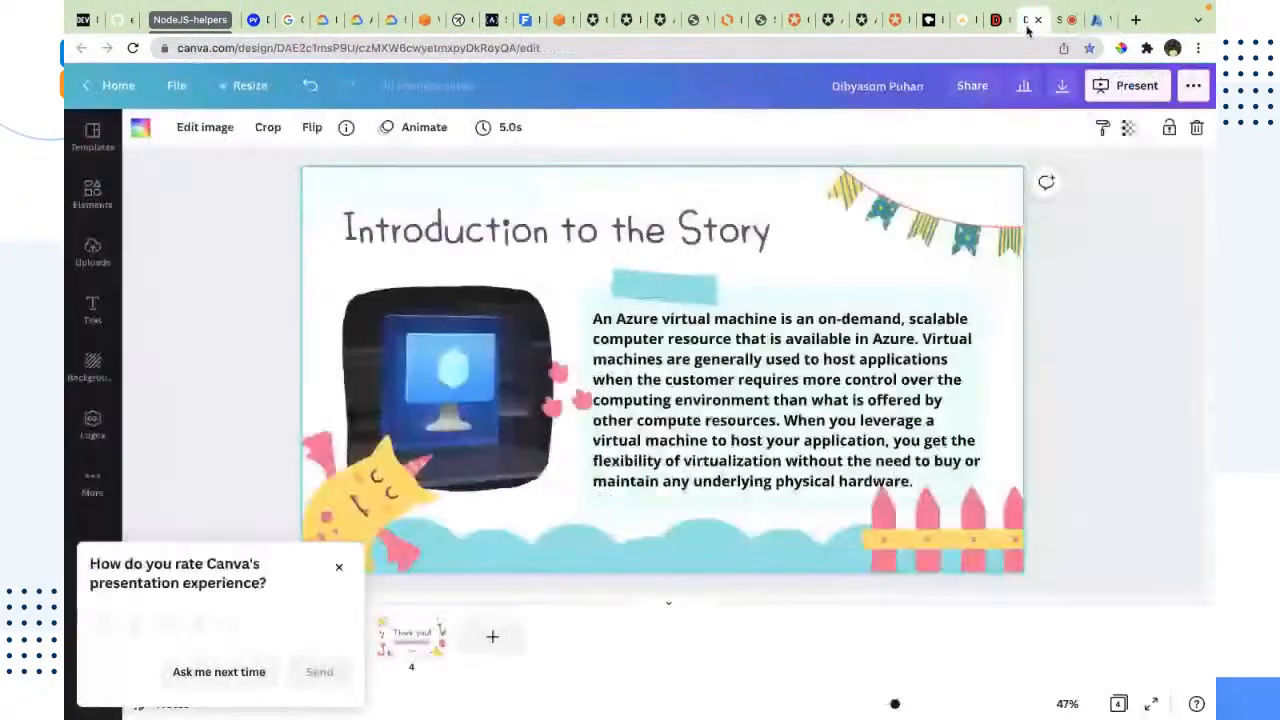
pyautogui.click(1115, 87)
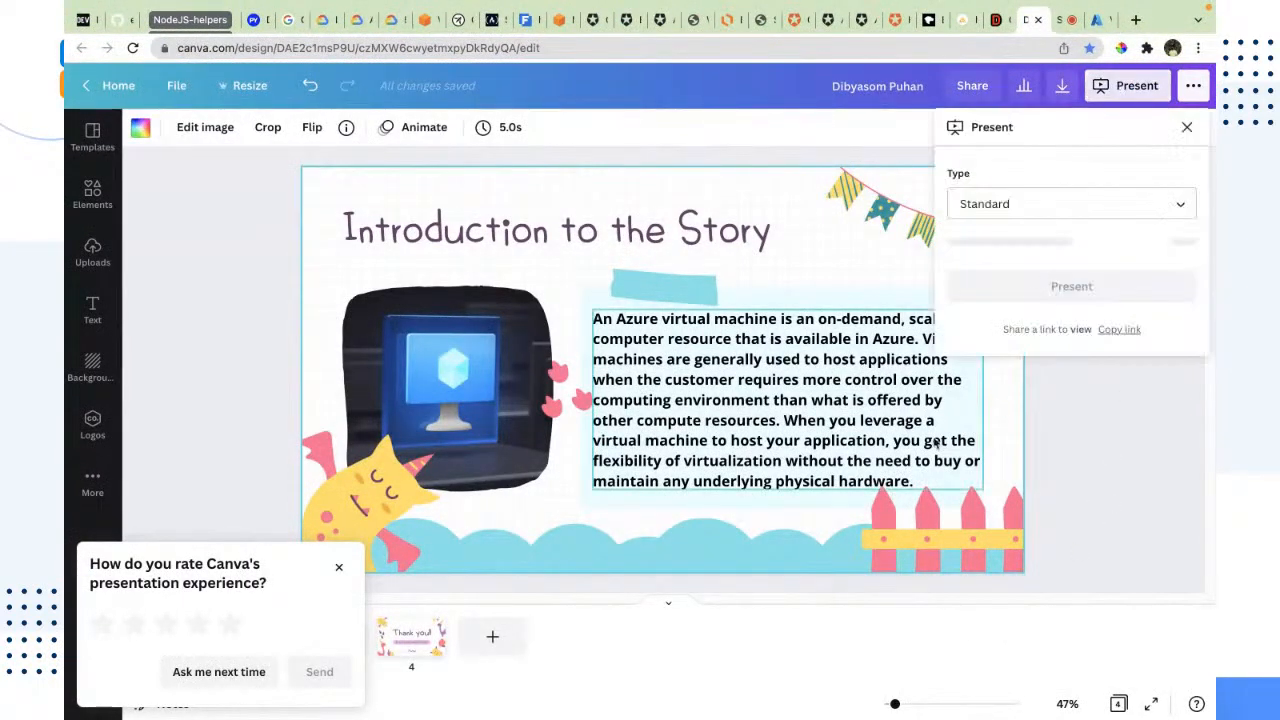
pyautogui.click(1066, 240)
pyautogui.click(1070, 453)
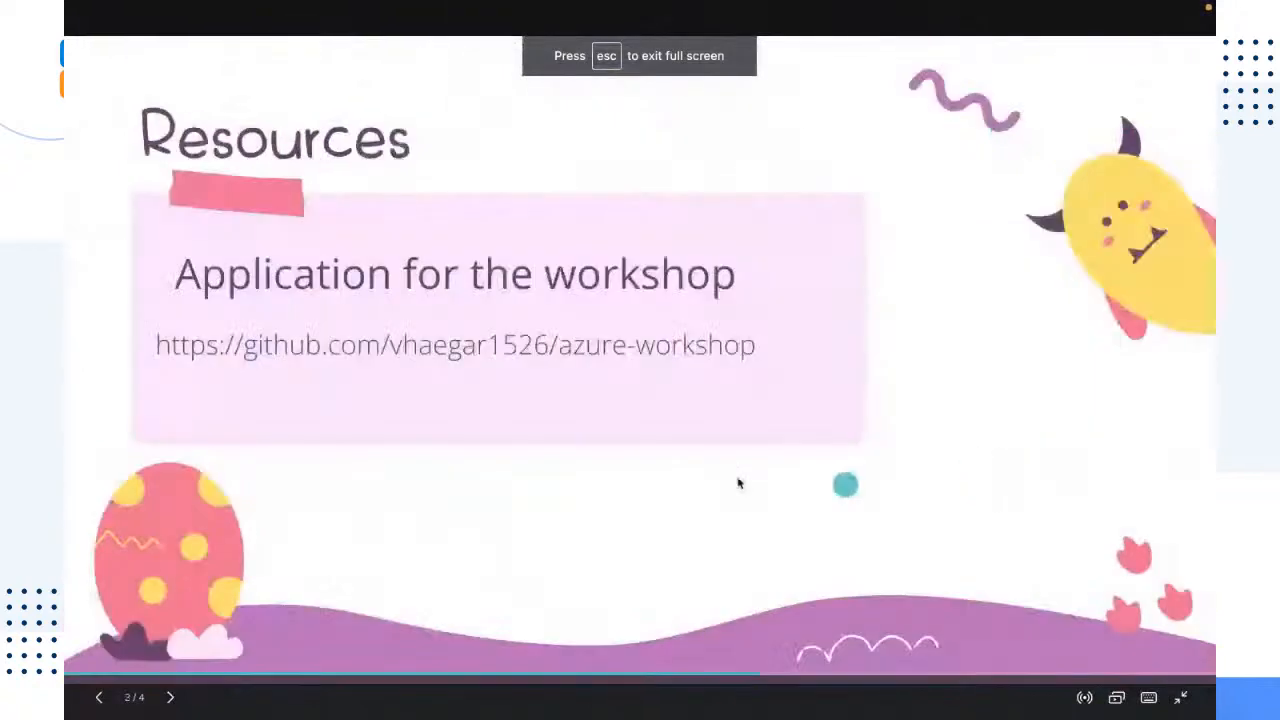
pyautogui.click(763, 366)
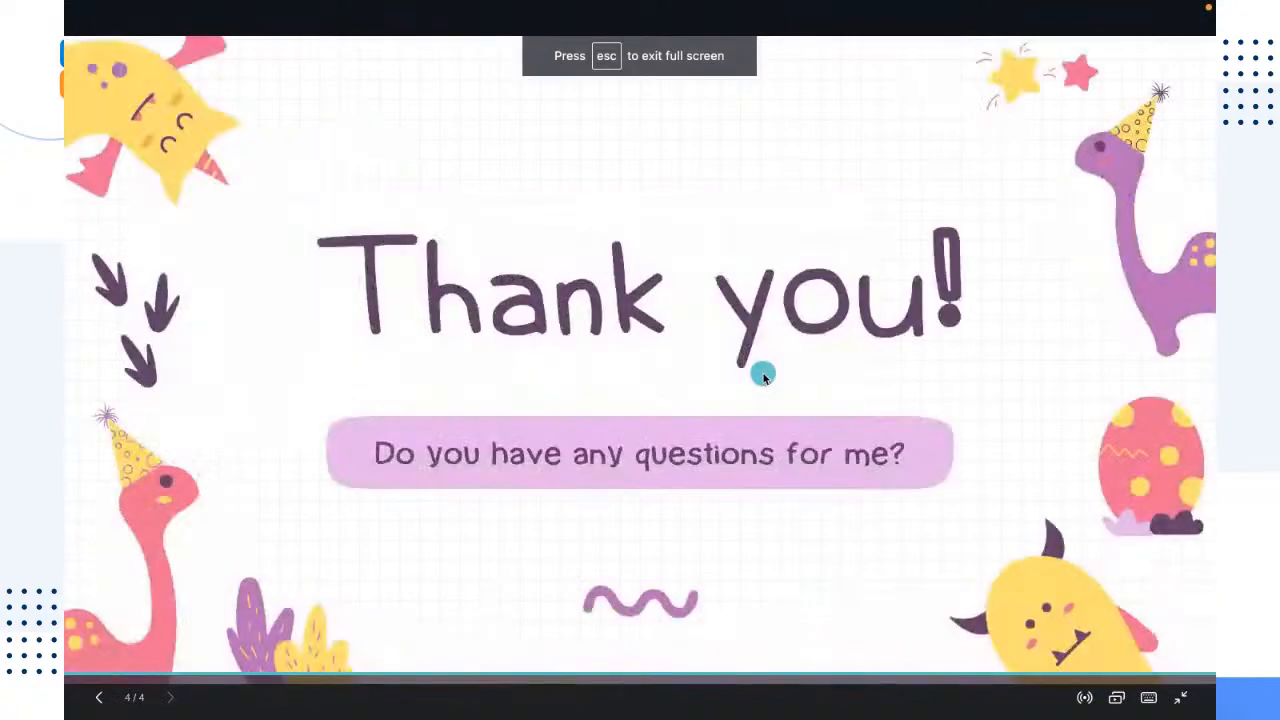
pyautogui.press('Escape')
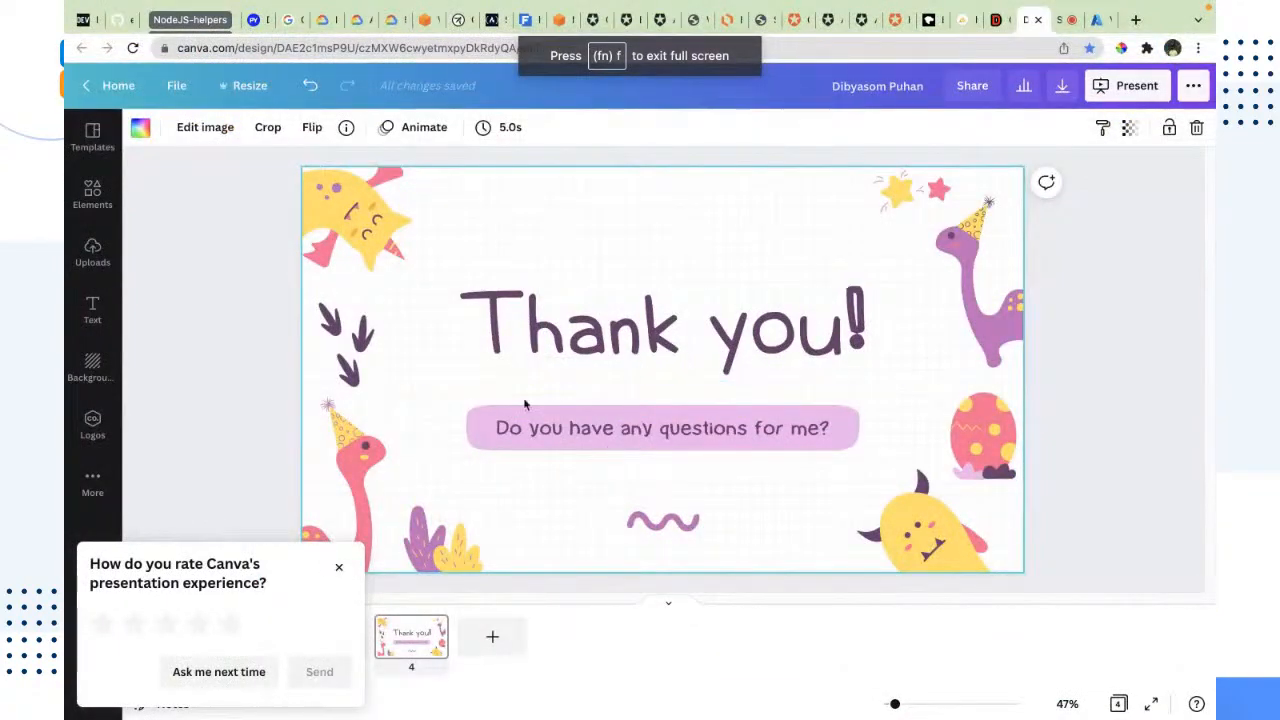
# Step: Dismiss the Canva rating prompt and select the azure-workshop GitHub link text on the Resources slide for copying
pyautogui.click(338, 567)
pyautogui.click(350, 625)
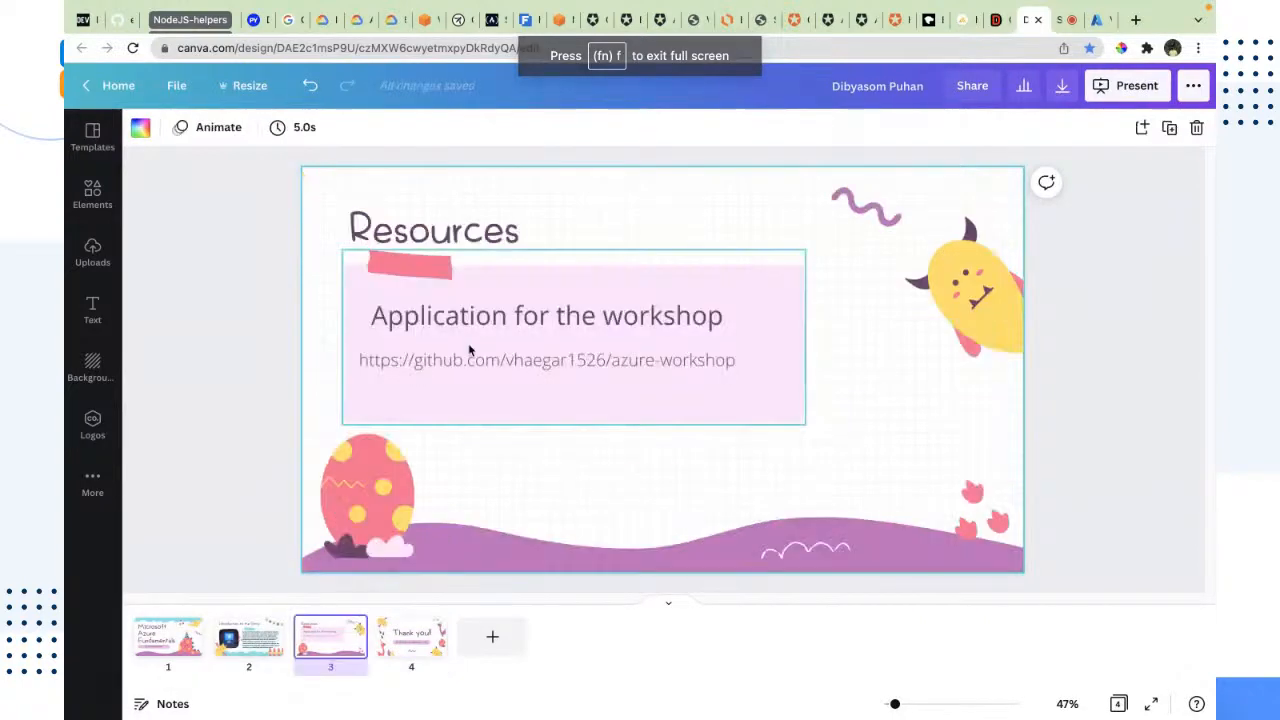
pyautogui.click(460, 362)
pyautogui.click(463, 363)
pyautogui.hotkey('ctrl', 'c')
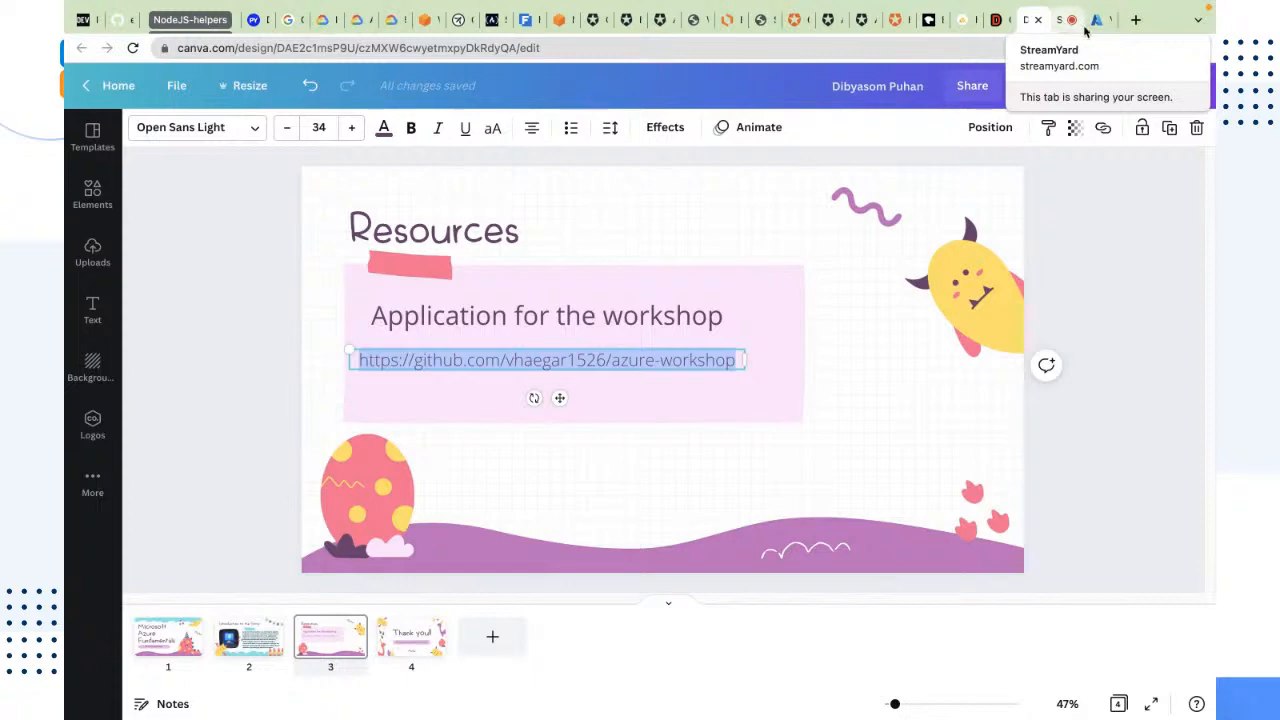
# Step: Send the azure-workshop repository link in StreamYard's private chat and return to the Azure virtual machines page
pyautogui.click(1058, 28)
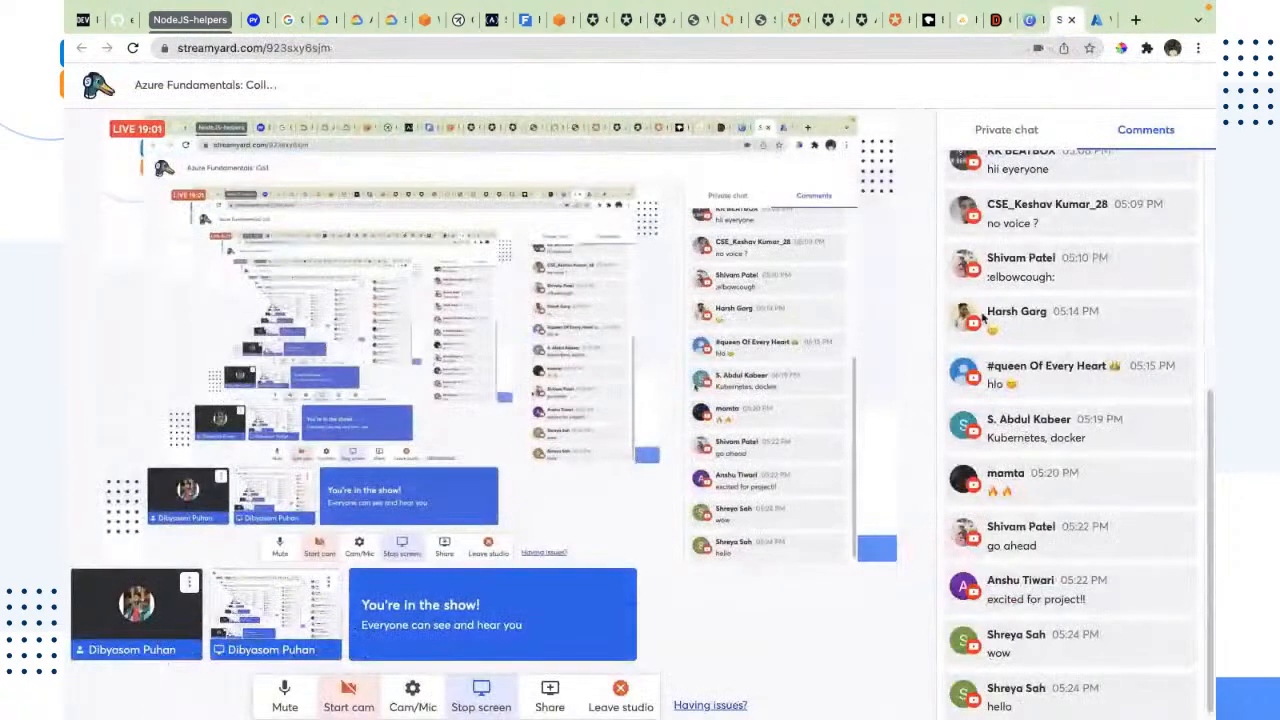
pyautogui.click(1007, 130)
pyautogui.write('https://github.com/vbaggar1526/azure-workshop/')
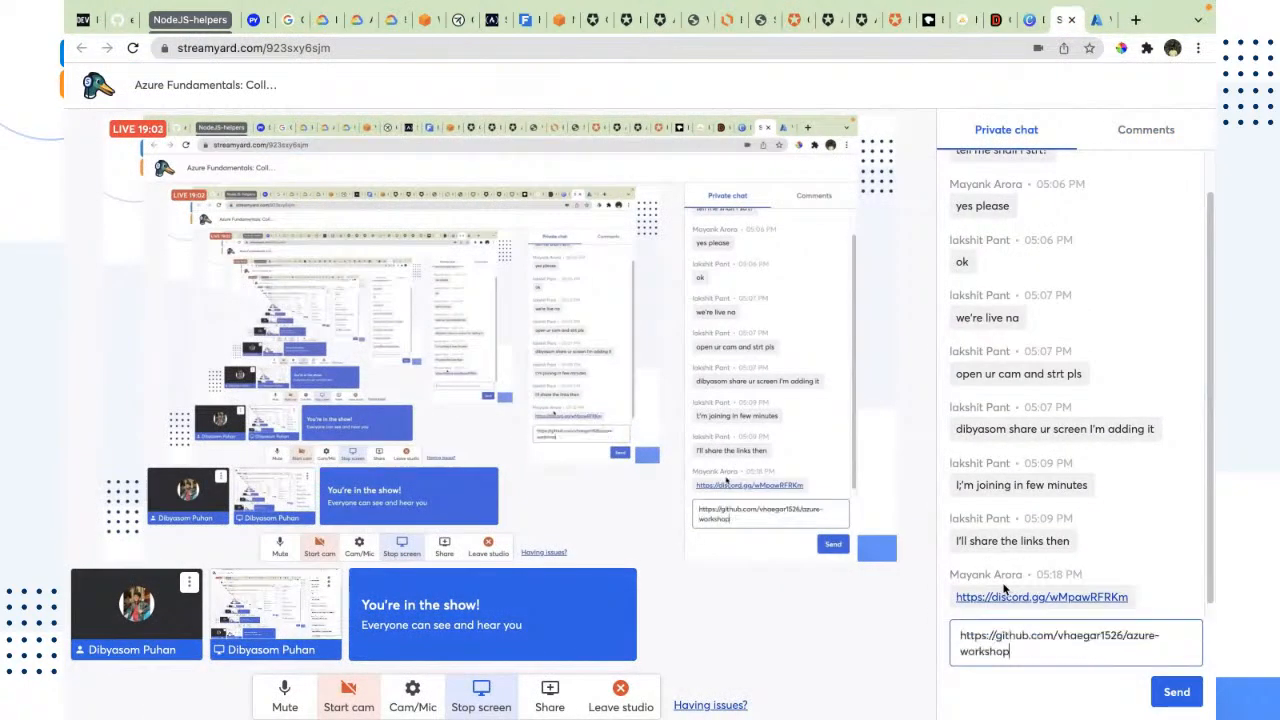
pyautogui.press('Return')
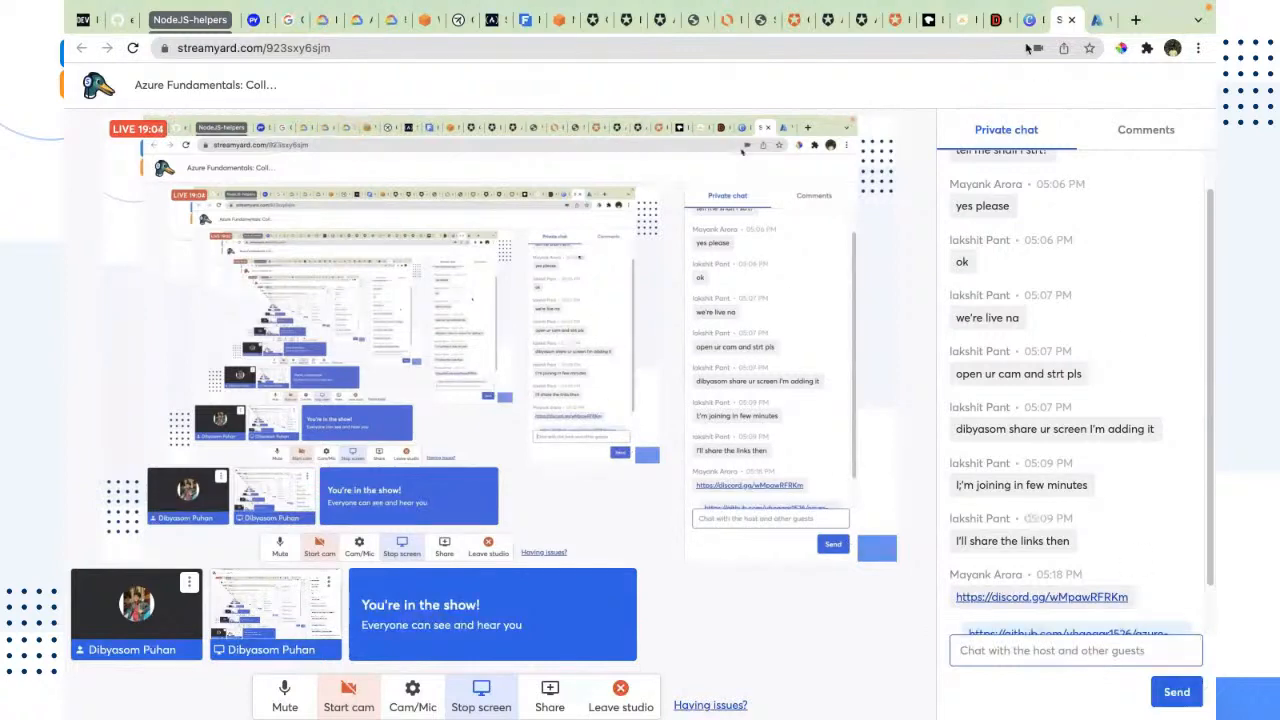
pyautogui.click(1107, 137)
pyautogui.click(1097, 20)
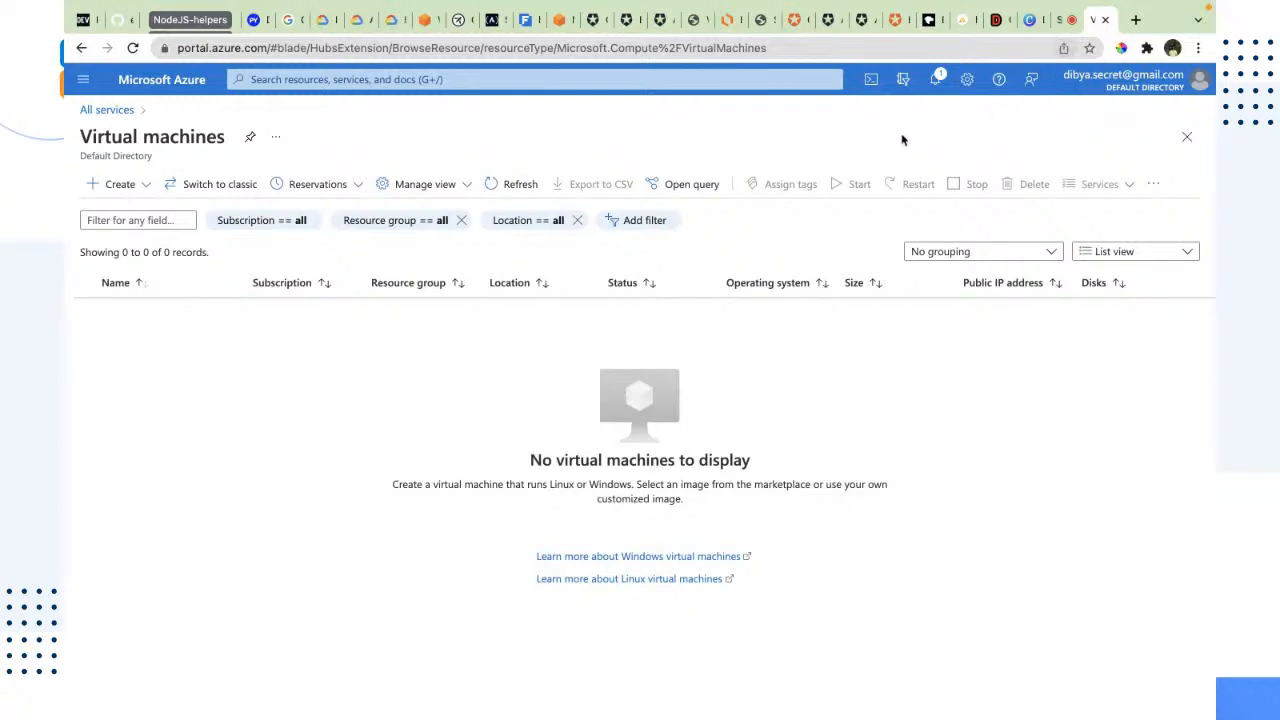
pyautogui.hotkey('ctrl', 'Left')
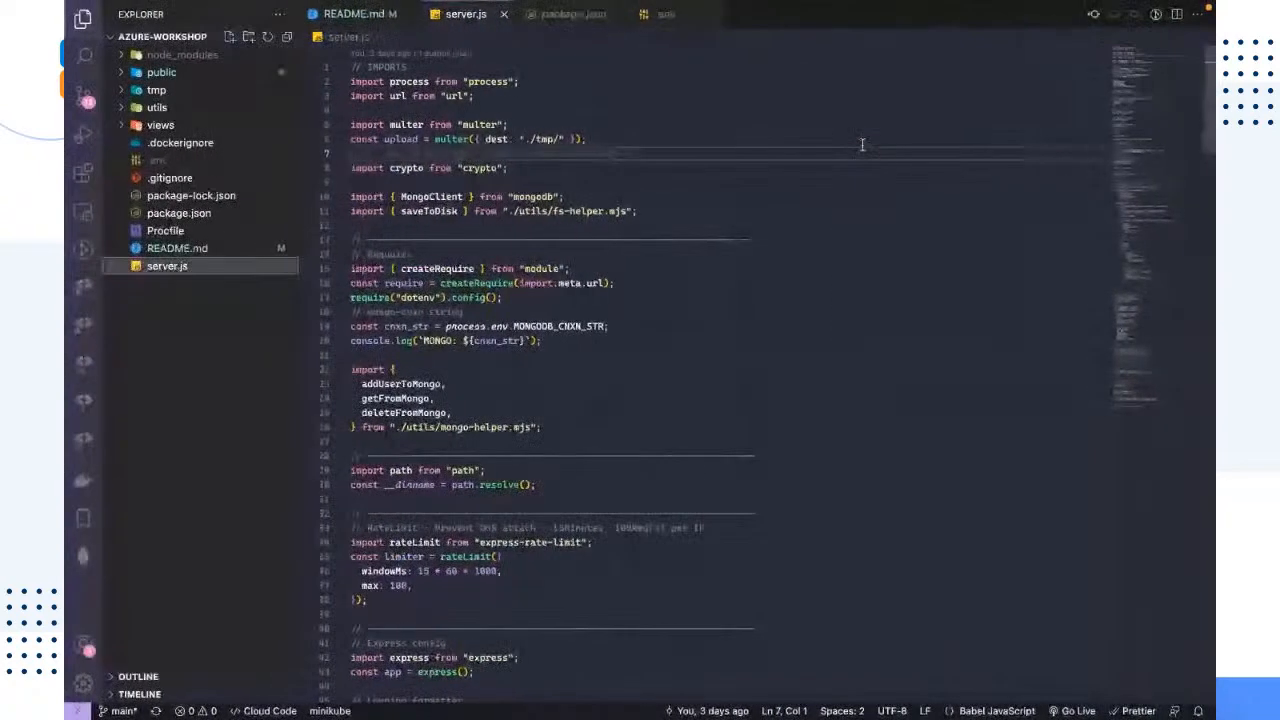
pyautogui.hotkey('ctrl', 'Left')
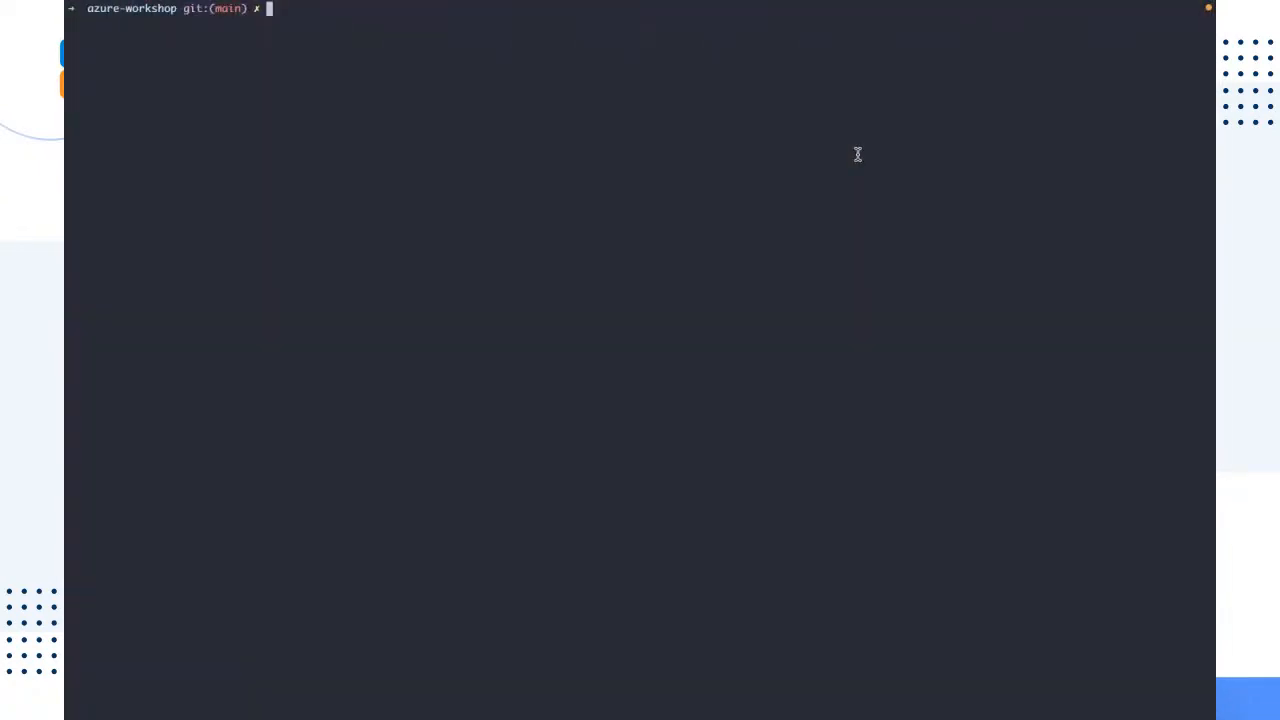
pyautogui.hotkey('ctrl', 'Right')
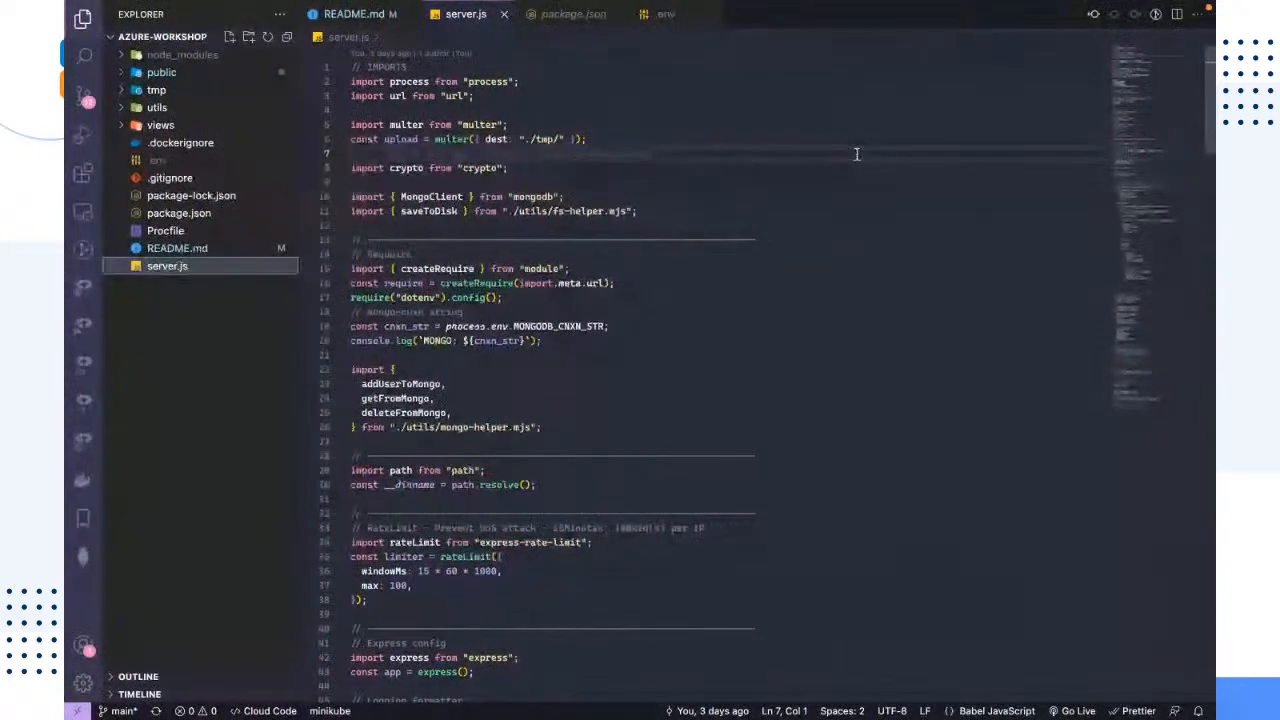
pyautogui.hotkey('ctrl', 'Right')
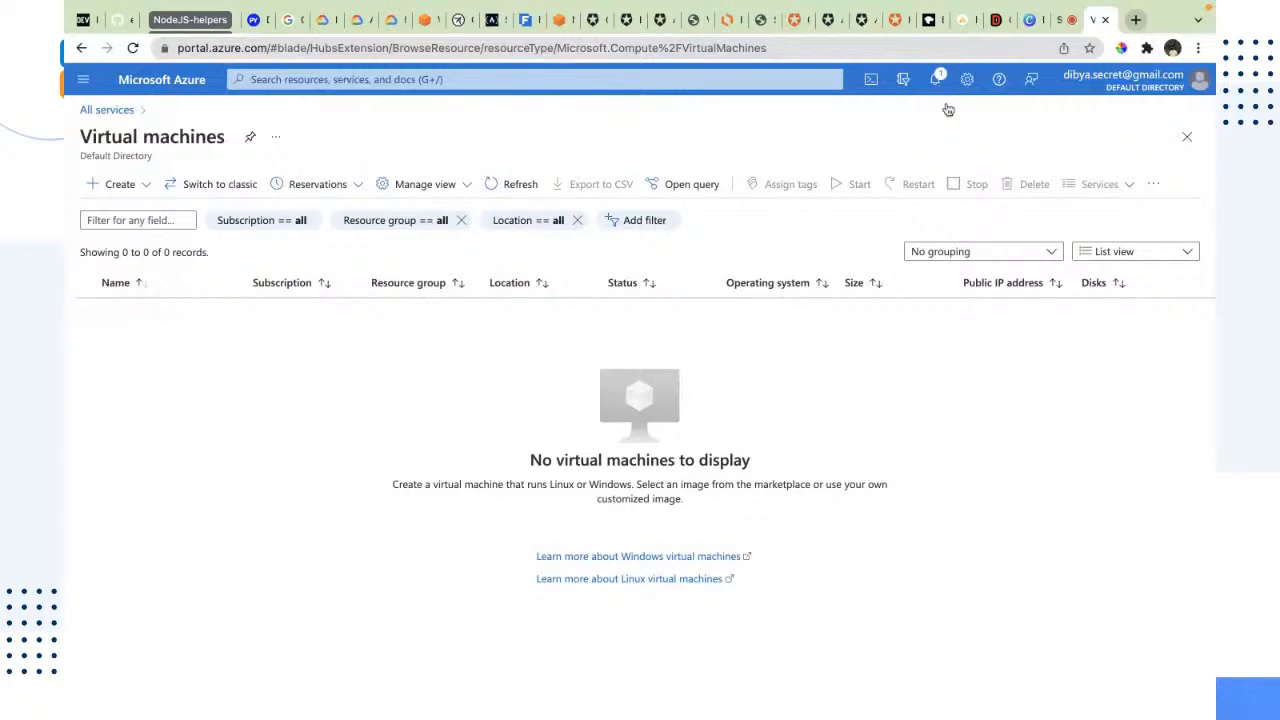
pyautogui.hotkey('ctrl', 'Left')
pyautogui.hotkey('ctrl', 'Left')
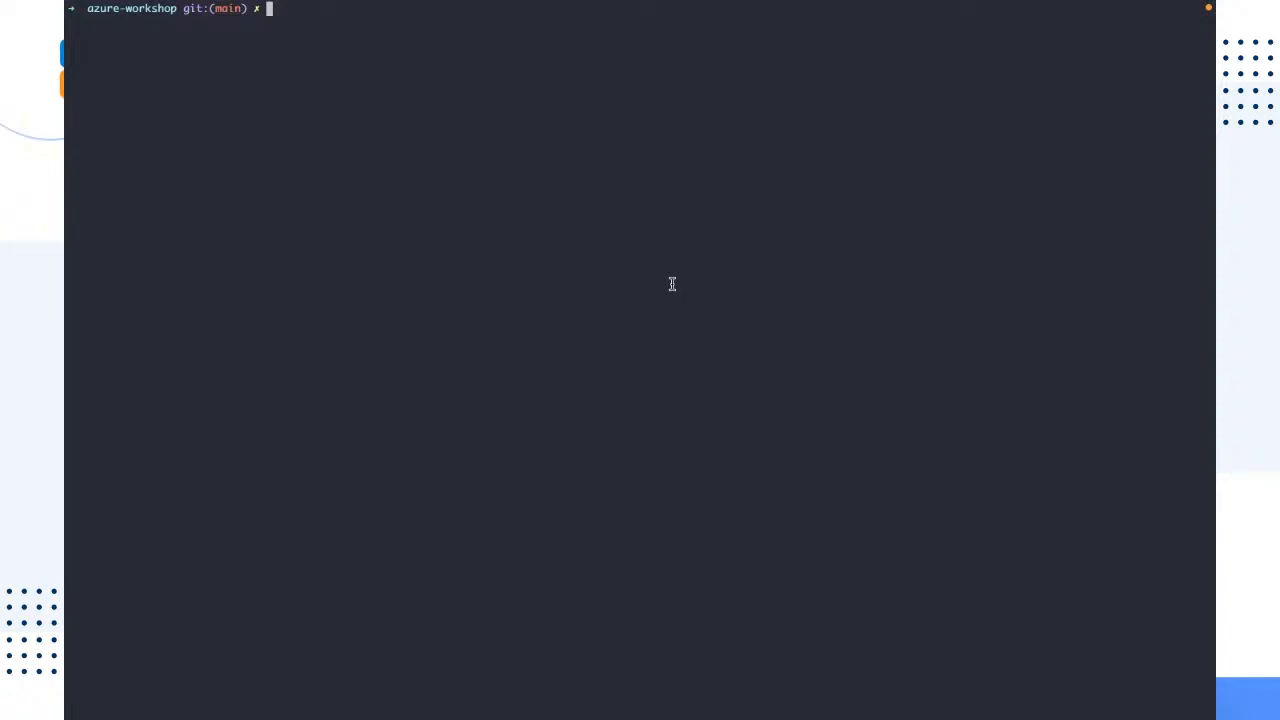
pyautogui.hotkey('ctrl', 'Right')
pyautogui.hotkey('ctrl', 'Right')
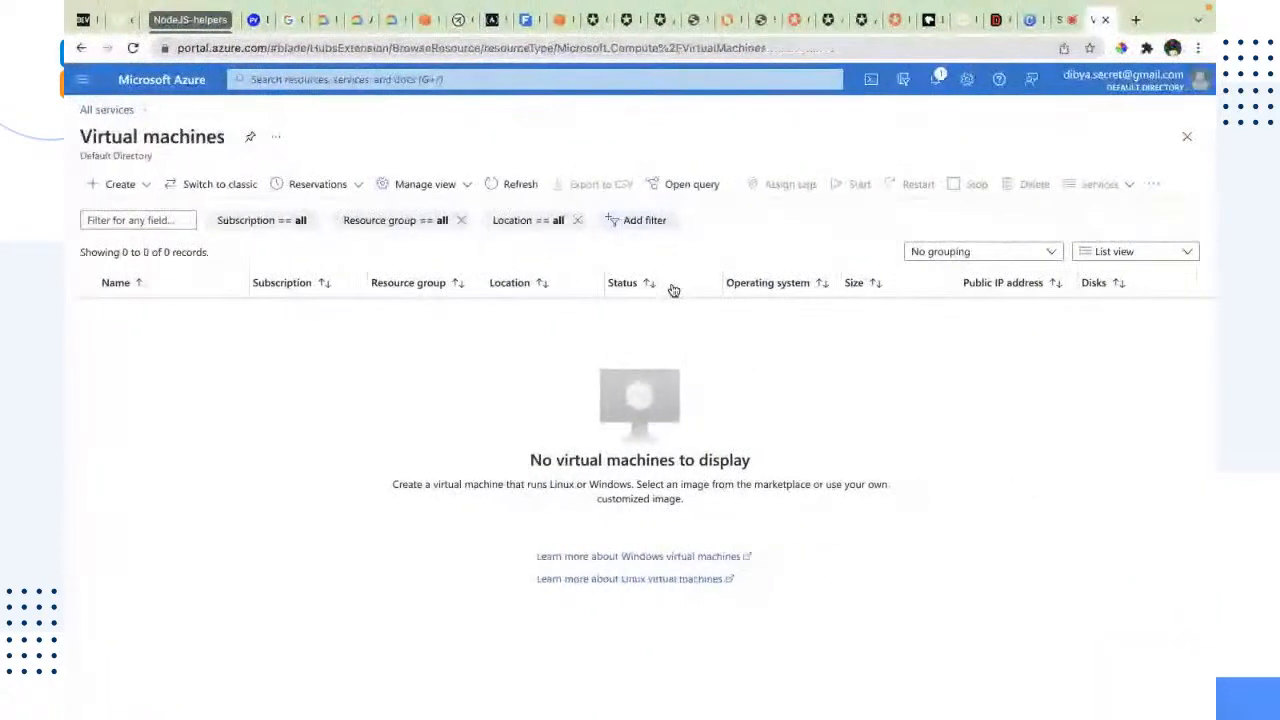
# Step: Open the azure-workshop GitHub repository in a new browser tab using the copied link
pyautogui.hotkey('ctrl', 't')
pyautogui.hotkey('ctrl', 'v')
pyautogui.press('Return')
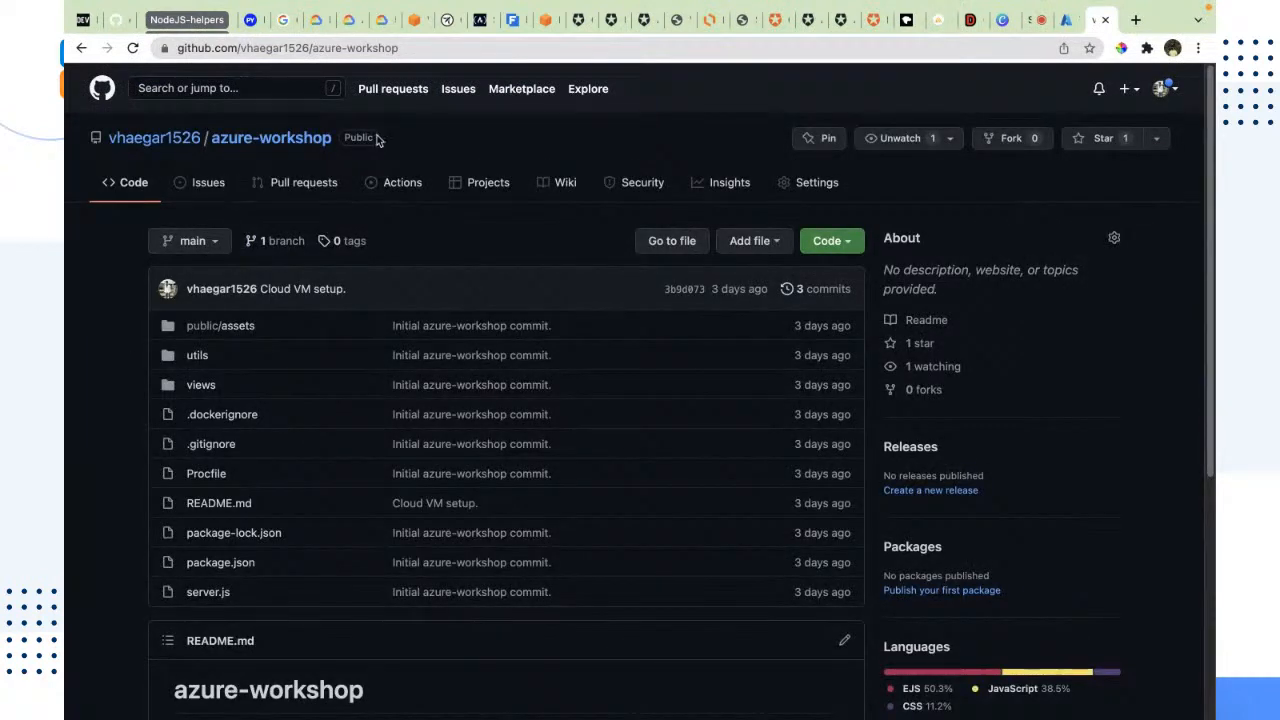
pyautogui.click(420, 47)
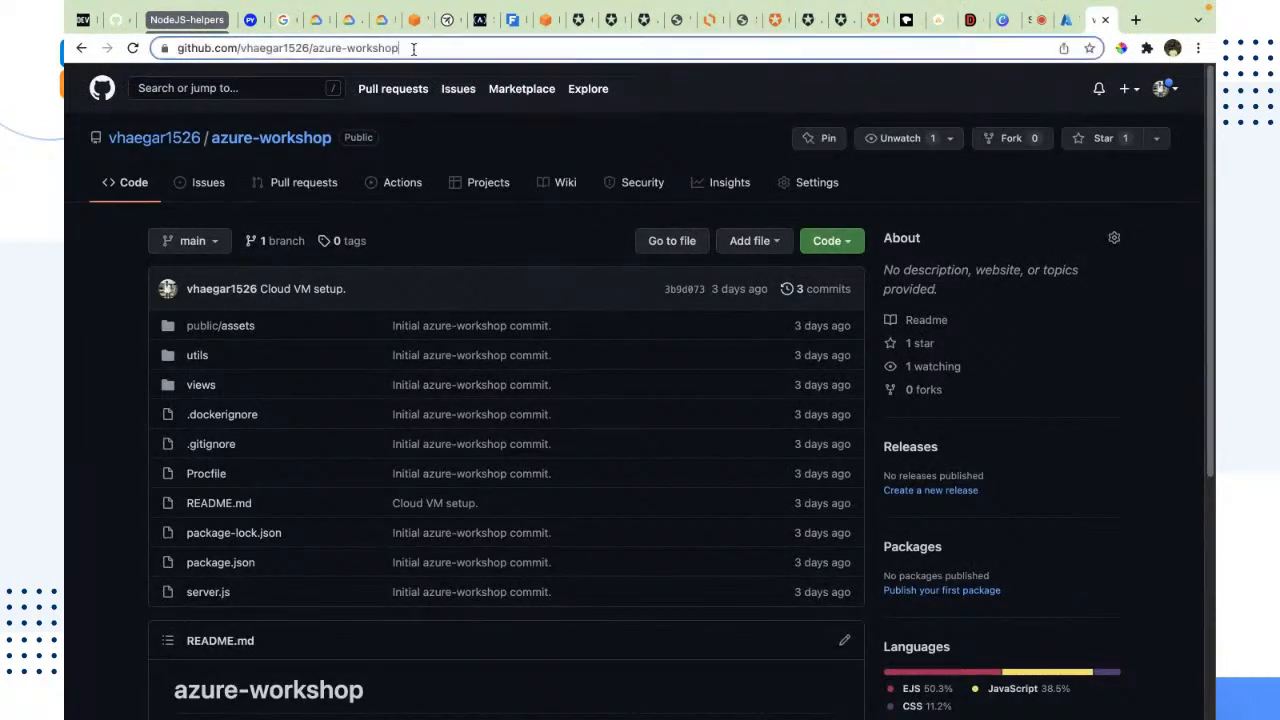
pyautogui.click(76, 370)
# Step: Show the repository's clone options, including GitHub CLI, and copy its HTTPS clone URL
pyautogui.click(845, 243)
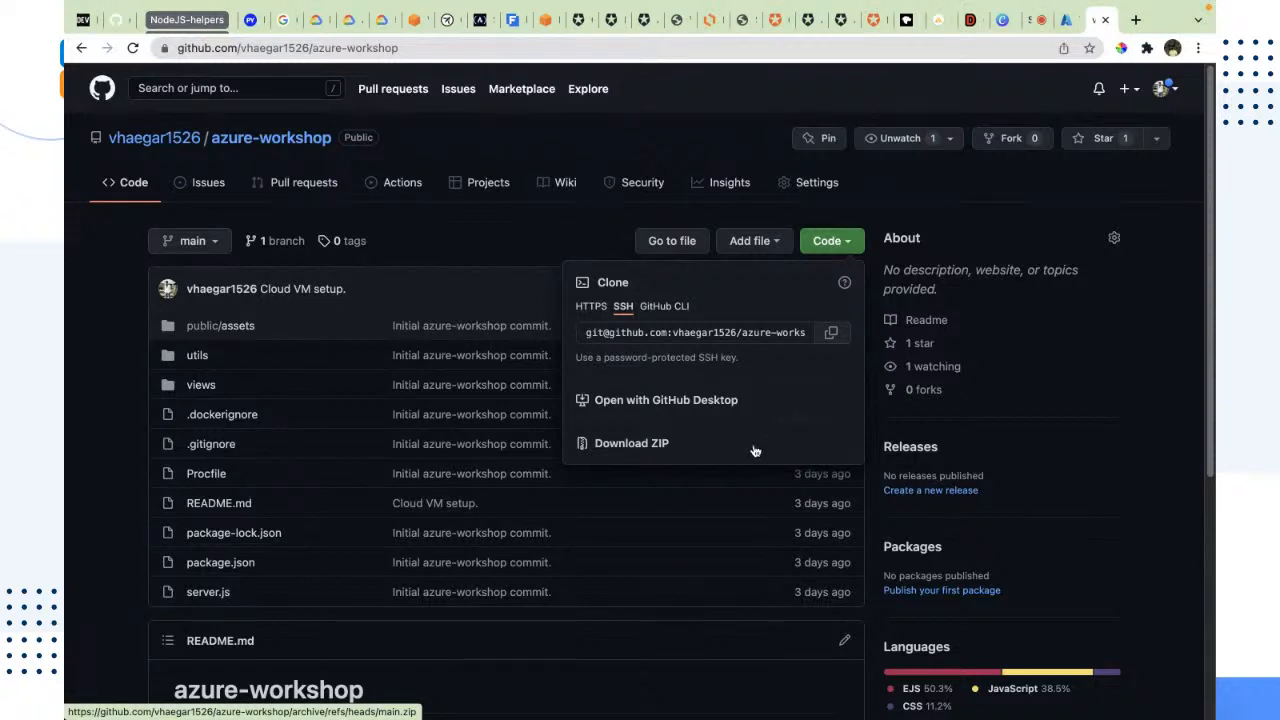
pyautogui.click(686, 310)
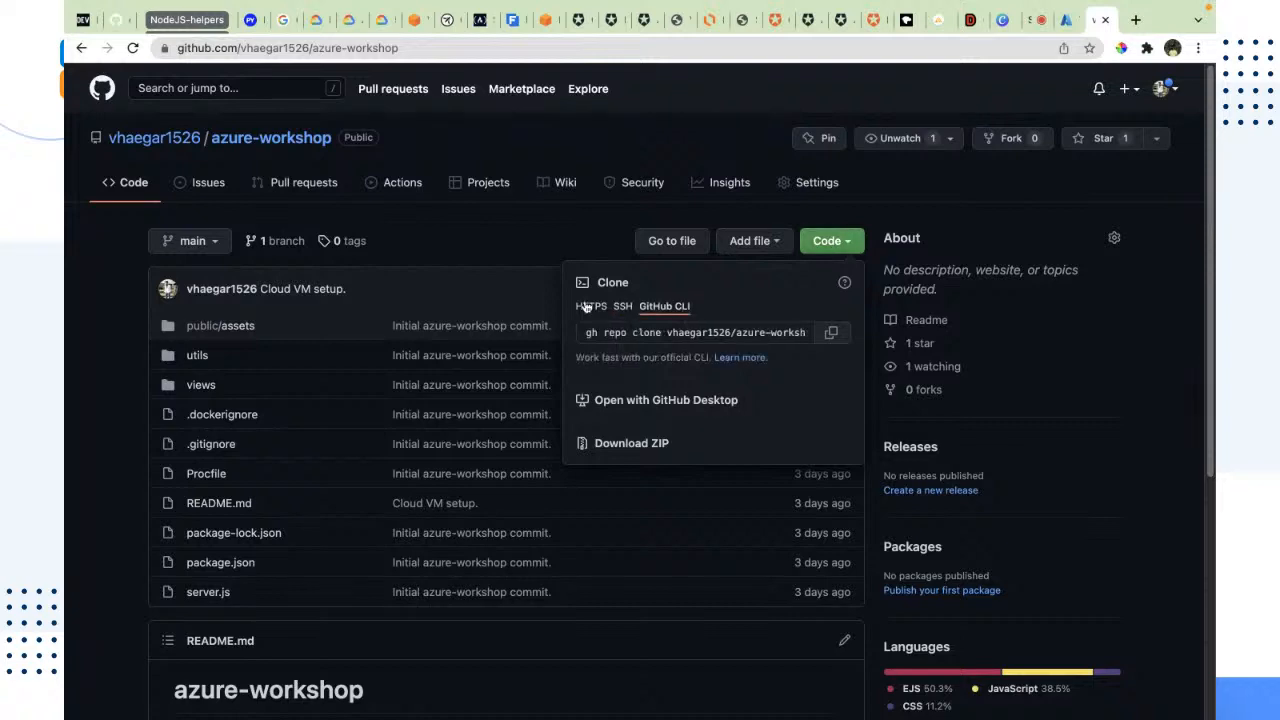
pyautogui.click(589, 307)
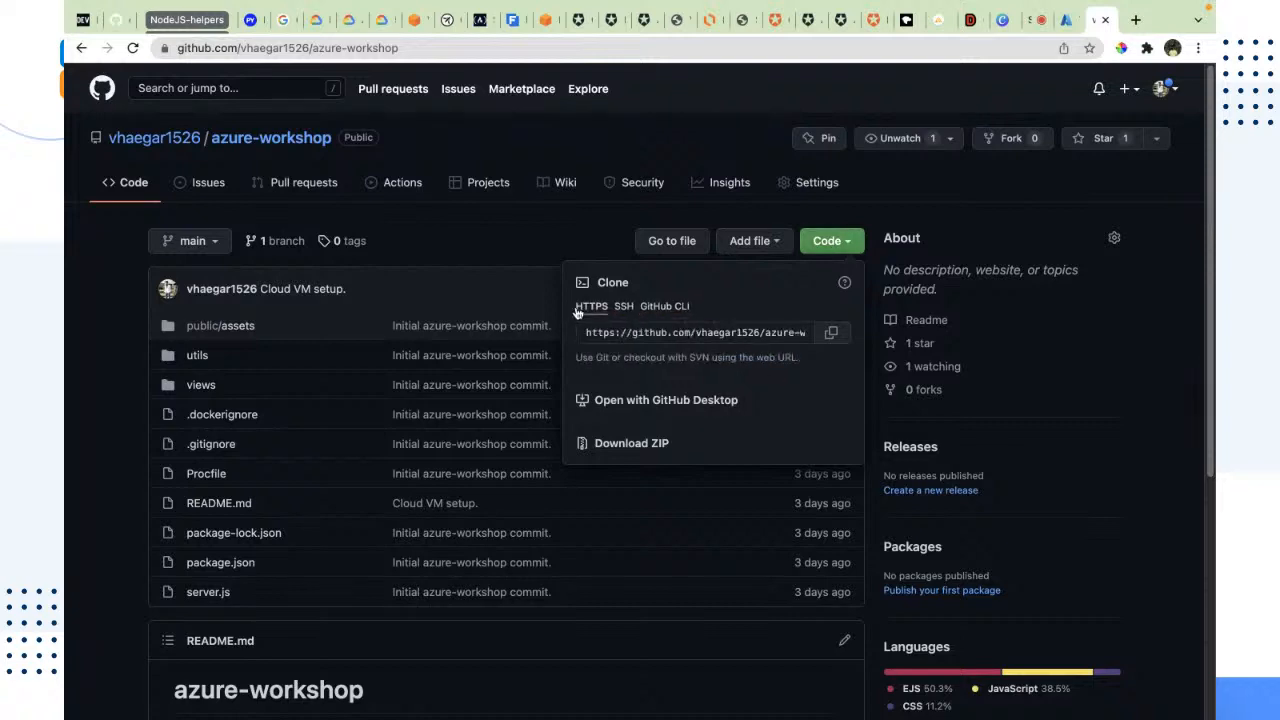
pyautogui.click(834, 335)
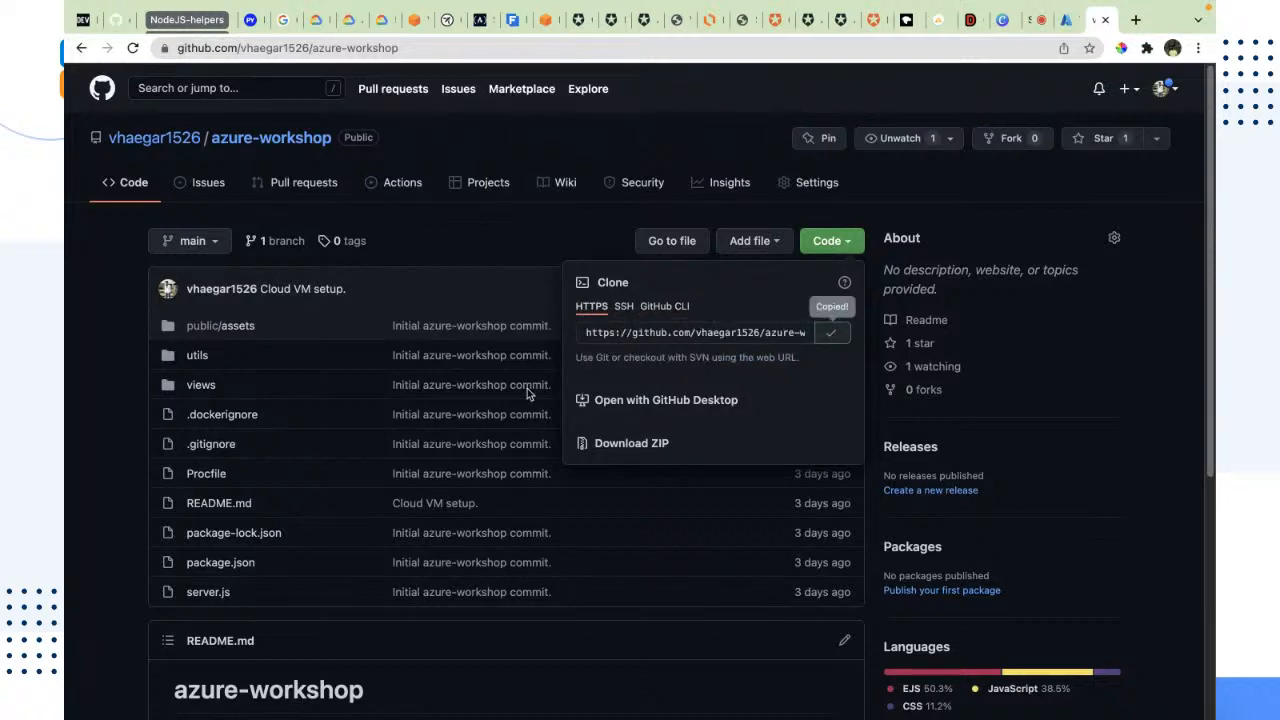
# Step: Switch to iTerm and enter a git clone command with the copied azure-workshop HTTPS URL, without running it
pyautogui.hotkey('ctrl', 'Left')
pyautogui.hotkey('ctrl', 'Left')
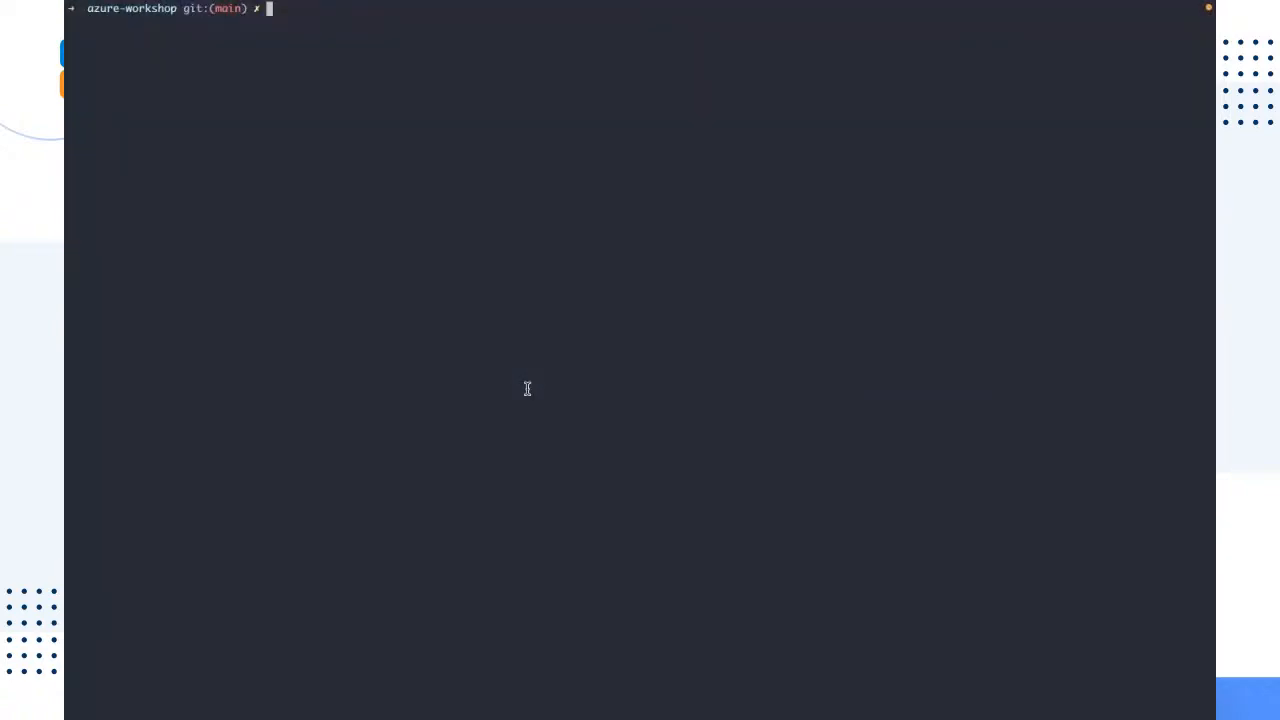
pyautogui.write('git')
pyautogui.write('clone')
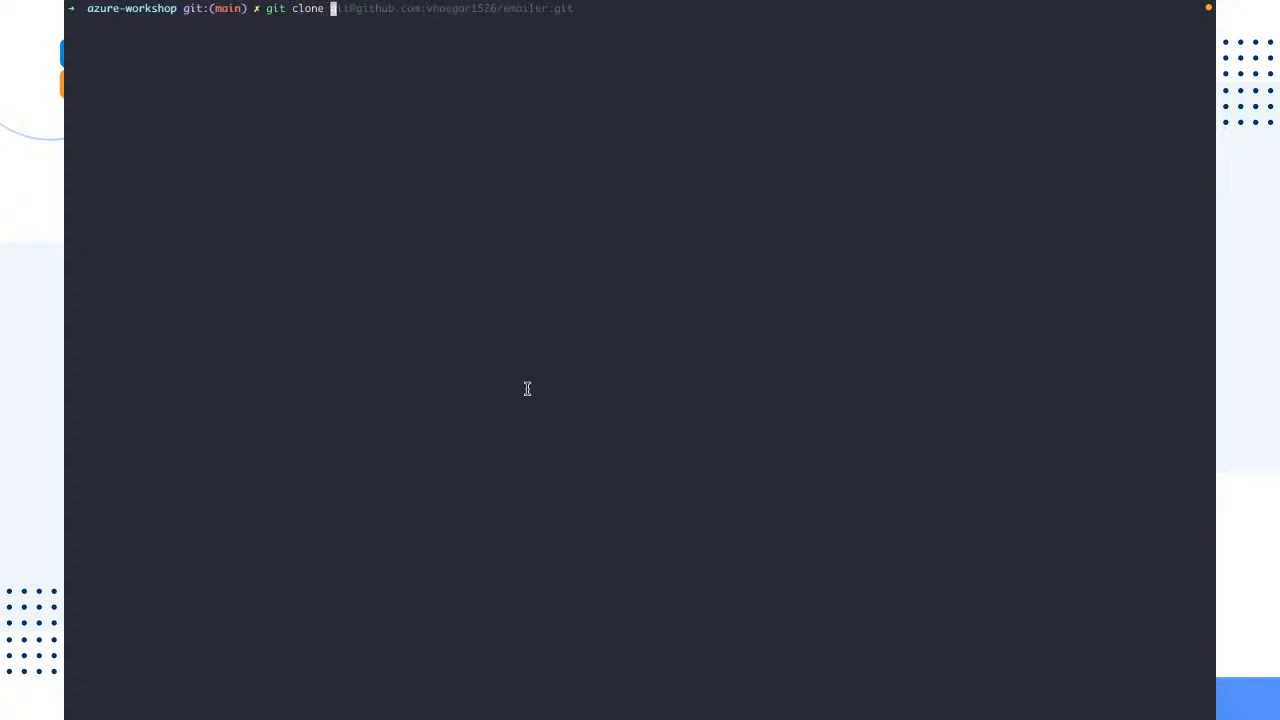
pyautogui.press('super+v')
pyautogui.press('Left')
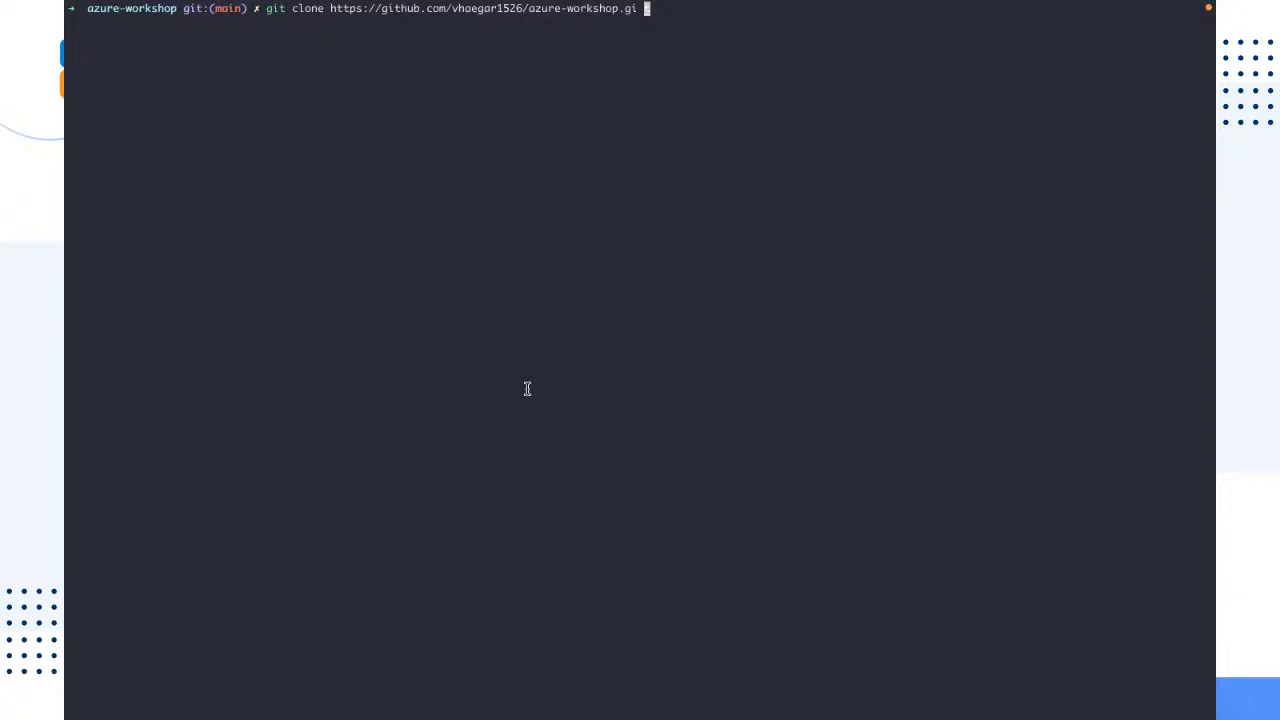
pyautogui.write('t')
# Step: Highlight the azure-workshop folder name in the terminal prompt and discard the unrun git clone command
pyautogui.moveTo(178, 8); pyautogui.dragTo(81, 7)
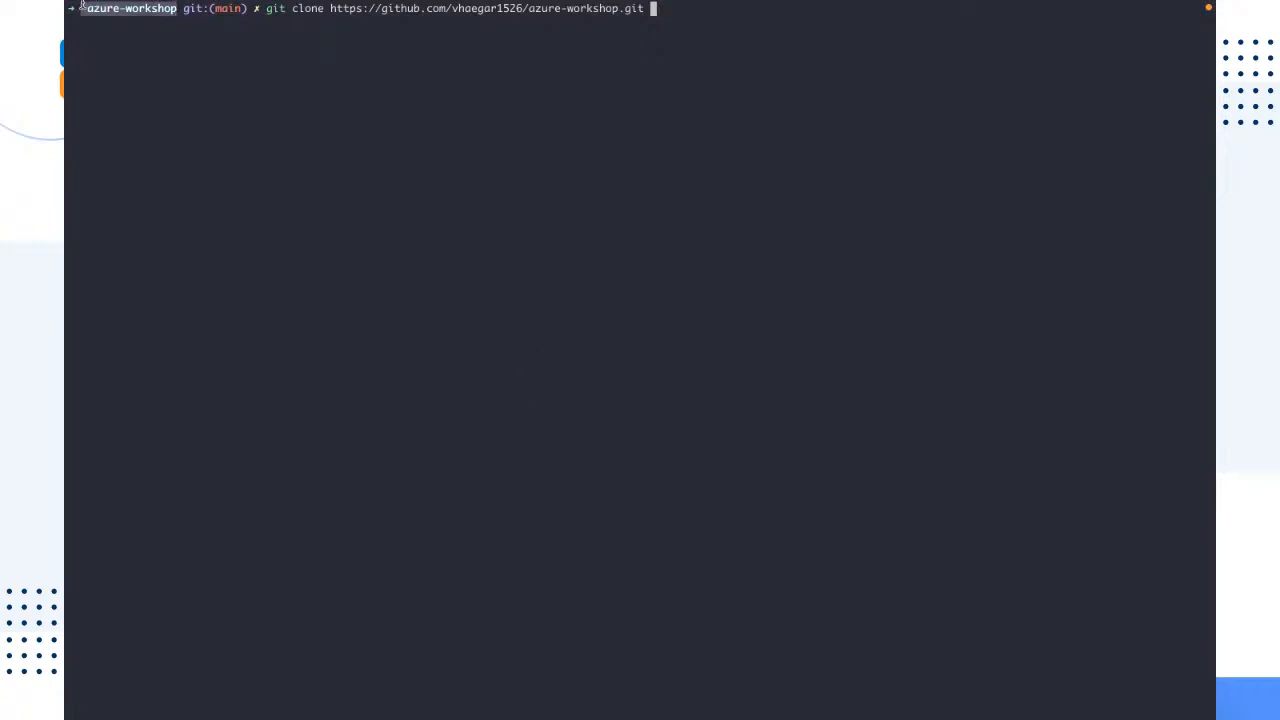
pyautogui.click(674, 168)
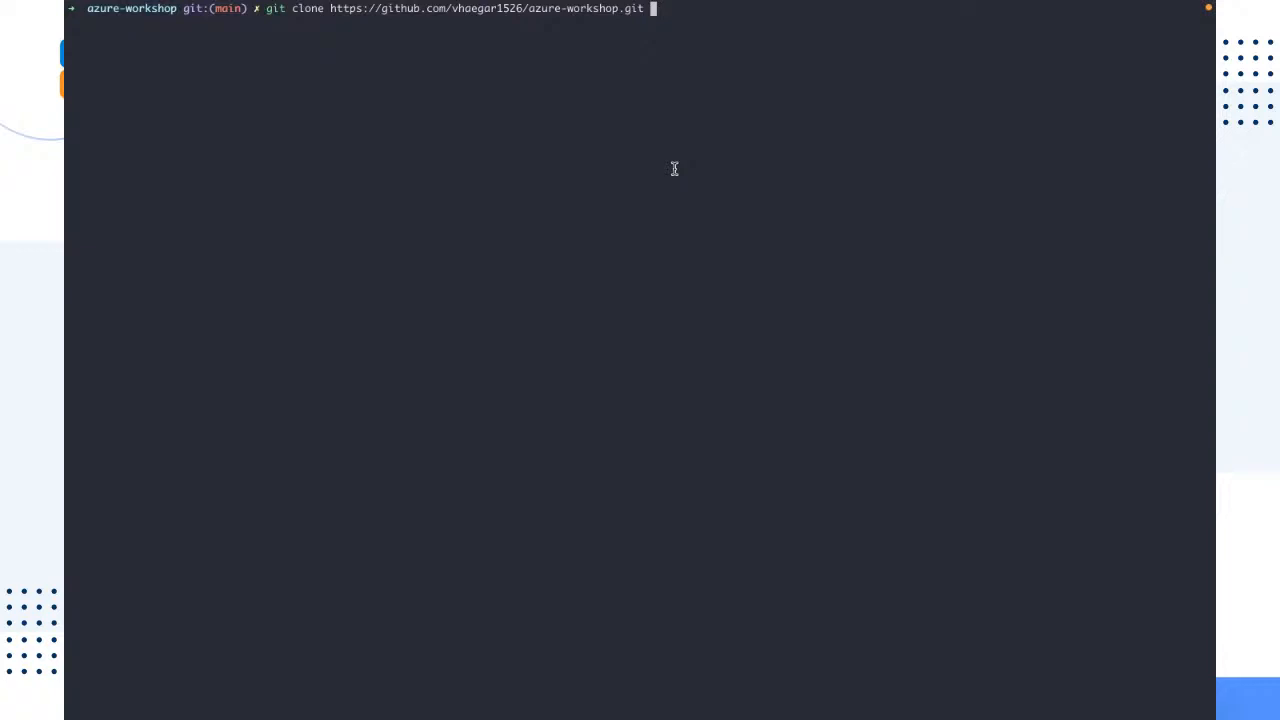
pyautogui.press('BackSpace')
pyautogui.press('BackSpace')
pyautogui.press('BackSpace')
pyautogui.press('BackSpace')
pyautogui.press('BackSpace')
pyautogui.press('BackSpace')
pyautogui.press('BackSpace')
pyautogui.press('BackSpace')
pyautogui.press('BackSpace')
pyautogui.press('BackSpace')
pyautogui.press('BackSpace')
pyautogui.press('BackSpace')
pyautogui.hotkey('ctrl', 'c')
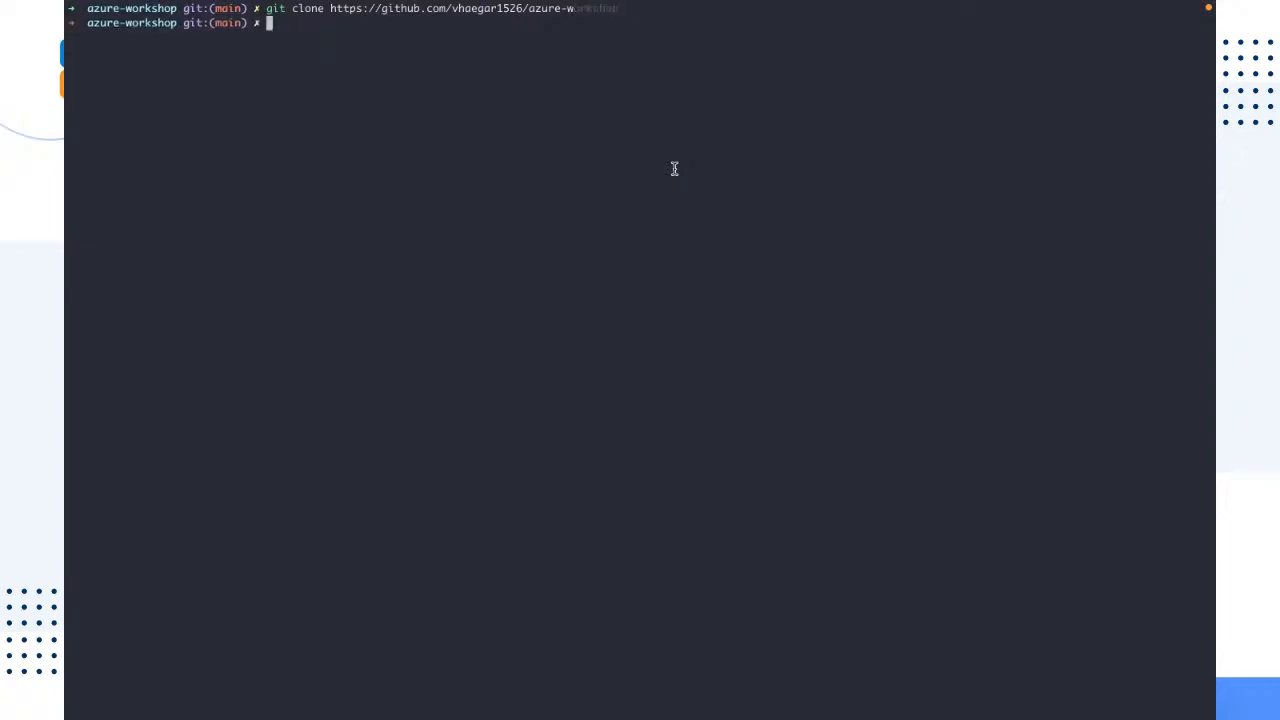
pyautogui.hotkey('ctrl', 'l')
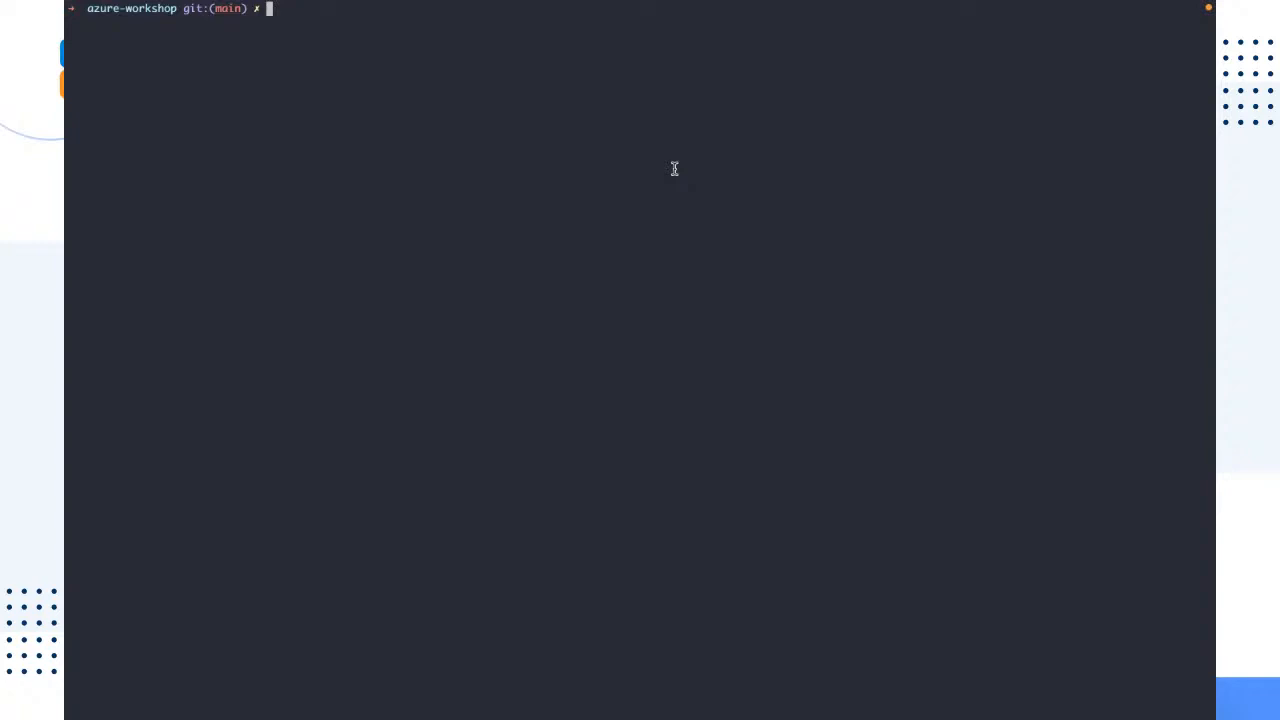
pyautogui.write('npm')
pyautogui.press('BackSpace')
pyautogui.press('BackSpace')
pyautogui.press('BackSpace')
pyautogui.press('BackSpace')
# Step: Switch to VS Code, open package.json and highlight its list of dependencies
pyautogui.hotkey('ctrl', 'Right')
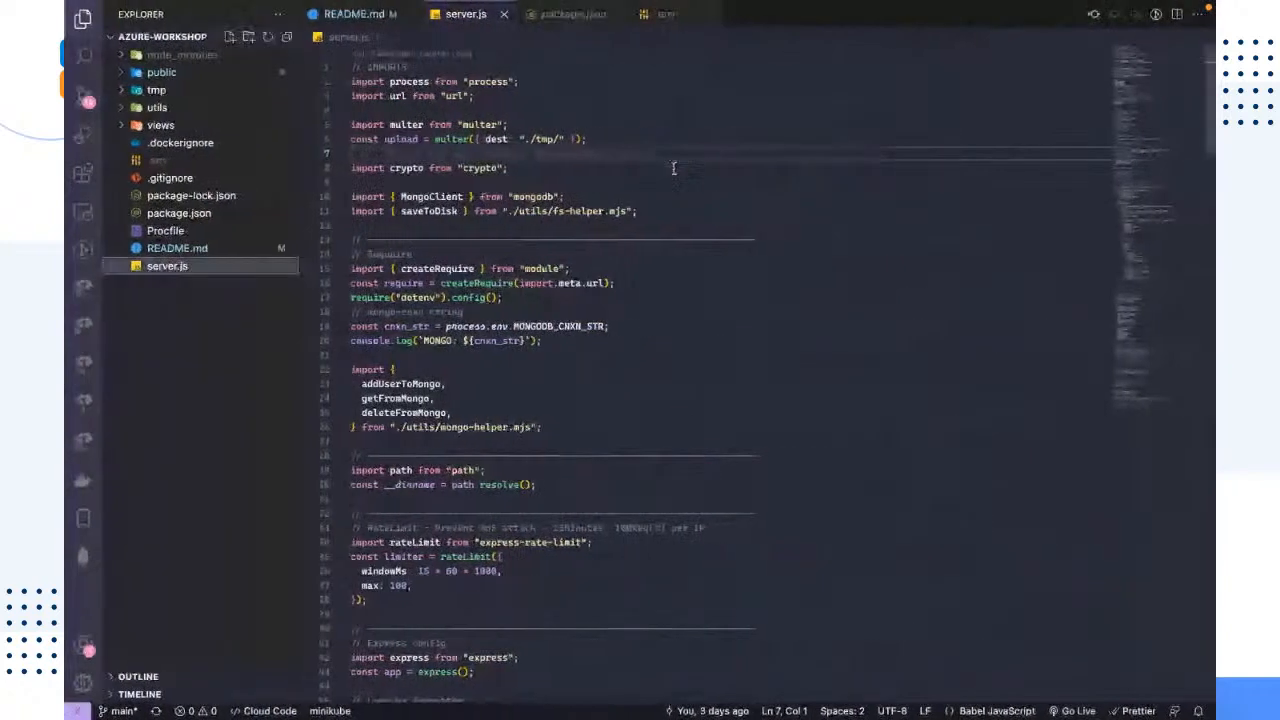
pyautogui.click(208, 212)
pyautogui.moveTo(486, 441); pyautogui.dragTo(310, 282)
pyautogui.click(726, 517)
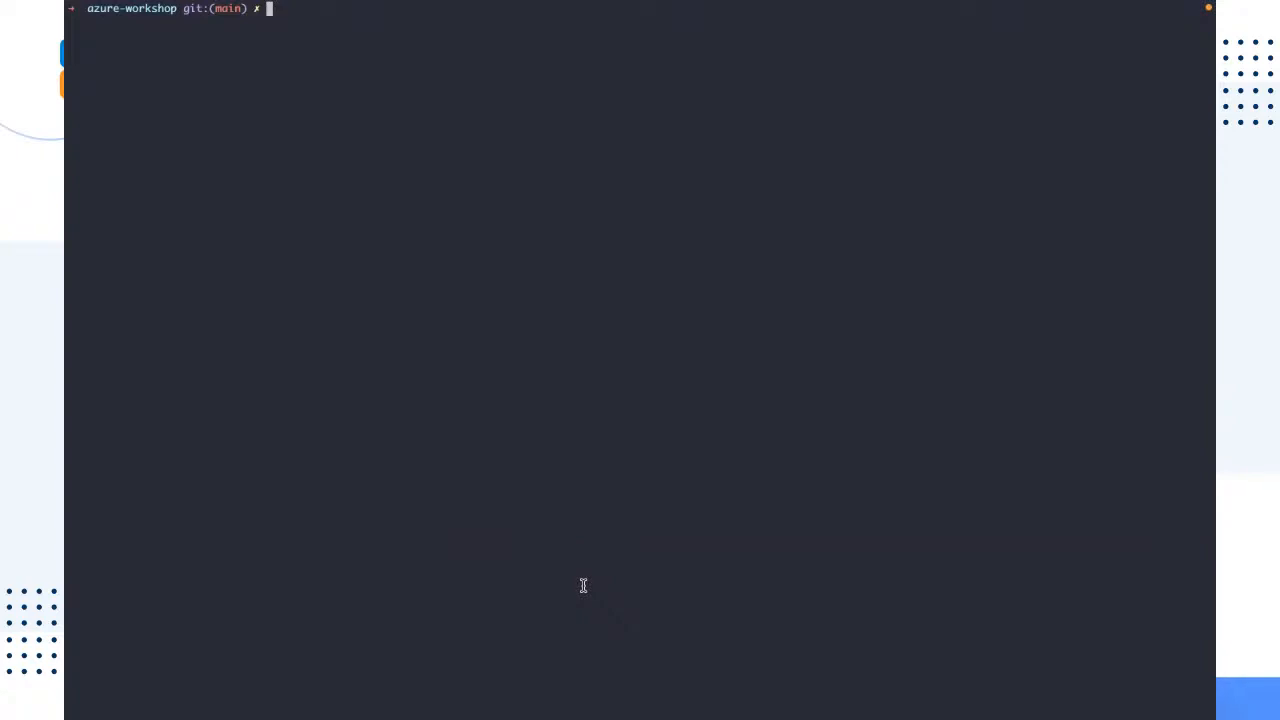
pyautogui.write('npm ci')
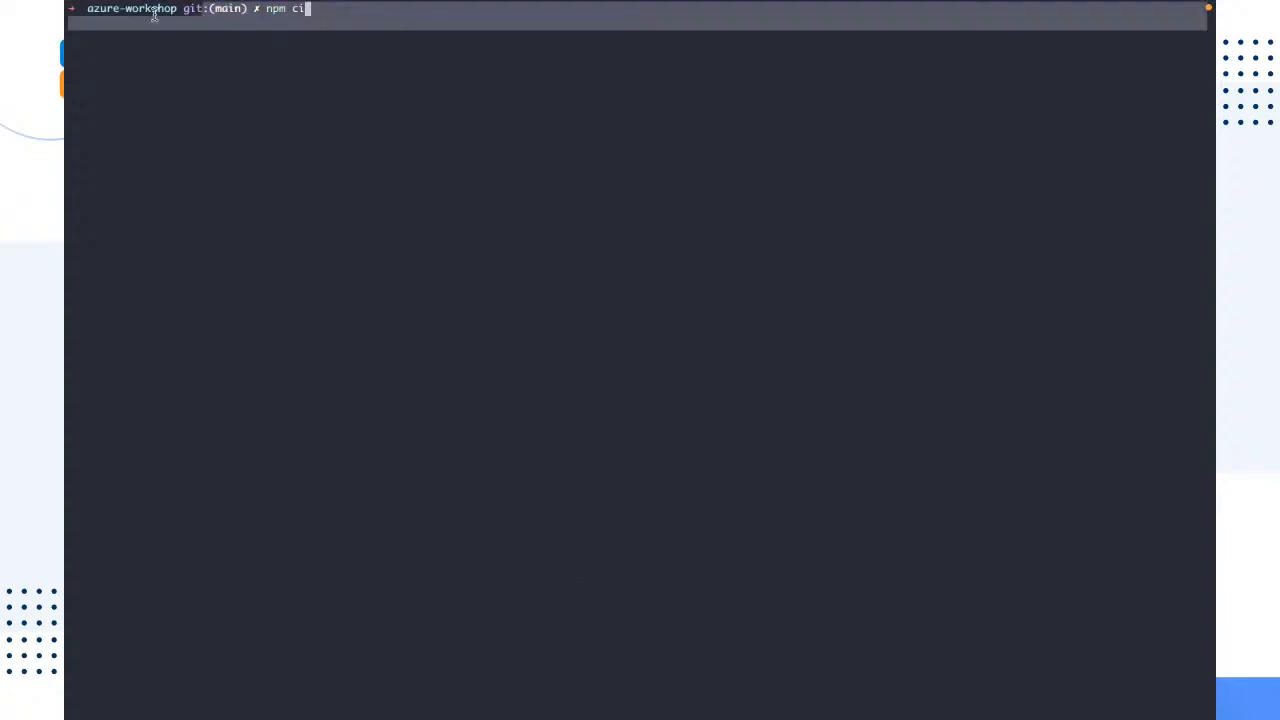
pyautogui.moveTo(174, 16); pyautogui.dragTo(118, 10)
pyautogui.click(368, 45)
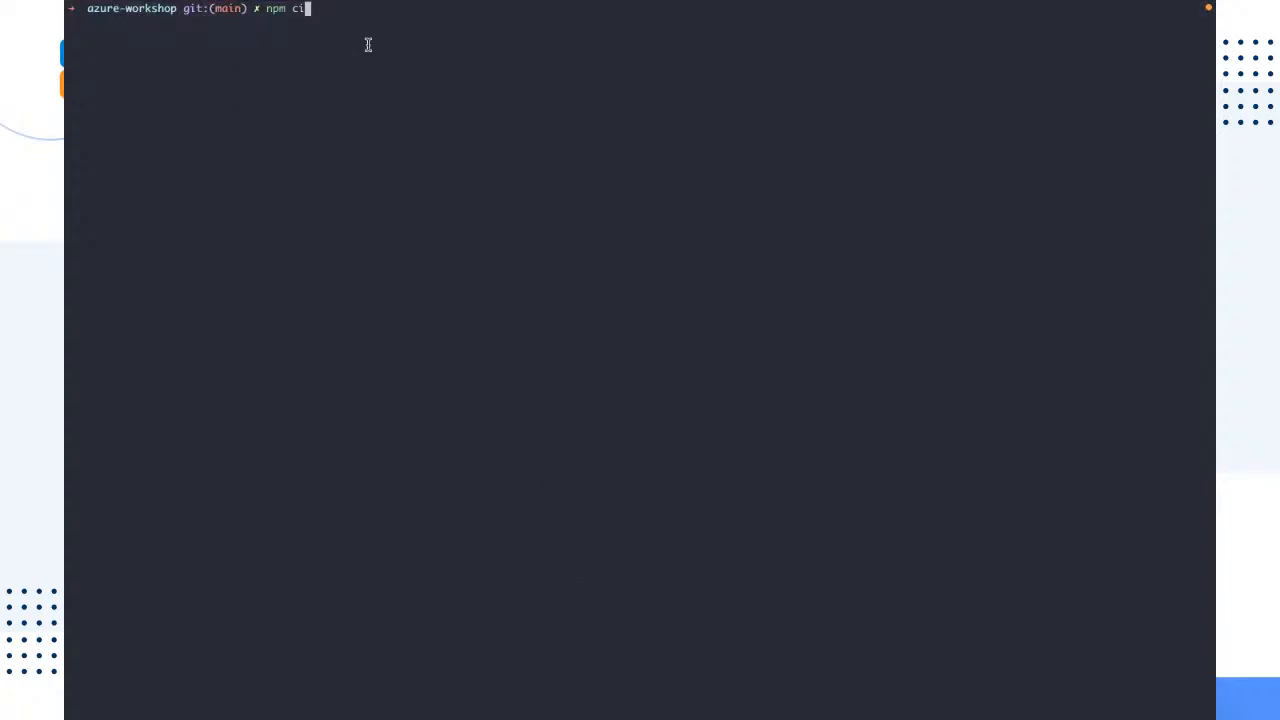
pyautogui.press('BackSpace')
pyautogui.press('BackSpace')
pyautogui.press('BackSpace')
pyautogui.press('BackSpace')
pyautogui.press('BackSpace')
pyautogui.press('BackSpace')
# Step: List all azure-workshop files in the terminal with ls -lsah, highlight the listing and compare it with the project in VS Code
pyautogui.write('ls -lsah')
pyautogui.press('Return')
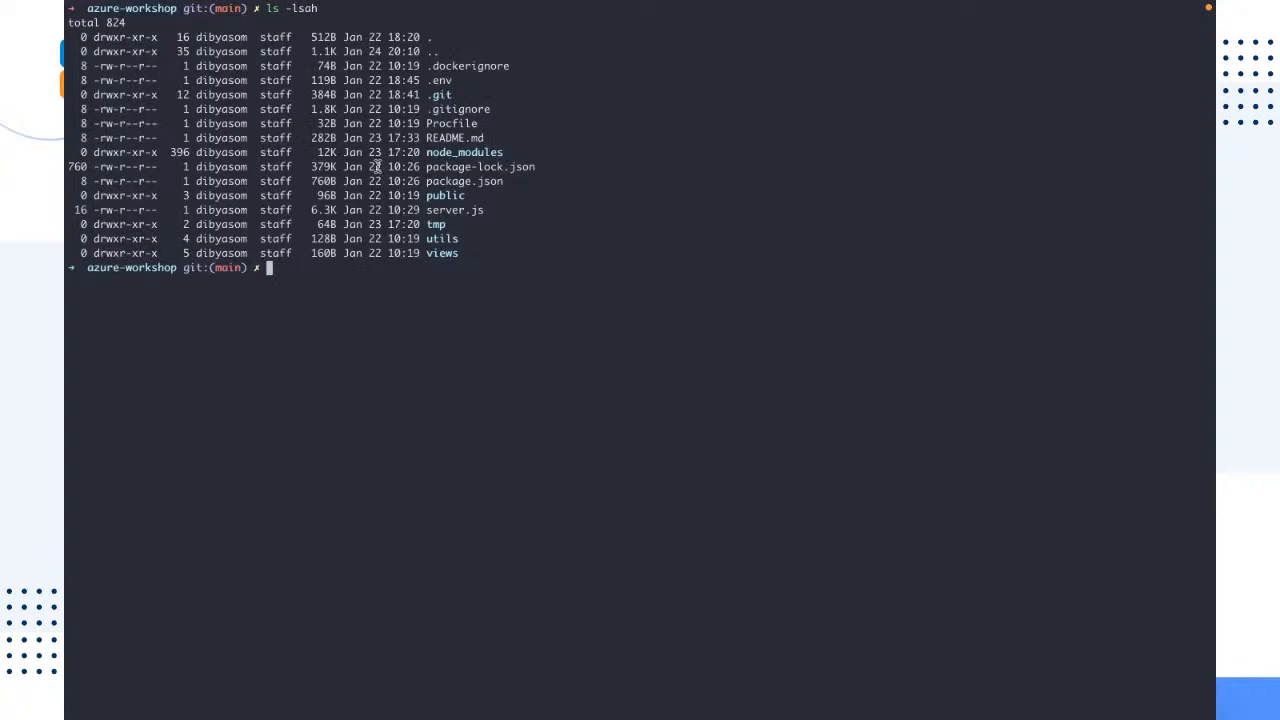
pyautogui.moveTo(475, 262); pyautogui.dragTo(64, 47)
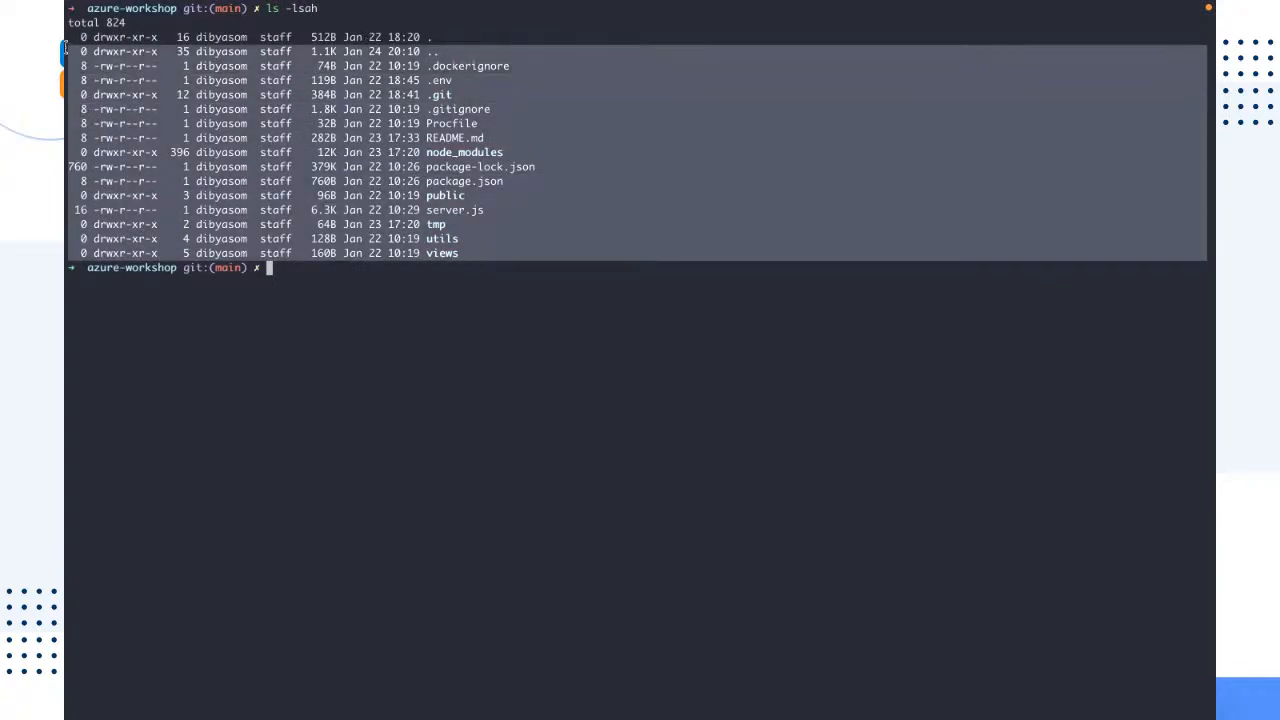
pyautogui.hotkey('ctrl', 'Right')
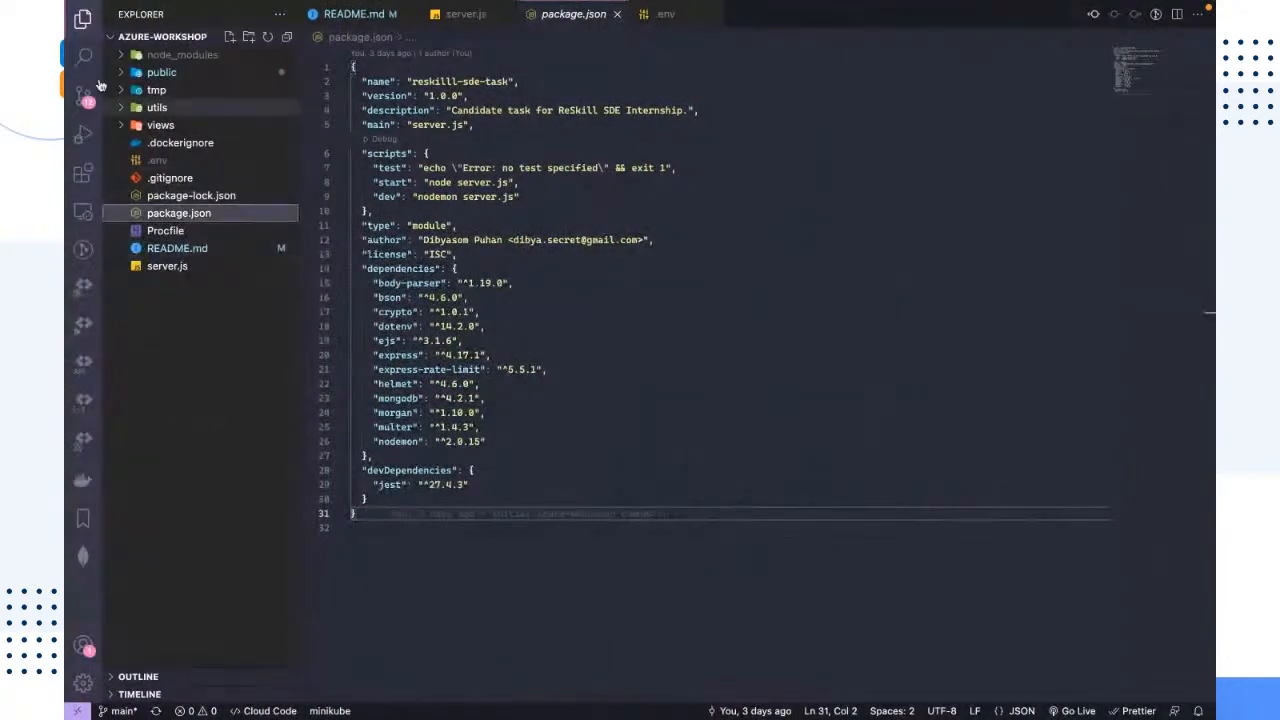
pyautogui.hotkey('ctrl', 'Left')
pyautogui.click(140, 351)
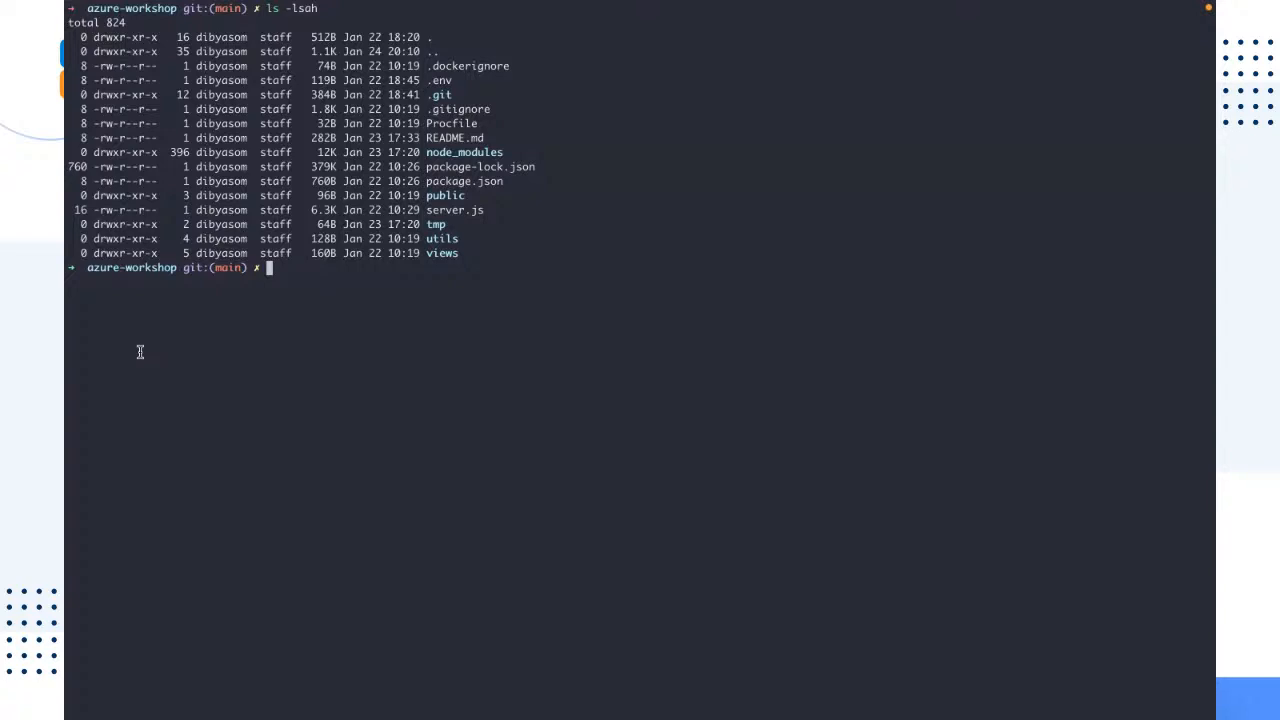
# Step: Install the azure-workshop dependencies in the terminal with npm ci and highlight the installation progress line
pyautogui.write('npm ic')
pyautogui.press('BackSpace')
pyautogui.press('BackSpace')
pyautogui.write('ci')
pyautogui.press('Return')
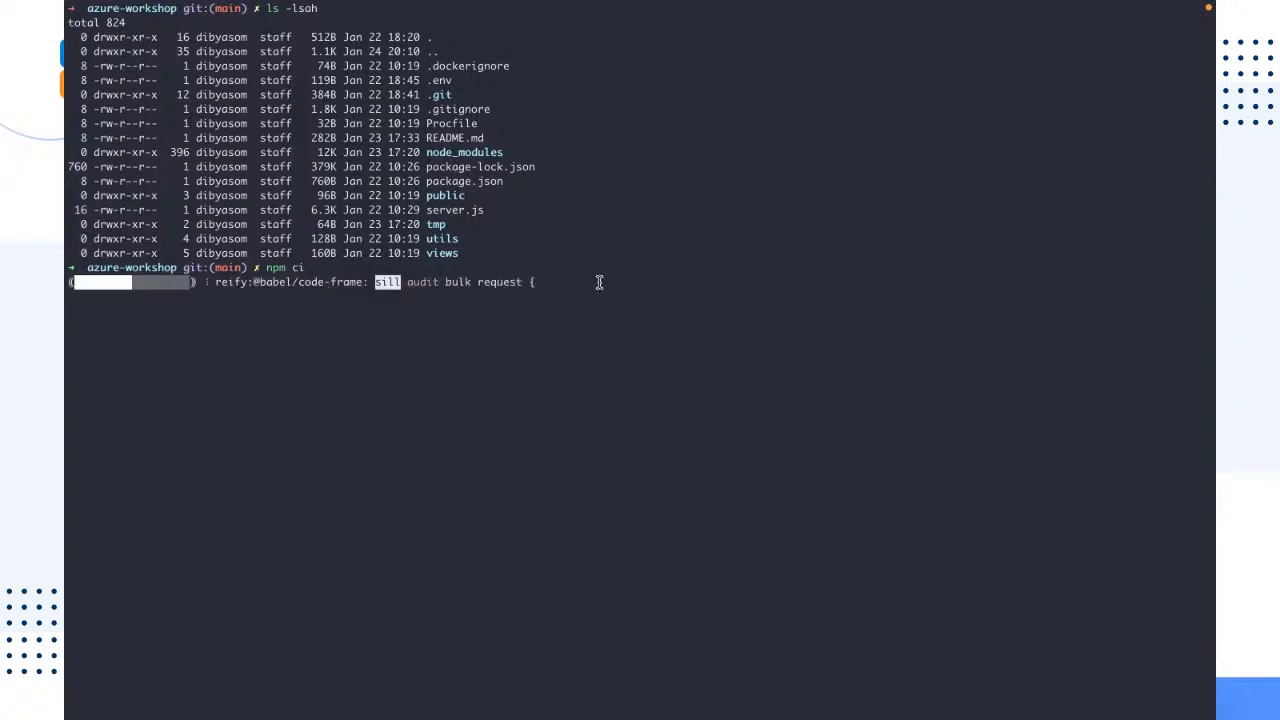
pyautogui.moveTo(600, 283); pyautogui.dragTo(66, 281)
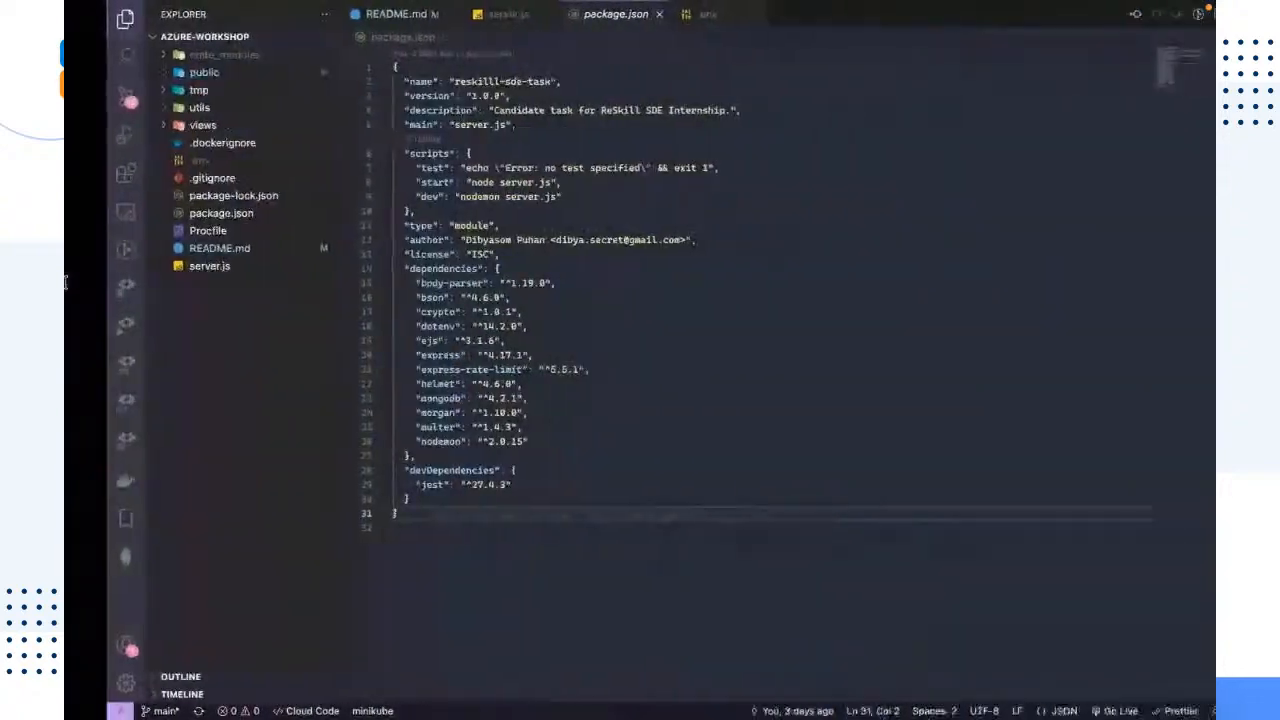
# Step: Return to package.json in VS Code and highlight the packages from body-parser to nodemon
pyautogui.click(133, 214)
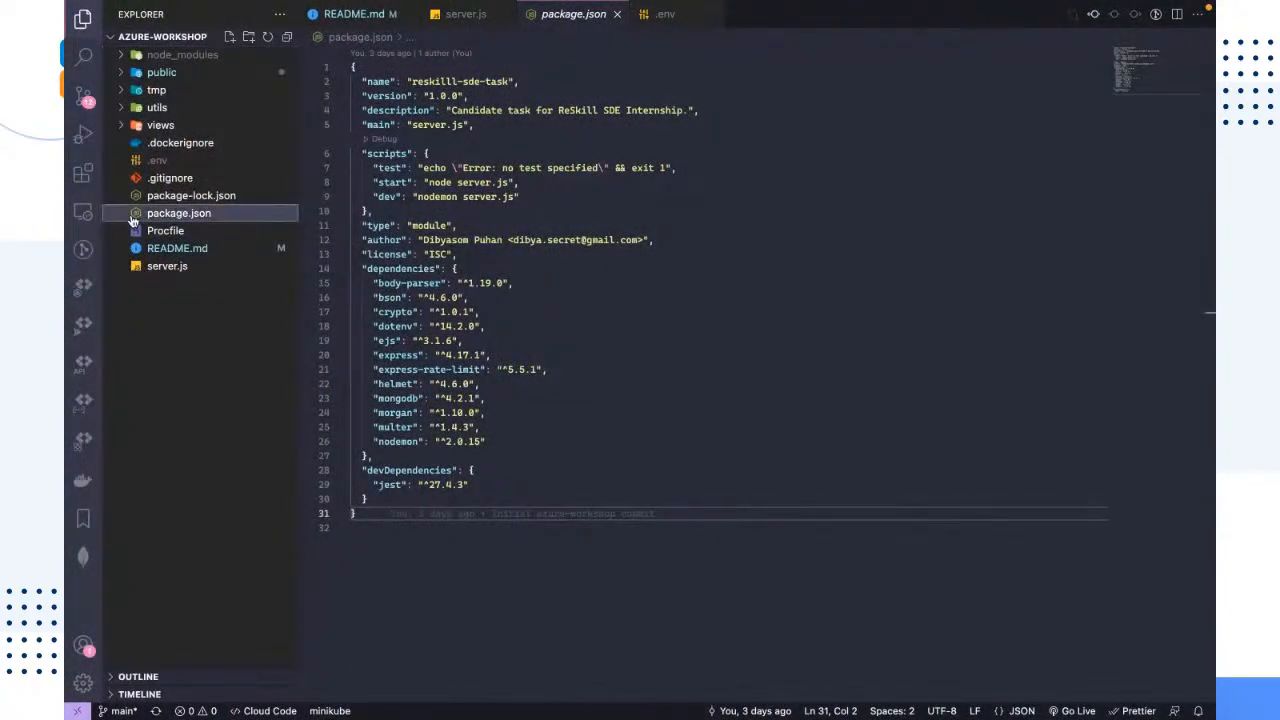
pyautogui.click(133, 439)
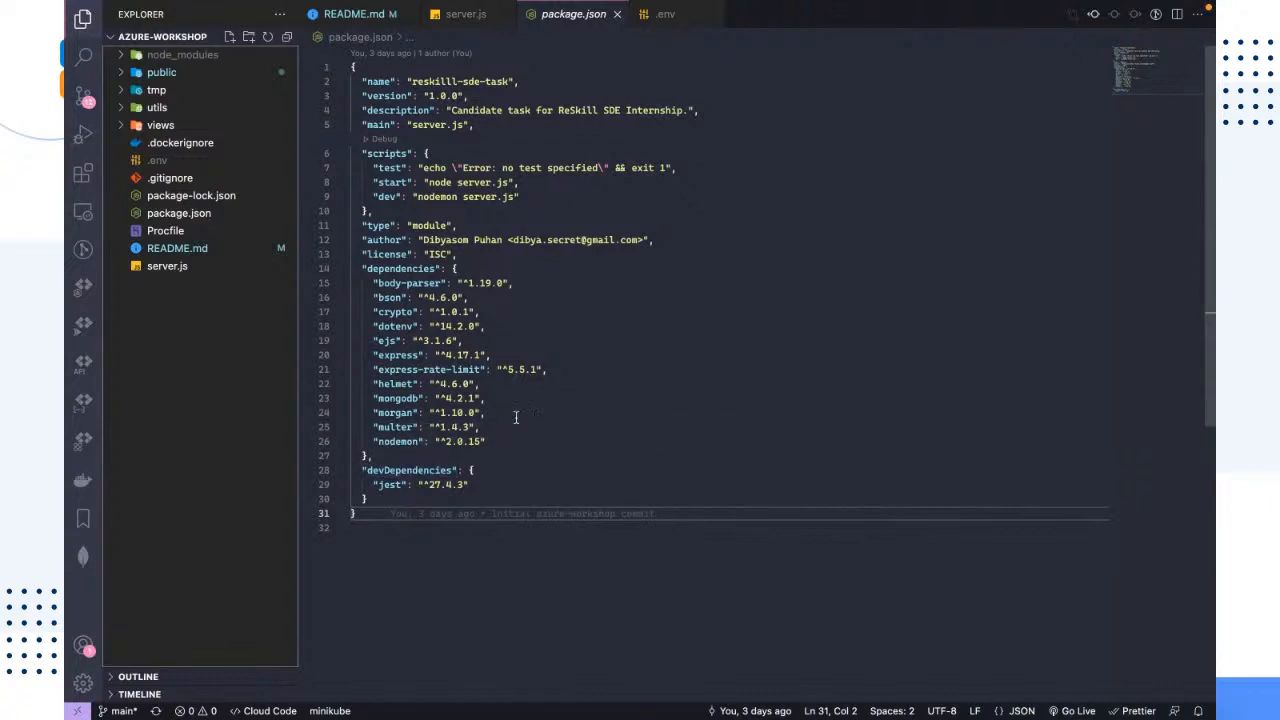
pyautogui.moveTo(488, 441); pyautogui.dragTo(155, 283)
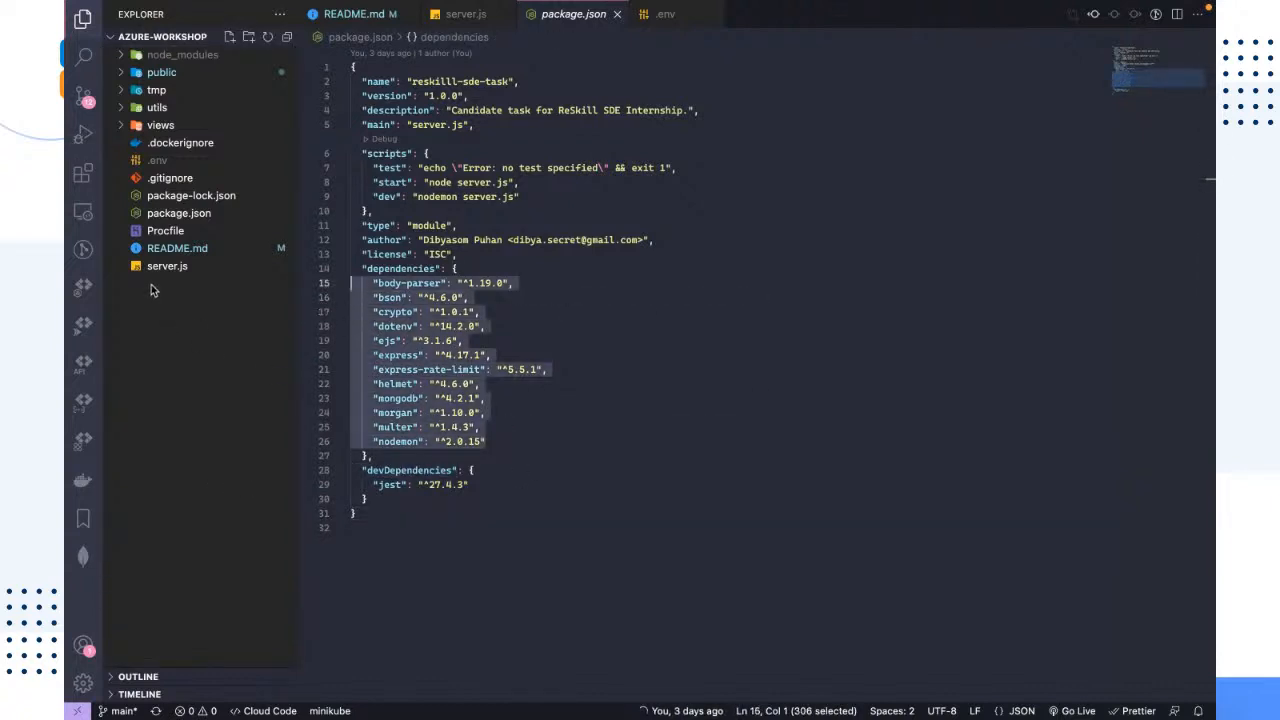
pyautogui.click(557, 573)
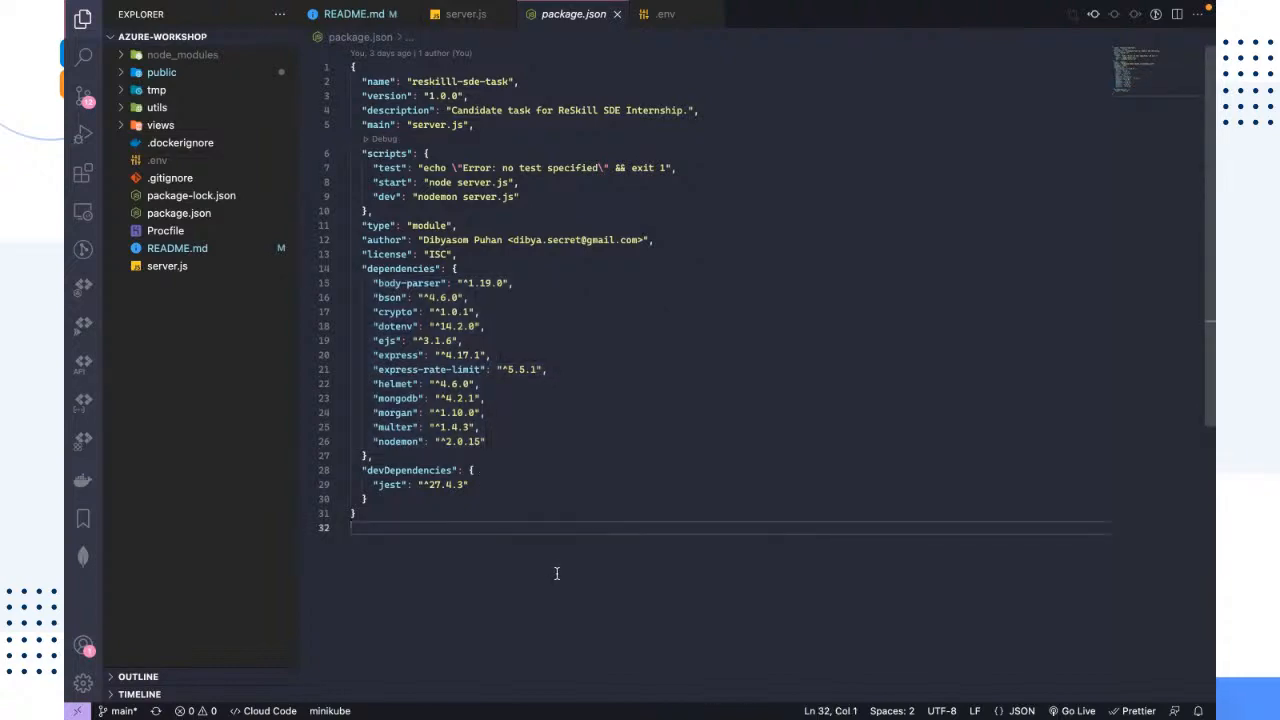
# Step: Switch to iTerm, clear the terminal, start the Node.js server with npm start and highlight the listening port line
pyautogui.hotkey('ctrl', 'Left')
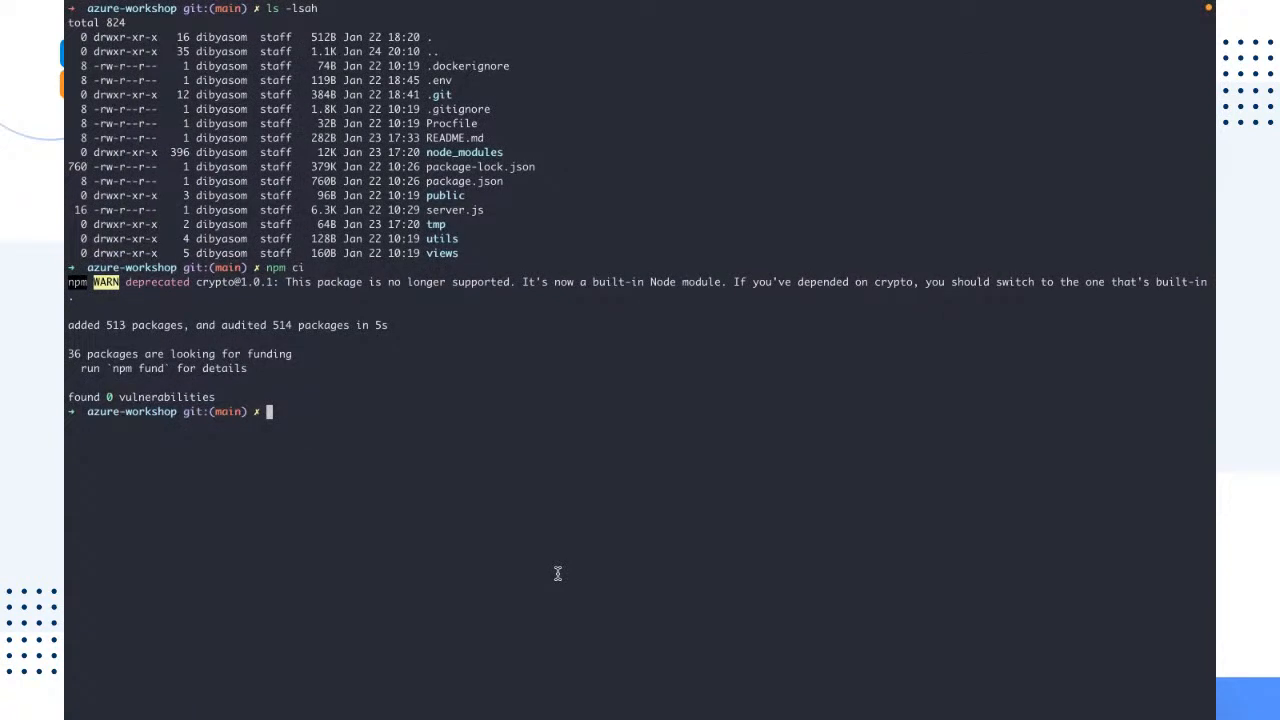
pyautogui.hotkey('ctrl', 'l')
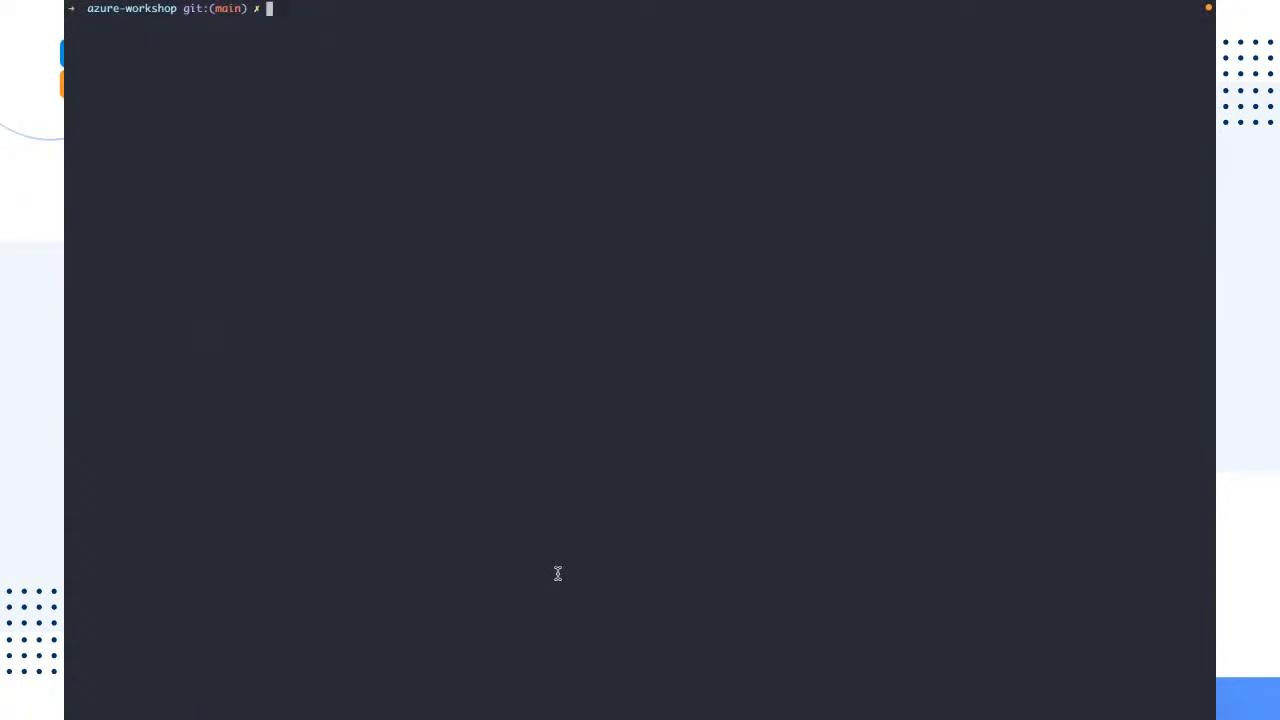
pyautogui.write('npm start')
pyautogui.press('Return')
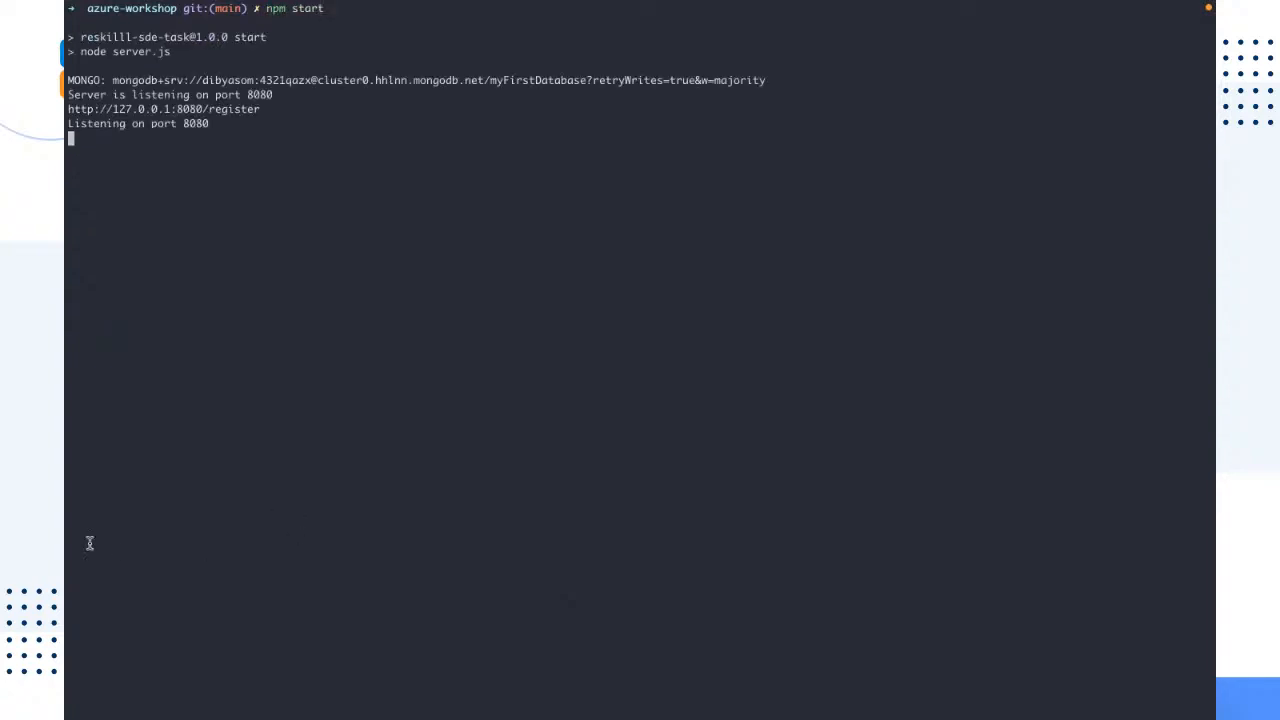
pyautogui.moveTo(214, 123); pyautogui.dragTo(67, 121)
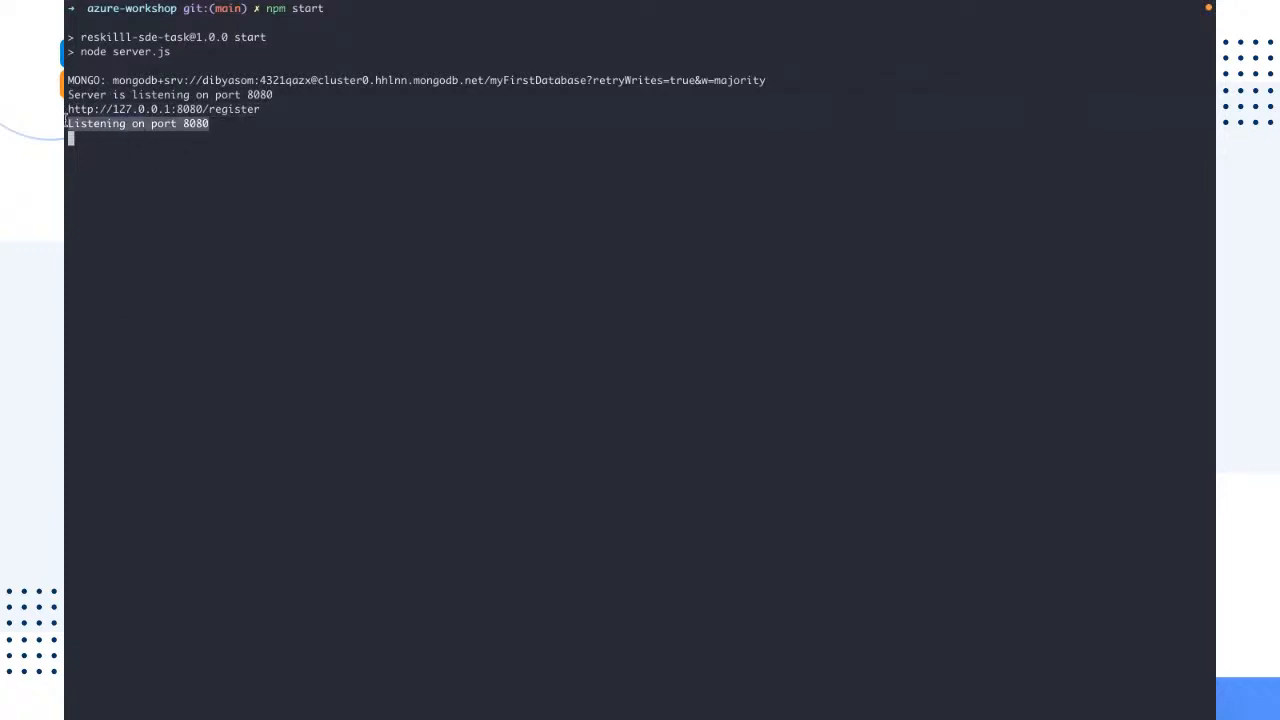
pyautogui.click(254, 306)
pyautogui.moveTo(260, 109); pyautogui.dragTo(65, 108)
pyautogui.press('super+c')
pyautogui.hotkey('ctrl', 'Left')
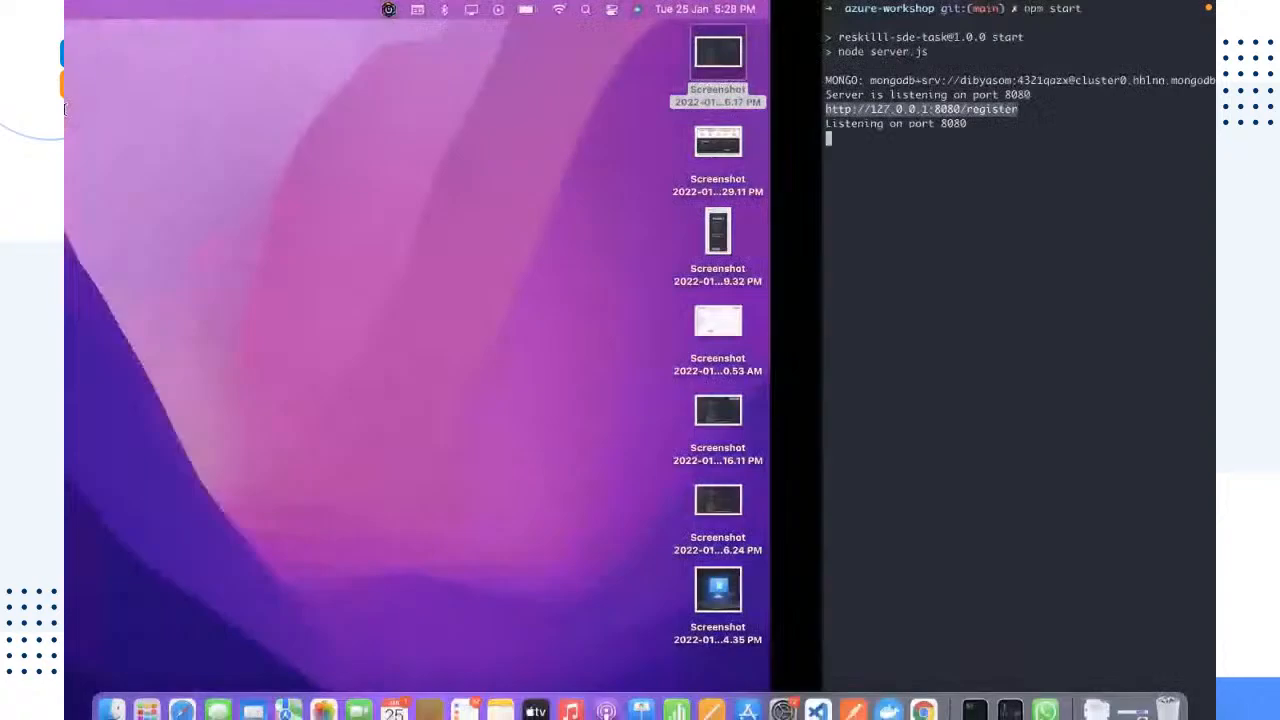
pyautogui.hotkey('ctrl', 'Right')
pyautogui.hotkey('ctrl', 'Right')
pyautogui.hotkey('ctrl', 'Right')
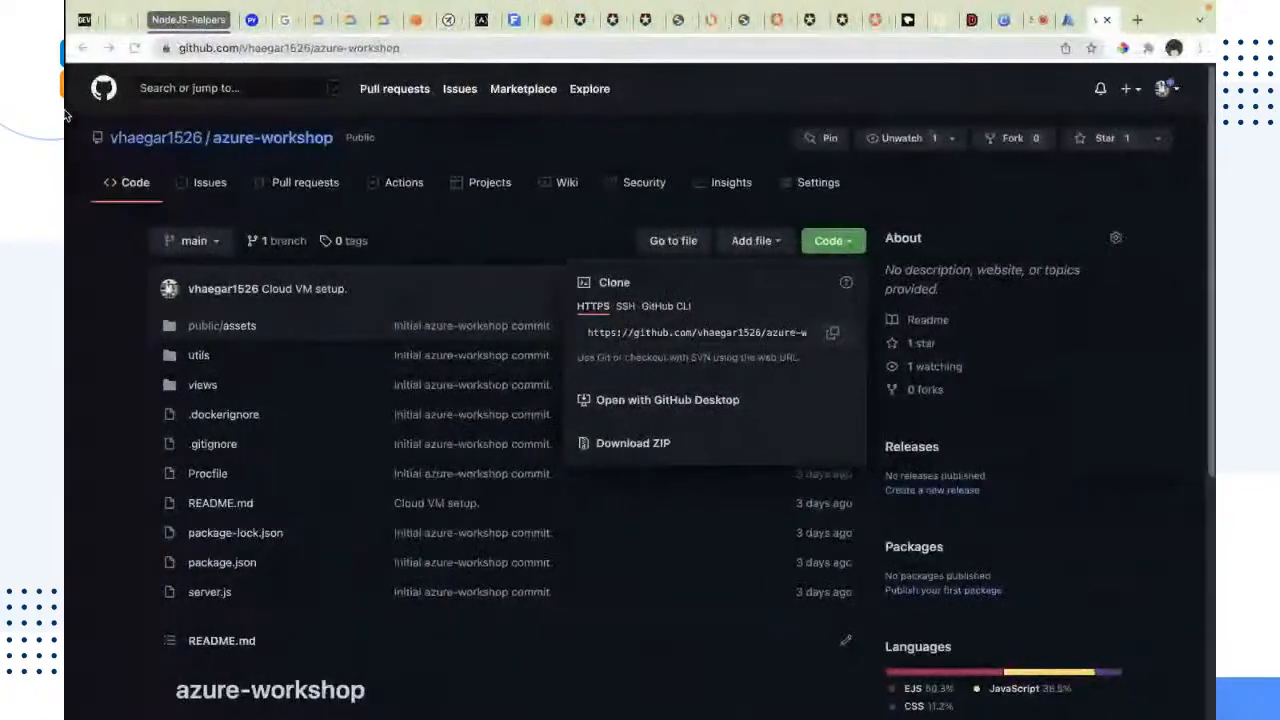
pyautogui.press('super+t')
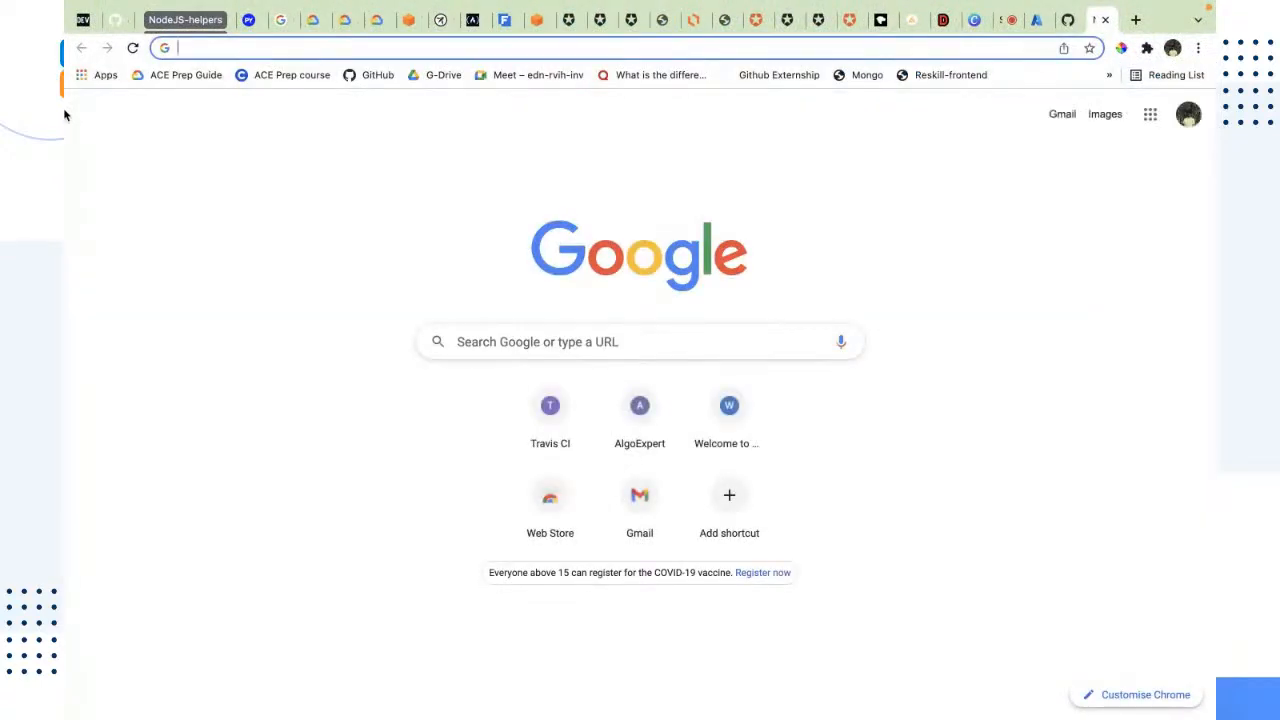
pyautogui.press('super+v')
pyautogui.press('Return')
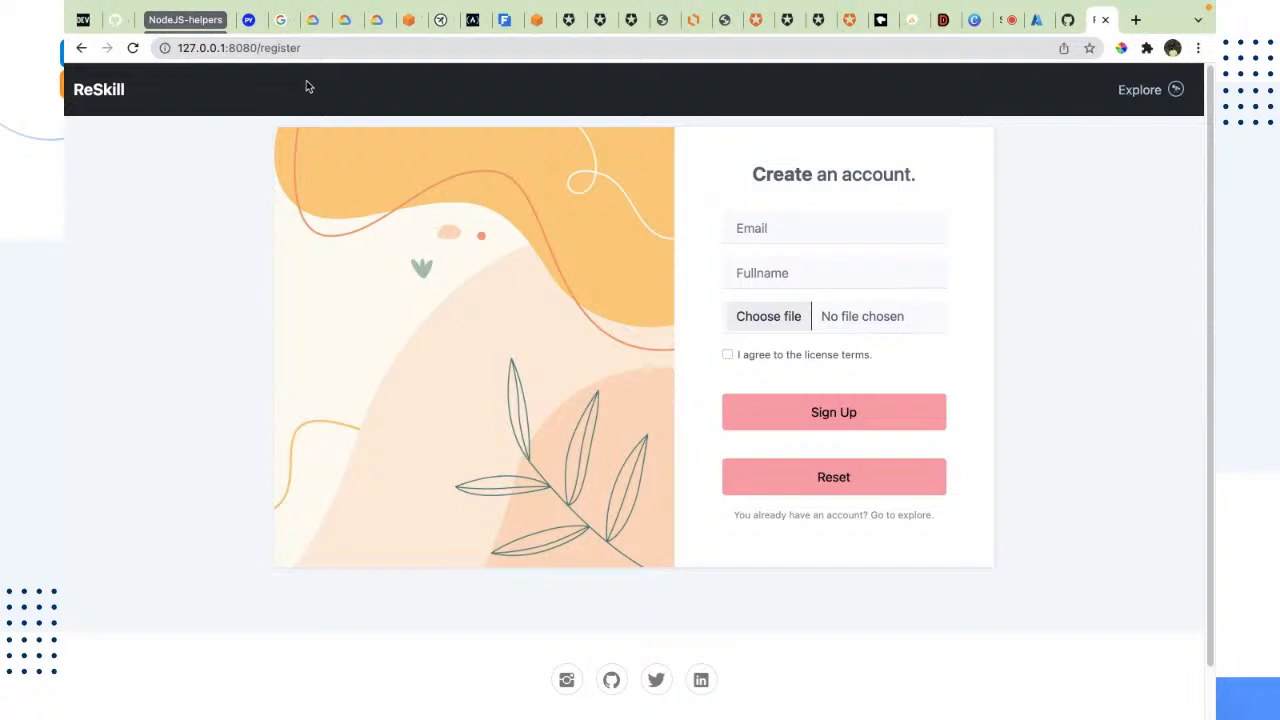
# Step: Highlight the full address of the registration page, followed by only its 127.0.0.1 host part
pyautogui.click(309, 51)
pyautogui.moveTo(309, 51); pyautogui.dragTo(152, 56)
pyautogui.click(216, 185)
pyautogui.moveTo(223, 47); pyautogui.dragTo(176, 54)
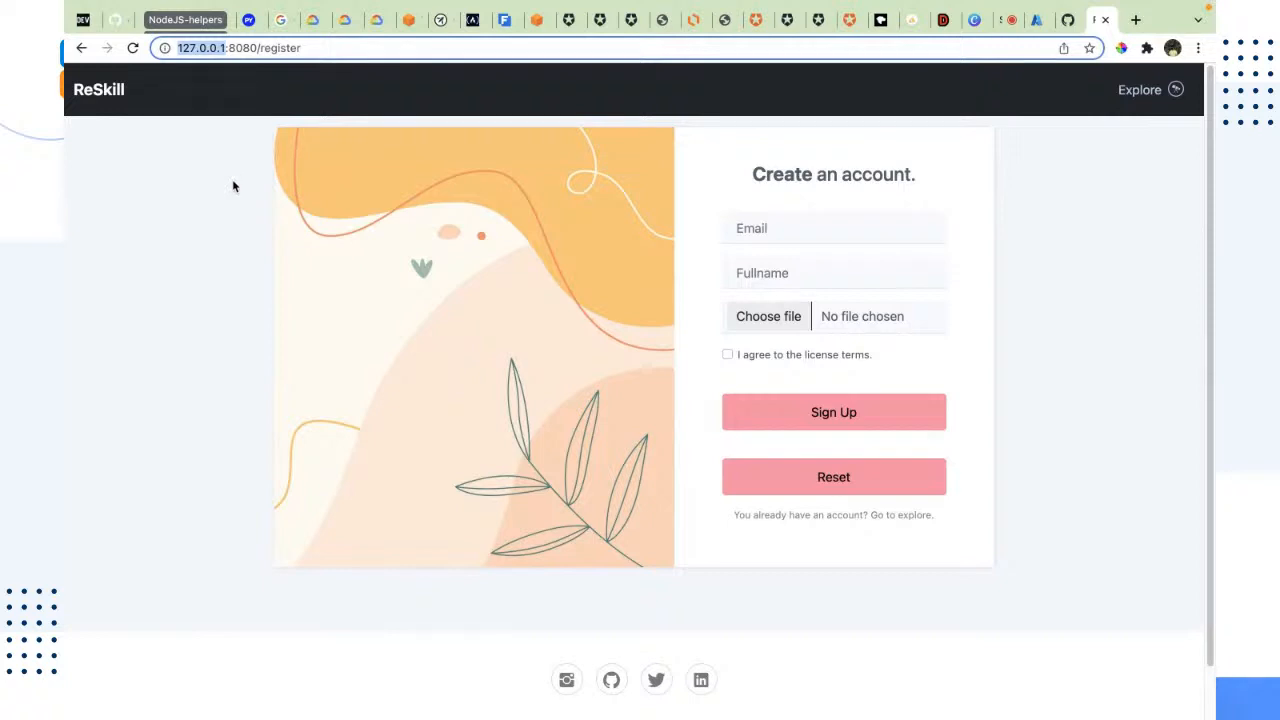
# Step: Replace the 127.0.0.1 host in the address with localhost and load localhost:8080/register
pyautogui.doubleClick(218, 48)
pyautogui.write('localhosa')
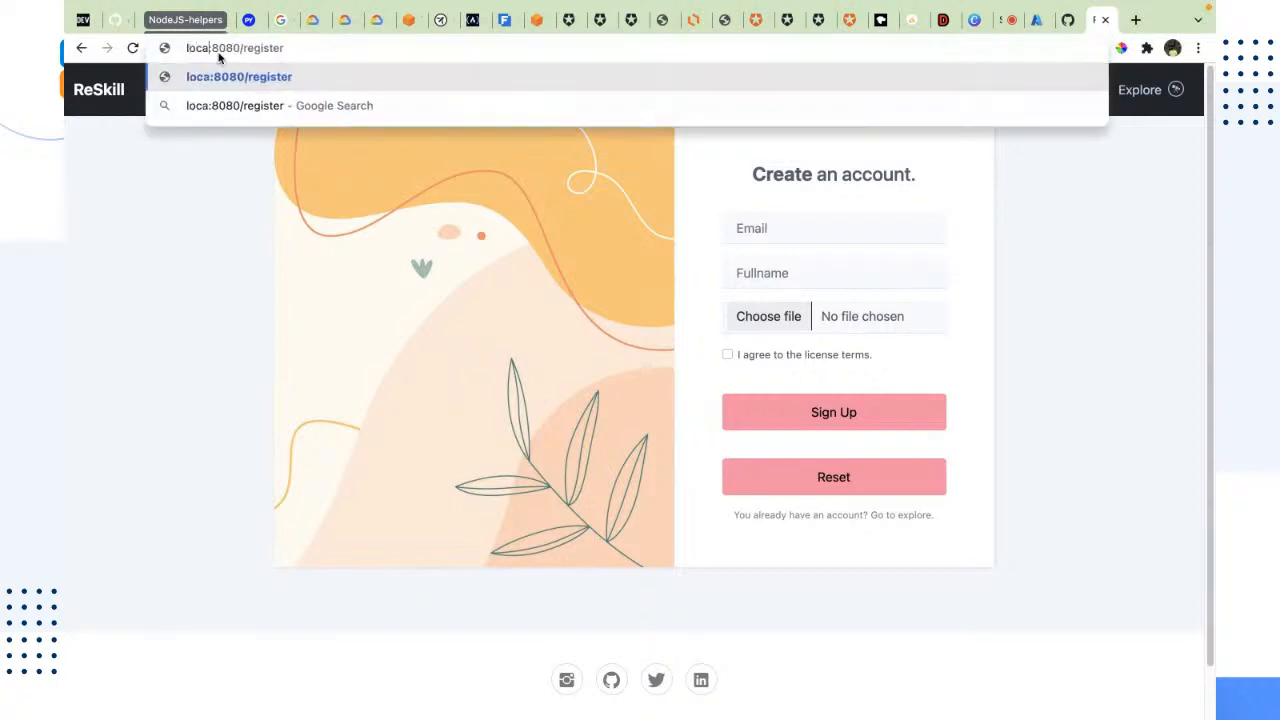
pyautogui.press('BackSpace')
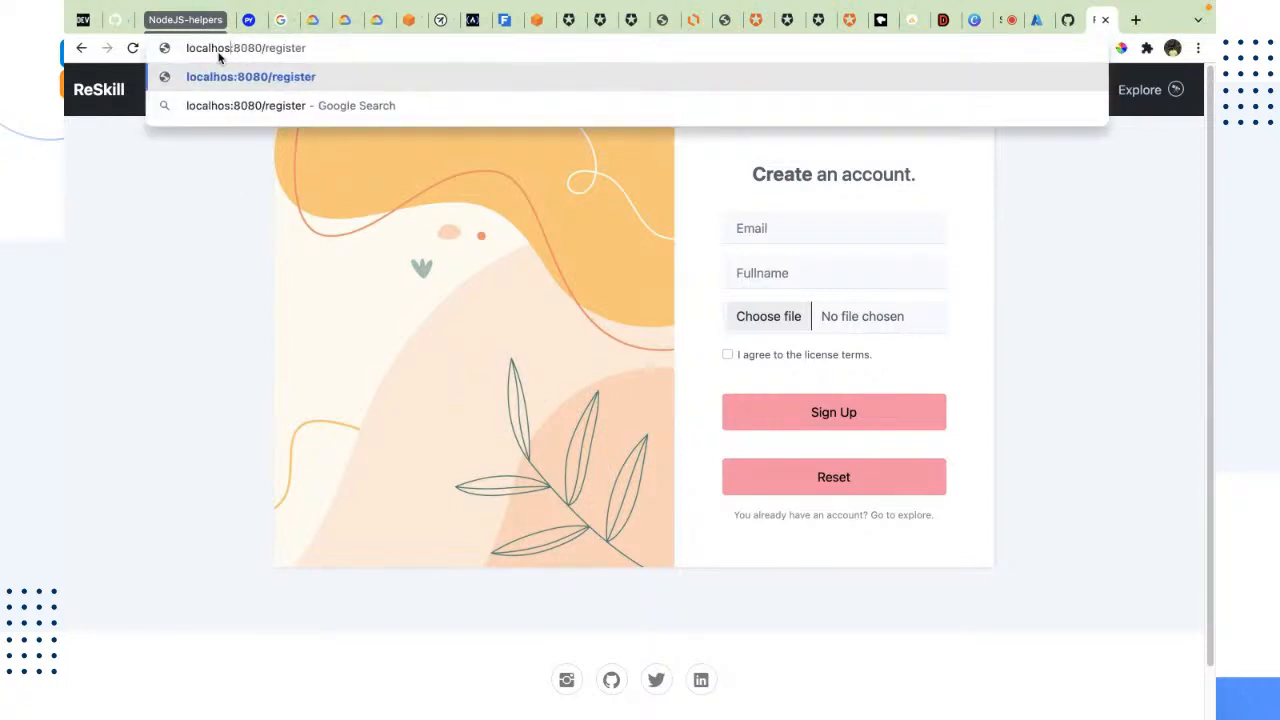
pyautogui.write('yt')
pyautogui.press('BackSpace')
pyautogui.press('BackSpace')
pyautogui.write('t')
pyautogui.press('Return')
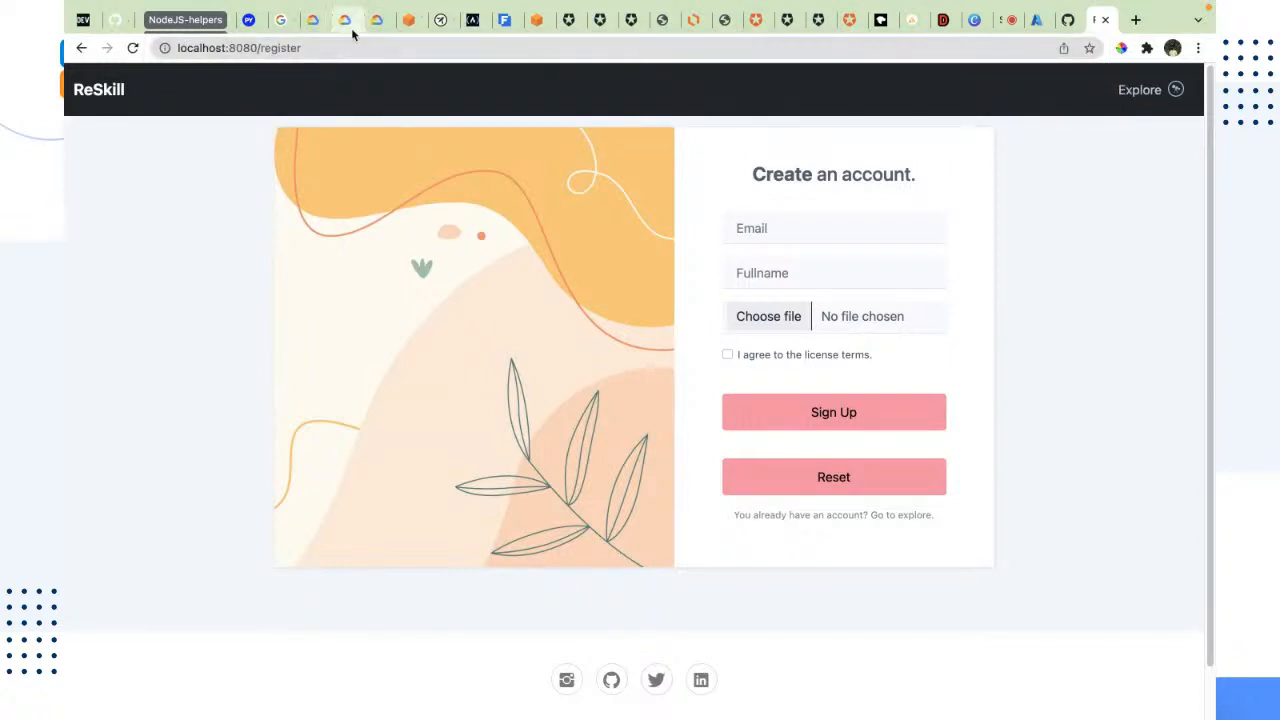
# Step: Highlight the port 8080, the register route and the full localhost address, and look over the registration page
pyautogui.click(337, 48)
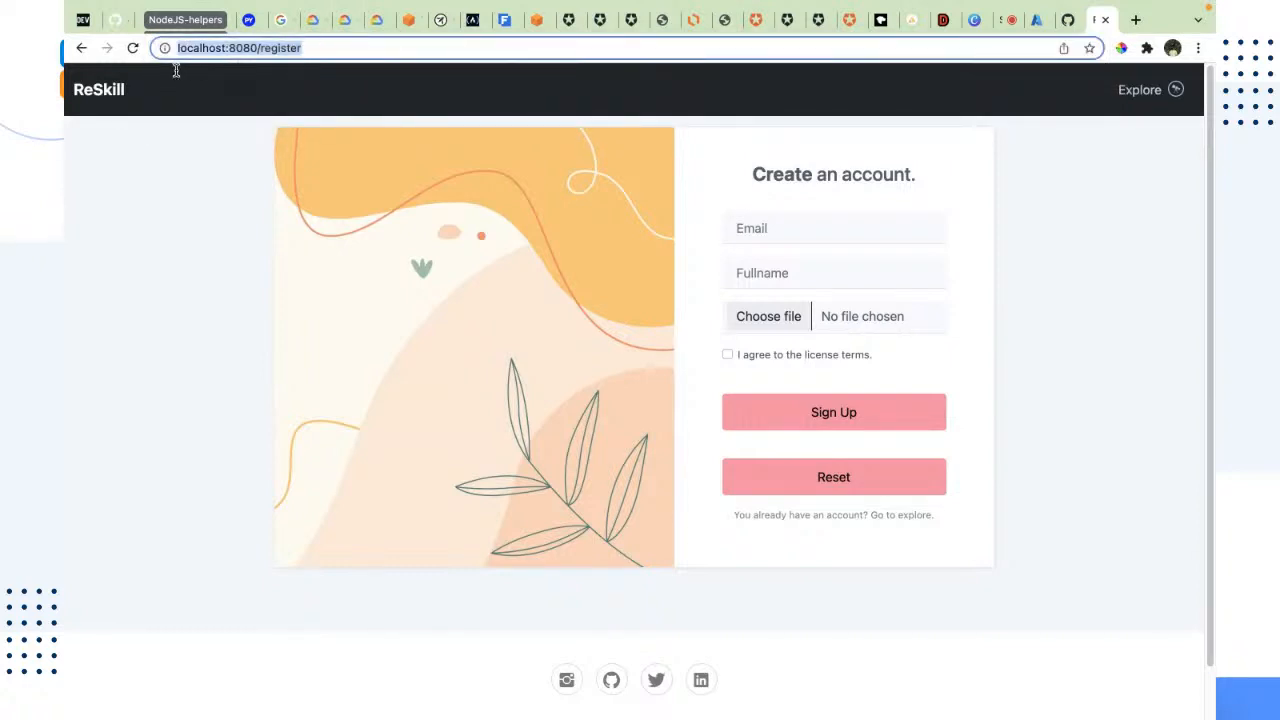
pyautogui.click(163, 290)
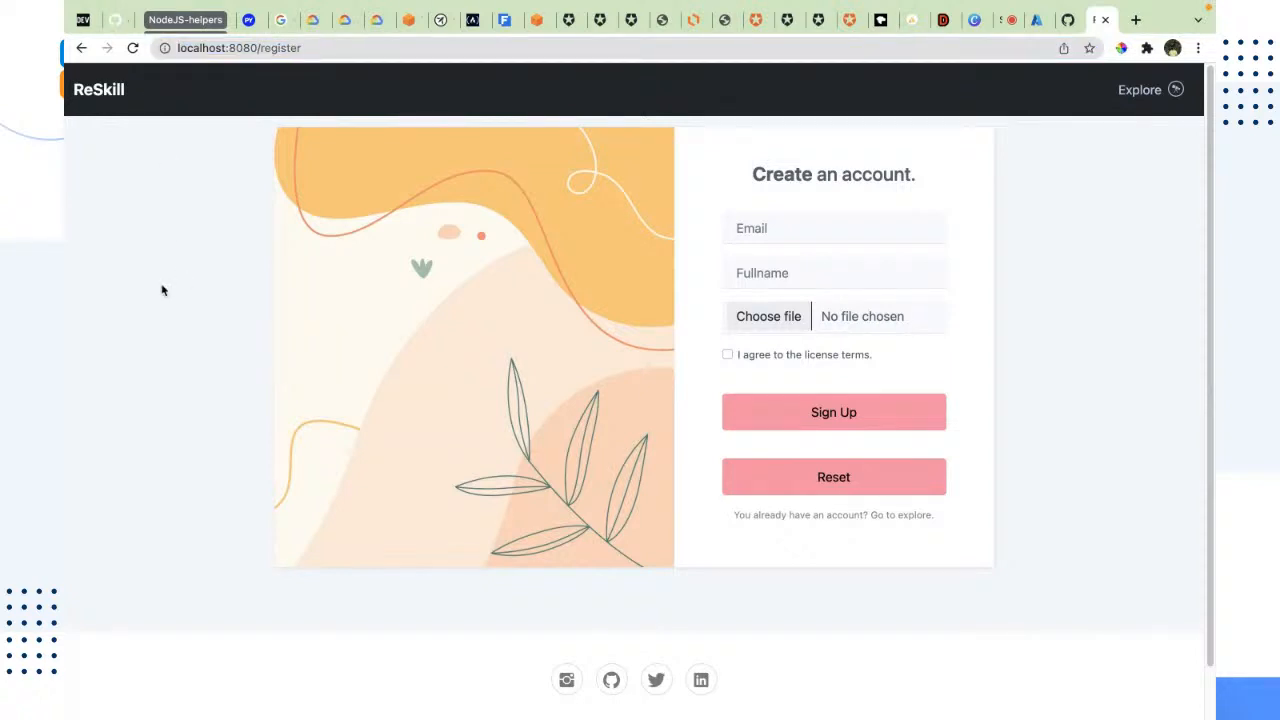
pyautogui.doubleClick(243, 47)
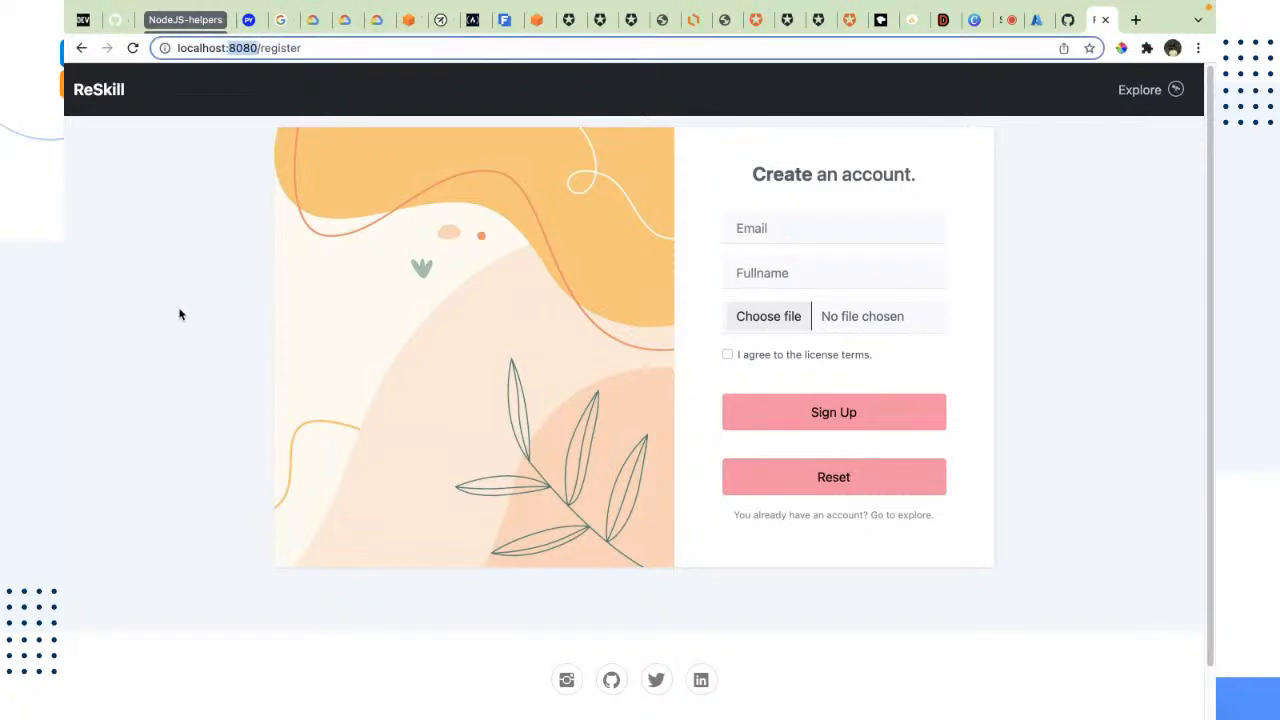
pyautogui.doubleClick(277, 49)
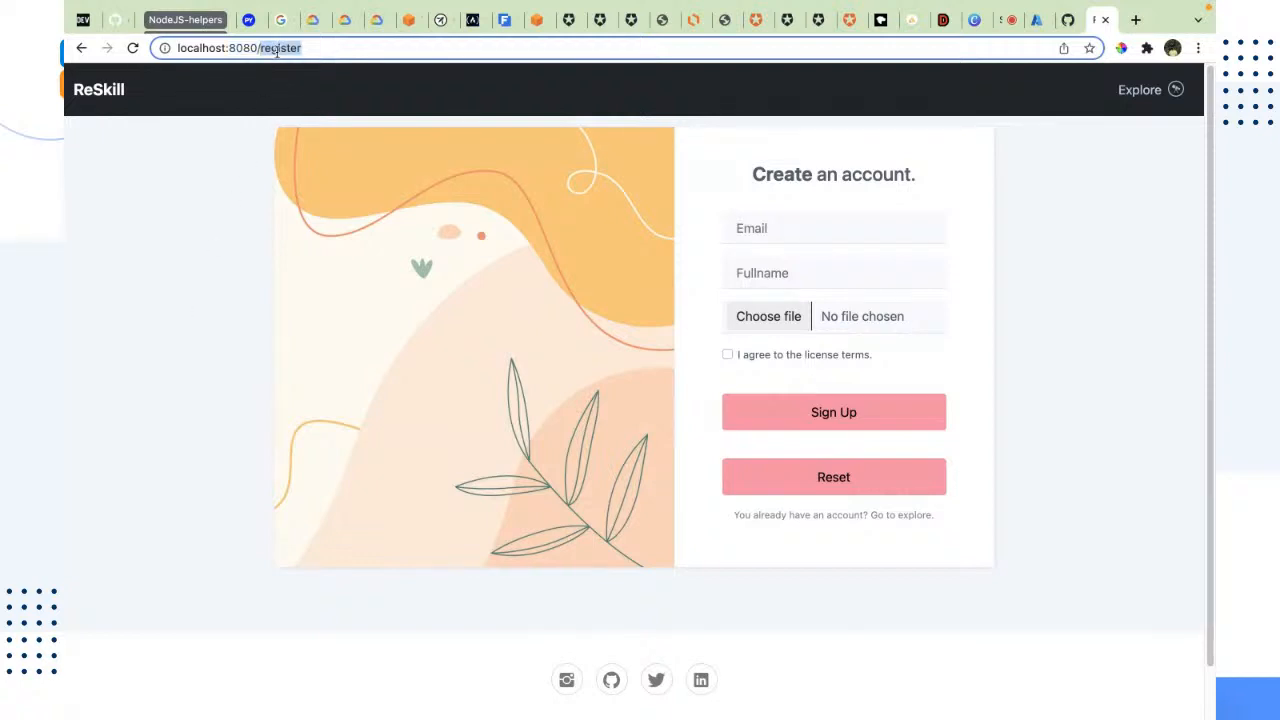
pyautogui.moveTo(314, 46); pyautogui.dragTo(158, 50)
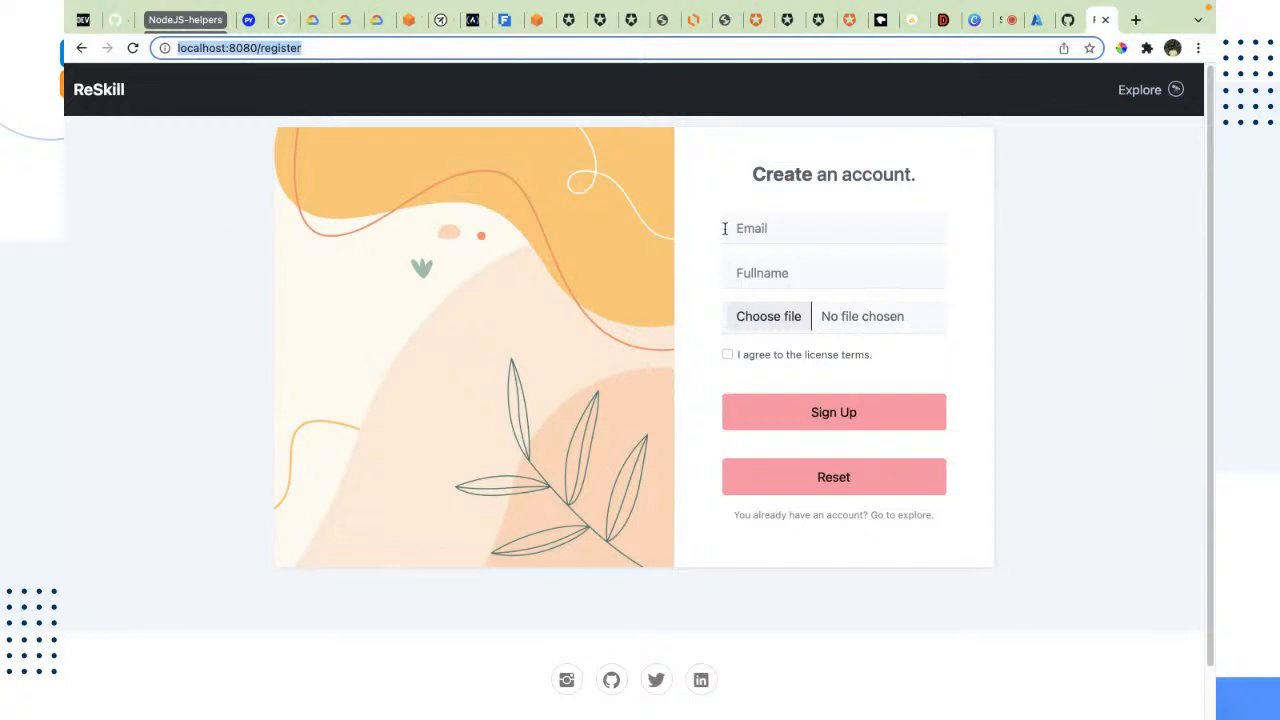
pyautogui.click(1193, 577)
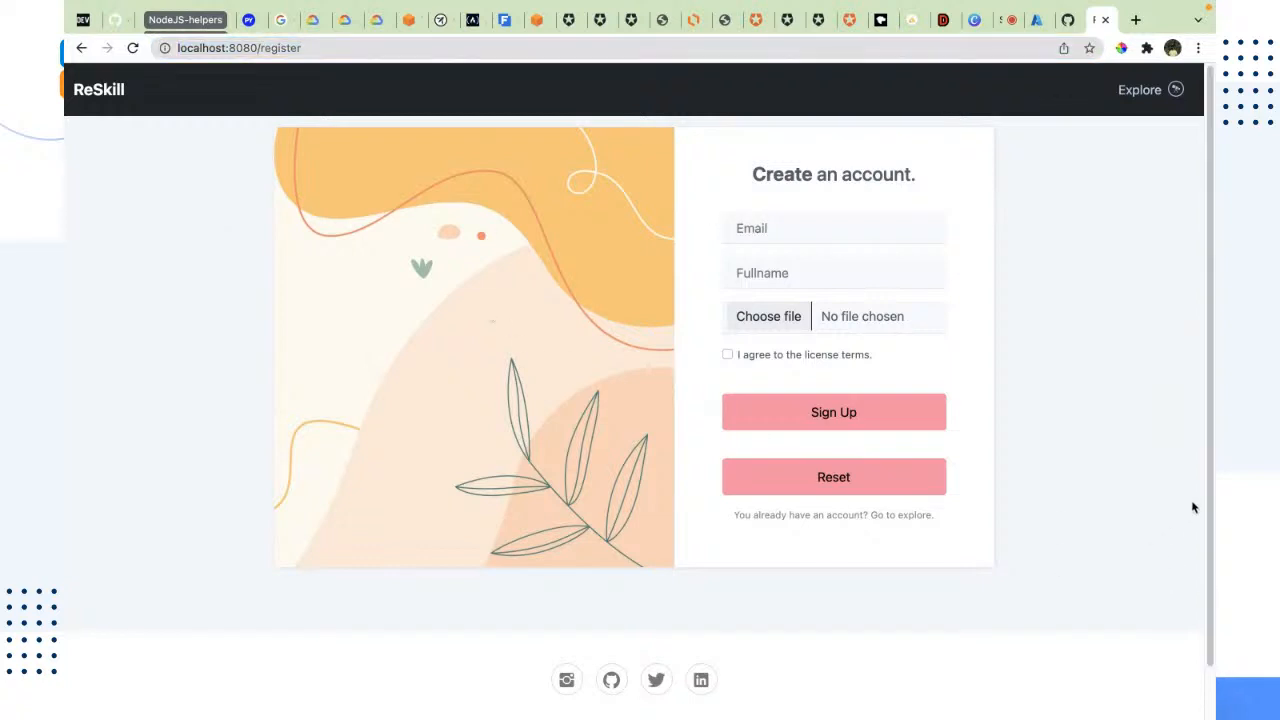
pyautogui.scroll(-1, 1137, 530)
pyautogui.scroll(1, 1137, 530)
# Step: Fill the registration form's email field with a saved sample address, adding "-prime" before the @ sign
pyautogui.click(889, 225)
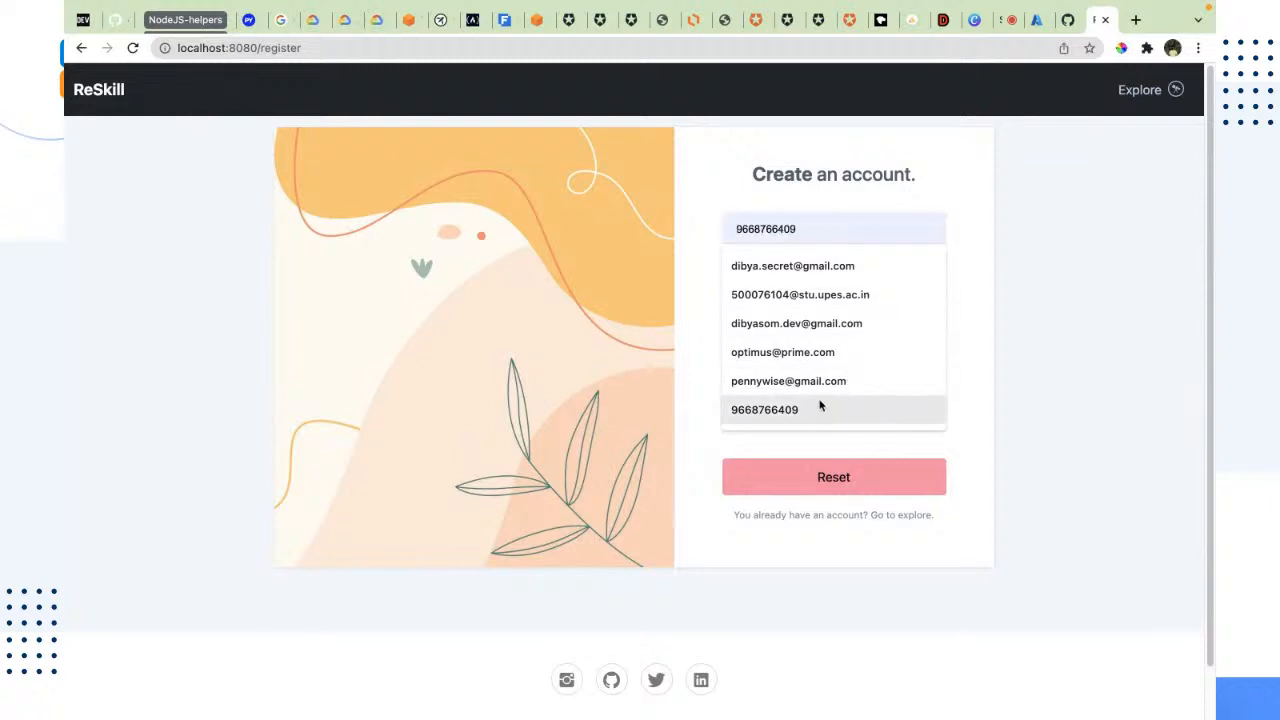
pyautogui.click(786, 362)
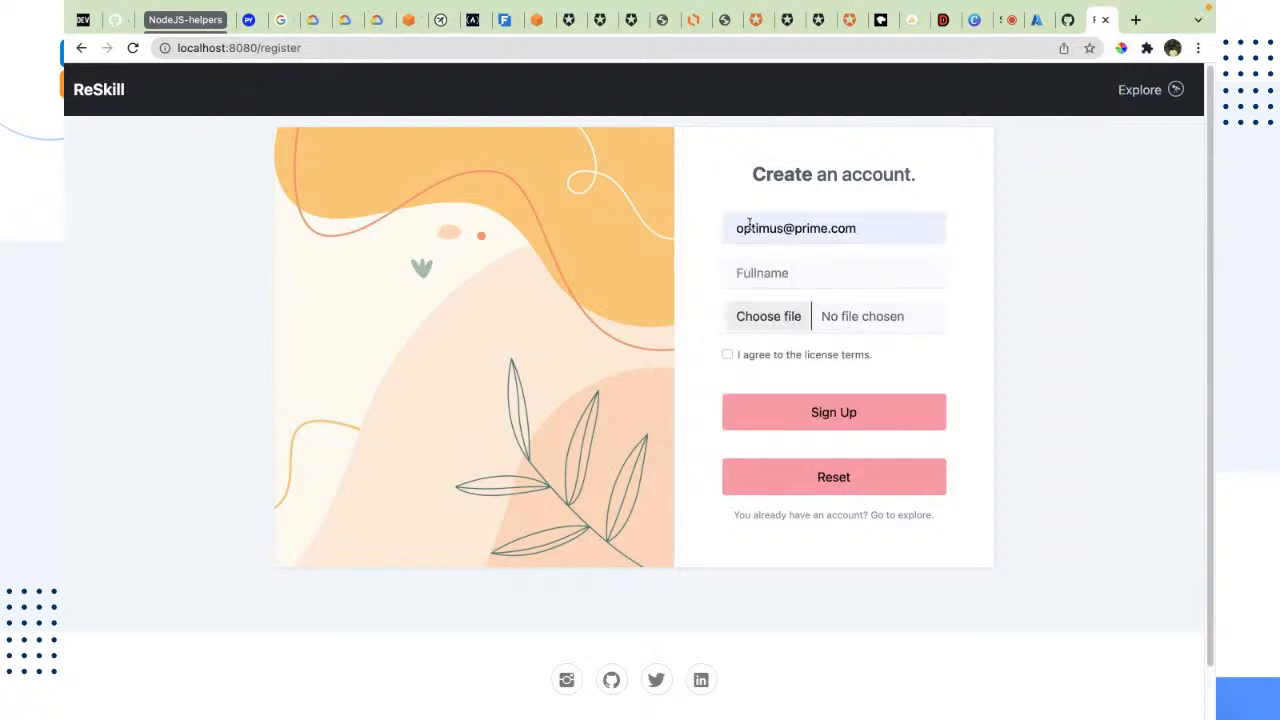
pyautogui.click(783, 230)
pyautogui.write('-prime')
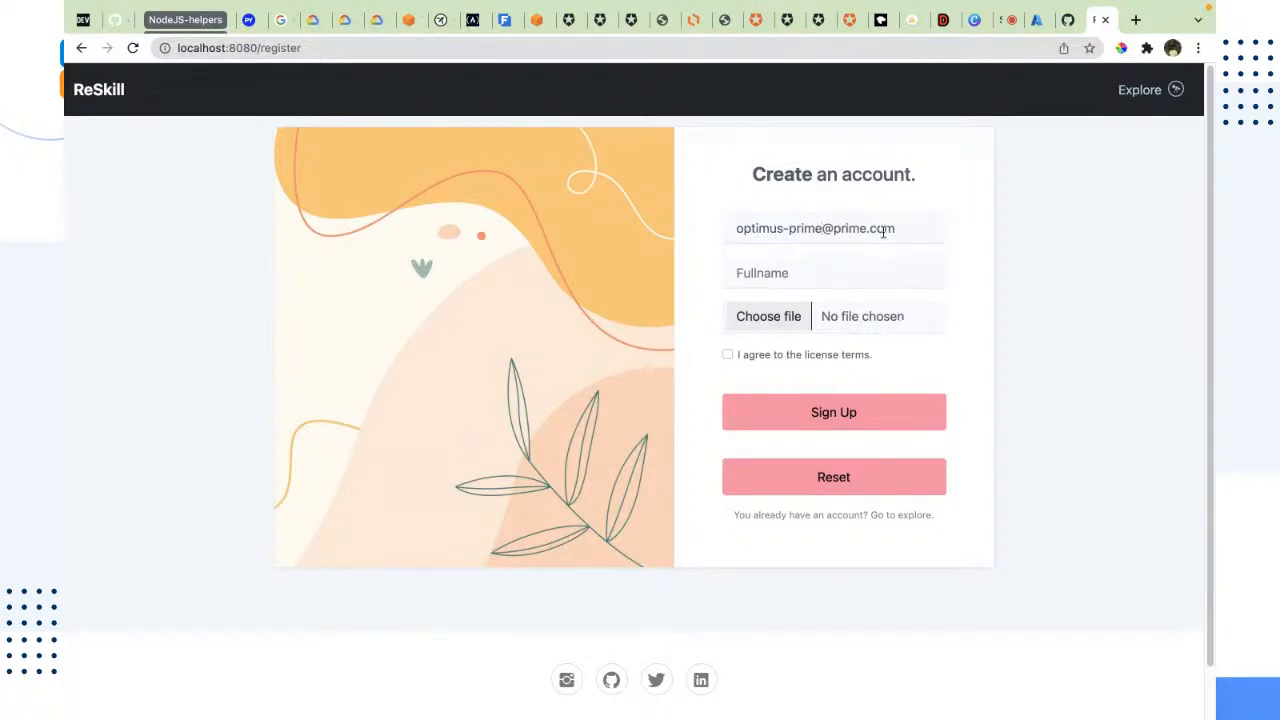
# Step: Fill the Fullname field with a personal name from the saved suggestions
pyautogui.click(881, 272)
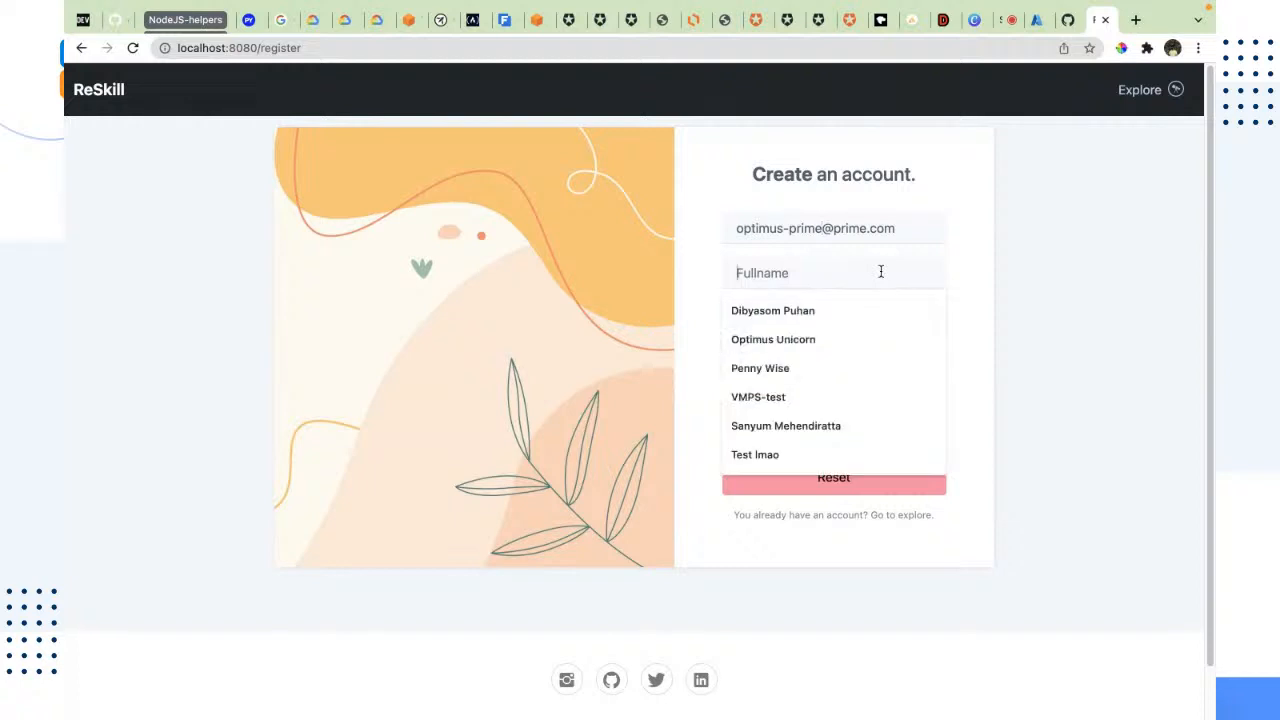
pyautogui.doubleClick(849, 237)
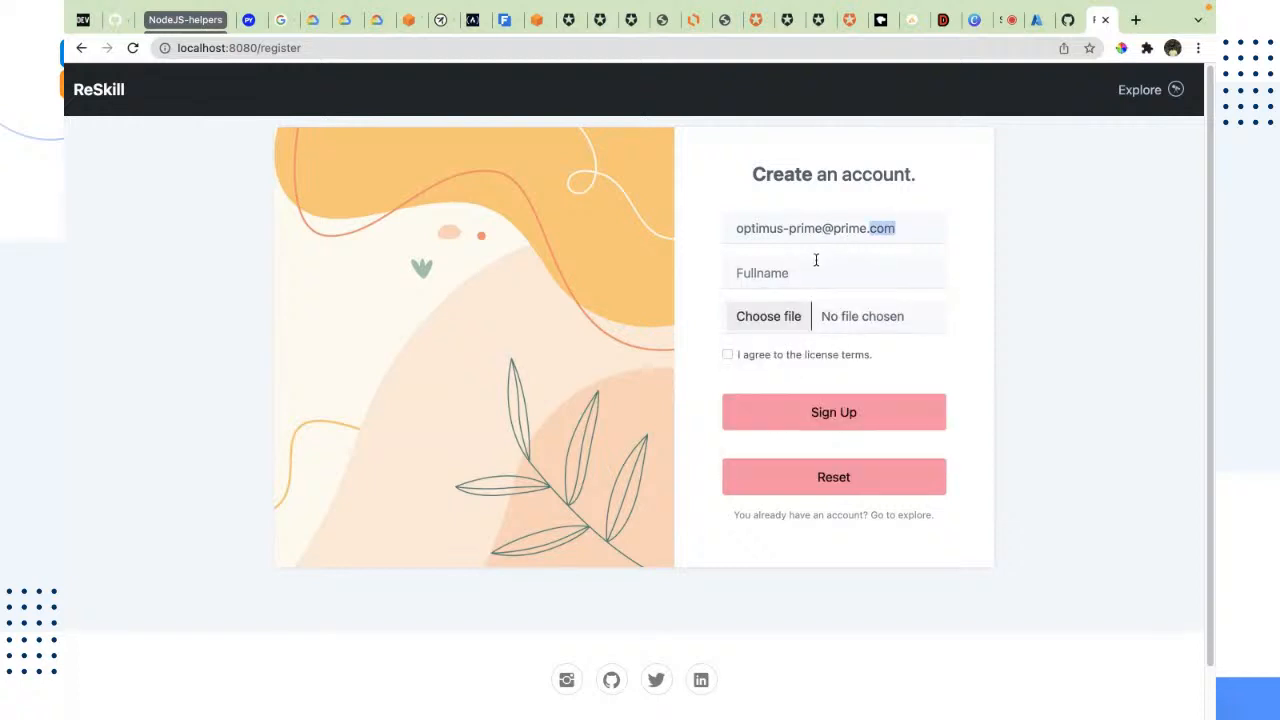
pyautogui.click(779, 268)
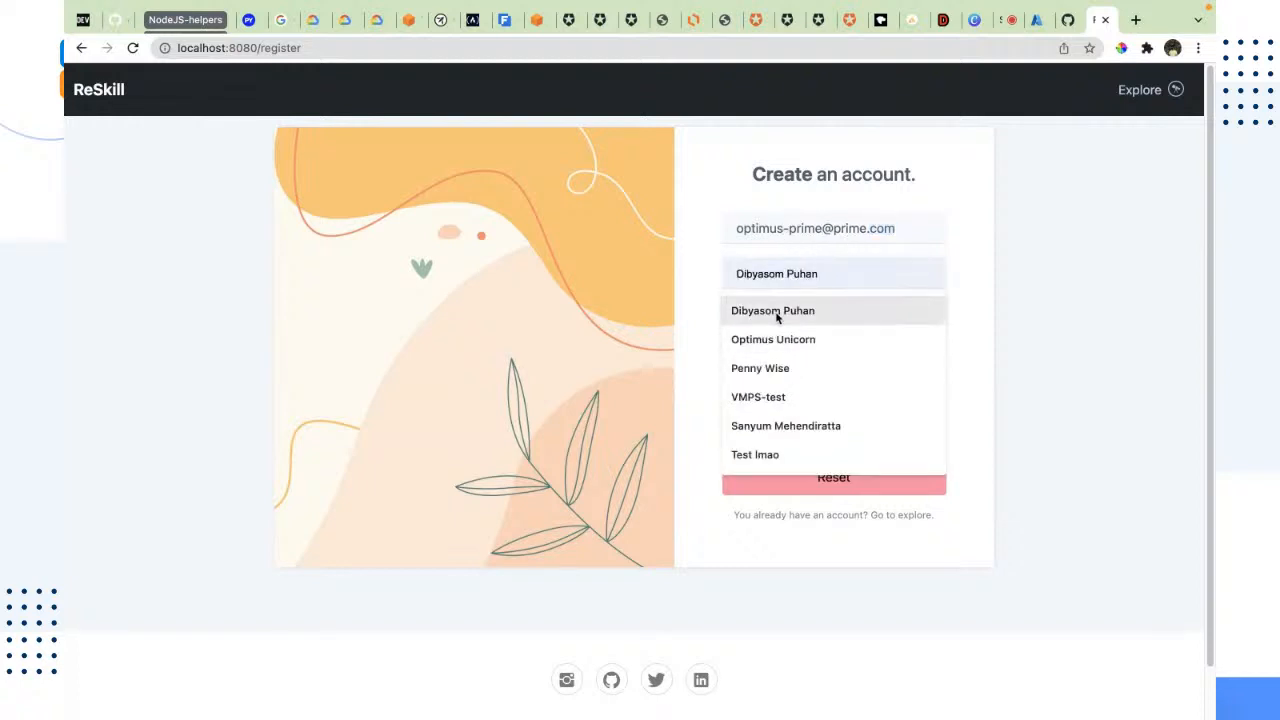
pyautogui.click(748, 310)
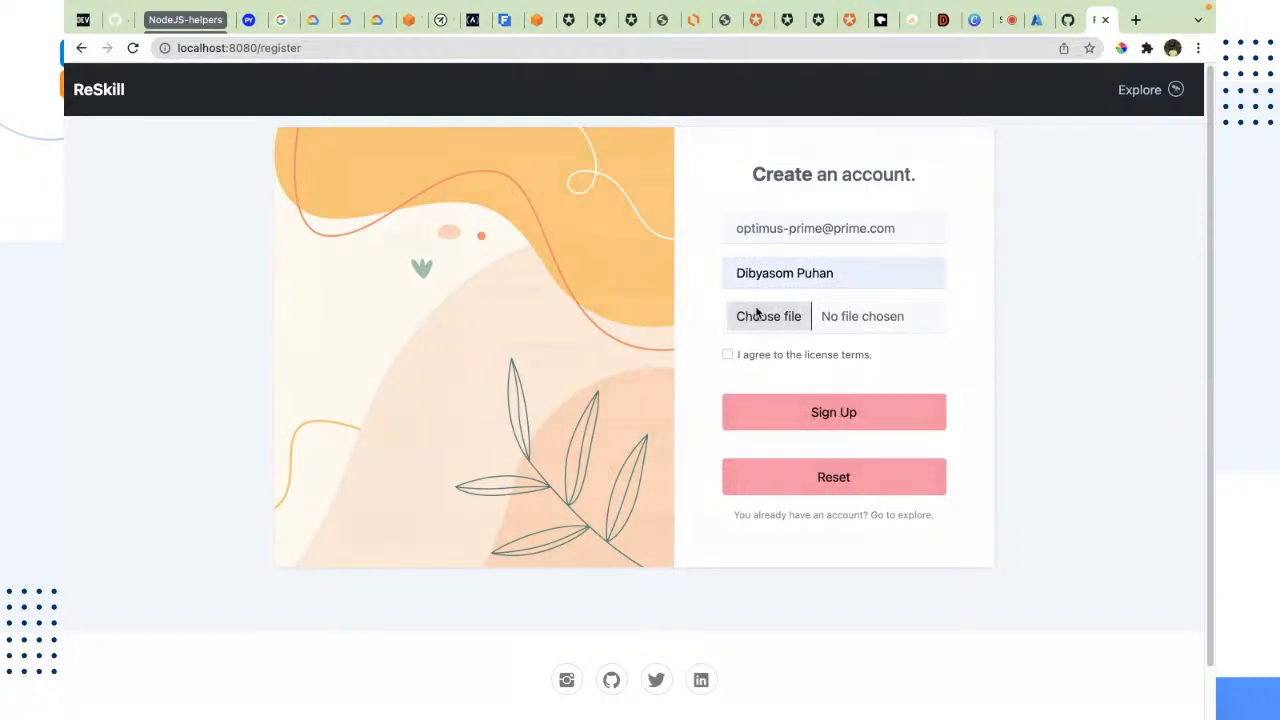
# Step: Choose IMG_6256.jpg from the Downloads folder as the profile picture to upload
pyautogui.click(757, 316)
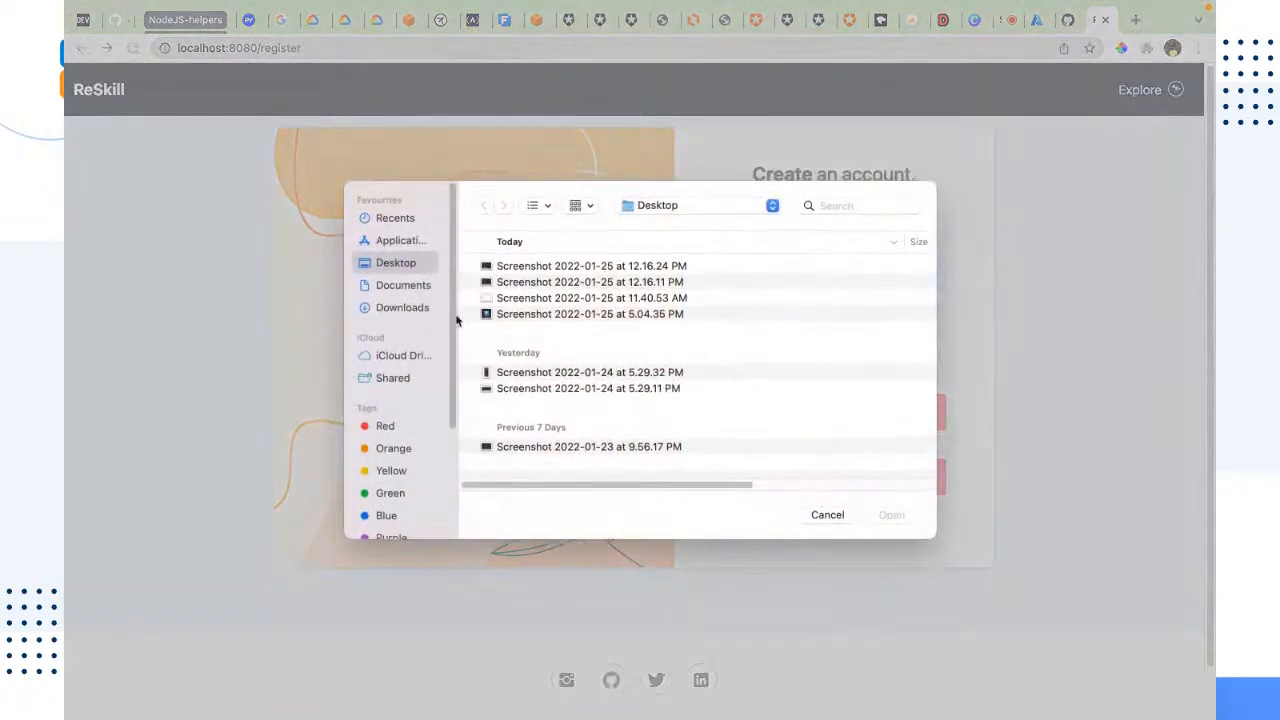
pyautogui.click(372, 307)
pyautogui.scroll(-3, 485, 340)
pyautogui.scroll(-10, 485, 340)
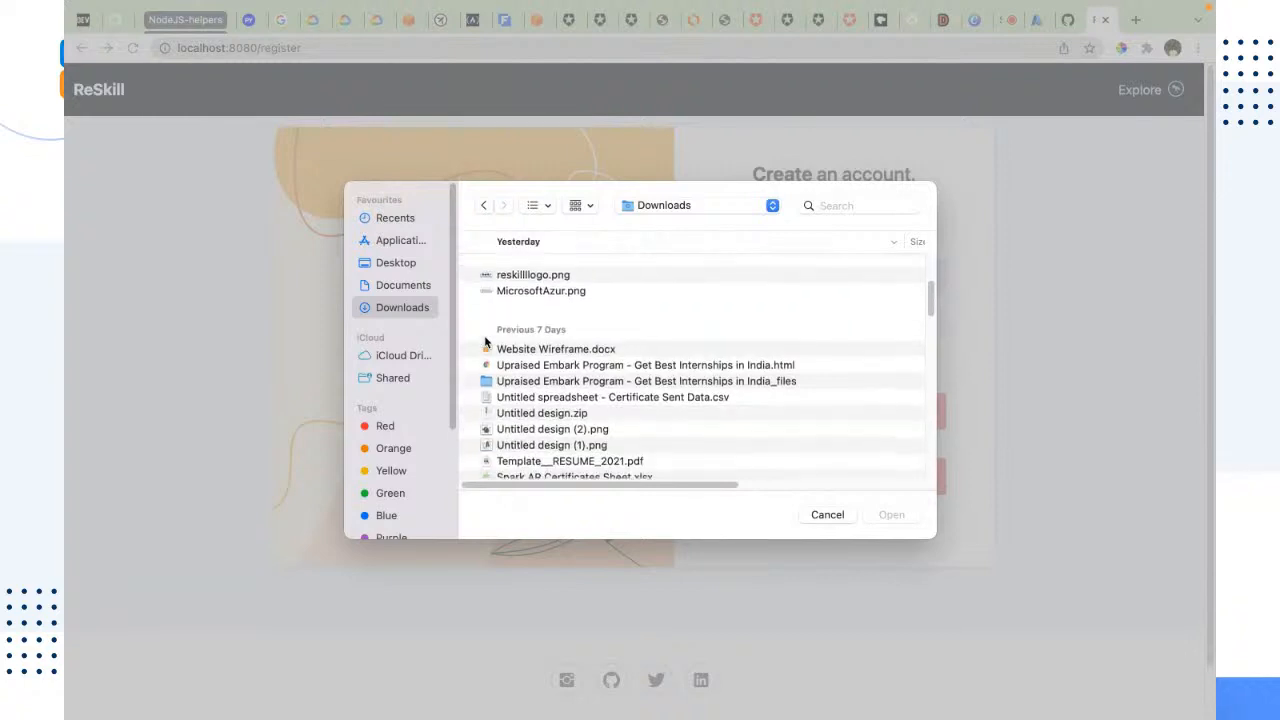
pyautogui.scroll(3, 503, 314)
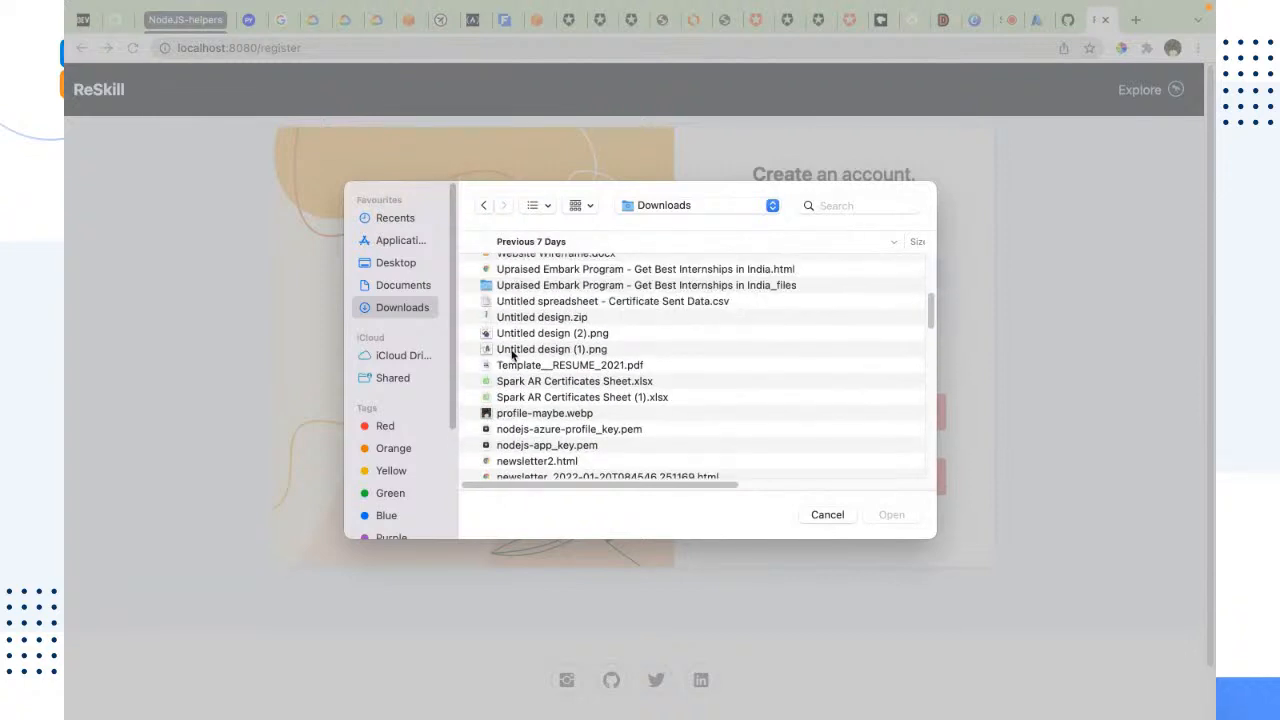
pyautogui.scroll(-1, 501, 368)
pyautogui.scroll(-6, 501, 368)
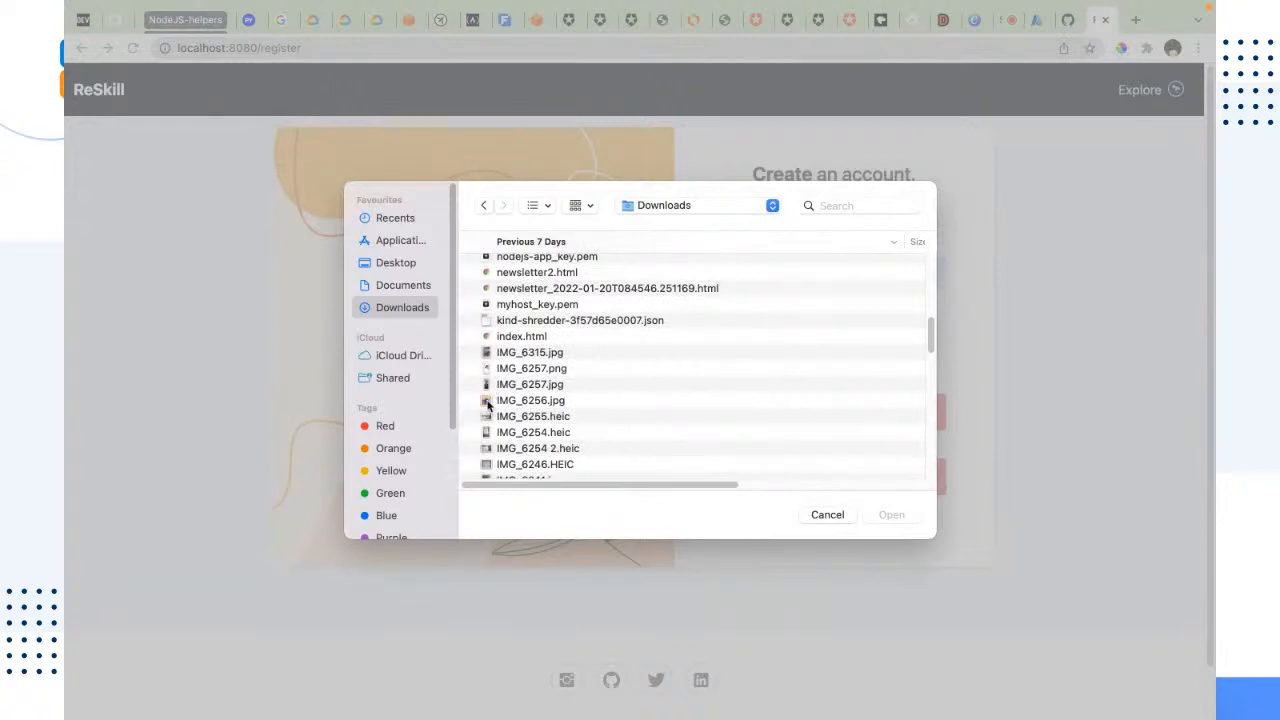
pyautogui.doubleClick(492, 400)
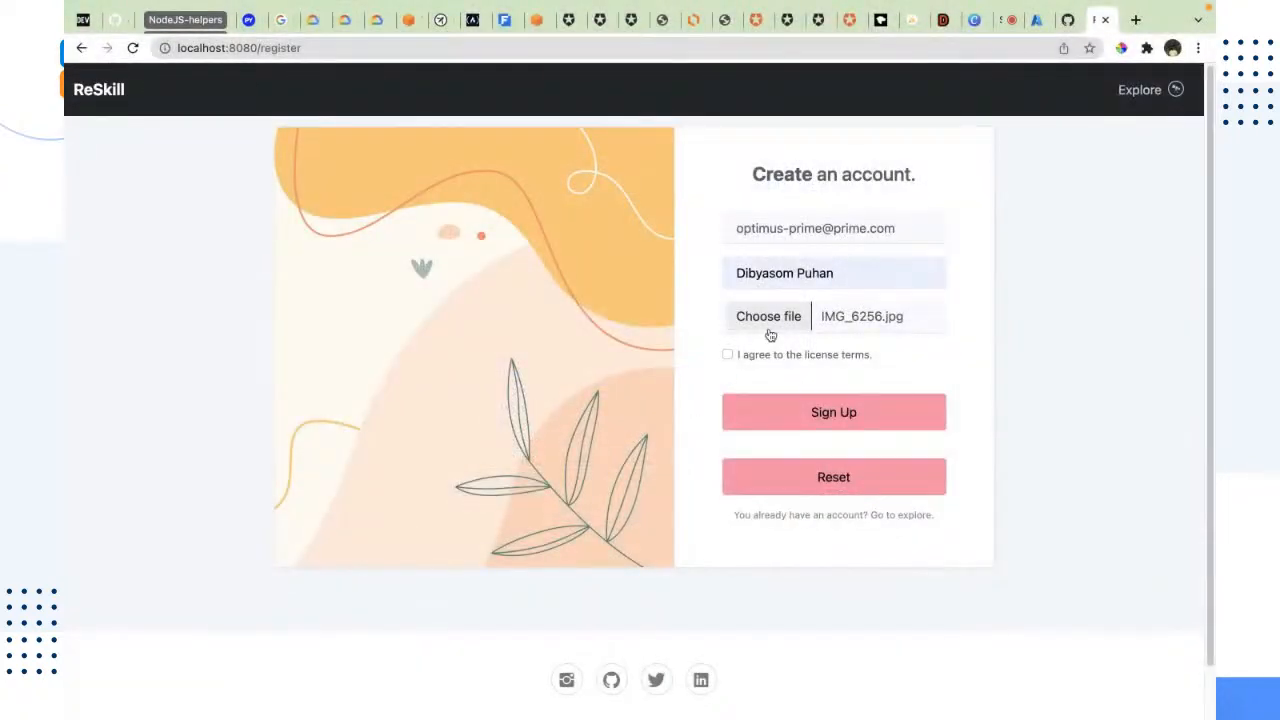
# Step: Replace the full name with "Purple Elephant", agree to the license terms and submit the sign-up form
pyautogui.tripleClick(780, 275)
pyautogui.write('D')
pyautogui.press('BackSpace')
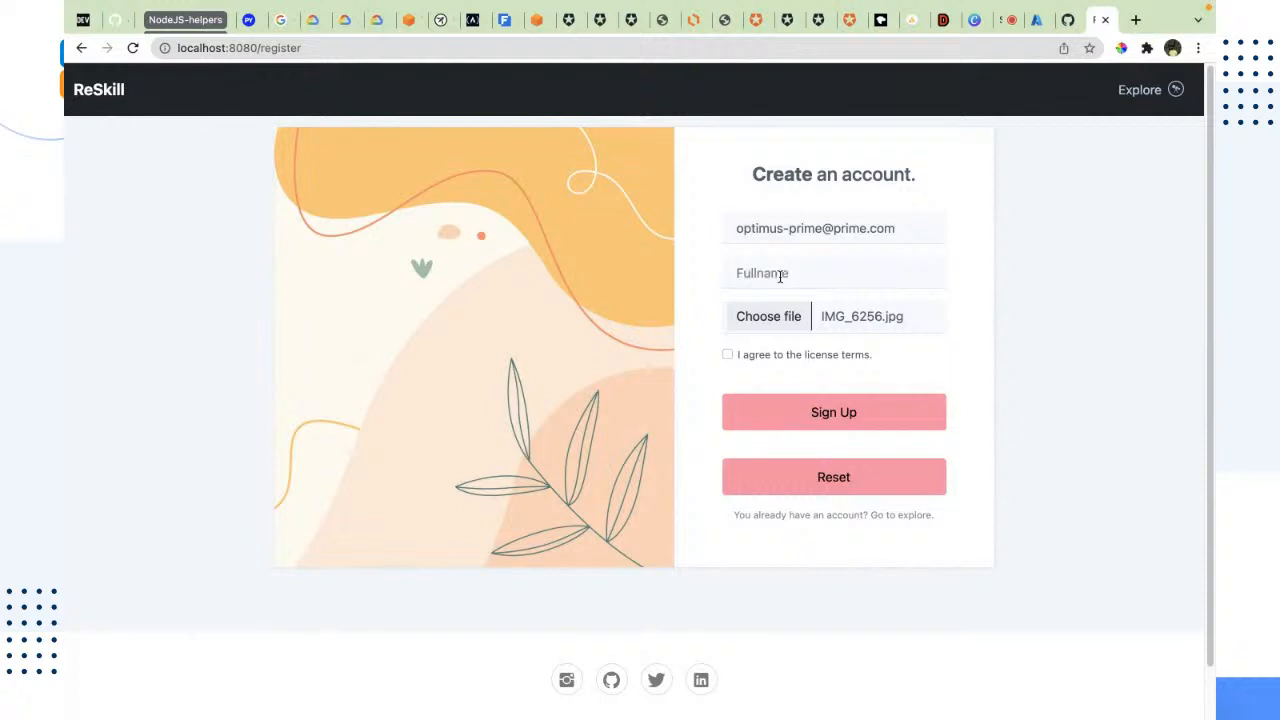
pyautogui.write('Purple Elephant')
pyautogui.click(812, 355)
pyautogui.click(818, 405)
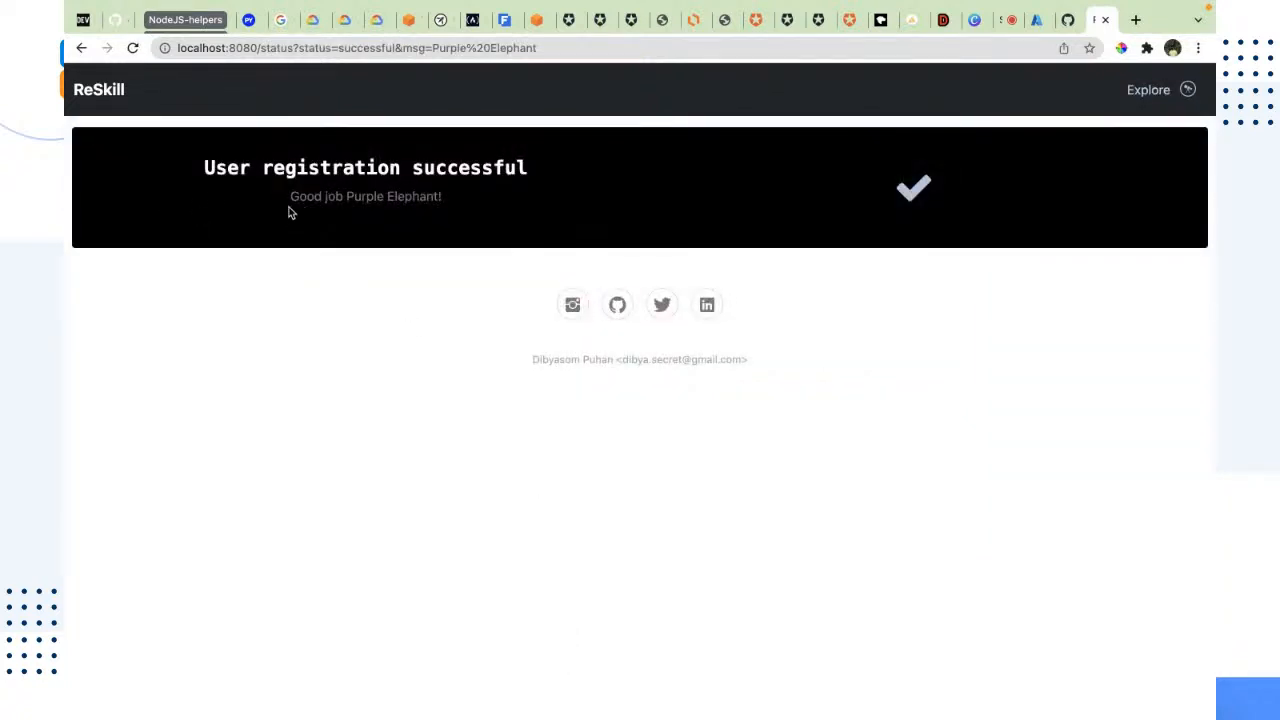
# Step: Highlight the greeting in the registration success message and open the Explore page at its last entry
pyautogui.moveTo(290, 207); pyautogui.dragTo(435, 215)
pyautogui.click(429, 276)
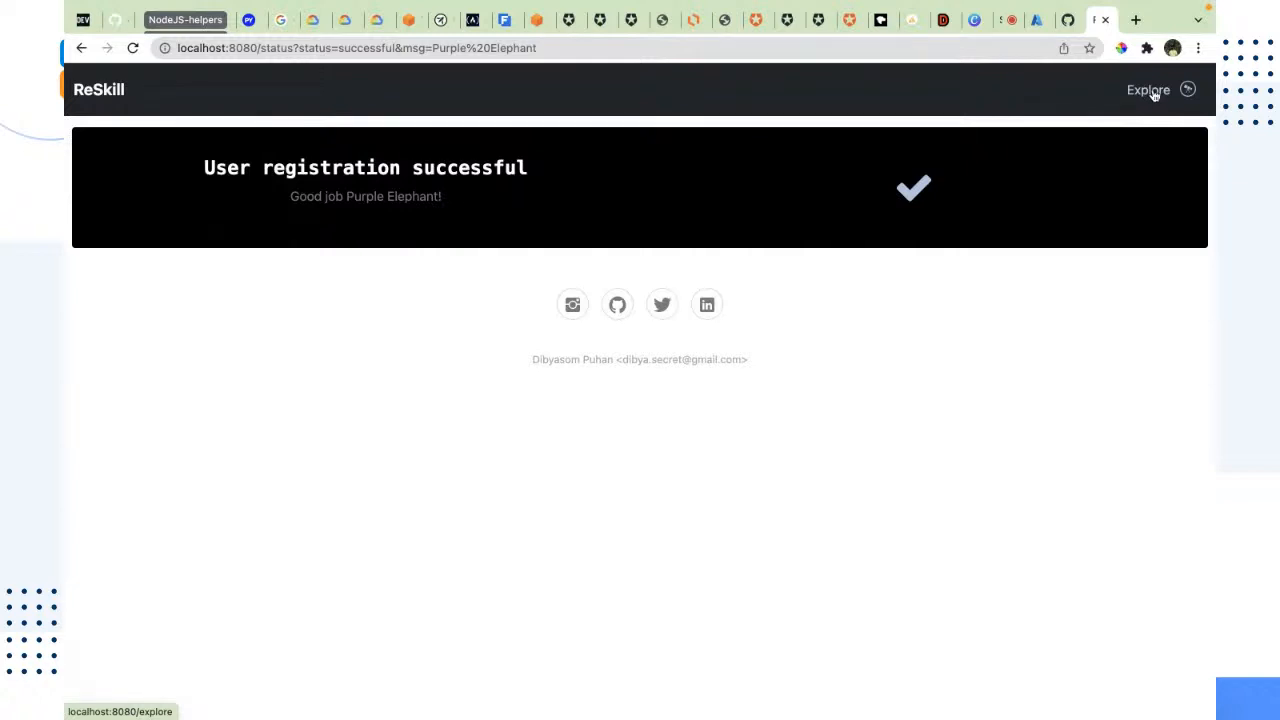
pyautogui.click(1150, 90)
pyautogui.scroll(-5, 420, 400)
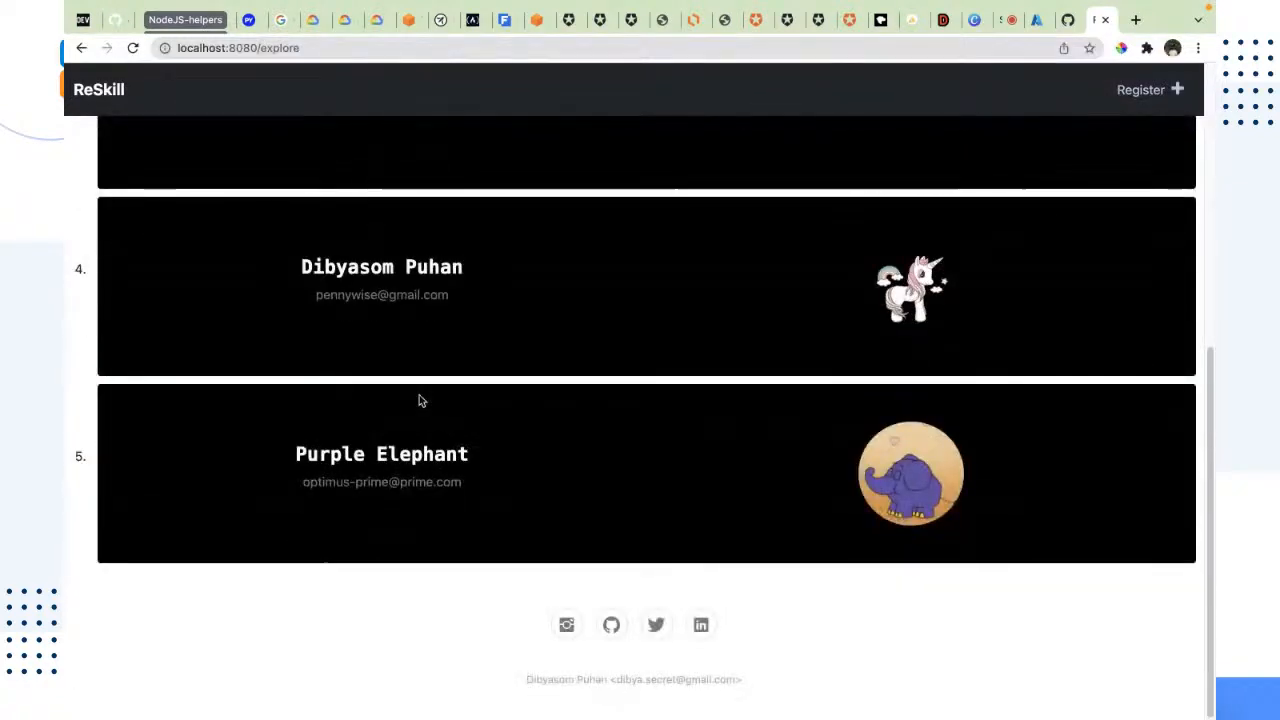
# Step: Highlight the Purple Elephant entry's name and email, look over all registered users and return to the registration page
pyautogui.moveTo(286, 456); pyautogui.dragTo(510, 459)
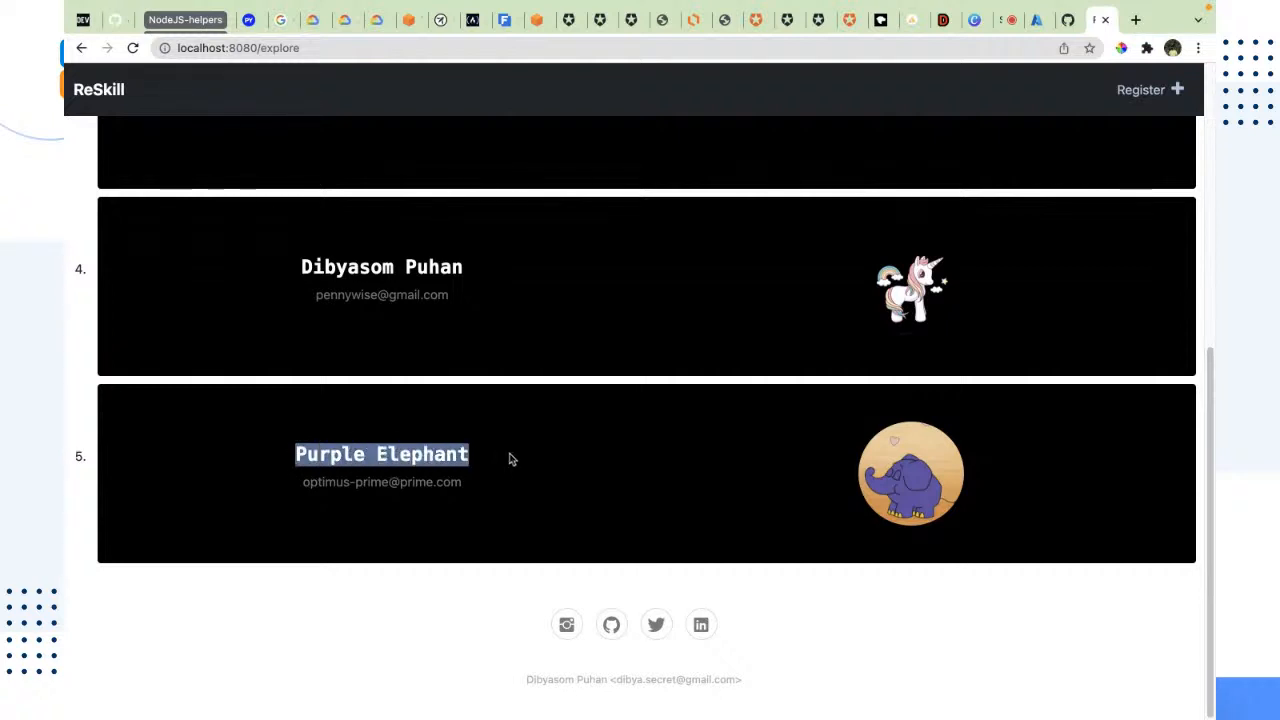
pyautogui.moveTo(296, 488); pyautogui.dragTo(523, 513)
pyautogui.click(897, 530)
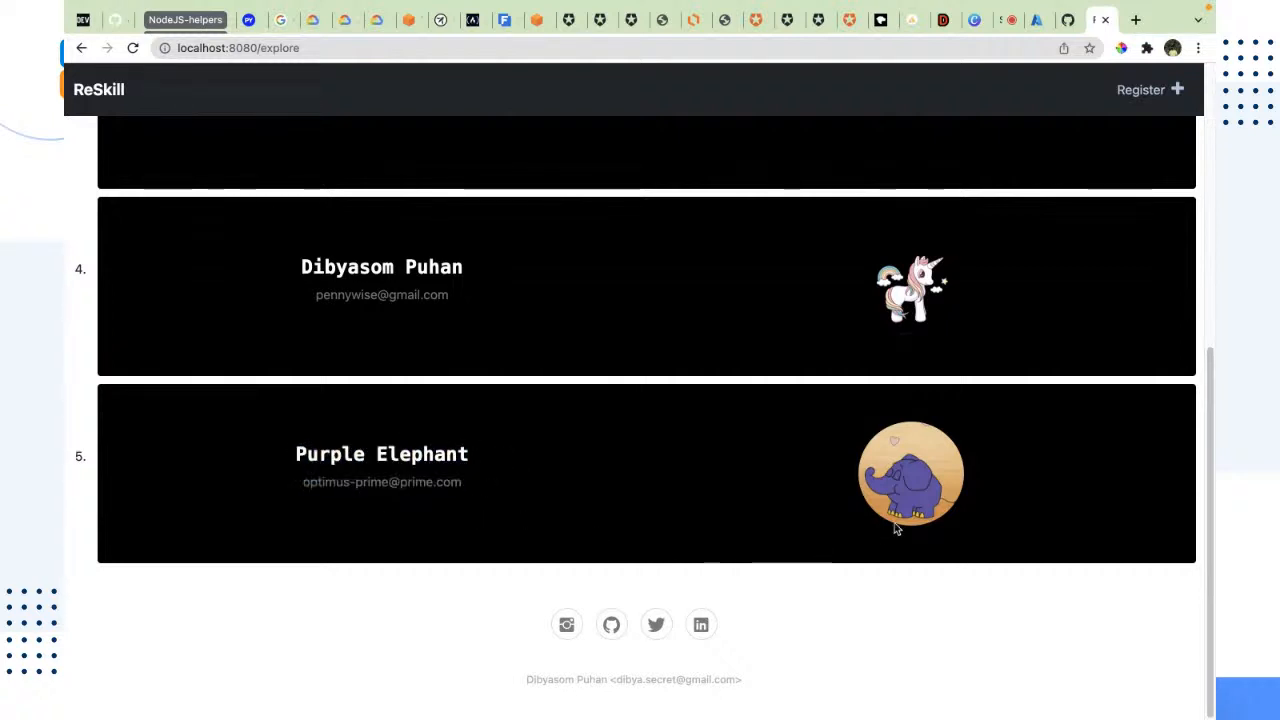
pyautogui.scroll(5, 626, 529)
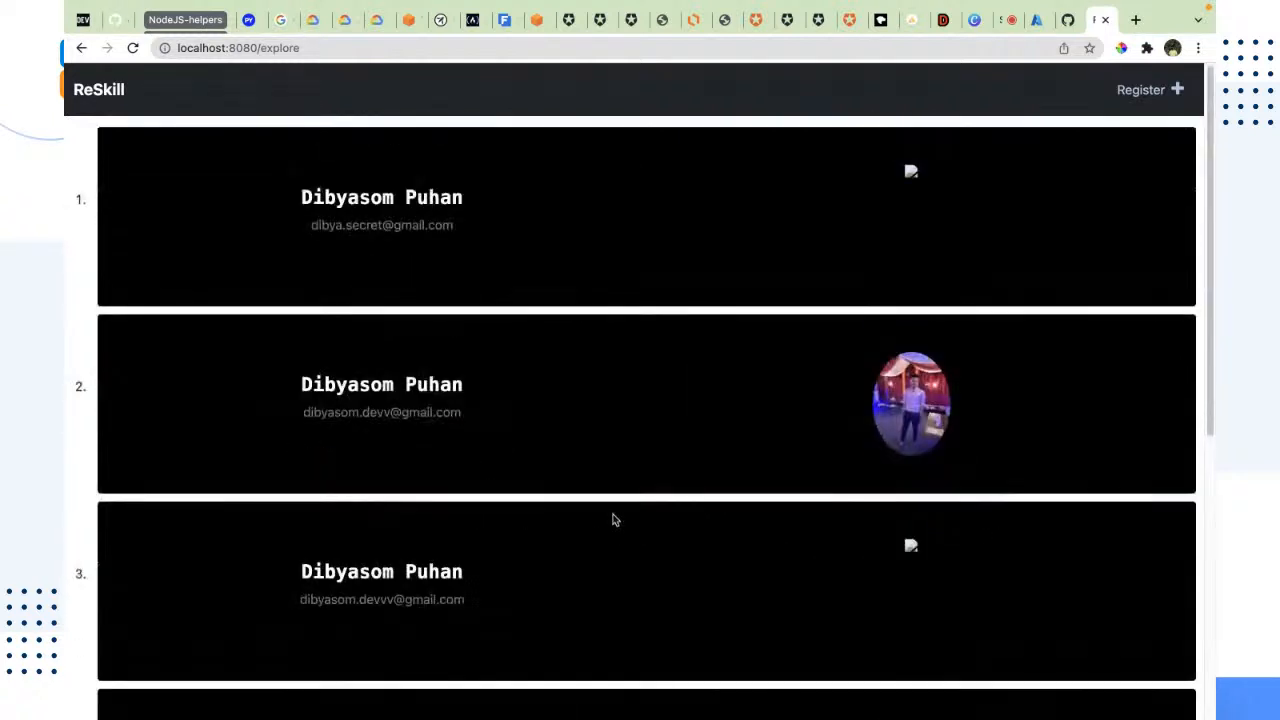
pyautogui.scroll(-5, 612, 520)
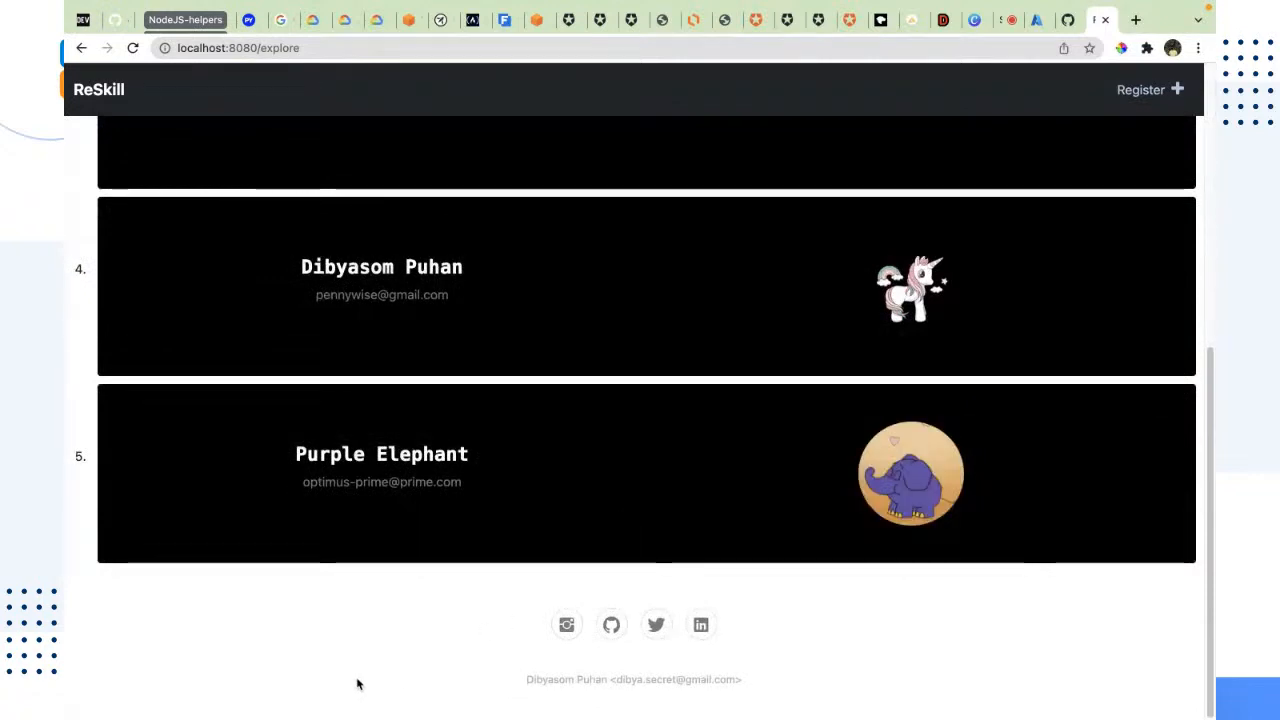
pyautogui.scroll(2, 691, 591)
pyautogui.scroll(-2, 766, 546)
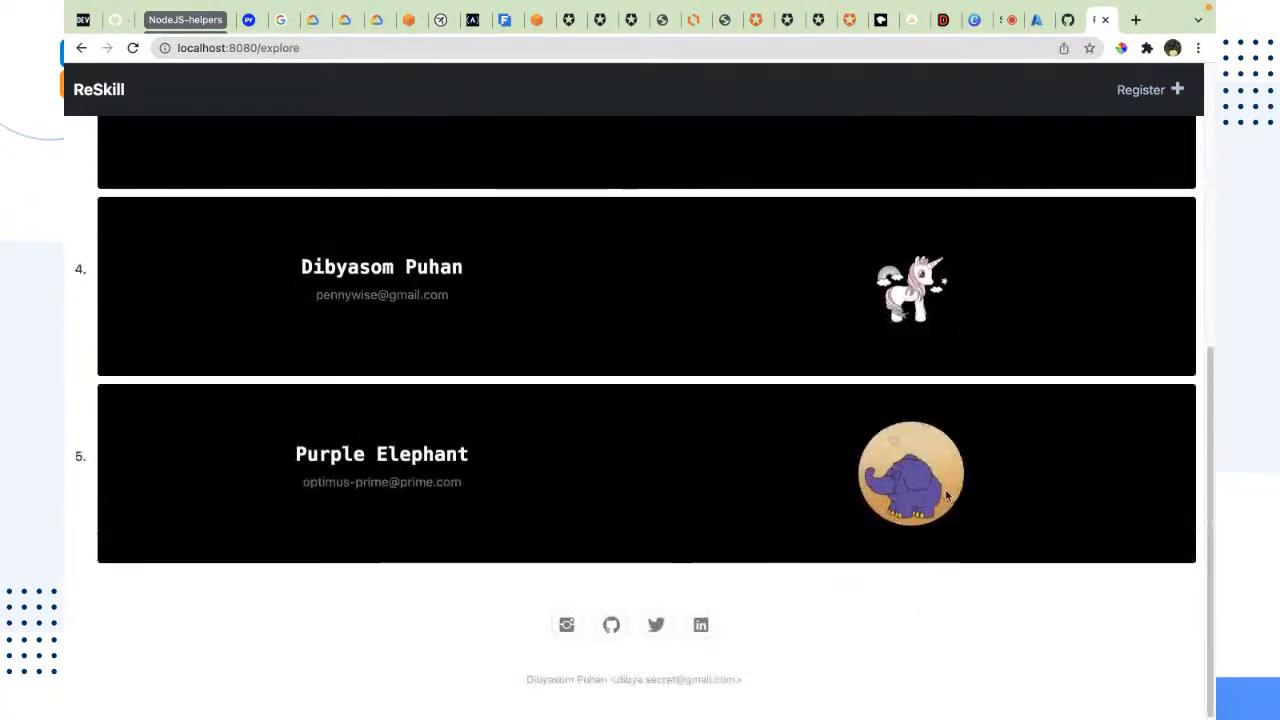
pyautogui.scroll(3, 948, 496)
pyautogui.scroll(2, 948, 496)
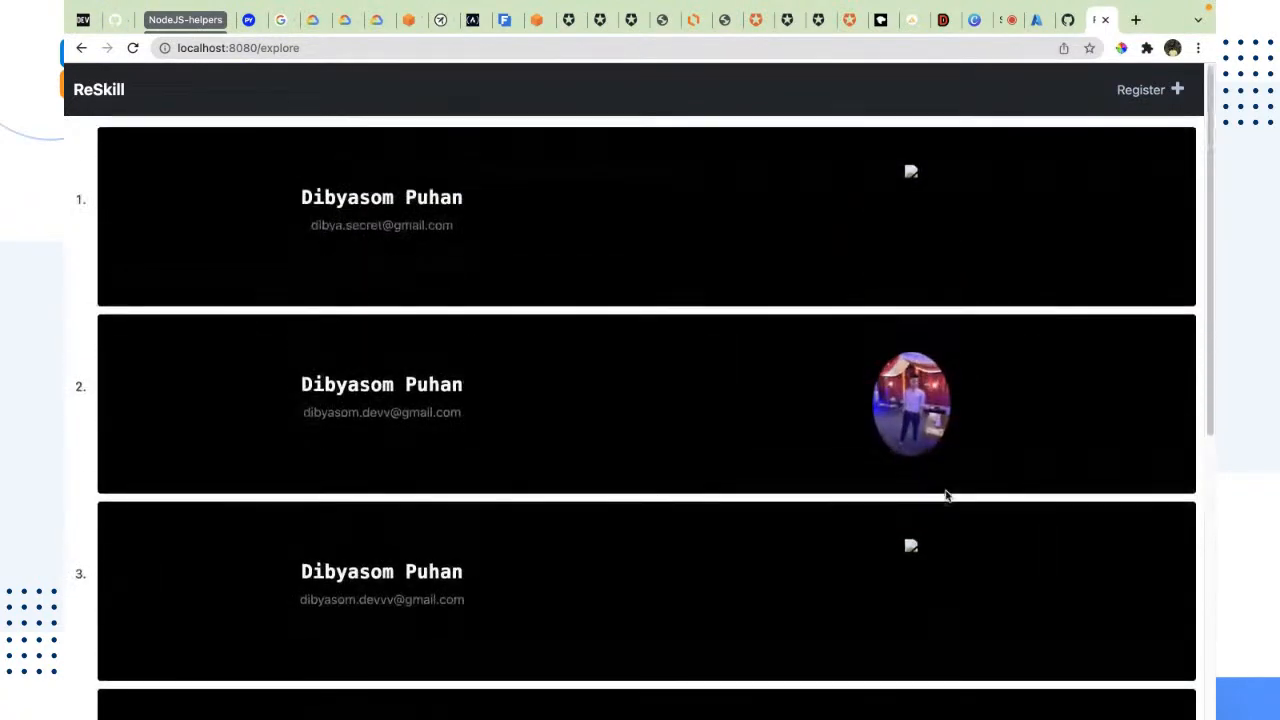
pyautogui.click(1152, 89)
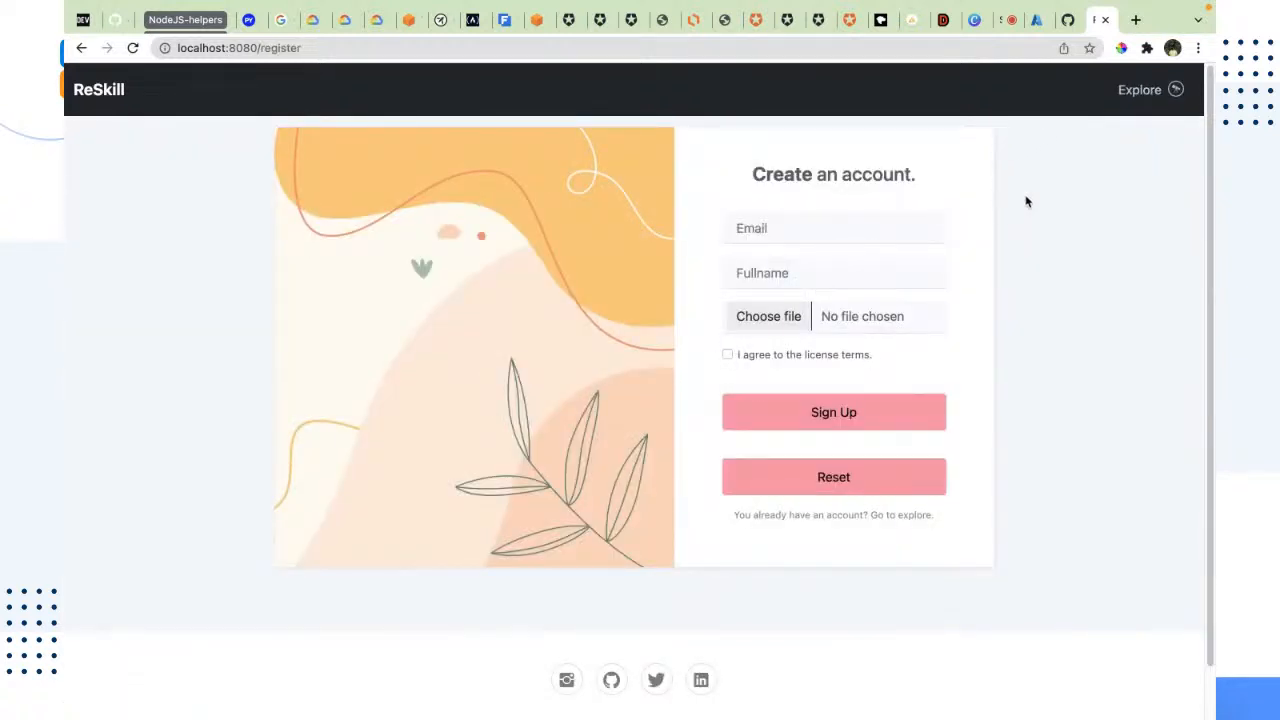
# Step: Check the viewer comments in the StreamYard studio and return to the azure-workshop repository on GitHub
pyautogui.click(1013, 20)
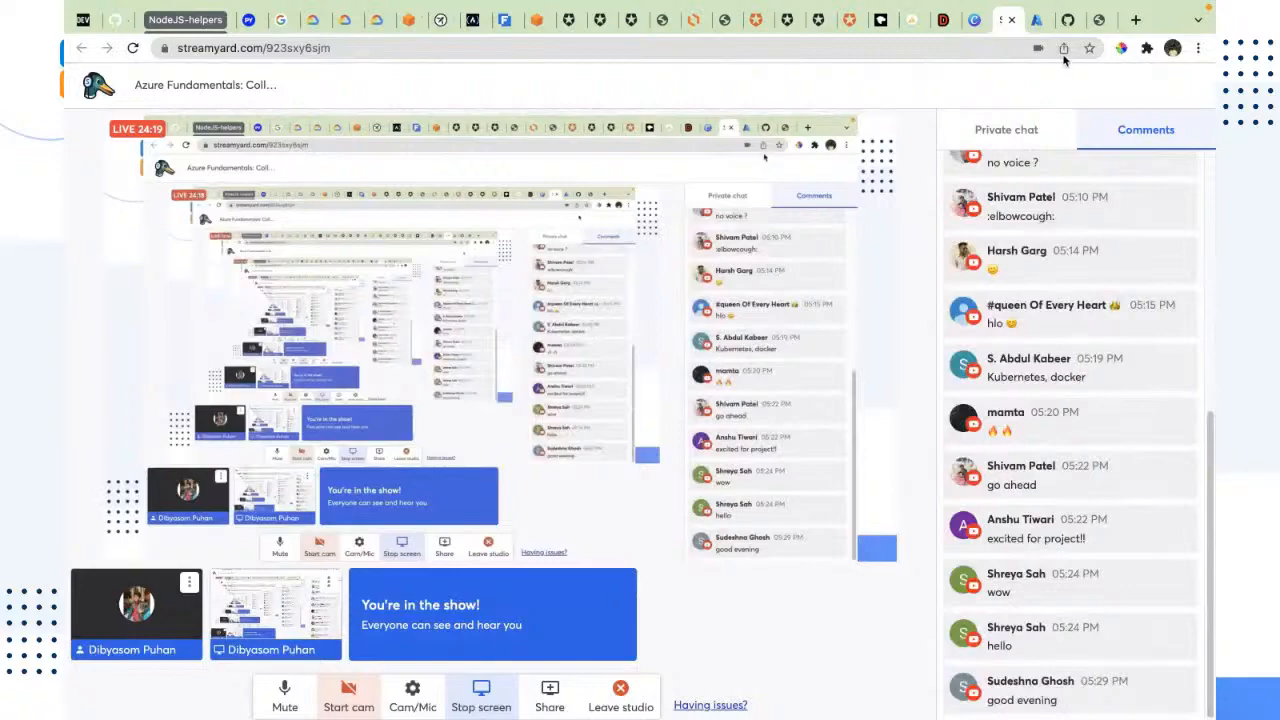
pyautogui.click(1032, 20)
pyautogui.click(1068, 20)
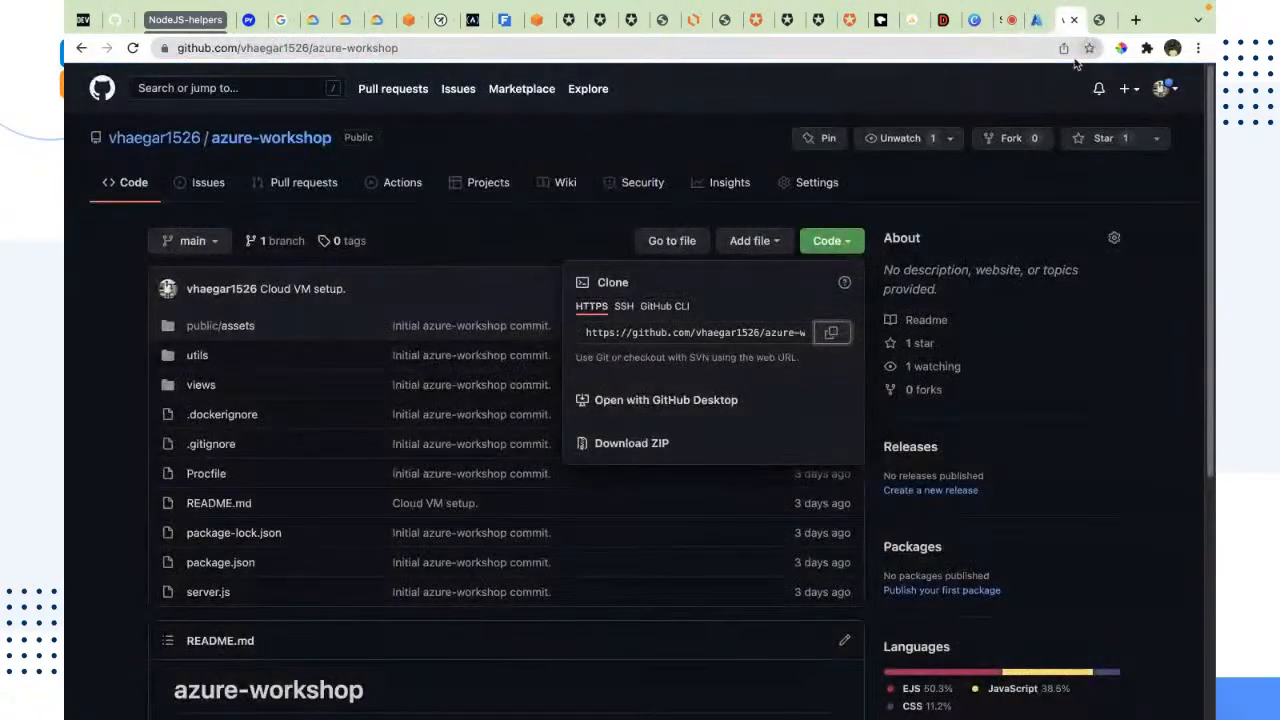
# Step: Switch to the terminal, stop the running azure-workshop server and clear the request log from the screen
pyautogui.hotkey('ctrl', 'Left')
pyautogui.hotkey('ctrl', 'Left')
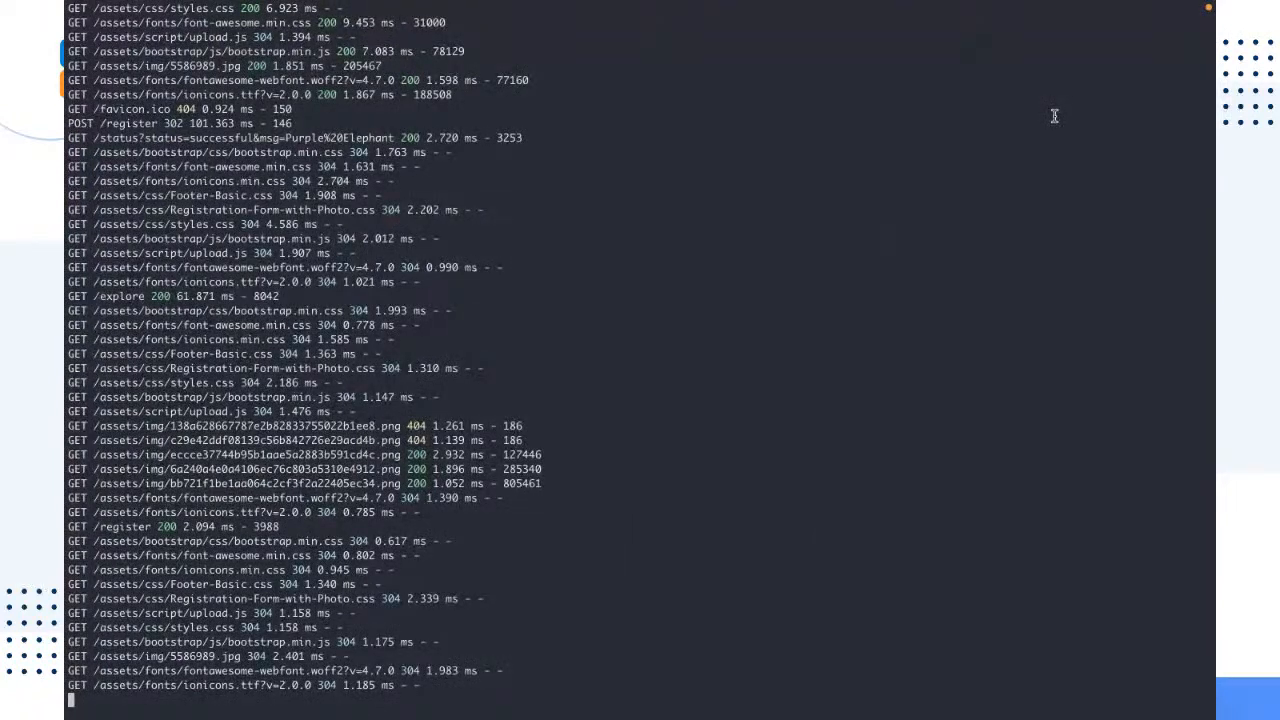
pyautogui.hotkey('ctrl', 'c')
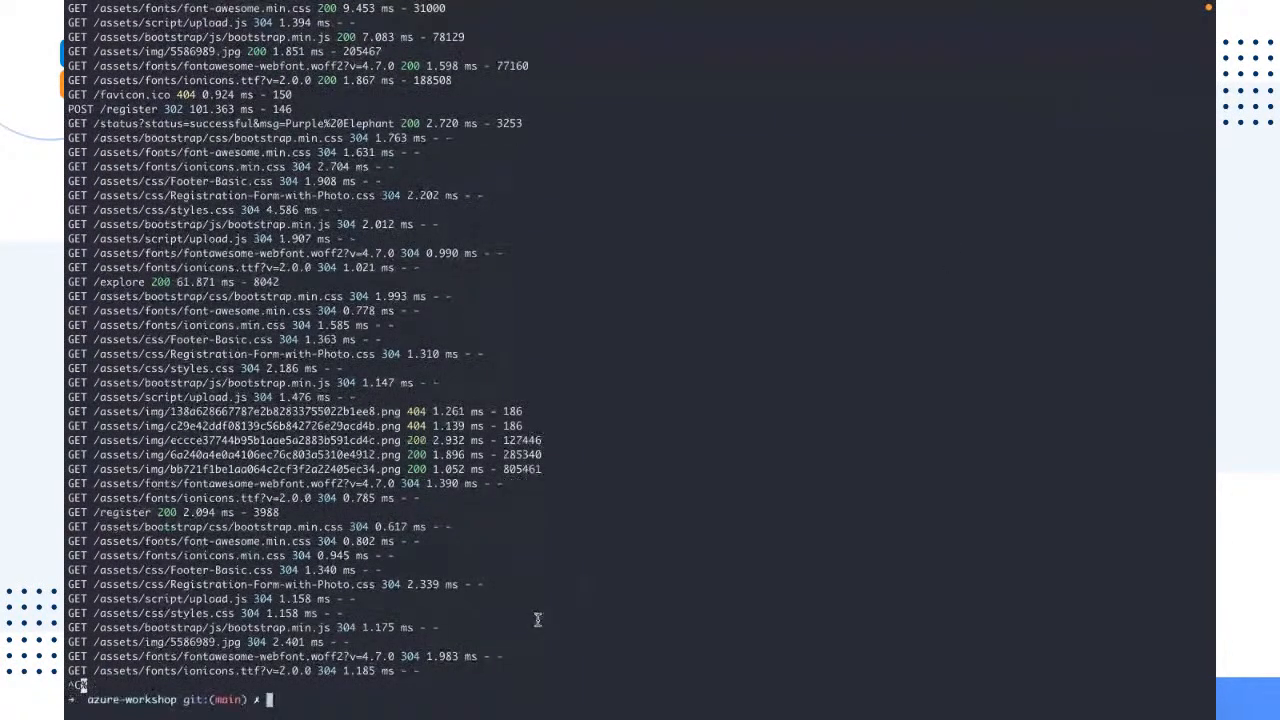
pyautogui.moveTo(540, 703); pyautogui.dragTo(88, 166)
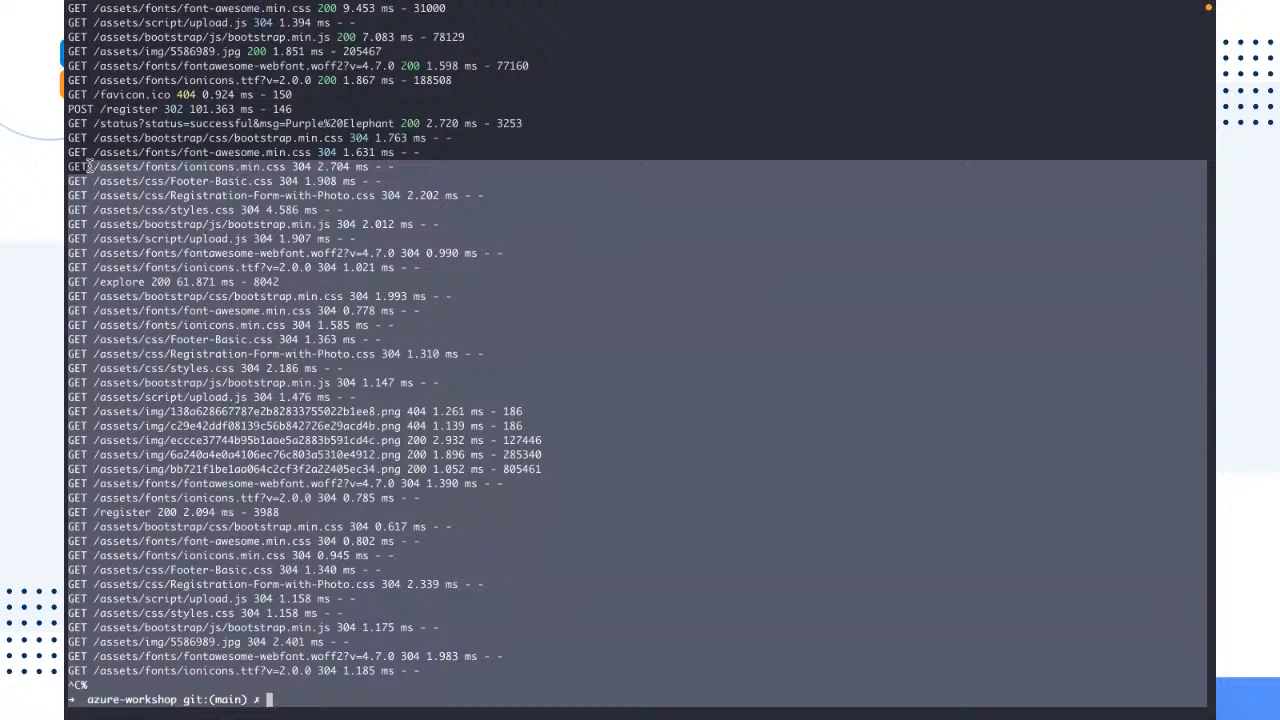
pyautogui.click(480, 354)
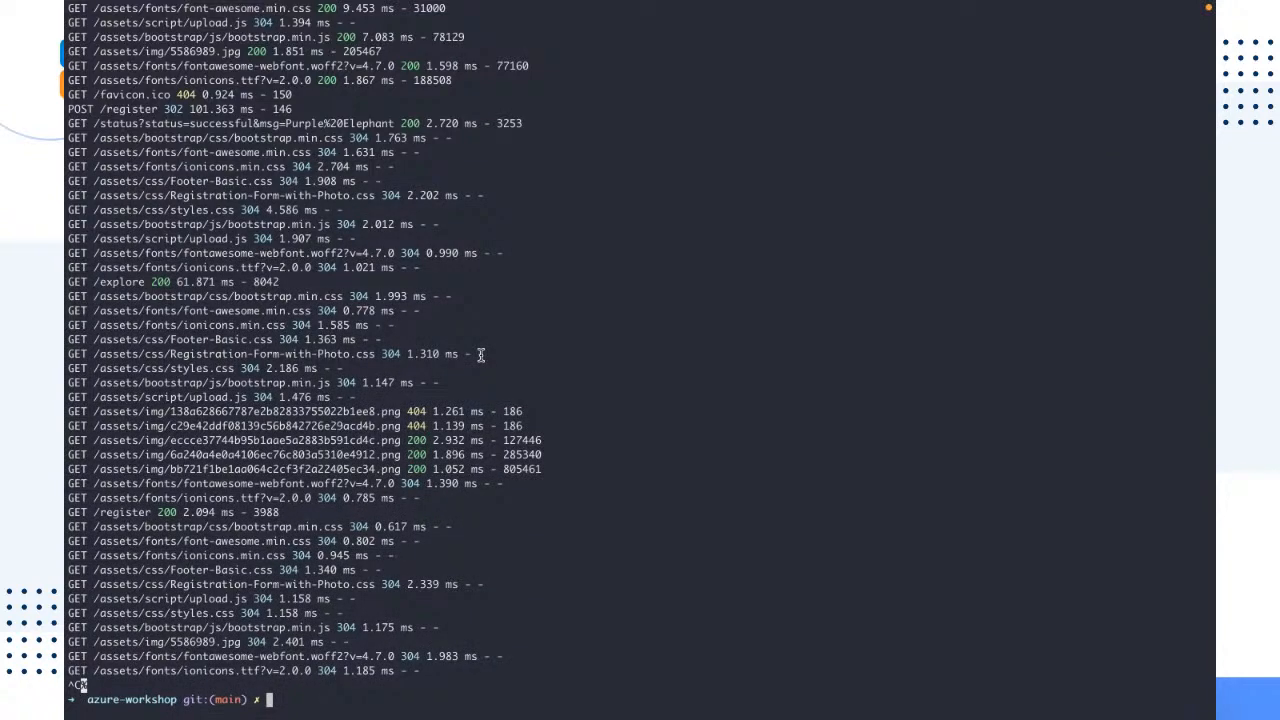
pyautogui.scroll(4, 480, 354)
pyautogui.scroll(-4, 480, 354)
pyautogui.hotkey('ctrl', 'l')
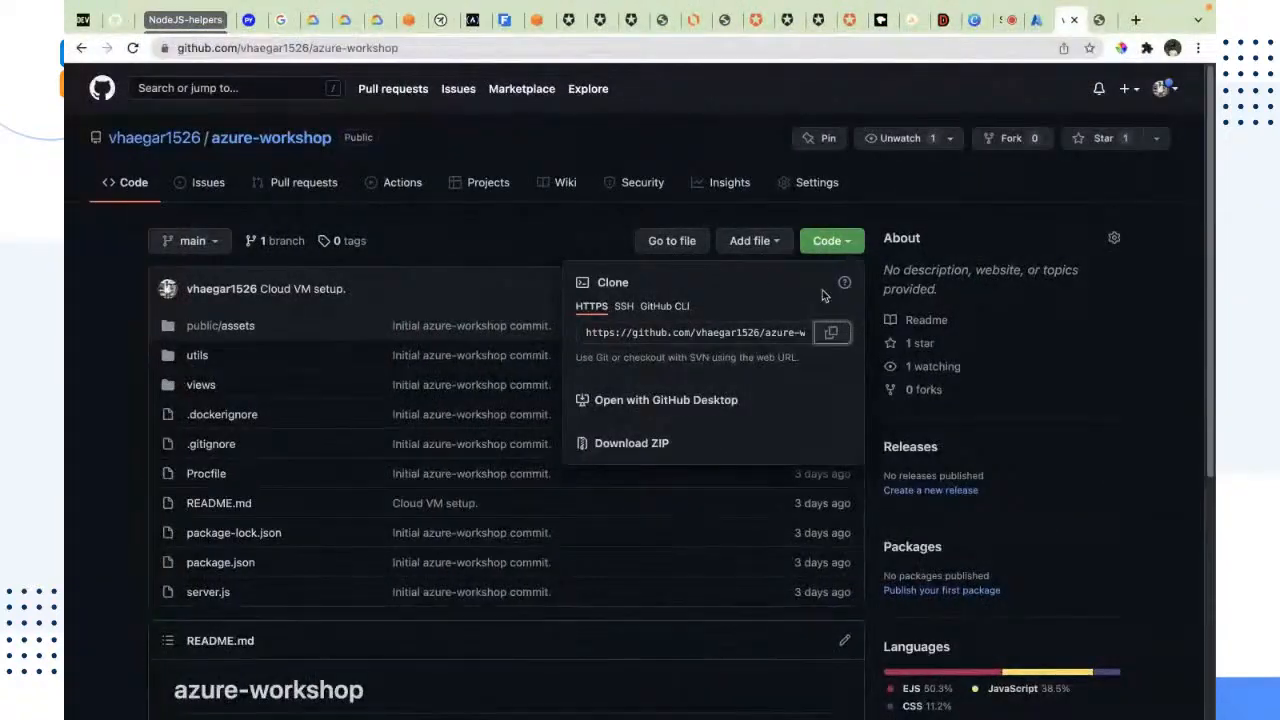
# Step: Switch to the Azure portal, look over its home page and open the list of all services
pyautogui.click(1038, 20)
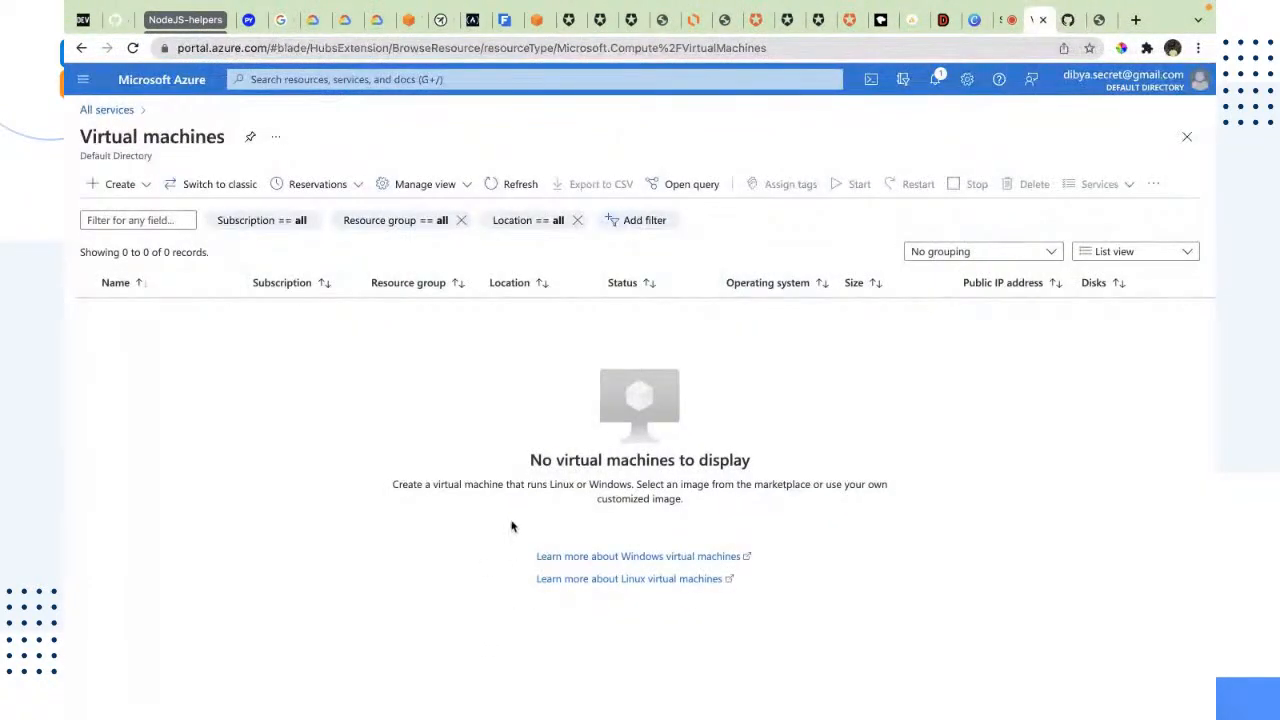
pyautogui.click(83, 79)
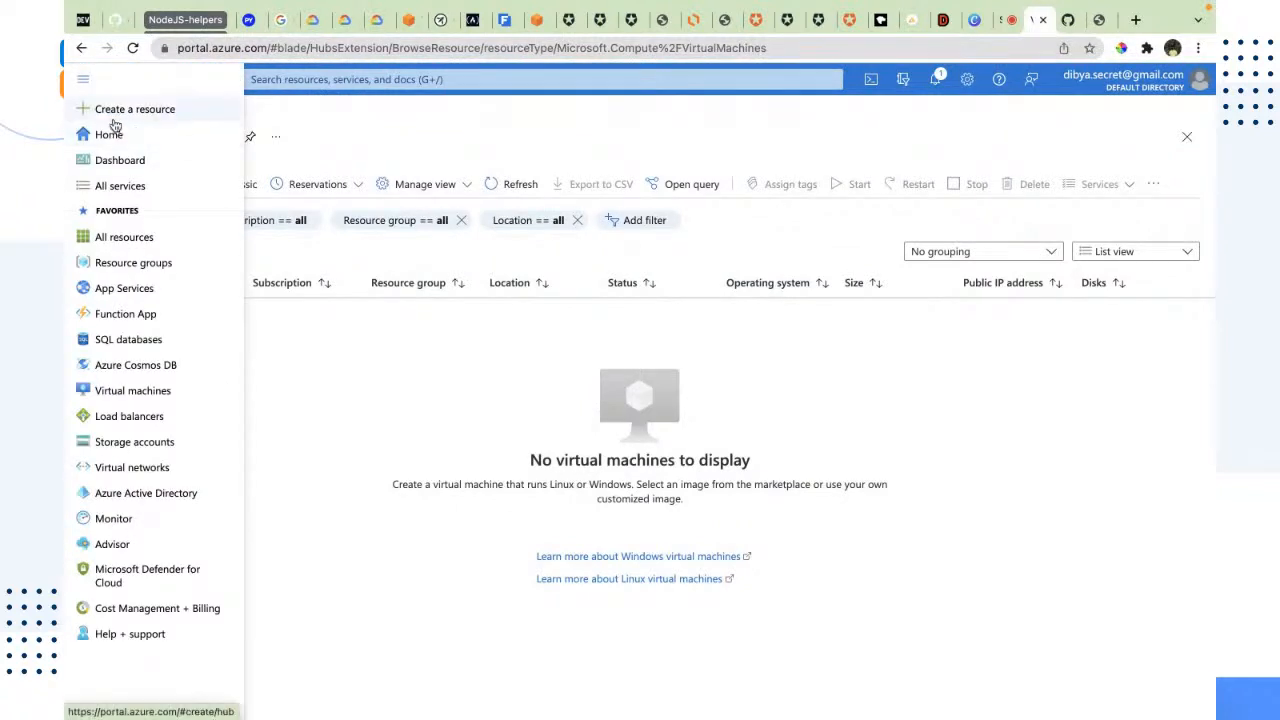
pyautogui.click(112, 132)
pyautogui.moveTo(914, 491); pyautogui.dragTo(343, 157)
pyautogui.click(1111, 501)
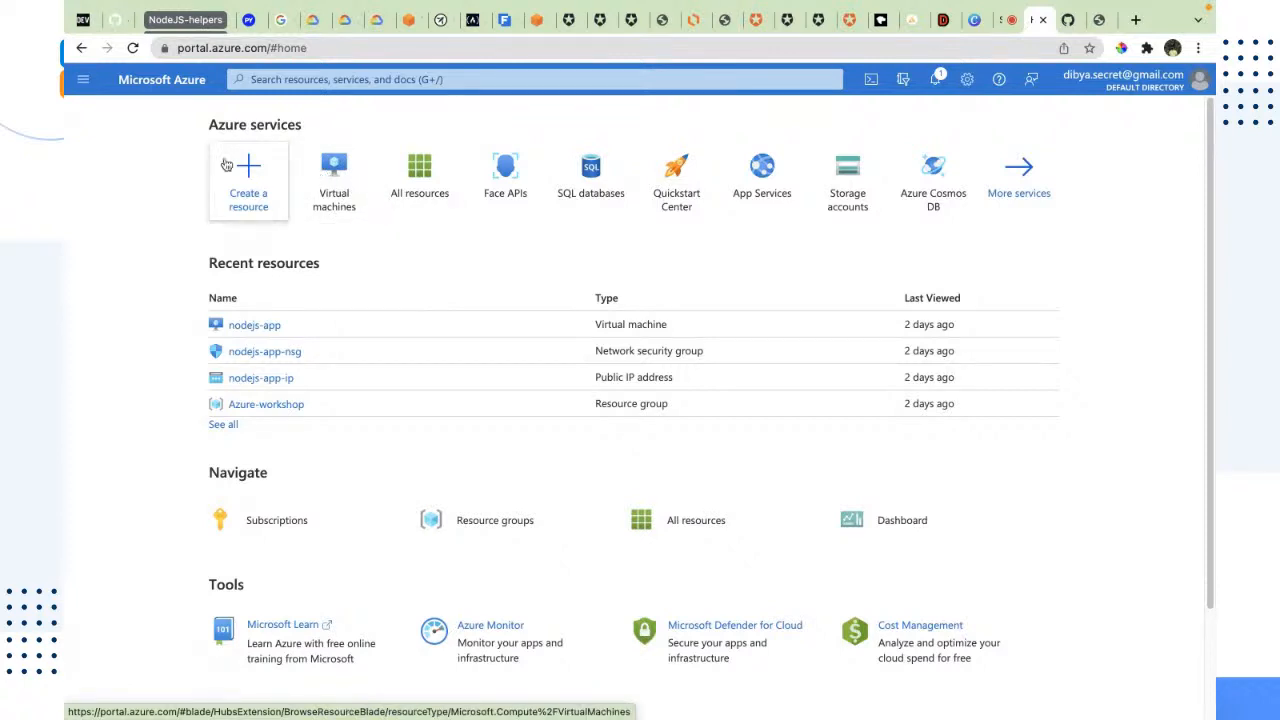
pyautogui.click(83, 79)
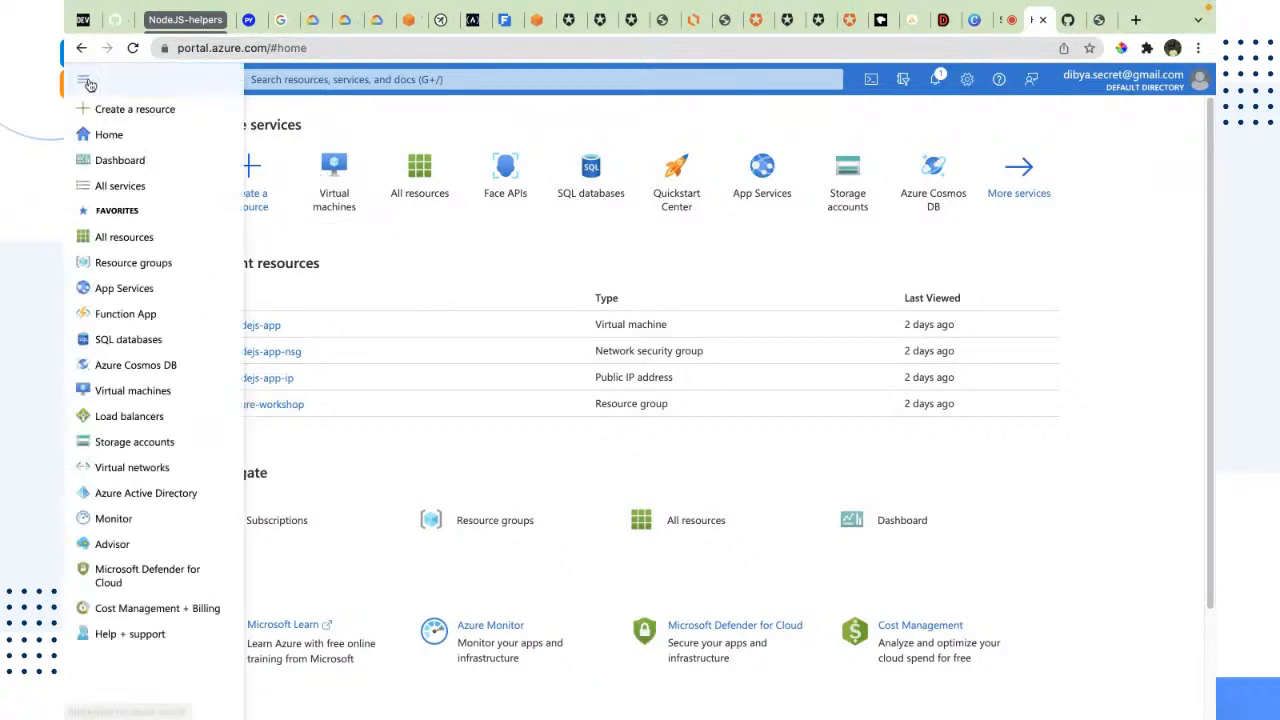
pyautogui.click(108, 186)
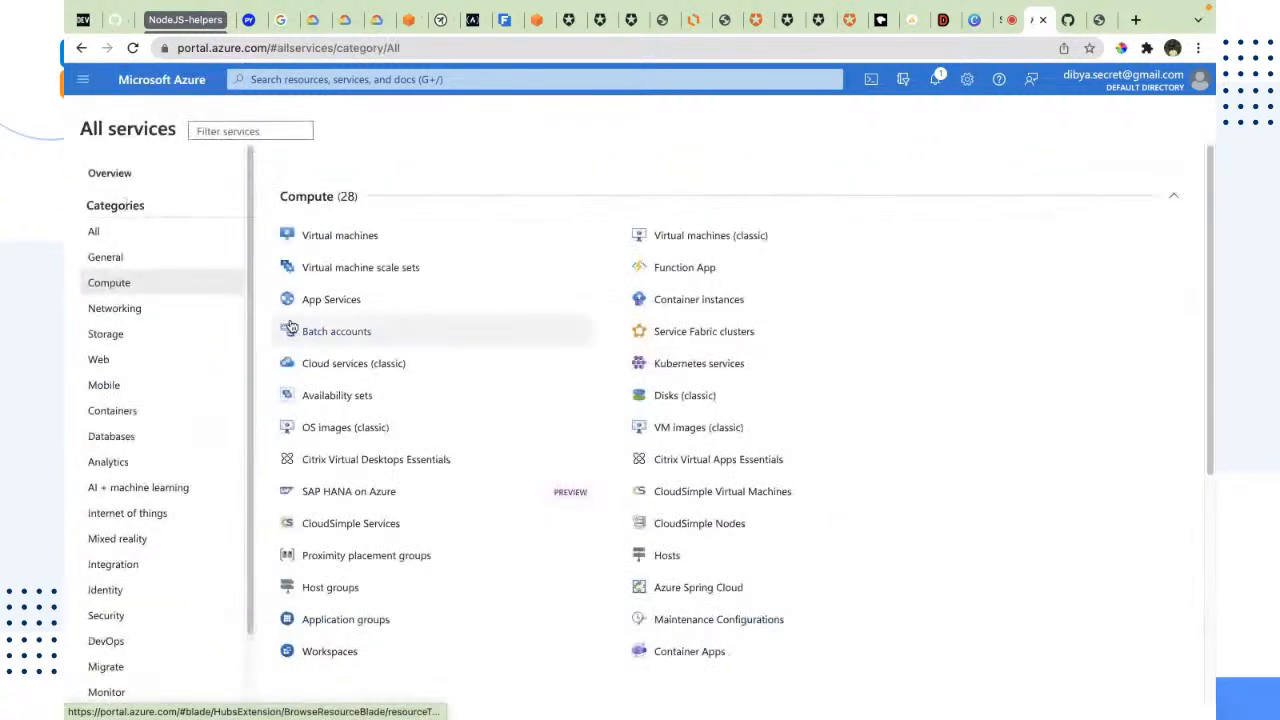
# Step: Open the Virtual machines service from the Compute category of all services
pyautogui.click(130, 280)
pyautogui.click(316, 246)
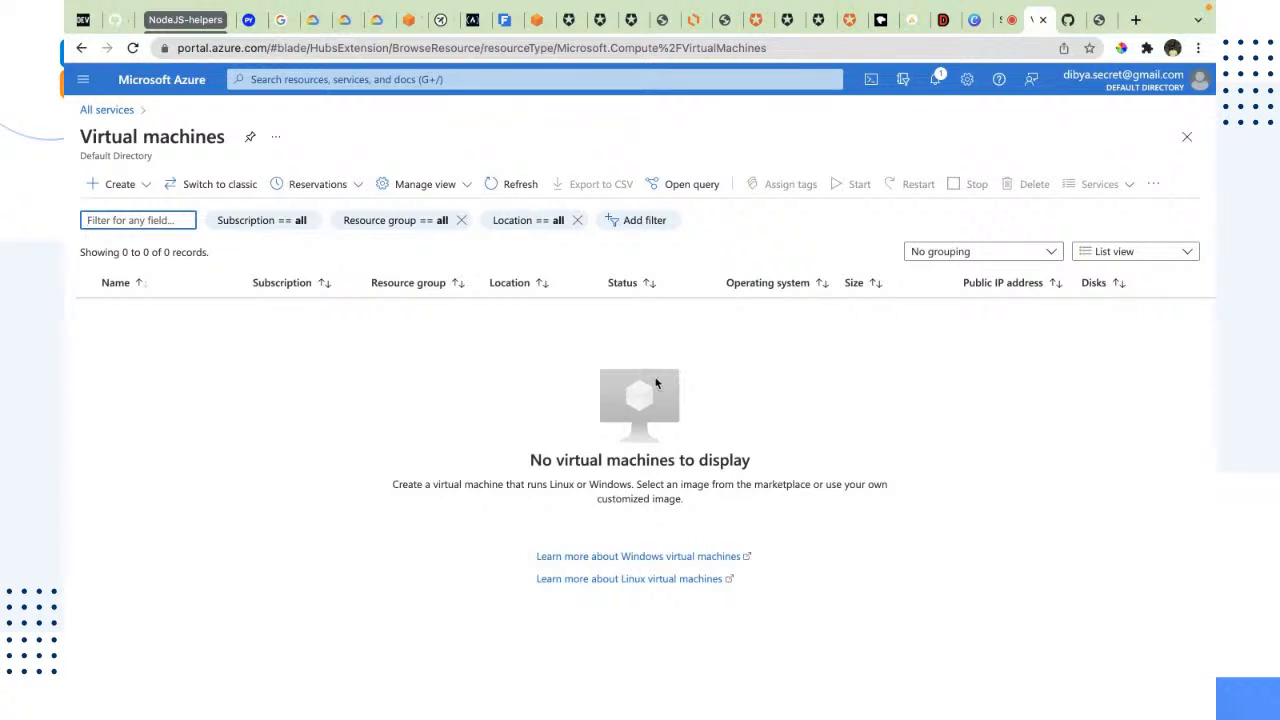
# Step: Close the azure-workshop GitHub repository and the localhost:8080 registration page, reloading the latter first
pyautogui.click(1064, 24)
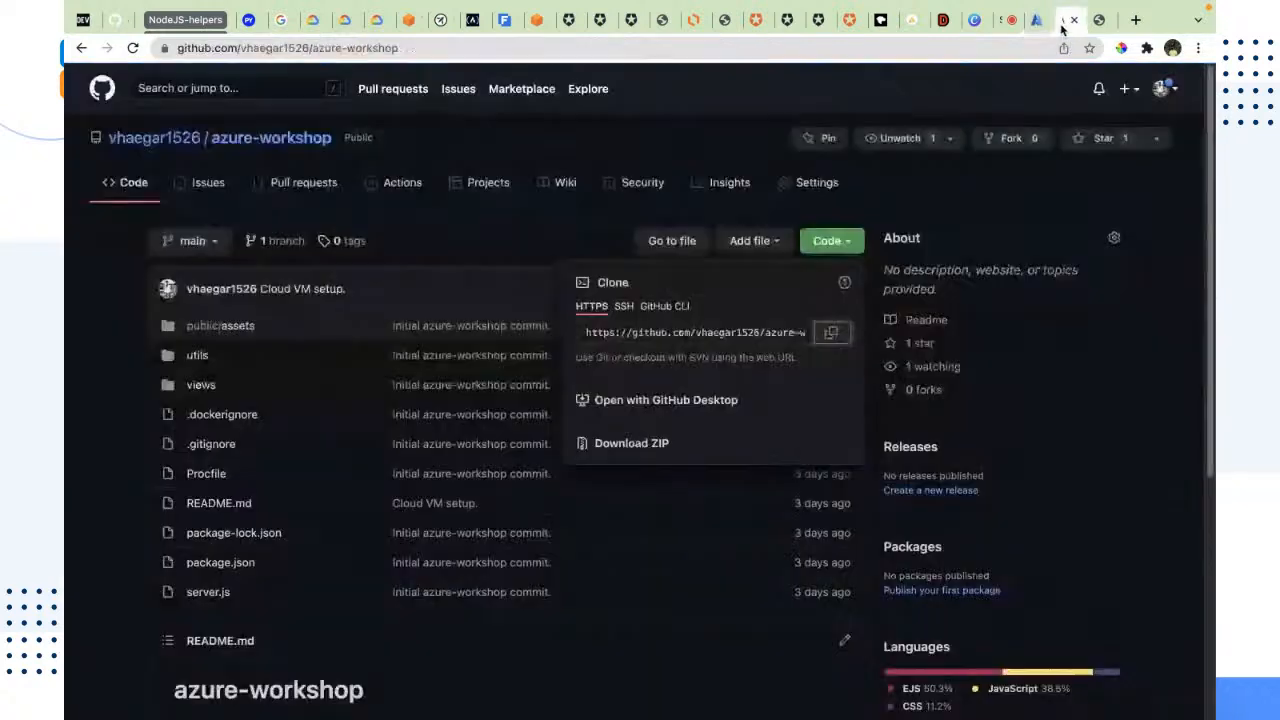
pyautogui.press('super+w')
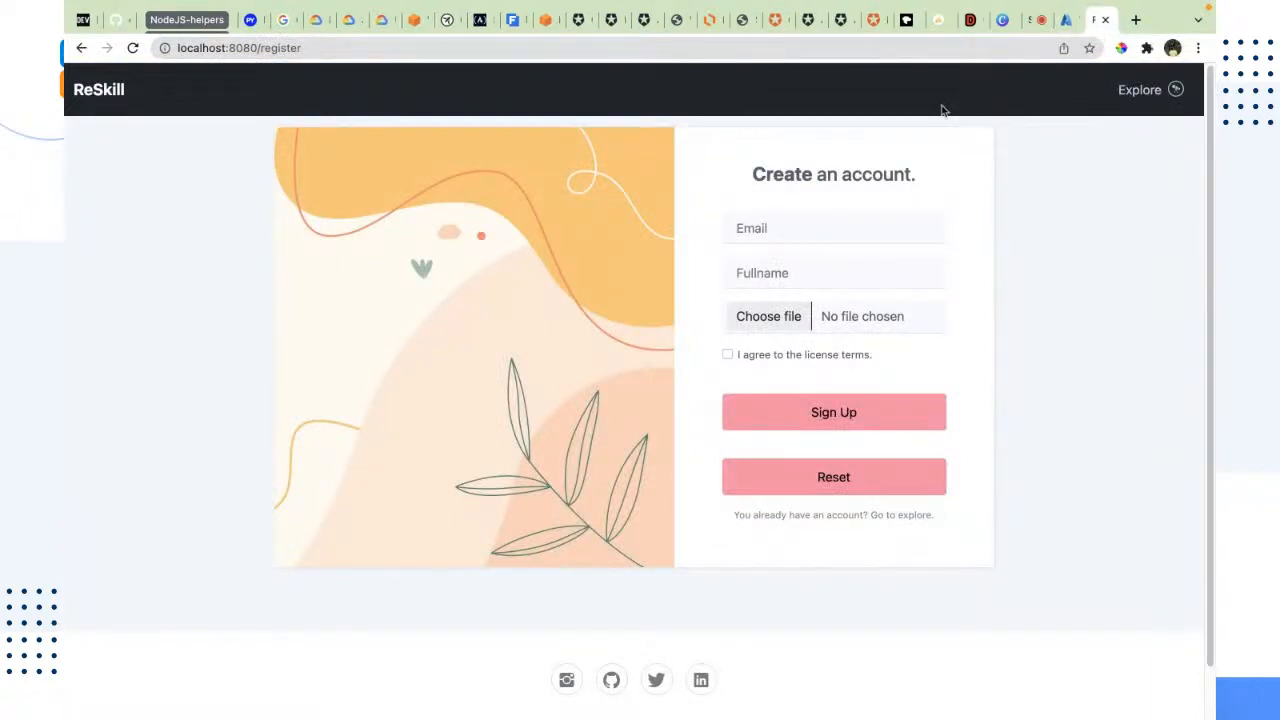
pyautogui.click(132, 48)
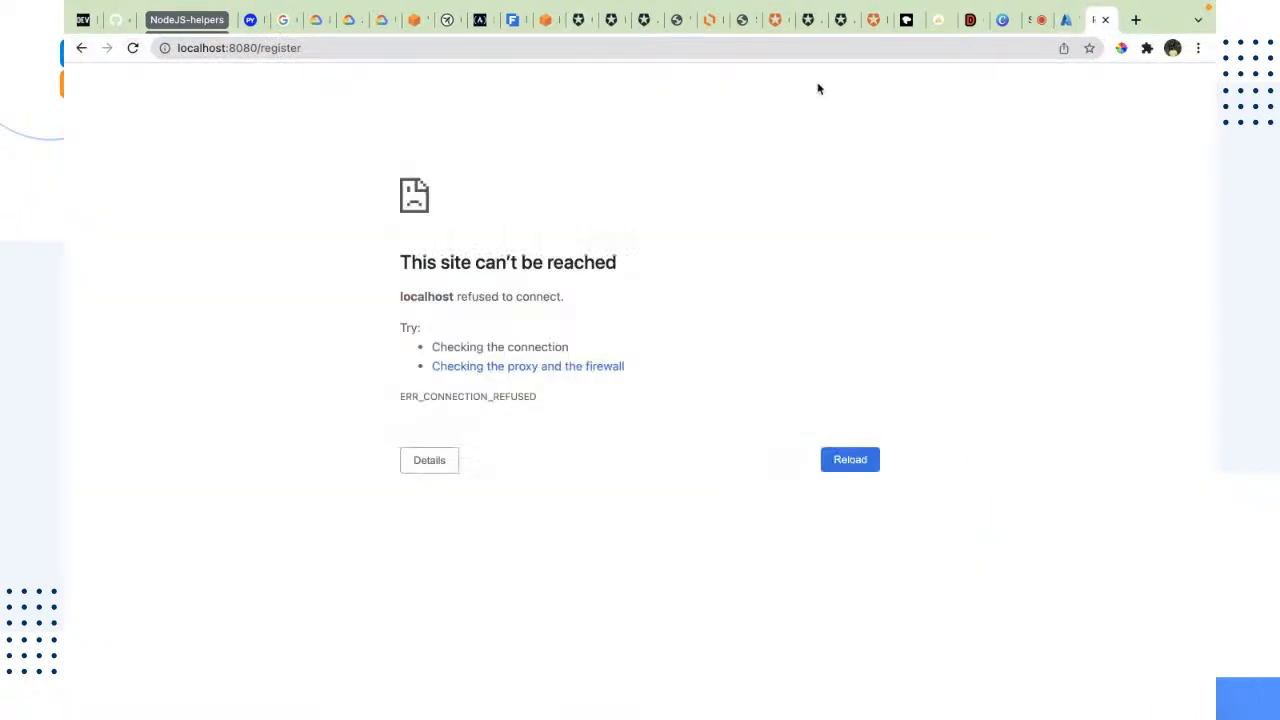
pyautogui.click(1105, 20)
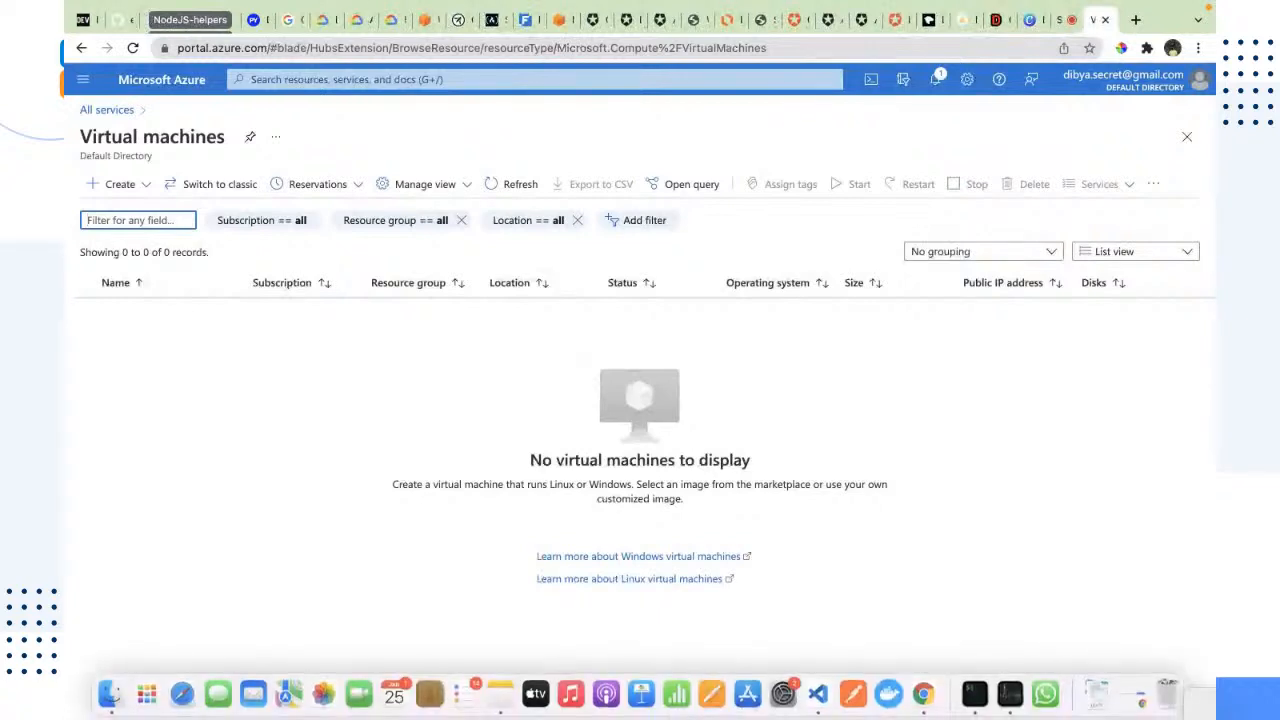
# Step: Start creating a new virtual machine and look over the subscription choices in its project details
pyautogui.click(117, 184)
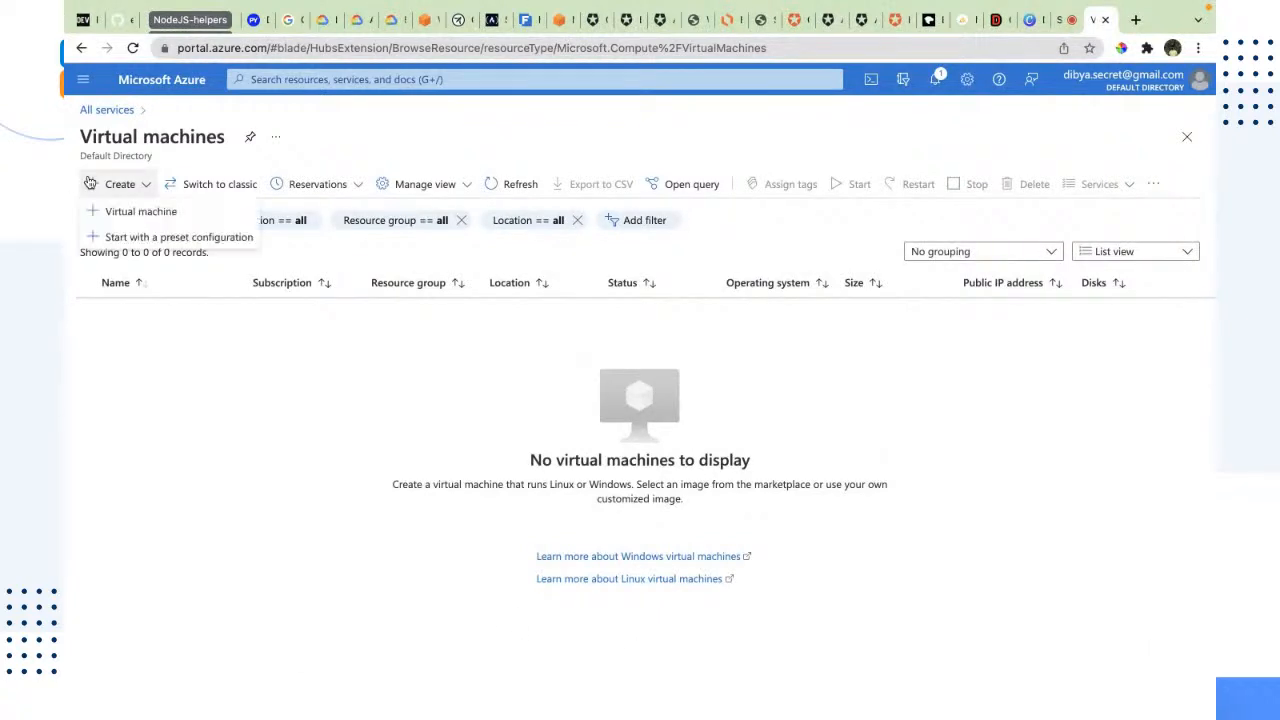
pyautogui.click(130, 218)
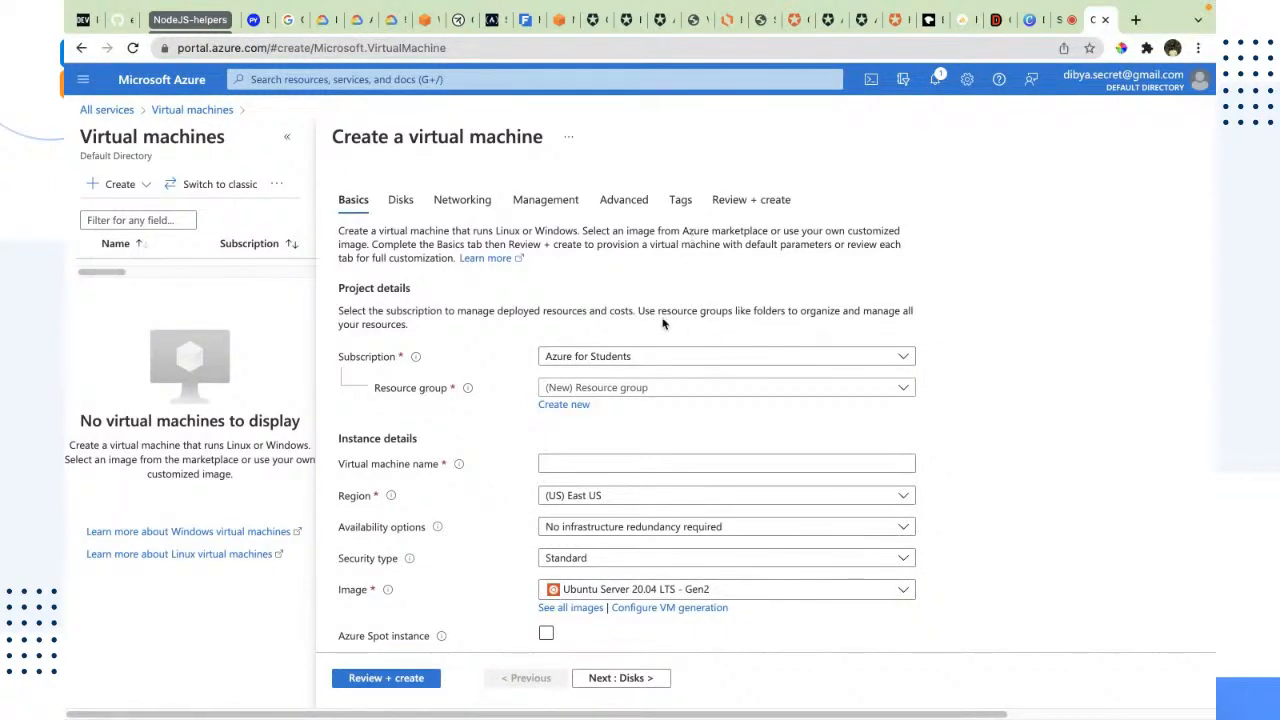
pyautogui.click(551, 356)
pyautogui.click(1027, 382)
pyautogui.scroll(-1, 805, 413)
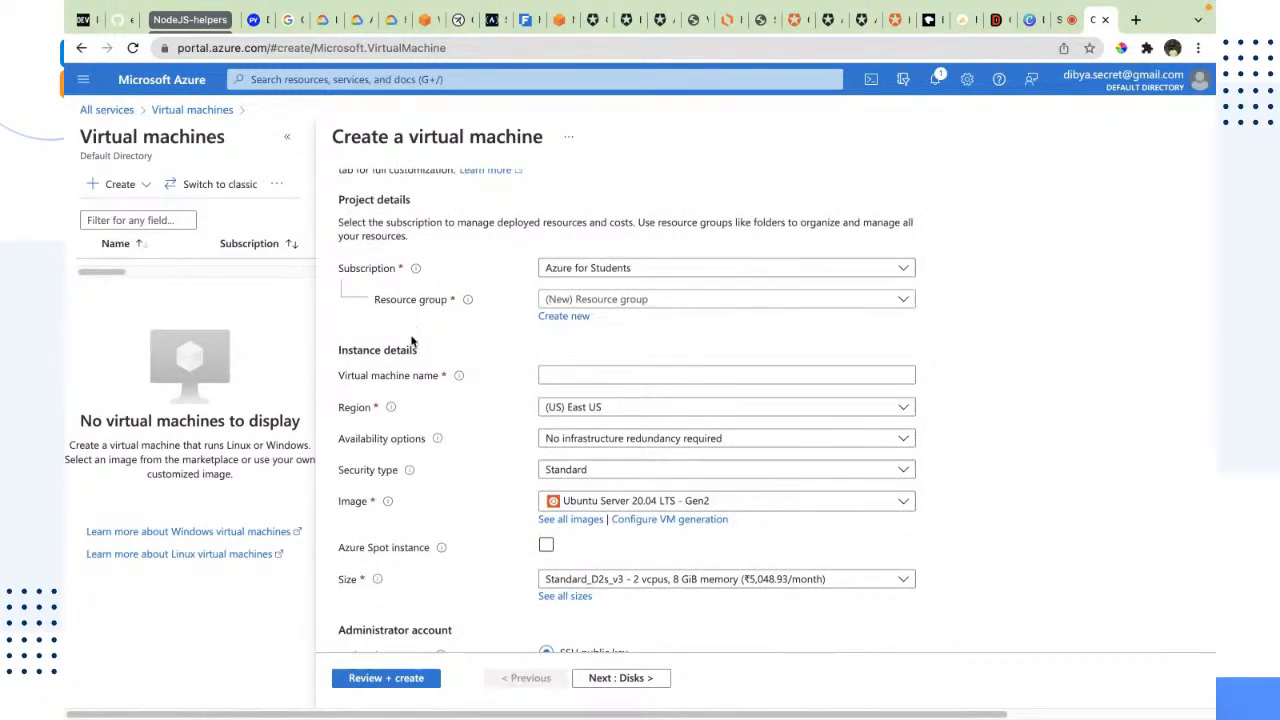
pyautogui.click(670, 268)
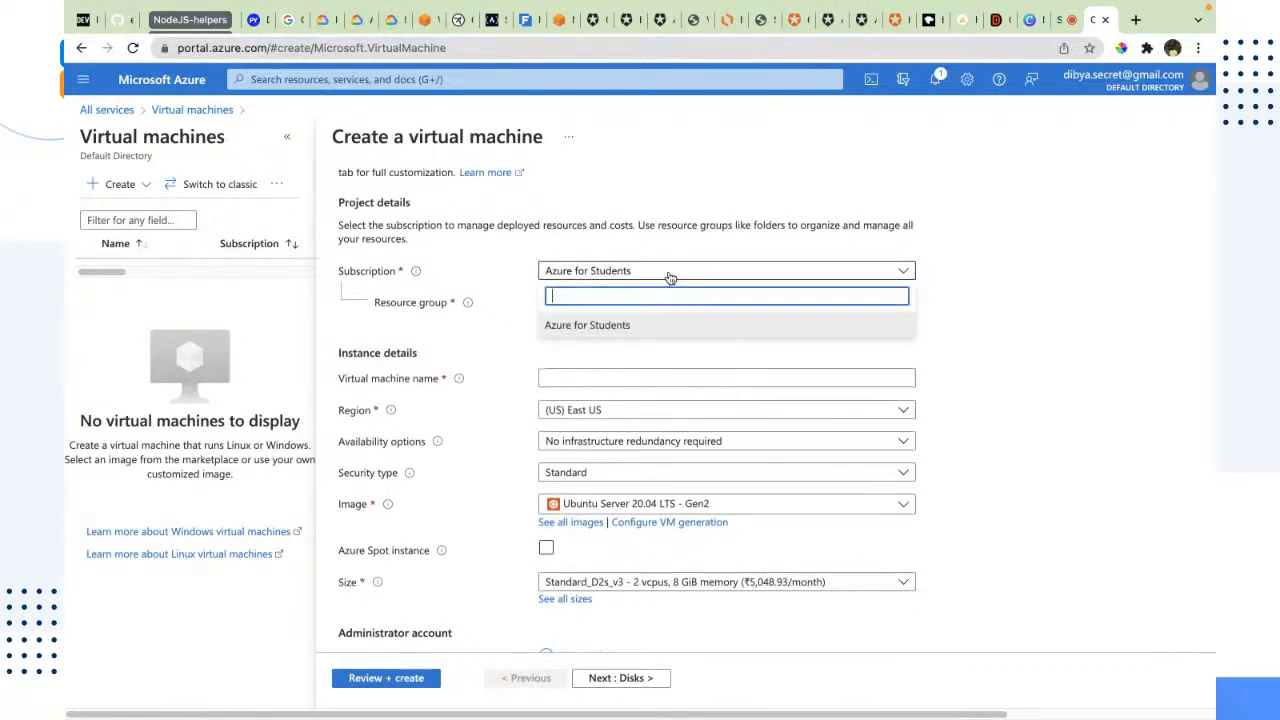
pyautogui.click(993, 284)
pyautogui.scroll(2, 494, 408)
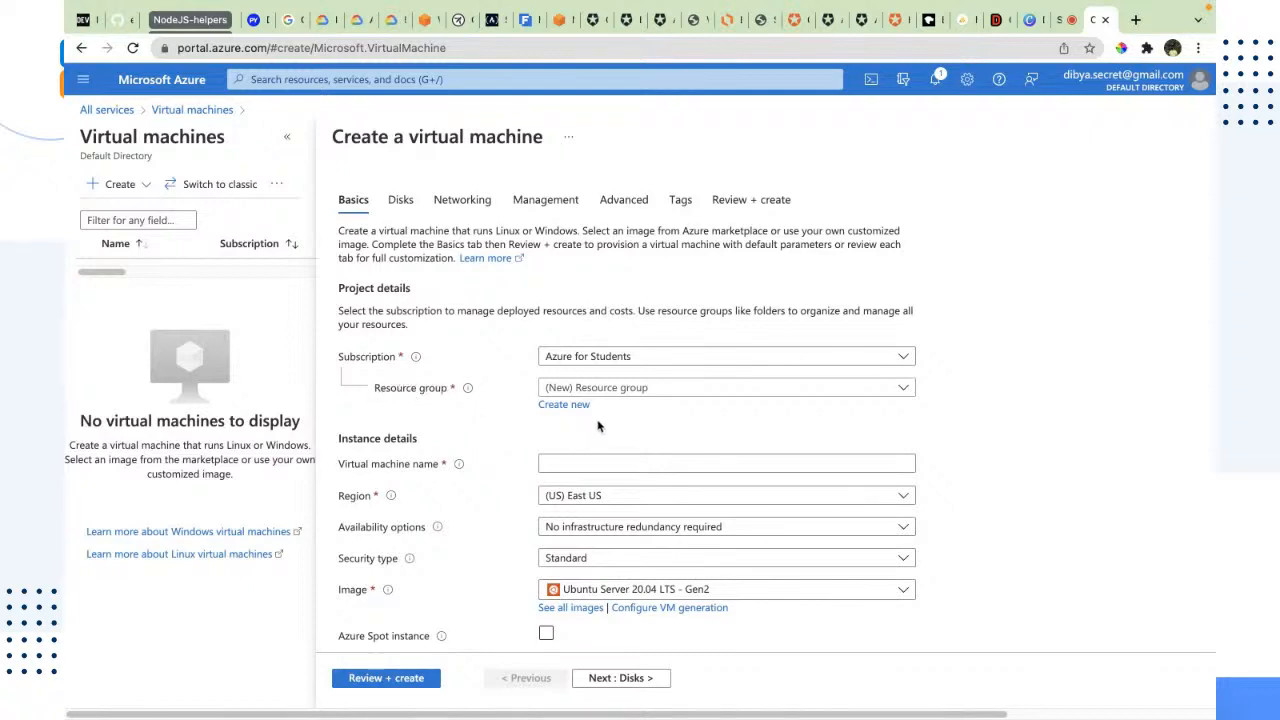
# Step: Assign the virtual machine to the existing Azure-workshop resource group, briefly showing the form for creating a new group
pyautogui.click(762, 390)
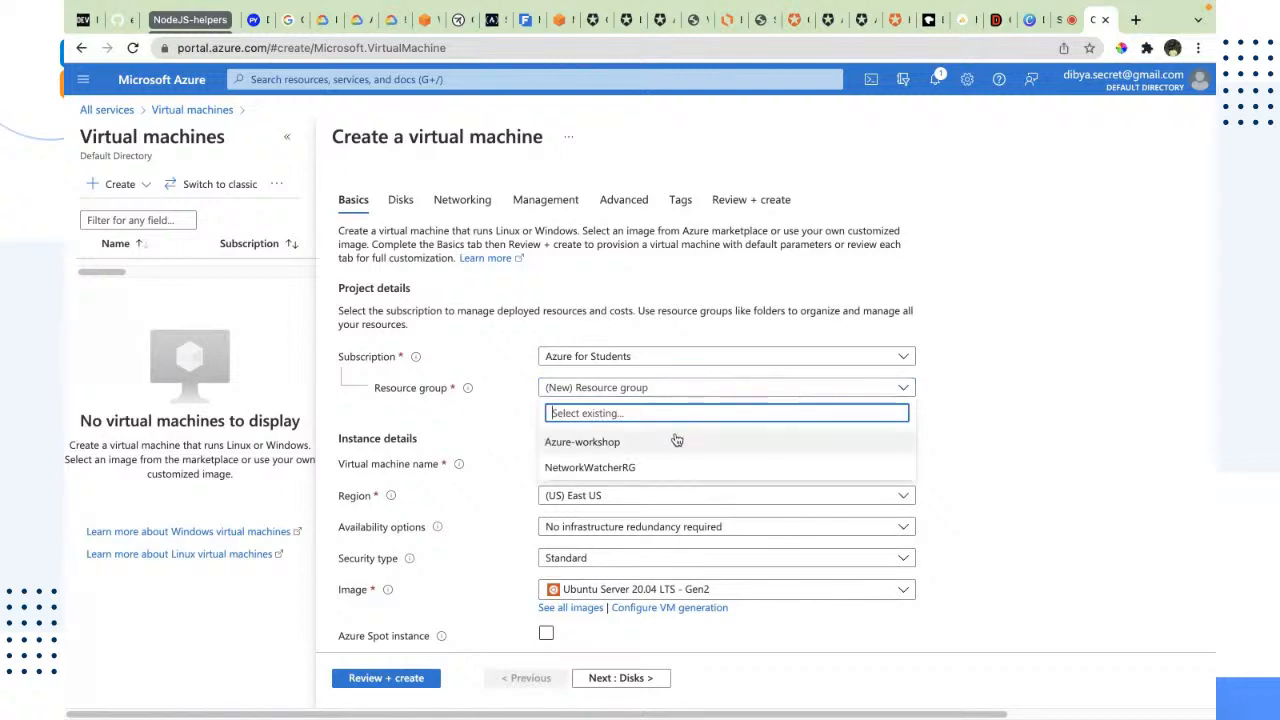
pyautogui.click(608, 452)
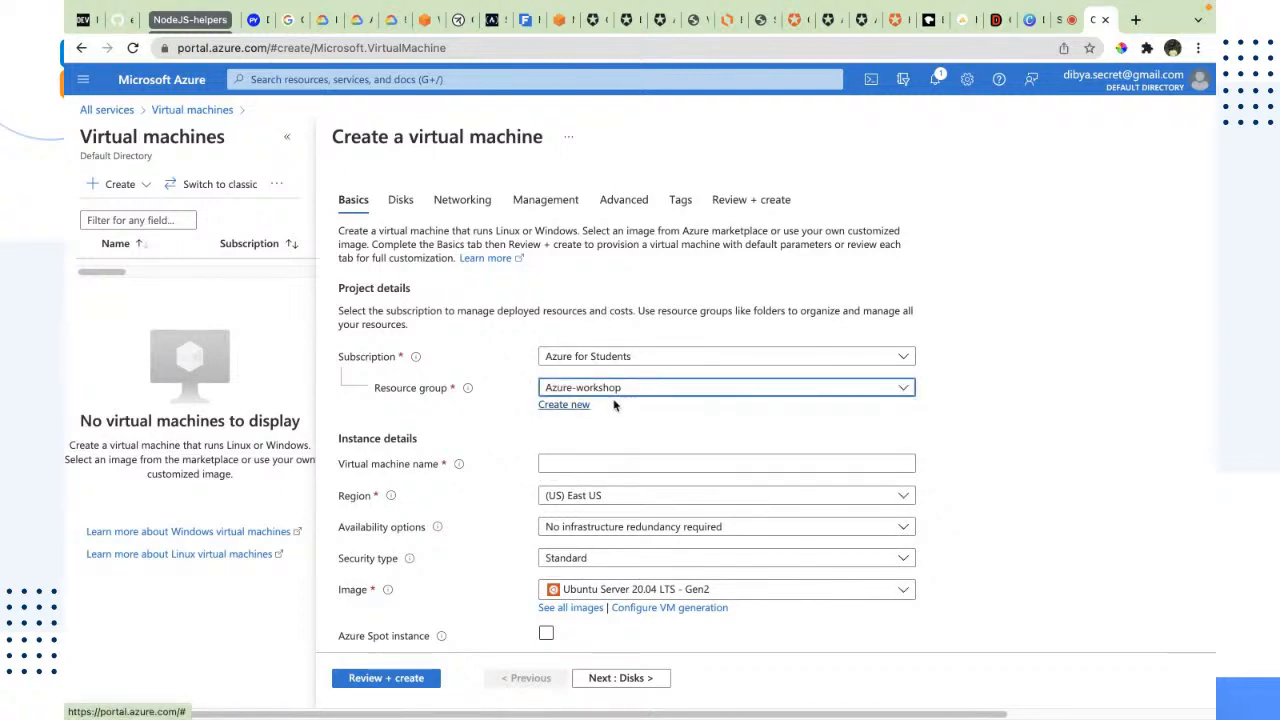
pyautogui.click(583, 412)
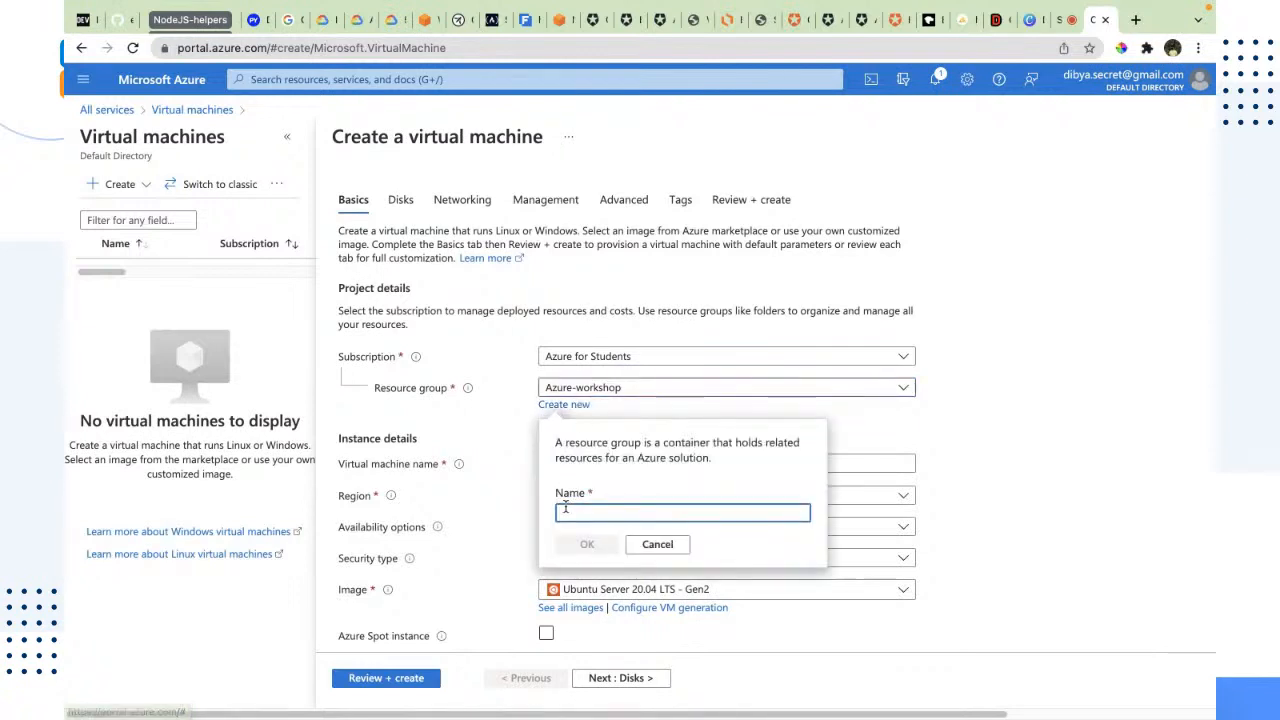
pyautogui.click(657, 544)
# Step: Name the virtual machine nodejs-profiler
pyautogui.scroll(-1, 577, 445)
pyautogui.scroll(-1, 577, 445)
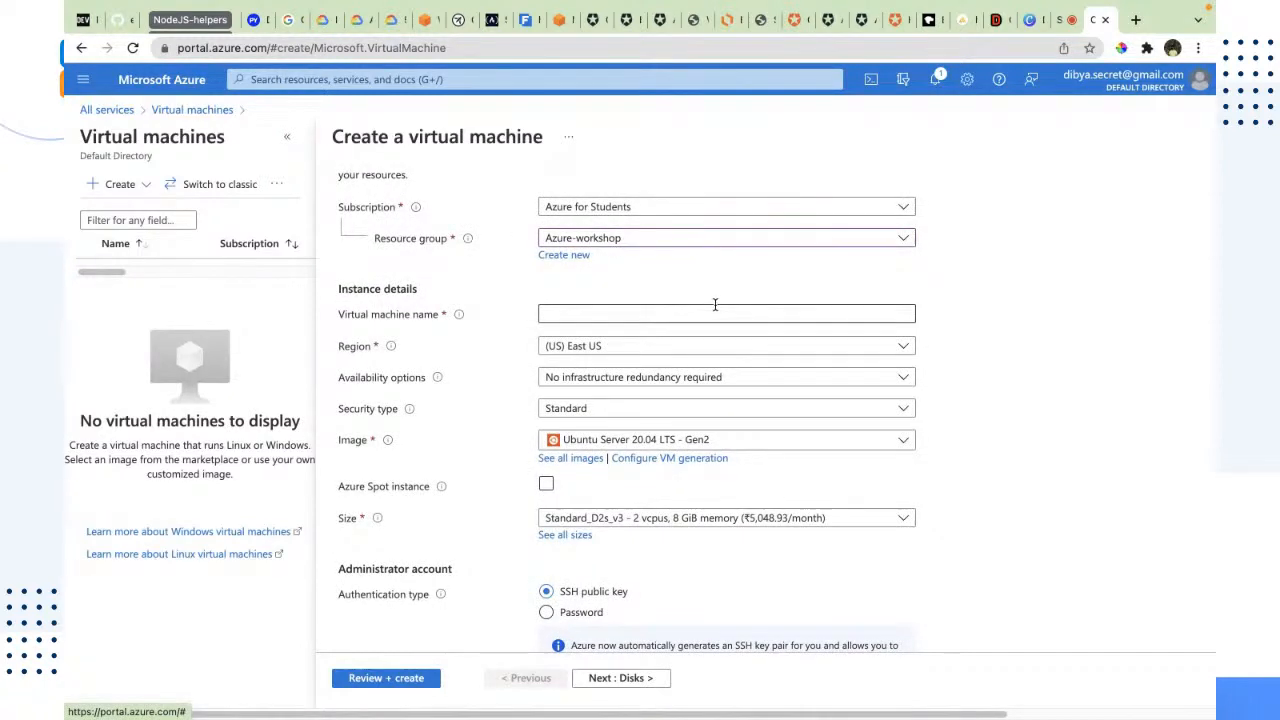
pyautogui.moveTo(335, 320); pyautogui.dragTo(420, 314)
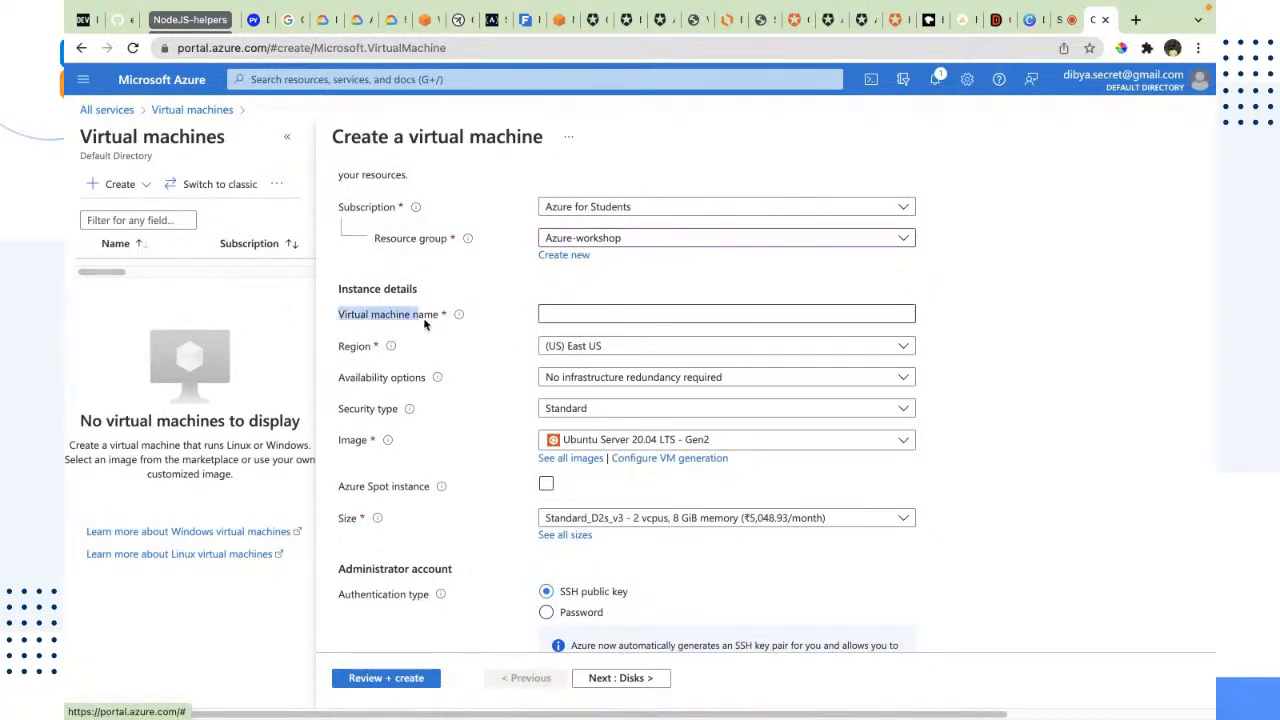
pyautogui.click(557, 313)
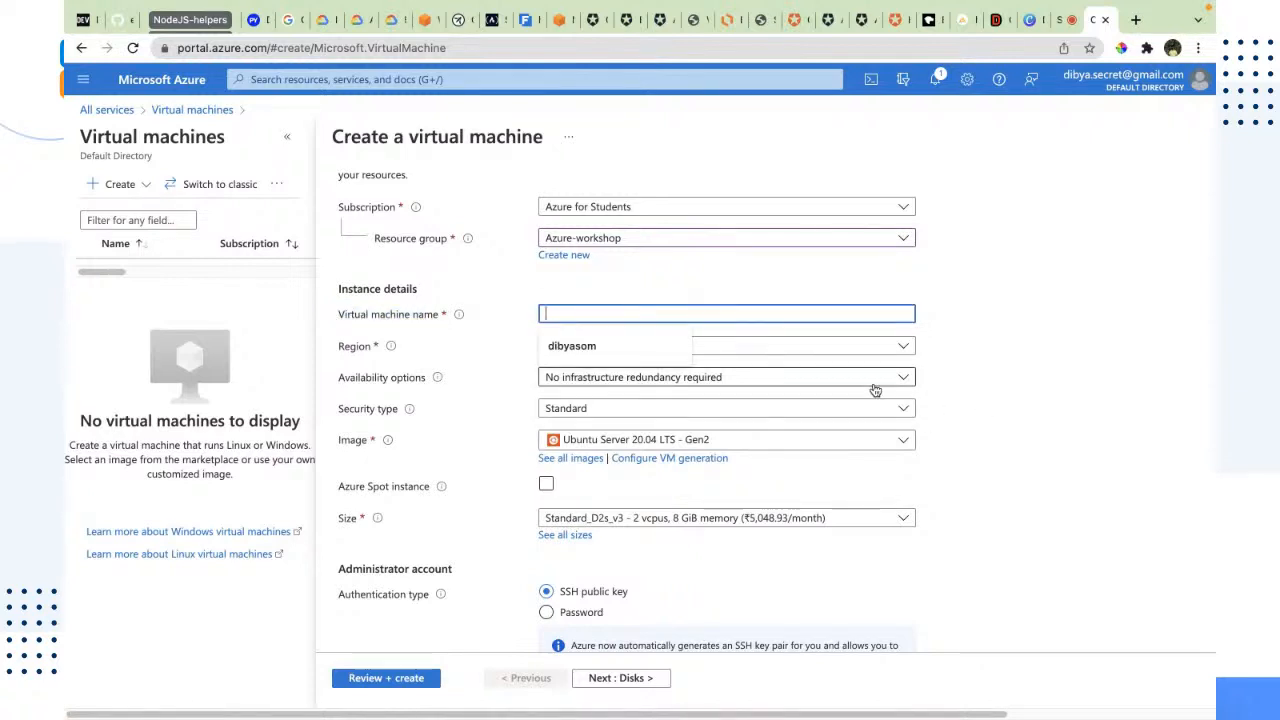
pyautogui.write('azu')
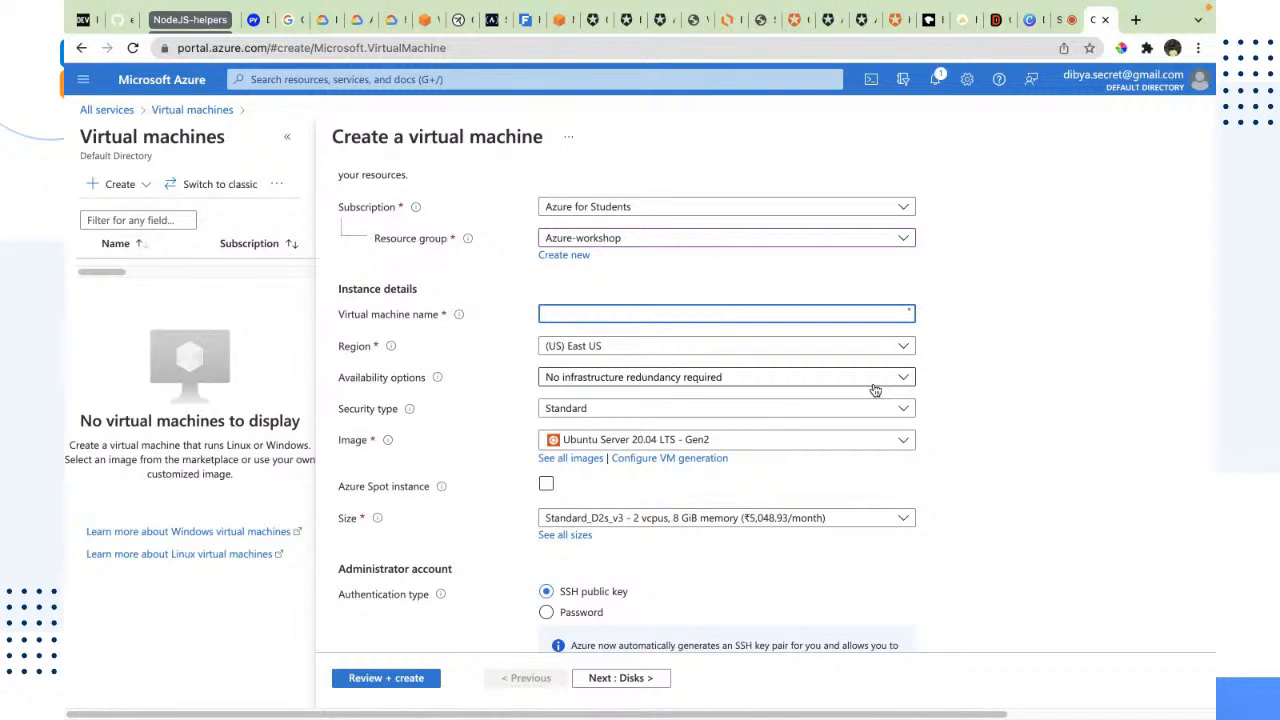
pyautogui.write('no')
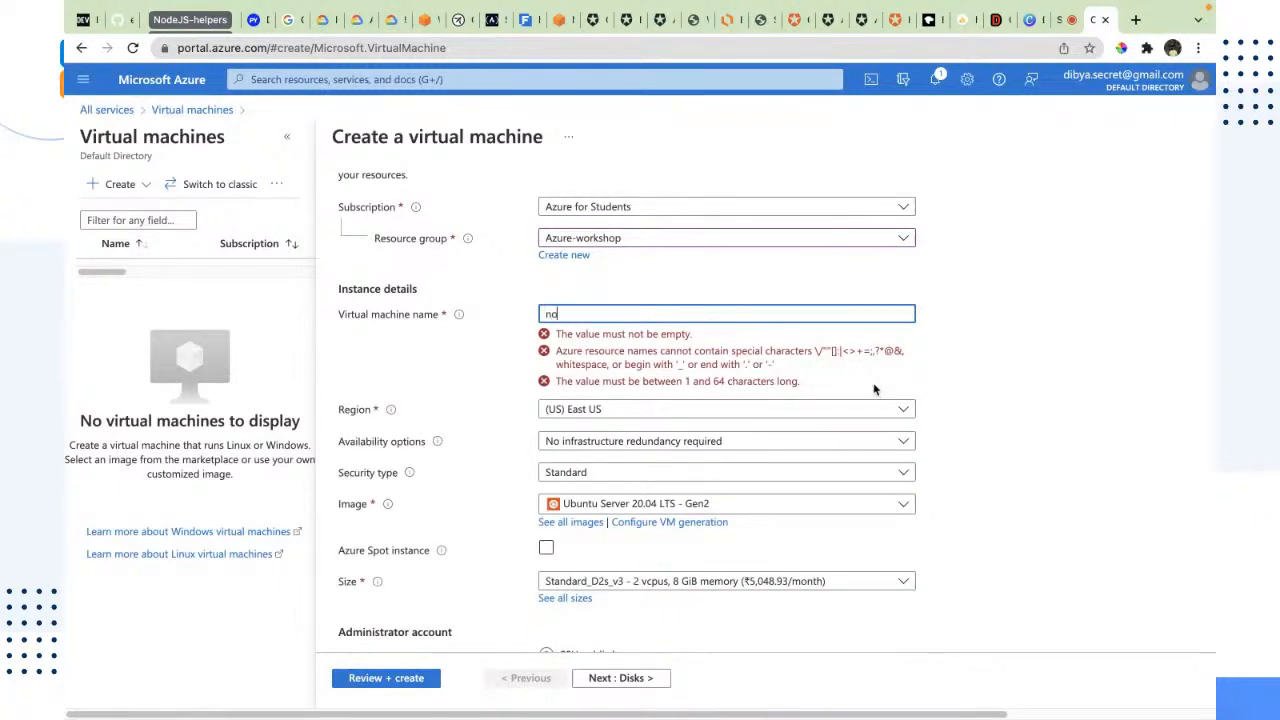
pyautogui.write('dejs-profiler')
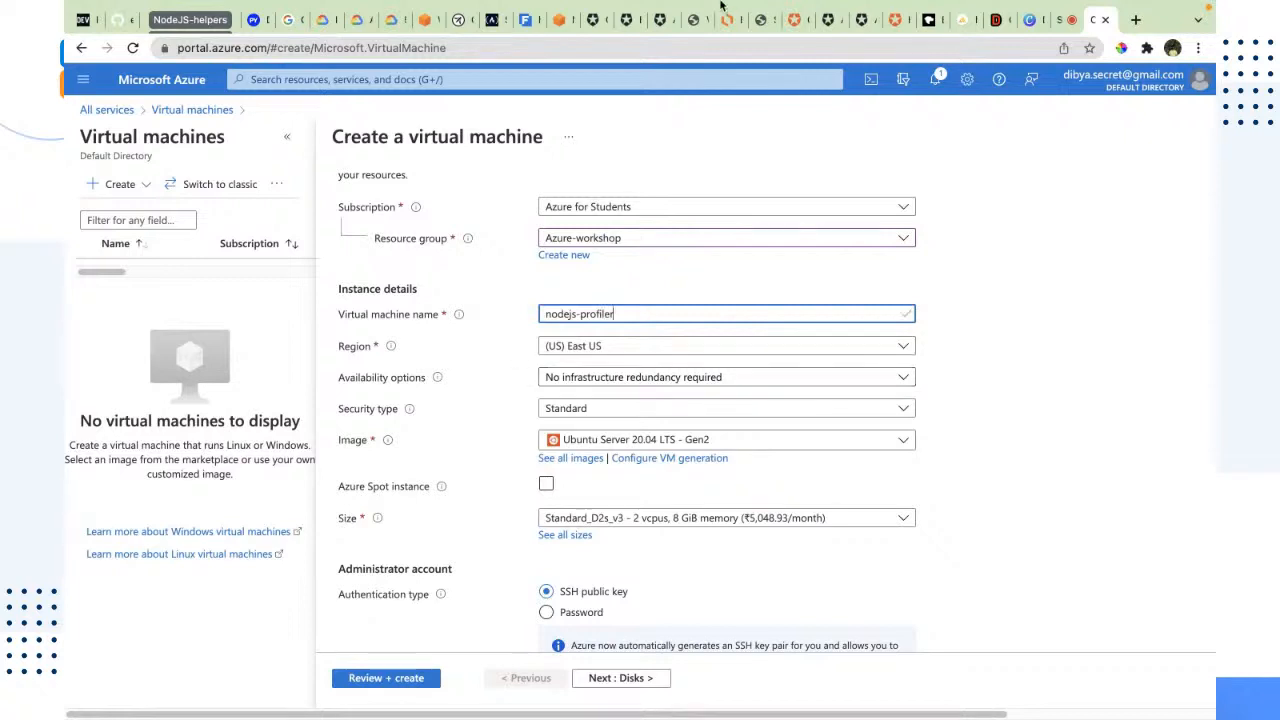
pyautogui.click(997, 410)
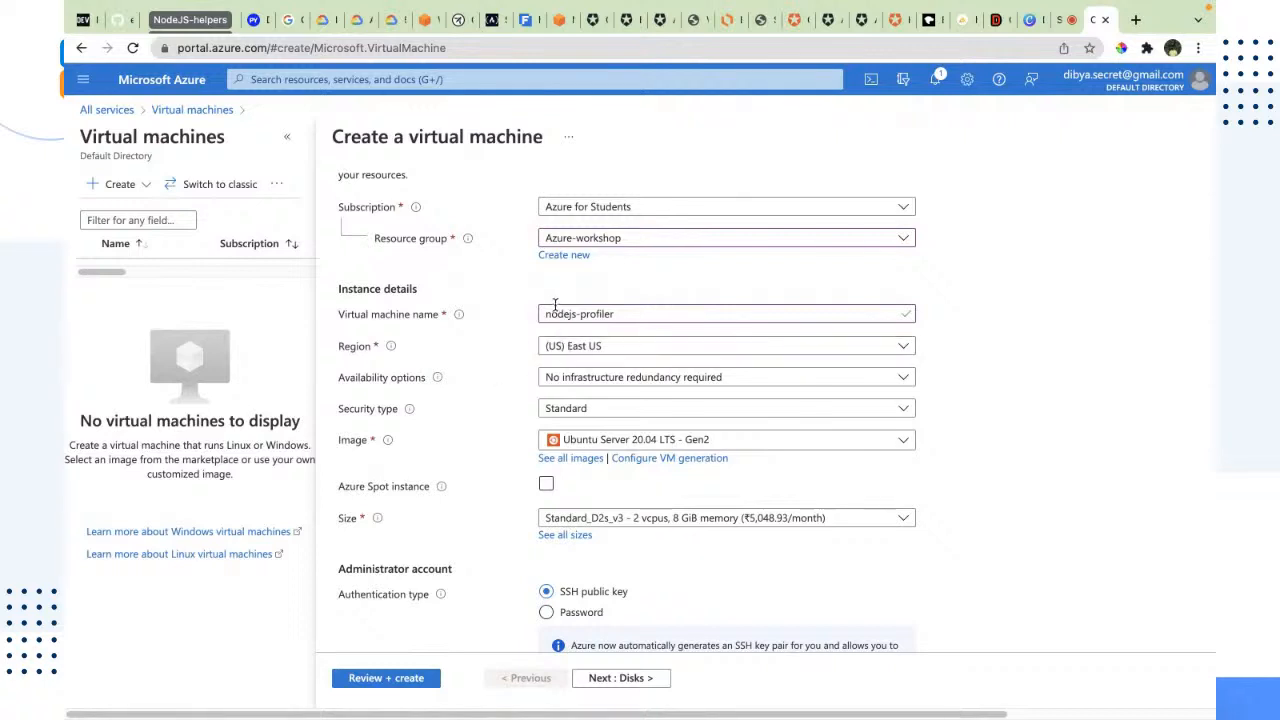
# Step: Look over the instance details and the regions available for the virtual machine
pyautogui.scroll(-2, 400, 455)
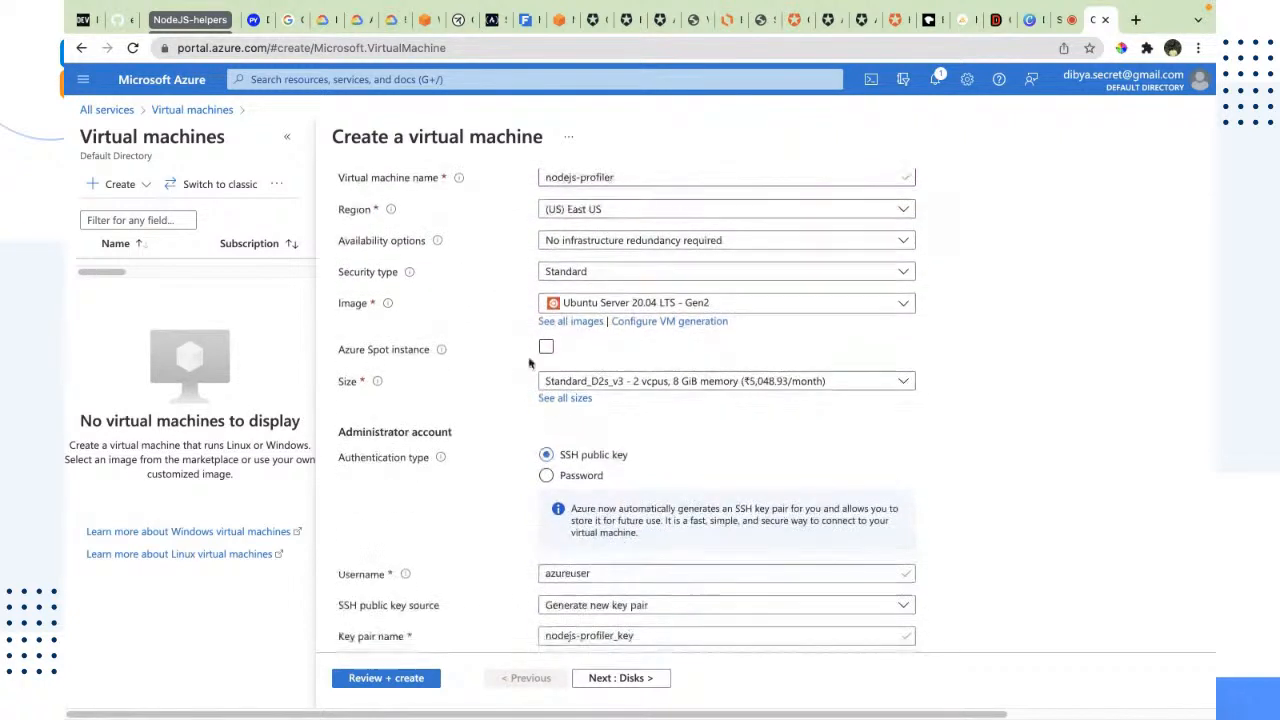
pyautogui.scroll(1, 524, 328)
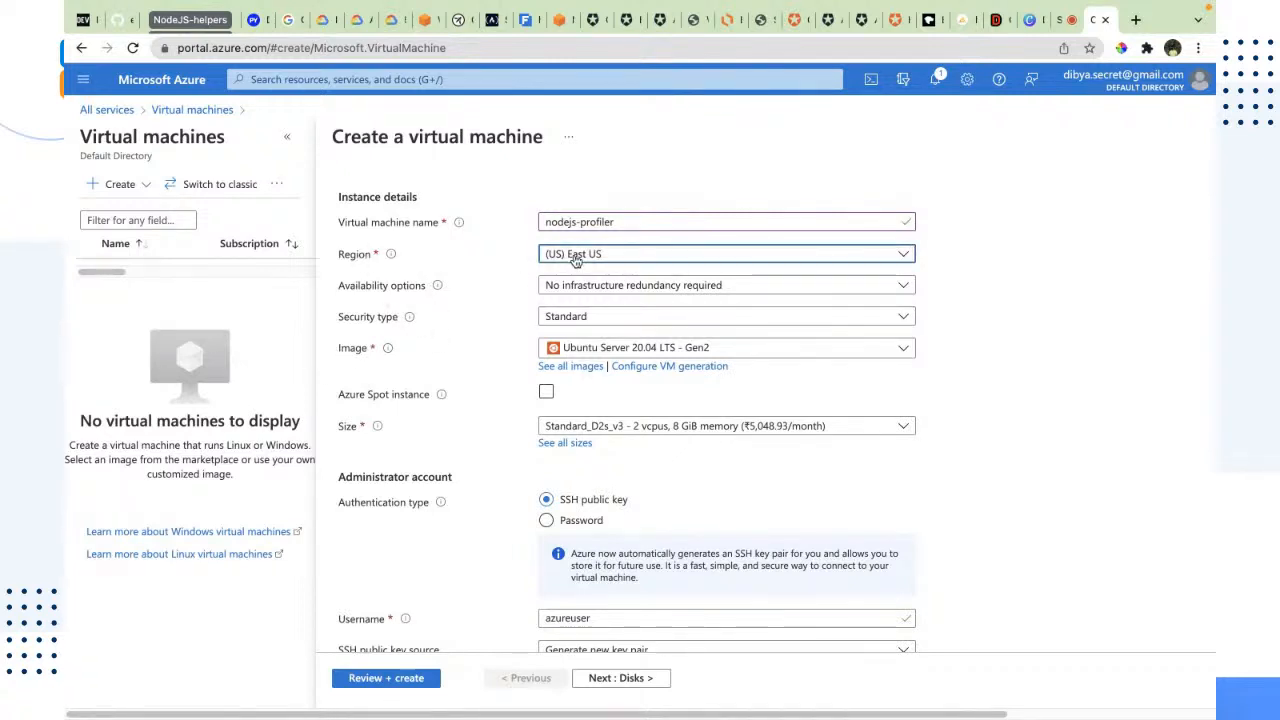
pyautogui.click(573, 256)
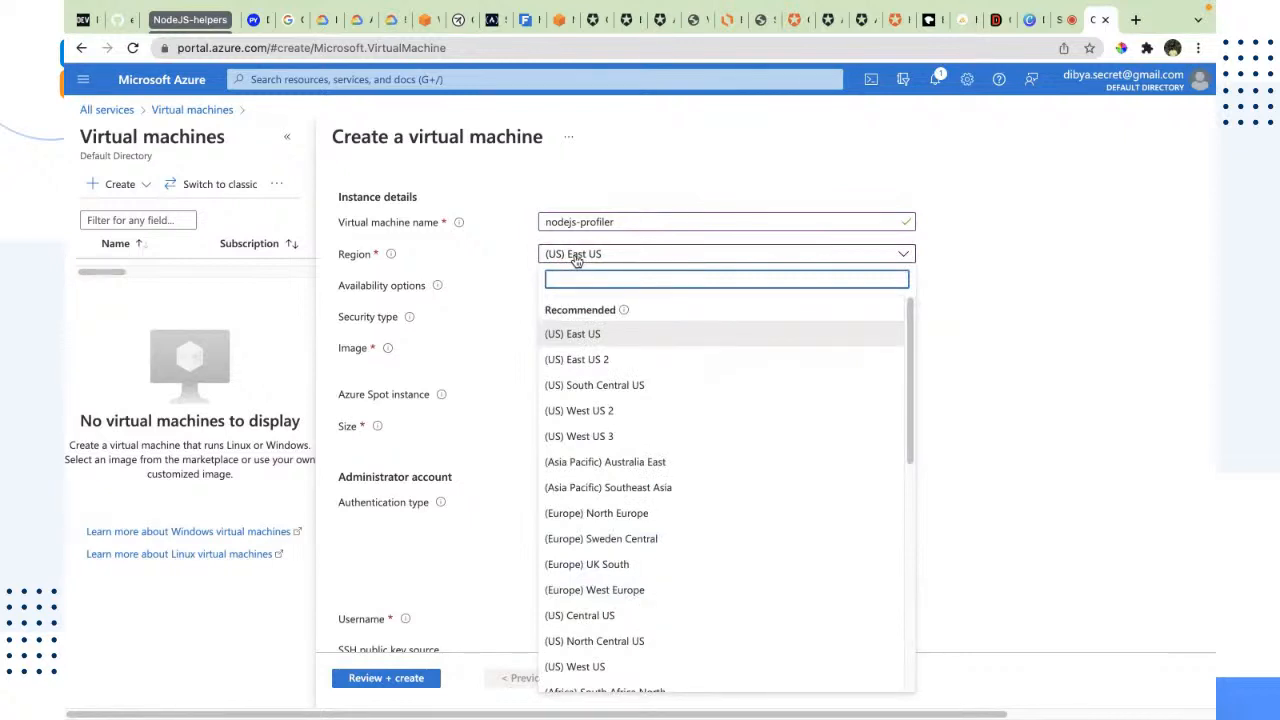
pyautogui.click(935, 251)
pyautogui.click(741, 258)
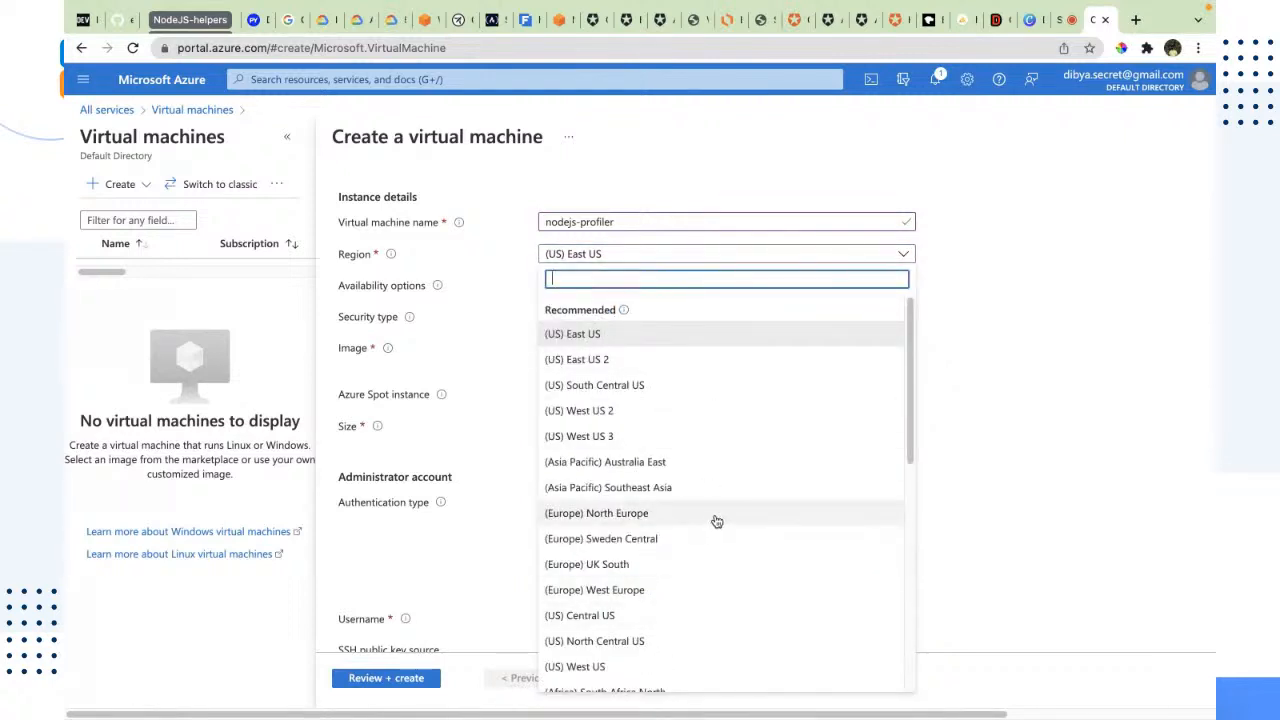
pyautogui.click(1089, 383)
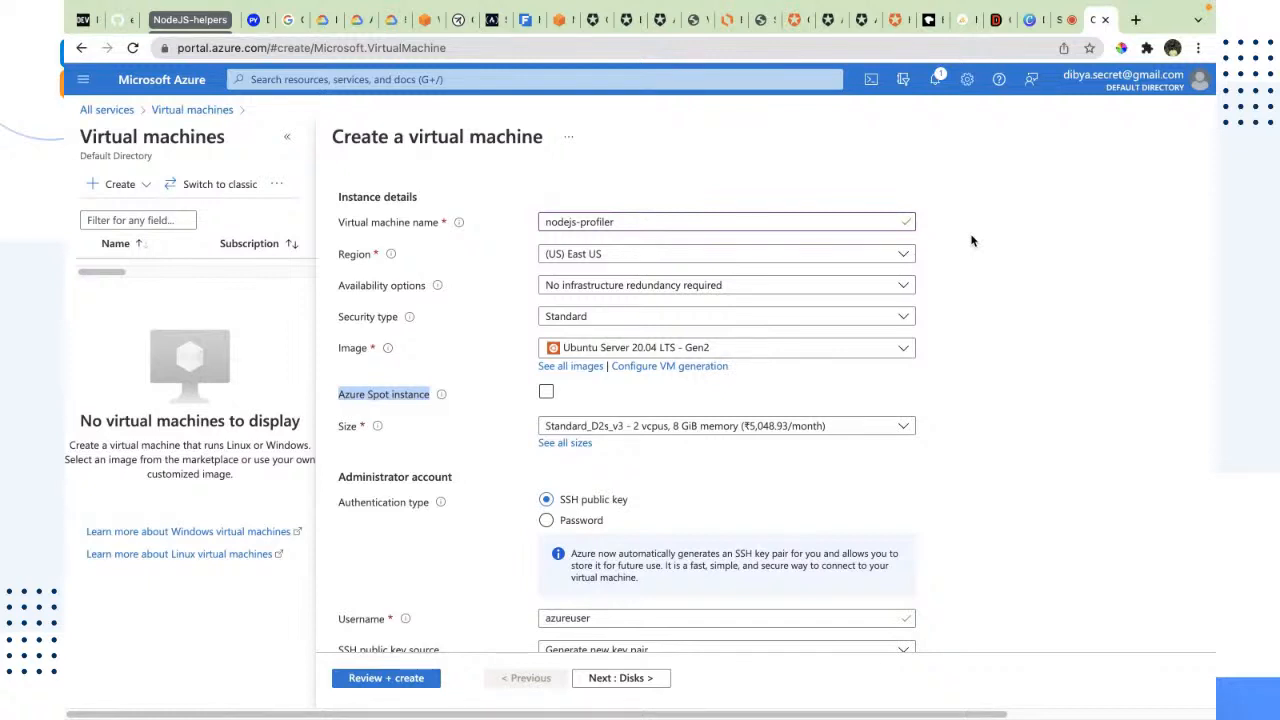
# Step: Browse the available operating system images and choose Ubuntu Server 20.04 LTS - Gen2 for the virtual machine
pyautogui.click(673, 352)
pyautogui.scroll(-2, 731, 495)
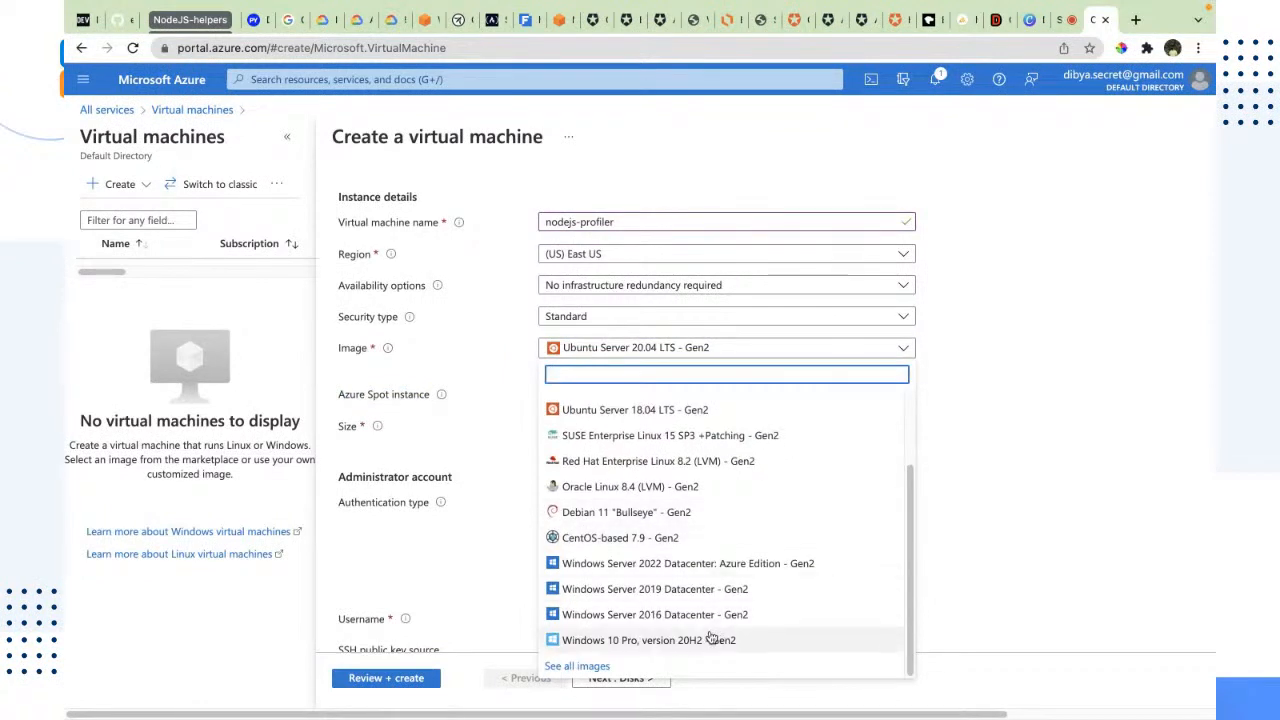
pyautogui.scroll(3, 620, 440)
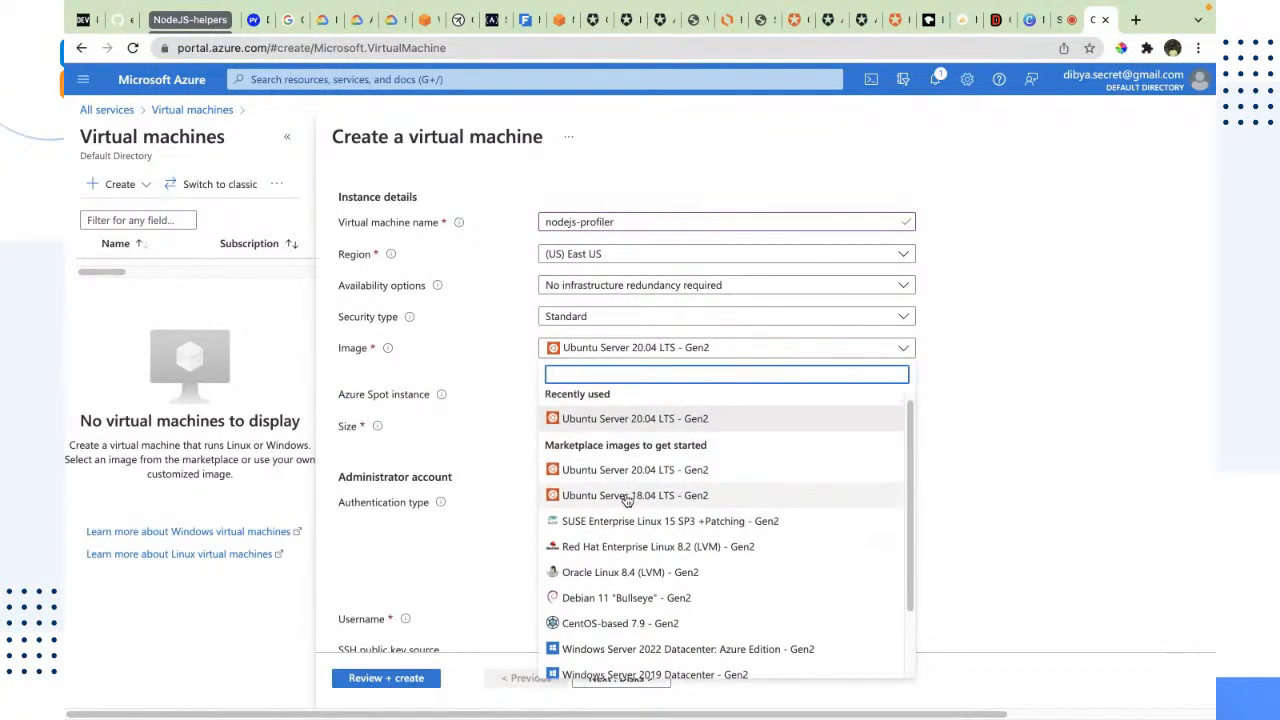
pyautogui.scroll(-2, 640, 520)
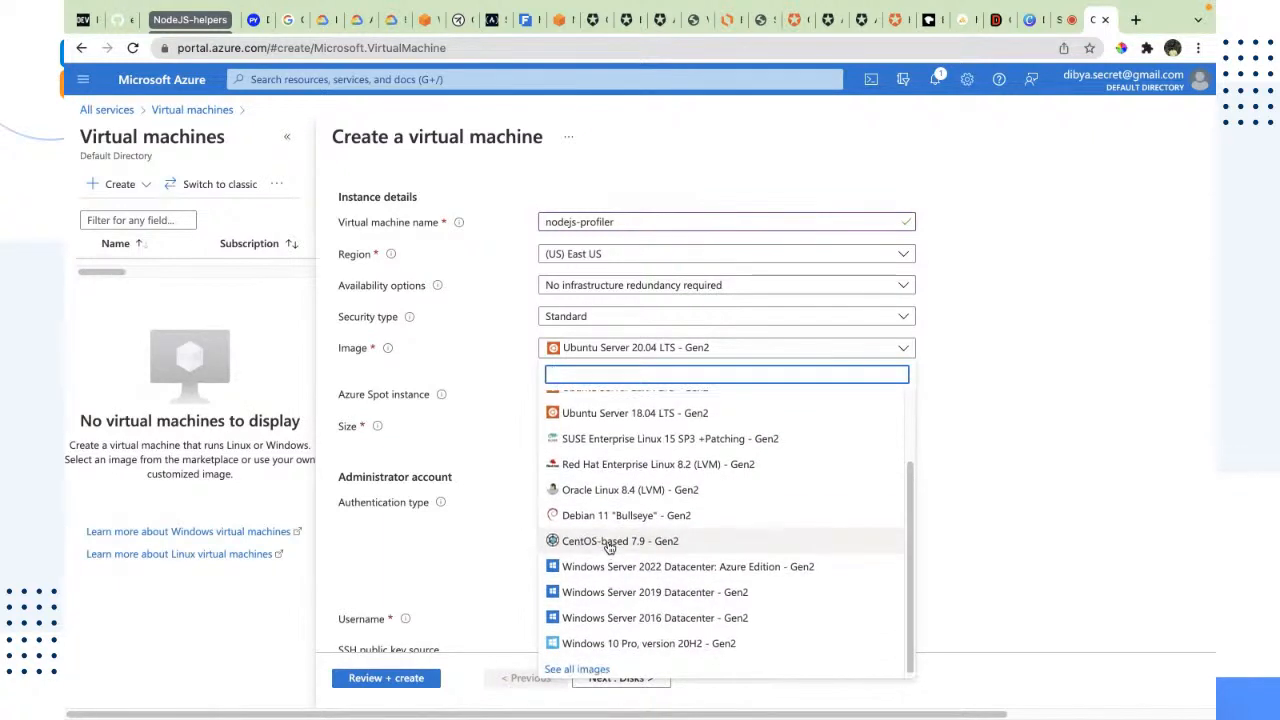
pyautogui.scroll(1, 607, 541)
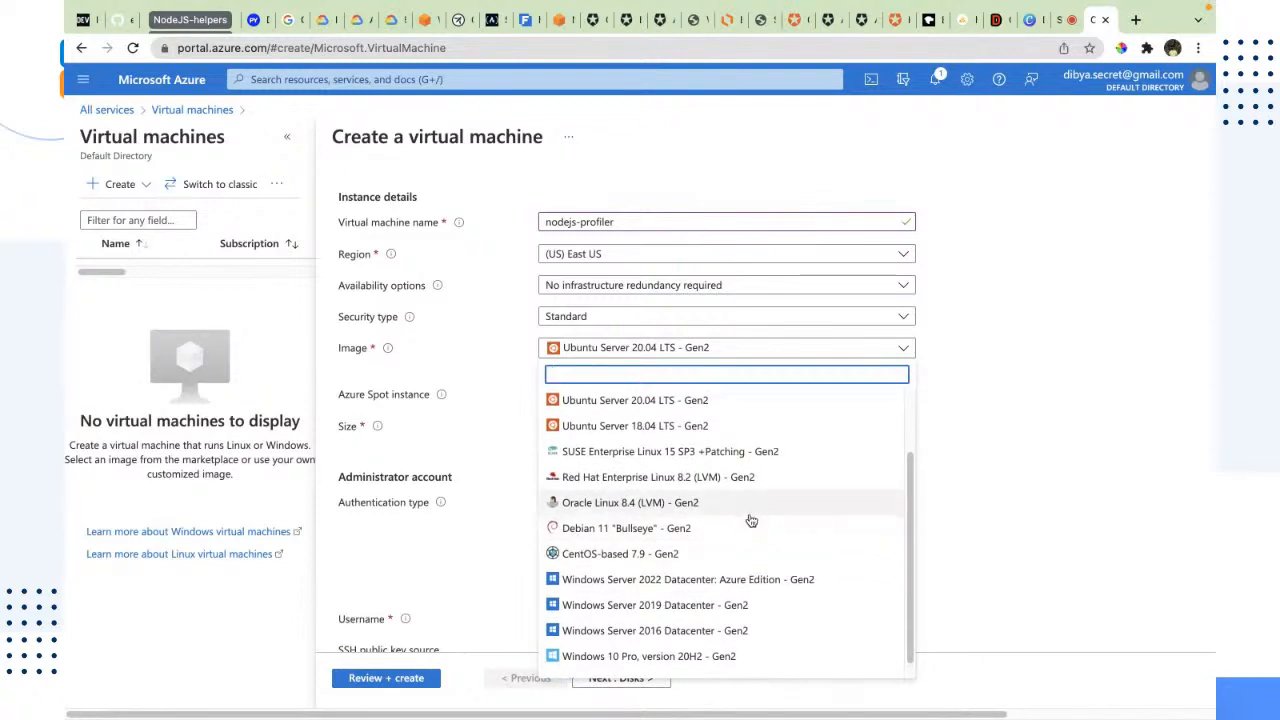
pyautogui.scroll(2, 699, 493)
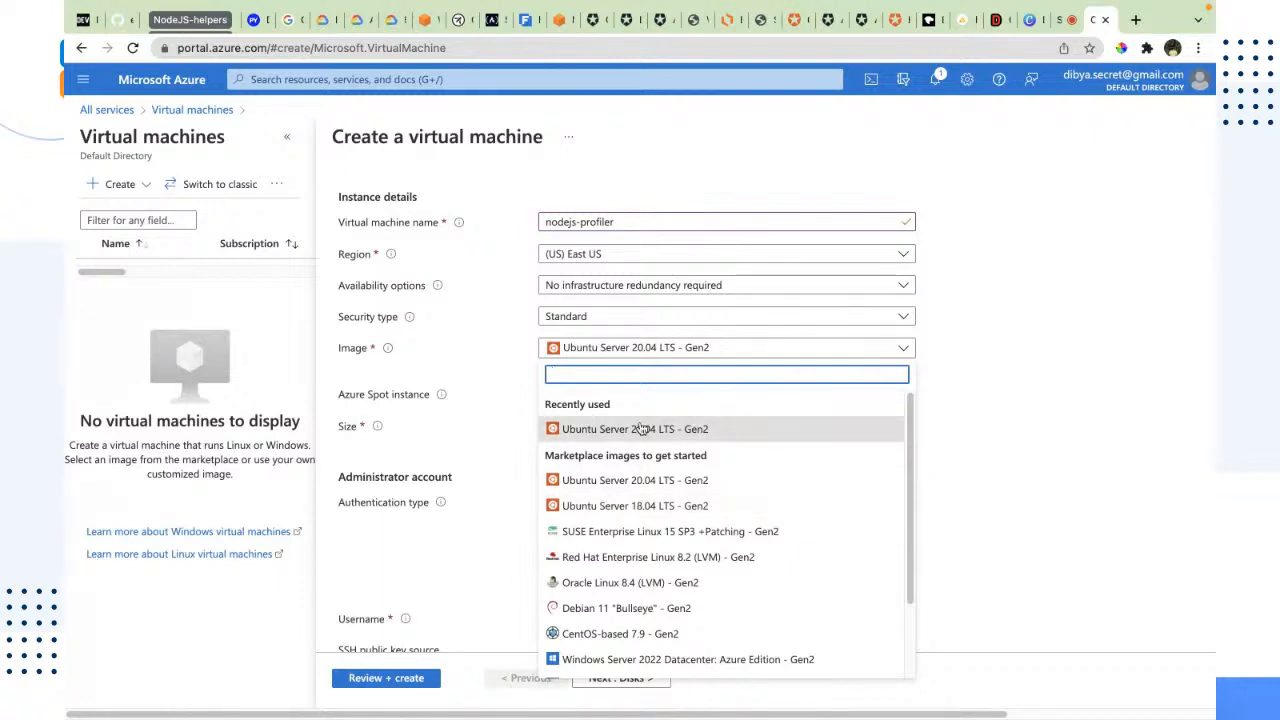
pyautogui.click(642, 428)
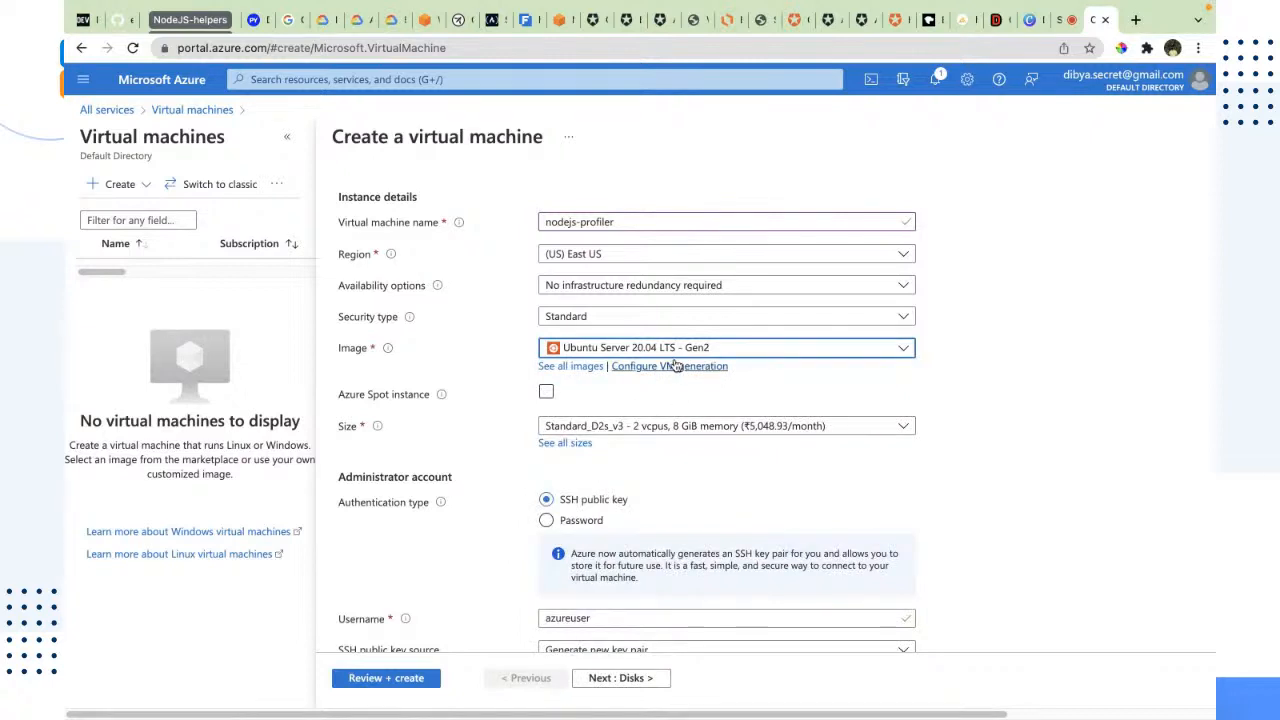
# Step: Highlight the SSH public key authentication type in the administrator account settings
pyautogui.scroll(-2, 619, 397)
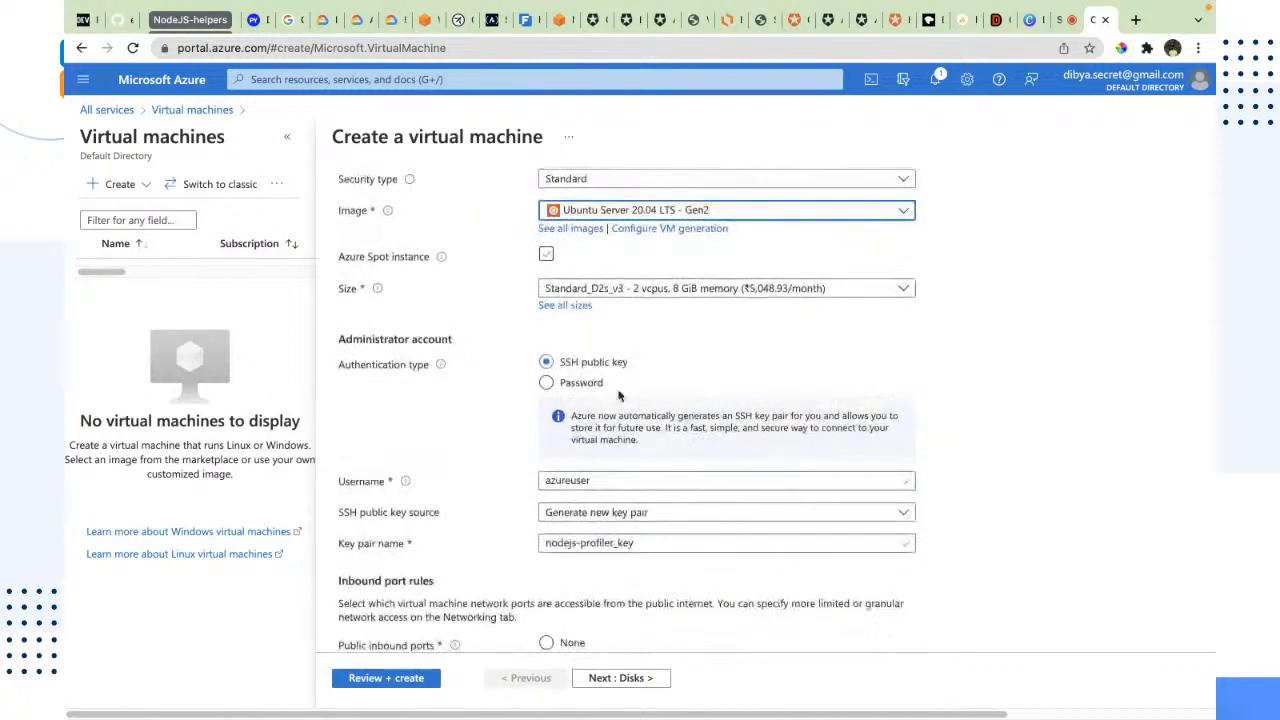
pyautogui.scroll(-1, 440, 340)
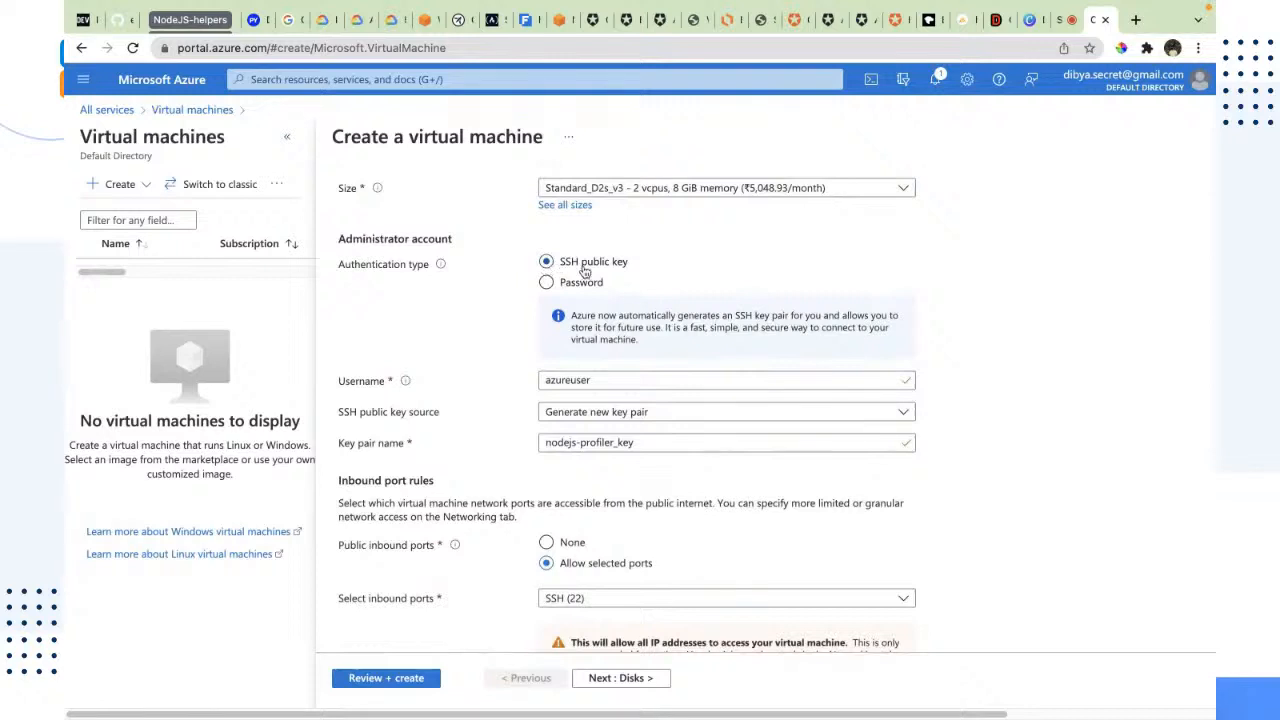
pyautogui.moveTo(656, 266); pyautogui.dragTo(522, 285)
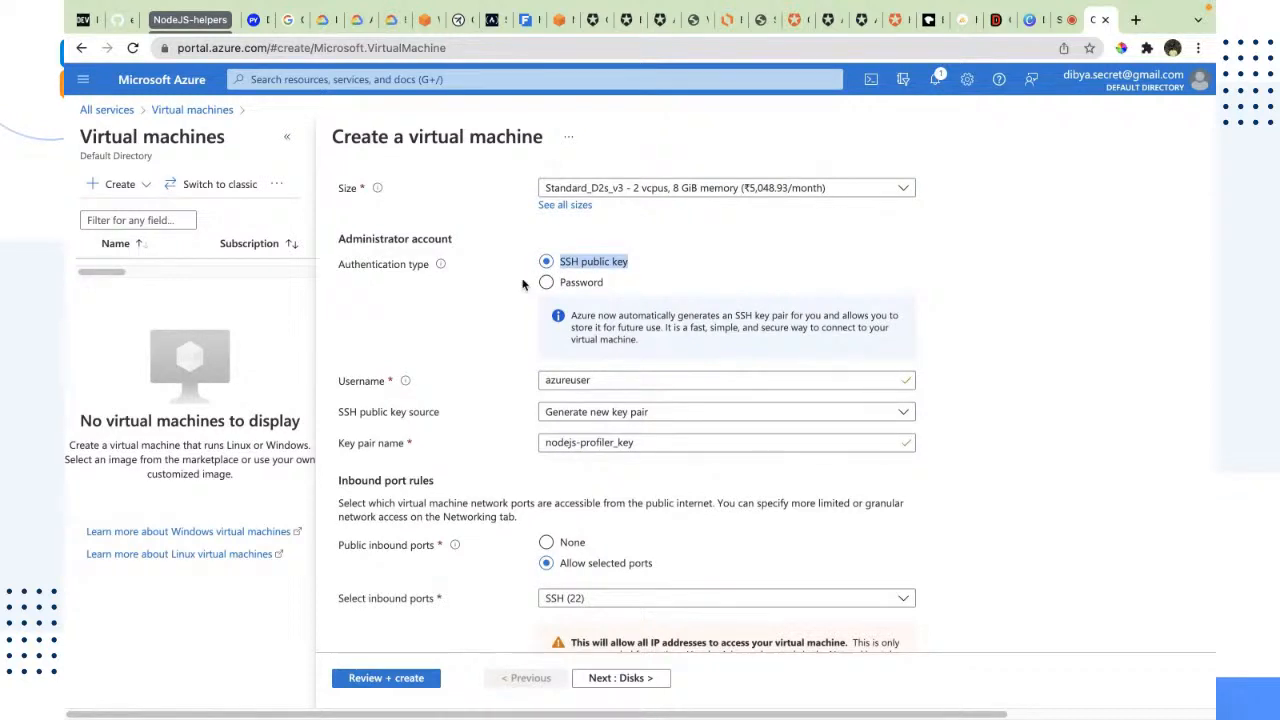
# Step: Replace the administrator account's default username with a personal username, keeping SSH public key authentication
pyautogui.click(722, 254)
pyautogui.moveTo(645, 277); pyautogui.dragTo(443, 240)
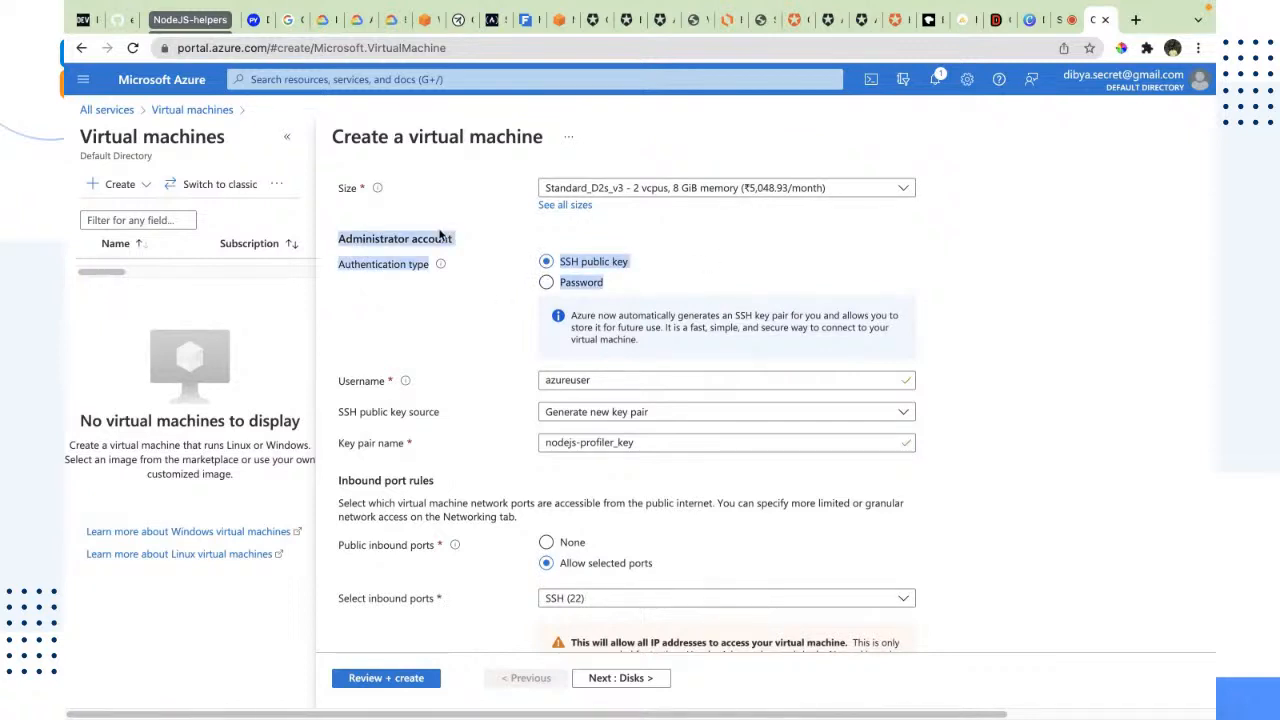
pyautogui.scroll(-2, 538, 400)
pyautogui.doubleClick(560, 292)
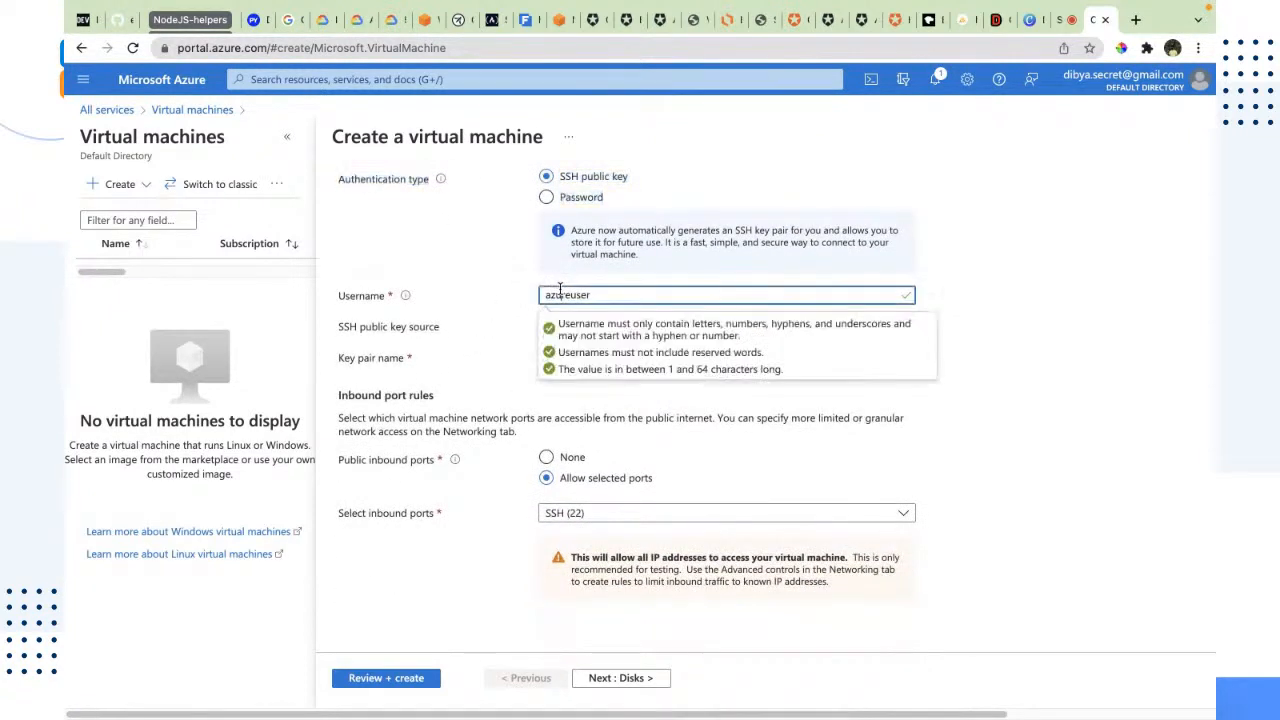
pyautogui.write('dibyas')
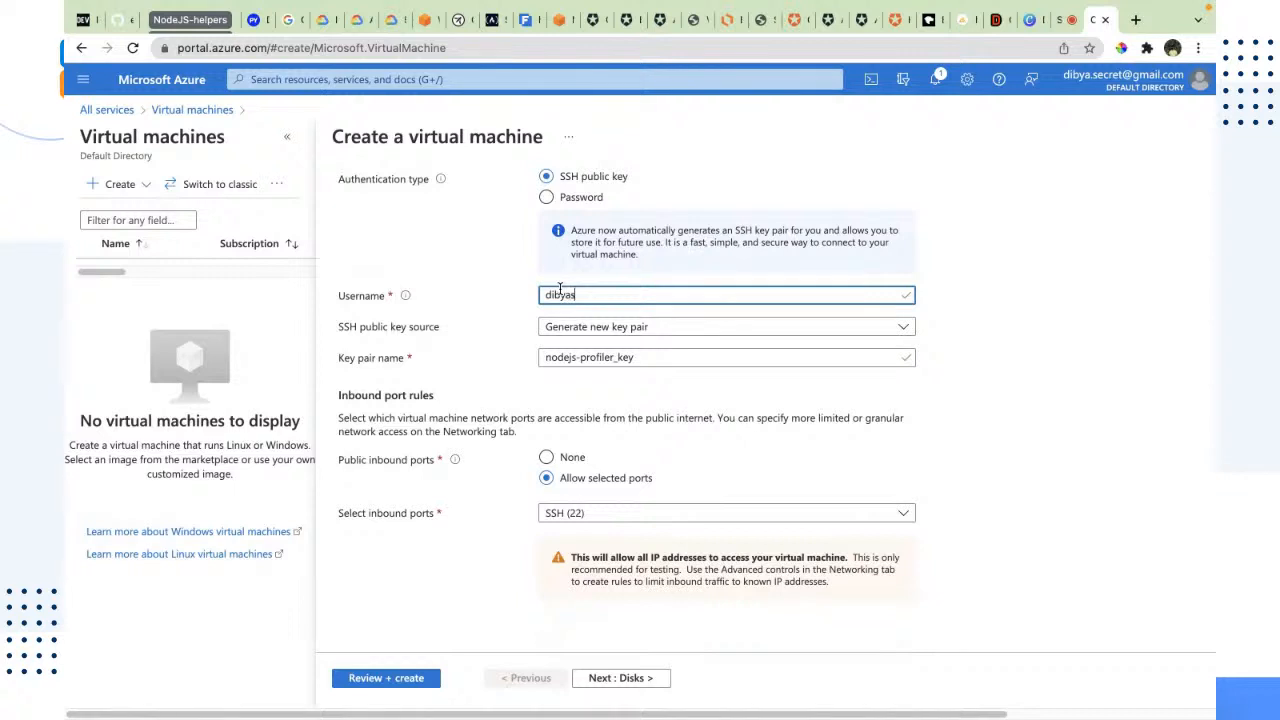
pyautogui.write('om')
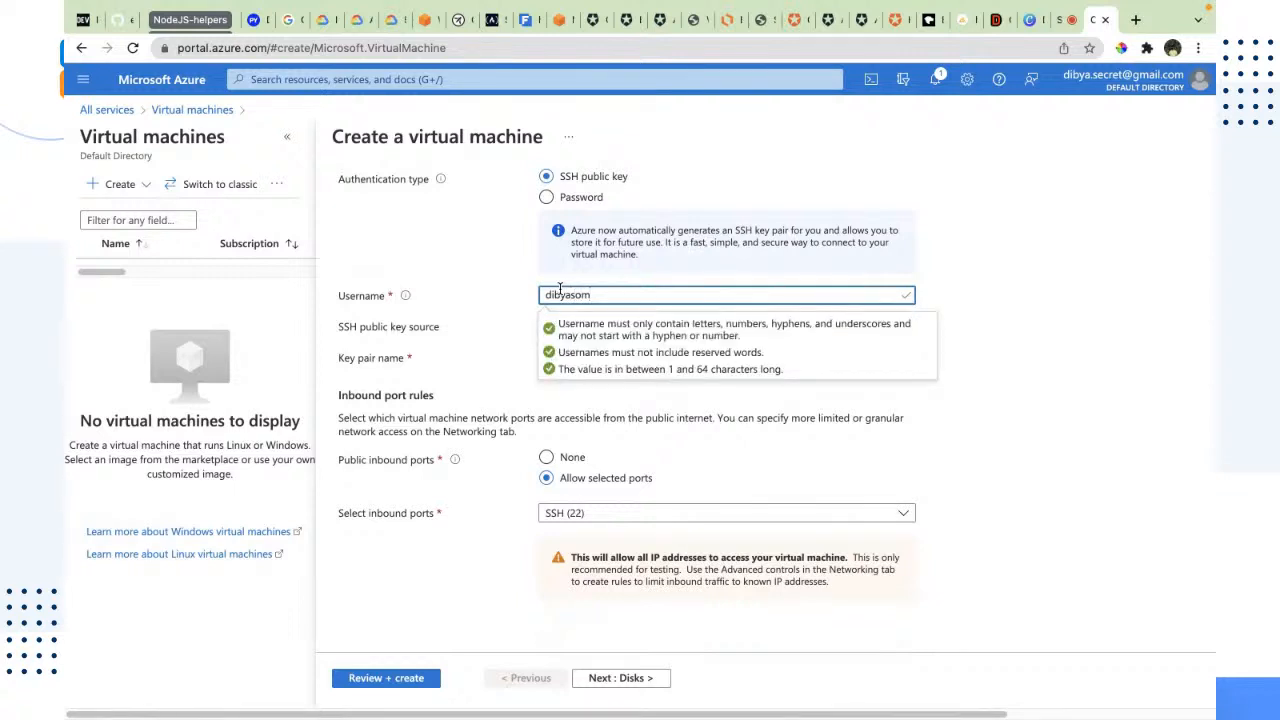
pyautogui.click(988, 265)
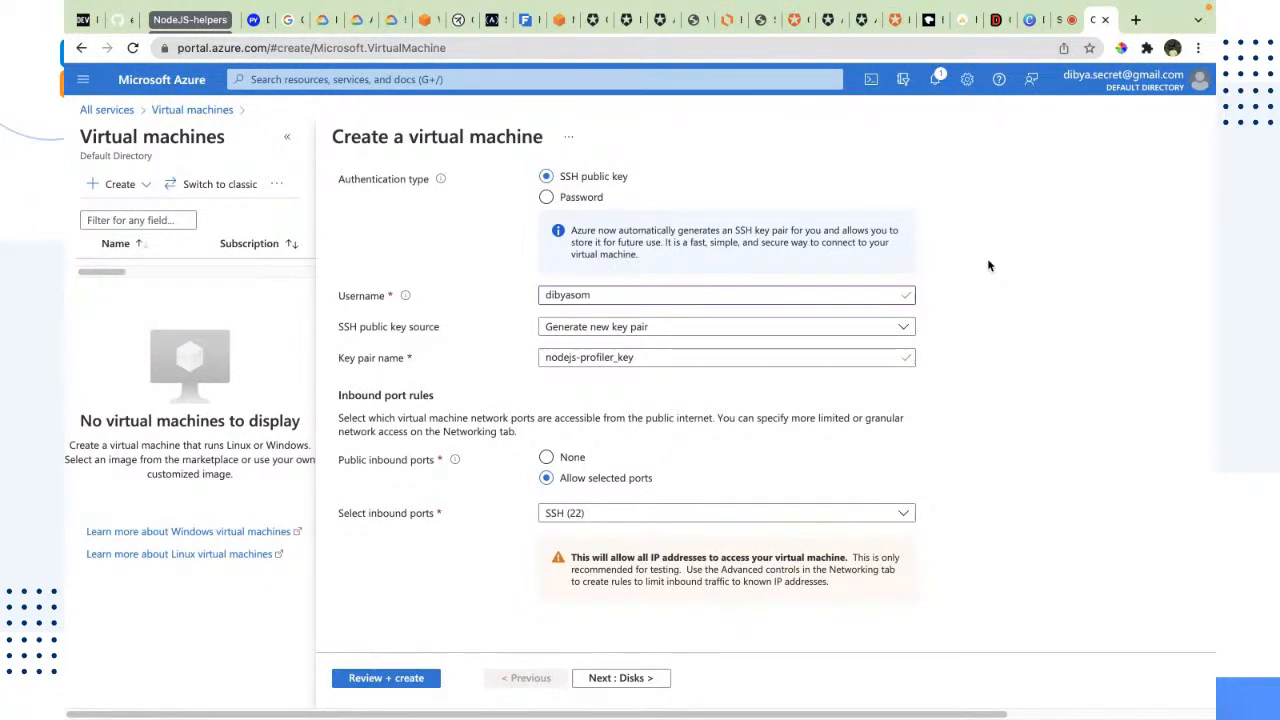
# Step: Review the chosen operating system image and the administrator username in the virtual machine's basic settings
pyautogui.scroll(3, 987, 258)
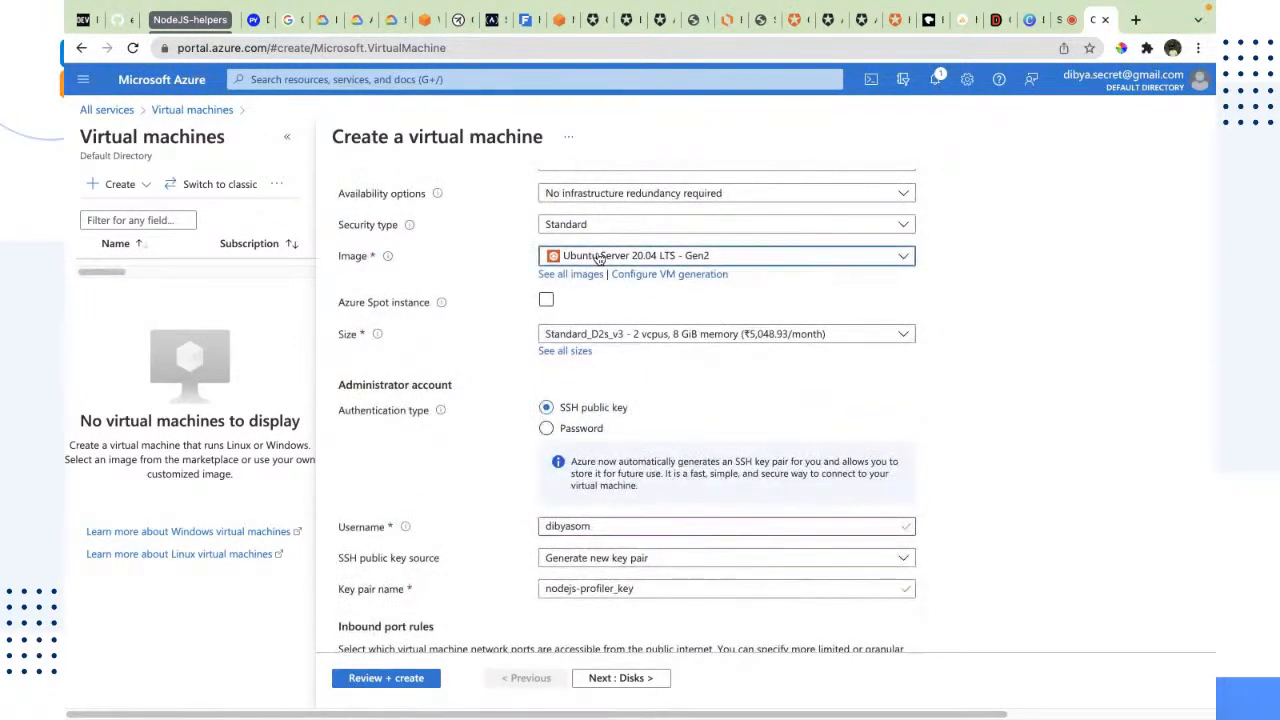
pyautogui.click(600, 258)
pyautogui.click(1058, 347)
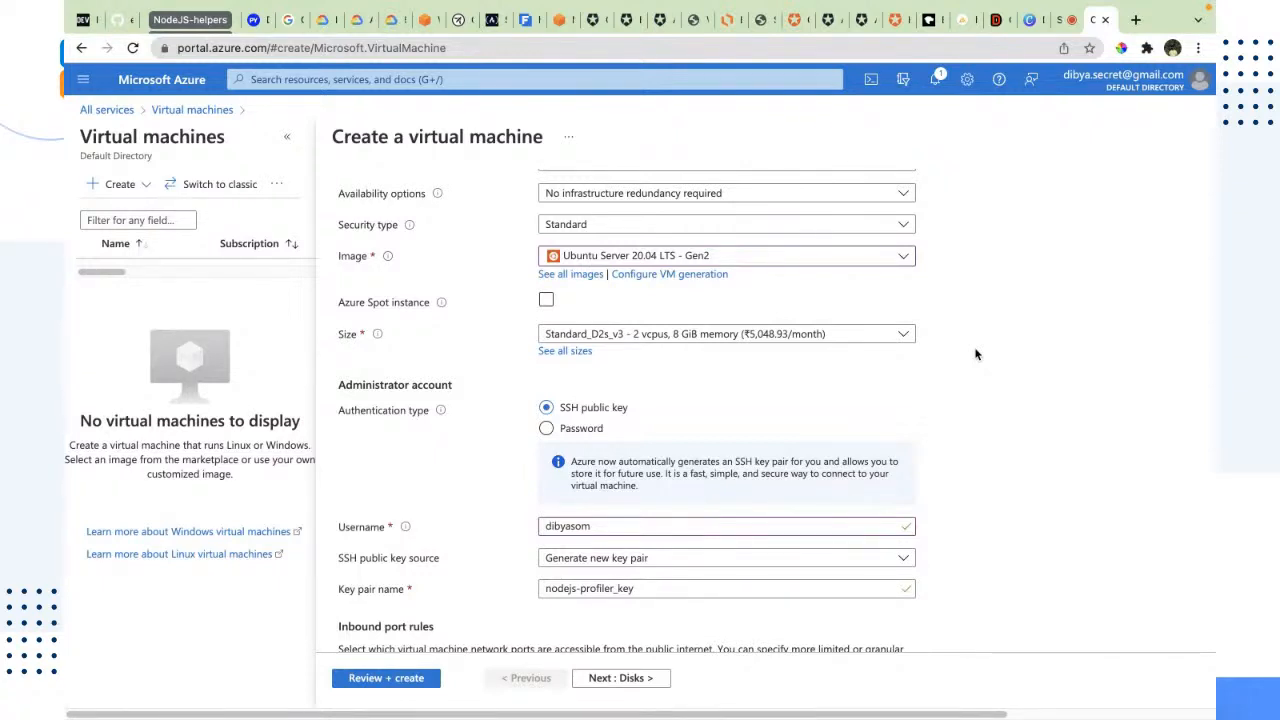
pyautogui.scroll(-1, 960, 360)
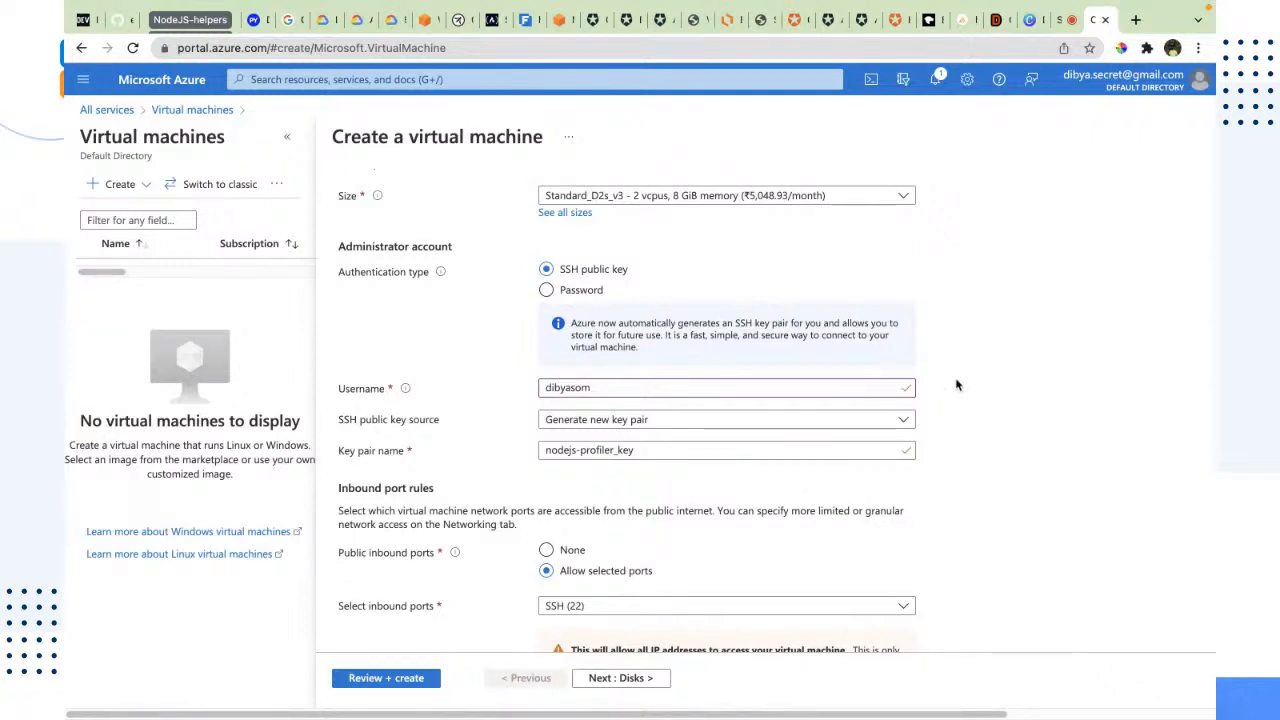
pyautogui.scroll(1, 956, 385)
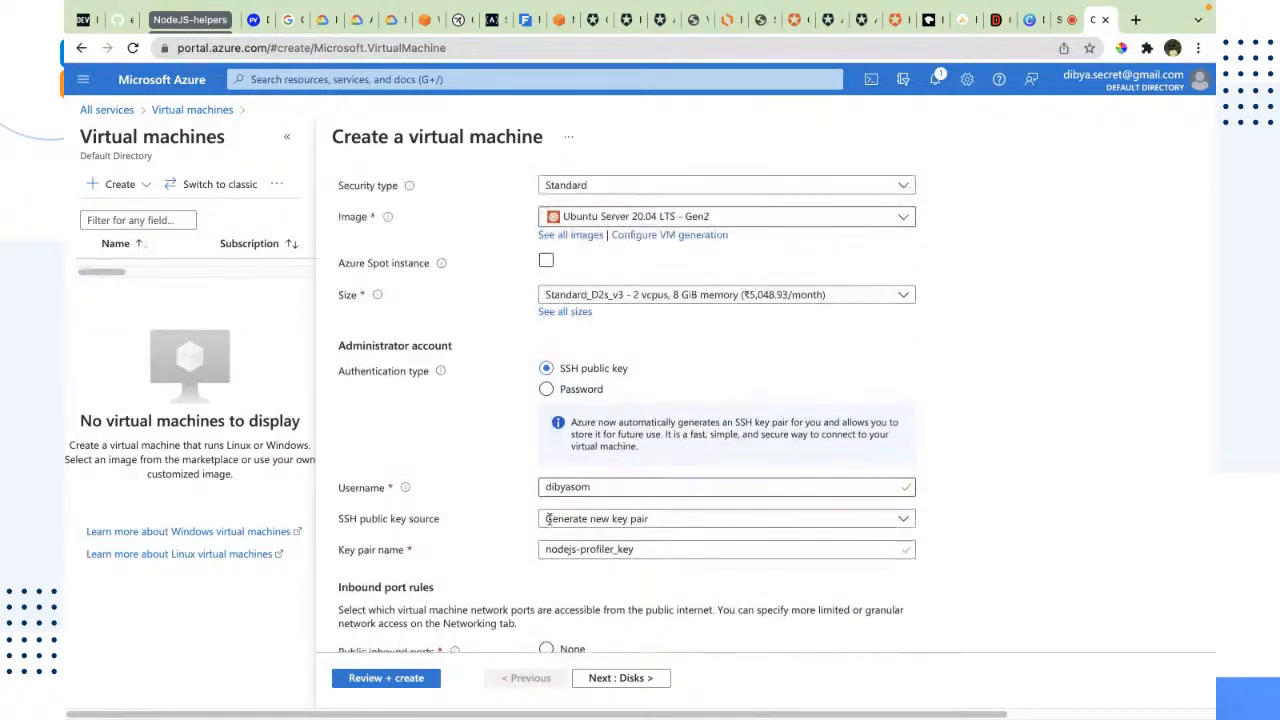
pyautogui.doubleClick(581, 486)
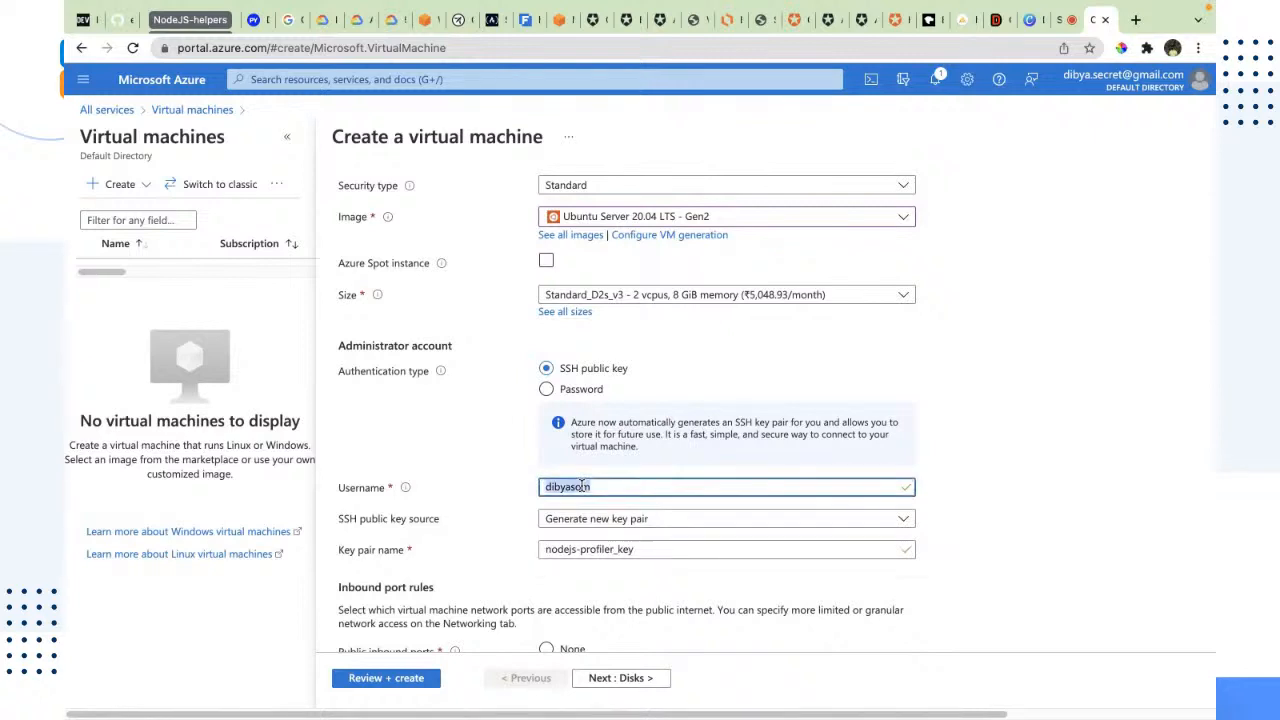
pyautogui.click(446, 432)
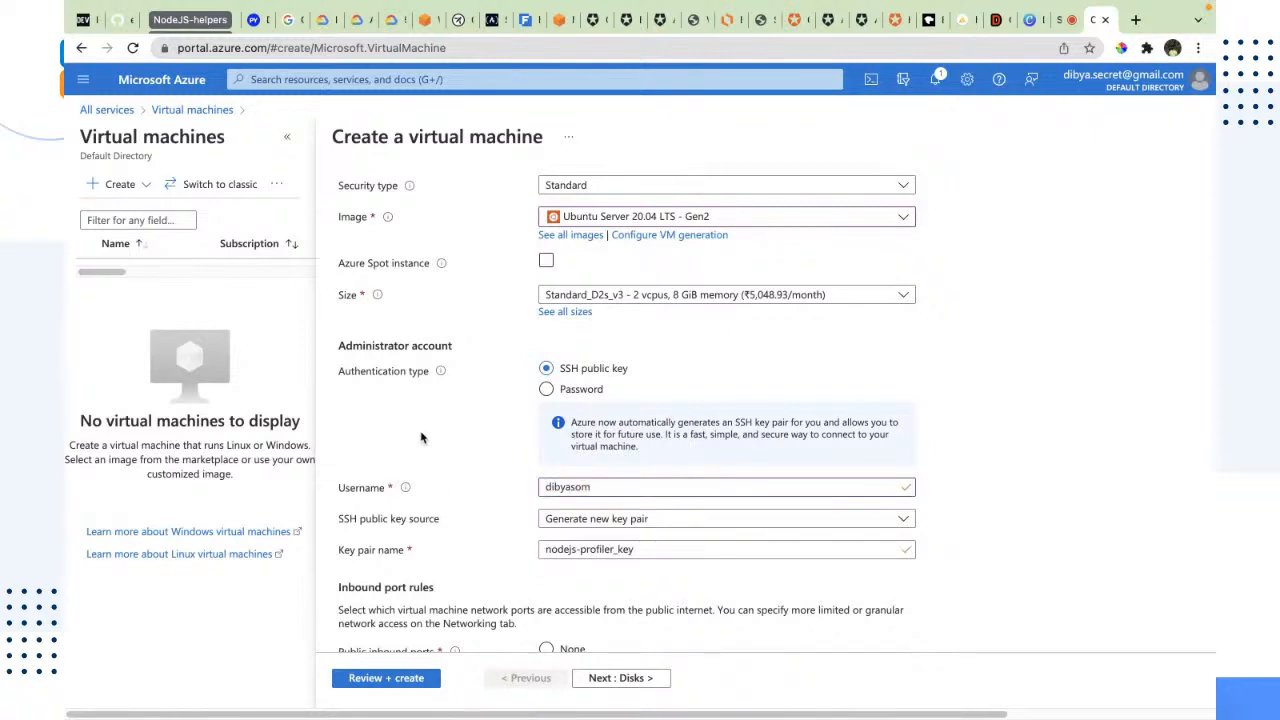
# Step: Choose Generate new key pair as the SSH public key source and check the key pair name
pyautogui.scroll(-3, 466, 518)
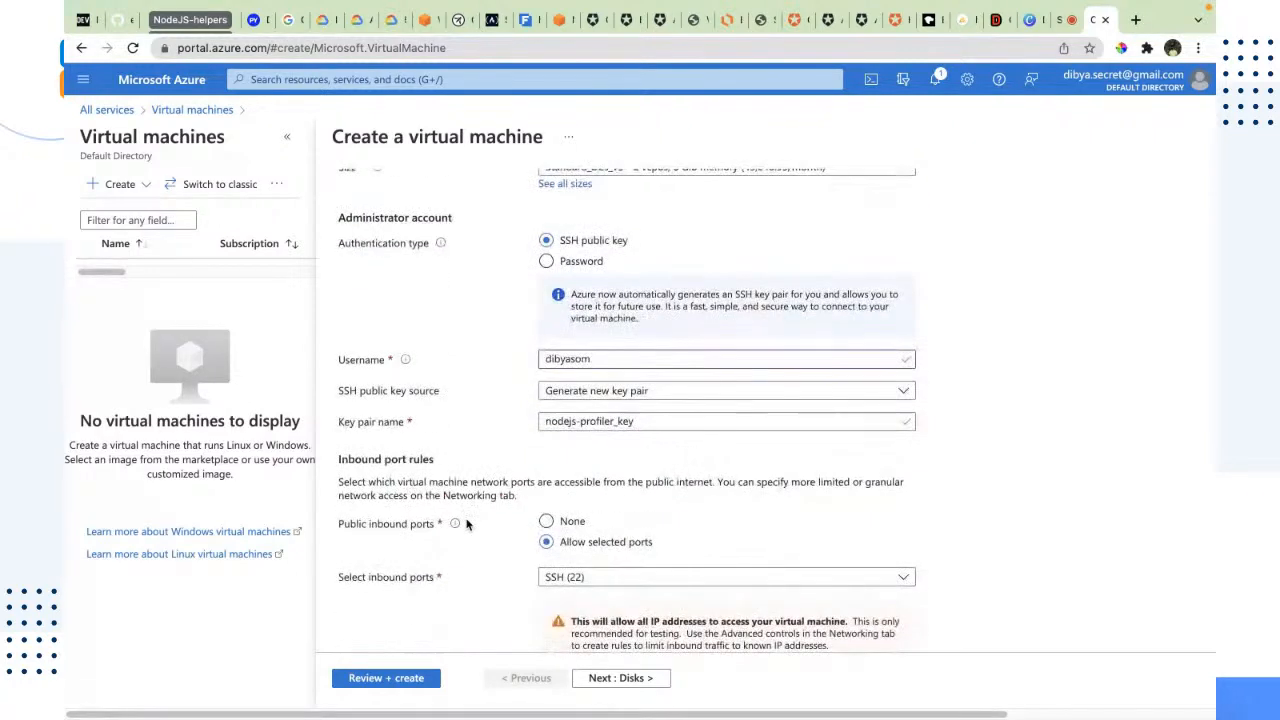
pyautogui.click(738, 399)
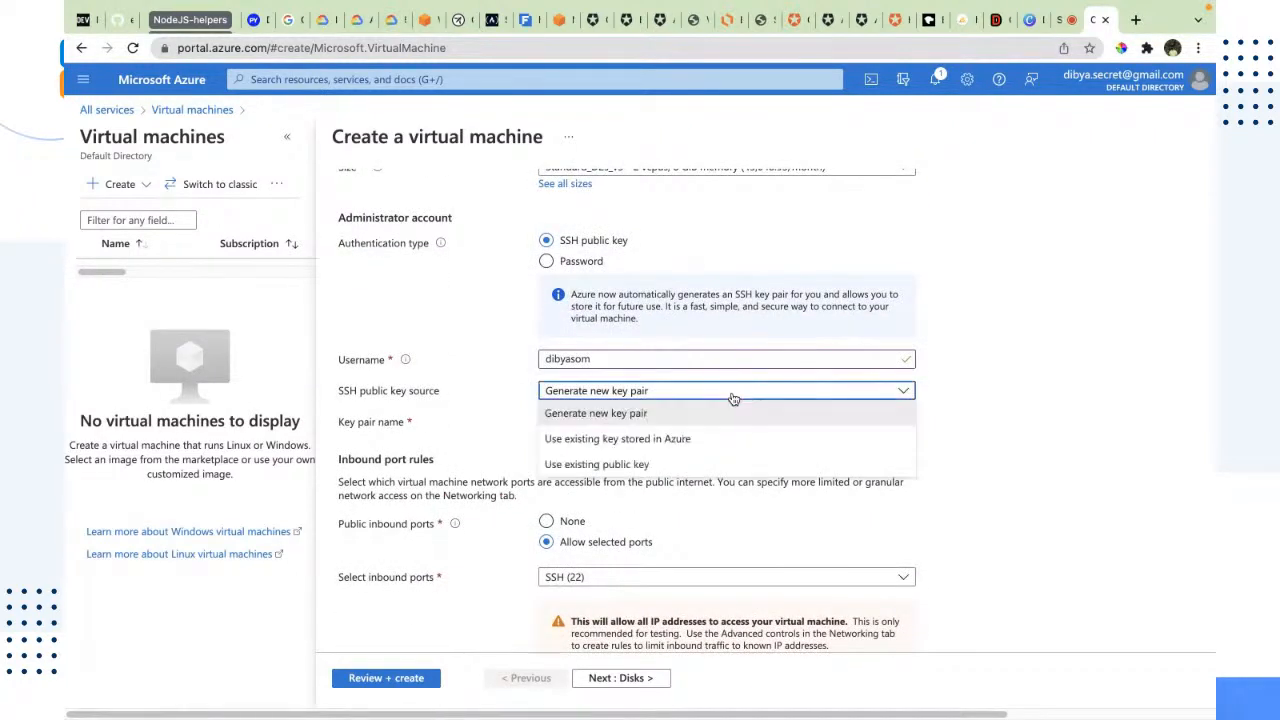
pyautogui.click(590, 413)
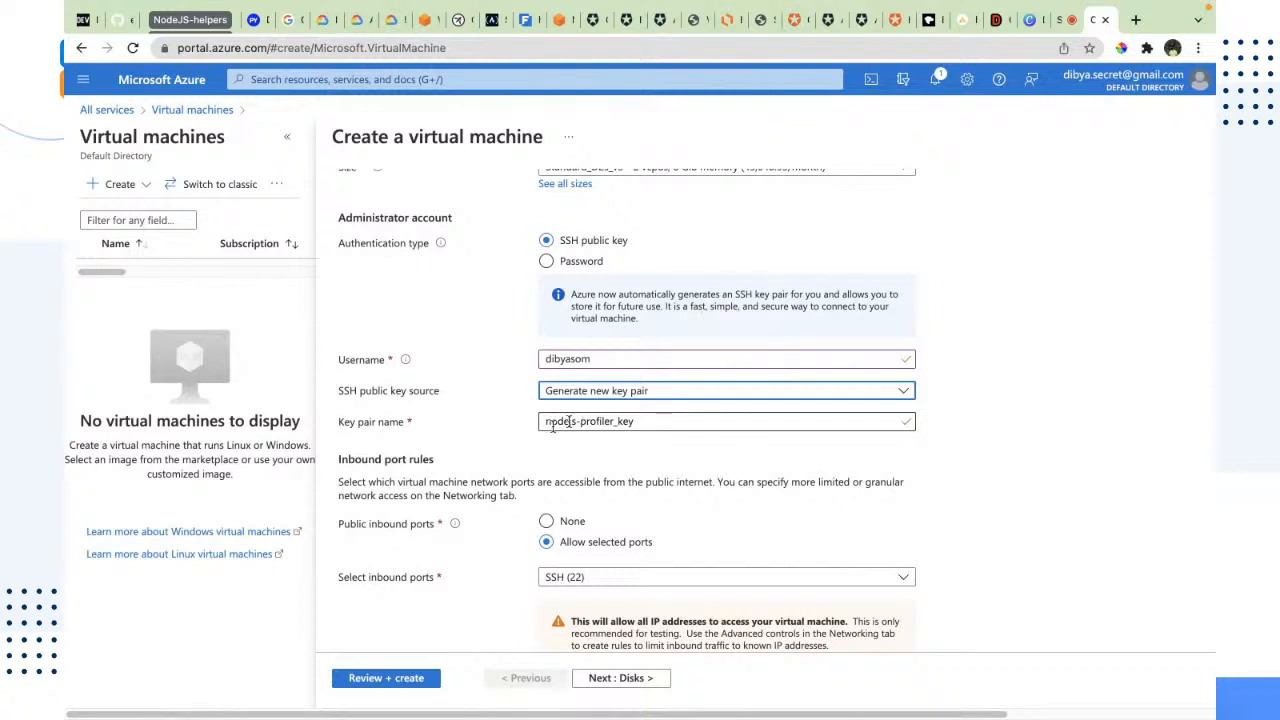
pyautogui.tripleClick(559, 427)
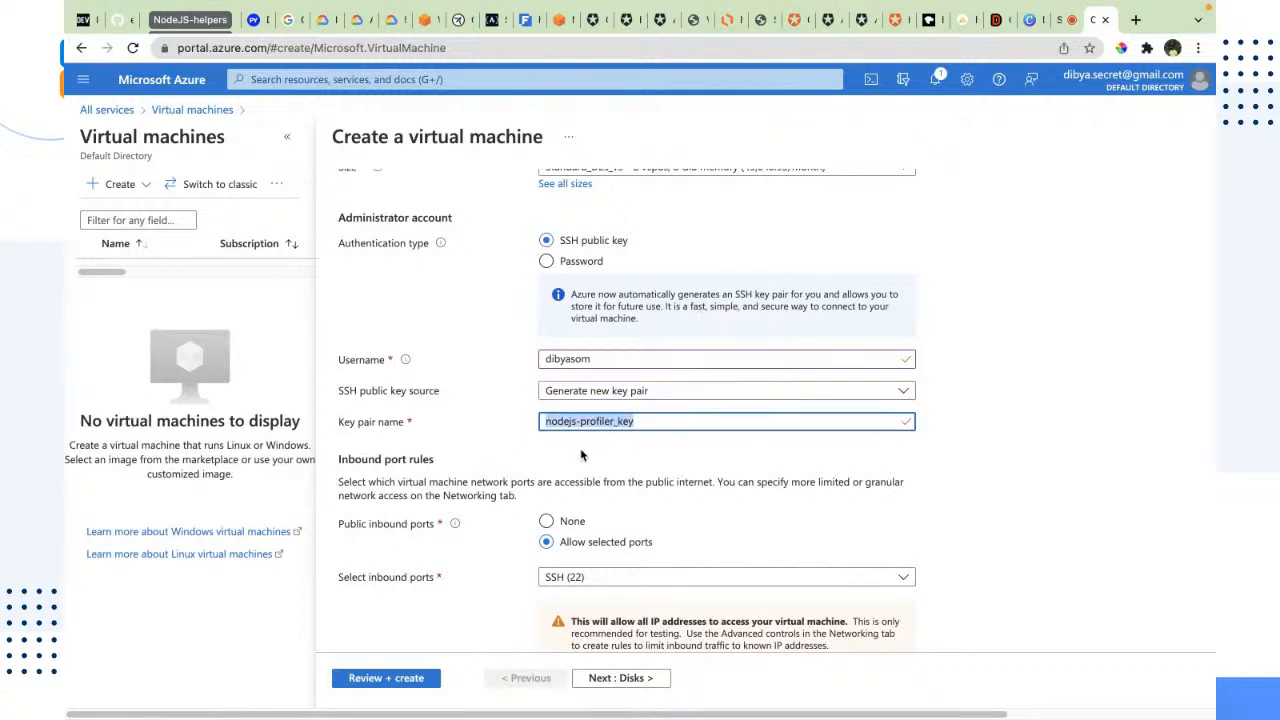
pyautogui.click(641, 441)
# Step: Allow HTTP (80) and HTTPS (443) as public inbound ports in addition to SSH (22)
pyautogui.scroll(-1, 641, 441)
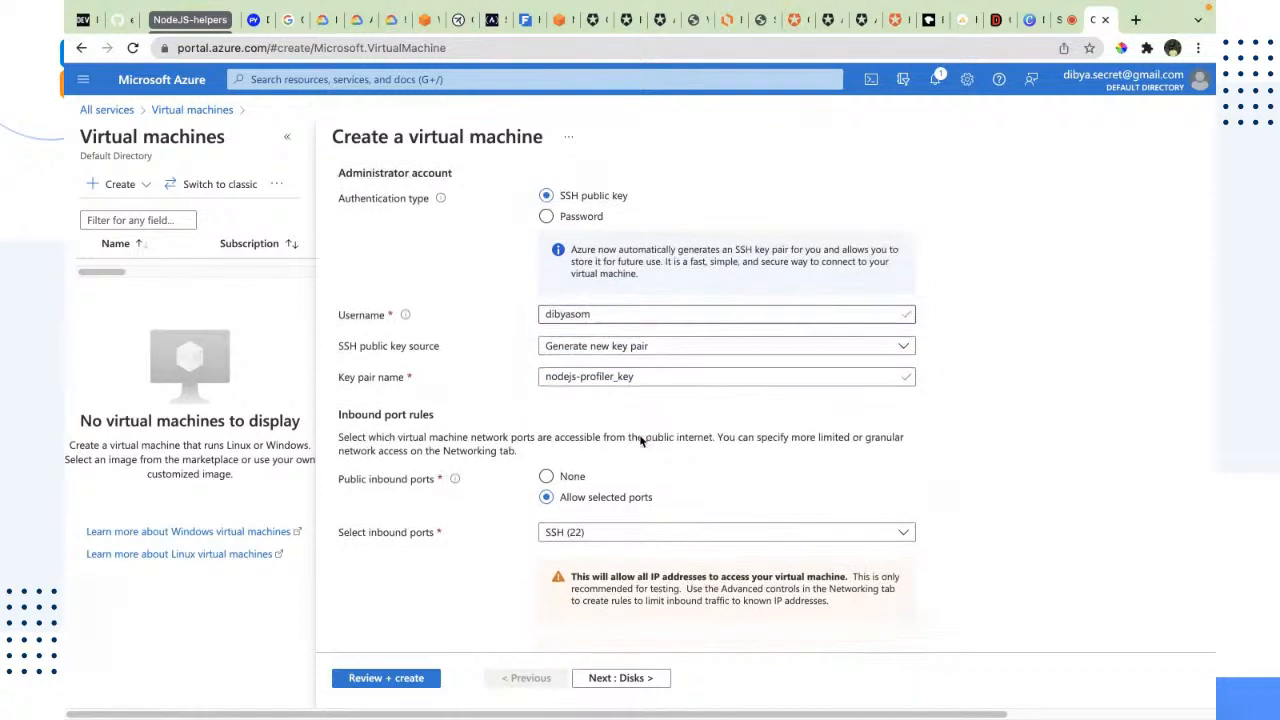
pyautogui.click(650, 522)
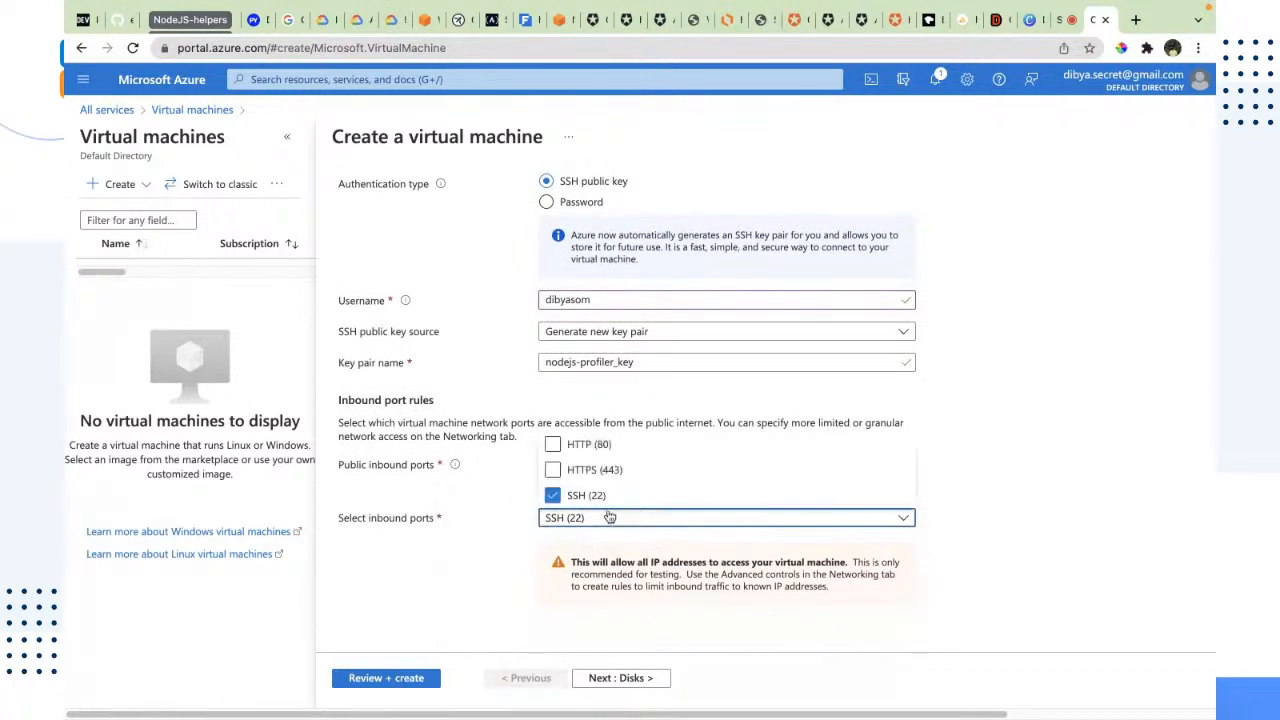
pyautogui.click(586, 469)
pyautogui.click(549, 416)
pyautogui.click(586, 517)
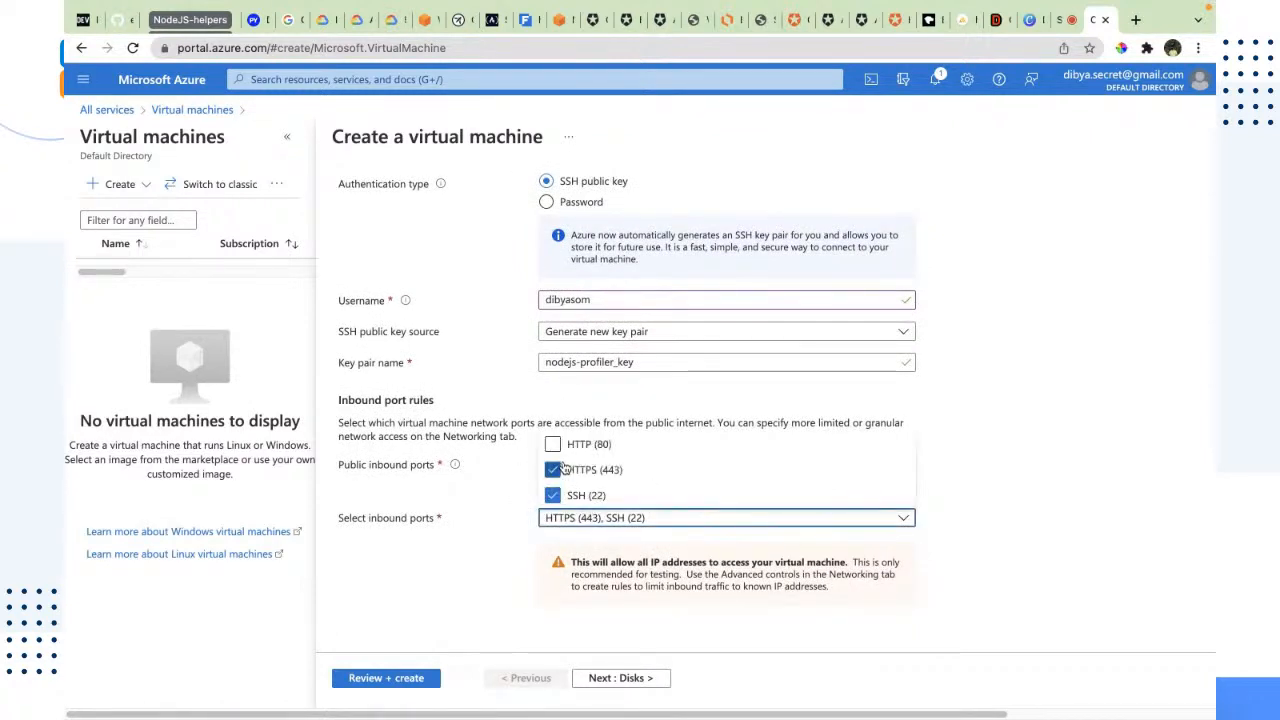
pyautogui.click(555, 444)
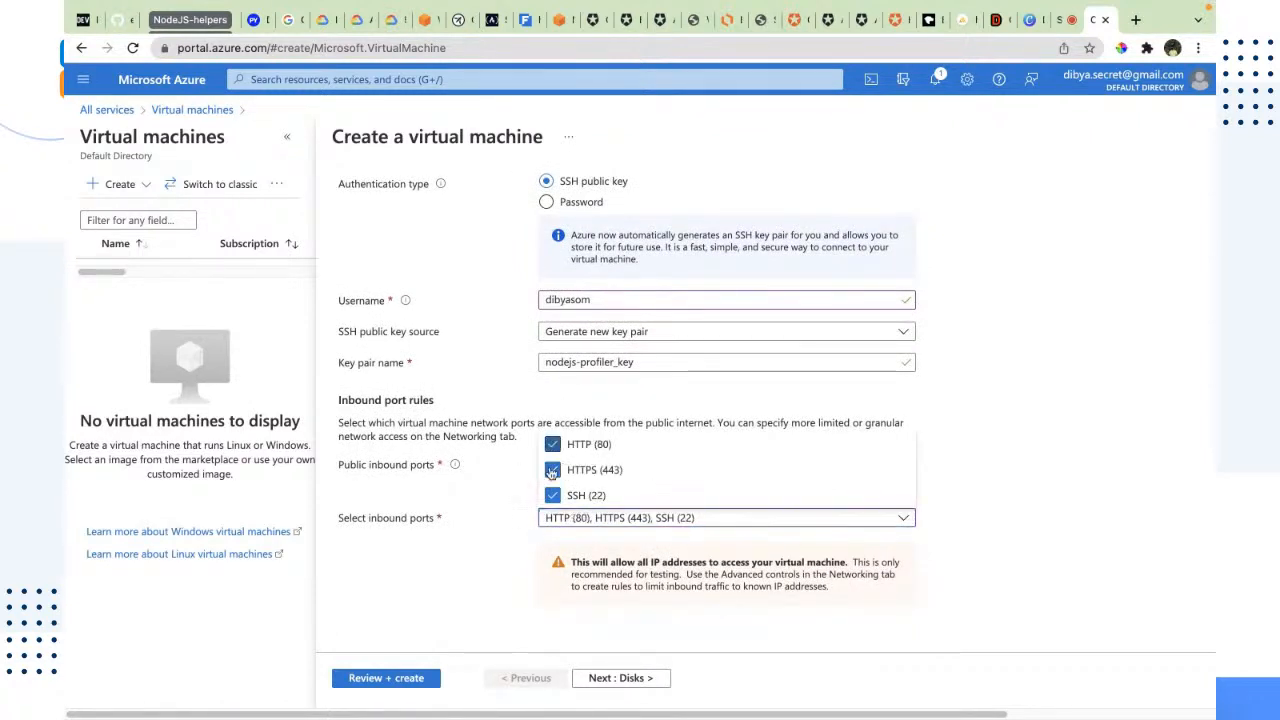
pyautogui.click(398, 550)
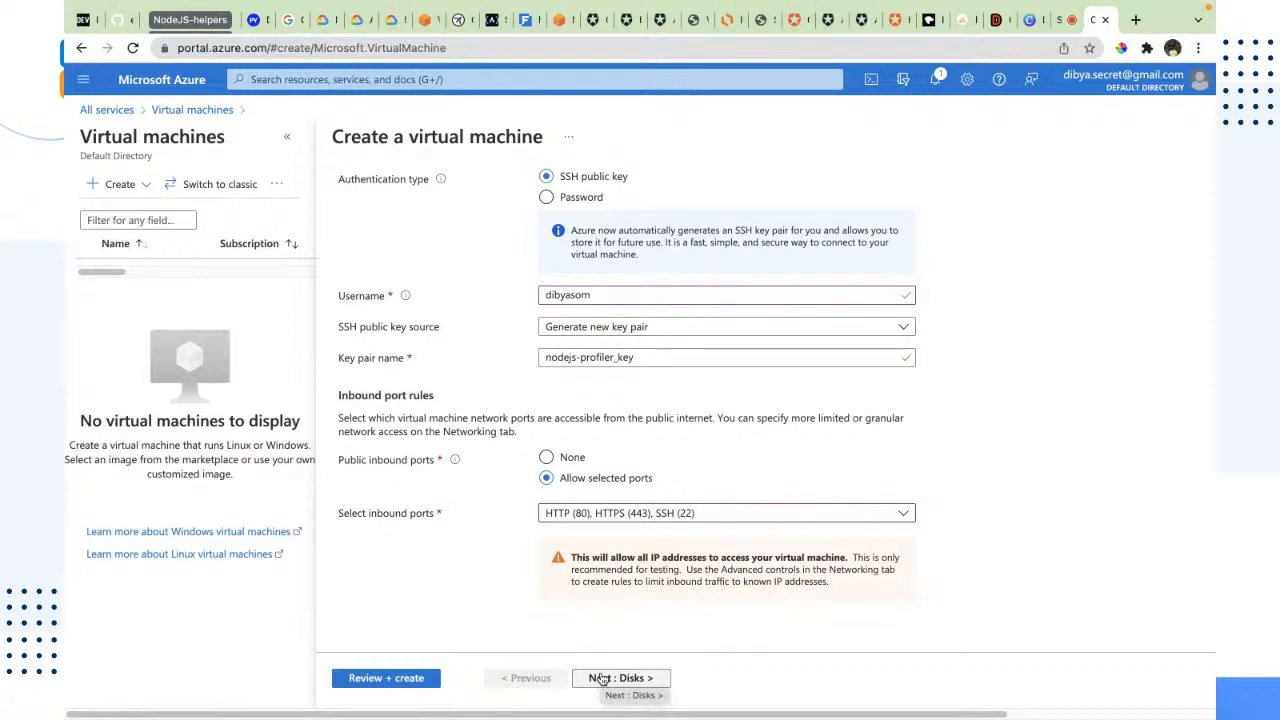
# Step: Continue to the disk settings and look through the available OS disk types and encryption types
pyautogui.click(601, 679)
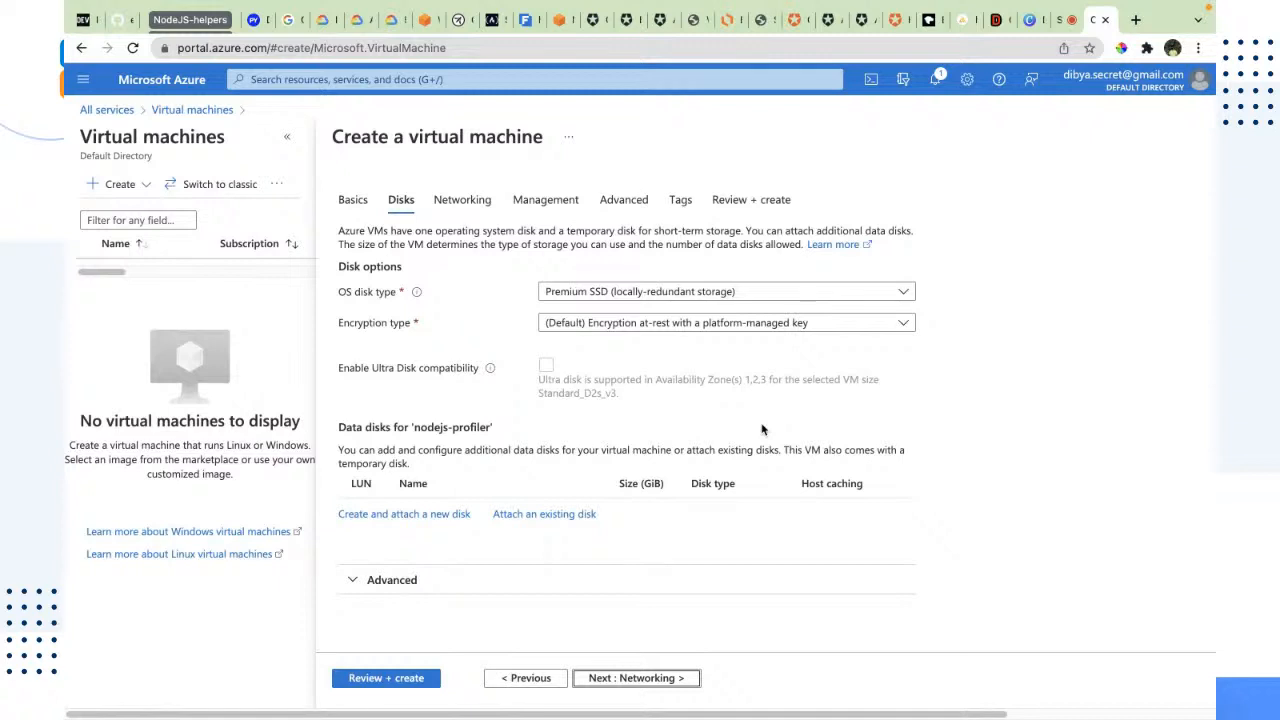
pyautogui.click(716, 291)
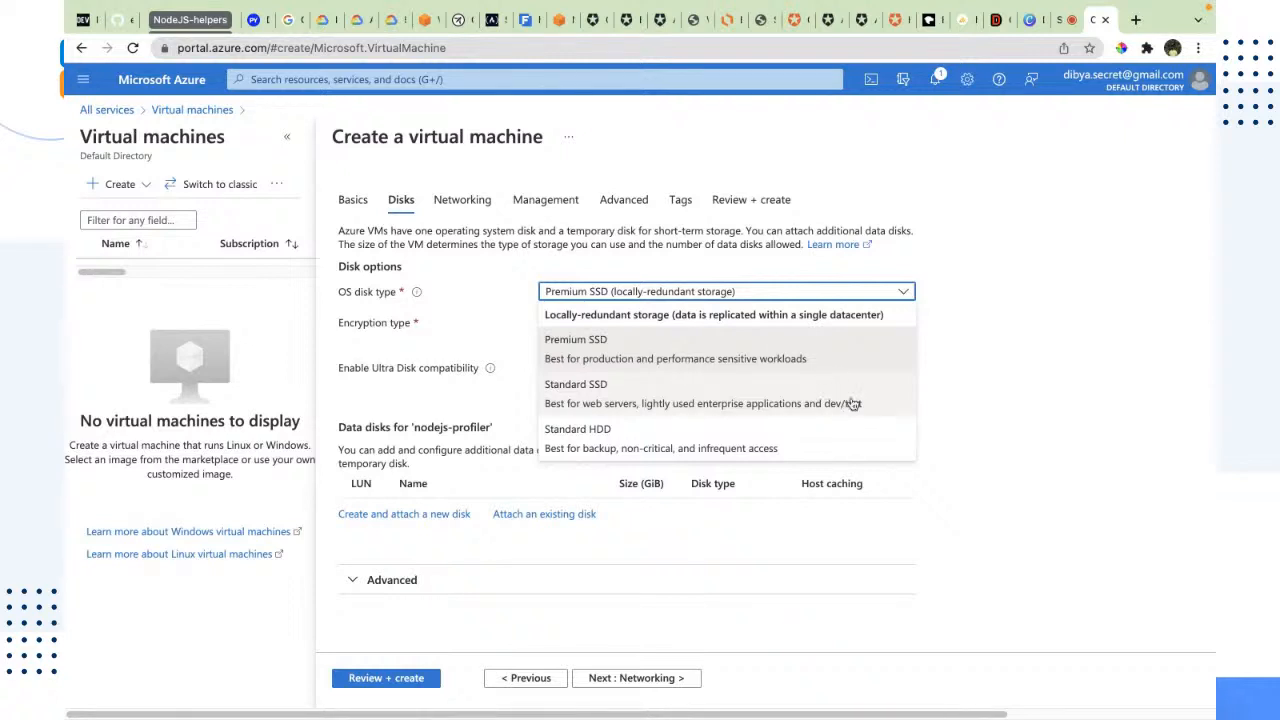
pyautogui.click(932, 374)
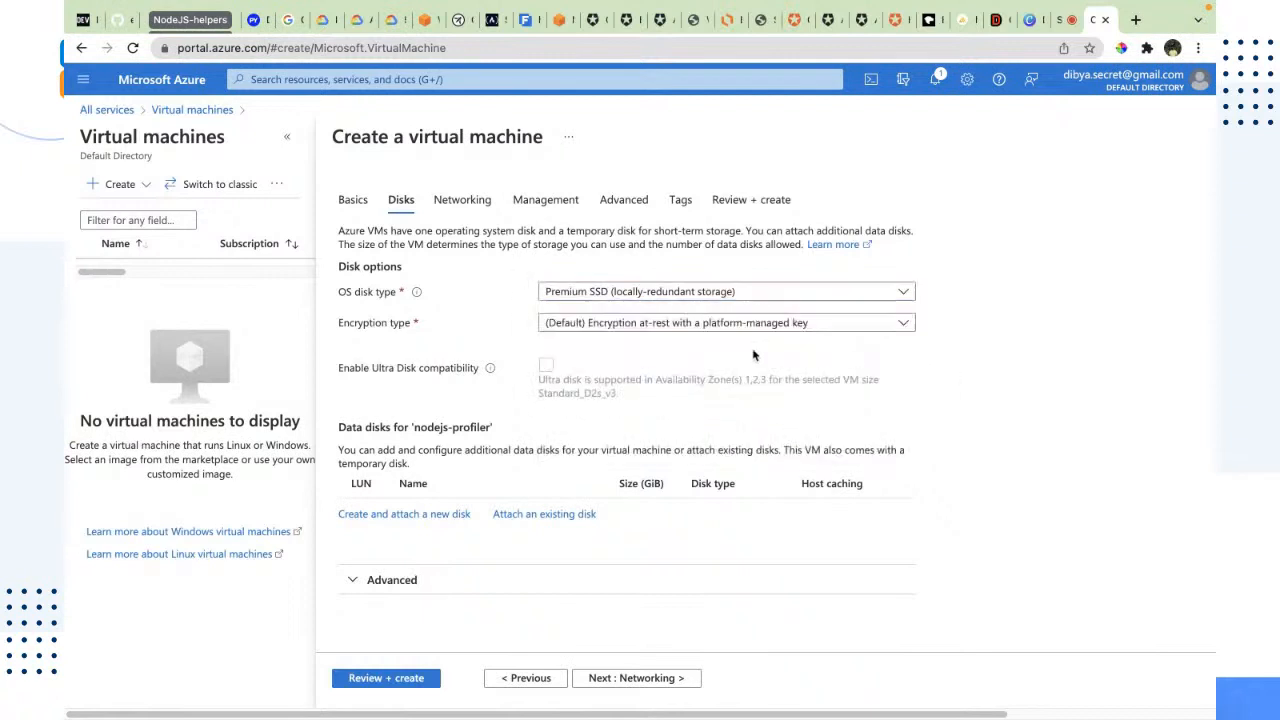
pyautogui.click(636, 324)
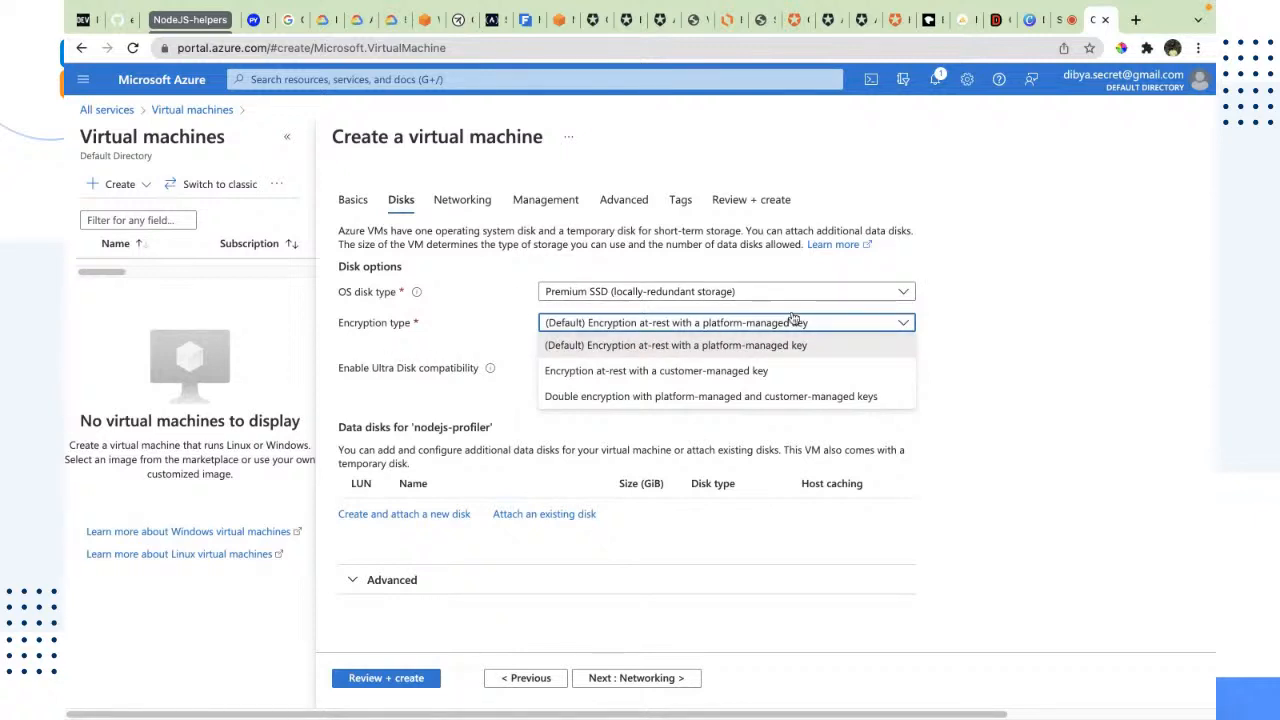
pyautogui.click(934, 359)
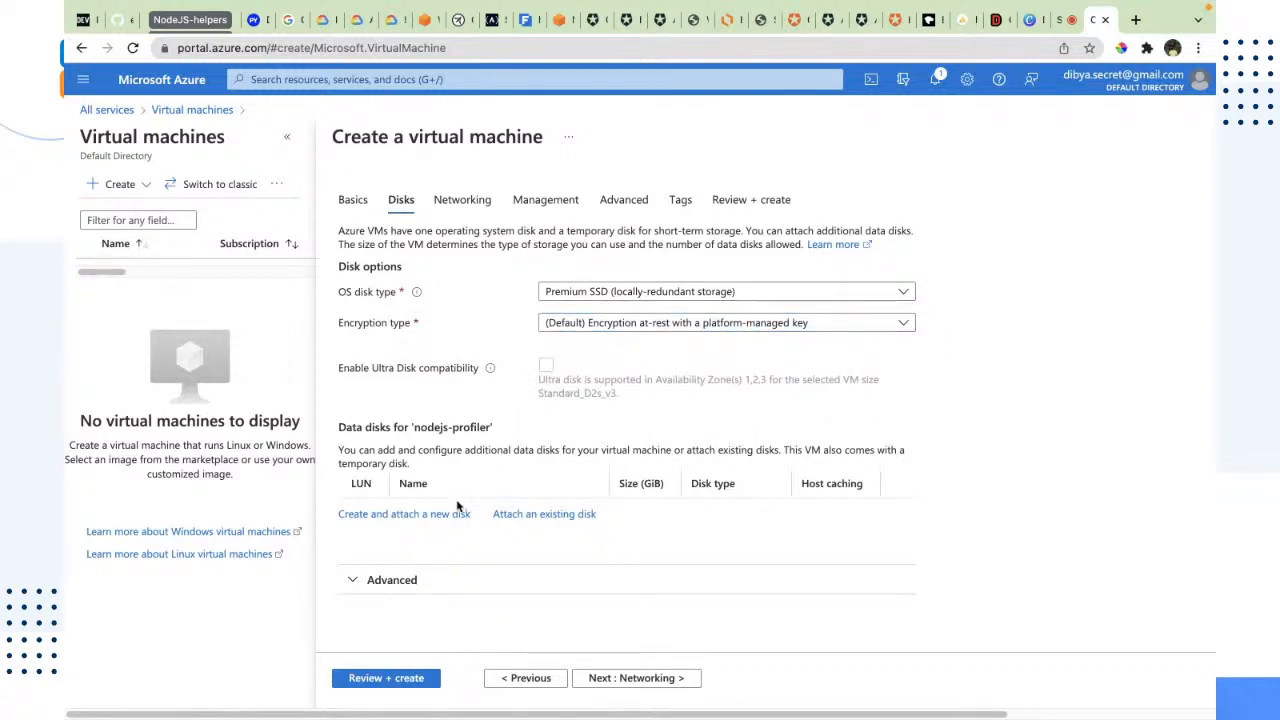
# Step: Continue to the networking settings and add RDP (3389) to the allowed public inbound ports
pyautogui.click(636, 679)
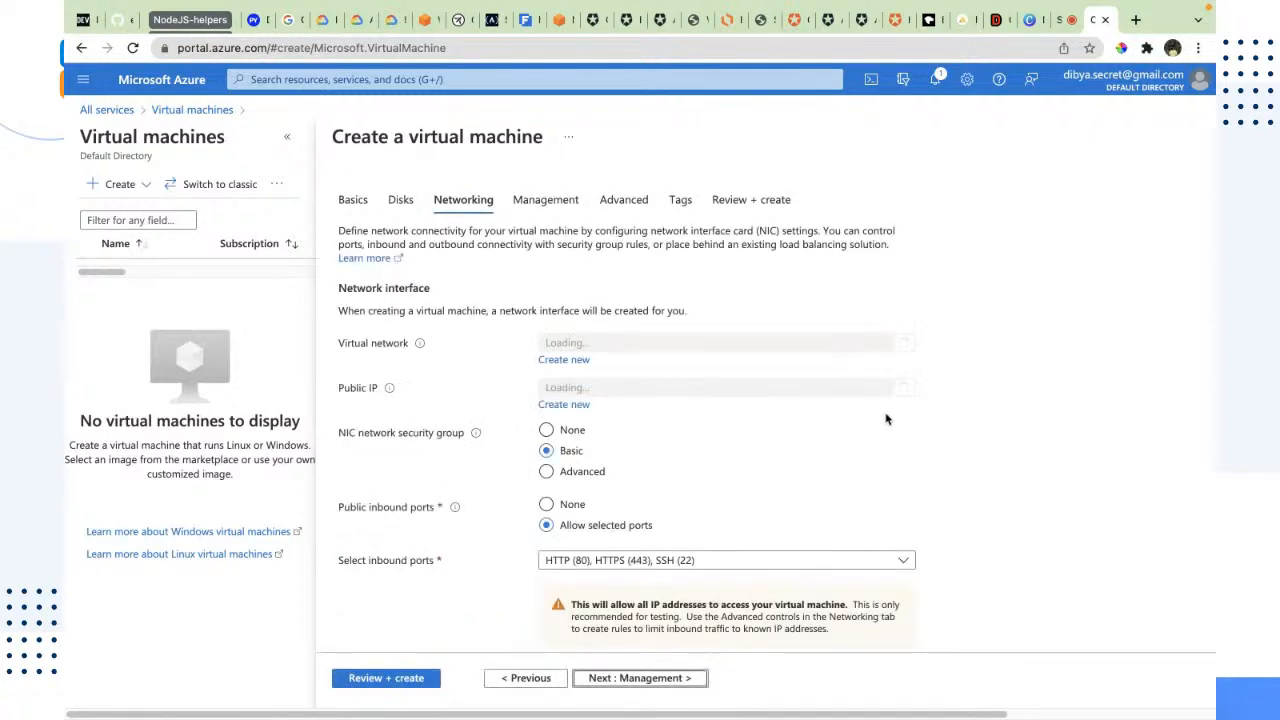
pyautogui.scroll(-2, 760, 491)
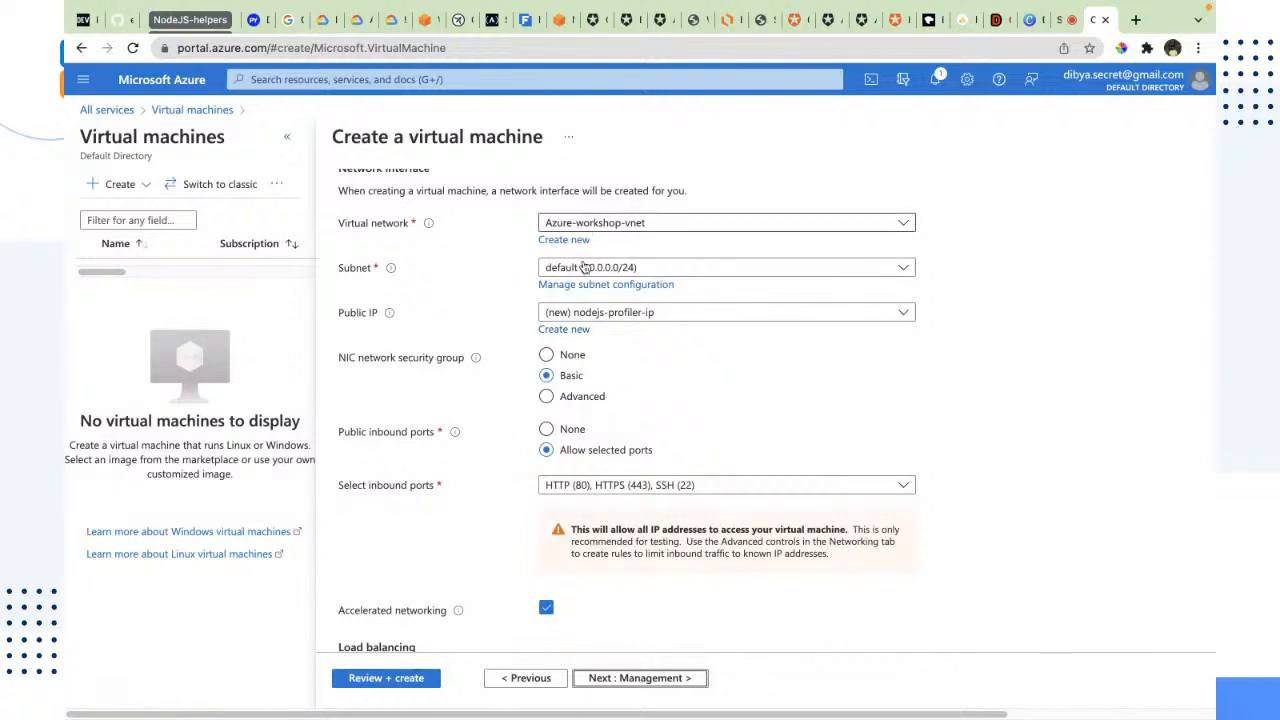
pyautogui.click(790, 485)
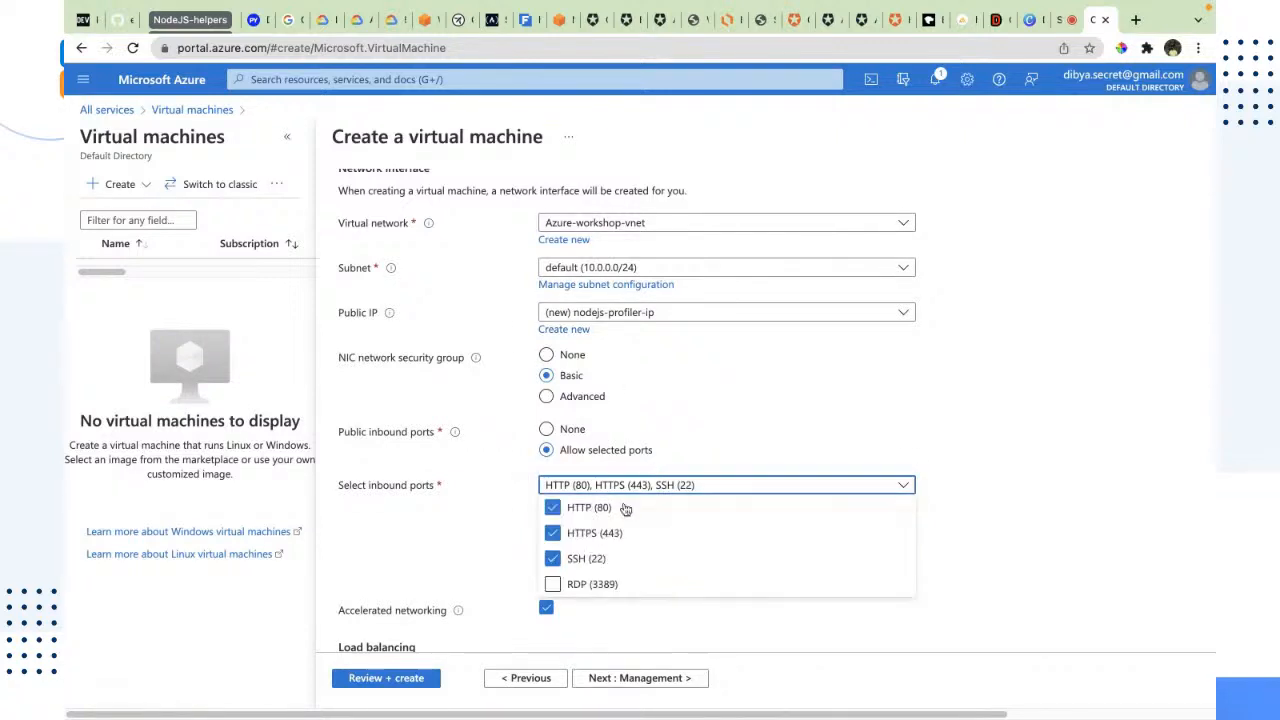
pyautogui.click(592, 584)
pyautogui.click(1168, 388)
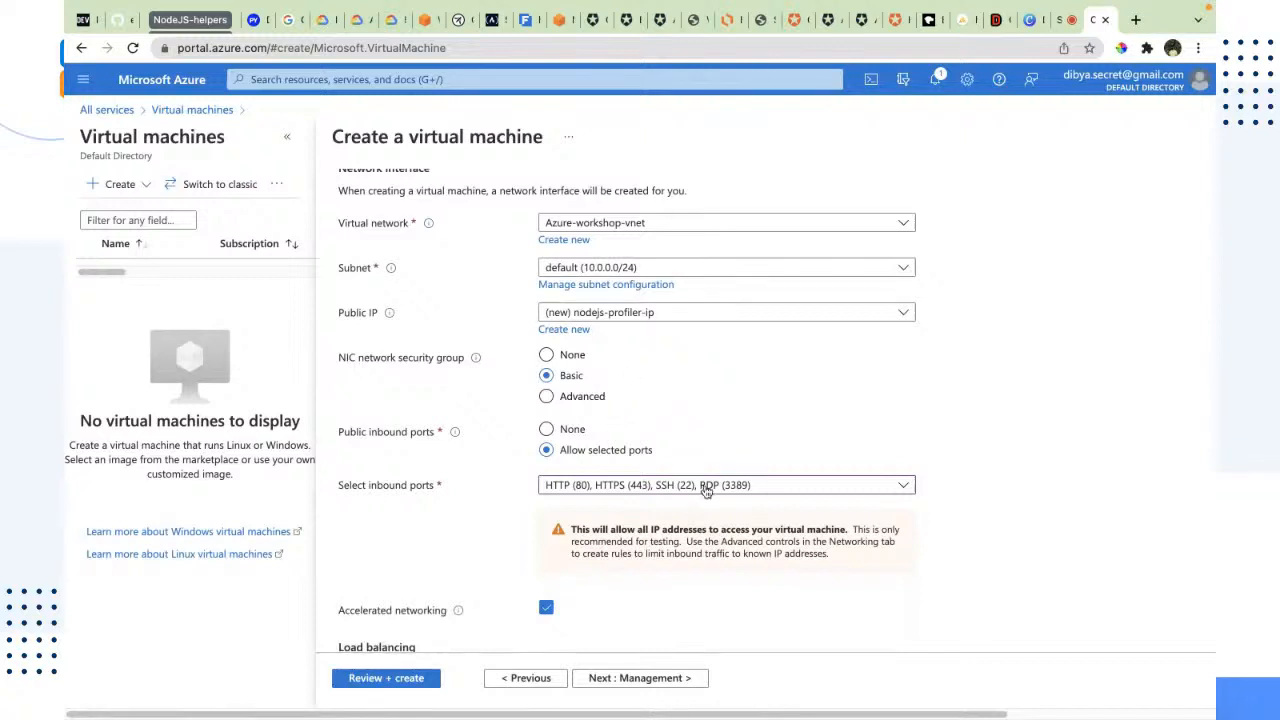
pyautogui.scroll(2, 700, 480)
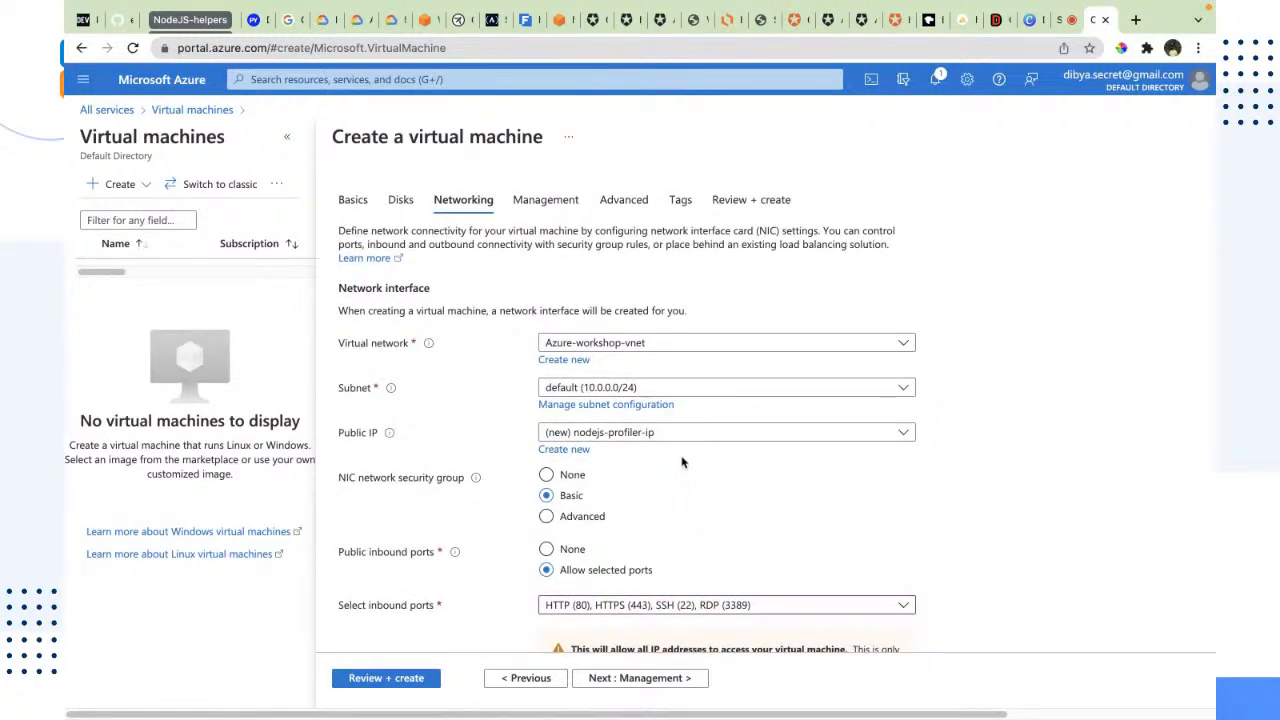
pyautogui.scroll(-2, 680, 462)
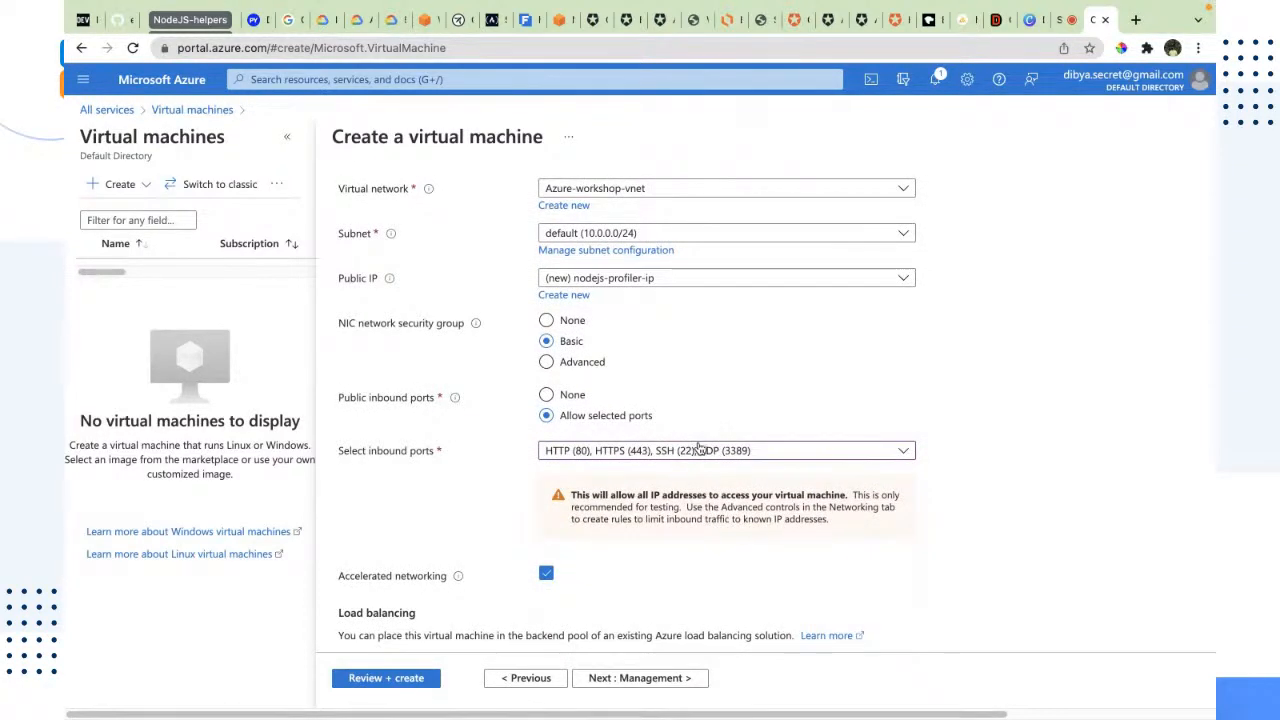
pyautogui.scroll(-1, 688, 519)
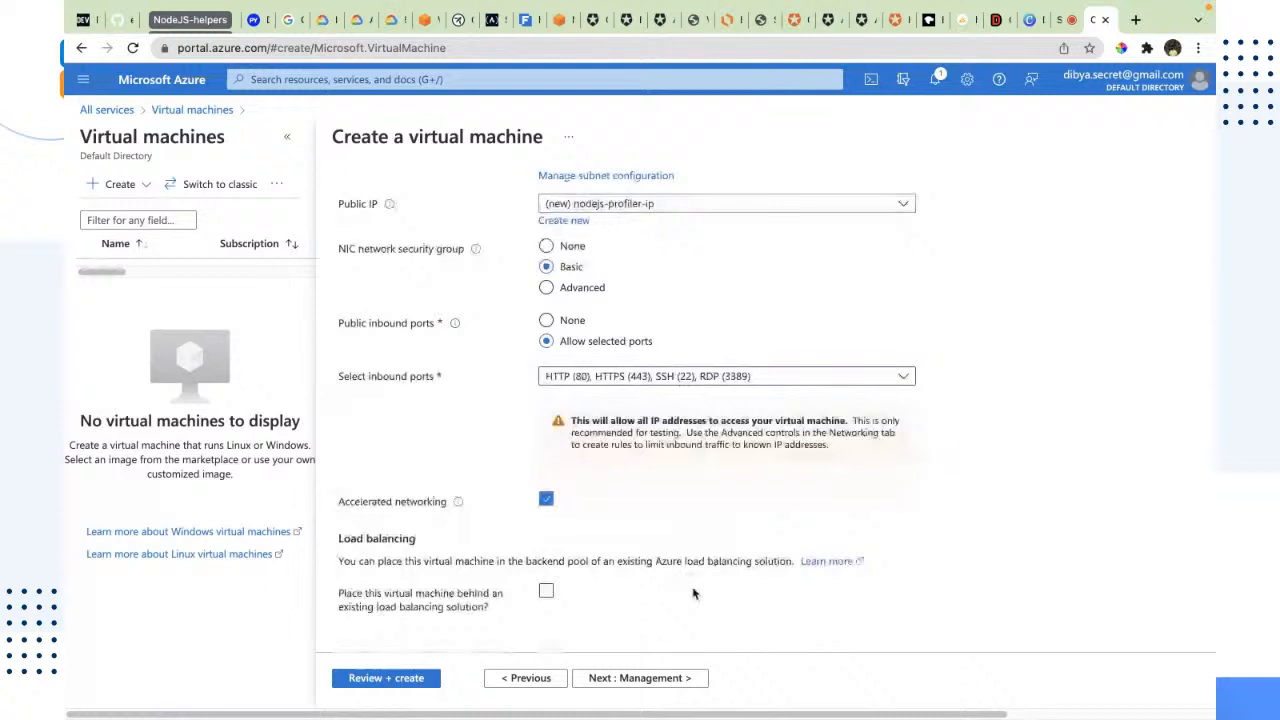
# Step: Continue to the management settings and examine the monitoring, identity, Azure AD, auto-shutdown, backup and guest OS update options
pyautogui.click(690, 677)
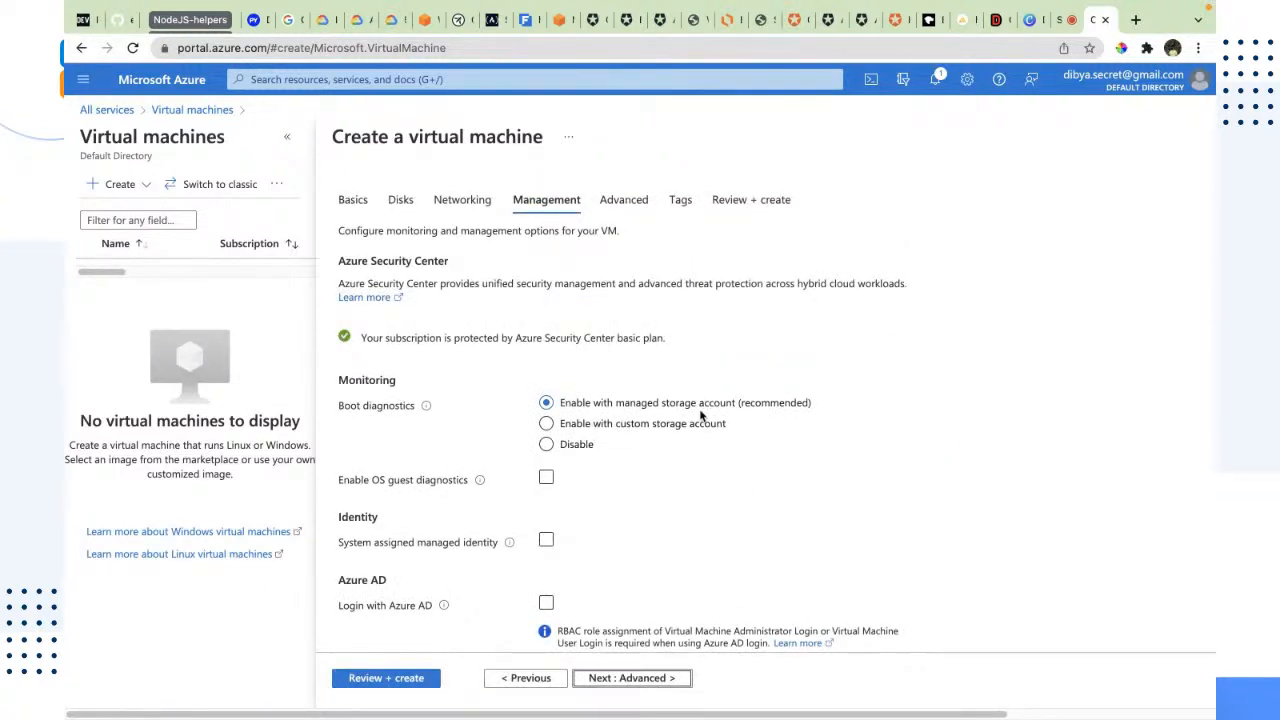
pyautogui.scroll(-3, 700, 415)
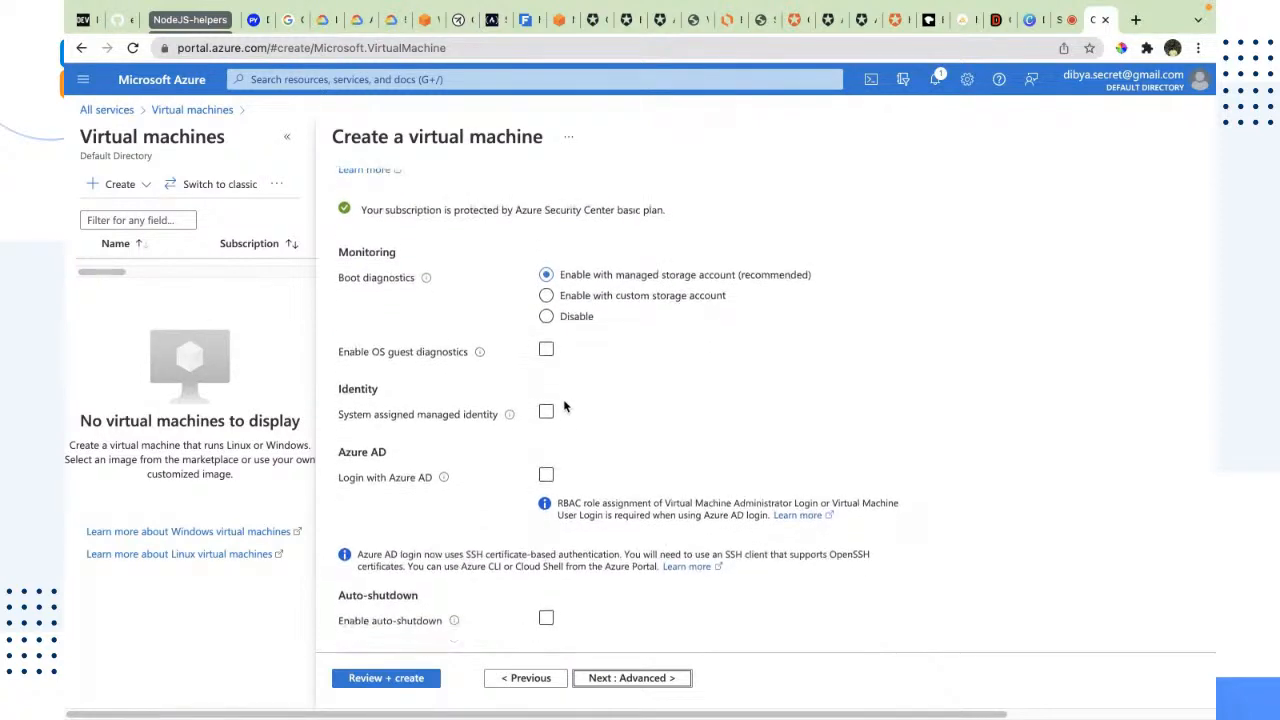
pyautogui.scroll(-1, 410, 360)
pyautogui.scroll(-1, 423, 337)
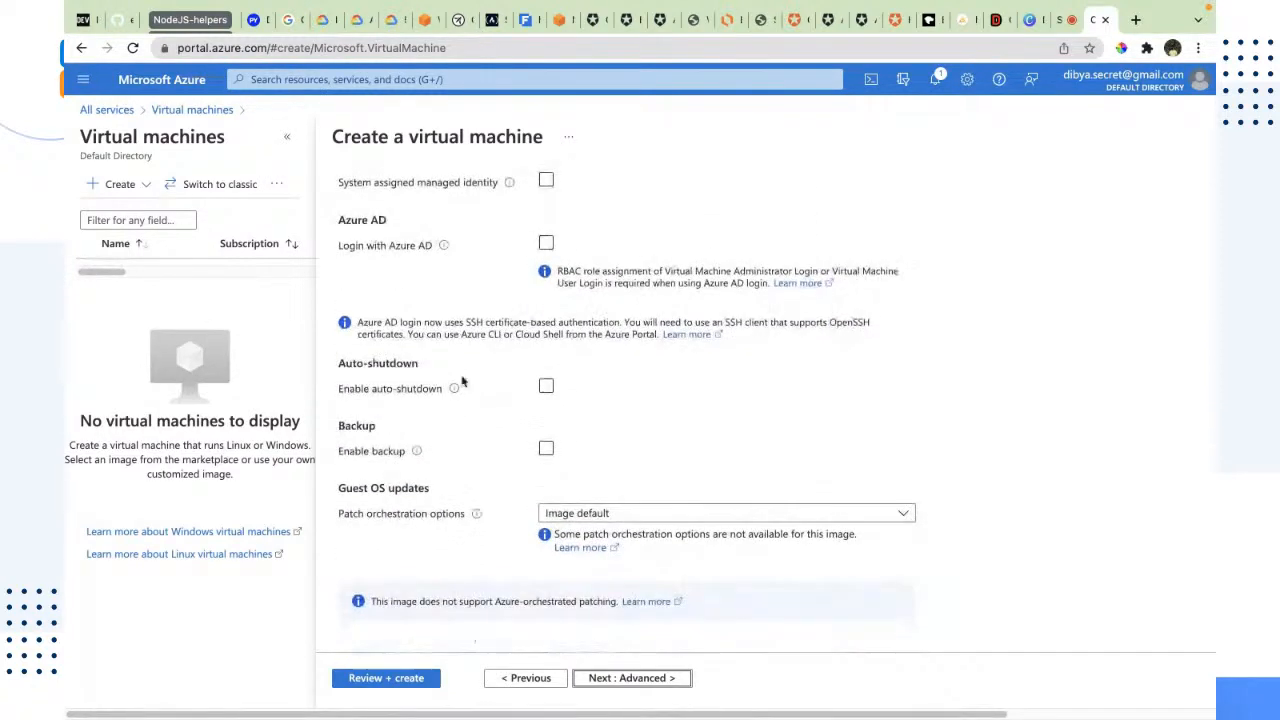
# Step: Continue to the advanced settings and examine the extensions, VM applications, custom data, user data, host, capacity reservation and proximity placement options
pyautogui.scroll(5, 492, 461)
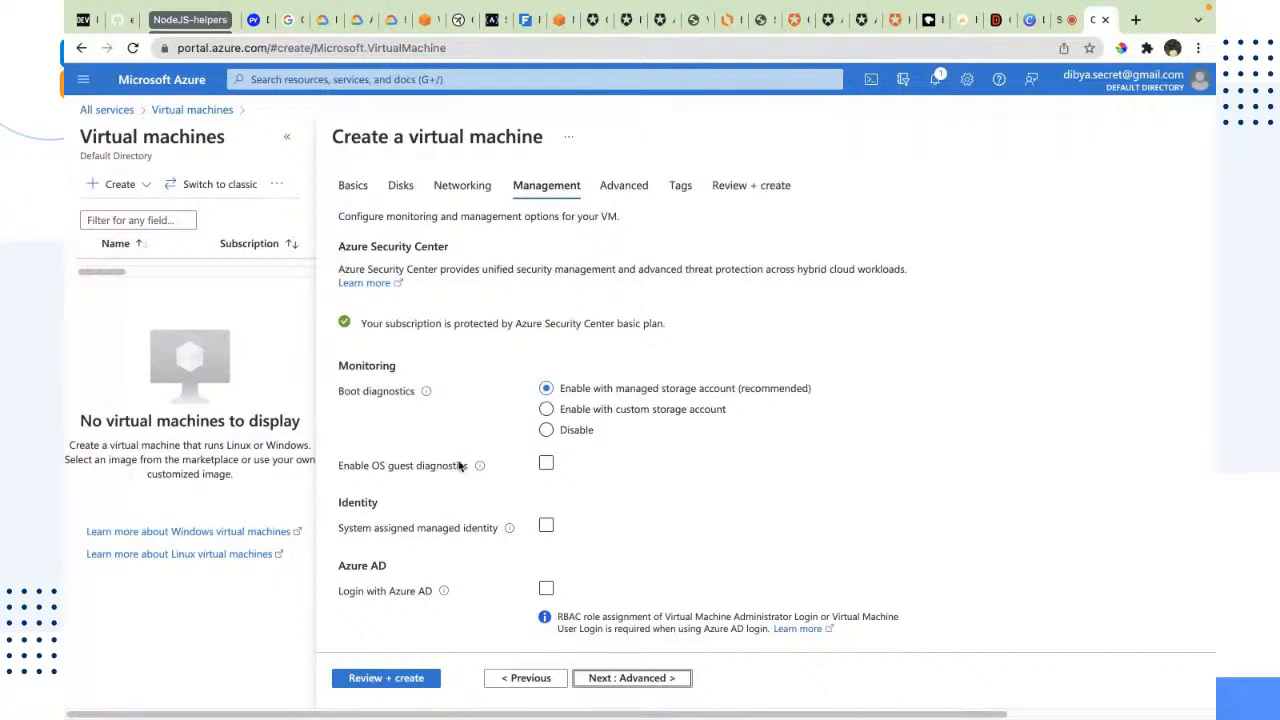
pyautogui.scroll(-1, 389, 412)
pyautogui.scroll(-4, 400, 408)
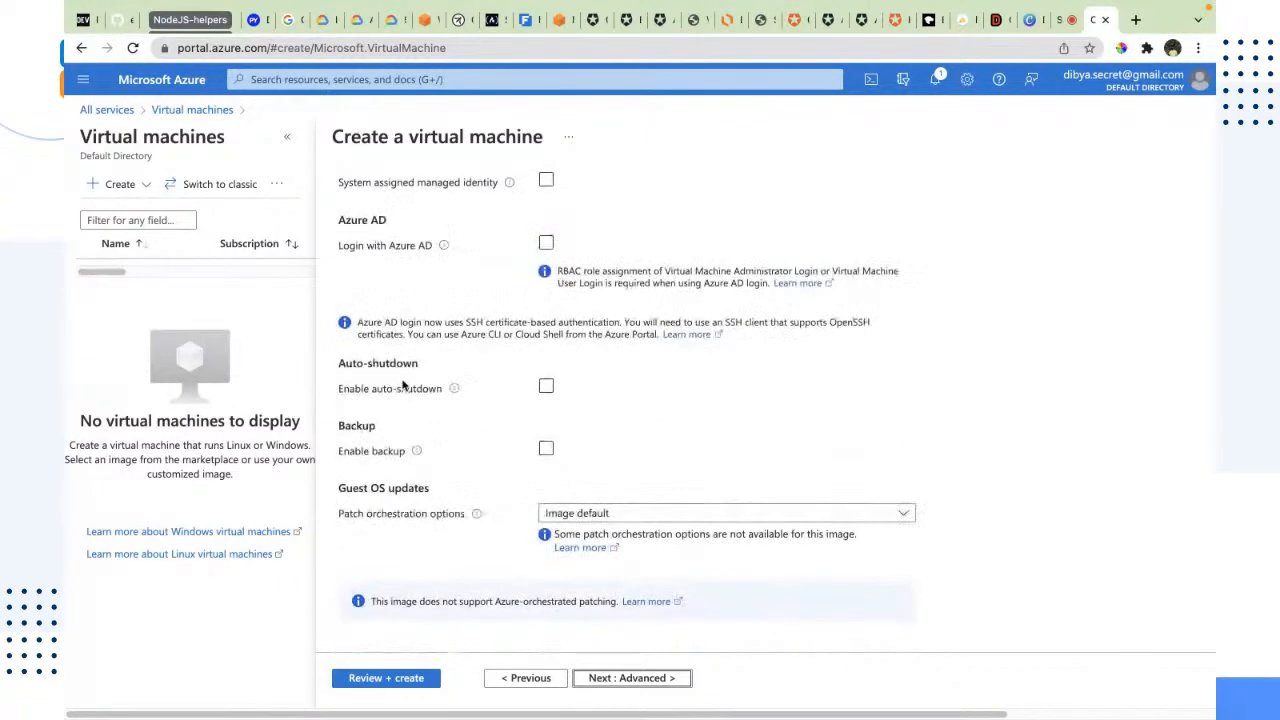
pyautogui.click(590, 679)
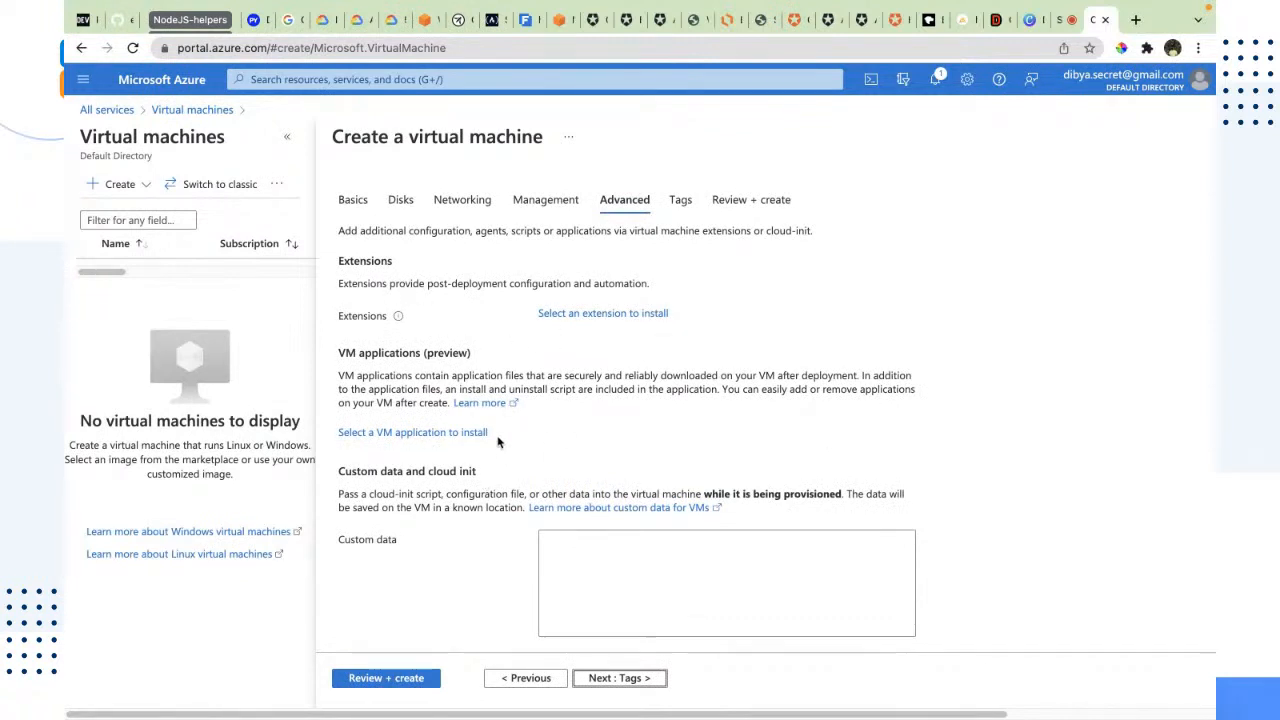
pyautogui.scroll(-1, 498, 441)
pyautogui.scroll(-1, 466, 378)
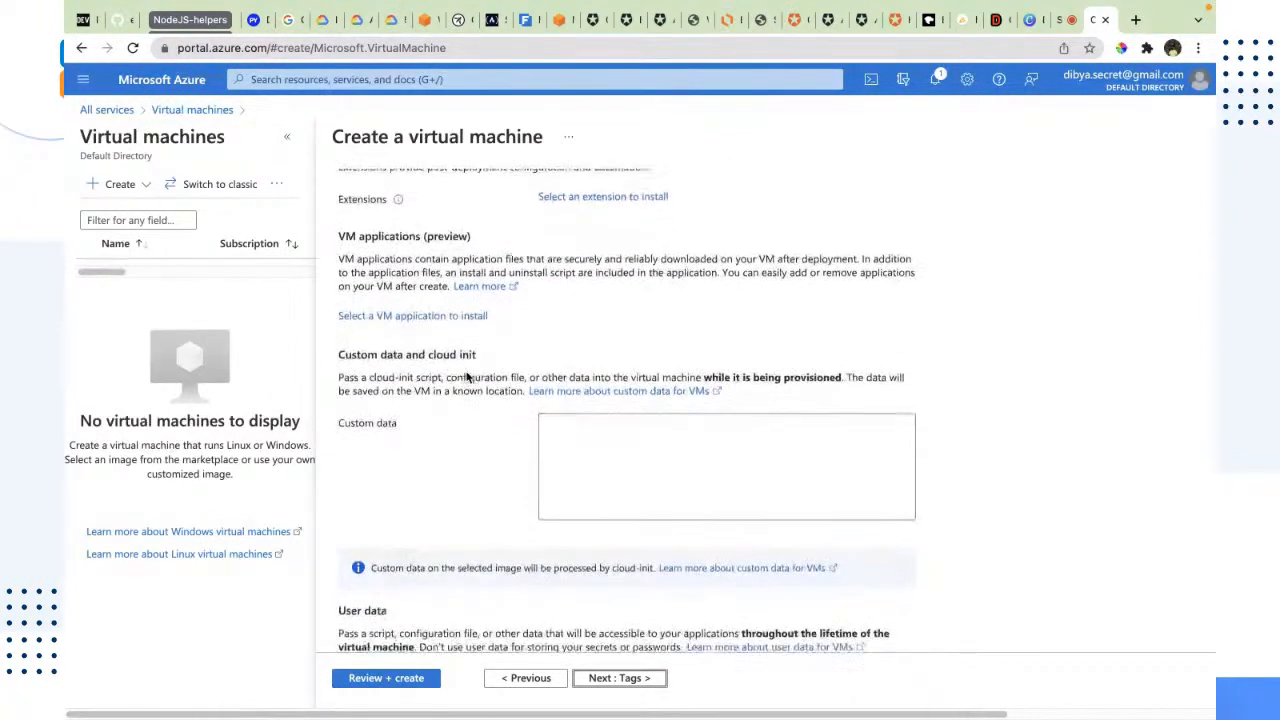
pyautogui.moveTo(442, 419); pyautogui.dragTo(343, 374)
pyautogui.click(409, 416)
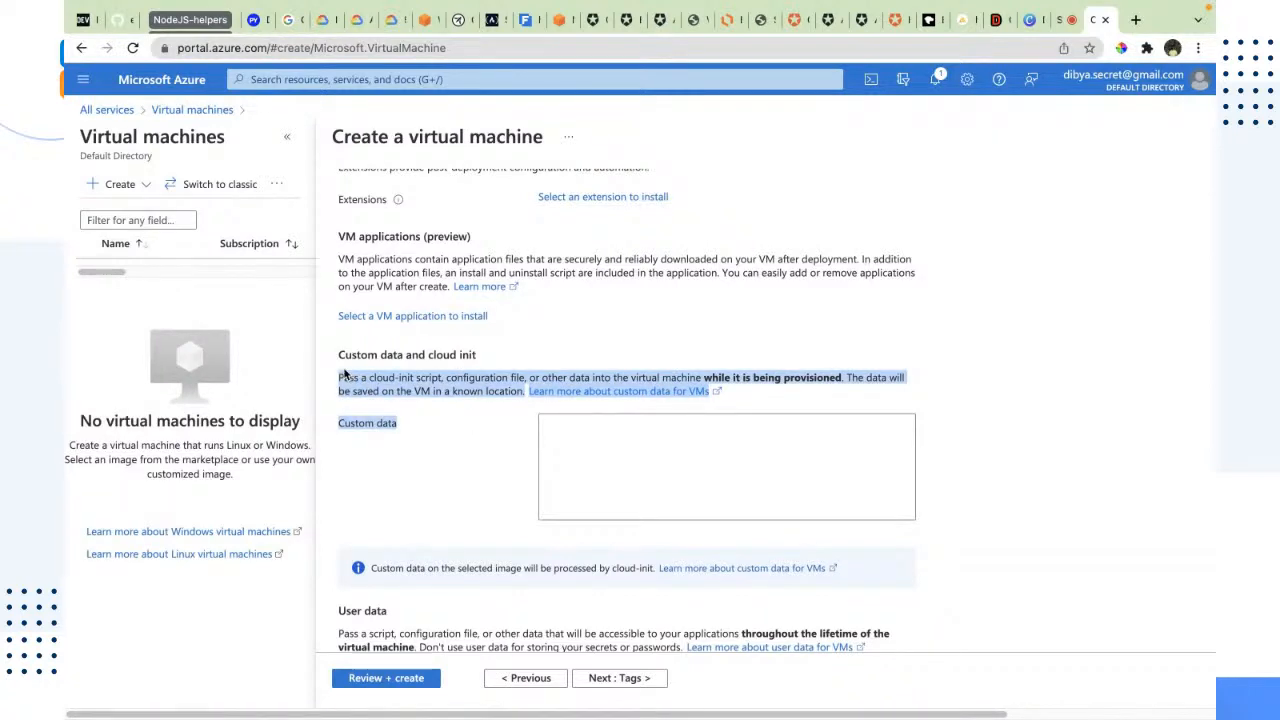
pyautogui.click(492, 450)
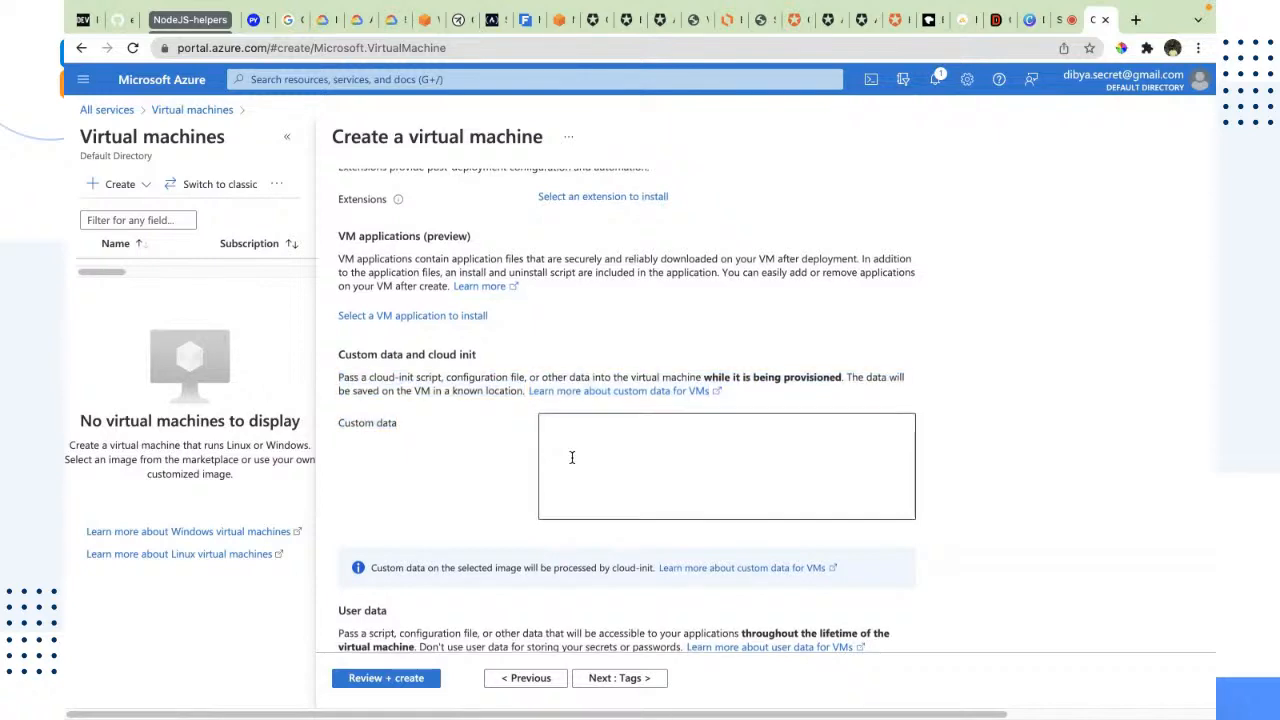
pyautogui.scroll(-1, 570, 456)
pyautogui.scroll(-3, 569, 460)
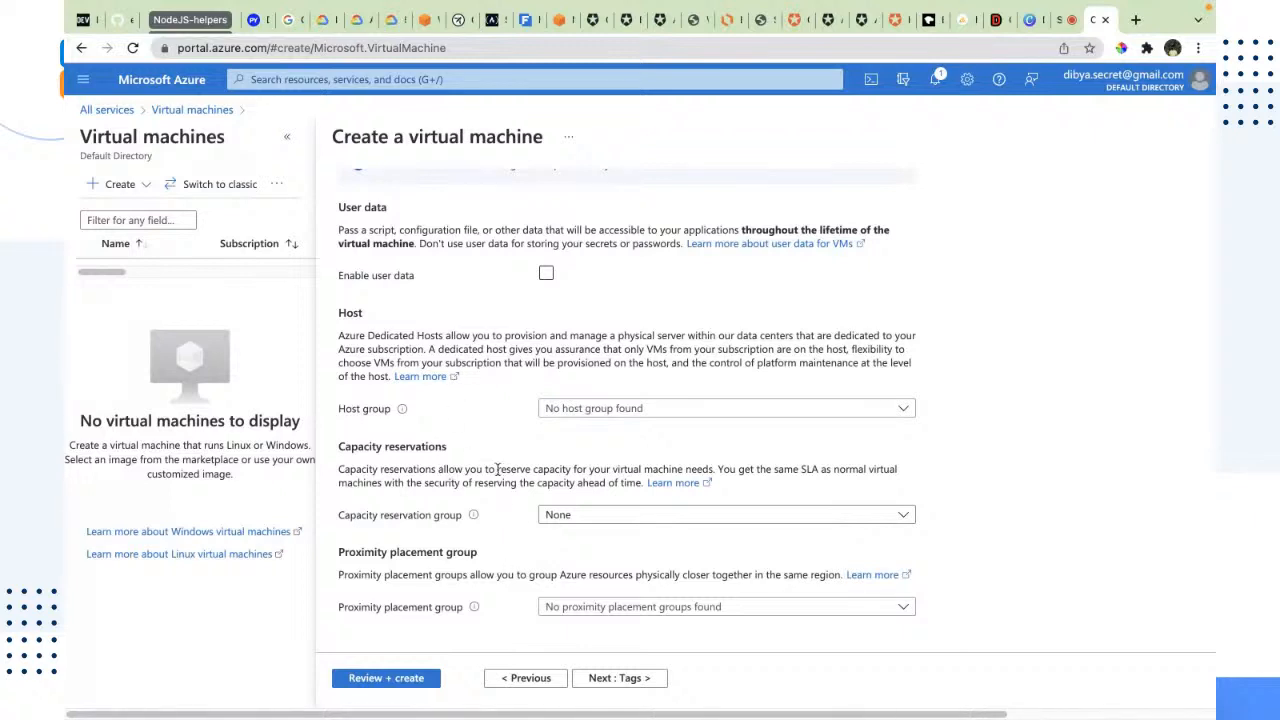
# Step: Continue to the tags and add a tag named PURPOSE with the value AzureWorkshop for the selected resources
pyautogui.click(603, 678)
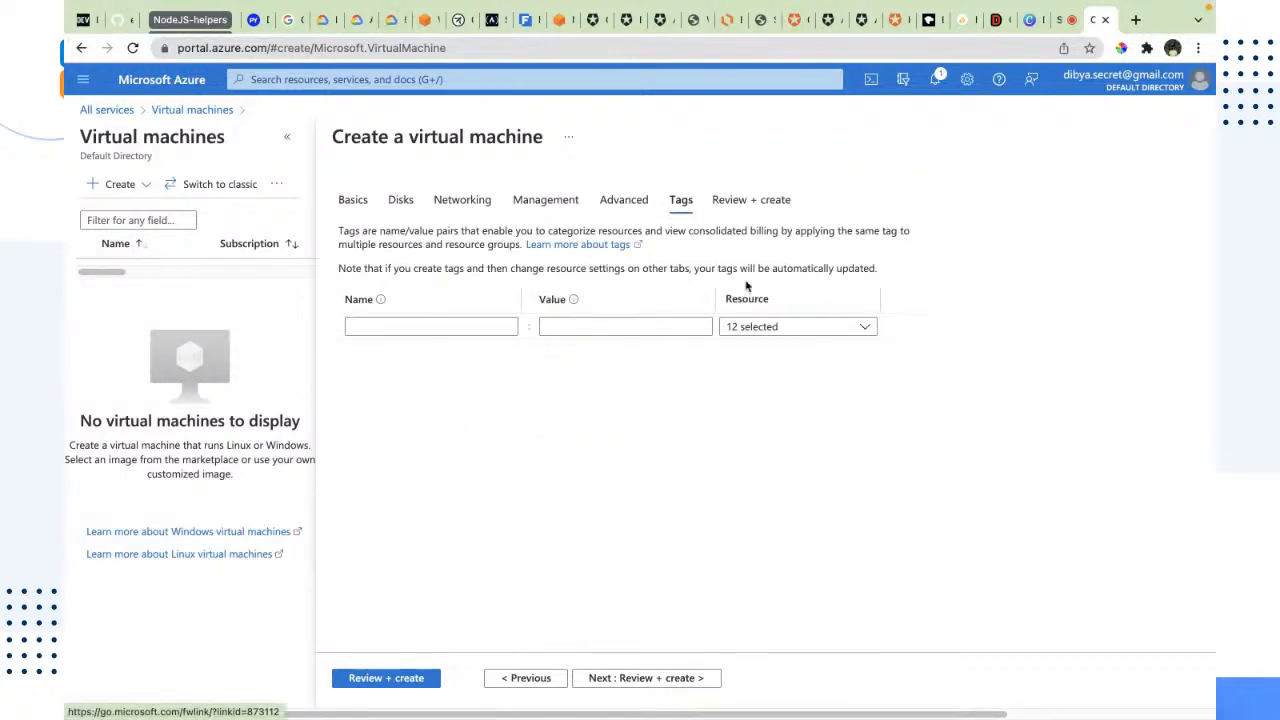
pyautogui.click(414, 328)
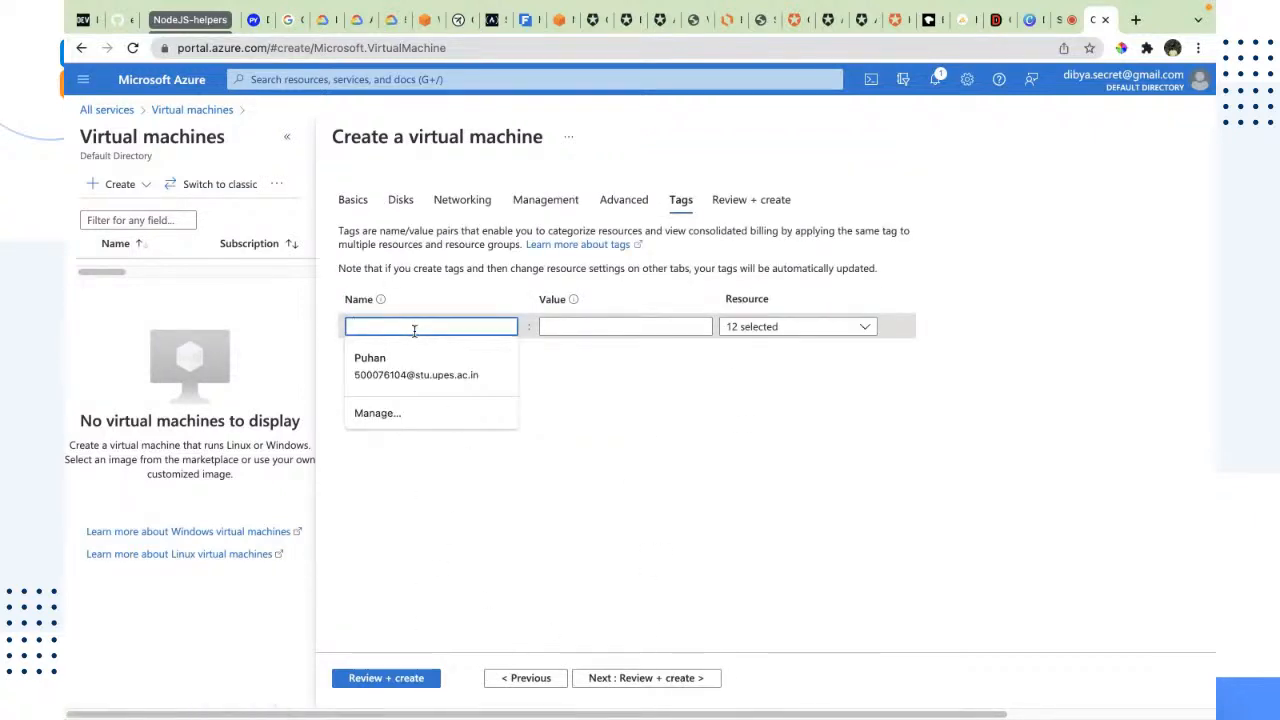
pyautogui.write('PURPOSE')
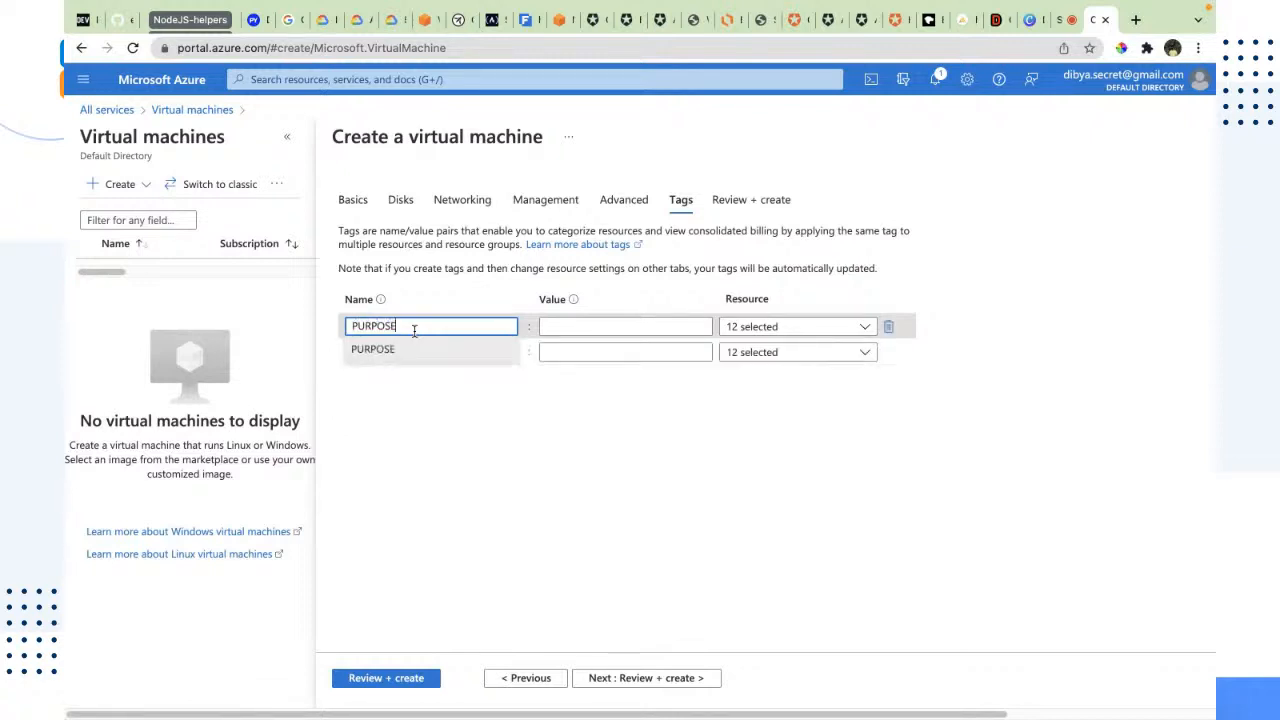
pyautogui.press('Tab')
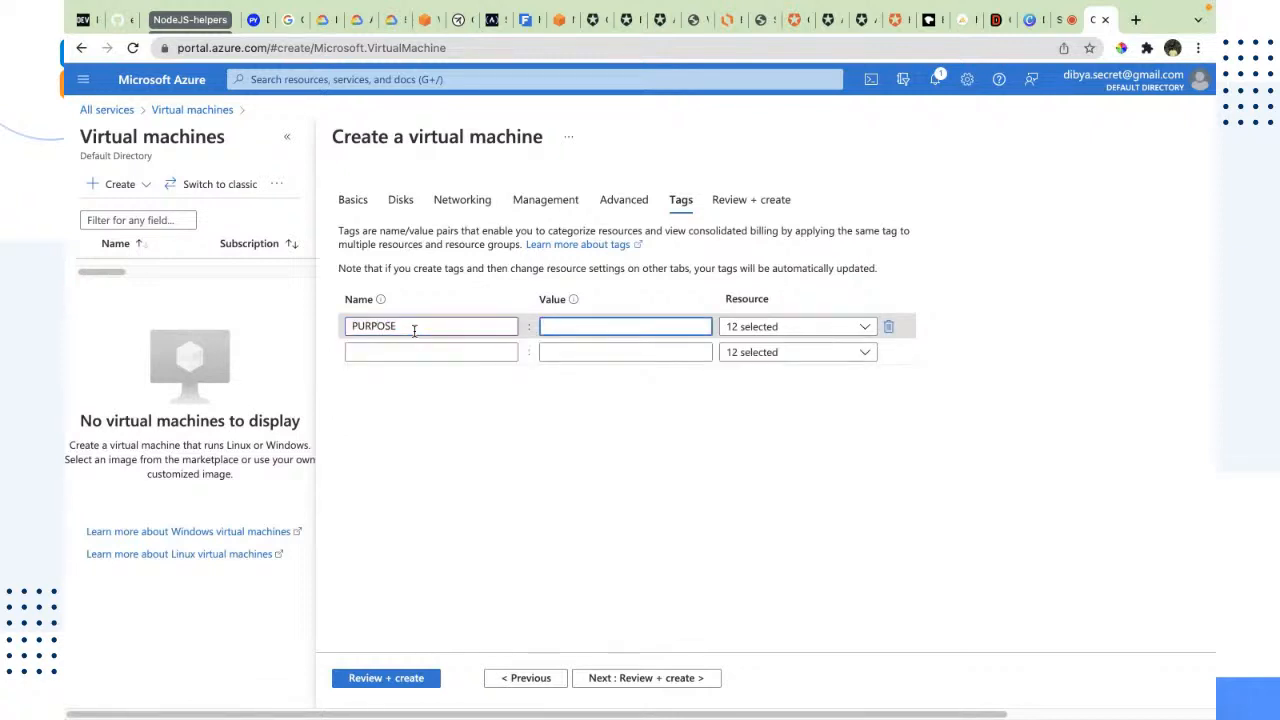
pyautogui.write('Azure')
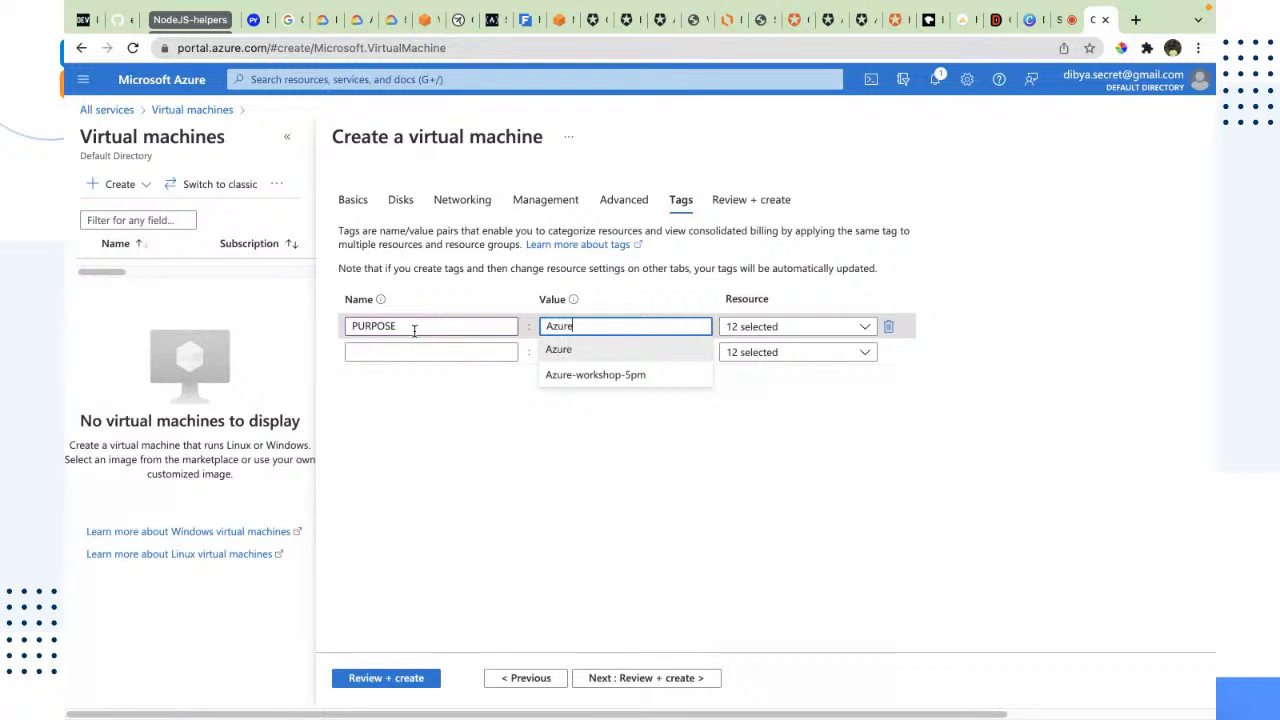
pyautogui.write('Worksh')
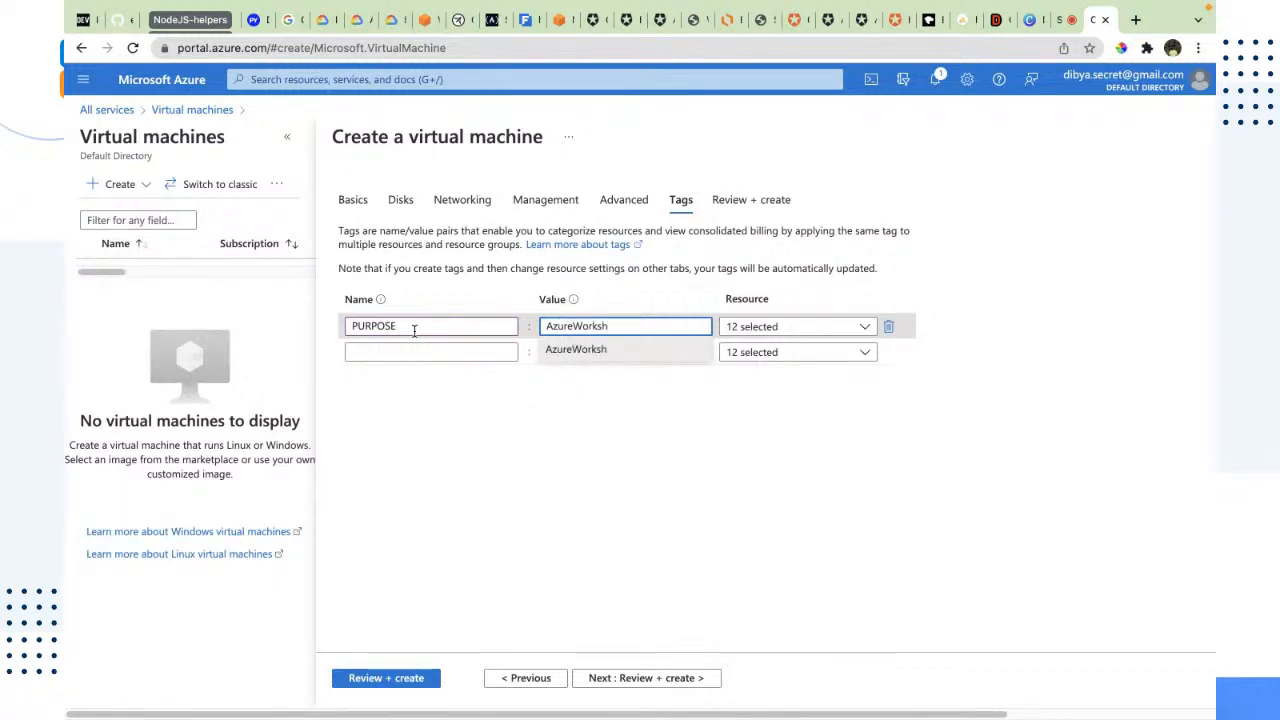
pyautogui.write('op')
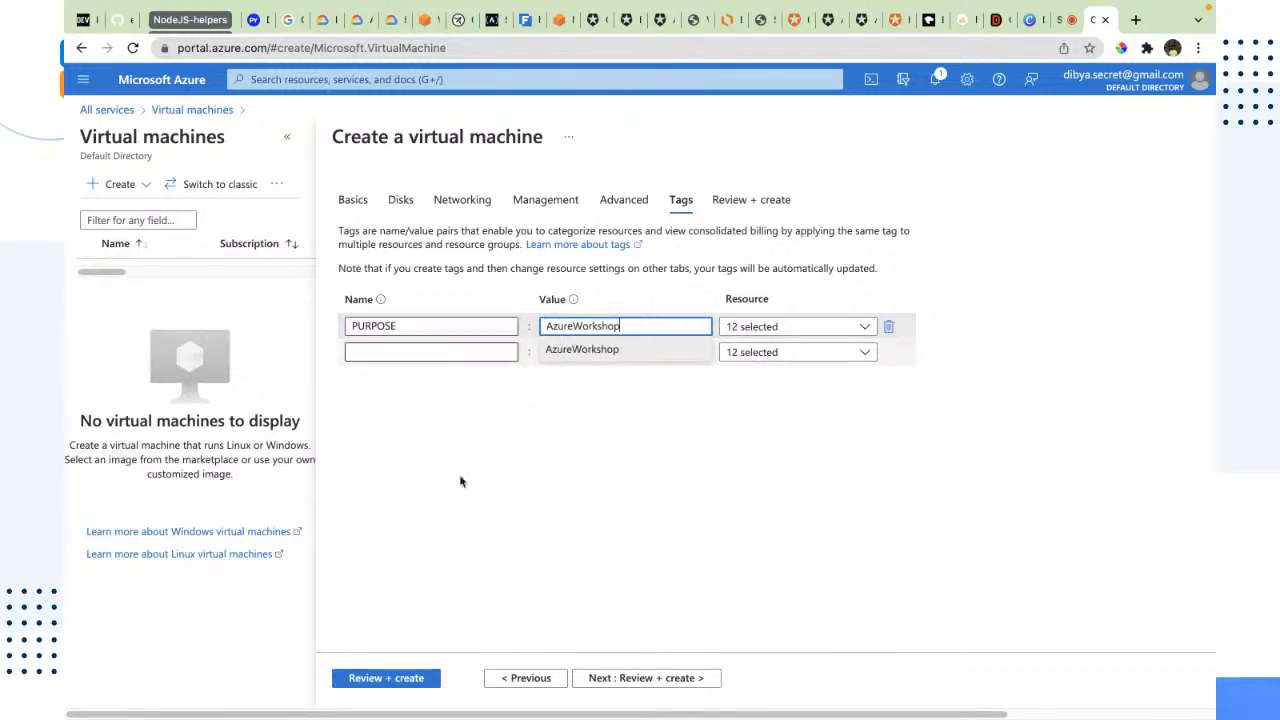
pyautogui.click(646, 513)
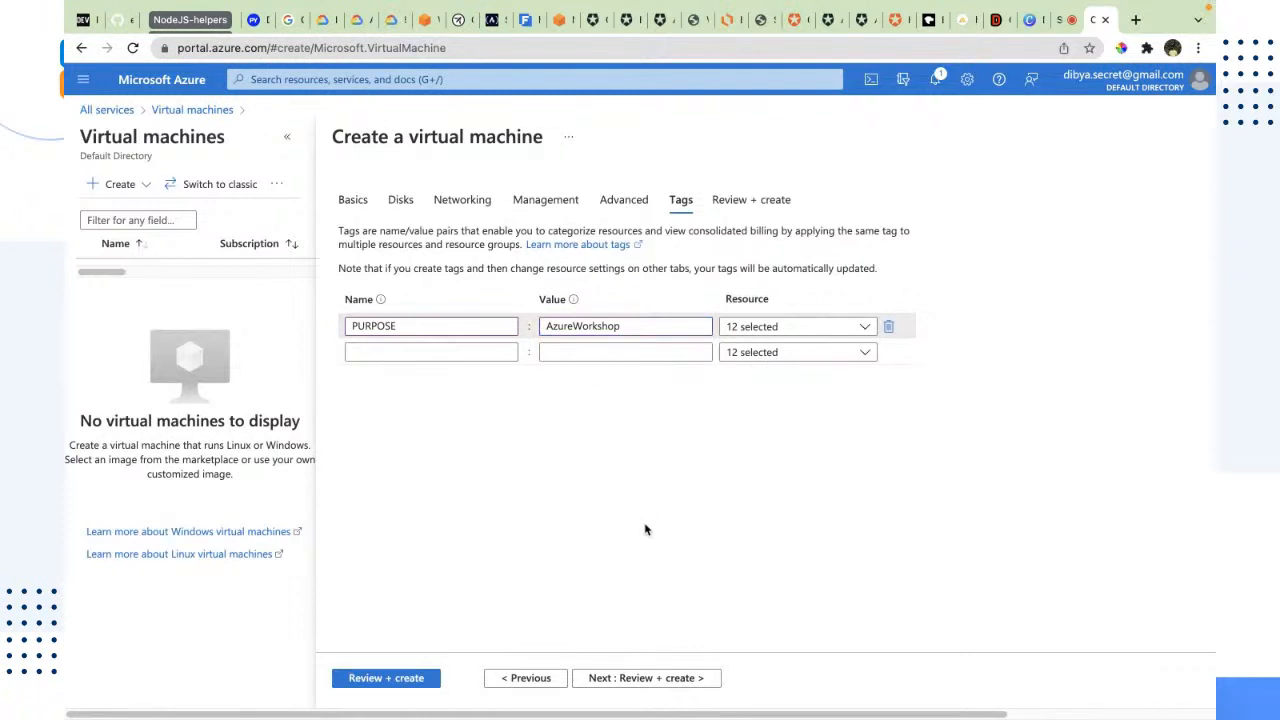
# Step: Continue to the final review, check the validation status and submit the nodejs-profiler virtual machine for creation
pyautogui.click(607, 679)
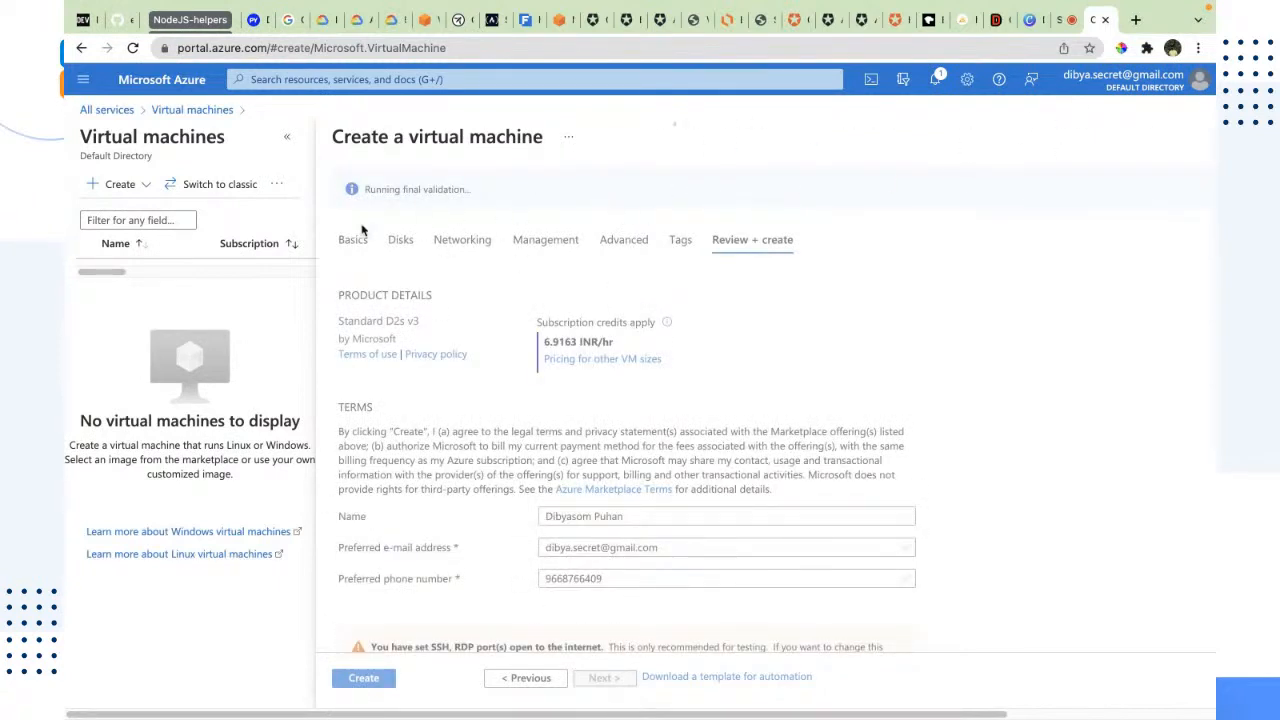
pyautogui.moveTo(479, 205); pyautogui.dragTo(328, 186)
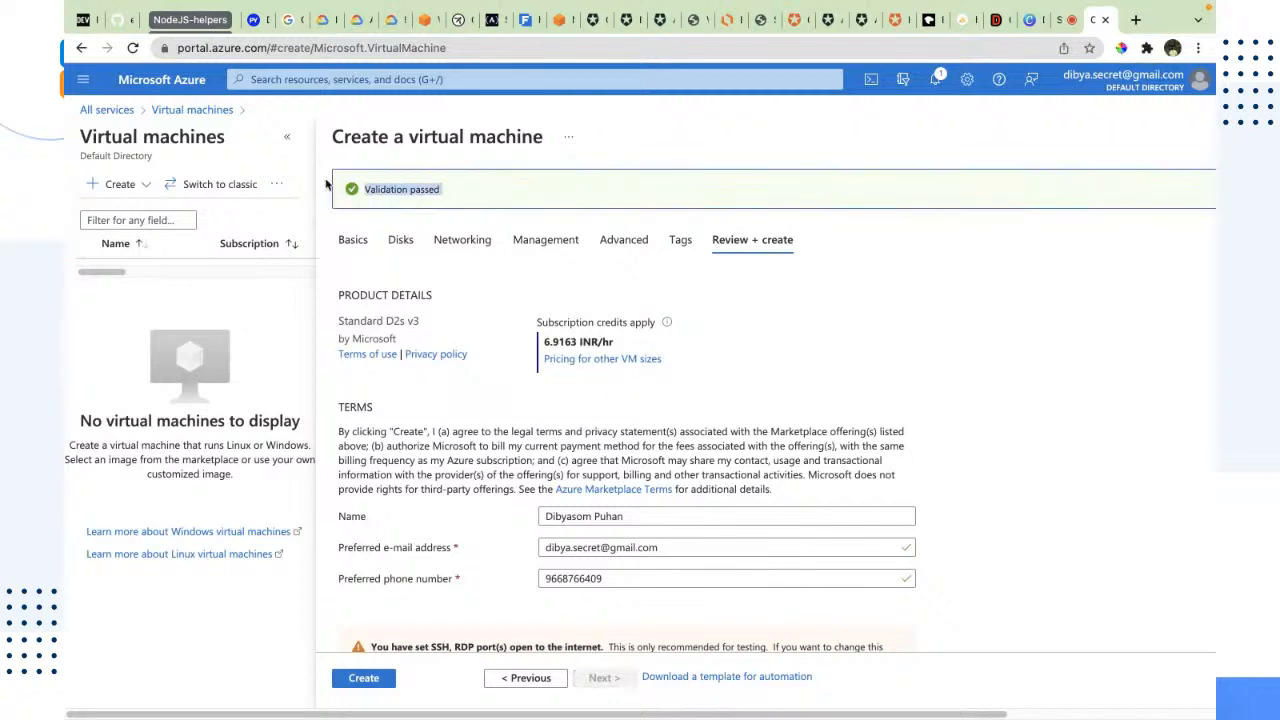
pyautogui.scroll(-2, 1117, 456)
pyautogui.click(364, 678)
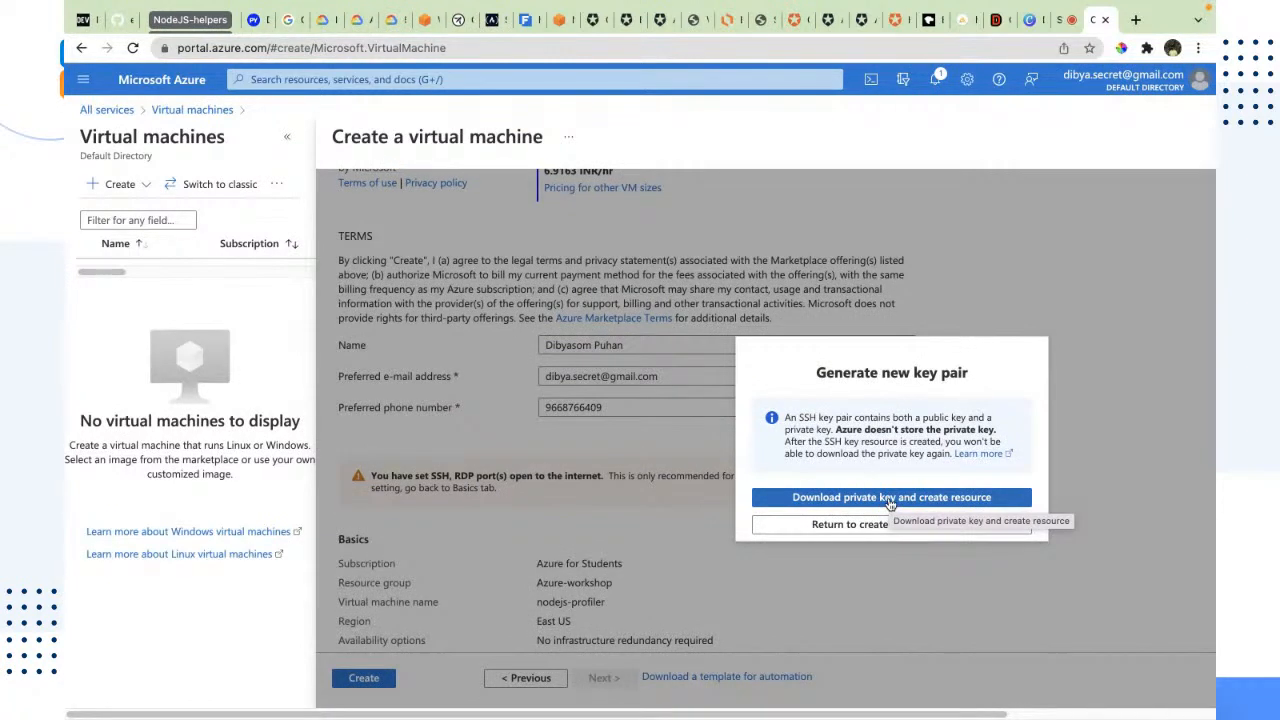
# Step: Download the new SSH key pair's private key and create the resource, closing the deployment notification and the key pair dialog
pyautogui.click(889, 498)
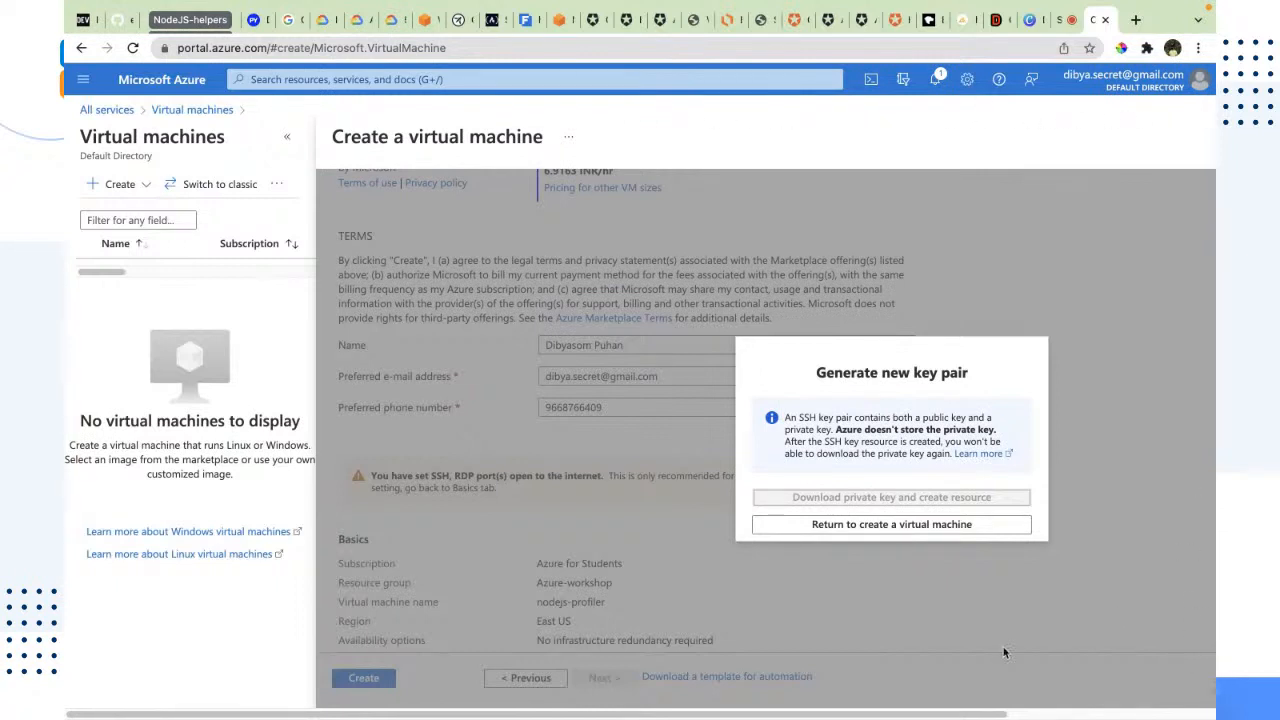
pyautogui.click(950, 491)
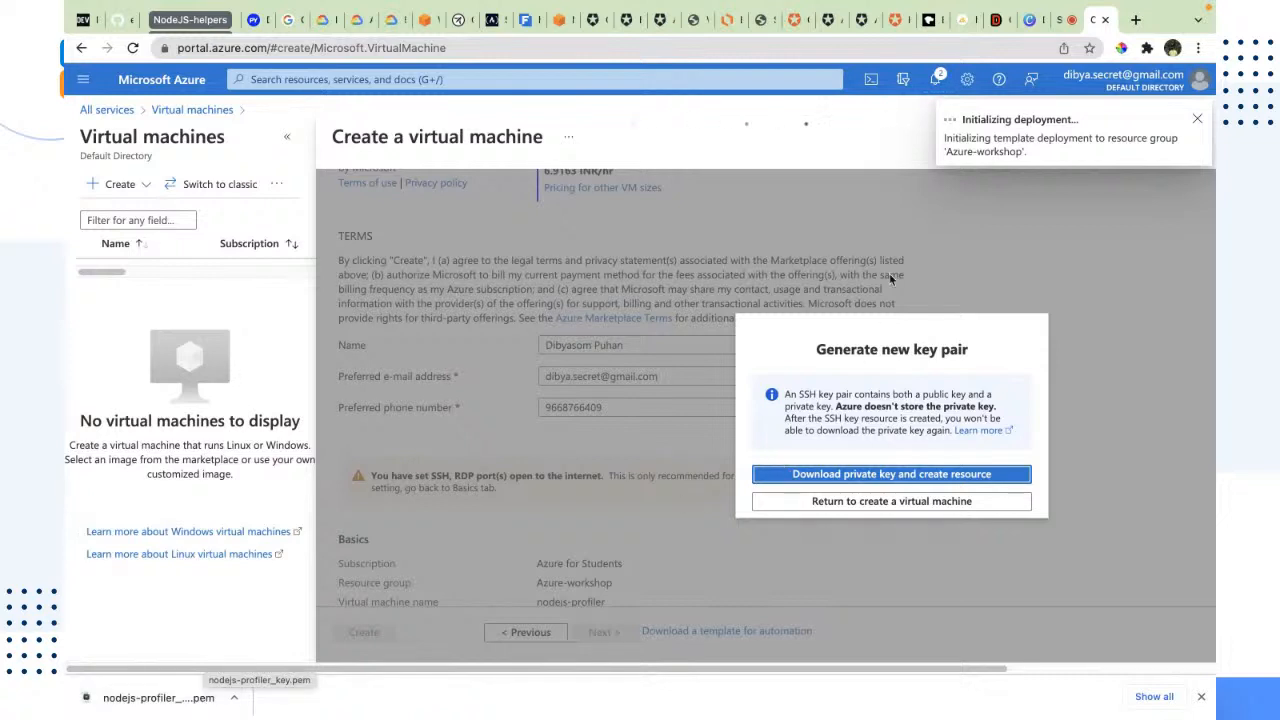
pyautogui.click(1197, 119)
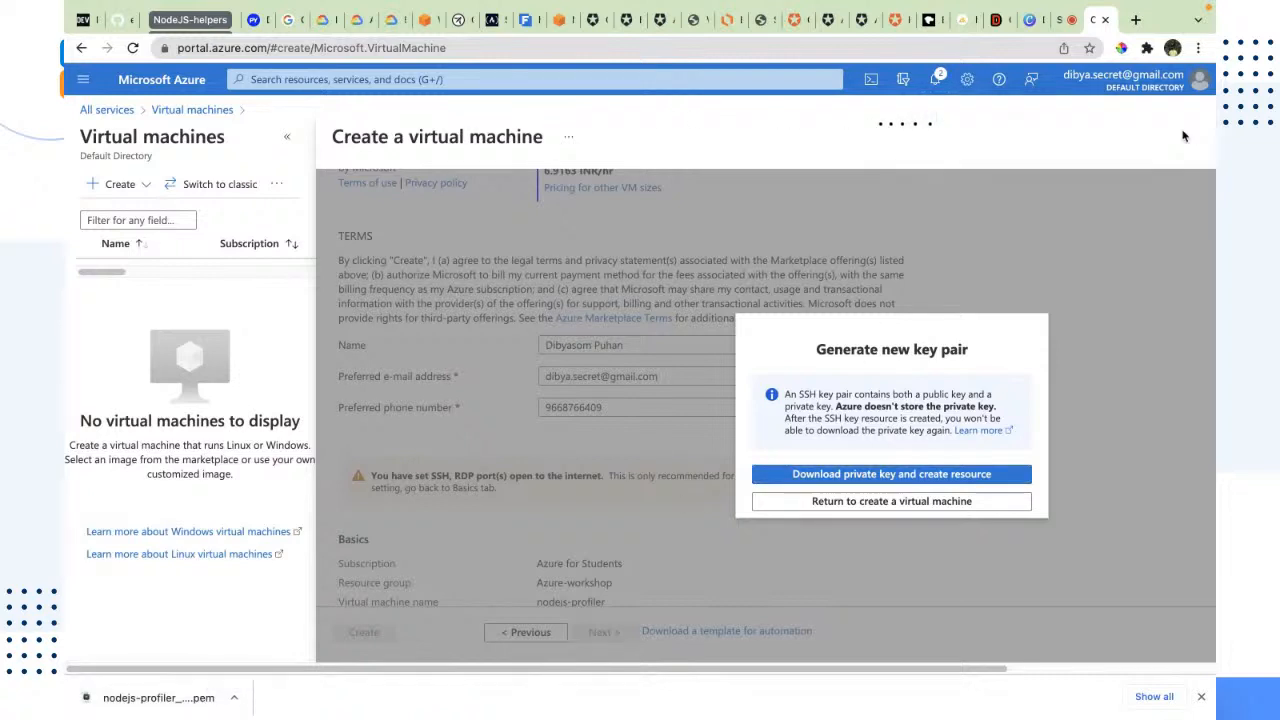
pyautogui.click(967, 502)
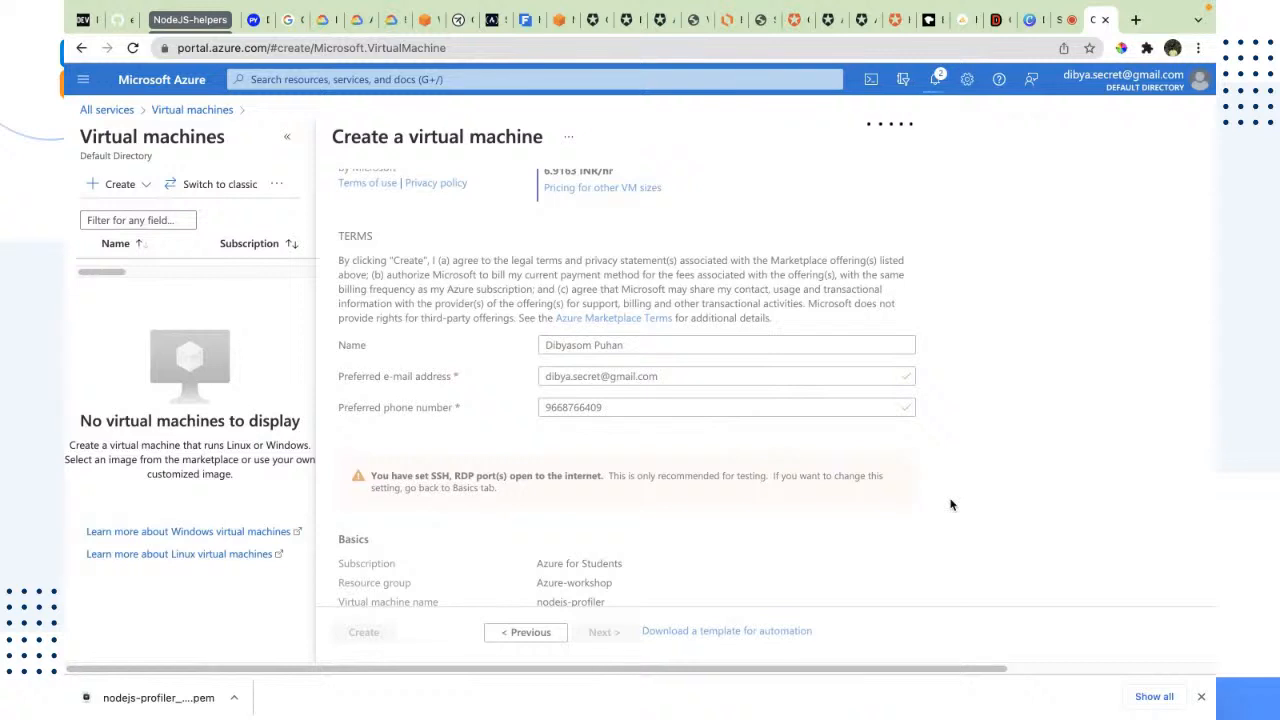
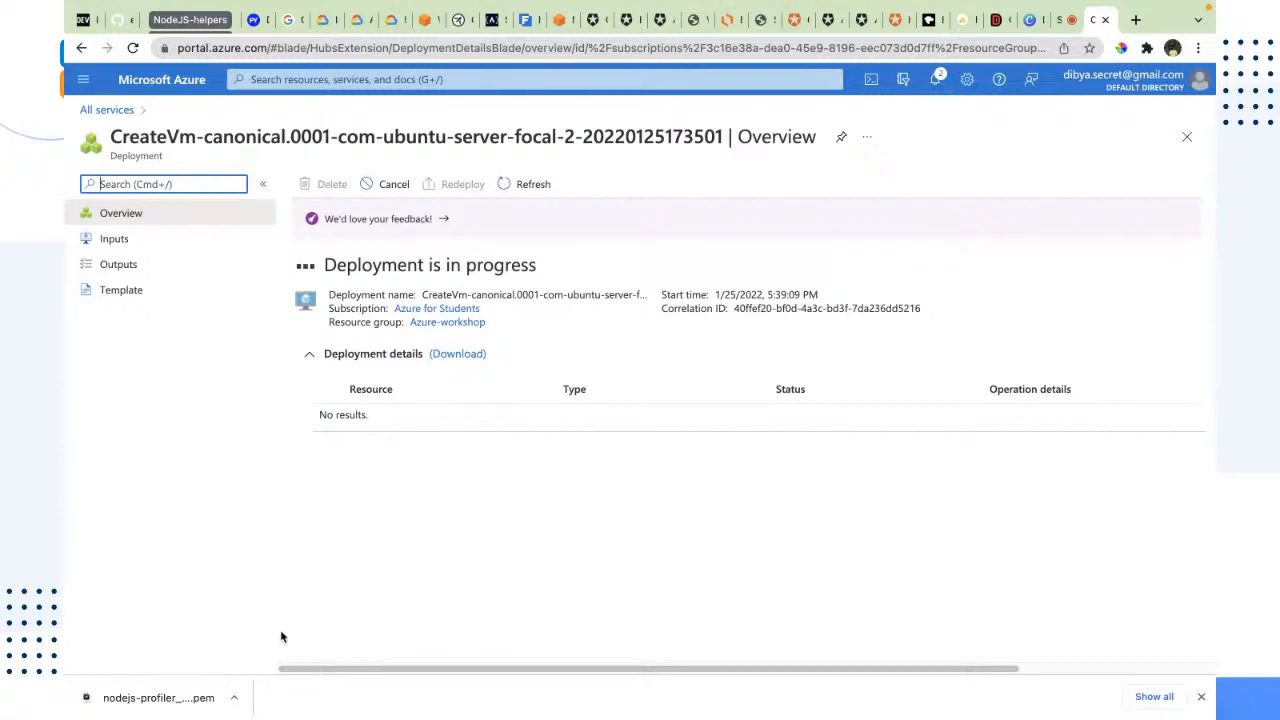
# Step: Check the list of all resources, and open the virtual machines list from the compute services
pyautogui.click(99, 84)
pyautogui.click(130, 237)
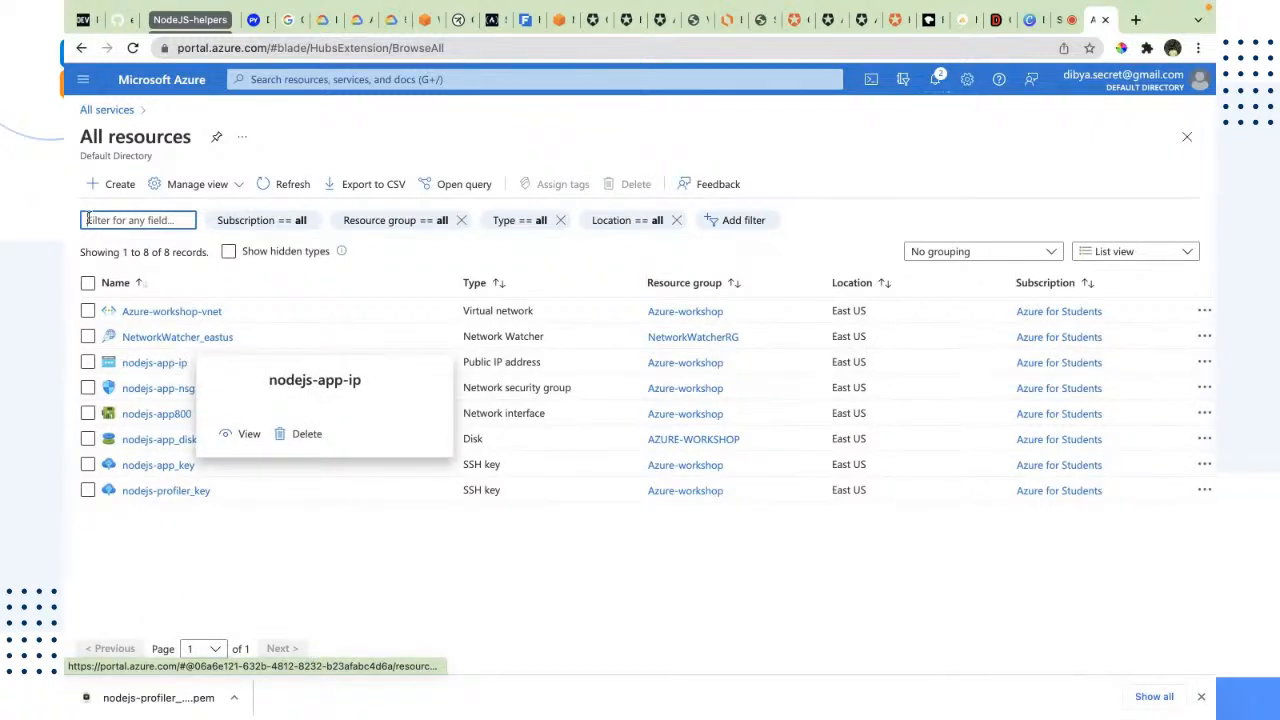
pyautogui.click(82, 86)
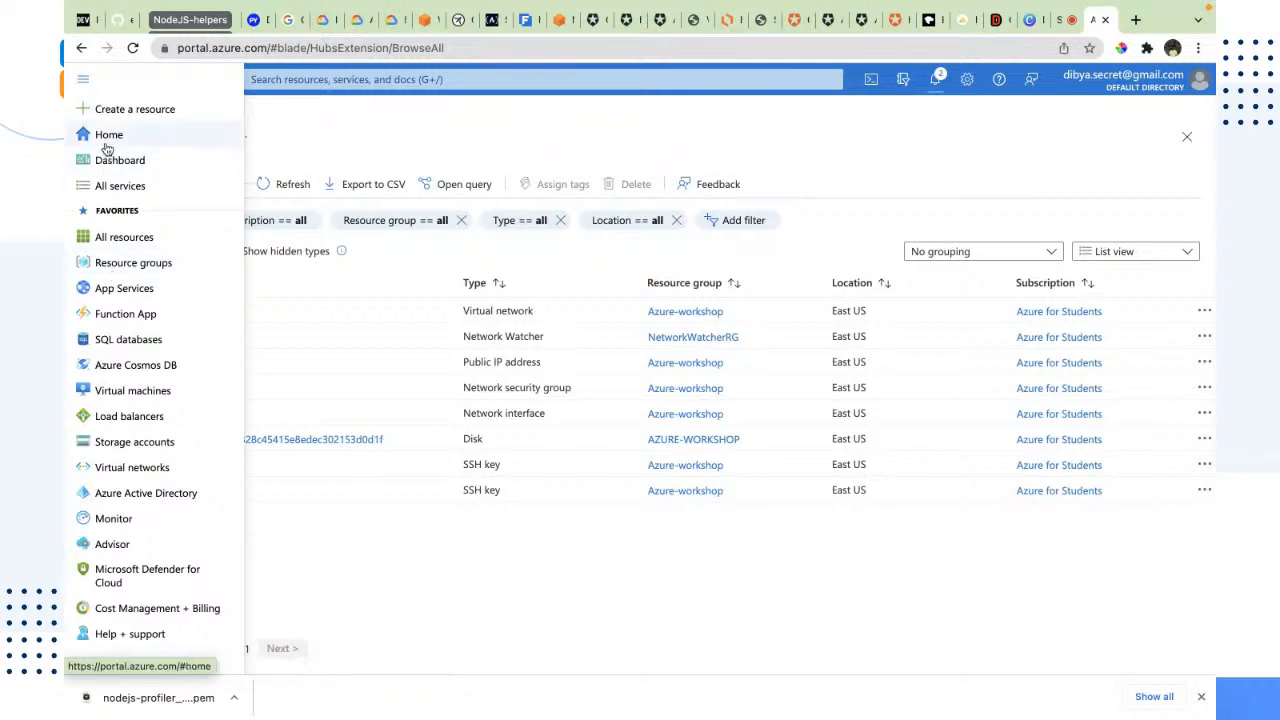
pyautogui.click(100, 185)
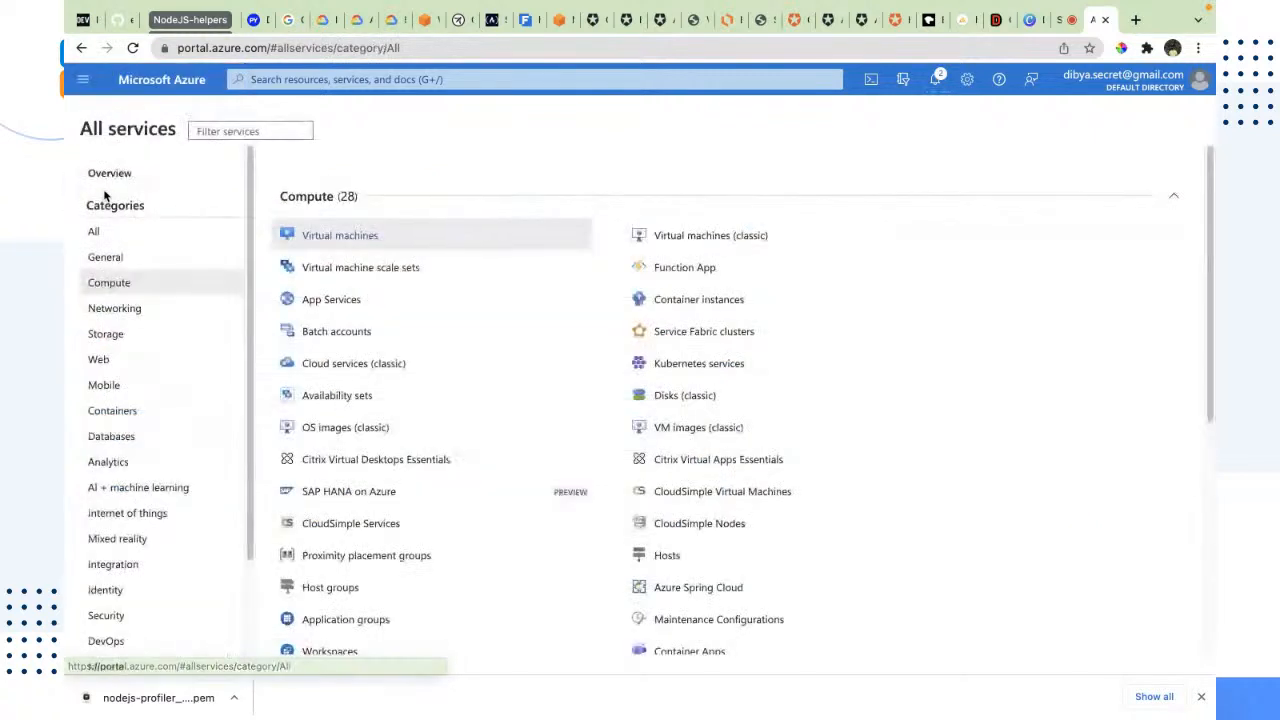
pyautogui.click(342, 236)
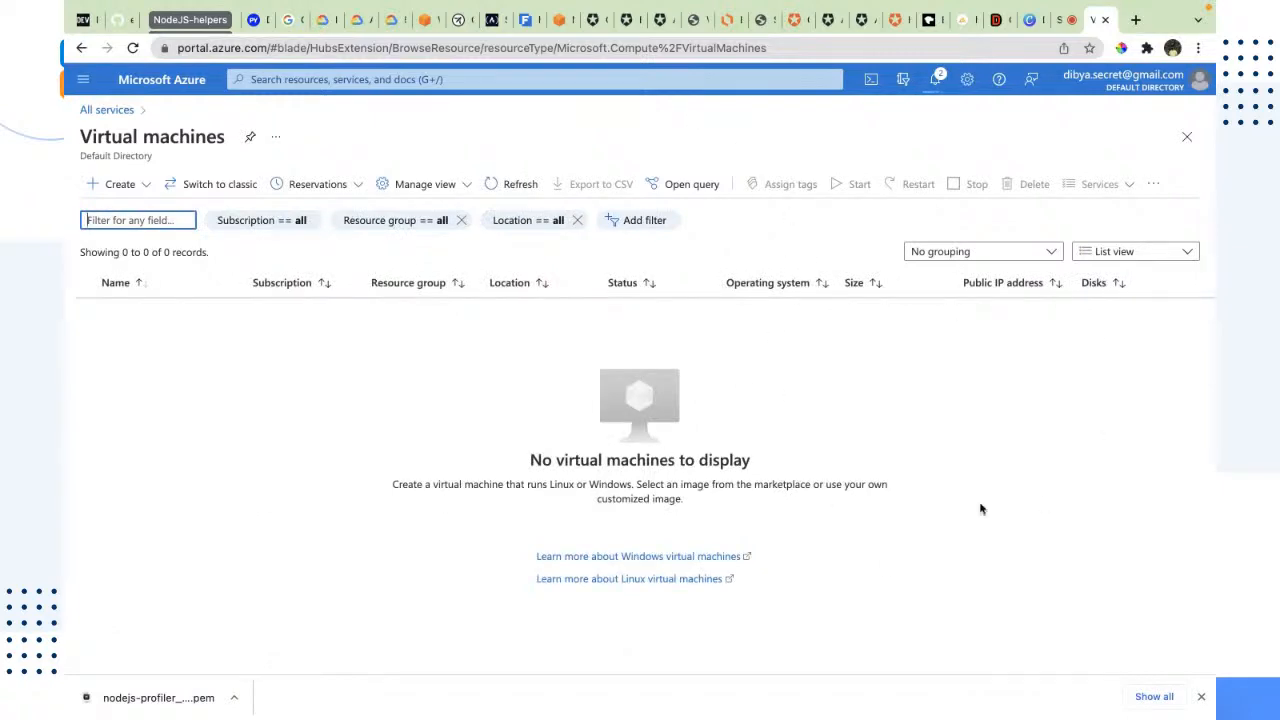
# Step: Switch to the terminal, split off a second pane, list the contents of the Downloads folder there and clear the output
pyautogui.hotkey('ctrl', 'Left')
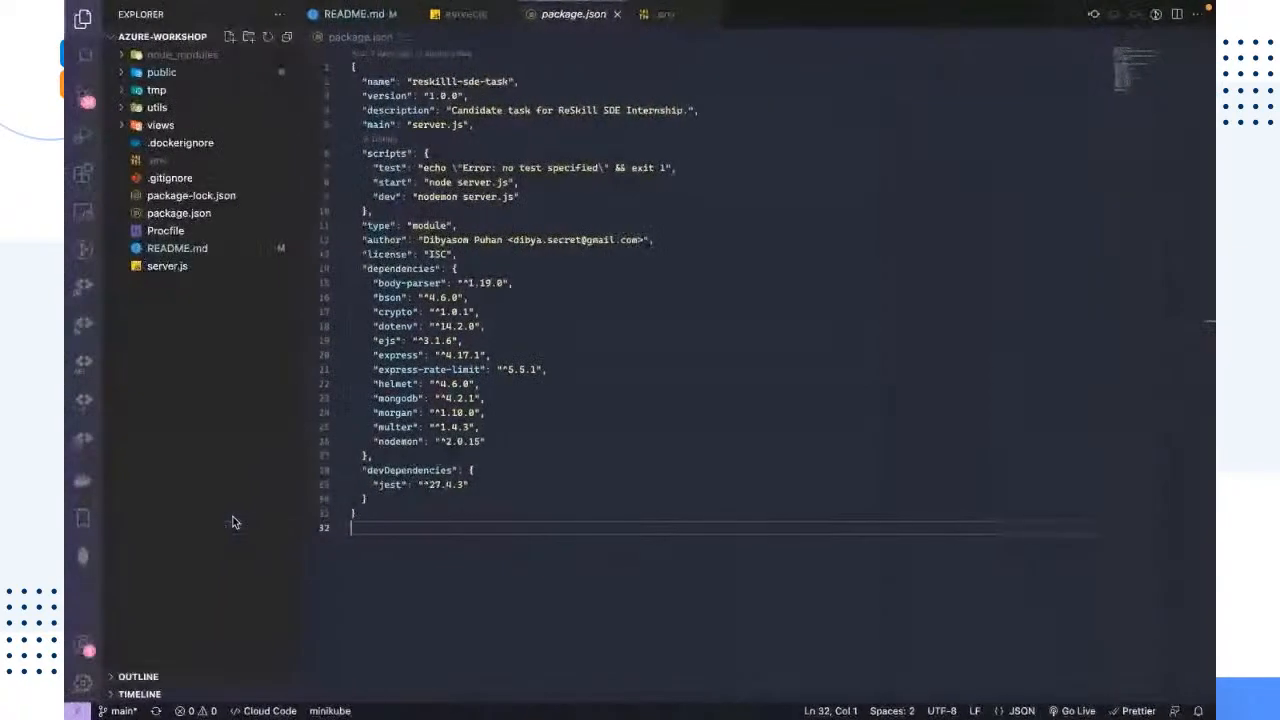
pyautogui.hotkey('ctrl', 'Left')
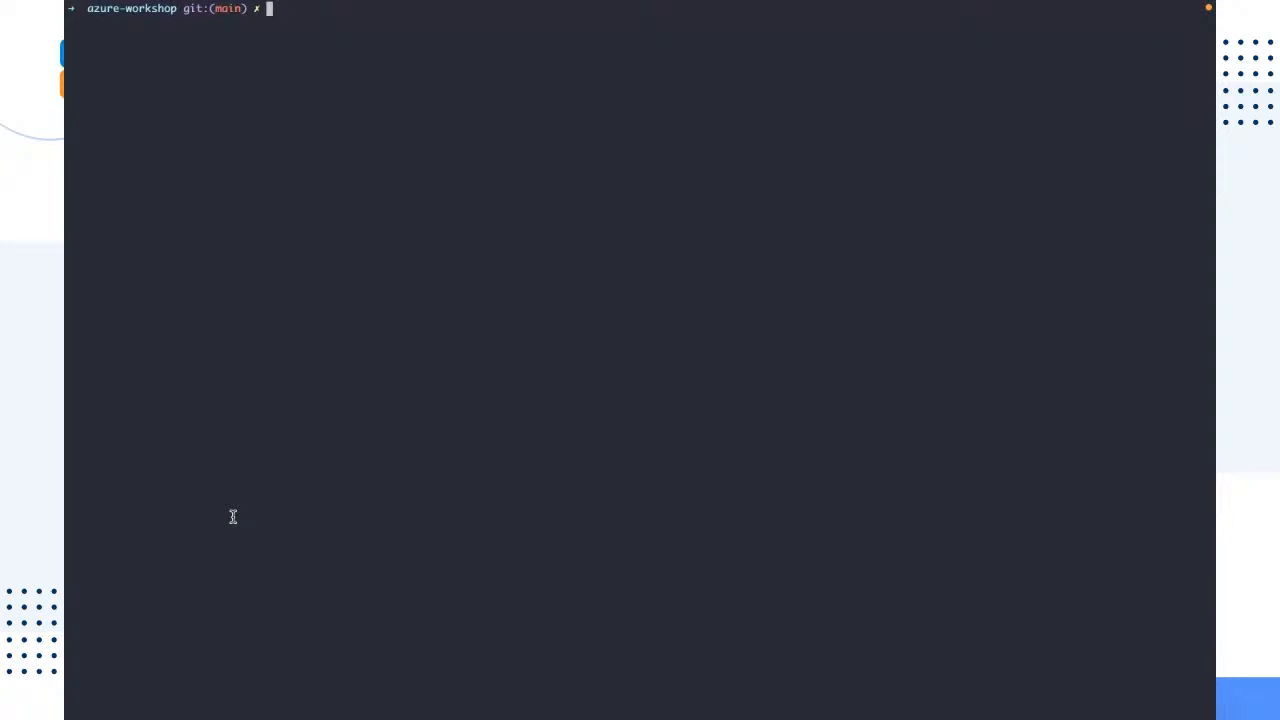
pyautogui.press('super+d')
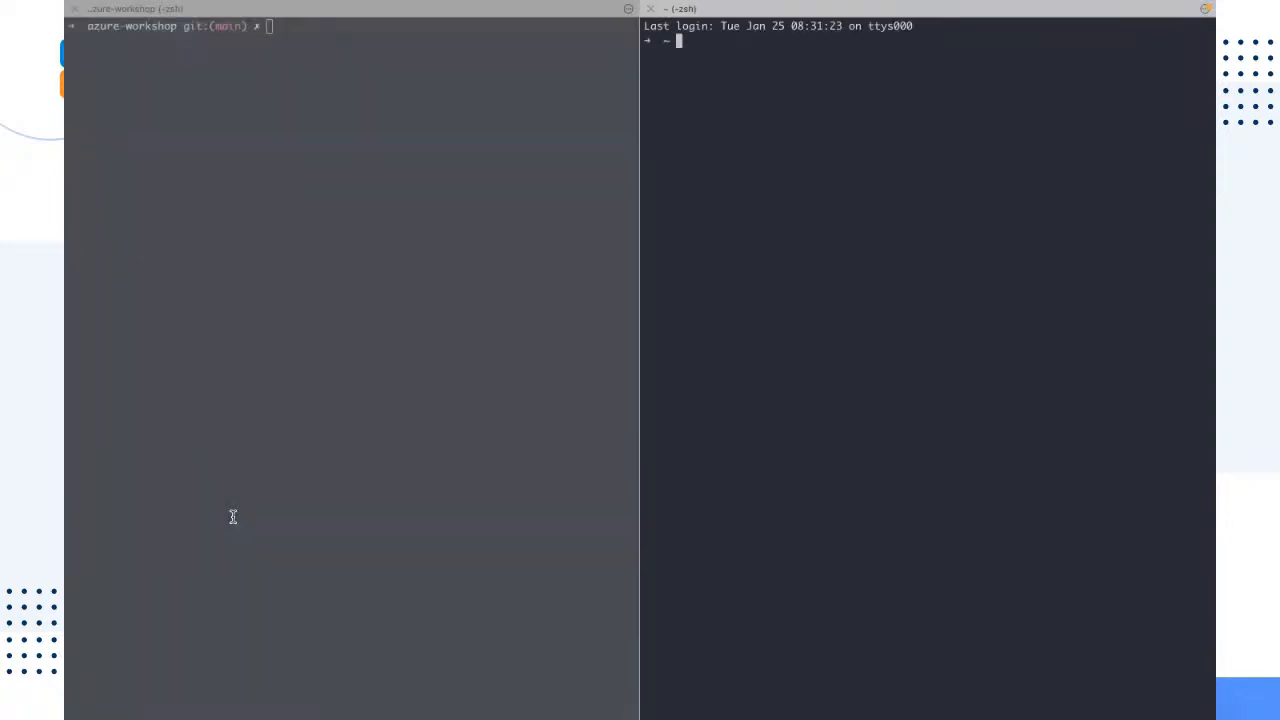
pyautogui.write('cd Downloads')
pyautogui.press('Return')
pyautogui.write('ls')
pyautogui.press('Return')
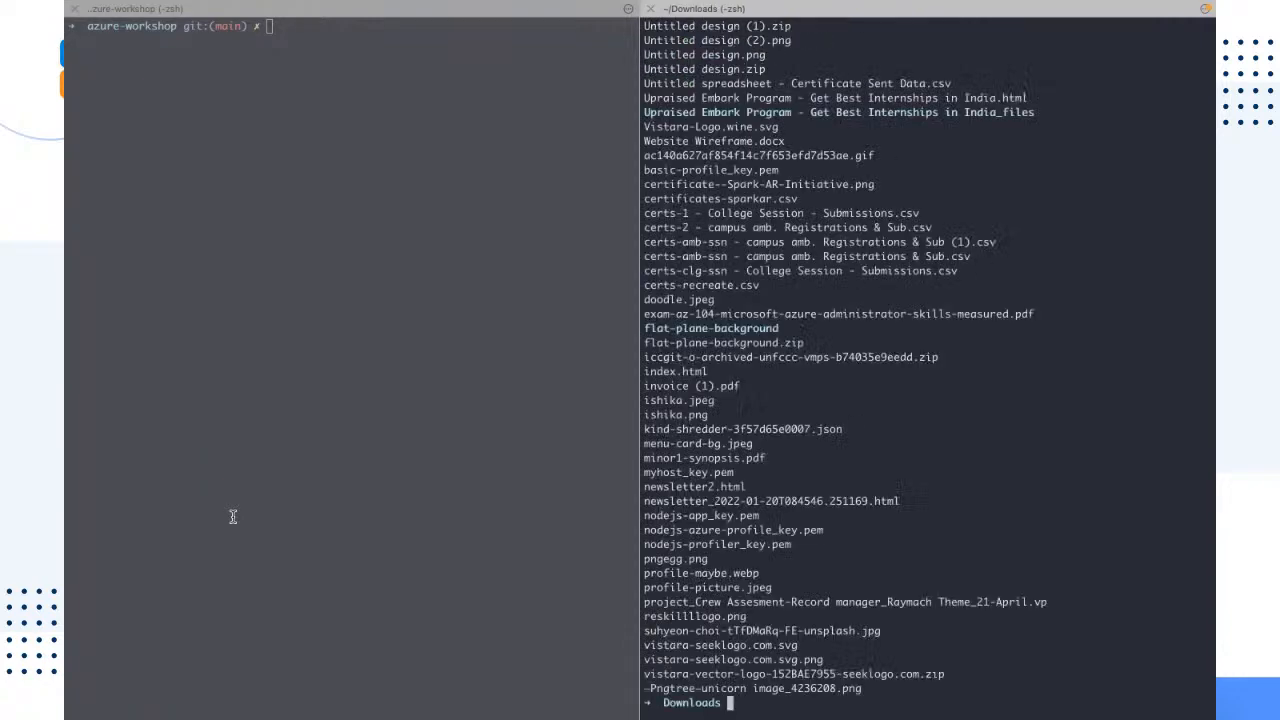
pyautogui.hotkey('ctrl', 'l')
# Step: Find the downloaded private key file in the terminal's Downloads folder with ls | grep nodejs-profiler*
pyautogui.hotkey('ctrl', 'Right')
pyautogui.hotkey('ctrl', 'Right')
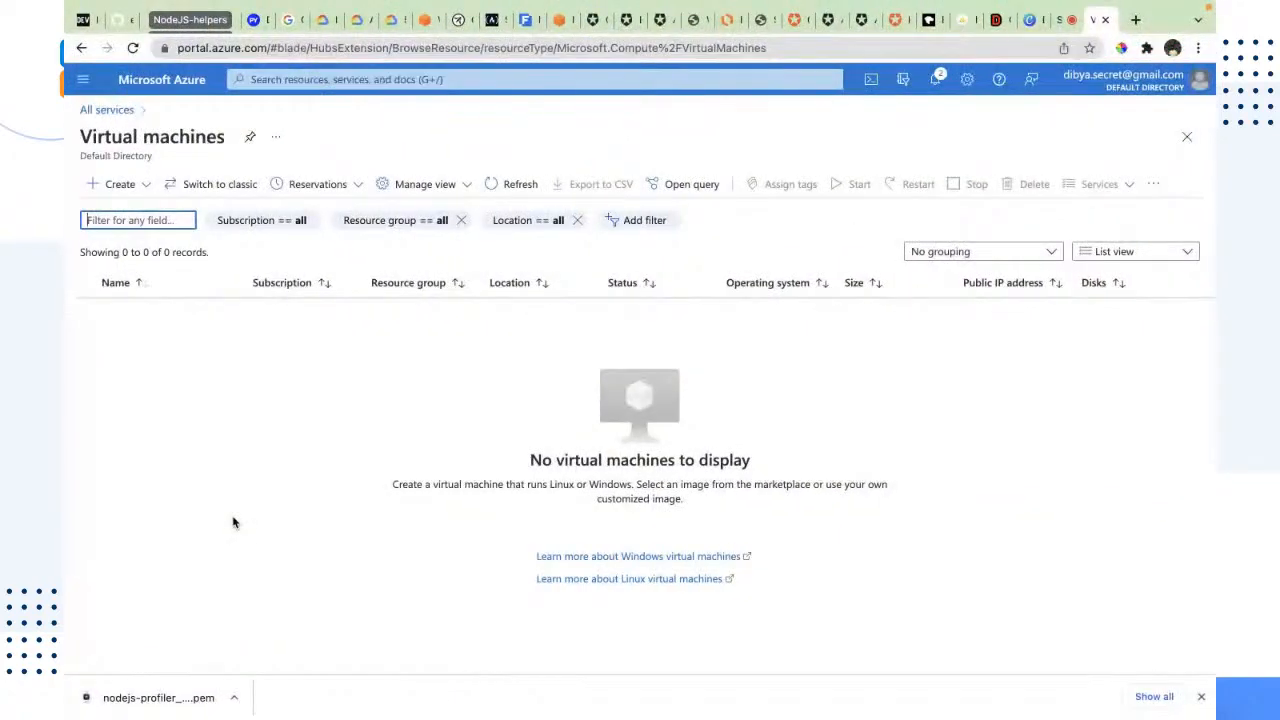
pyautogui.hotkey('ctrl', 'Left')
pyautogui.hotkey('ctrl', 'Left')
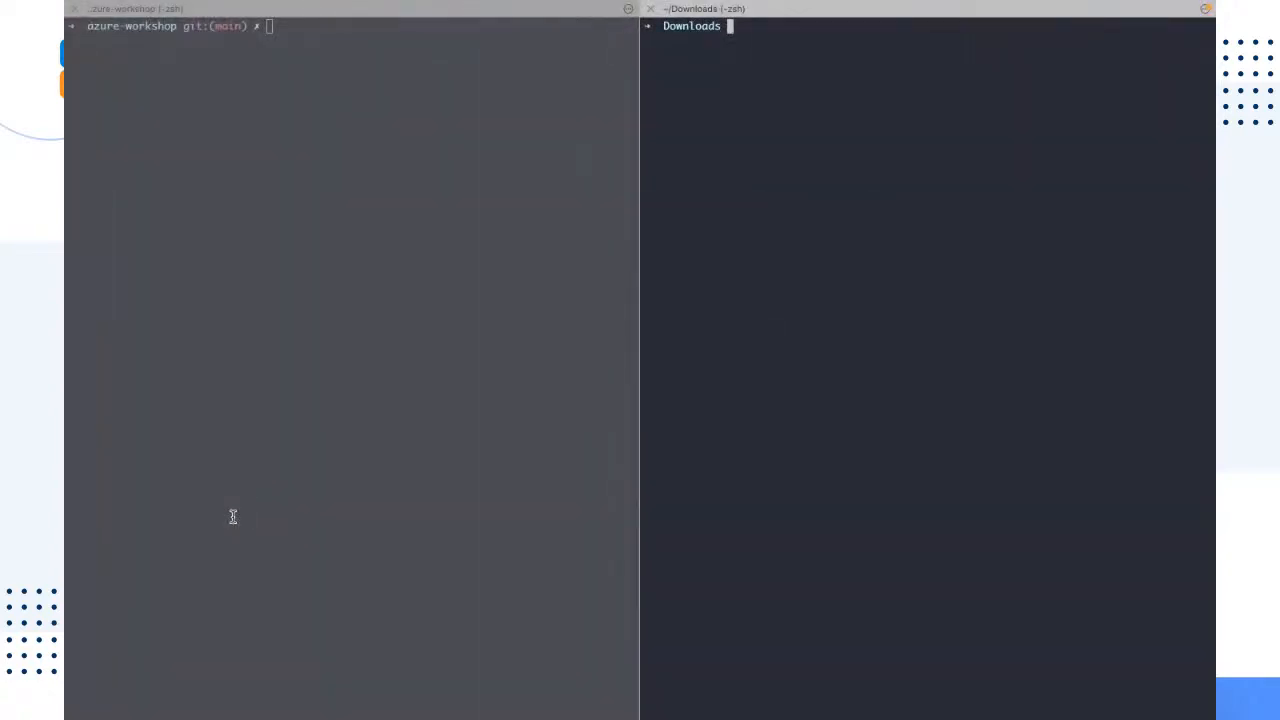
pyautogui.write('ls l')
pyautogui.write(' grep ')
pyautogui.write('nodejs-p')
pyautogui.write('rofiler')
pyautogui.write('-*')
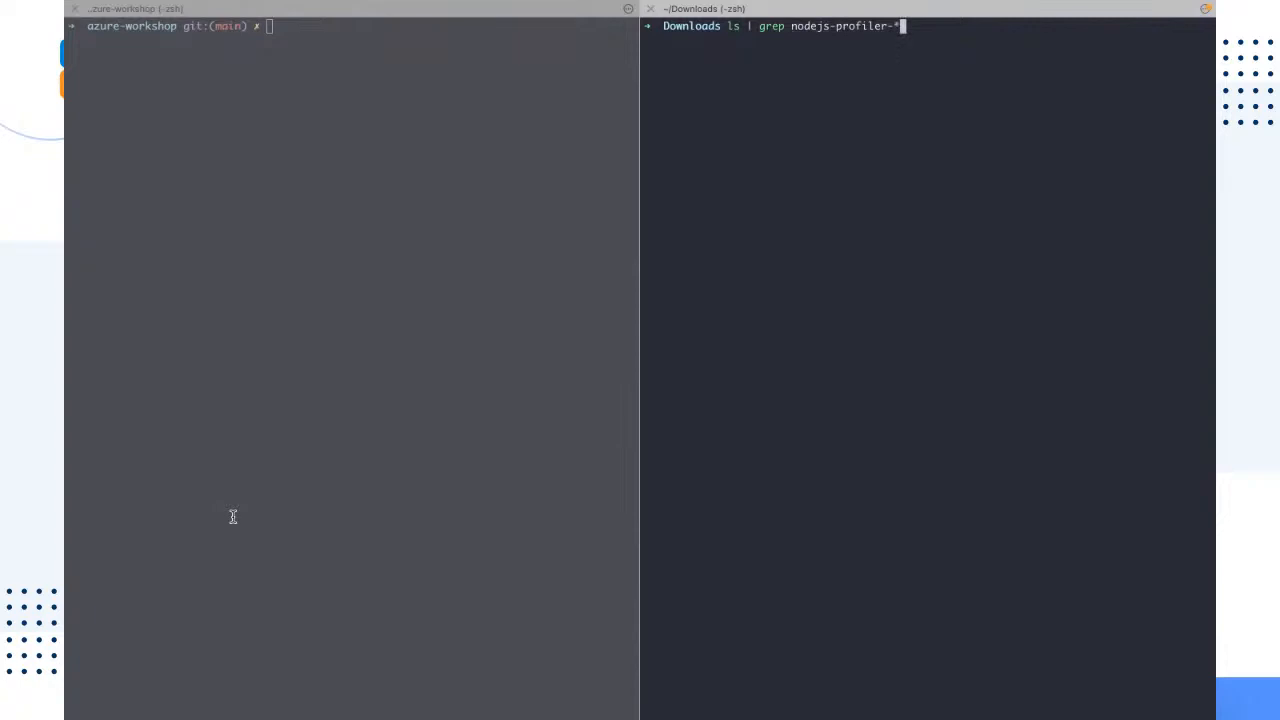
pyautogui.press('BackSpace')
pyautogui.write('*')
pyautogui.press('Return')
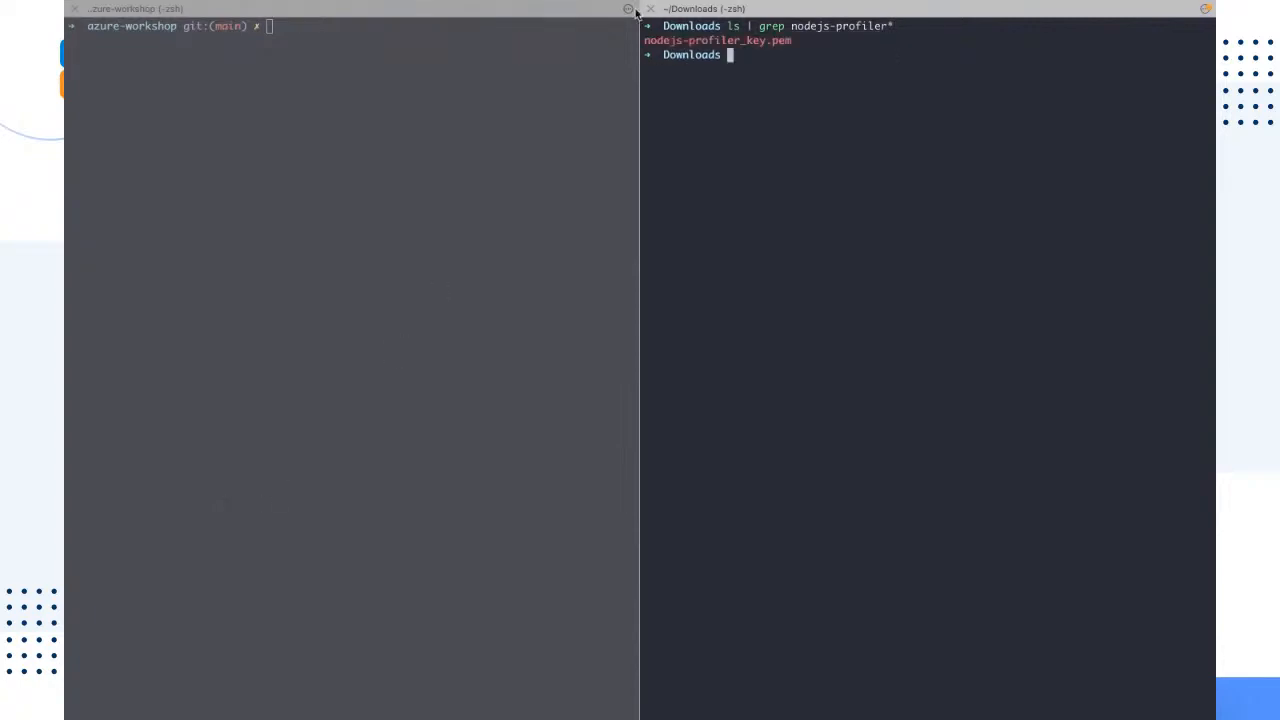
pyautogui.moveTo(792, 41); pyautogui.dragTo(645, 42)
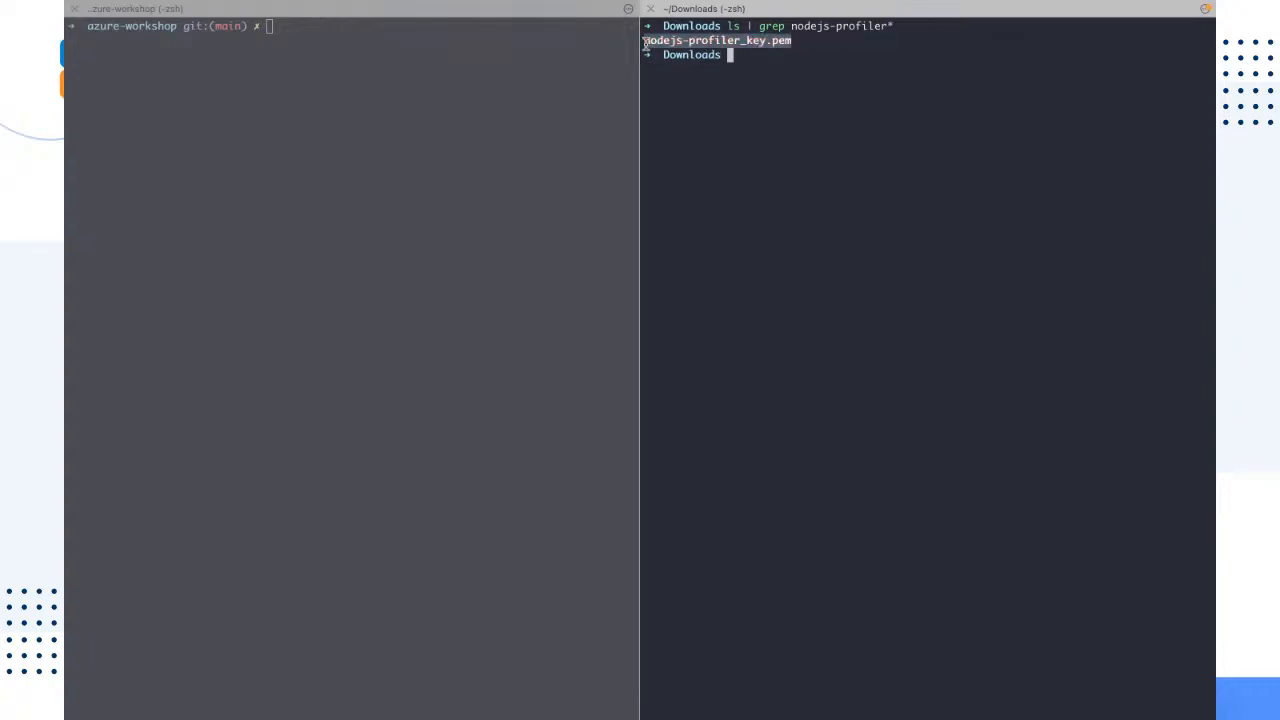
pyautogui.click(981, 136)
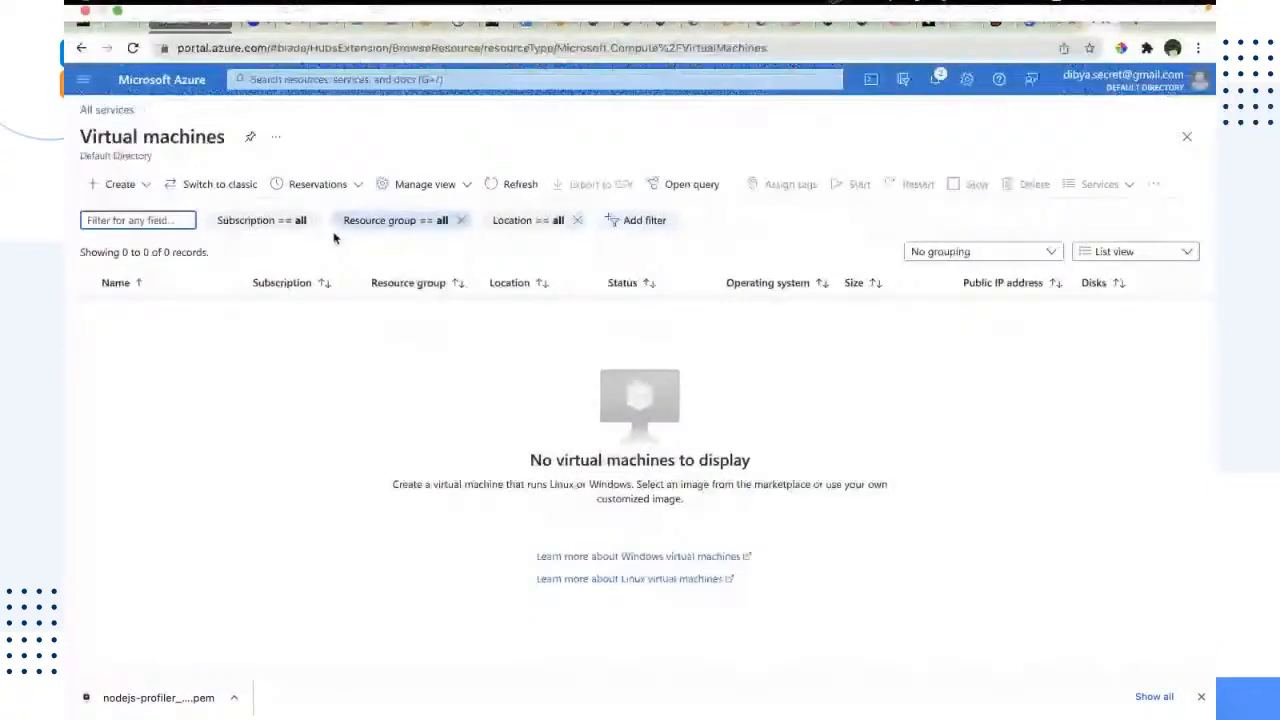
# Step: Return to the Azure portal, refresh the virtual machines list and open the SSH connection instructions for nodejs-profiler
pyautogui.click(510, 184)
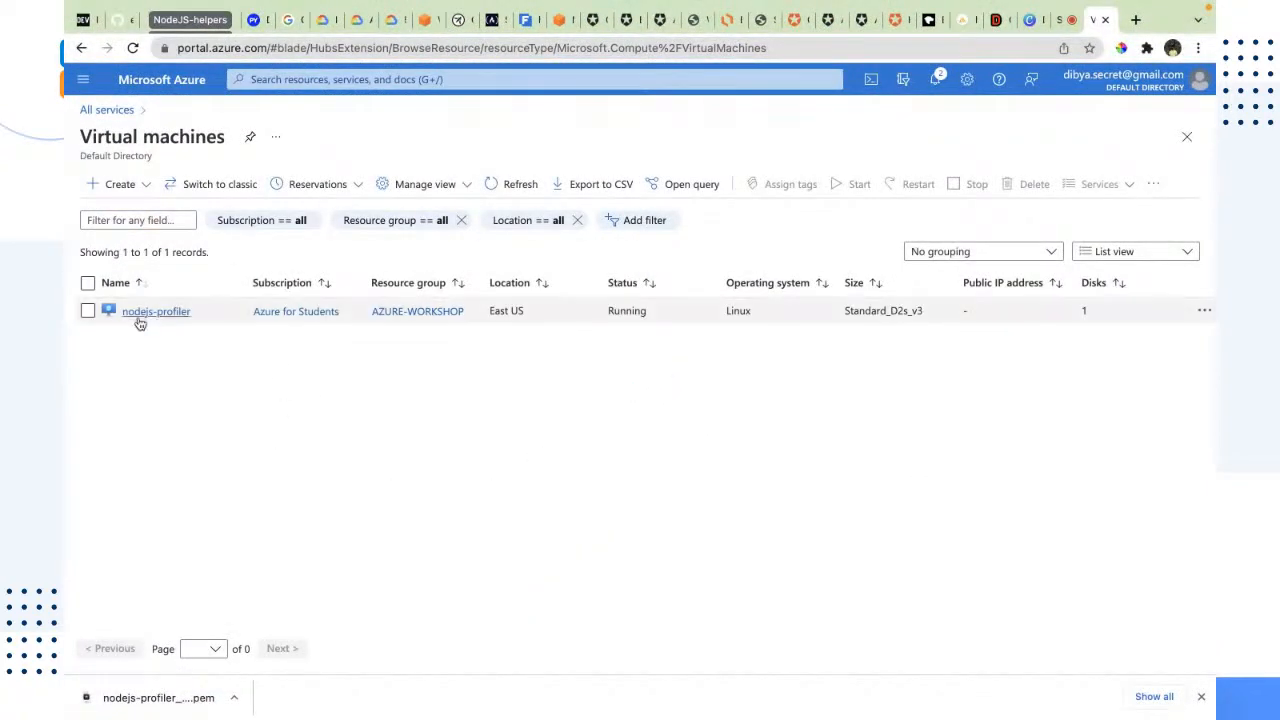
pyautogui.moveTo(147, 320)
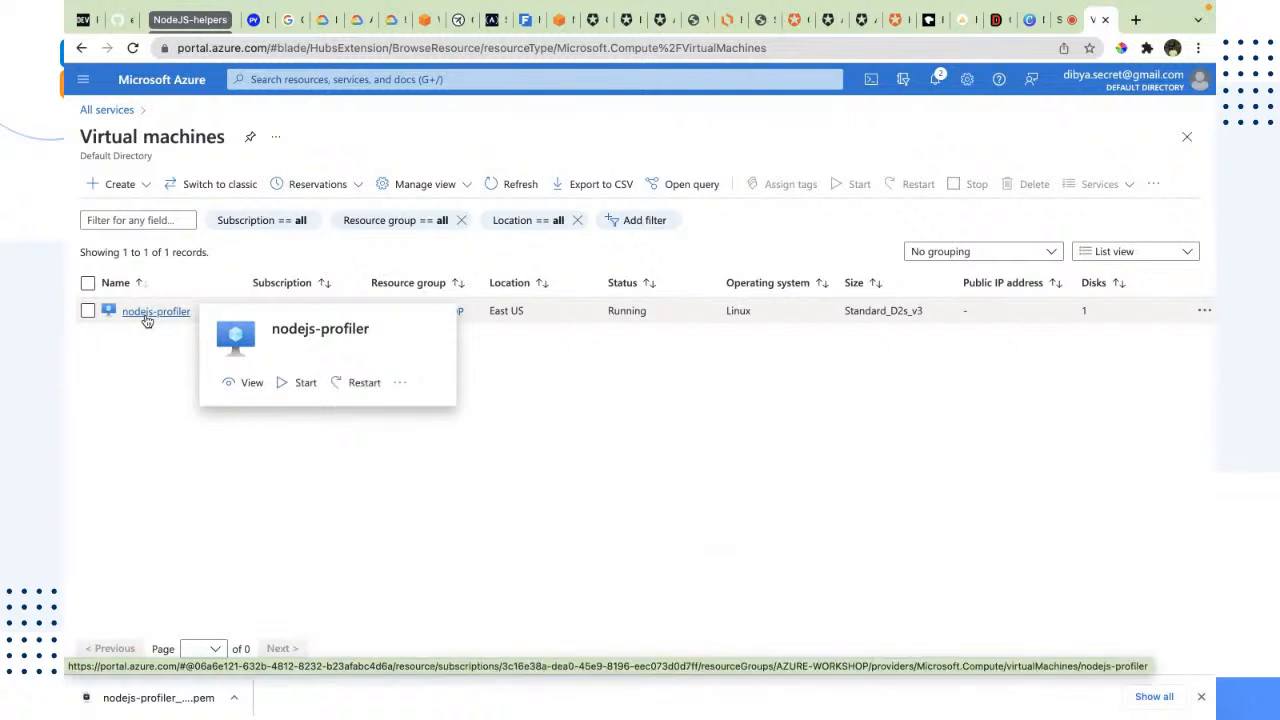
pyautogui.click(147, 316)
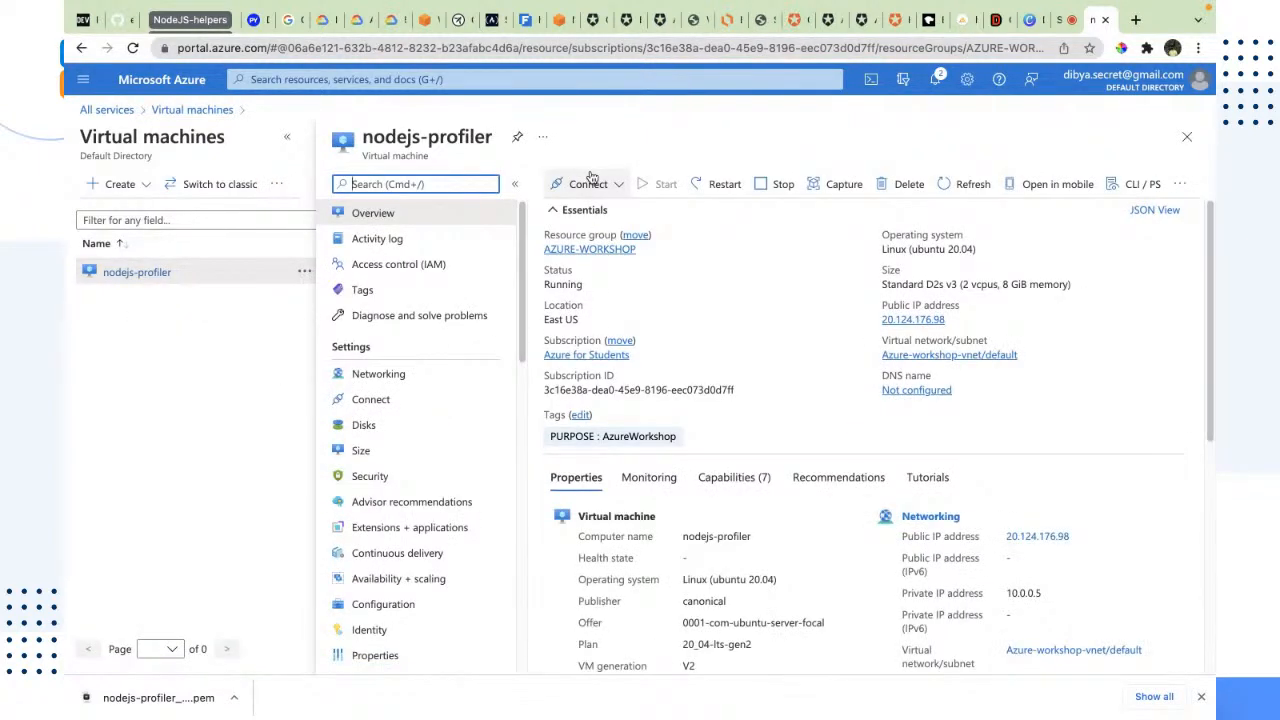
pyautogui.click(591, 178)
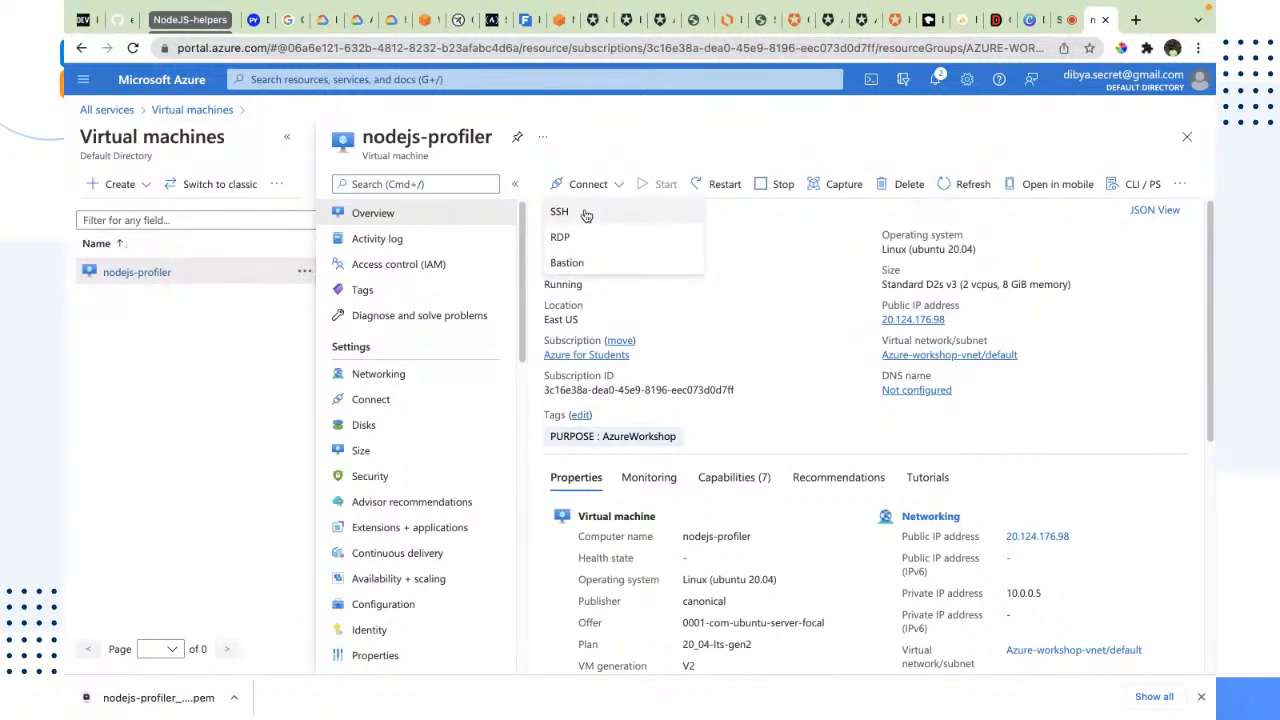
pyautogui.click(585, 212)
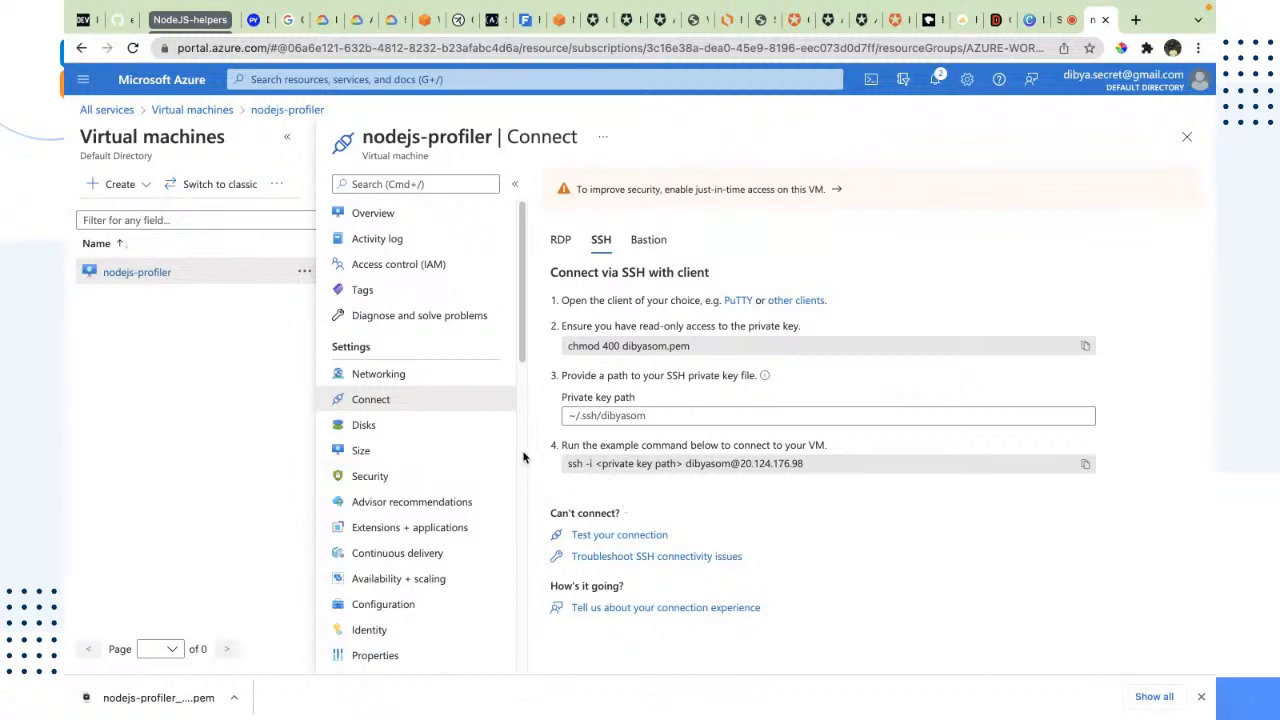
# Step: Copy the example SSH command and paste it into the terminal's Downloads prompt, placing the cursor after the private key path placeholder
pyautogui.moveTo(558, 446); pyautogui.dragTo(727, 463)
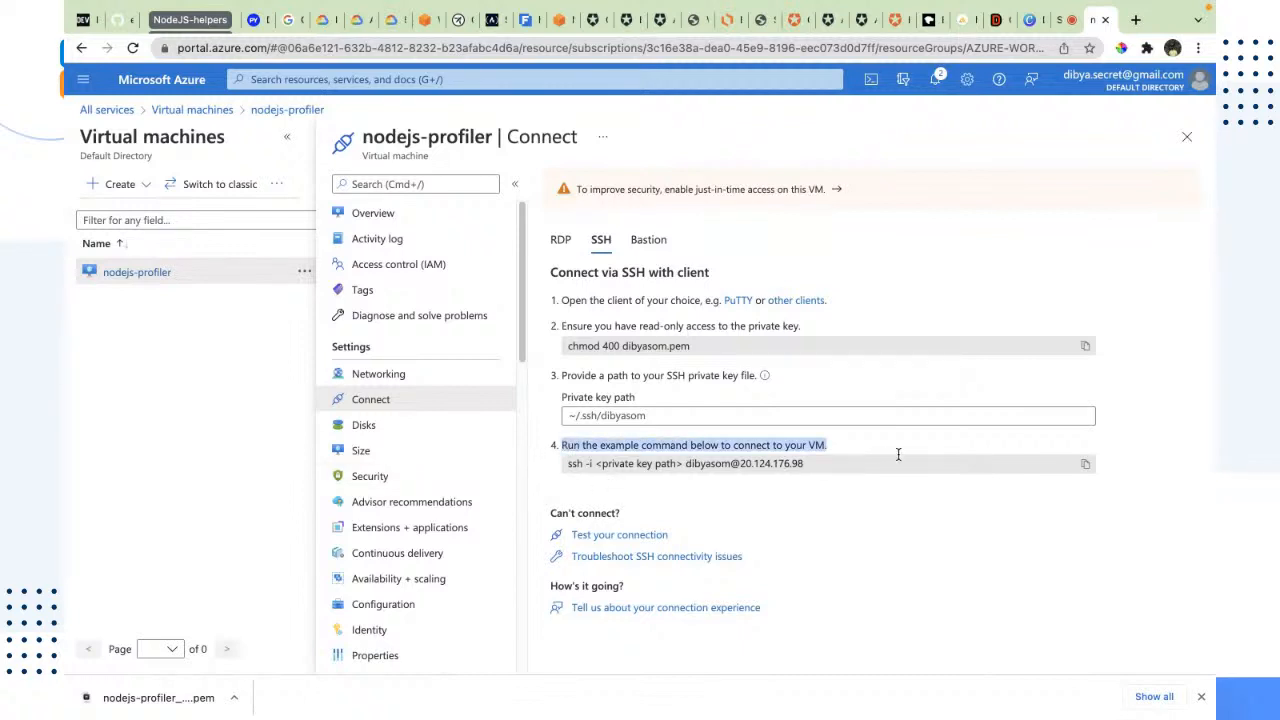
pyautogui.click(873, 509)
pyautogui.click(1085, 463)
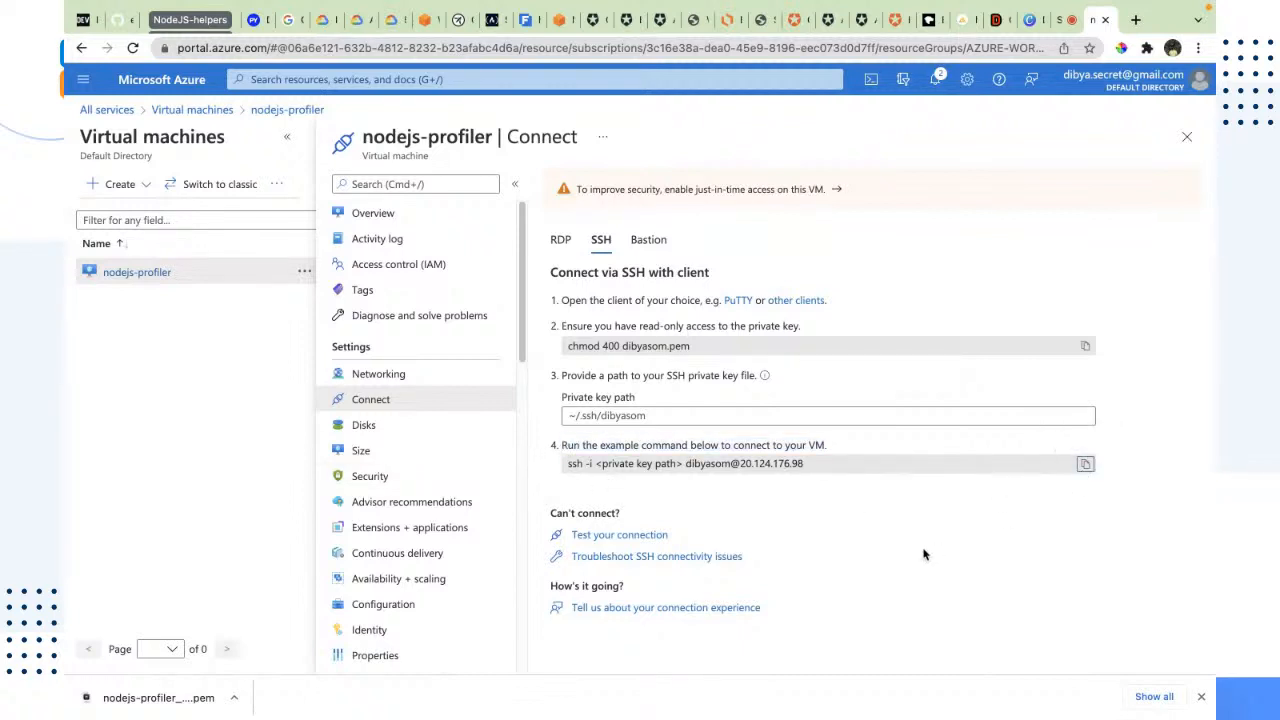
pyautogui.hotkey('ctrl', 'Left')
pyautogui.hotkey('ctrl', 'Left')
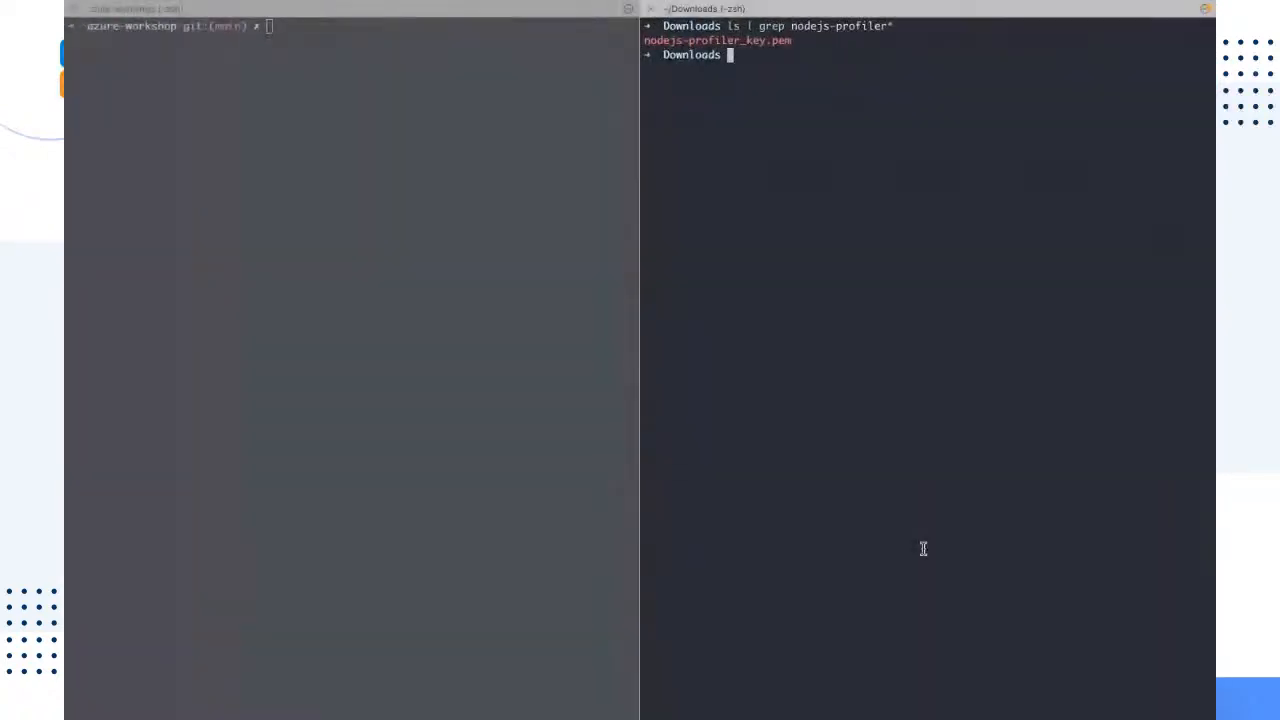
pyautogui.press('super+v')
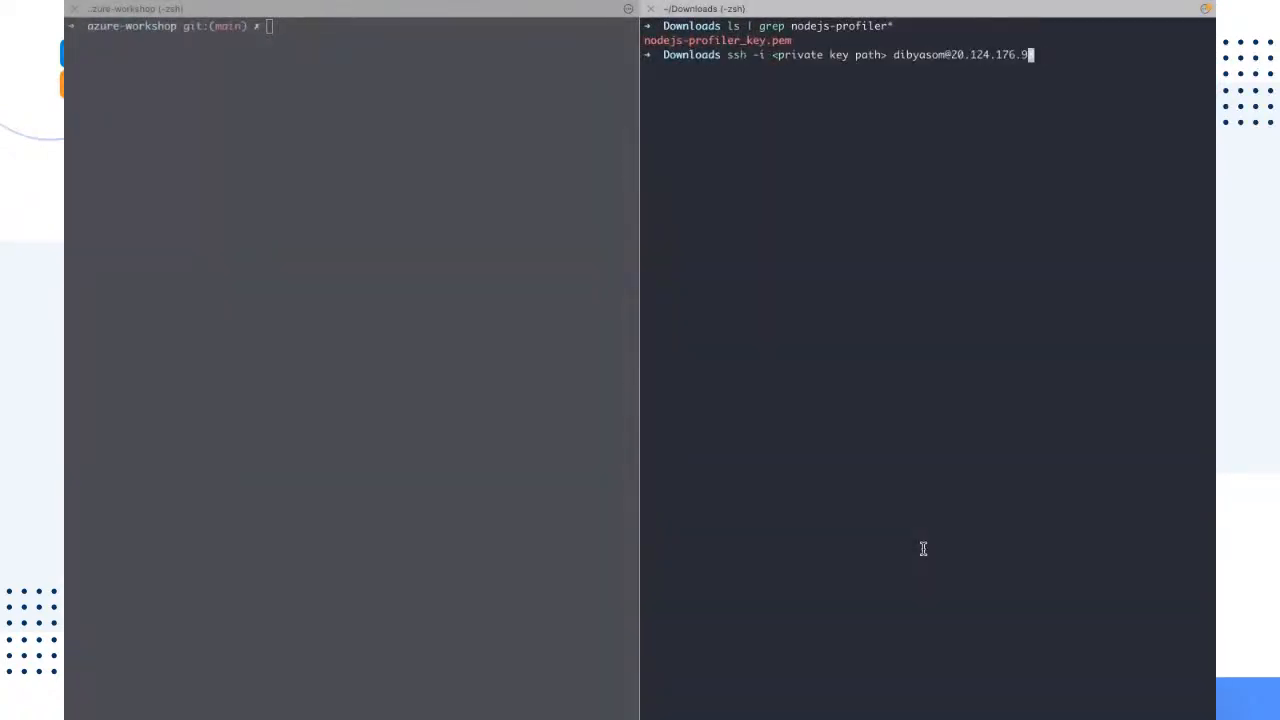
pyautogui.press('Left')
pyautogui.press('Left')
pyautogui.press('Left')
pyautogui.press('Left')
pyautogui.press('Left')
pyautogui.press('Left')
pyautogui.press('Left')
pyautogui.press('Left')
pyautogui.press('Left')
pyautogui.press('Left')
pyautogui.press('Left')
pyautogui.press('Left')
pyautogui.press('Left')
pyautogui.press('Left')
pyautogui.press('Left')
pyautogui.press('Left')
pyautogui.press('Left')
pyautogui.press('Left')
pyautogui.press('Left')
pyautogui.press('Left')
pyautogui.press('Left')
pyautogui.press('Left')
pyautogui.press('Left')
# Step: Examine the parts of the pasted command: ssh, the user name and the virtual machine's IP address
pyautogui.moveTo(746, 55); pyautogui.dragTo(726, 58)
pyautogui.doubleClick(934, 55)
pyautogui.moveTo(1041, 54); pyautogui.dragTo(950, 55)
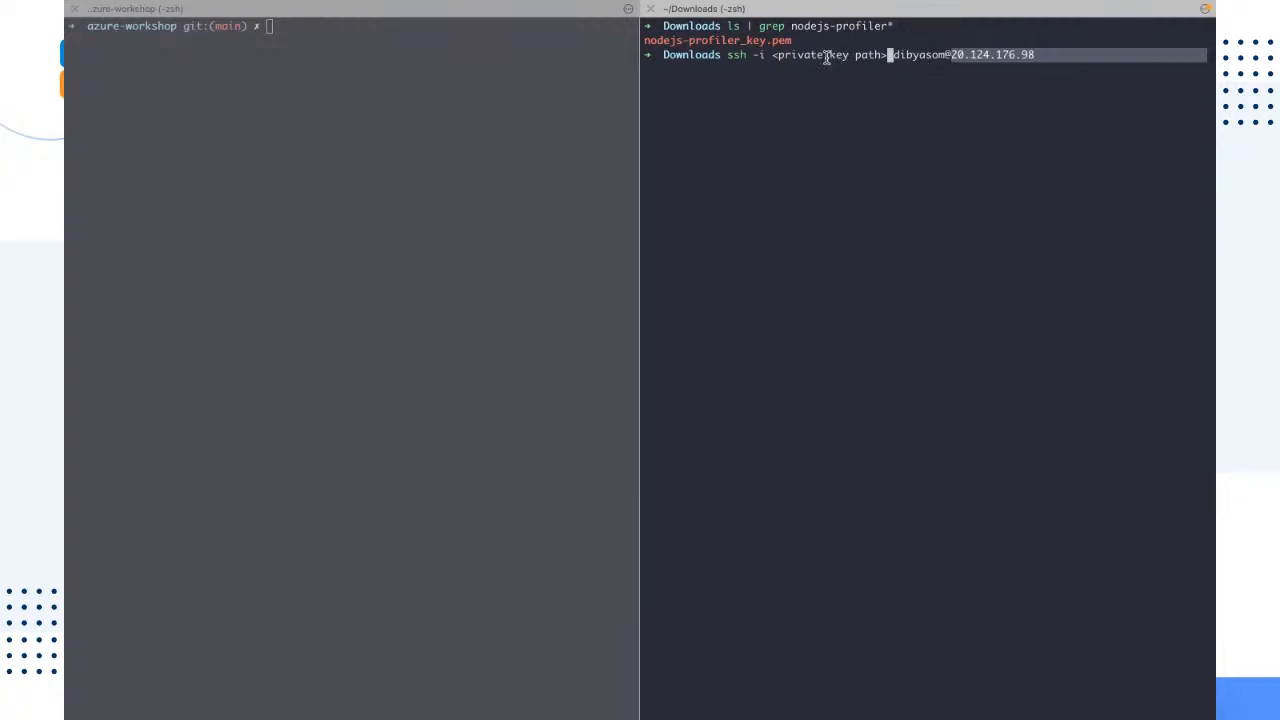
pyautogui.doubleClick(736, 55)
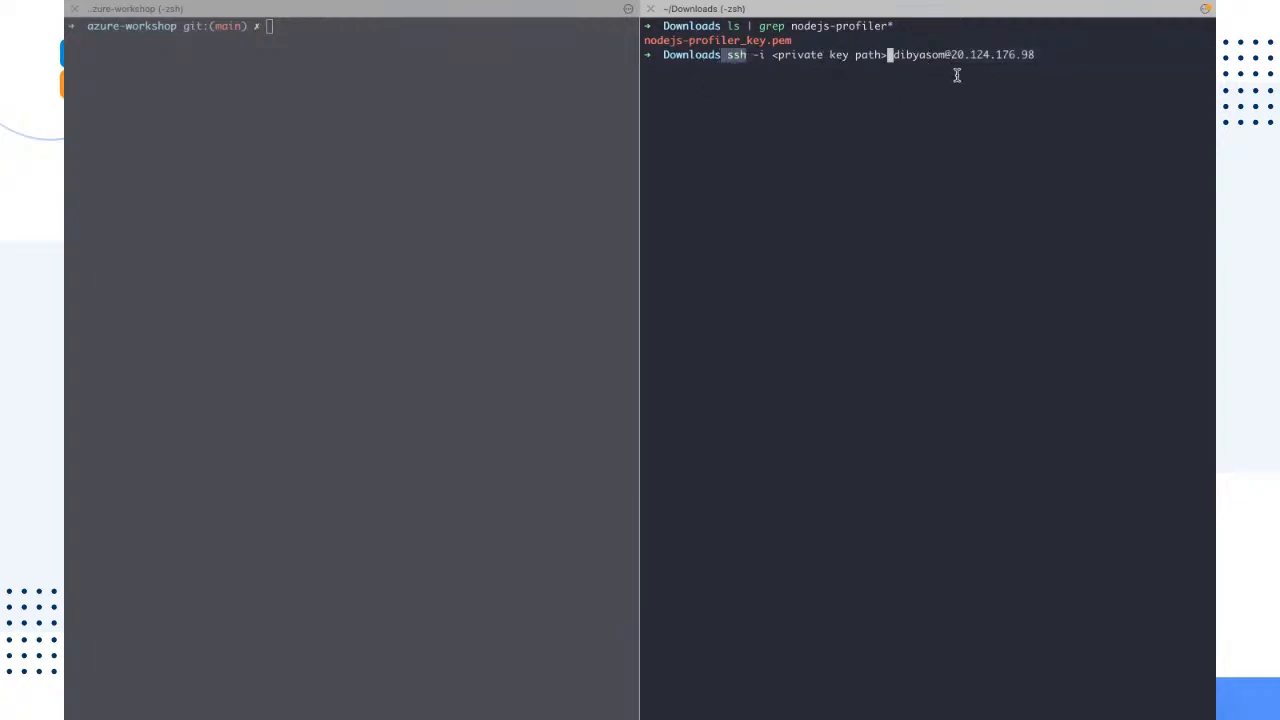
pyautogui.click(897, 56)
pyautogui.moveTo(897, 56); pyautogui.dragTo(940, 60)
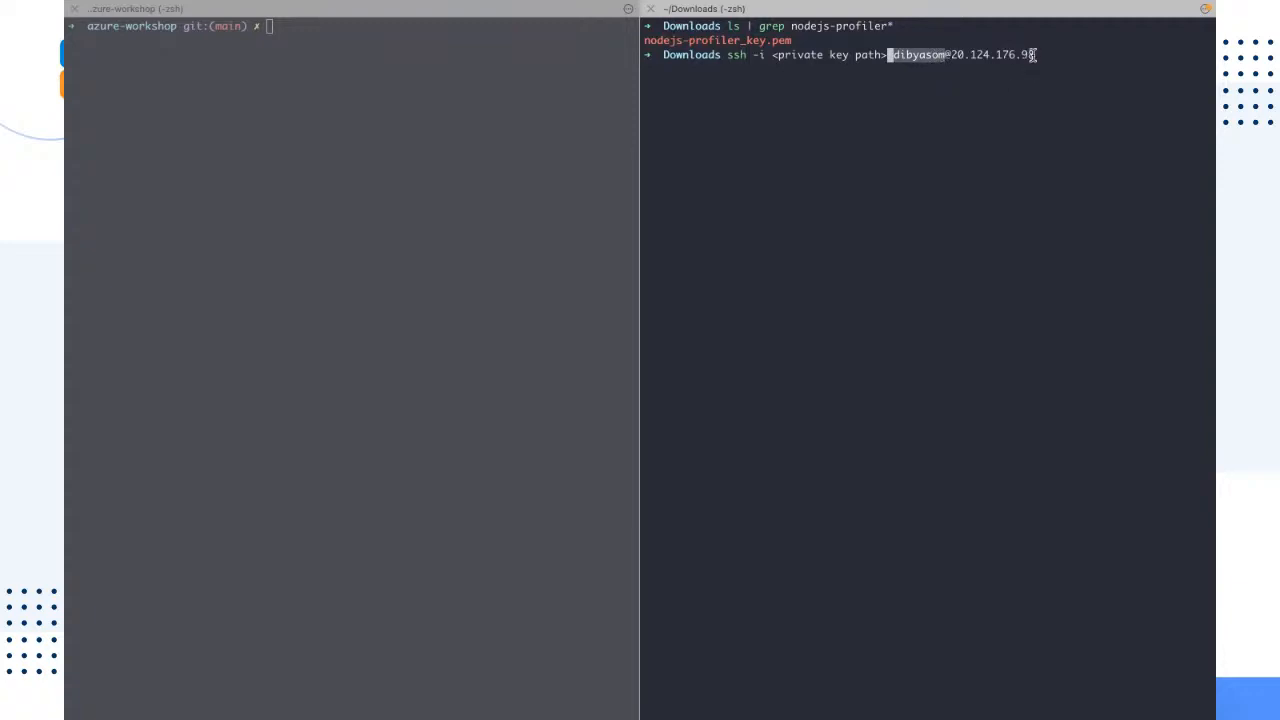
pyautogui.moveTo(1035, 55); pyautogui.dragTo(953, 55)
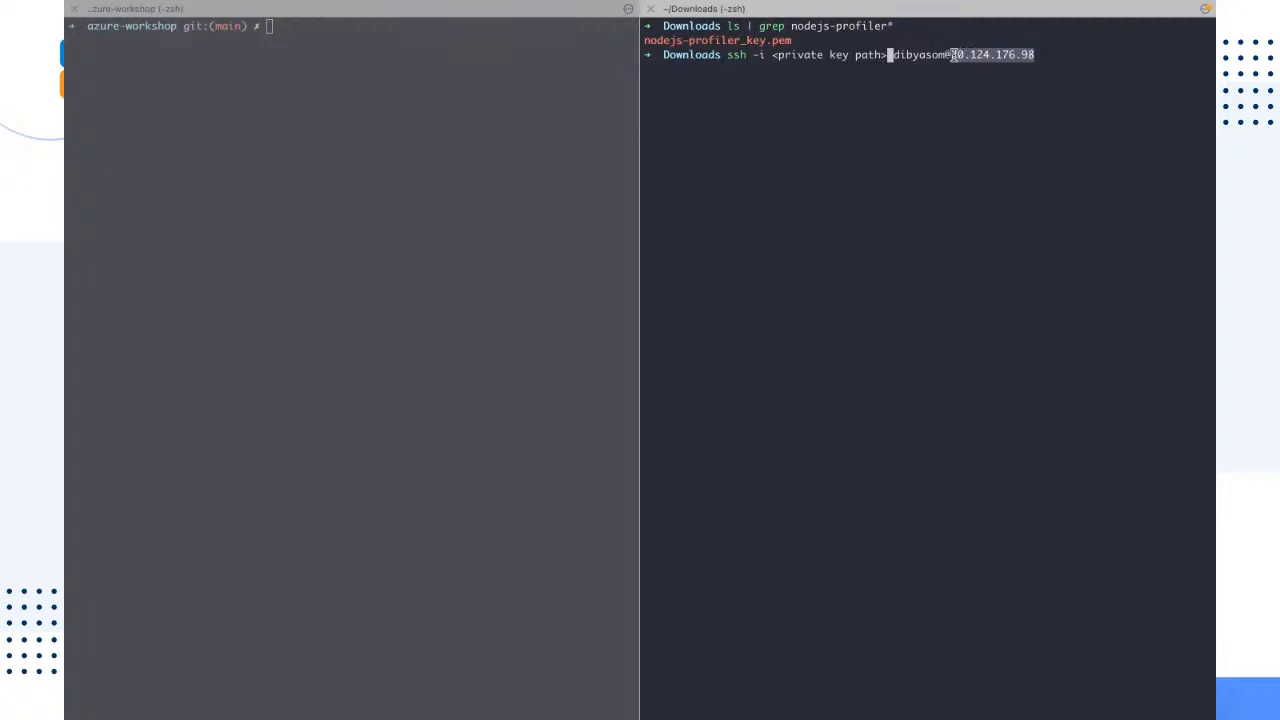
pyautogui.click(1032, 190)
pyautogui.moveTo(1035, 62); pyautogui.dragTo(953, 48)
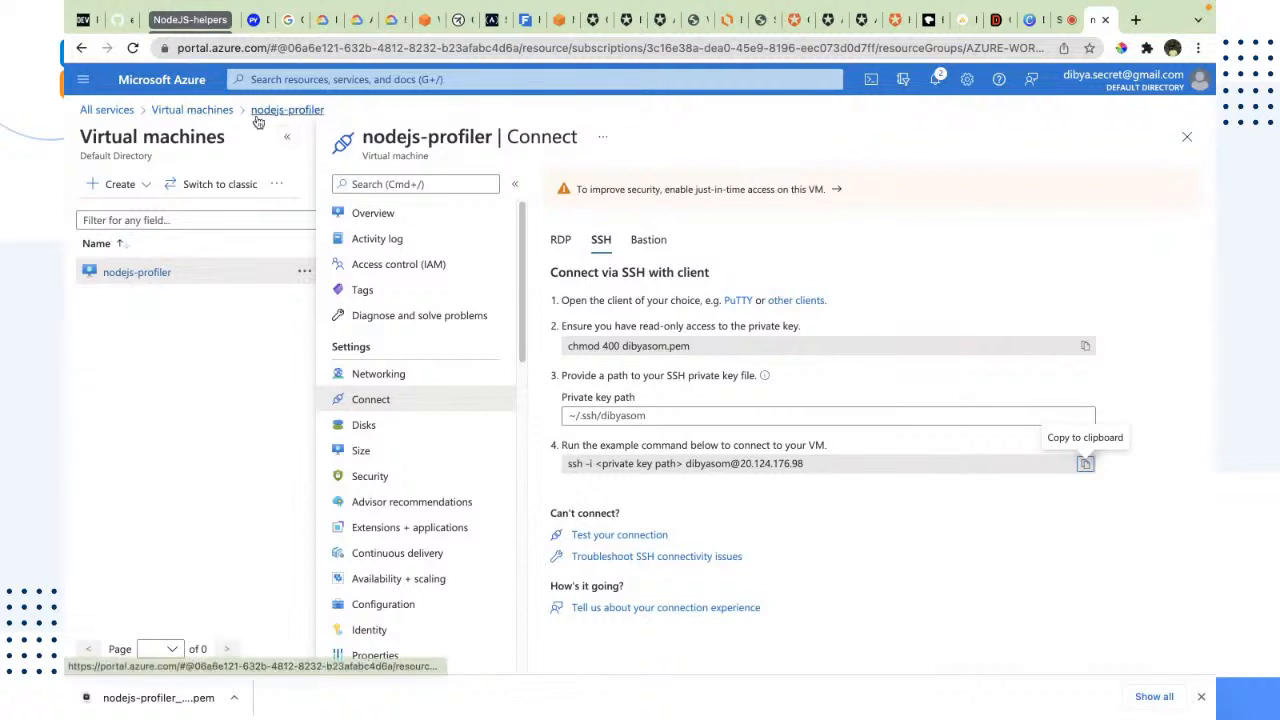
# Step: Check the public IP address on the nodejs-profiler overview in the Azure portal against the address in the terminal's SSH command
pyautogui.click(258, 117)
pyautogui.scroll(-3, 843, 337)
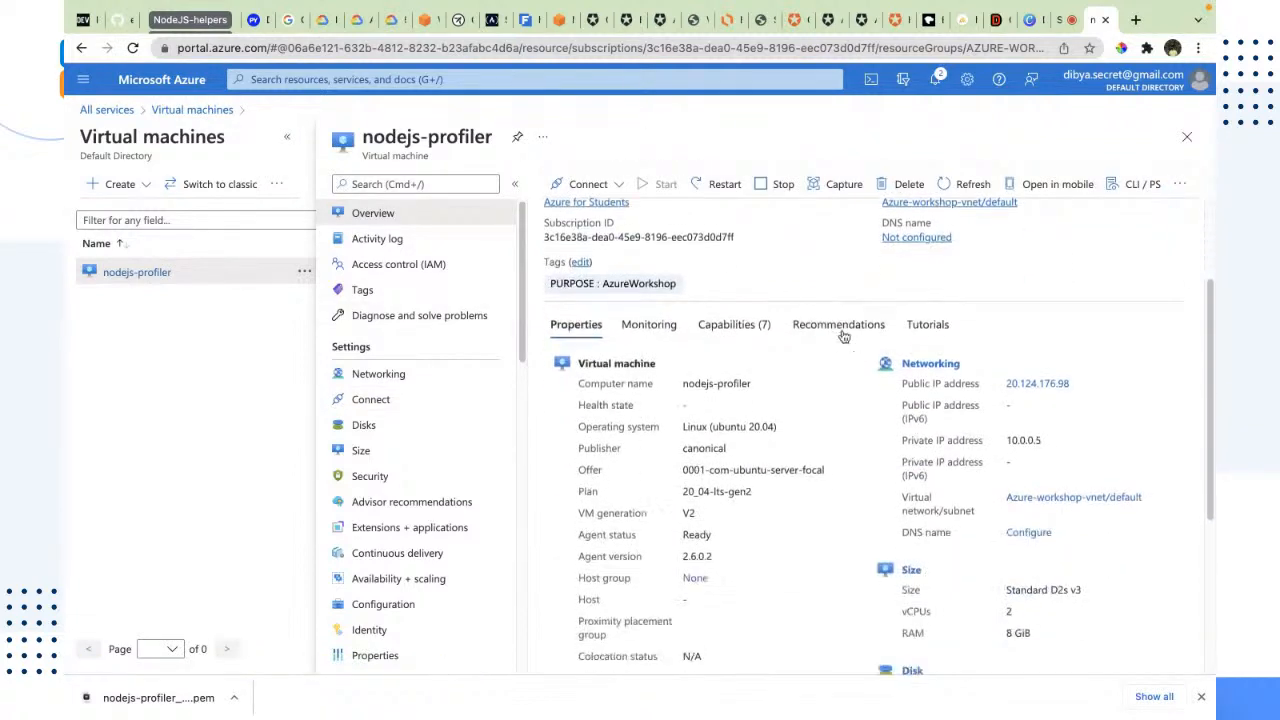
pyautogui.moveTo(1086, 378); pyautogui.dragTo(1002, 380)
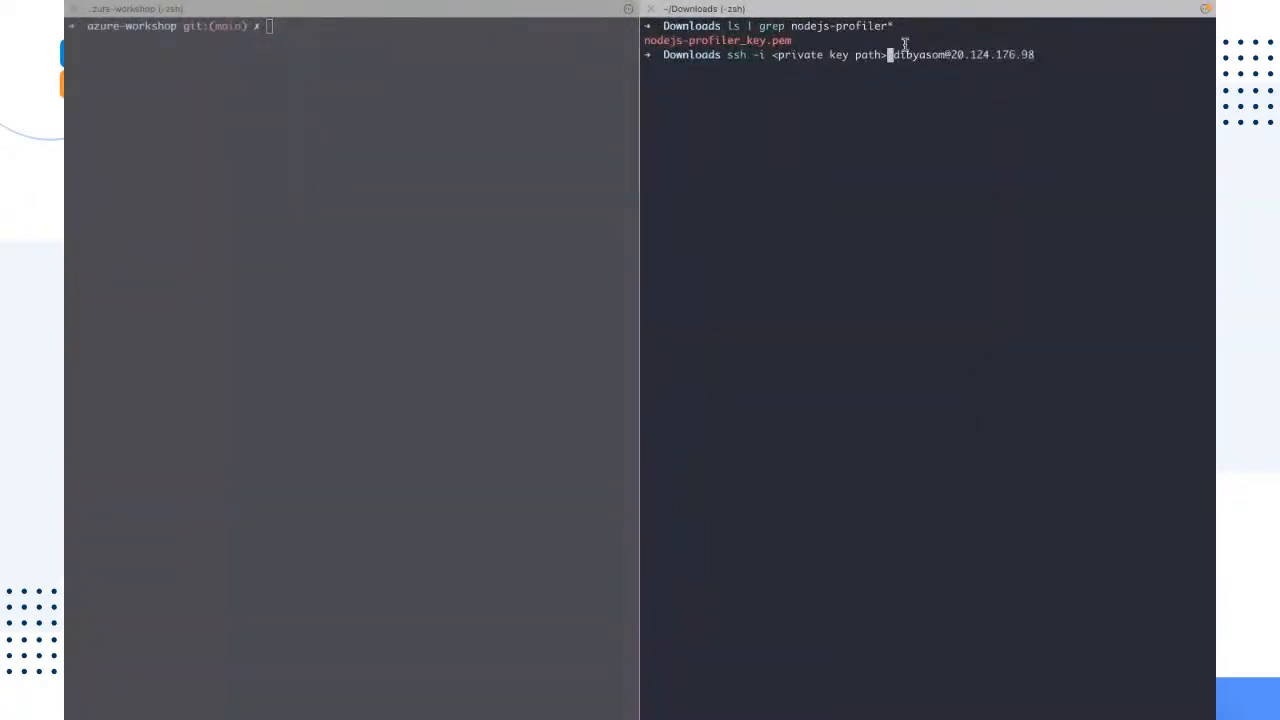
pyautogui.moveTo(892, 56); pyautogui.dragTo(1056, 71)
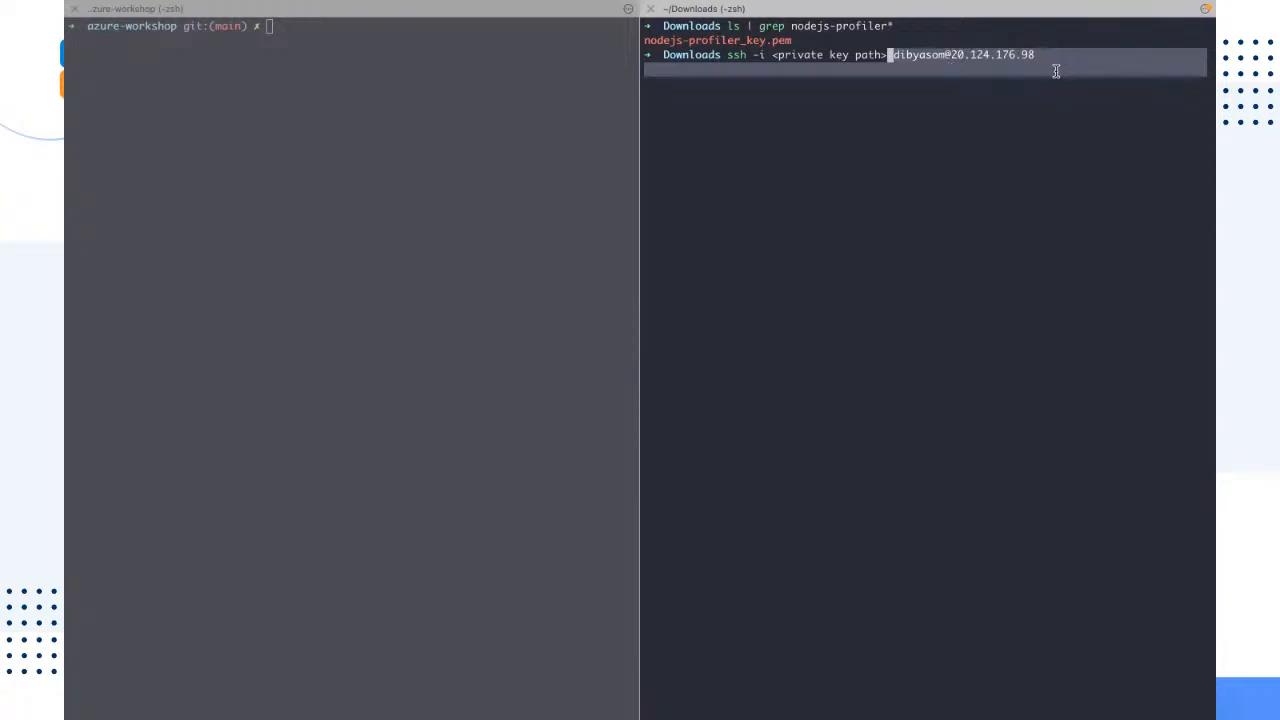
pyautogui.click(1004, 88)
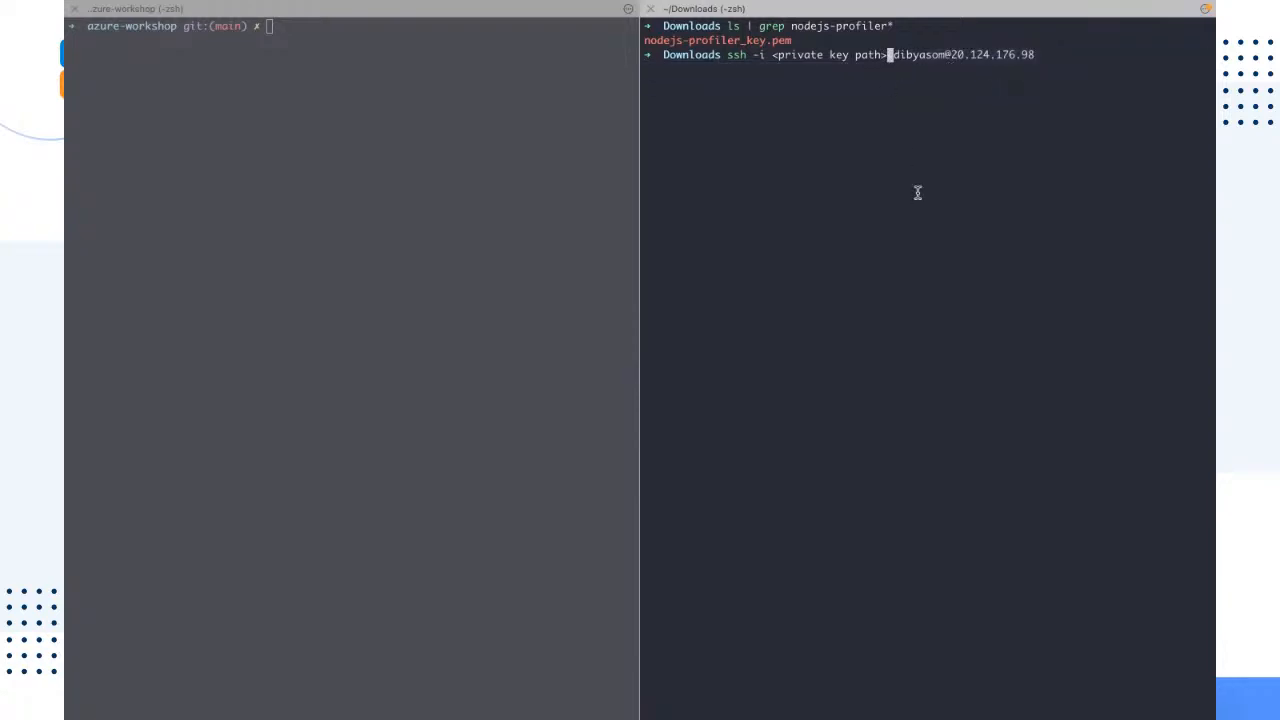
# Step: Remove the <private key path> placeholder after the -i option from the SSH command
pyautogui.press('BackSpace')
pyautogui.press('BackSpace')
pyautogui.press('BackSpace')
pyautogui.press('BackSpace')
pyautogui.press('BackSpace')
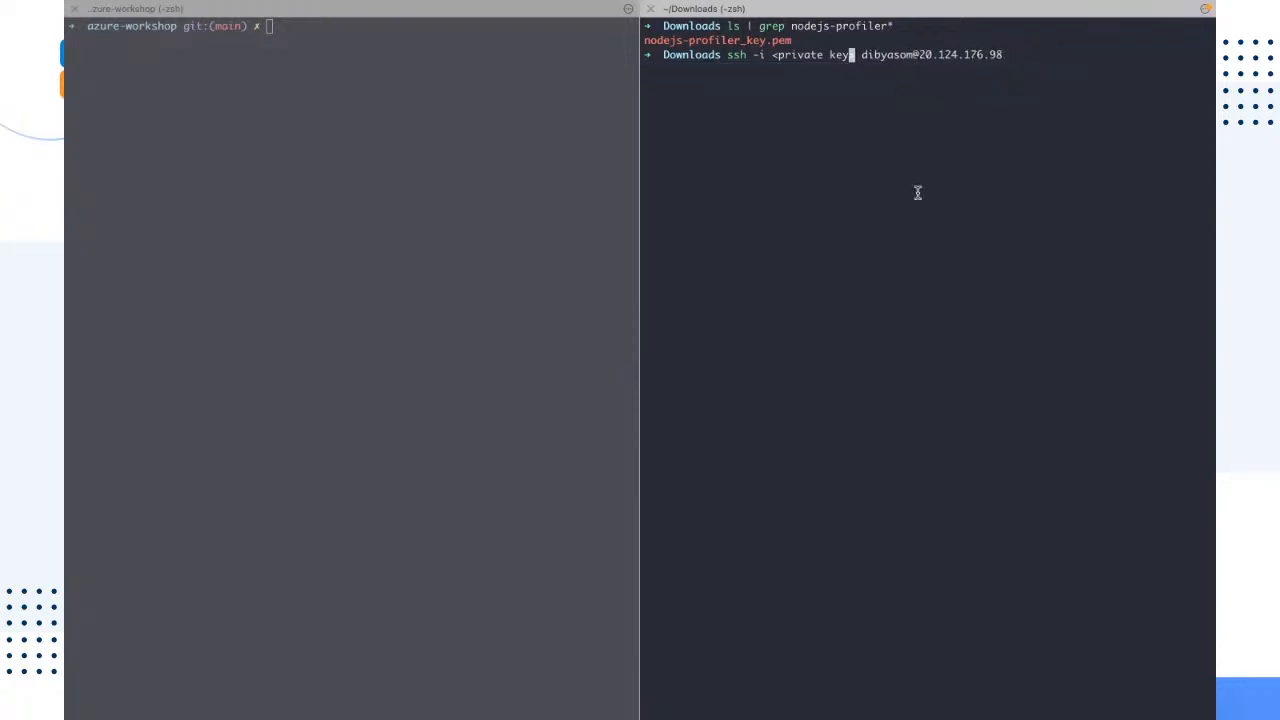
pyautogui.press('BackSpace')
pyautogui.press('BackSpace')
pyautogui.press('BackSpace')
pyautogui.press('BackSpace')
pyautogui.press('BackSpace')
pyautogui.press('BackSpace')
pyautogui.press('BackSpace')
pyautogui.press('BackSpace')
pyautogui.press('BackSpace')
pyautogui.press('BackSpace')
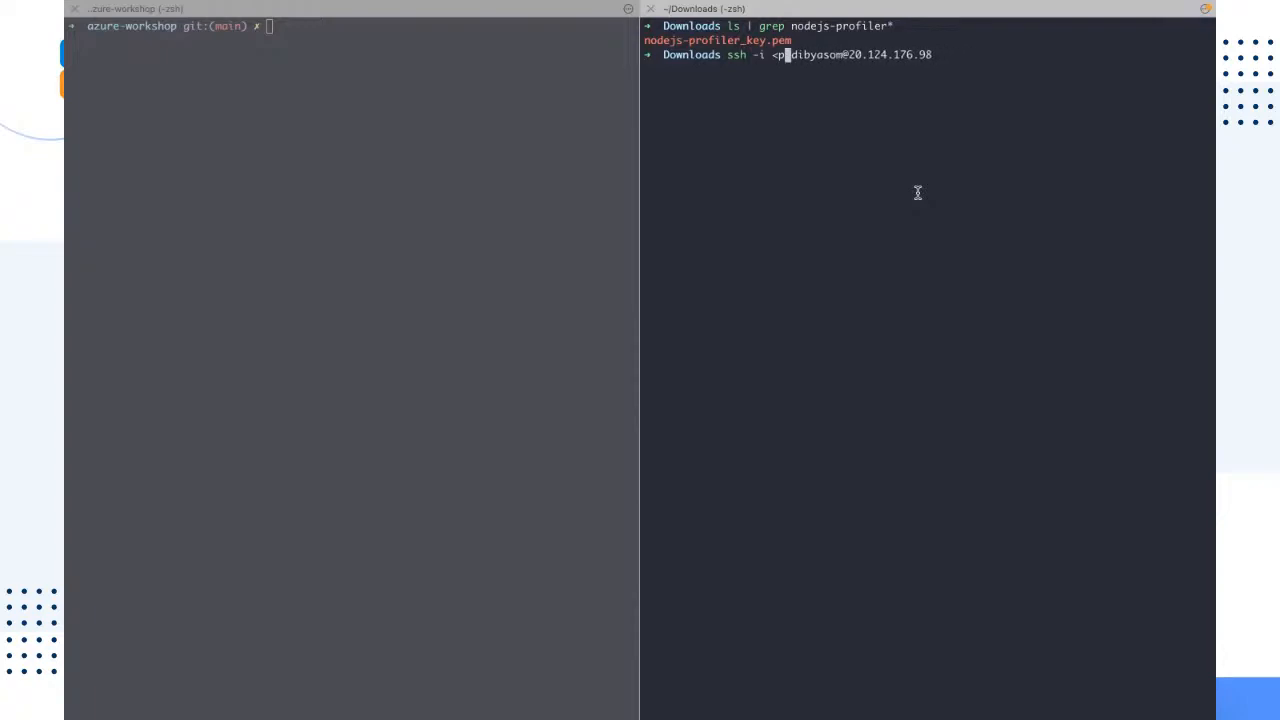
pyautogui.press('BackSpace')
pyautogui.press('BackSpace')
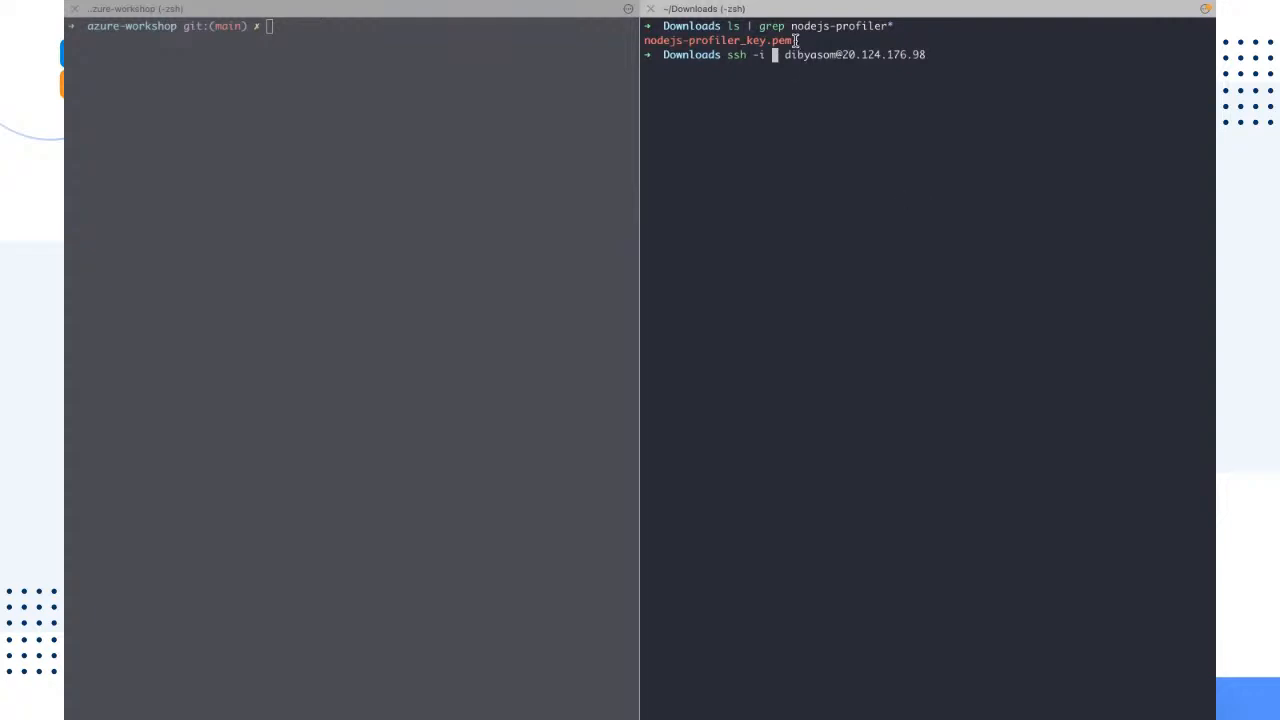
# Step: Insert ./nodejs-profiler_key.pem as the private key path after -i in the SSH command and move the cursor to the command's end
pyautogui.moveTo(796, 40); pyautogui.dragTo(640, 40)
pyautogui.press('super+c')
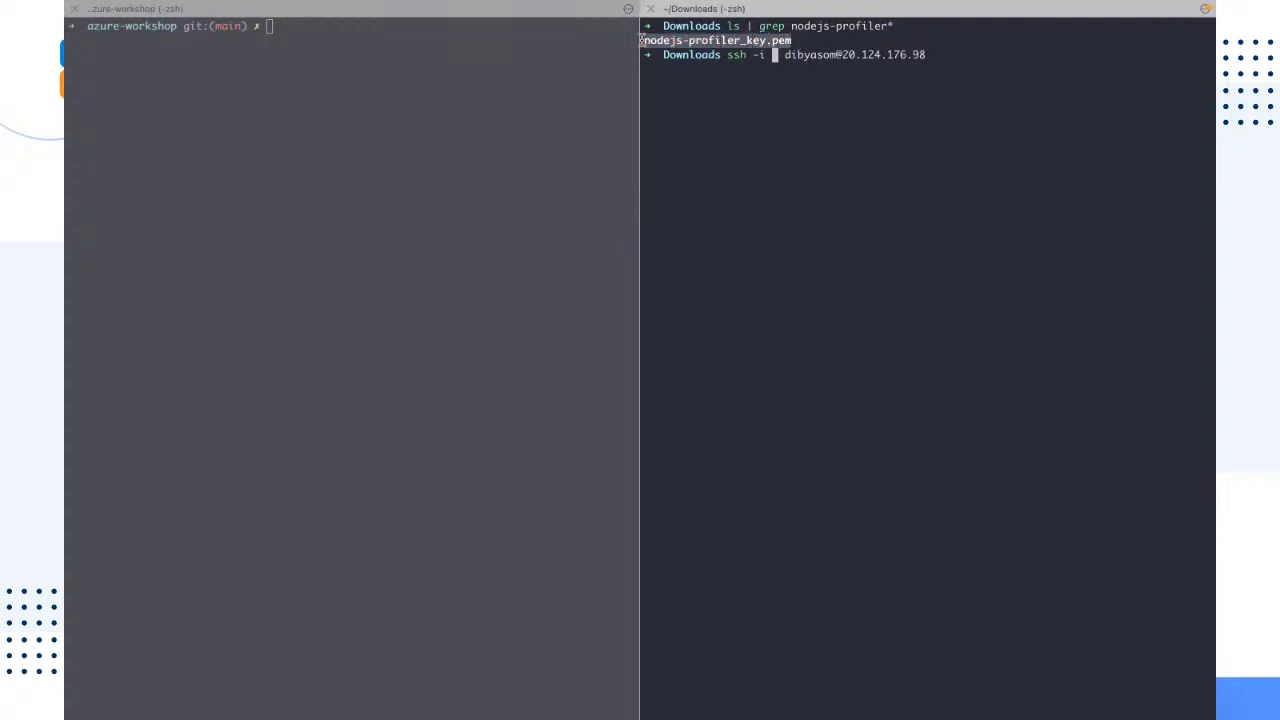
pyautogui.click(776, 56)
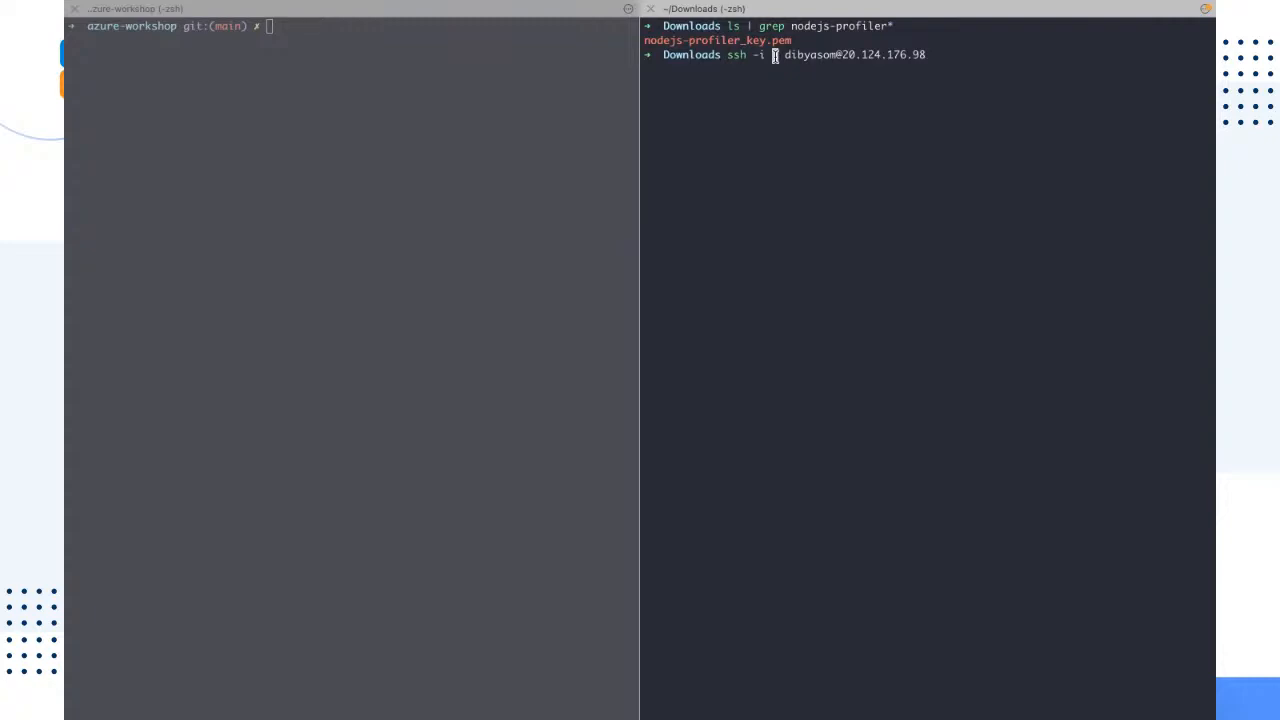
pyautogui.write('n')
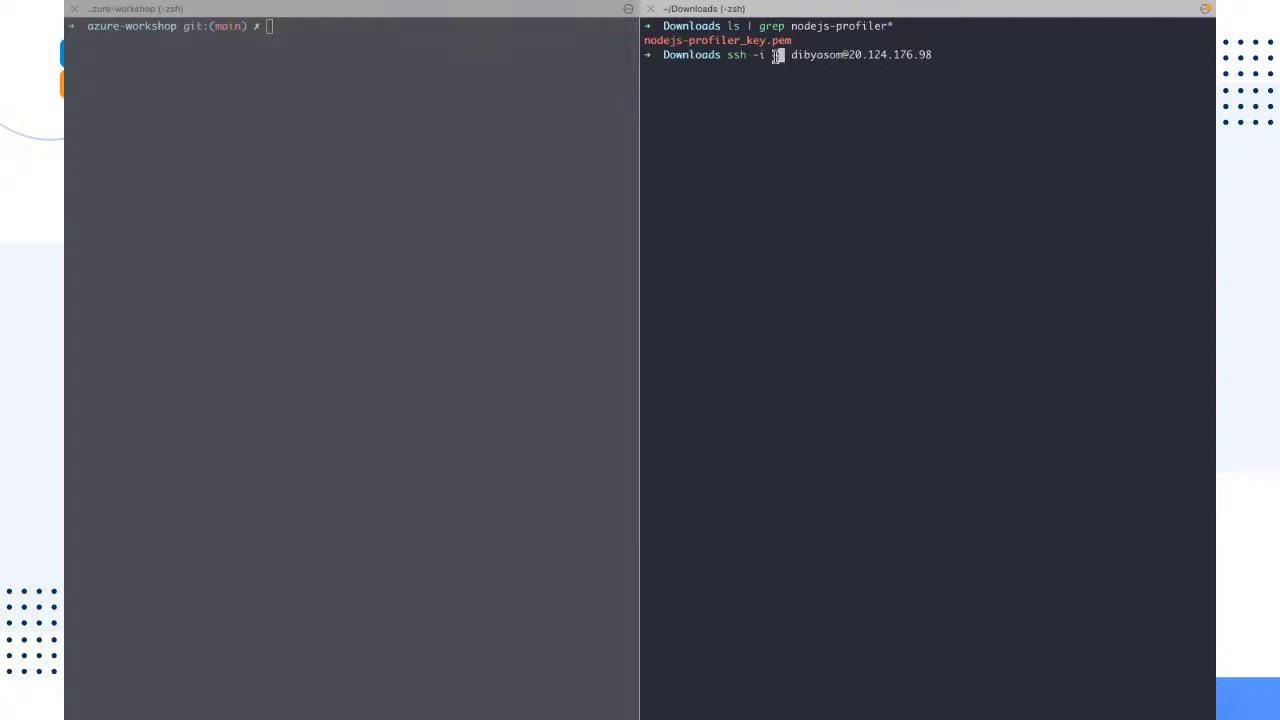
pyautogui.press('BackSpace')
pyautogui.write('~/')
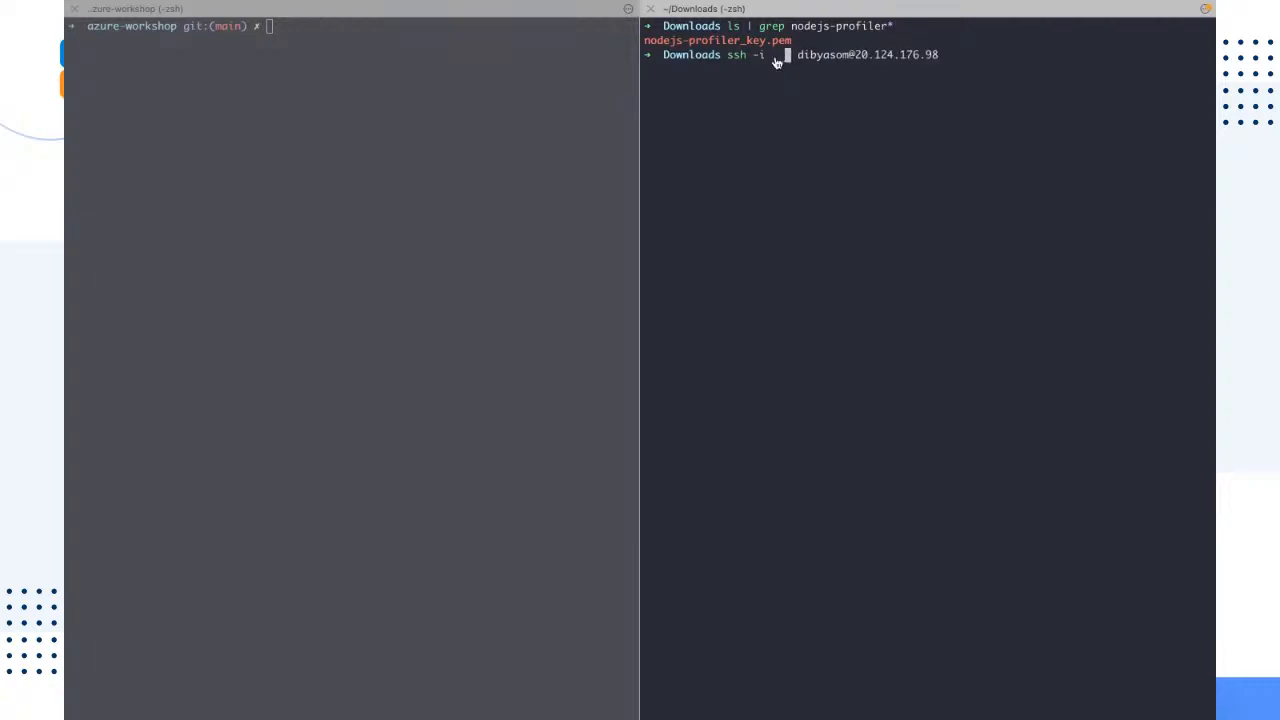
pyautogui.press('super+v')
pyautogui.press('Right')
pyautogui.press('Right')
pyautogui.press('Right')
pyautogui.press('Right')
pyautogui.press('Right')
pyautogui.press('Right')
pyautogui.press('Right')
pyautogui.press('Right')
pyautogui.press('Right')
pyautogui.press('Right')
pyautogui.press('Right')
pyautogui.press('Right')
pyautogui.press('Right')
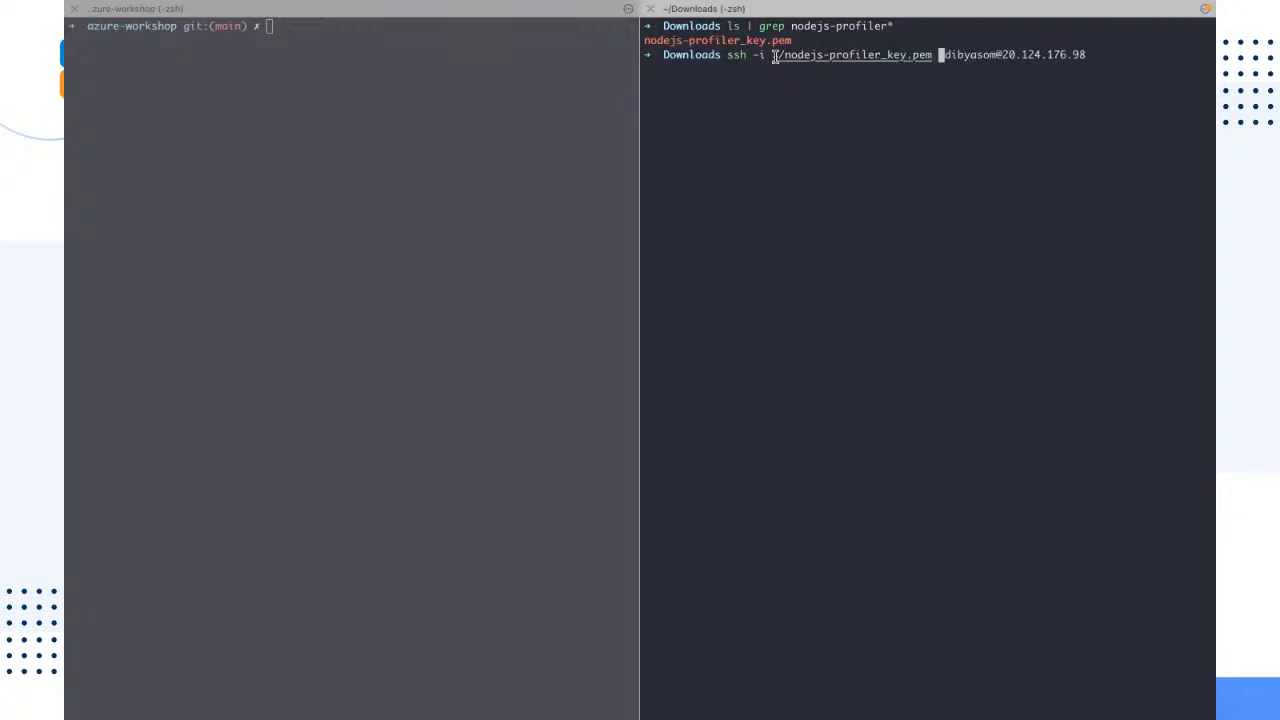
pyautogui.press('Right')
pyautogui.press('Right')
pyautogui.press('Right')
pyautogui.press('Right')
pyautogui.press('Right')
pyautogui.press('Right')
pyautogui.press('Right')
pyautogui.press('Right')
pyautogui.press('Right')
pyautogui.press('Right')
pyautogui.press('Right')
# Step: Check and run the SSH command for 20.124.176.98, answering yes to continue connecting to the host
pyautogui.moveTo(792, 40); pyautogui.dragTo(644, 38)
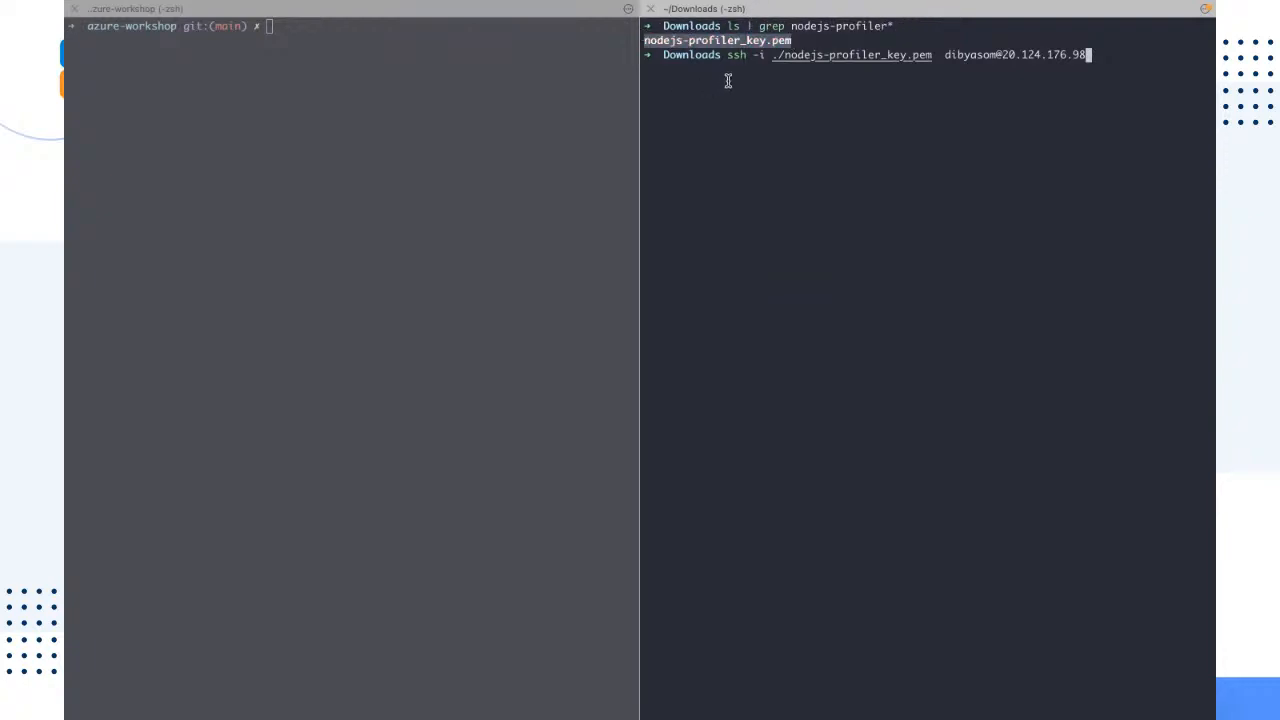
pyautogui.moveTo(727, 54); pyautogui.dragTo(1086, 50)
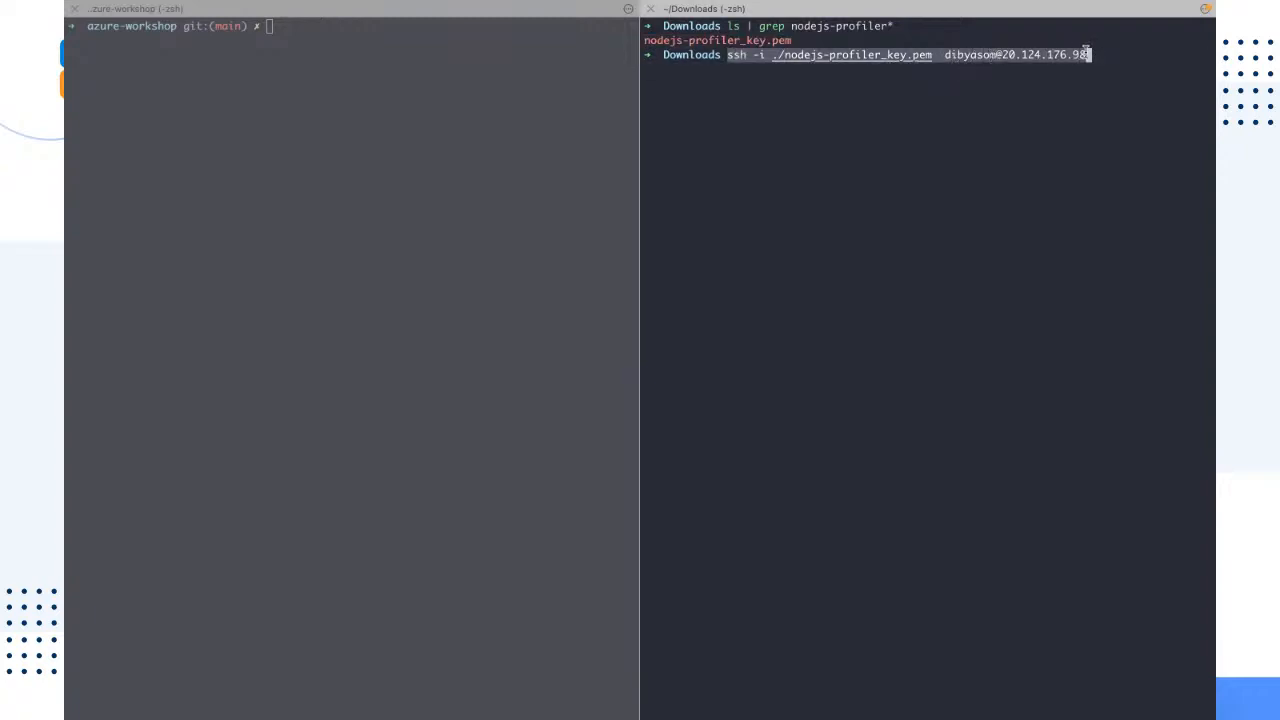
pyautogui.click(1155, 52)
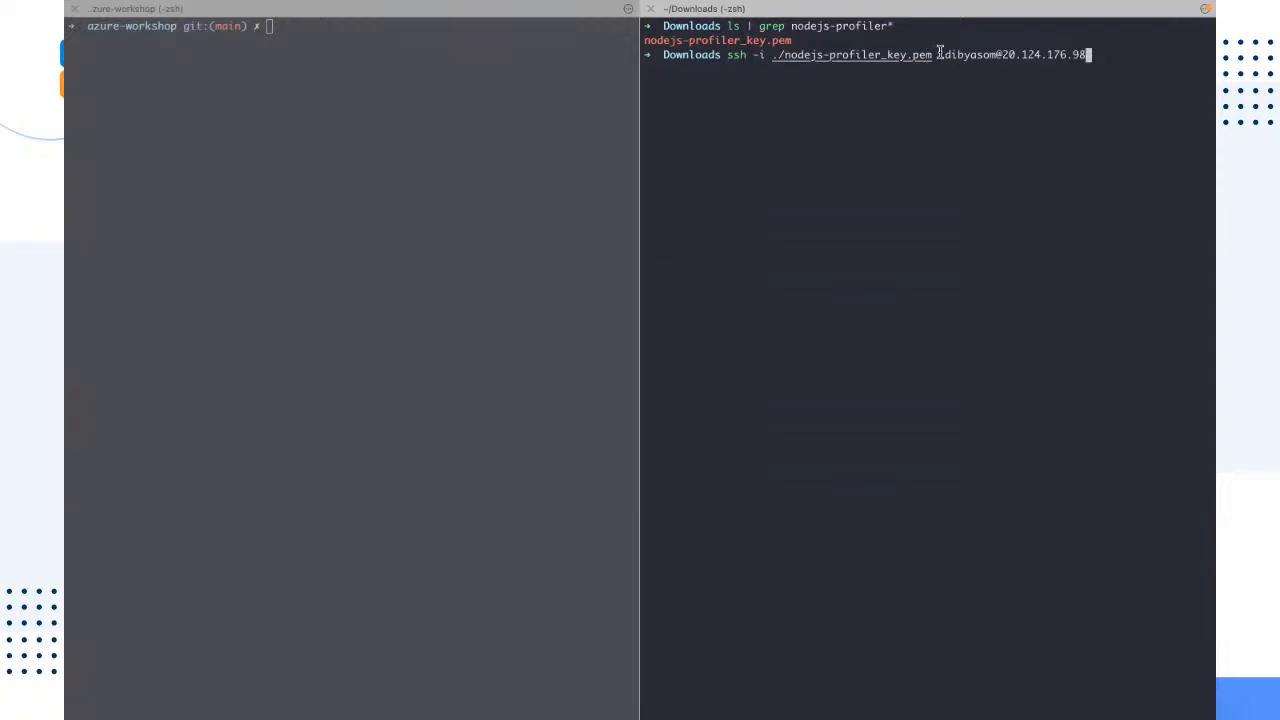
pyautogui.moveTo(939, 55); pyautogui.dragTo(1132, 56)
pyautogui.click(1126, 57)
pyautogui.press('Return')
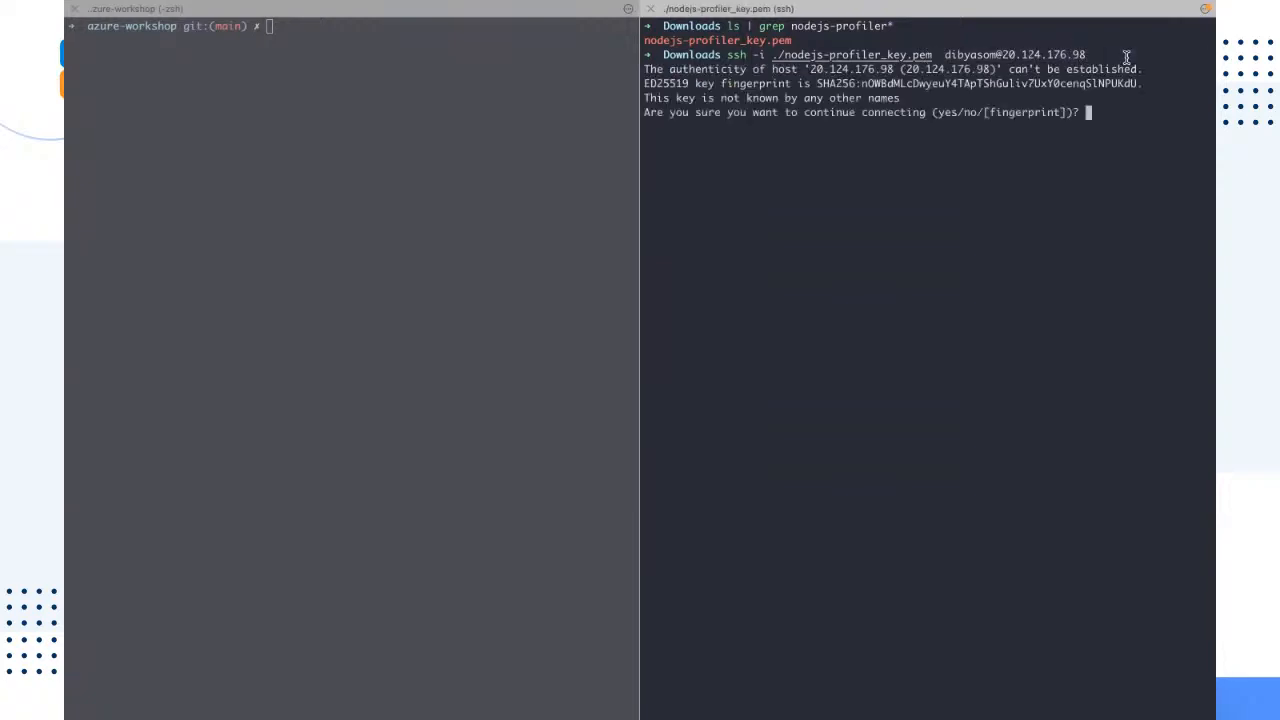
pyautogui.write('yes')
pyautogui.press('Return')
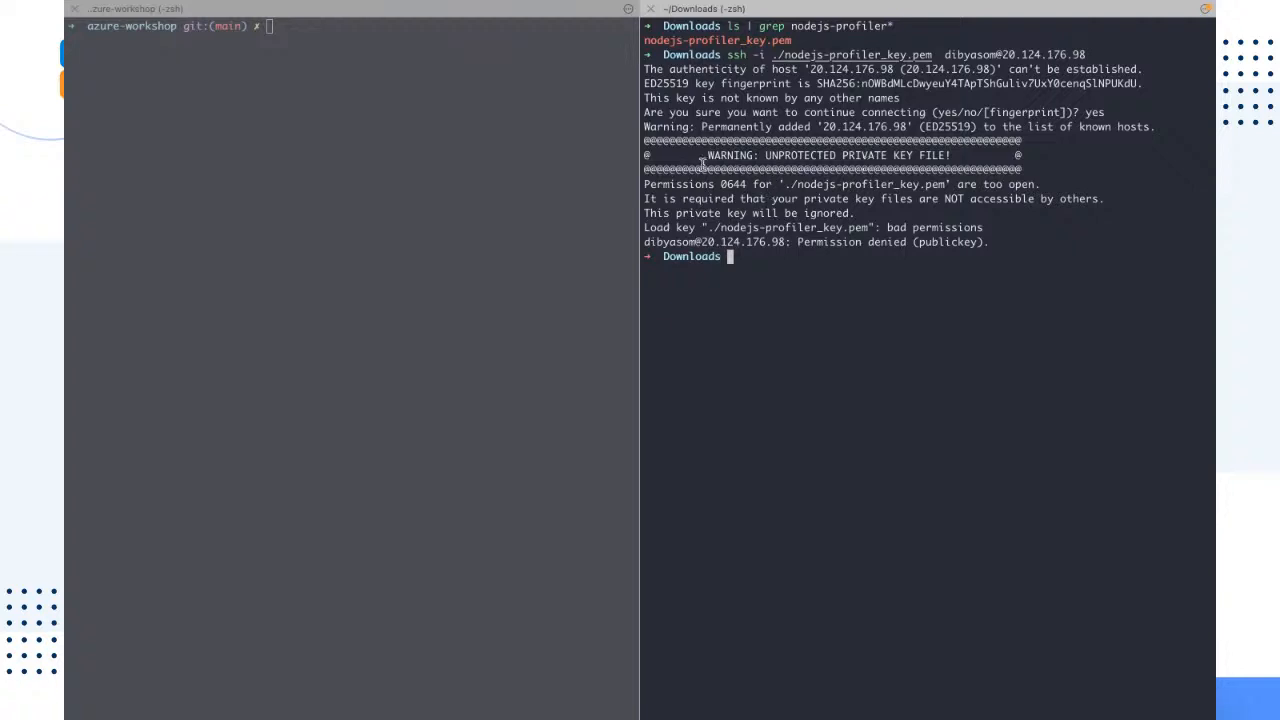
# Step: Examine the unprotected private key file warning, the key file name and the SSH command that triggered it
pyautogui.moveTo(704, 152); pyautogui.dragTo(952, 155)
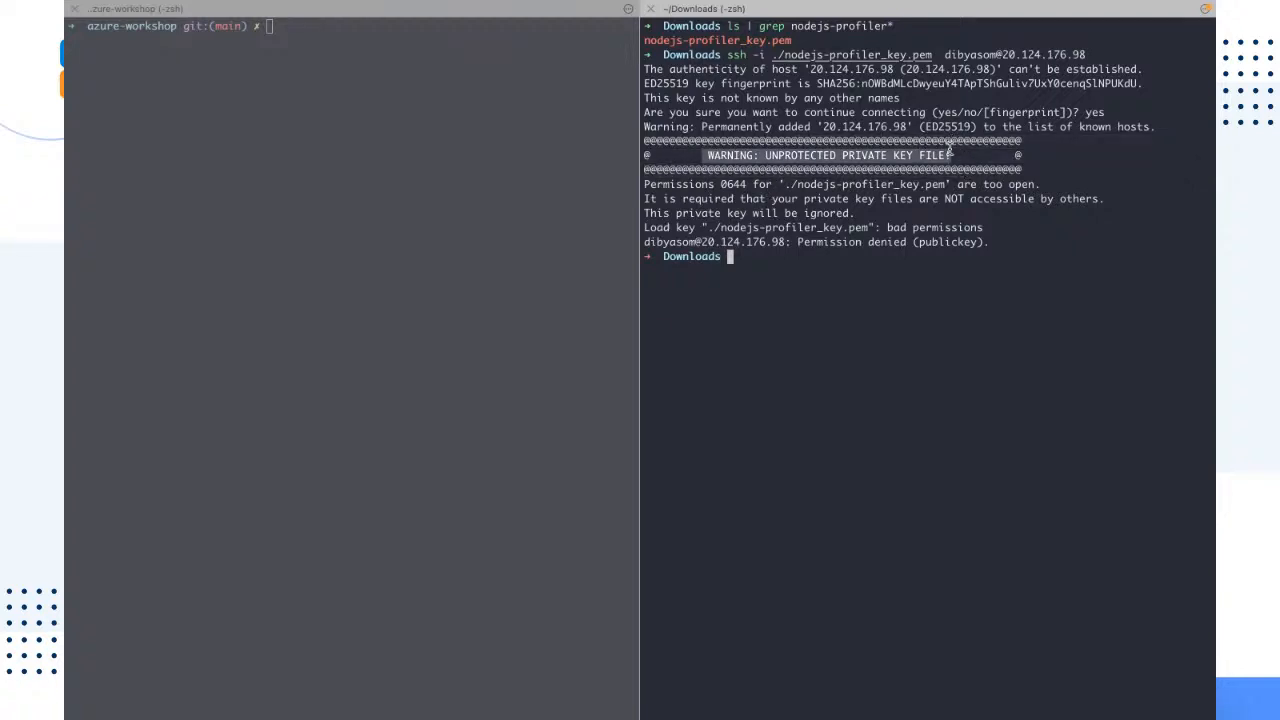
pyautogui.click(936, 288)
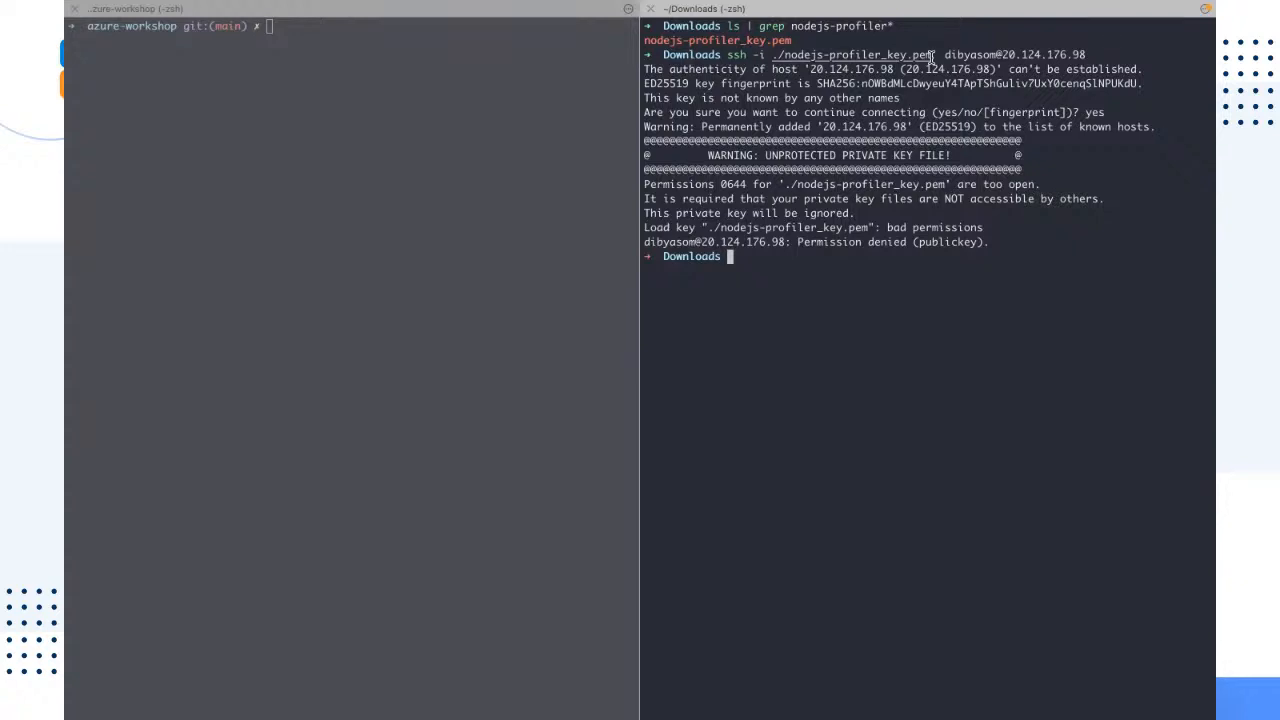
pyautogui.moveTo(932, 56); pyautogui.dragTo(773, 55)
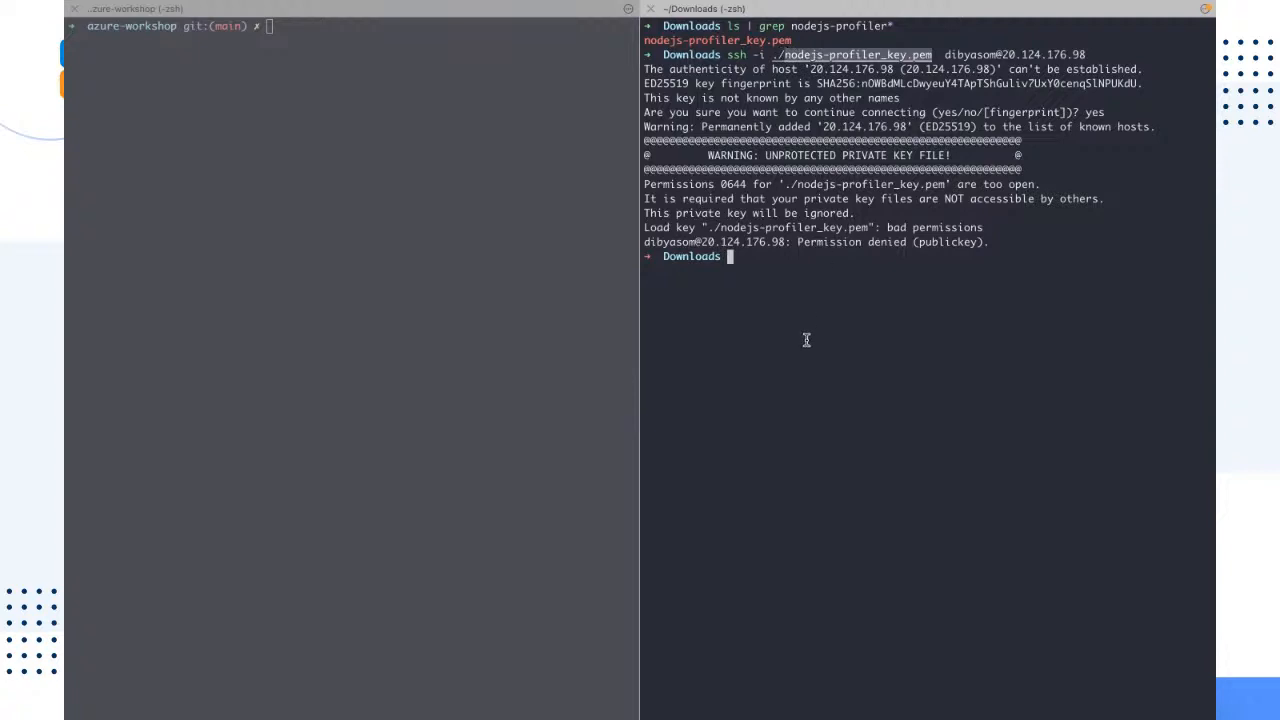
pyautogui.click(806, 340)
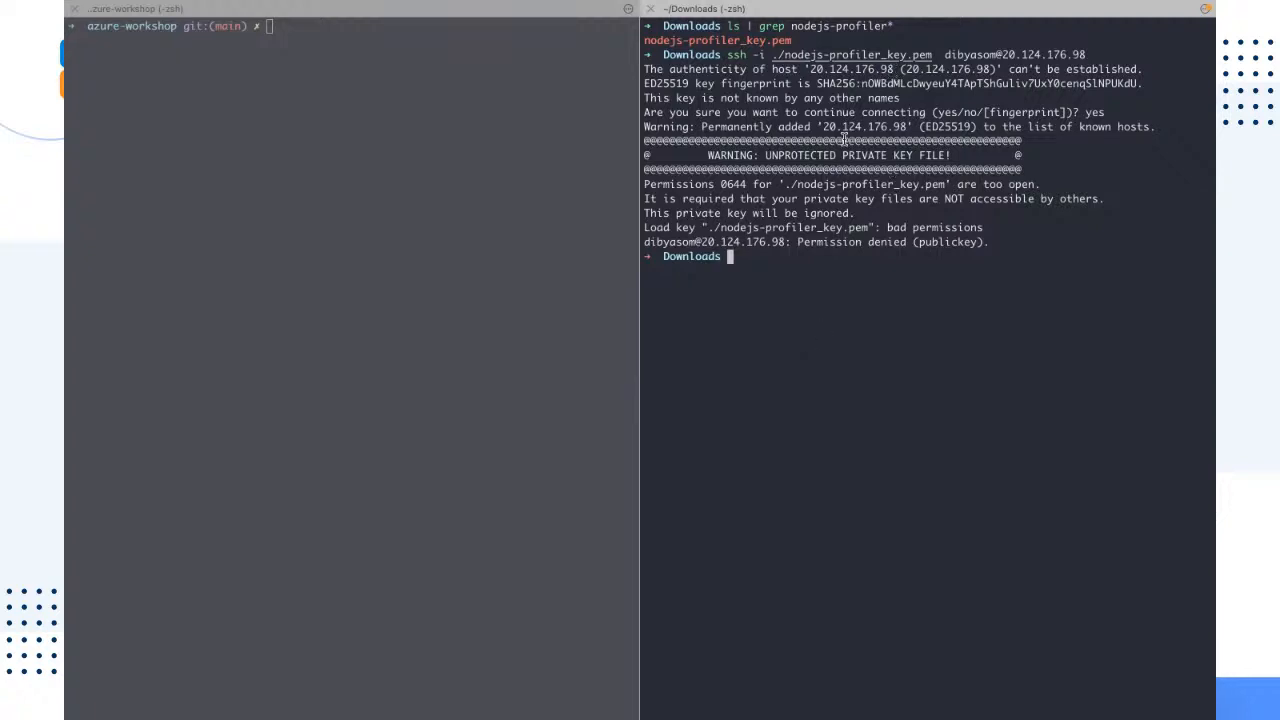
pyautogui.moveTo(955, 157); pyautogui.dragTo(704, 155)
pyautogui.click(786, 309)
pyautogui.moveTo(727, 55); pyautogui.dragTo(1087, 54)
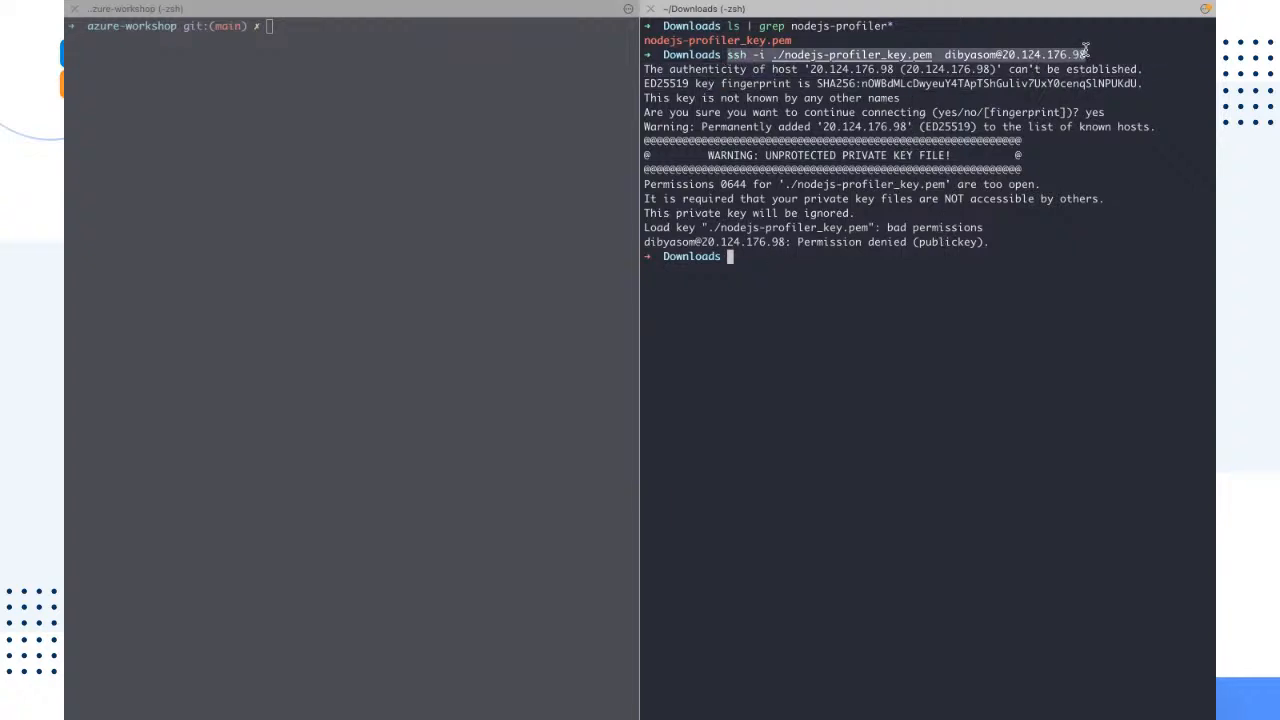
pyautogui.click(982, 304)
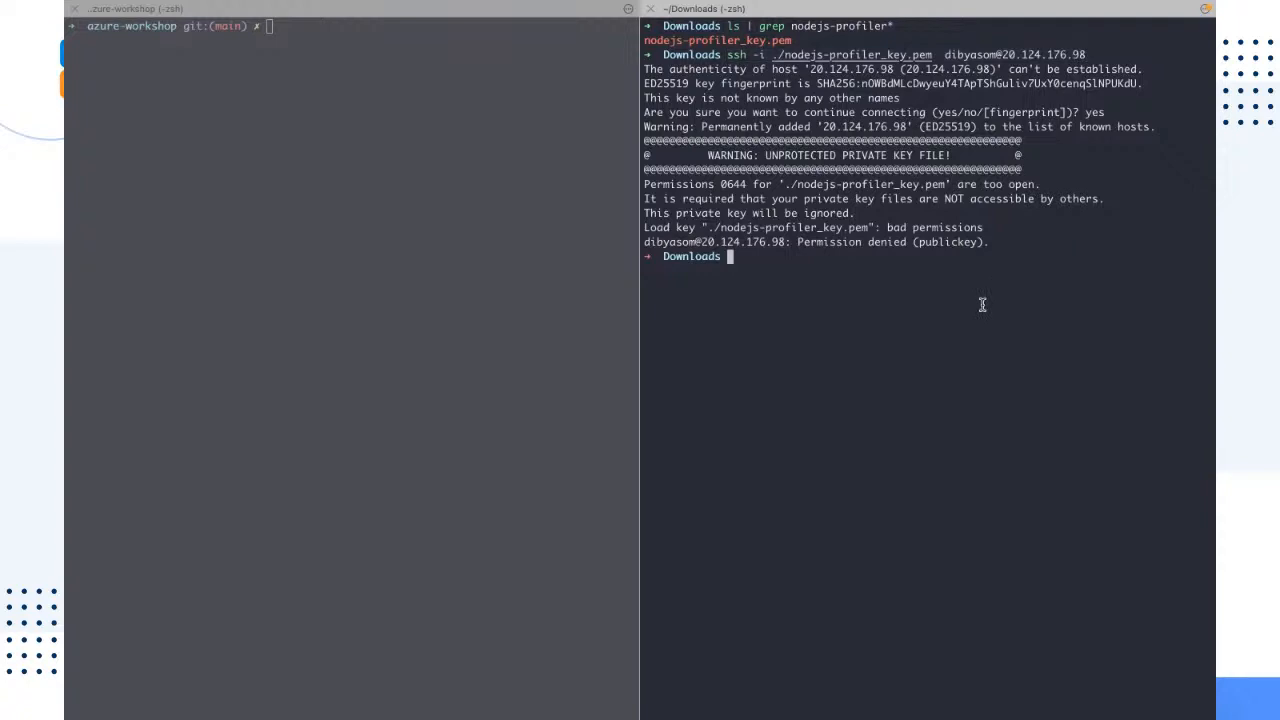
# Step: Begin a chmod 600 command at the Downloads prompt, with ./ as the start of the file path
pyautogui.write('ch')
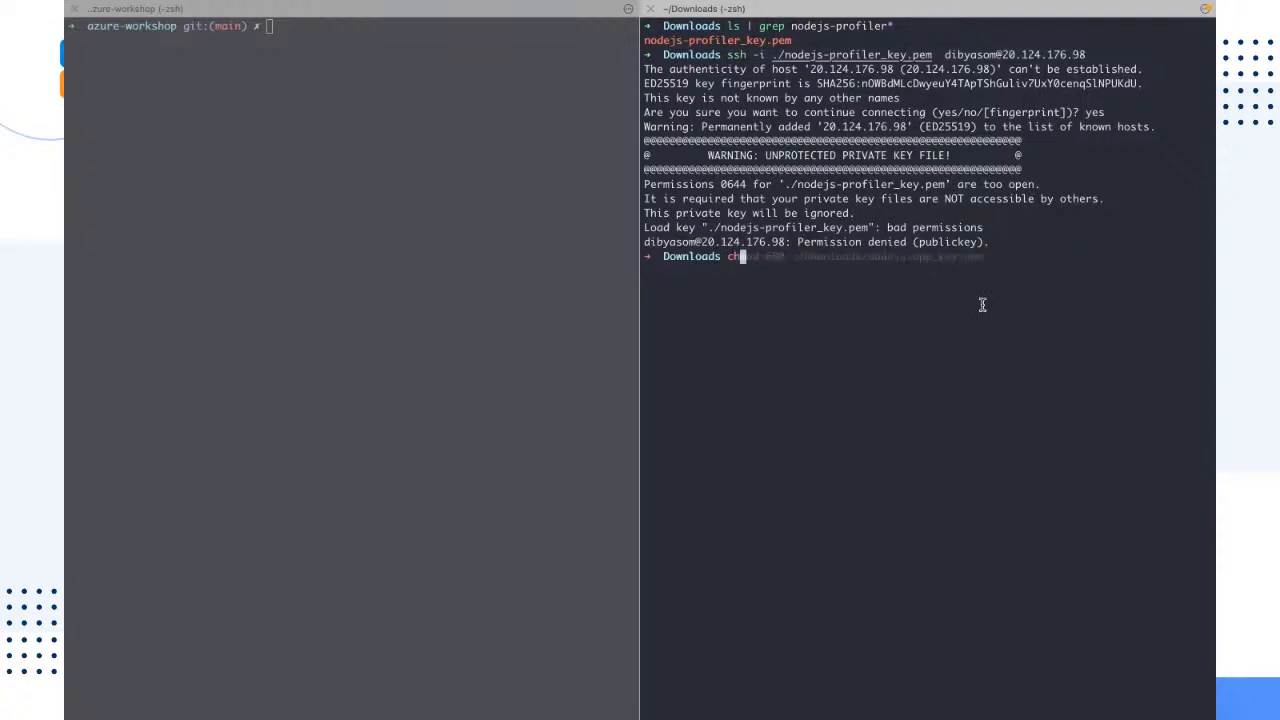
pyautogui.write('mod 600')
pyautogui.doubleClick(777, 256)
pyautogui.press('super+c')
pyautogui.click(777, 337)
pyautogui.write('./')
pyautogui.press('super+v')
pyautogui.press('BackSpace')
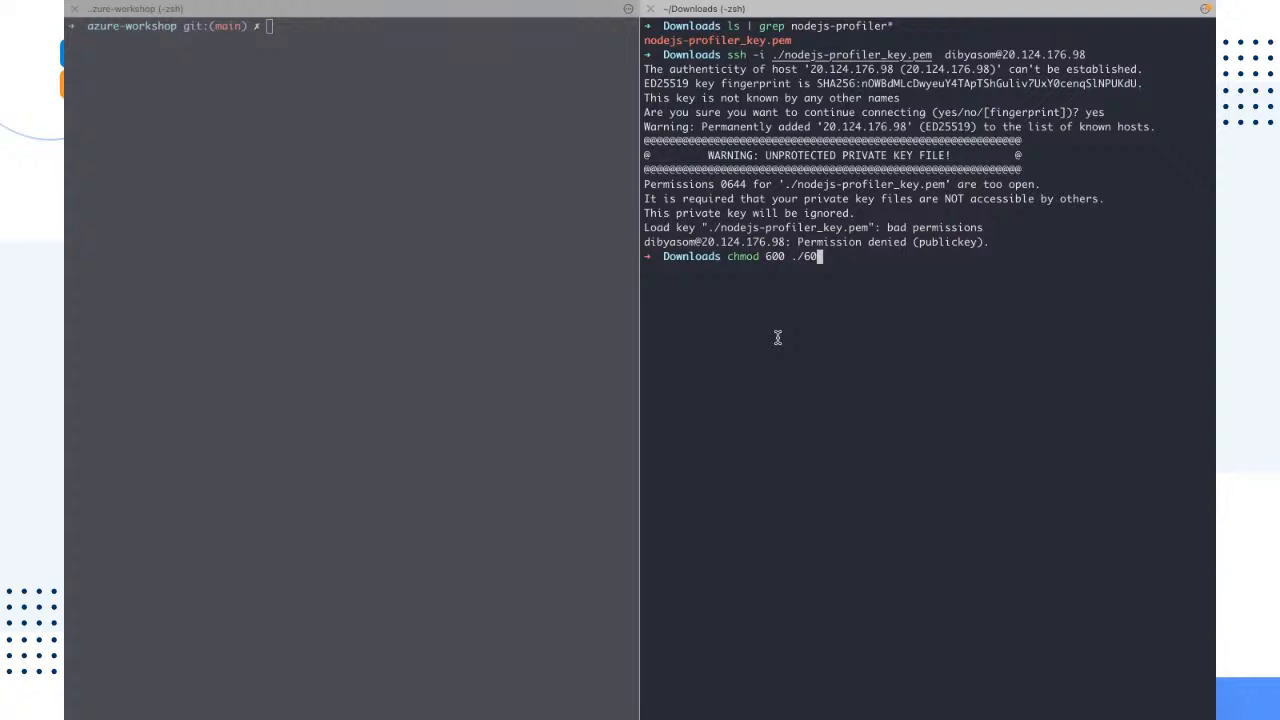
pyautogui.press('BackSpace')
pyautogui.press('BackSpace')
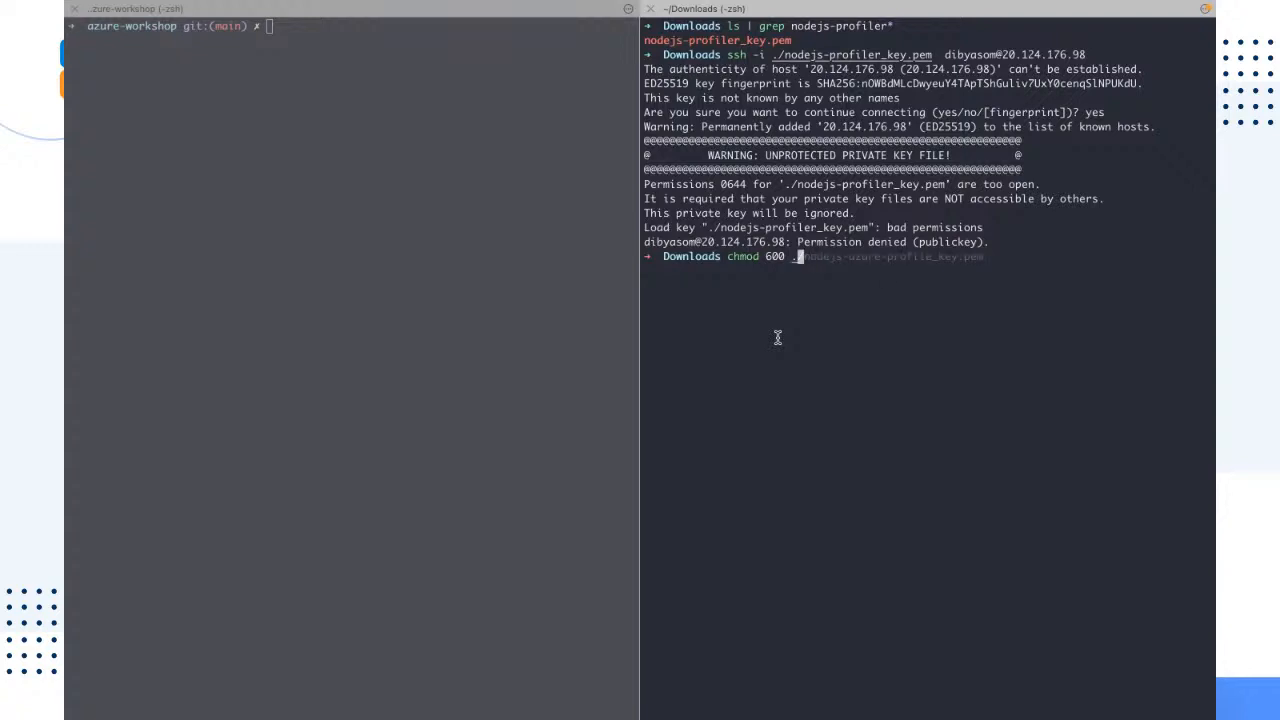
pyautogui.write('/')
pyautogui.press('super+v')
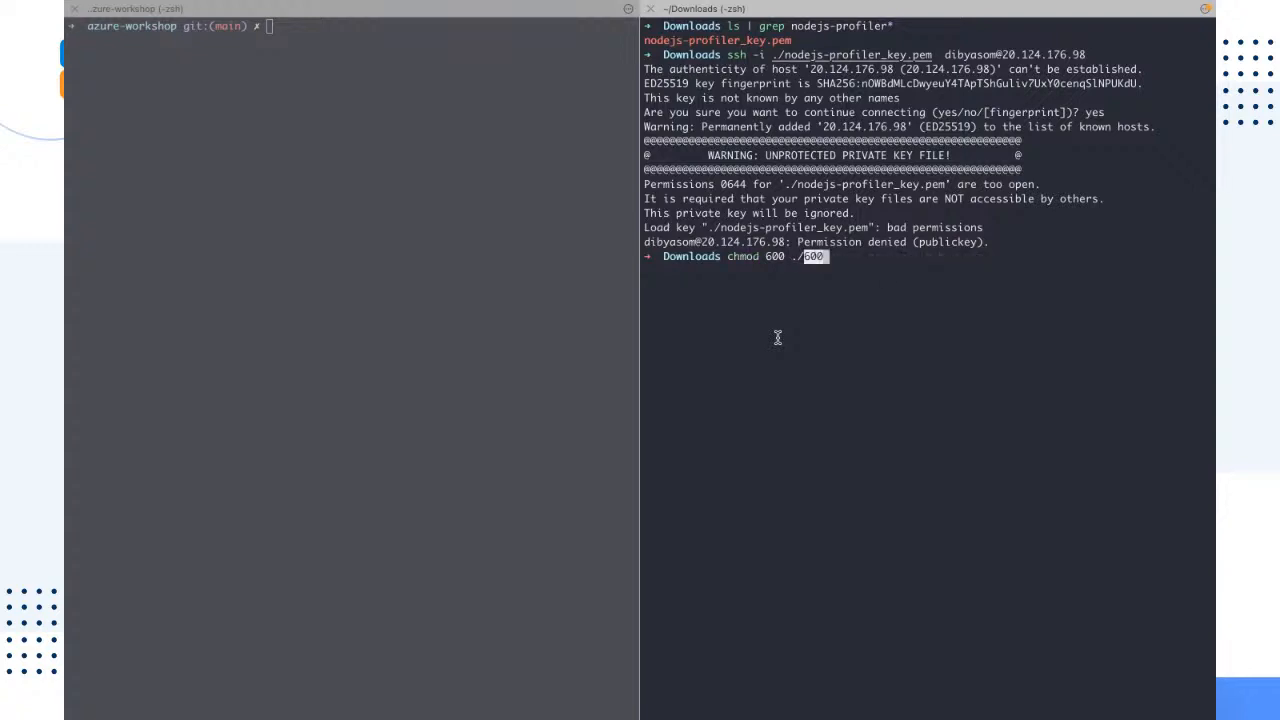
pyautogui.press('BackSpace')
pyautogui.press('BackSpace')
pyautogui.press('BackSpace')
# Step: Complete the path with only nodejs-profiler_key.pem, copied from the file listing, and run chmod 600 ./nodejs-profiler_key.pem
pyautogui.moveTo(792, 40); pyautogui.dragTo(634, 41)
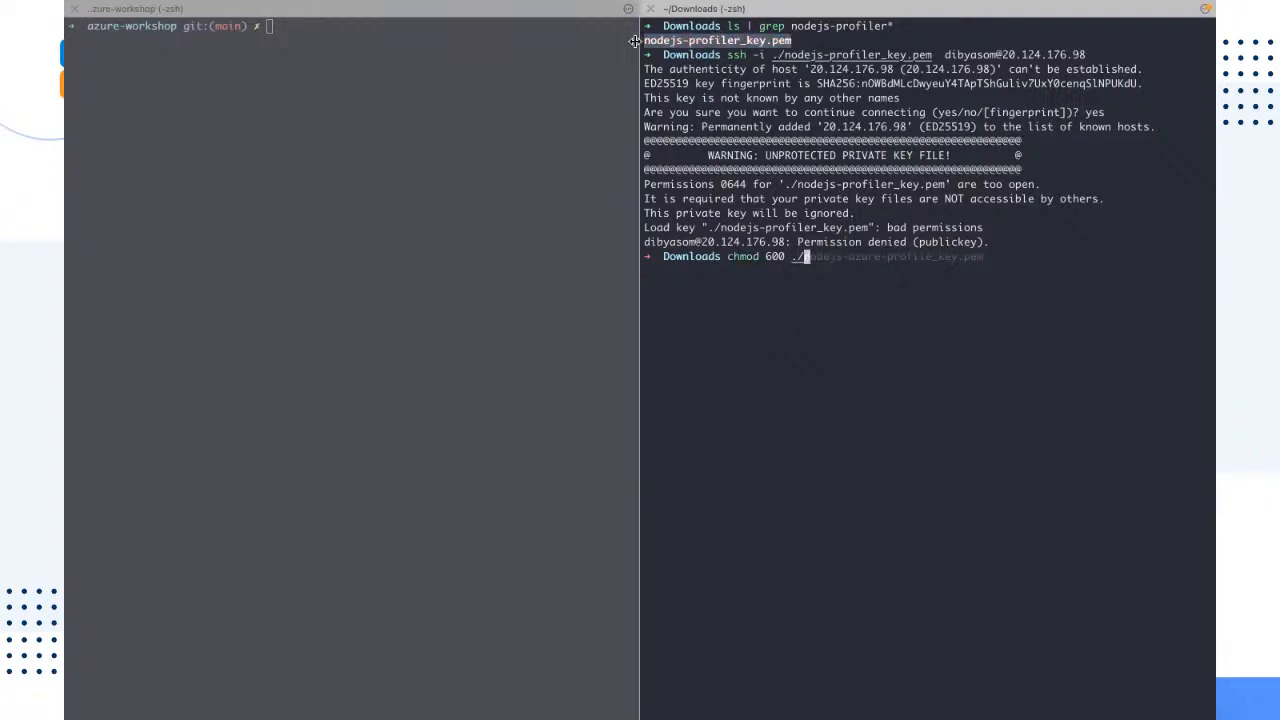
pyautogui.write('nodejs-profiler_key.pem')
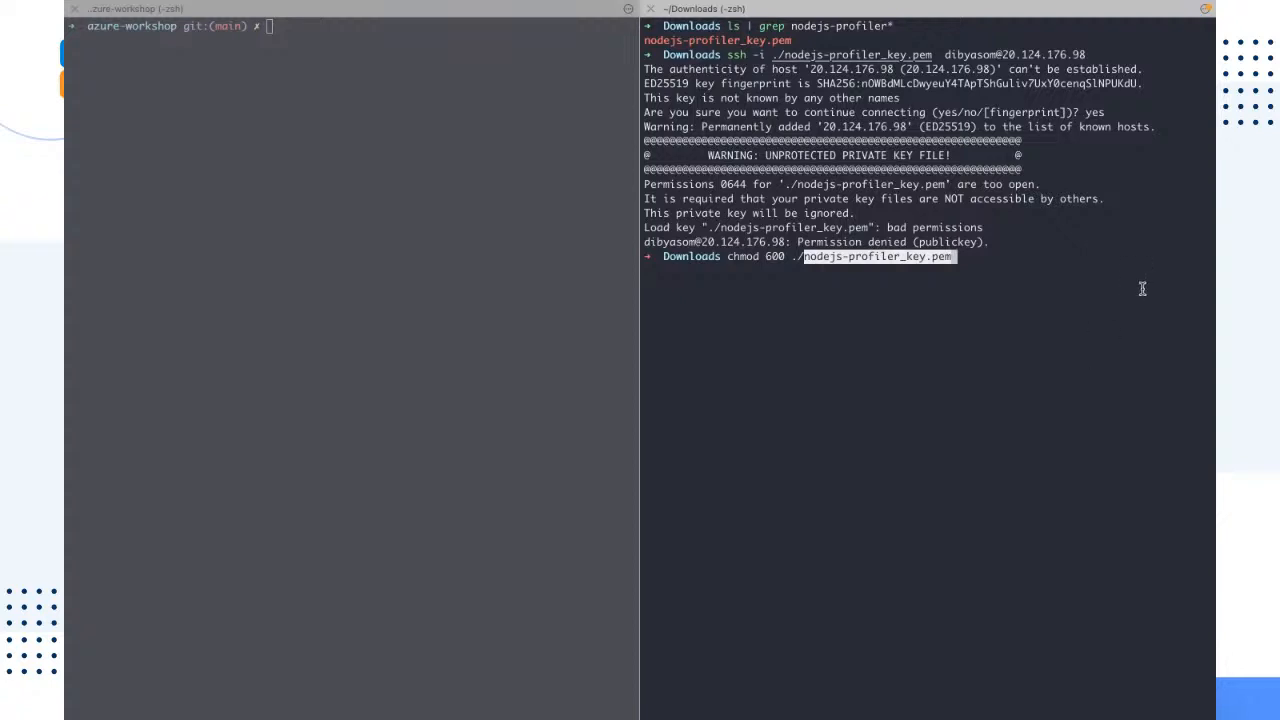
pyautogui.press('Right')
pyautogui.press('BackSpace')
pyautogui.press('BackSpace')
pyautogui.press('BackSpace')
pyautogui.press('BackSpace')
pyautogui.press('BackSpace')
pyautogui.press('BackSpace')
pyautogui.press('BackSpace')
pyautogui.press('BackSpace')
pyautogui.press('BackSpace')
pyautogui.press('BackSpace')
pyautogui.press('BackSpace')
pyautogui.press('BackSpace')
pyautogui.press('BackSpace')
pyautogui.press('BackSpace')
pyautogui.press('BackSpace')
pyautogui.press('BackSpace')
pyautogui.press('BackSpace')
pyautogui.press('BackSpace')
pyautogui.press('BackSpace')
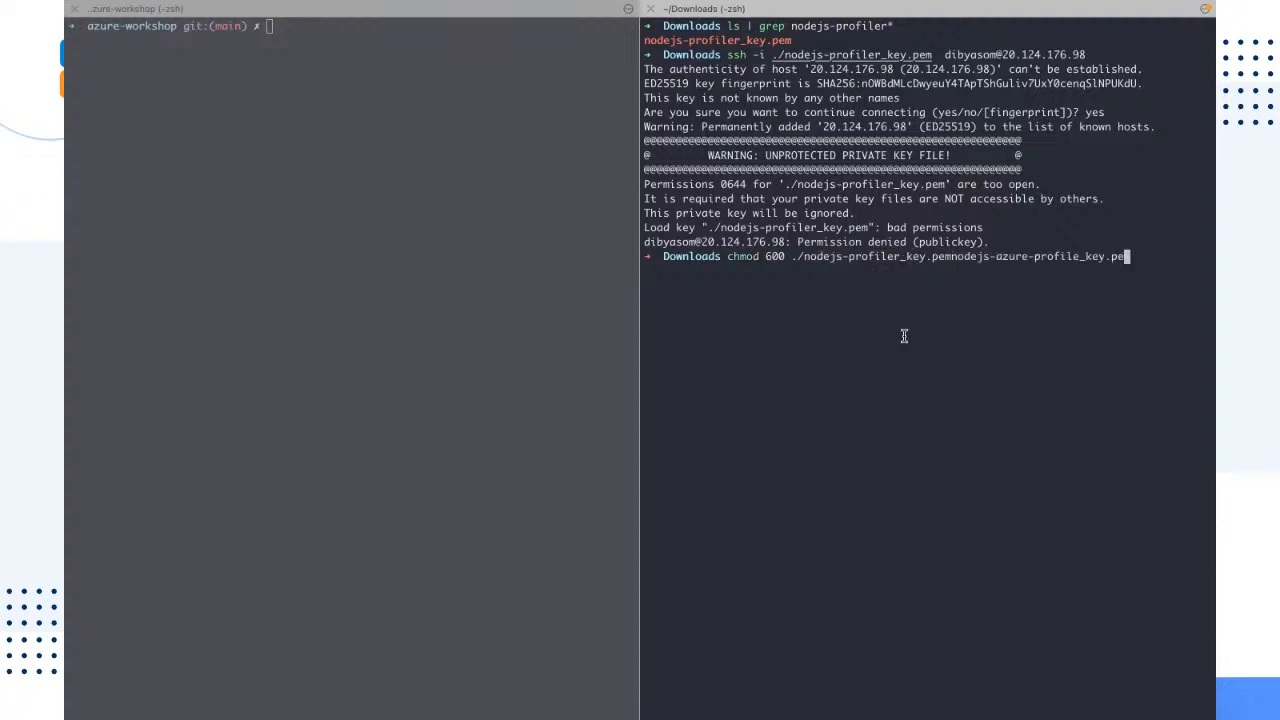
pyautogui.press('BackSpace')
pyautogui.press('BackSpace')
pyautogui.press('BackSpace')
pyautogui.press('BackSpace')
pyautogui.press('BackSpace')
pyautogui.press('BackSpace')
pyautogui.press('BackSpace')
pyautogui.press('BackSpace')
pyautogui.press('BackSpace')
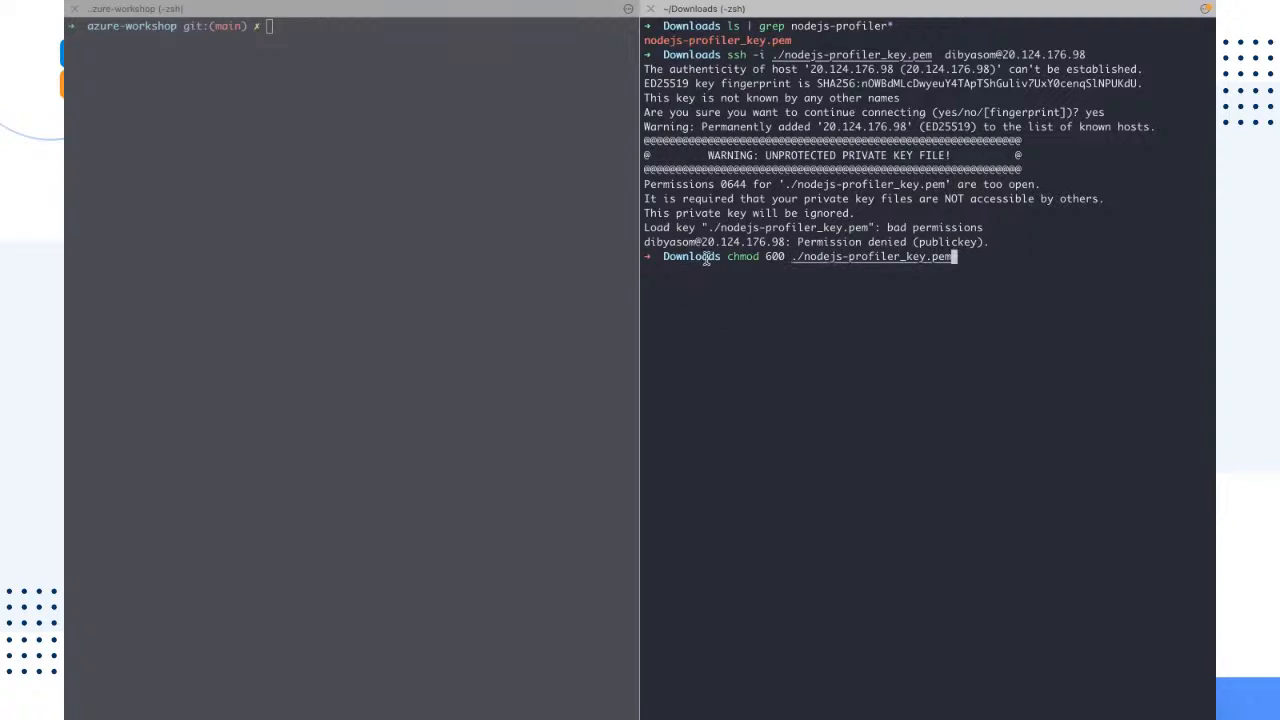
pyautogui.moveTo(765, 257); pyautogui.dragTo(780, 251)
pyautogui.moveTo(955, 257); pyautogui.dragTo(895, 245)
pyautogui.click(980, 280)
pyautogui.press('Return')
# Step: Rerun the earlier SSH command with nodejs-profiler_key.pem to log in to the virtual machine, and widen the SSH session's pane
pyautogui.press('Up')
pyautogui.press('Up')
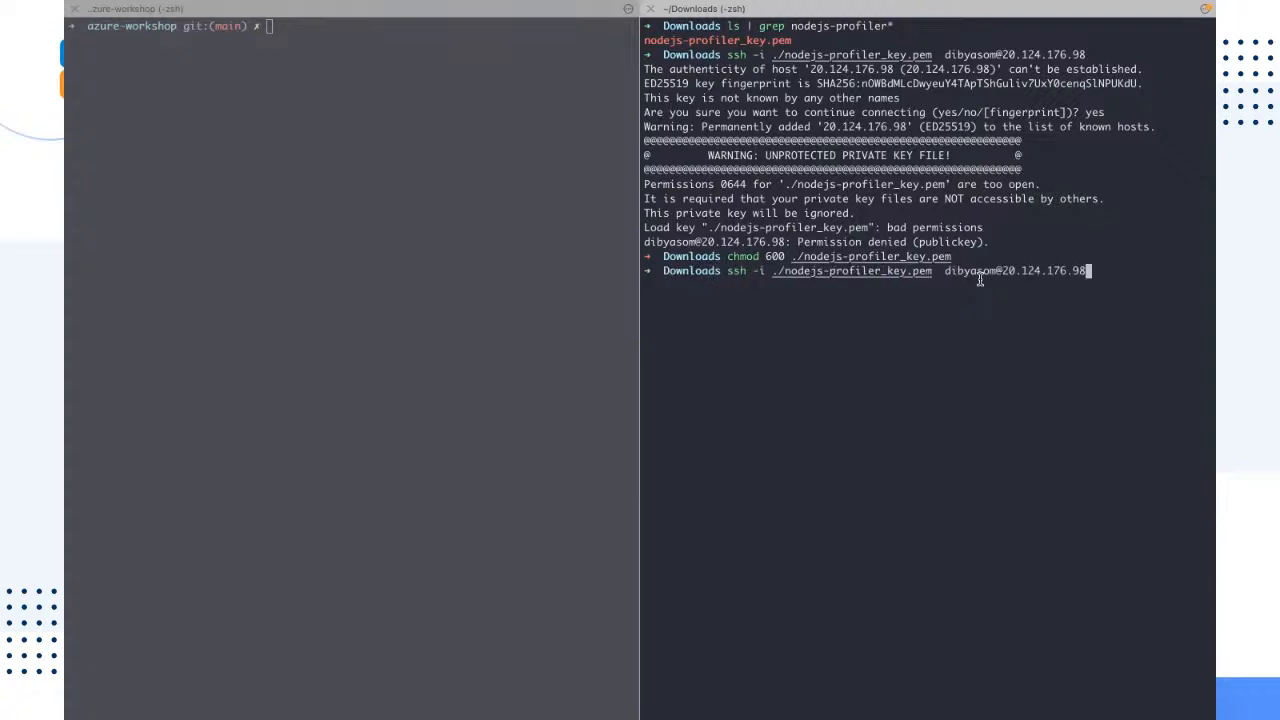
pyautogui.press('Return')
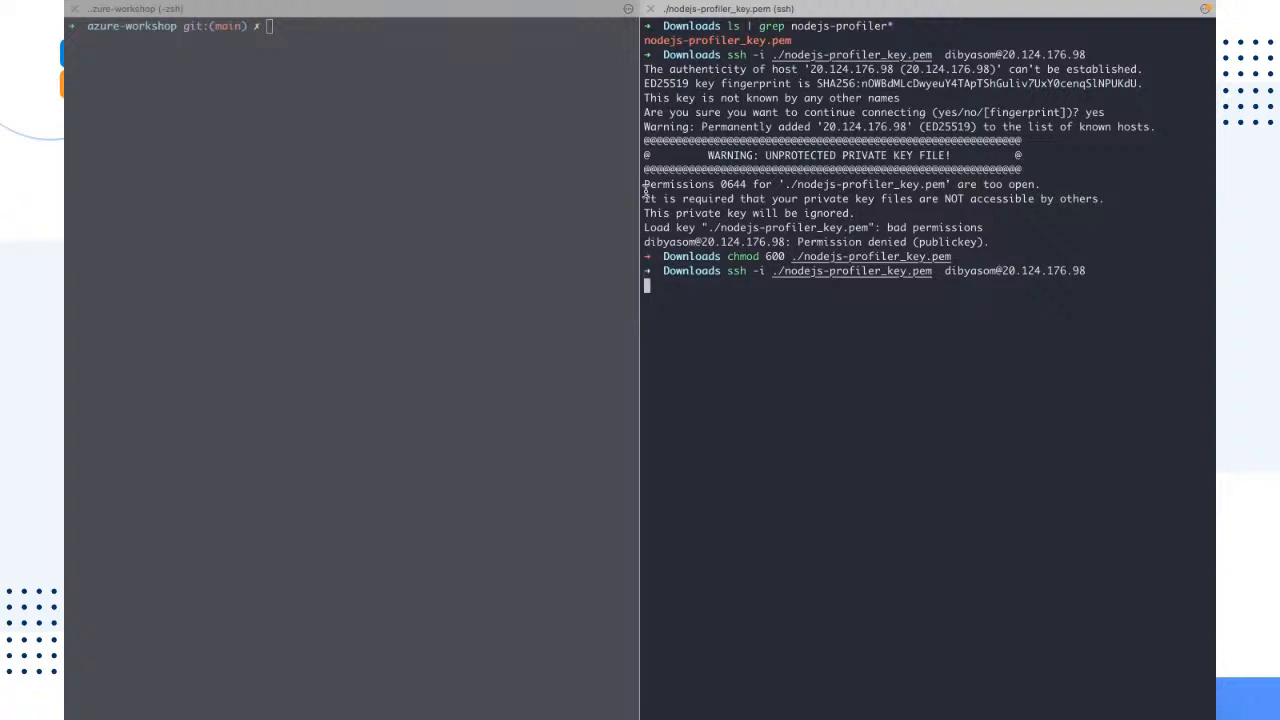
pyautogui.moveTo(641, 177); pyautogui.dragTo(418, 185)
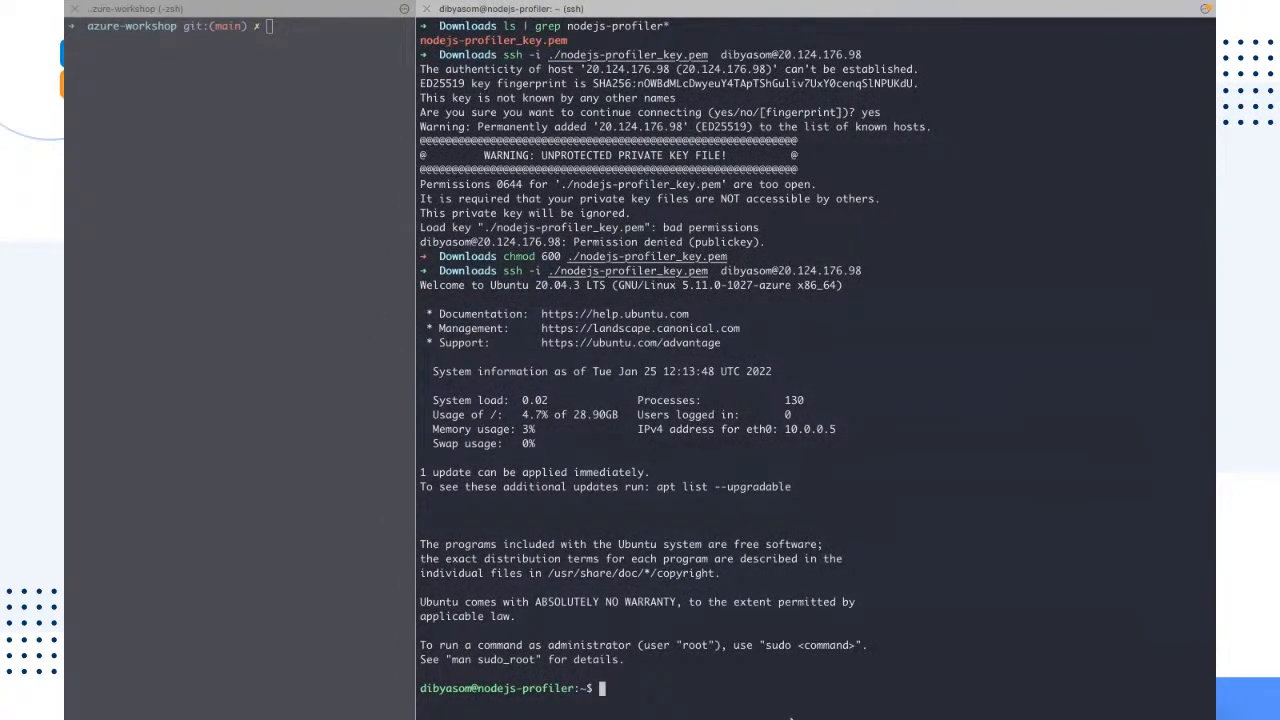
# Step: Clear the remote terminal and list the contents of the virtual machine's home directory with ls
pyautogui.hotkey('ctrl', 'l')
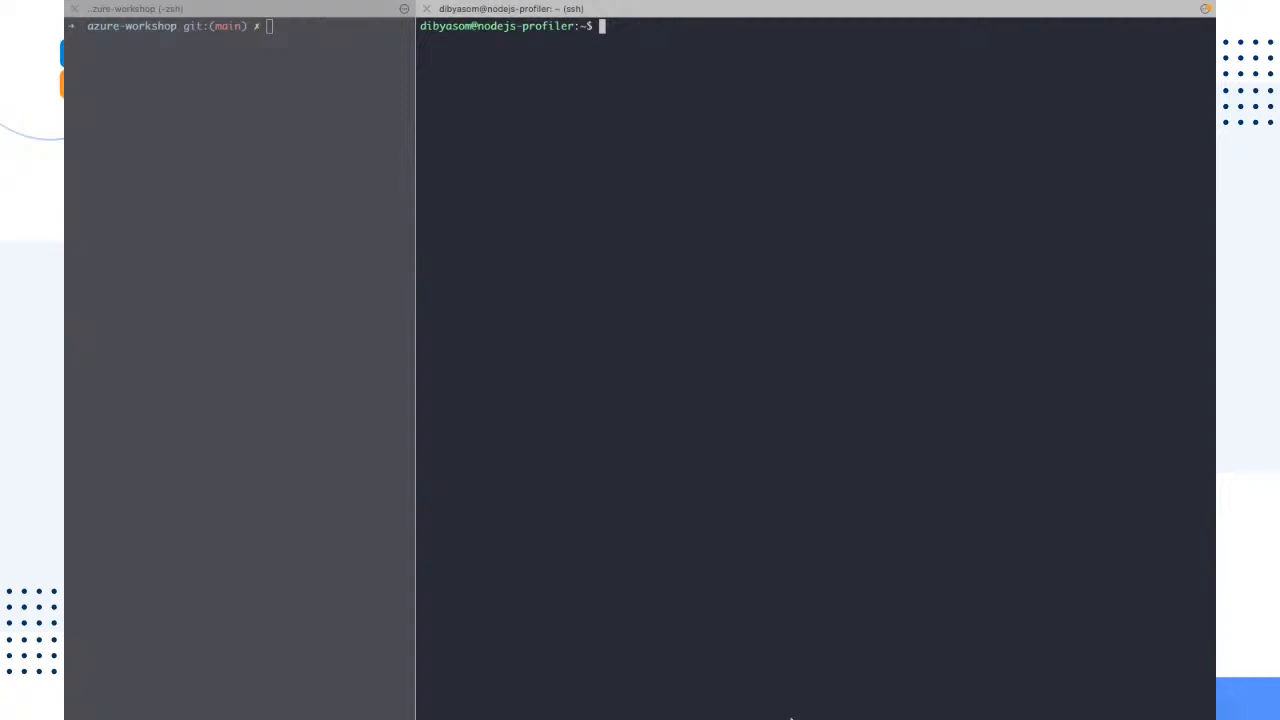
pyautogui.write('ls')
pyautogui.press('Return')
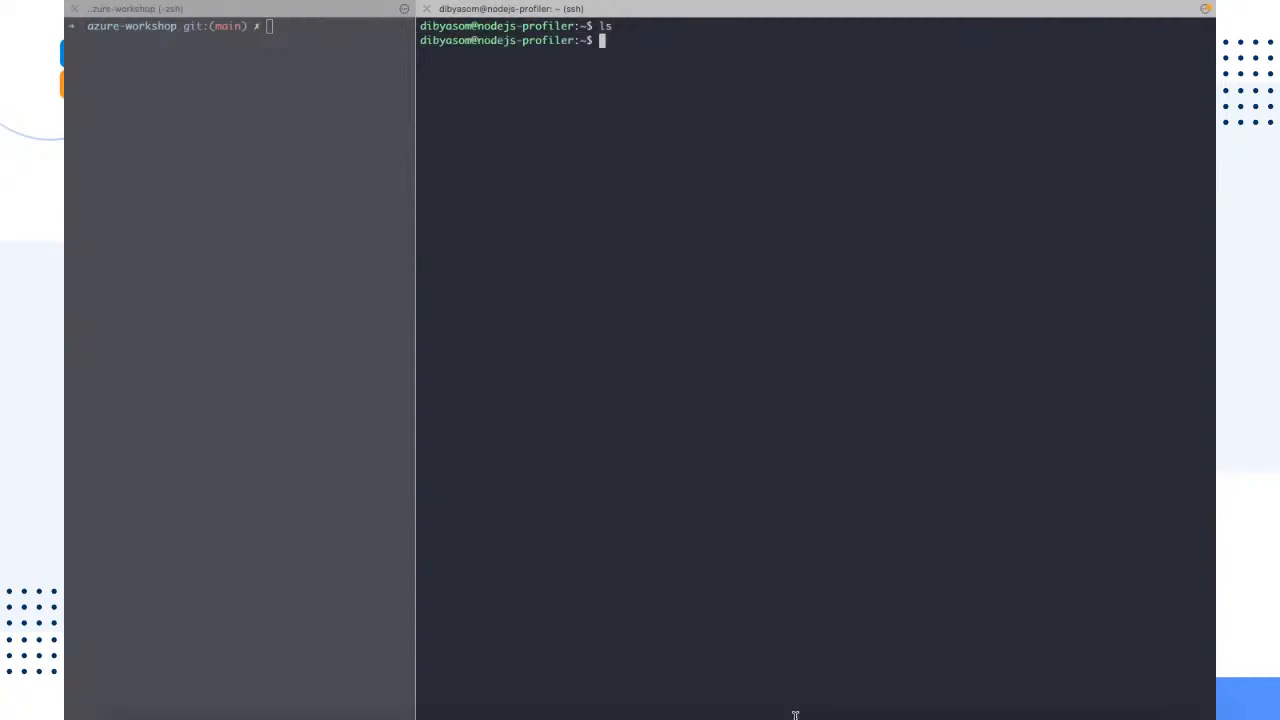
# Step: Examine the nodejs-profiler shell prompt in the SSH session and clear the terminal screen
pyautogui.moveTo(575, 42); pyautogui.dragTo(370, 28)
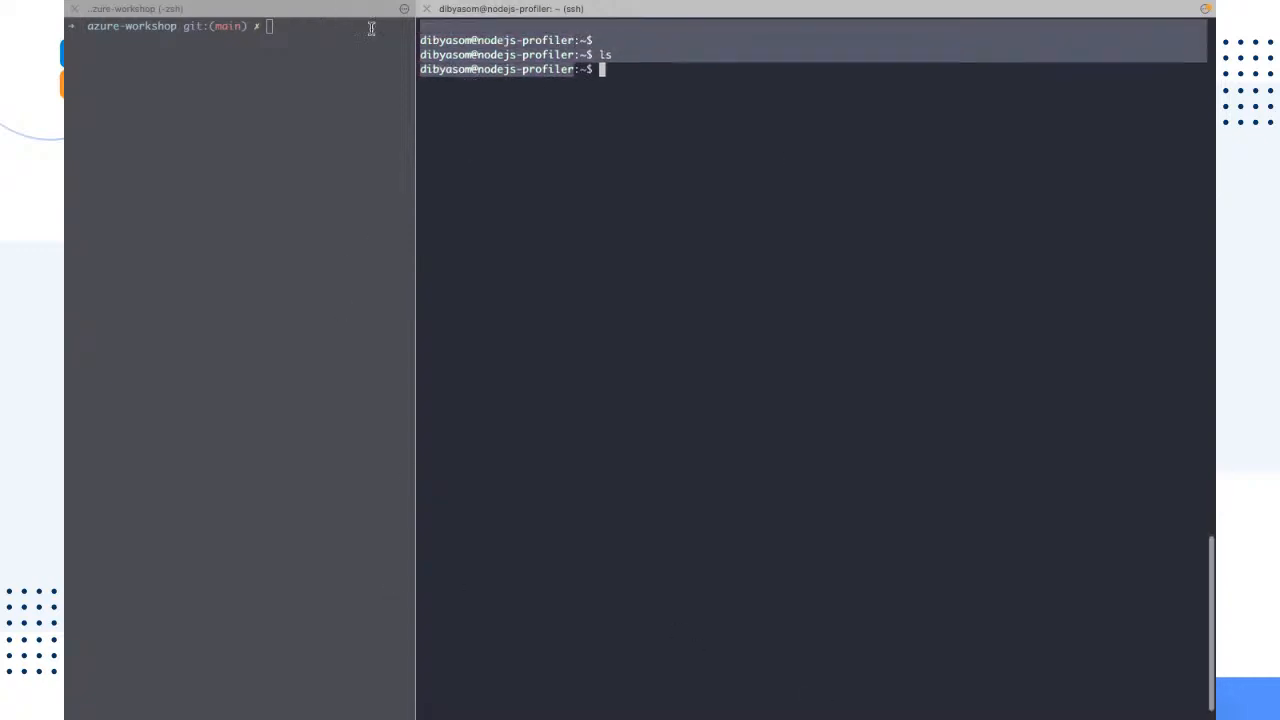
pyautogui.click(603, 152)
pyautogui.scroll(-2, 612, 184)
pyautogui.moveTo(681, 67); pyautogui.dragTo(490, 30)
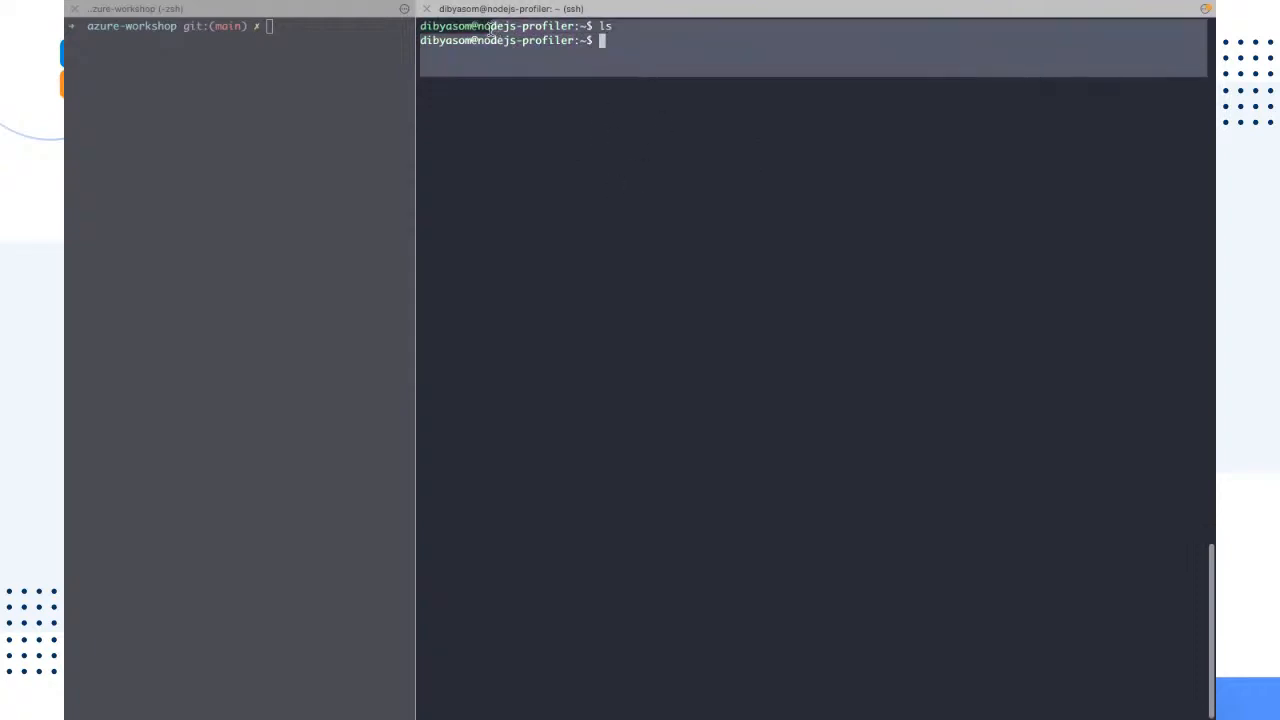
pyautogui.click(719, 119)
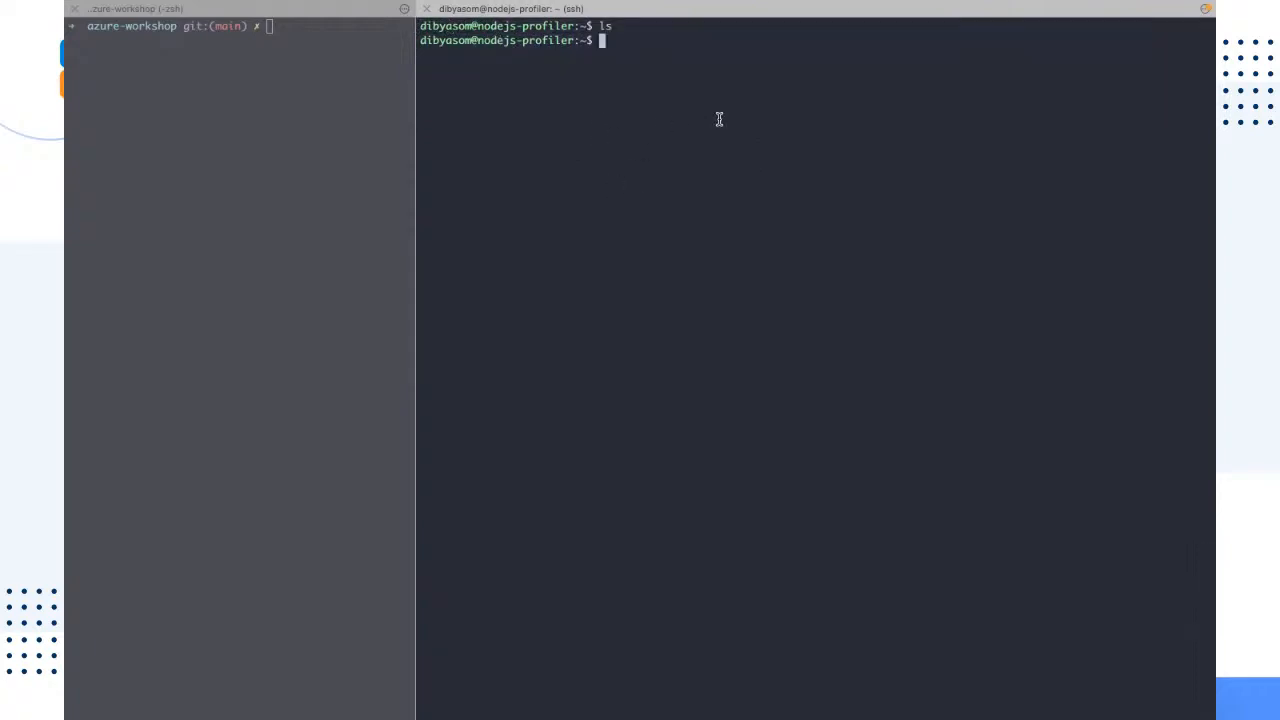
pyautogui.hotkey('ctrl', 'l')
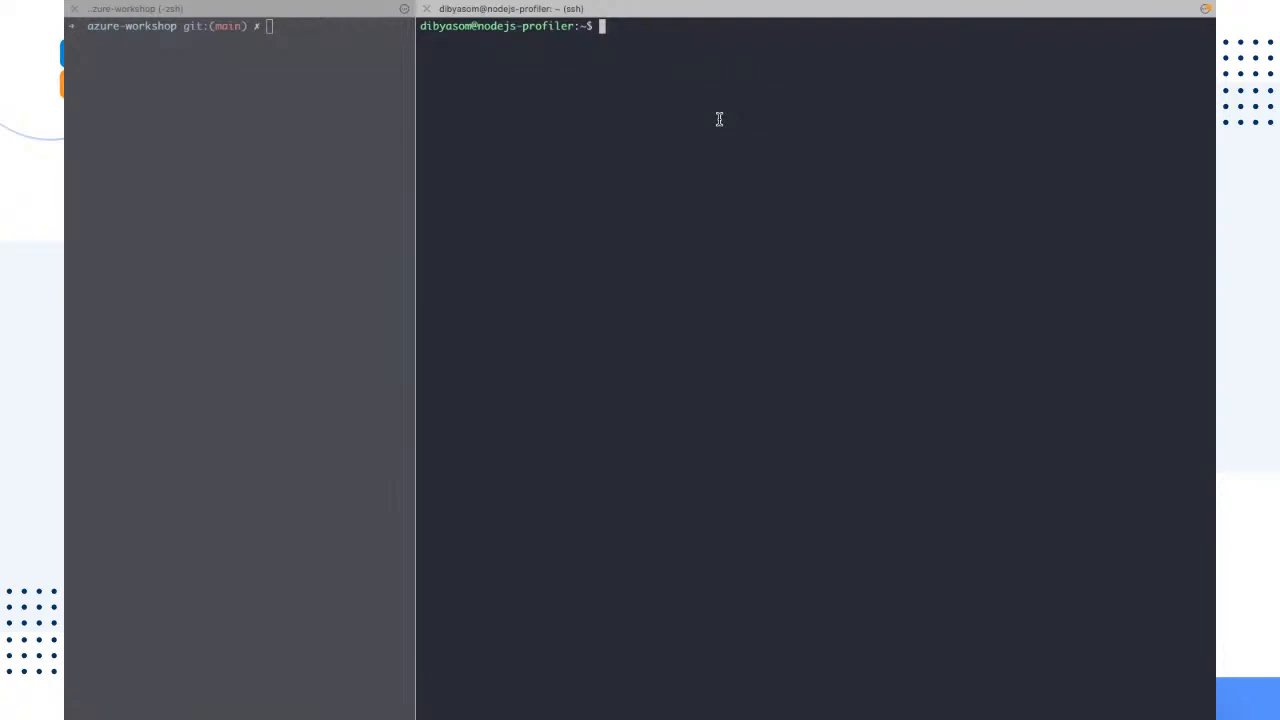
# Step: Switch past the code editor to the browser showing the nodejs-profiler overview in the Azure portal
pyautogui.hotkey('ctrl', 'Right')
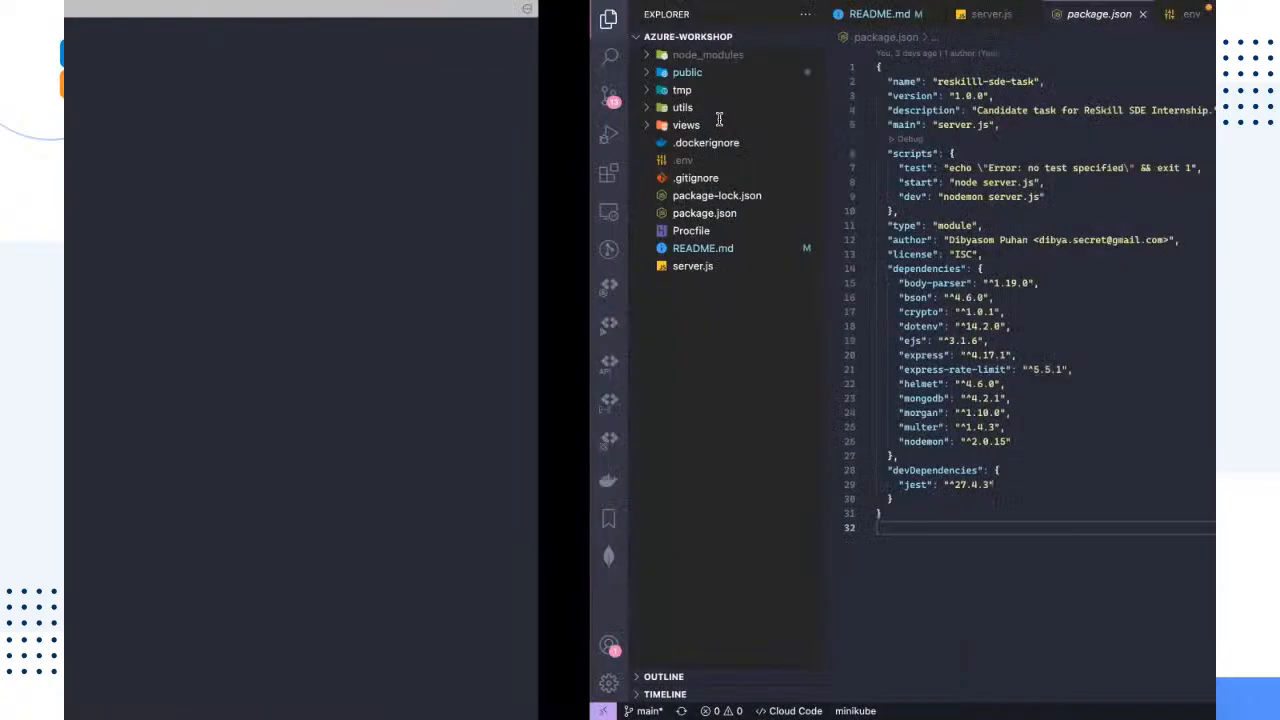
pyautogui.hotkey('ctrl', 'Right')
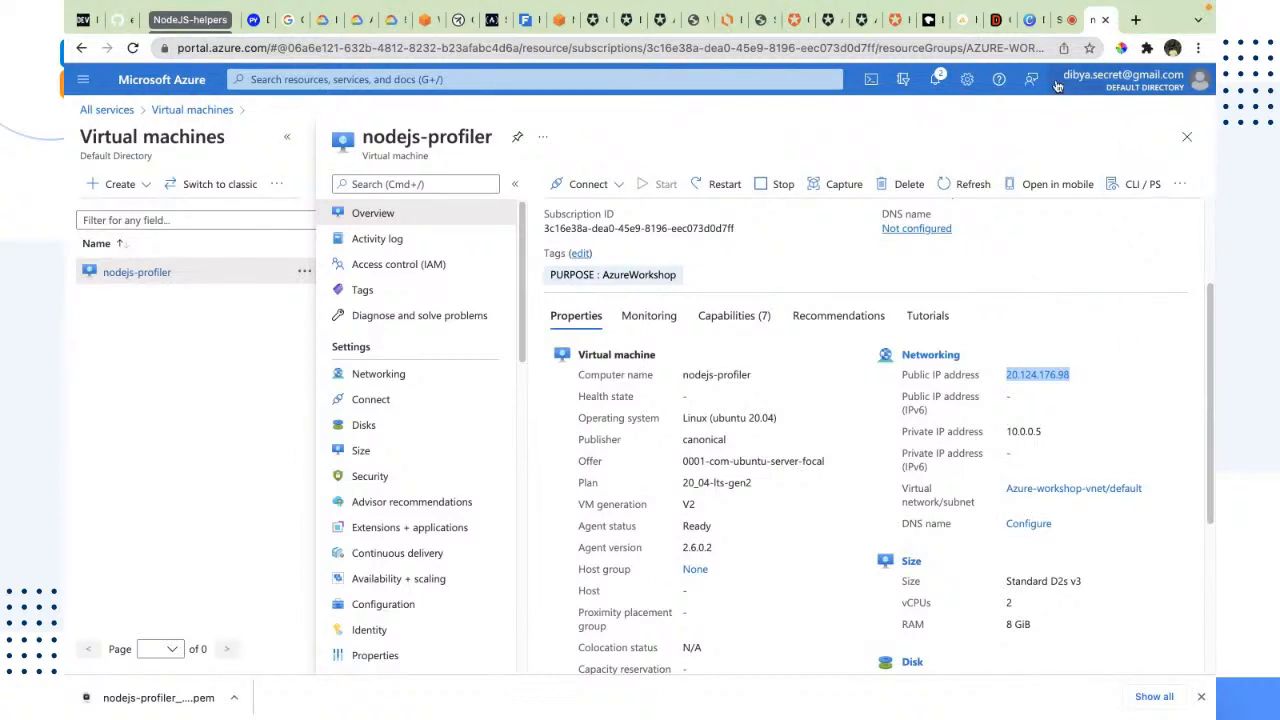
pyautogui.click(1063, 22)
pyautogui.click(1036, 22)
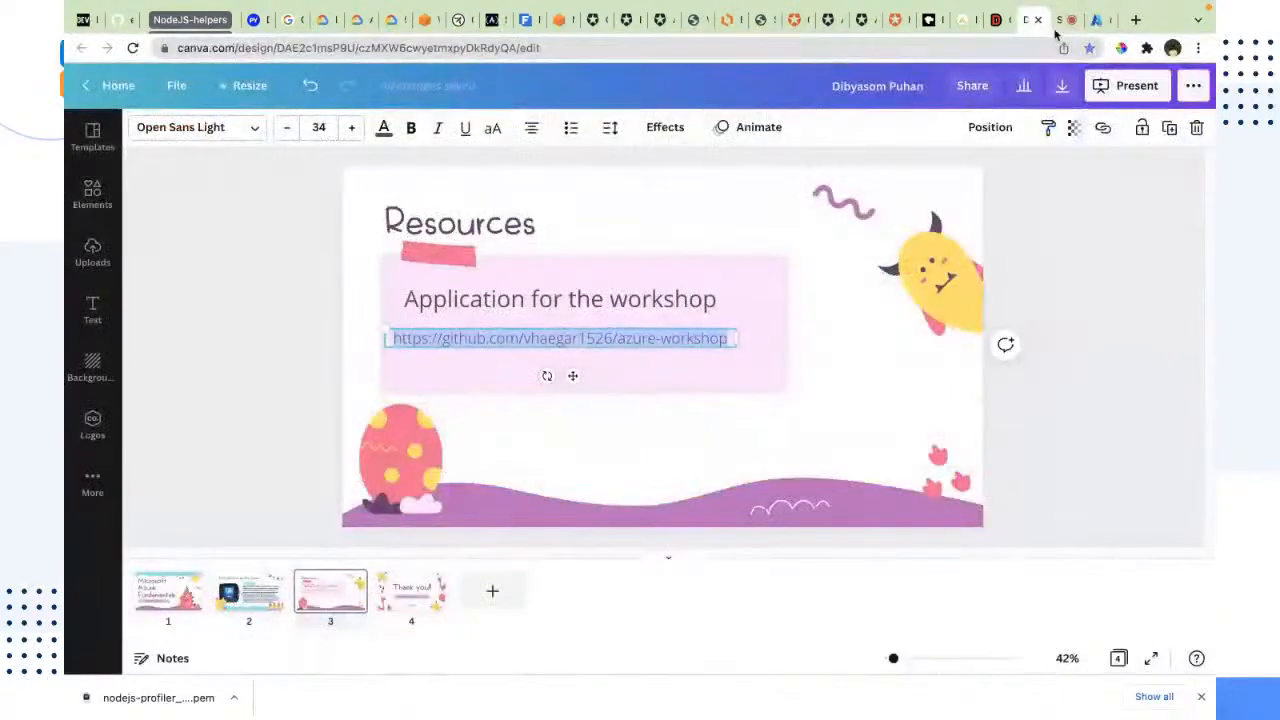
pyautogui.click(1062, 22)
pyautogui.click(1095, 21)
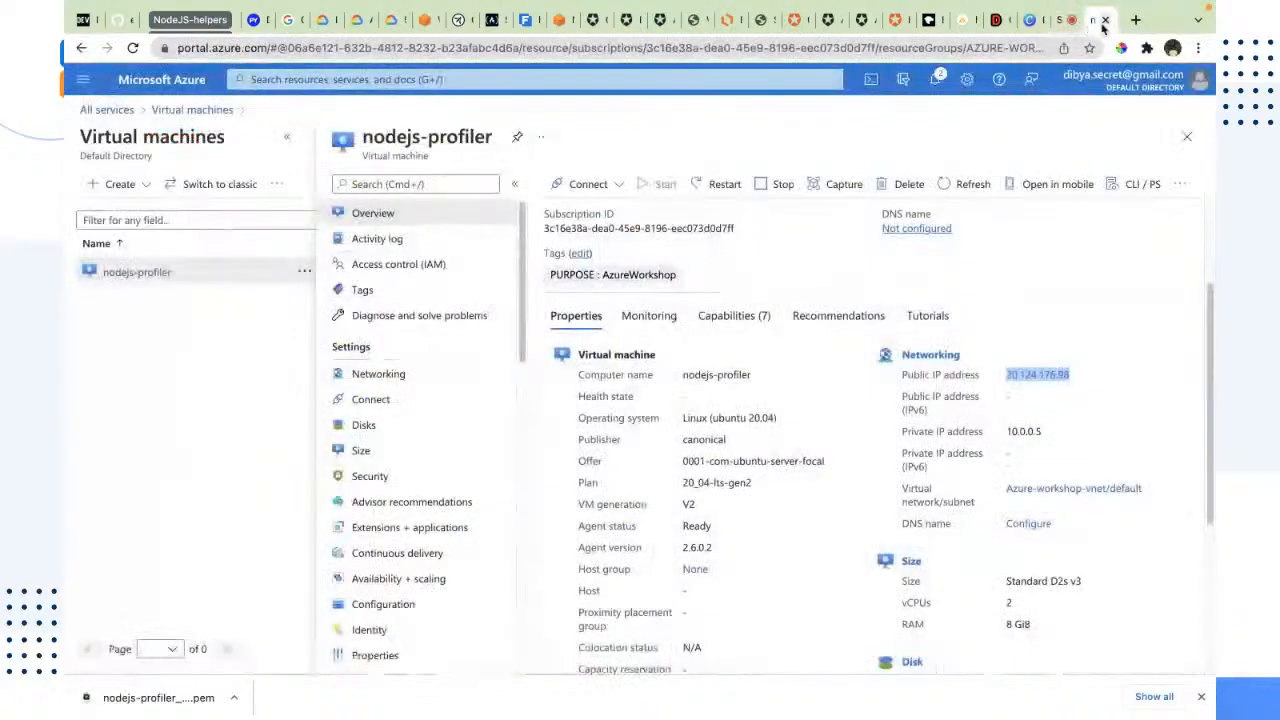
# Step: Open the azure-workshop GitHub repository from the browsing history in a new tab and copy its URL
pyautogui.click(1134, 20)
pyautogui.press('super+y')
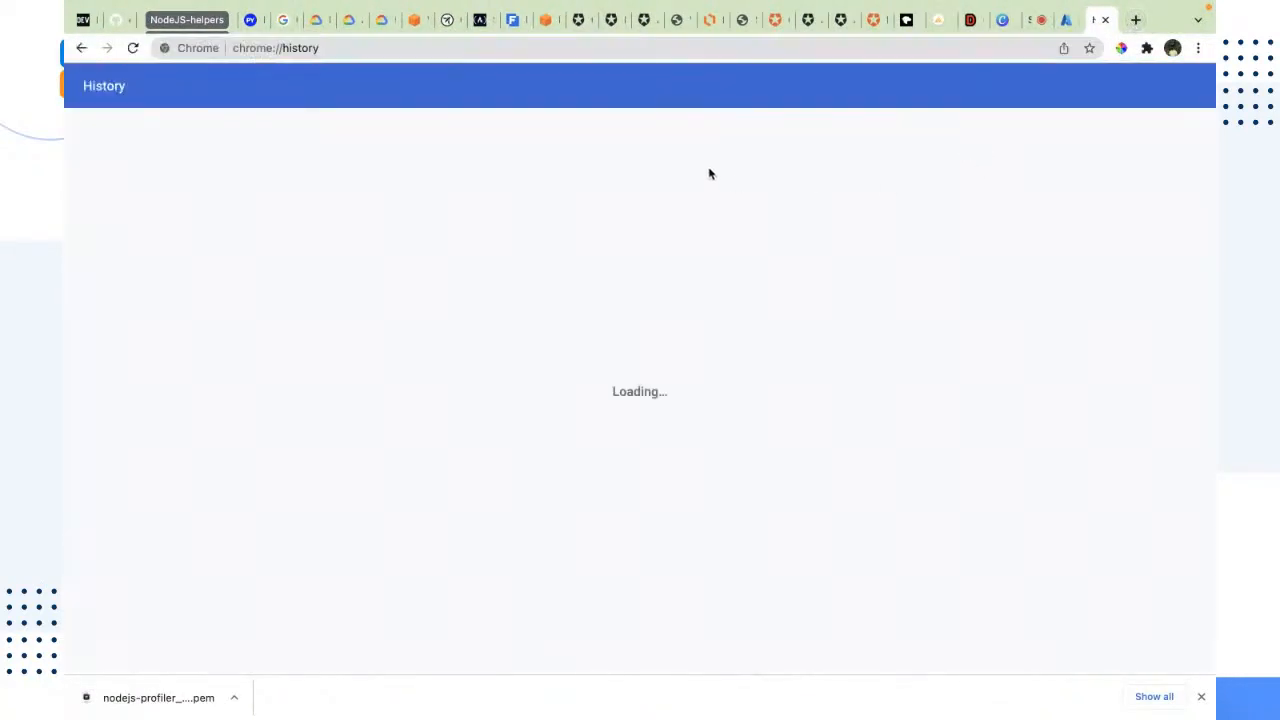
pyautogui.scroll(-4, 566, 237)
pyautogui.scroll(-3, 547, 533)
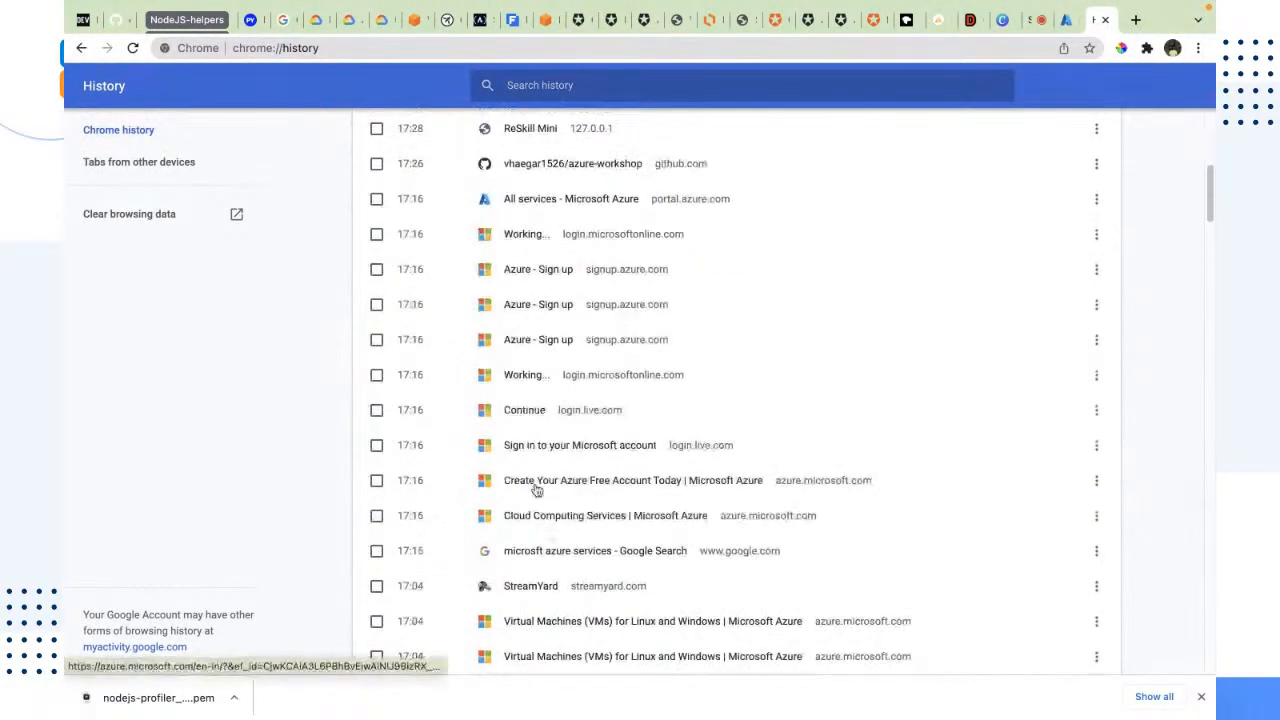
pyautogui.scroll(1, 523, 297)
pyautogui.click(568, 211)
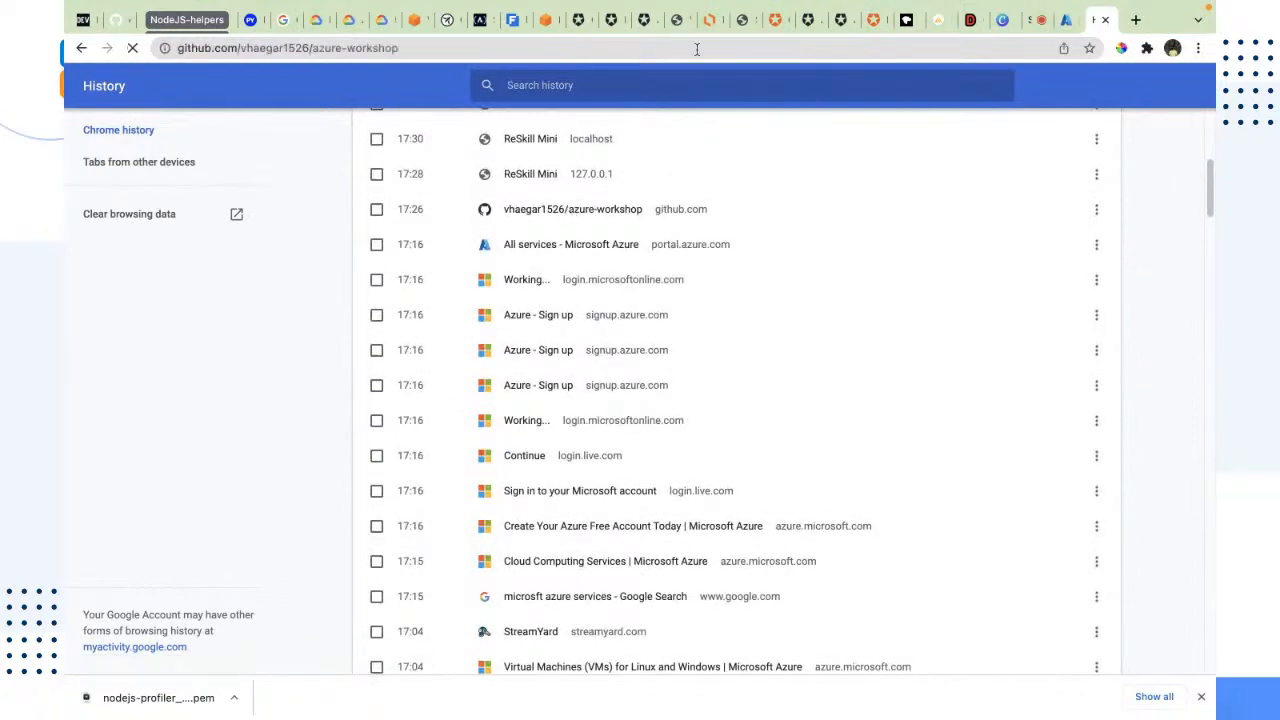
pyautogui.click(598, 47)
pyautogui.press('super+c')
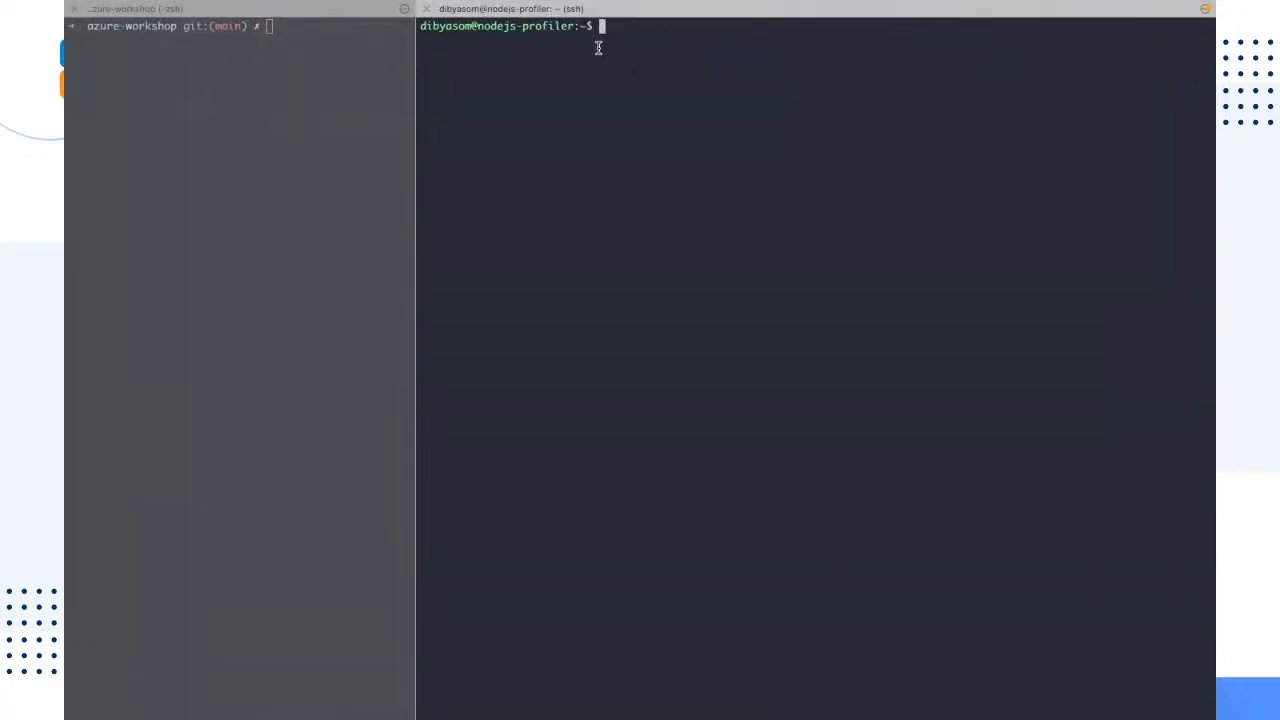
# Step: Clone the azure-workshop GitHub repository into the virtual machine's home directory with git clone, and list the directory with ls
pyautogui.write('git clone')
pyautogui.press('super+v')
pyautogui.press('Return')
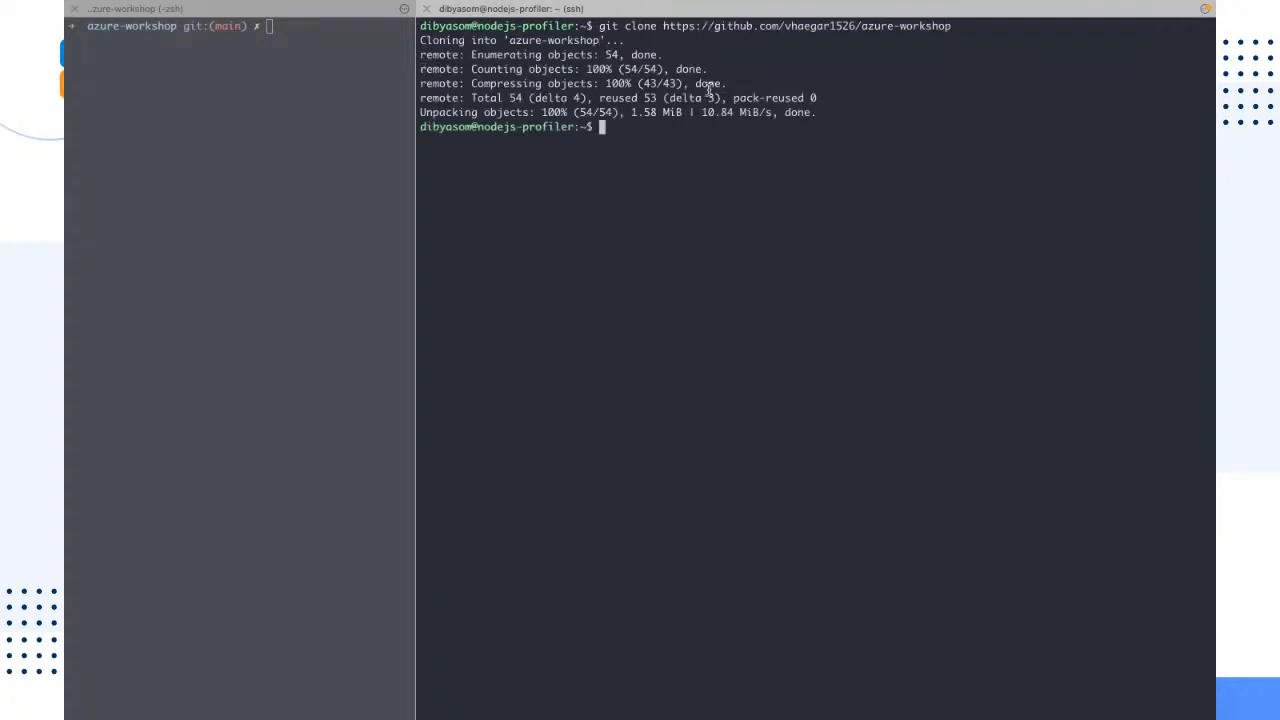
pyautogui.moveTo(818, 115)
pyautogui.mouseDown()
pyautogui.moveTo(360, 29)
pyautogui.moveTo(352, 51)
pyautogui.mouseUp()
pyautogui.click(678, 120)
pyautogui.write('ls')
pyautogui.press('Return')
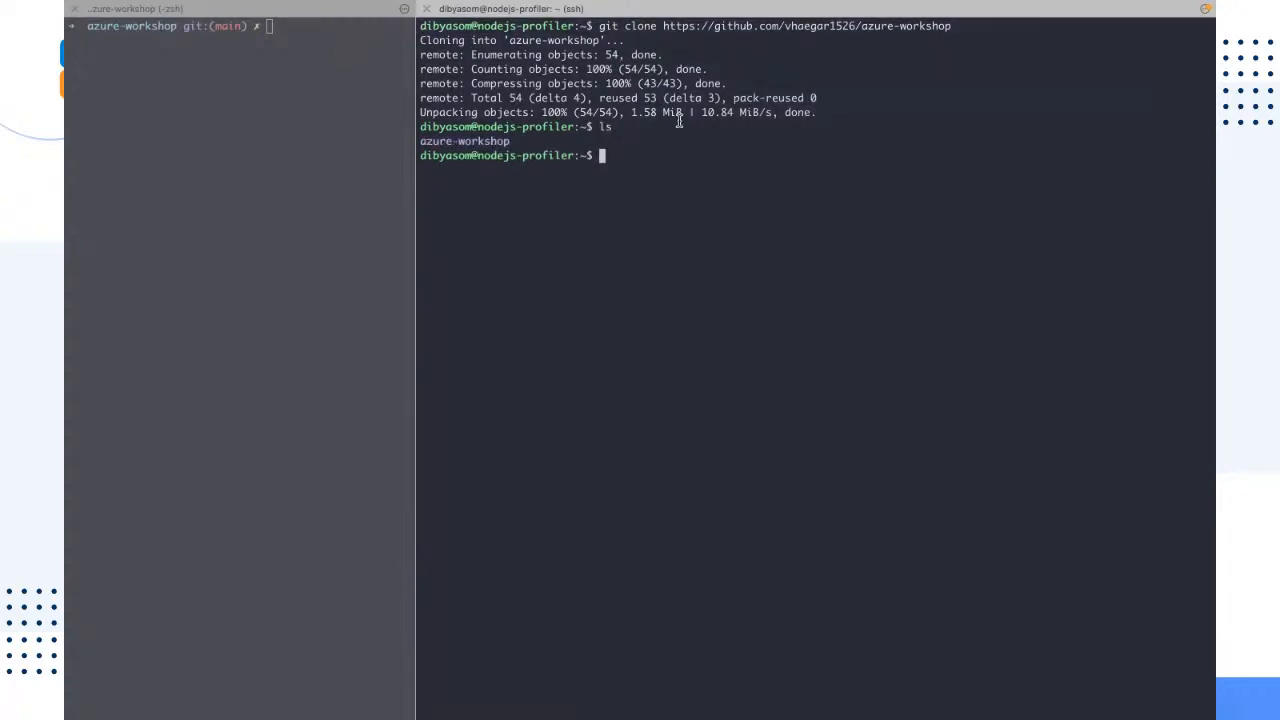
# Step: Change into the cloned azure-workshop folder and list its files with ls
pyautogui.write('cd azure')
pyautogui.press('Tab')
pyautogui.press('Return')
pyautogui.write('ls')
pyautogui.press('Return')
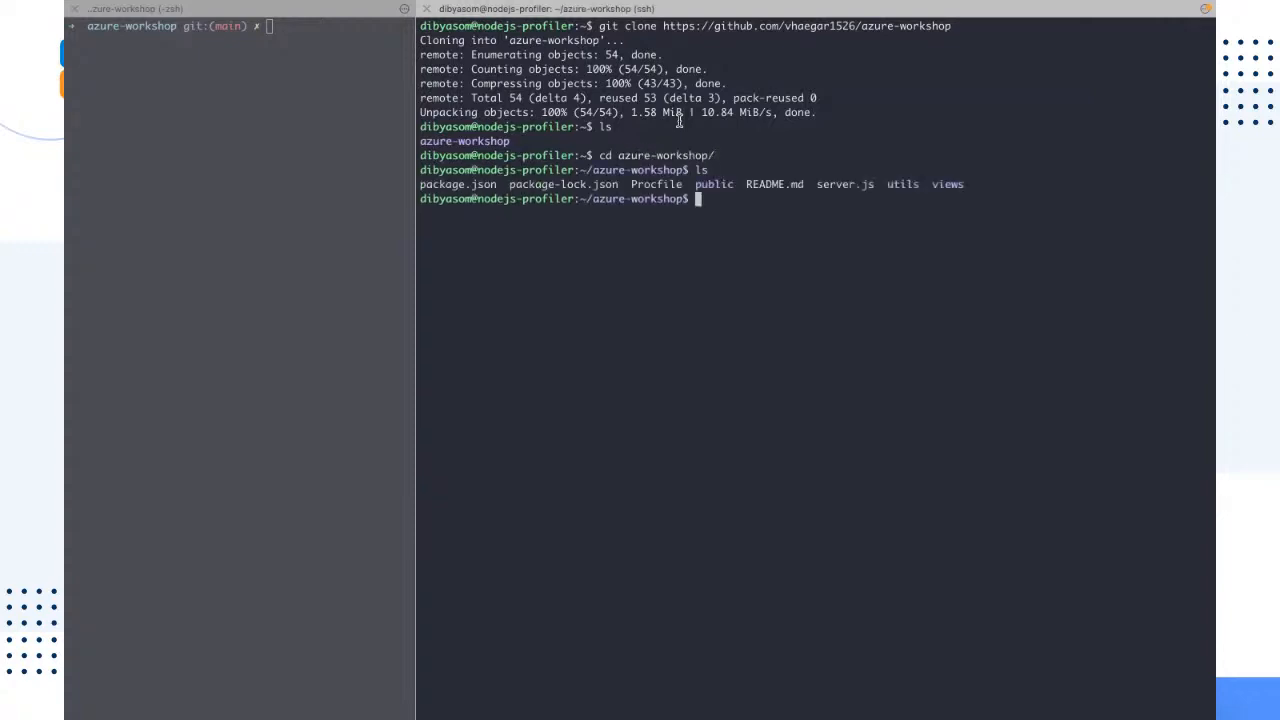
pyautogui.moveTo(969, 184); pyautogui.dragTo(647, 155)
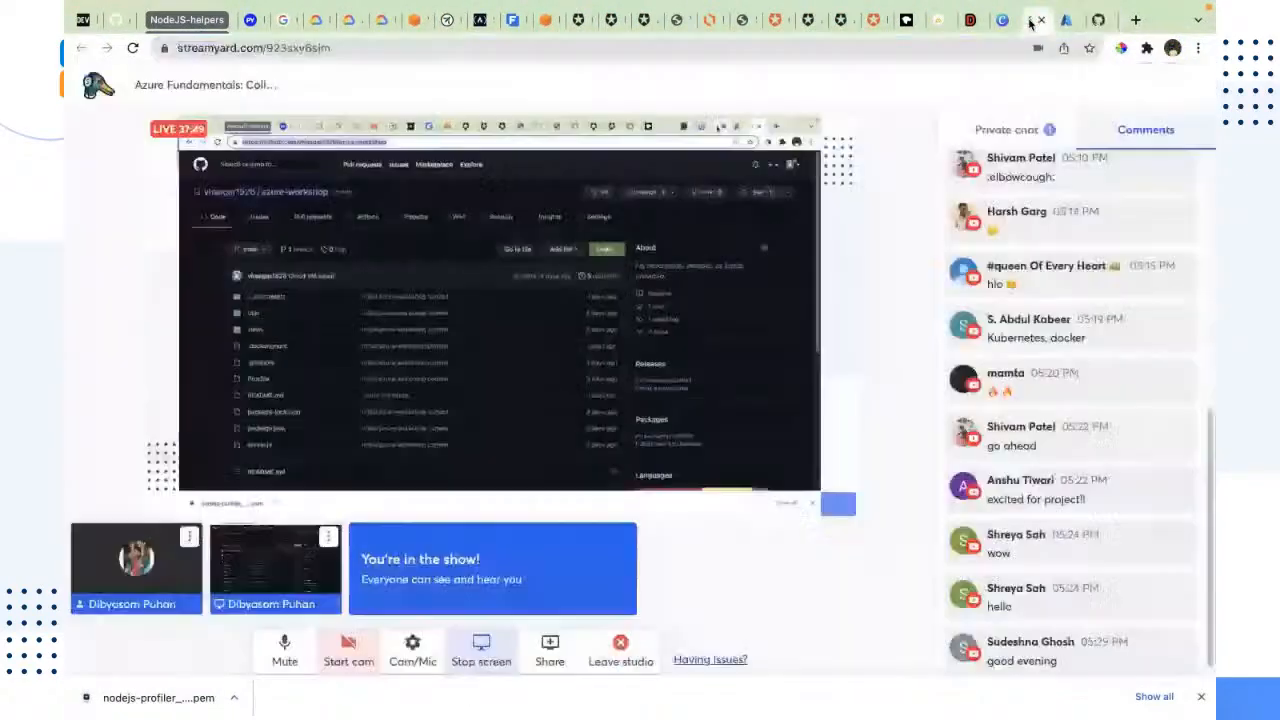
# Step: Check the viewer comments in the StreamYard studio, then return past the Azure portal to the SSH terminal
pyautogui.click(1035, 20)
pyautogui.scroll(2, 1060, 534)
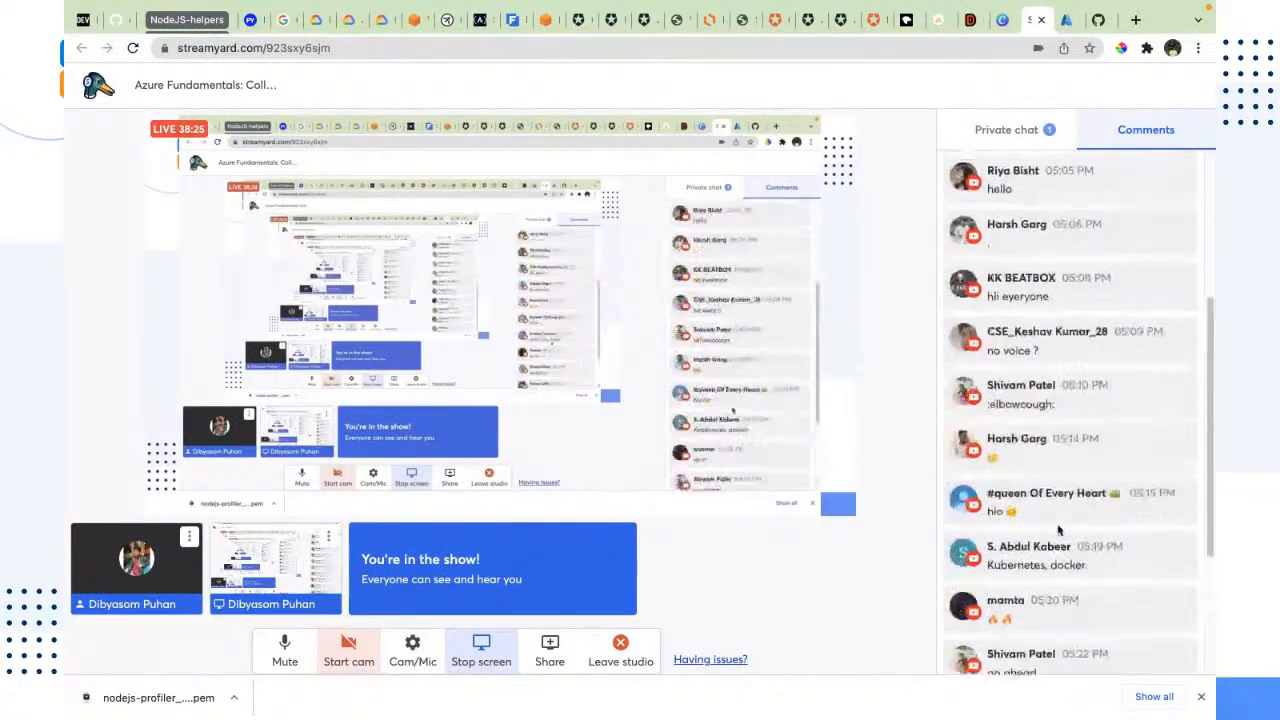
pyautogui.scroll(-2, 1060, 528)
pyautogui.scroll(2, 1061, 522)
pyautogui.scroll(1, 1061, 520)
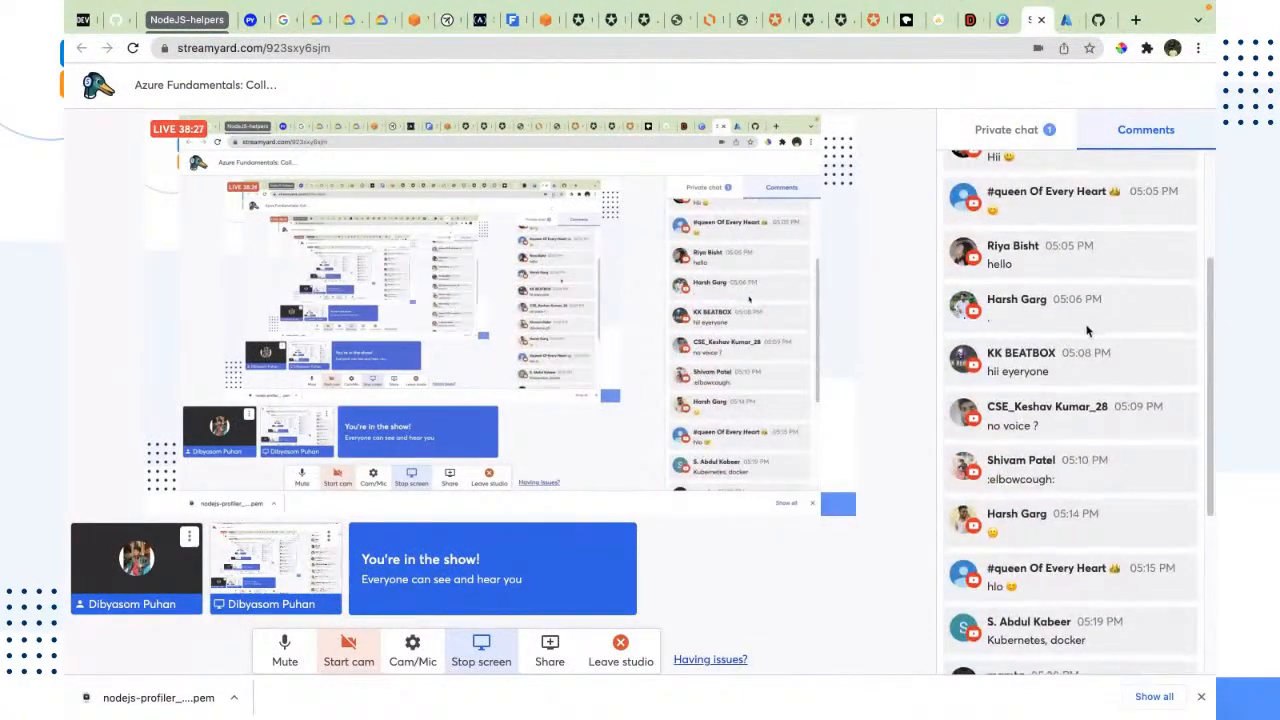
pyautogui.scroll(-3, 1089, 331)
pyautogui.click(1068, 26)
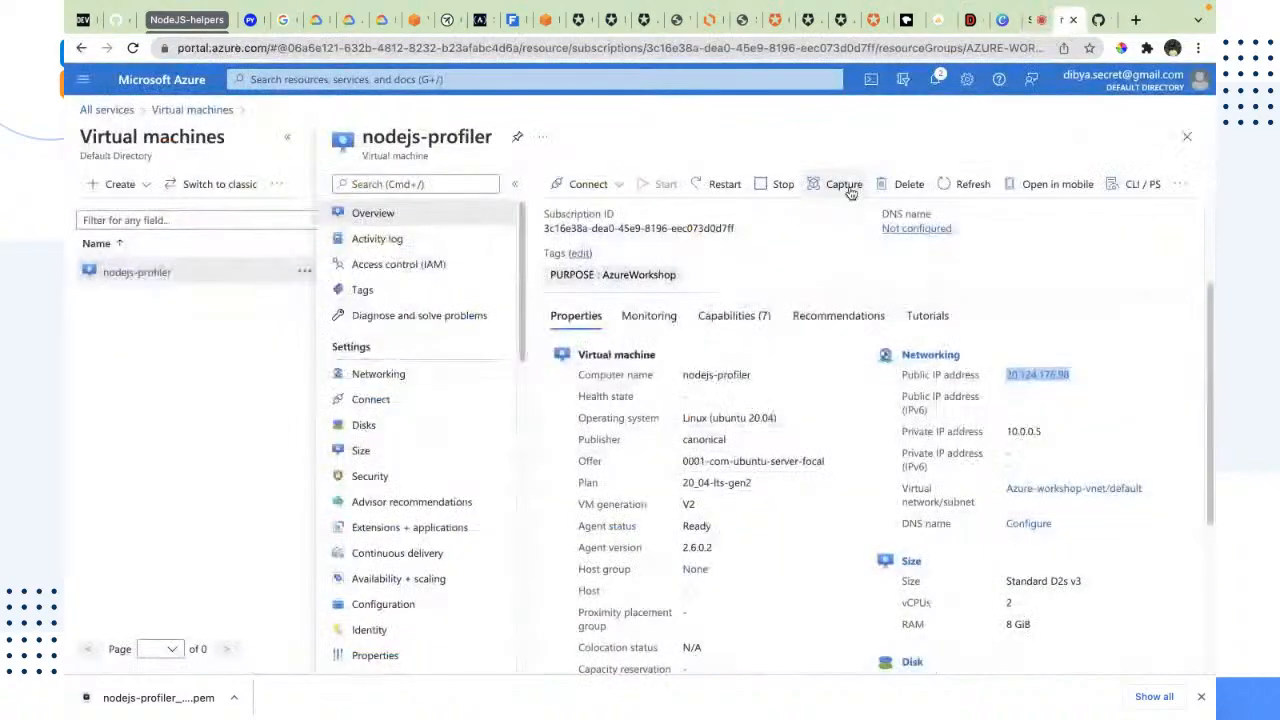
pyautogui.hotkey('ctrl', 'Left')
pyautogui.hotkey('ctrl', 'Left')
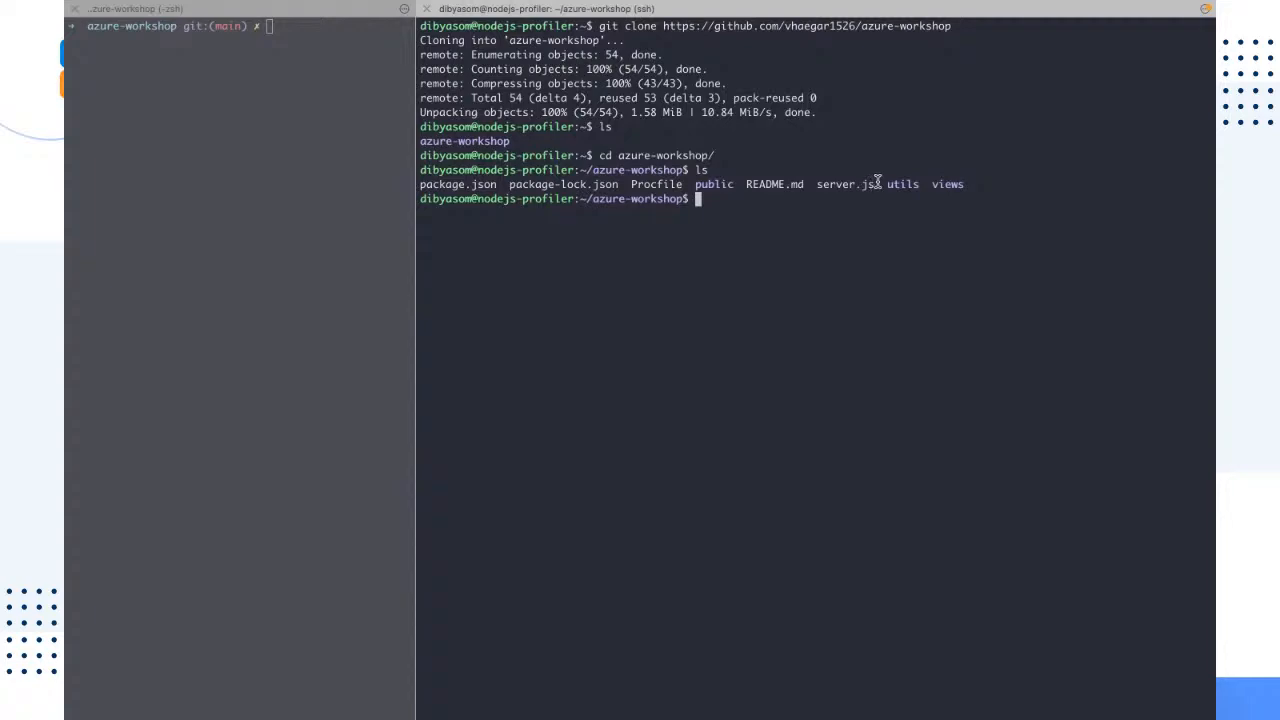
# Step: Highlight server.js in the remote listing, switch to the code editor and open README.md with its preview alongside
pyautogui.moveTo(876, 184); pyautogui.dragTo(817, 182)
pyautogui.hotkey('ctrl', 'Right')
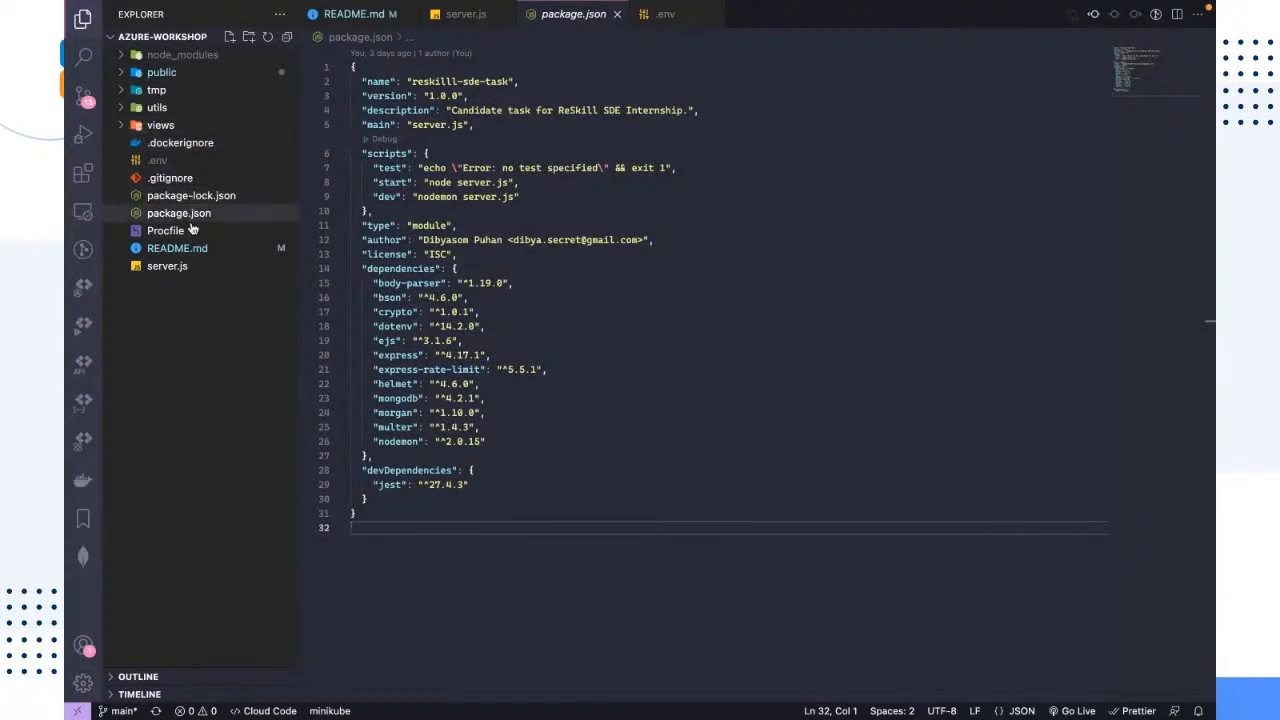
pyautogui.click(258, 248)
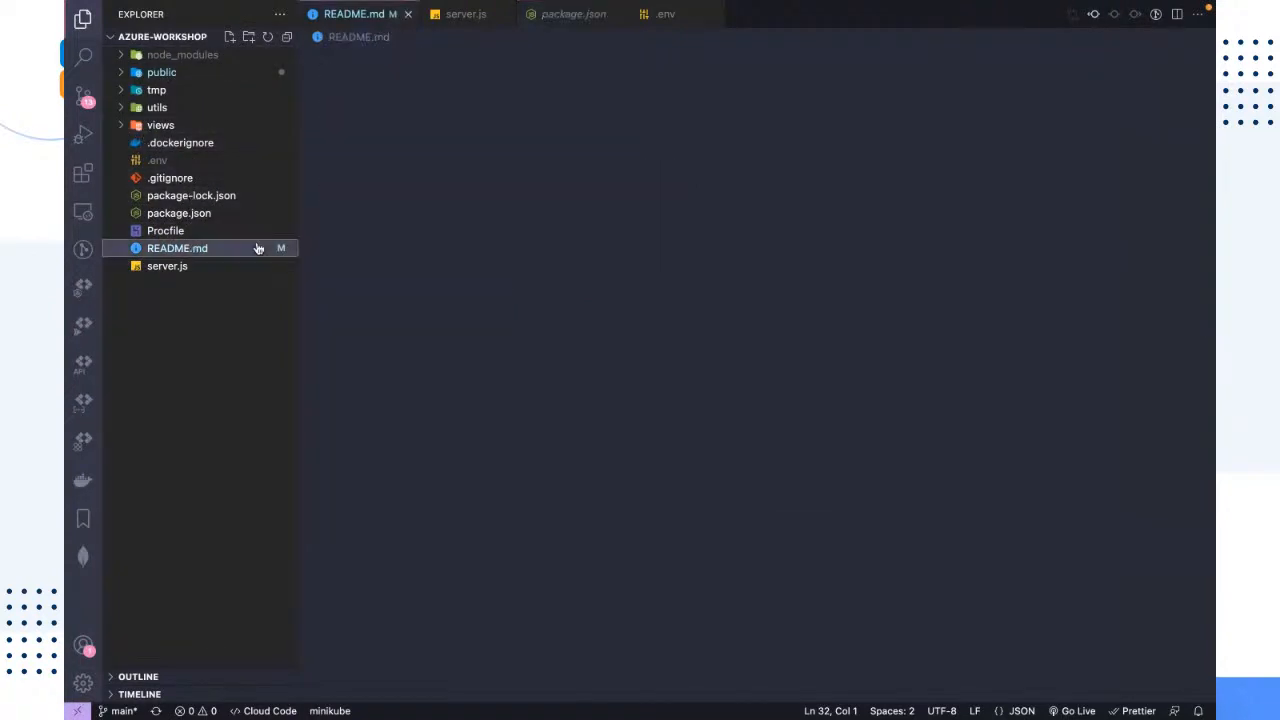
pyautogui.click(1073, 14)
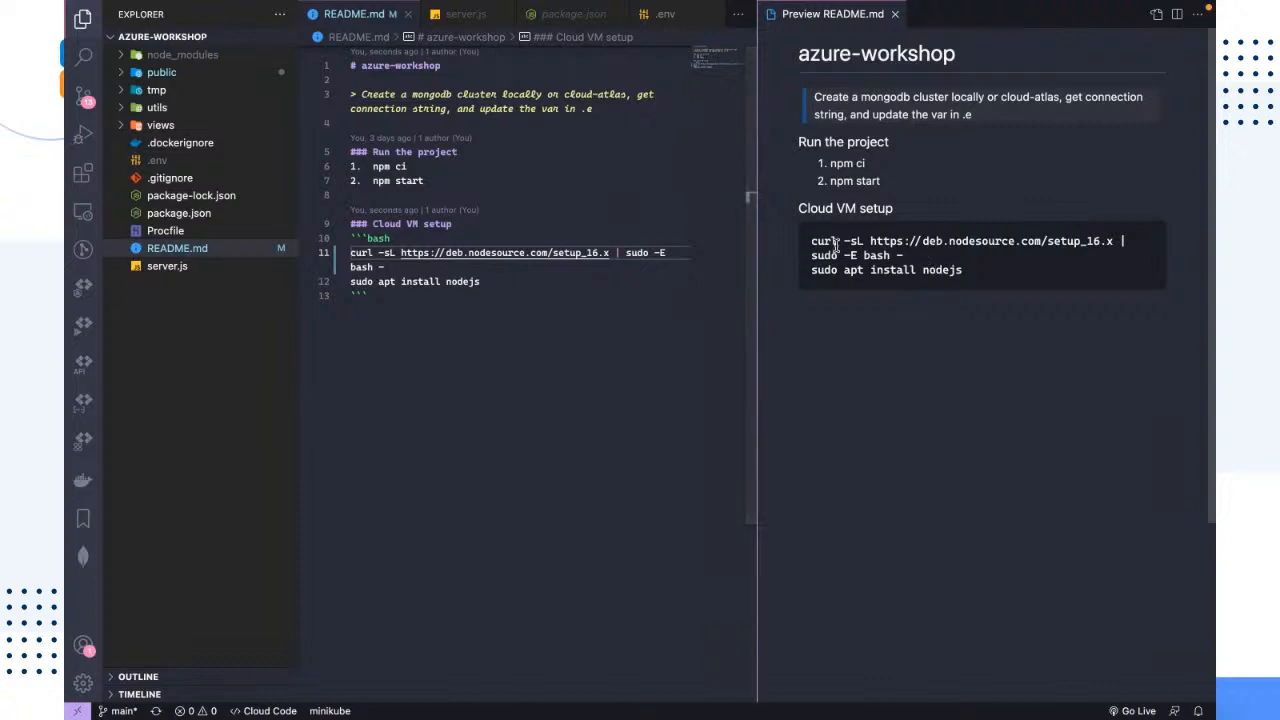
pyautogui.moveTo(905, 256); pyautogui.dragTo(813, 242)
pyautogui.click(991, 477)
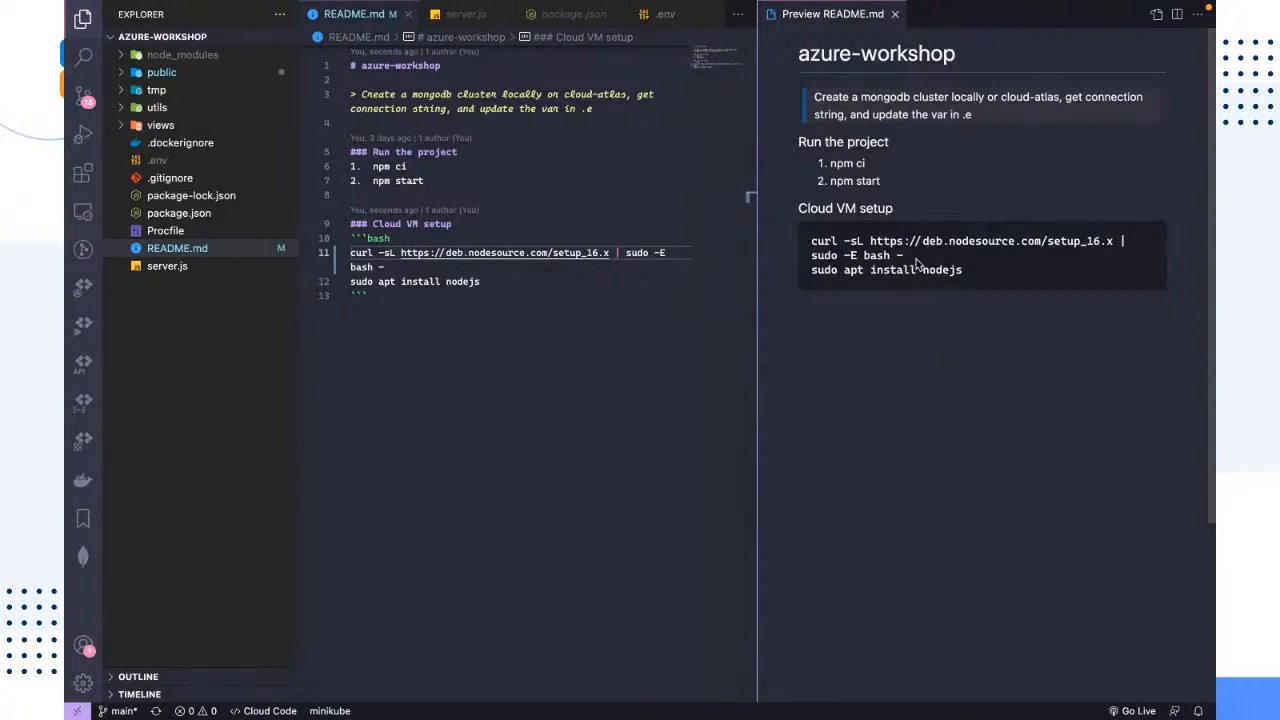
pyautogui.moveTo(924, 262); pyautogui.dragTo(818, 237)
pyautogui.press('super+c')
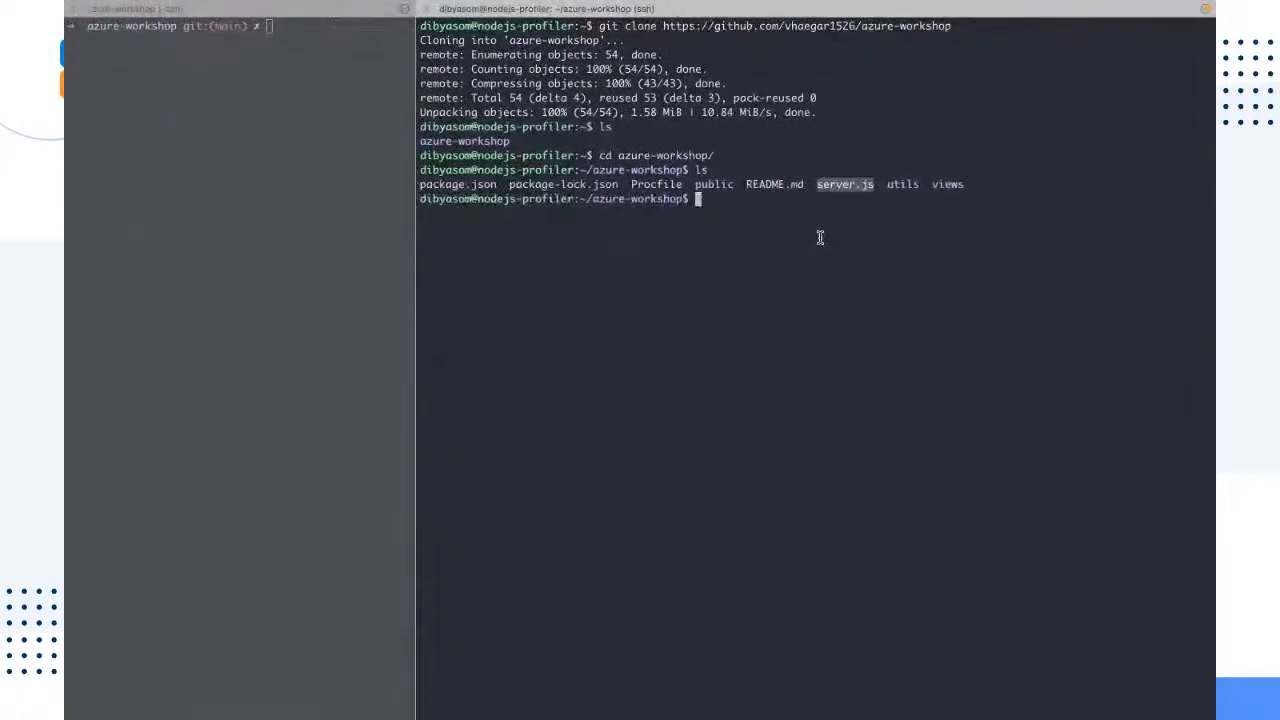
pyautogui.click(820, 238)
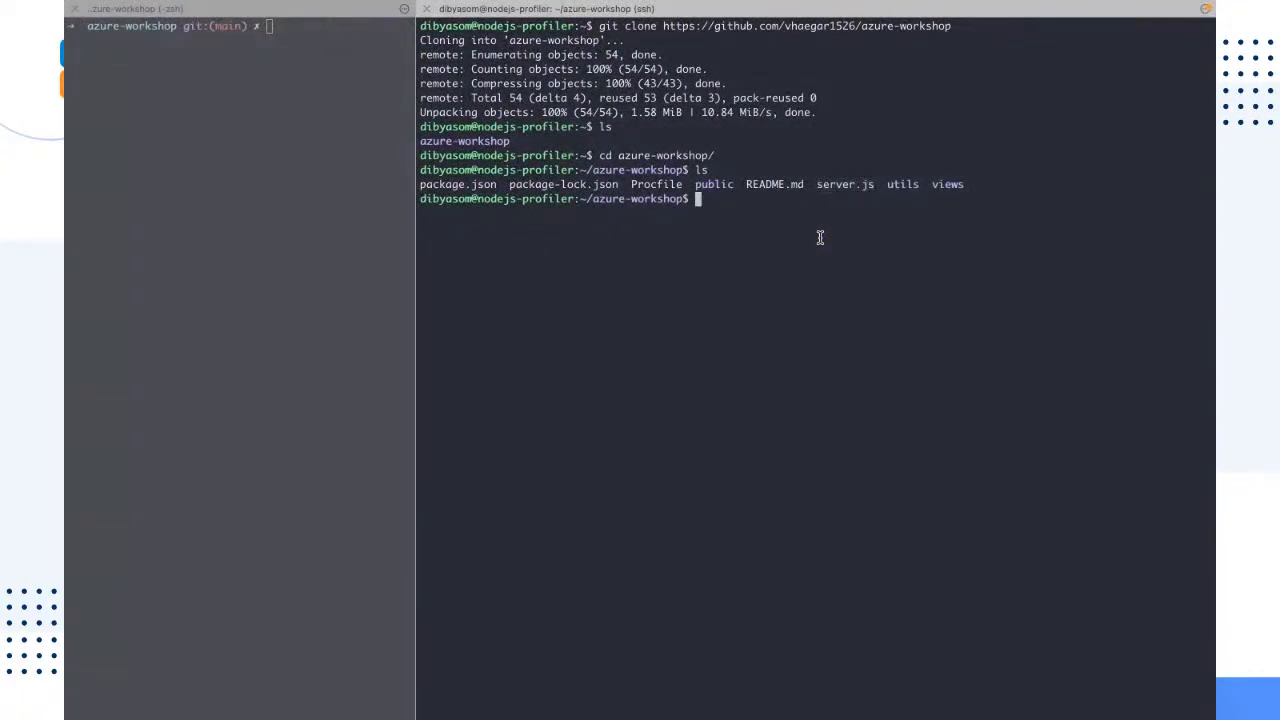
pyautogui.hotkey('ctrl', 'l')
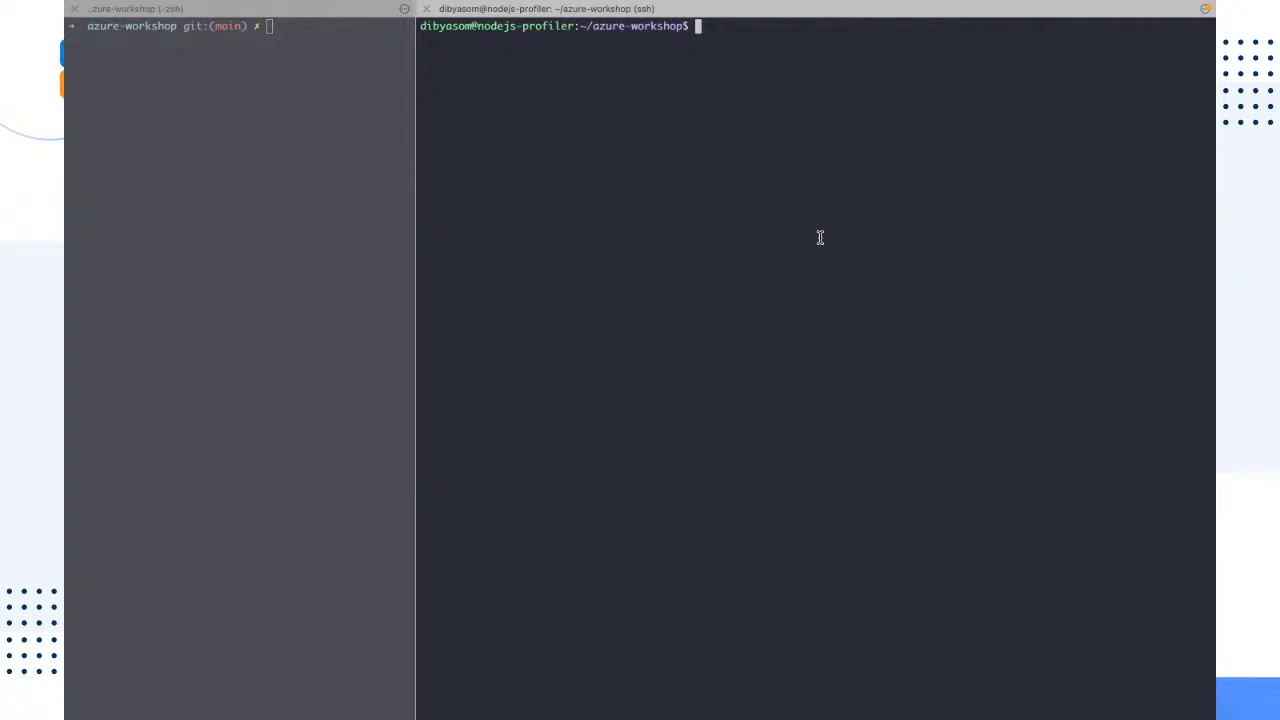
pyautogui.press('super+v')
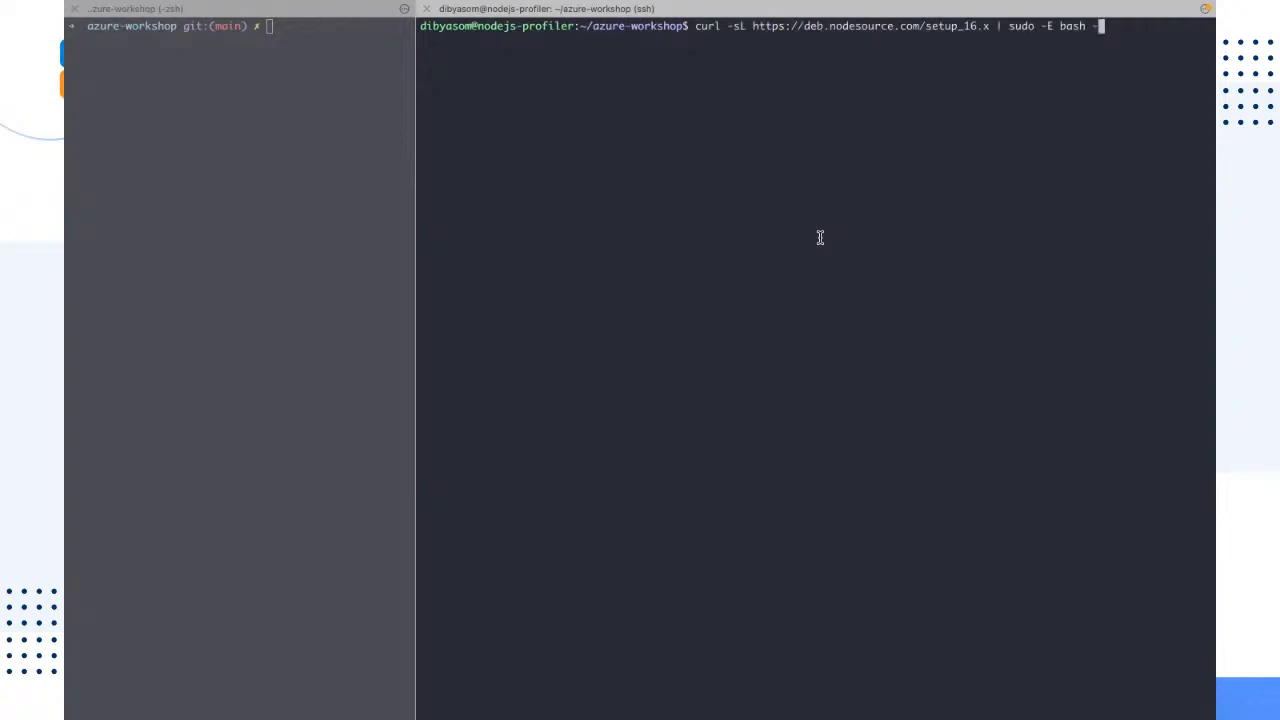
pyautogui.press('Return')
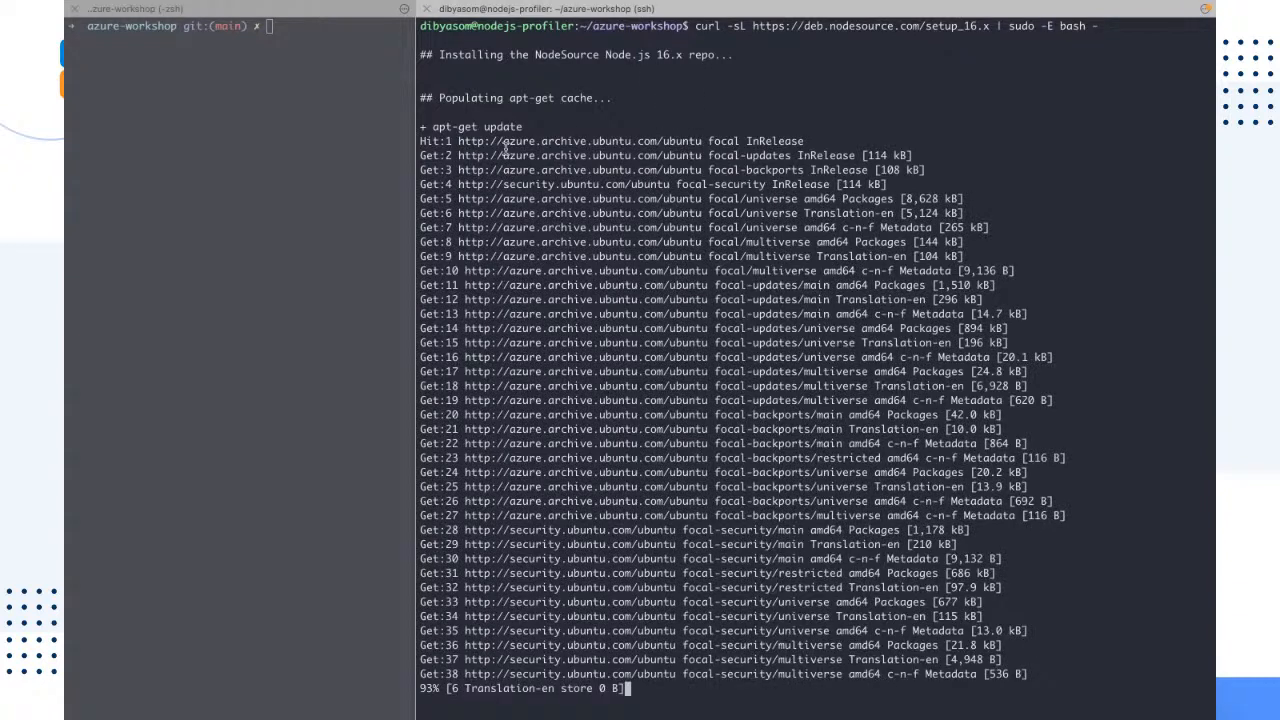
pyautogui.moveTo(528, 213); pyautogui.dragTo(987, 218)
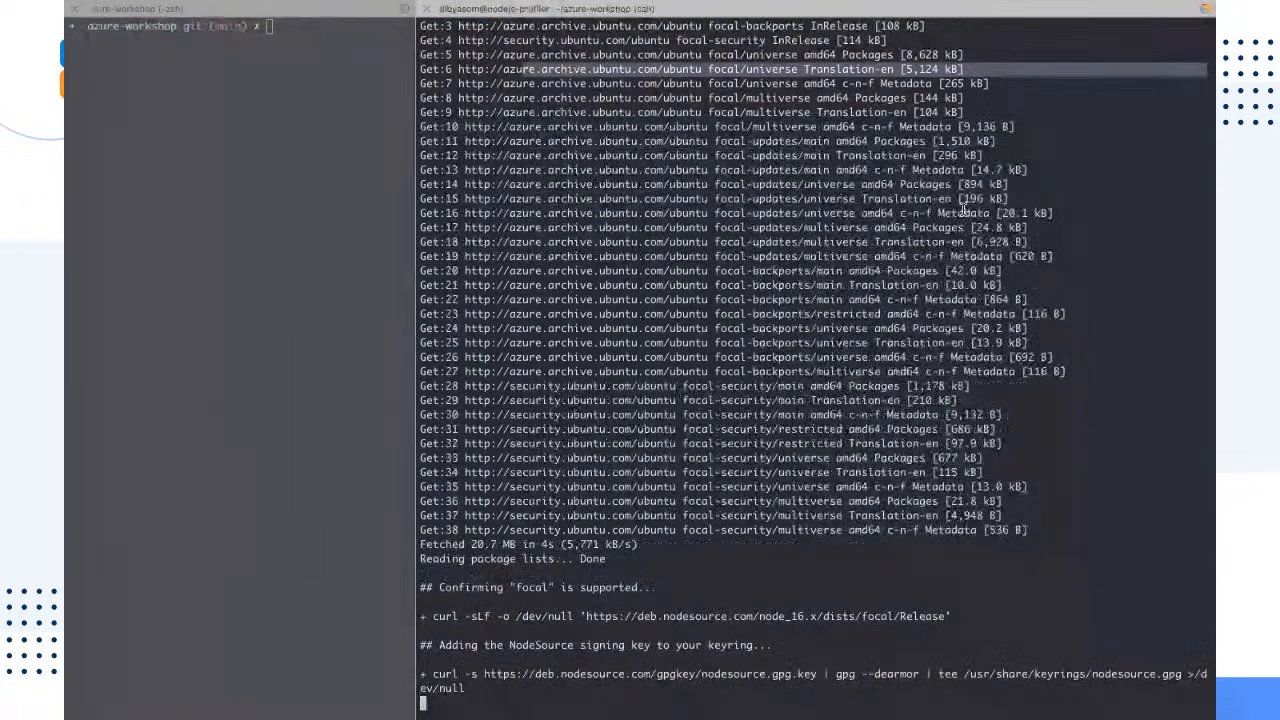
# Step: Copy sudo apt install nodejs from the README preview, run it on the virtual machine, and clear the terminal
pyautogui.hotkey('ctrl', 'Right')
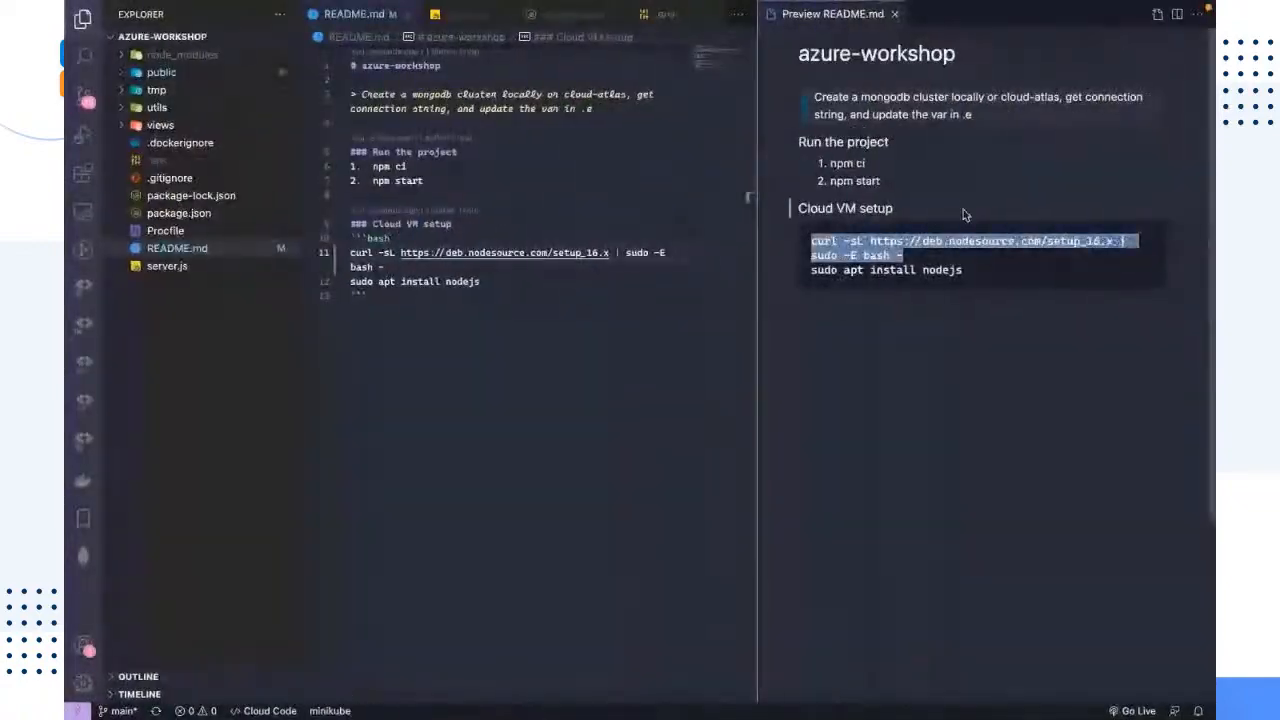
pyautogui.moveTo(968, 270); pyautogui.dragTo(804, 270)
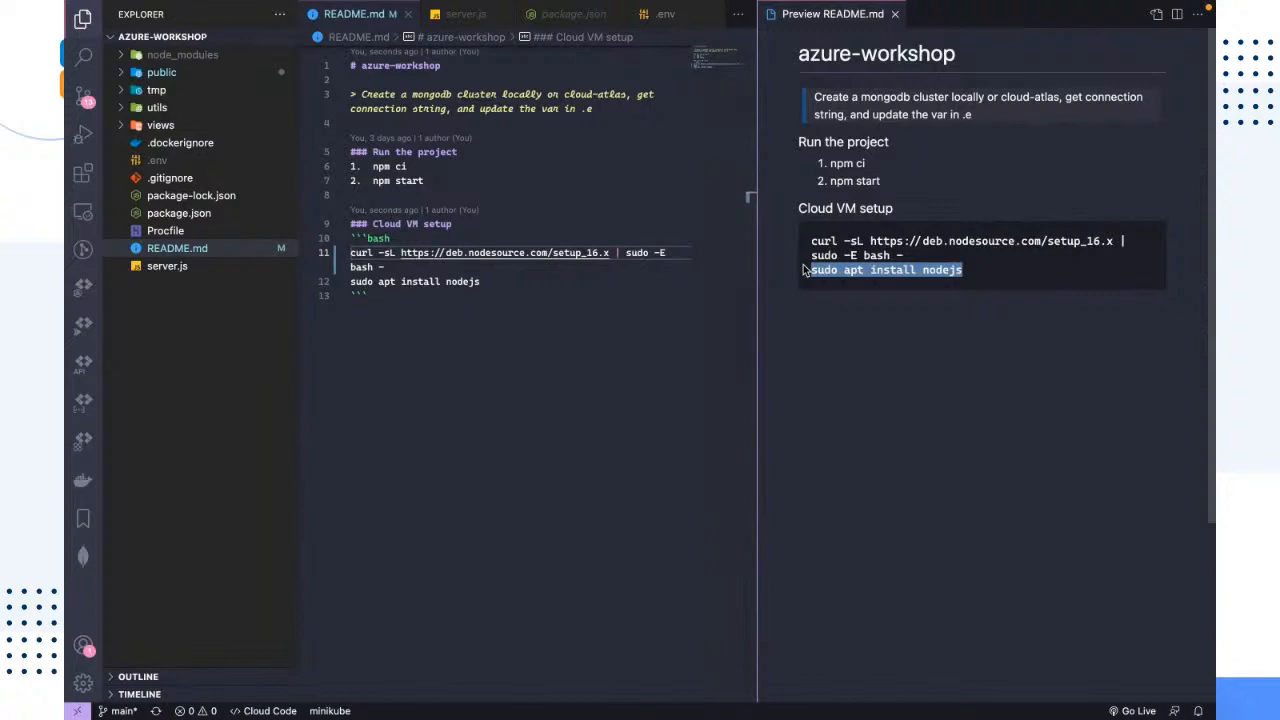
pyautogui.press('super+c')
pyautogui.hotkey('ctrl', 'Left')
pyautogui.press('super+v')
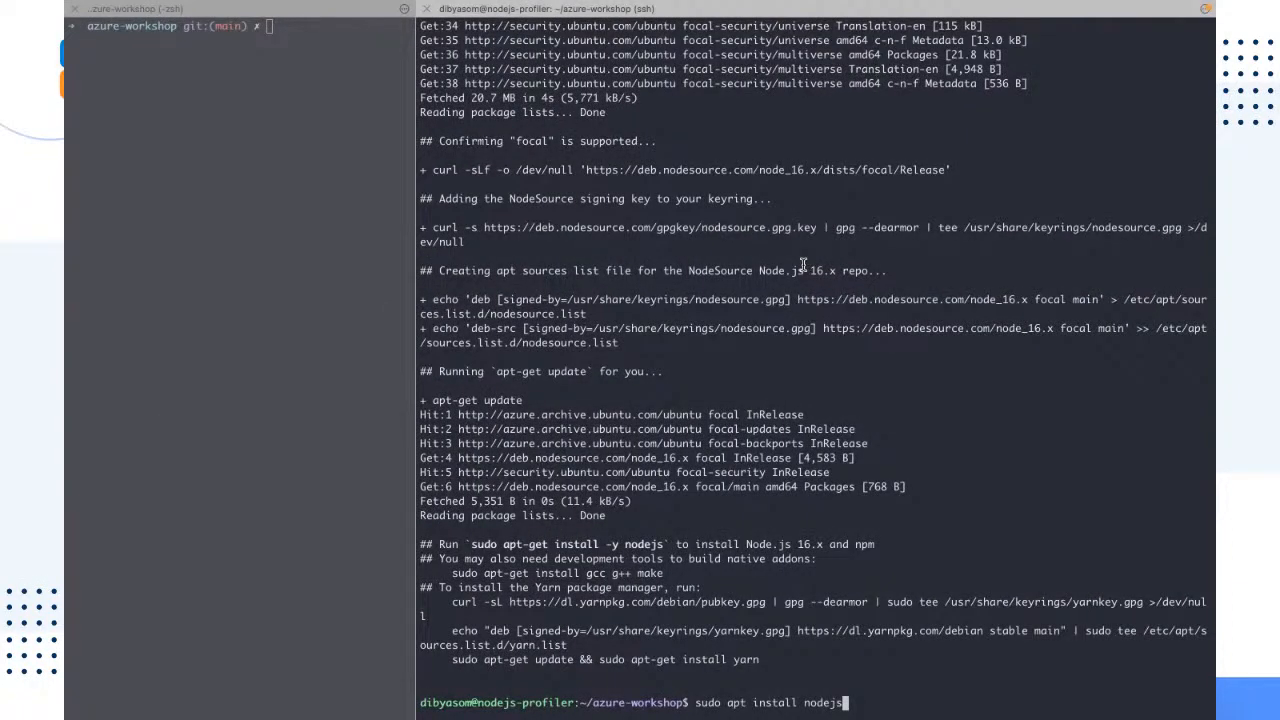
pyautogui.press('Return')
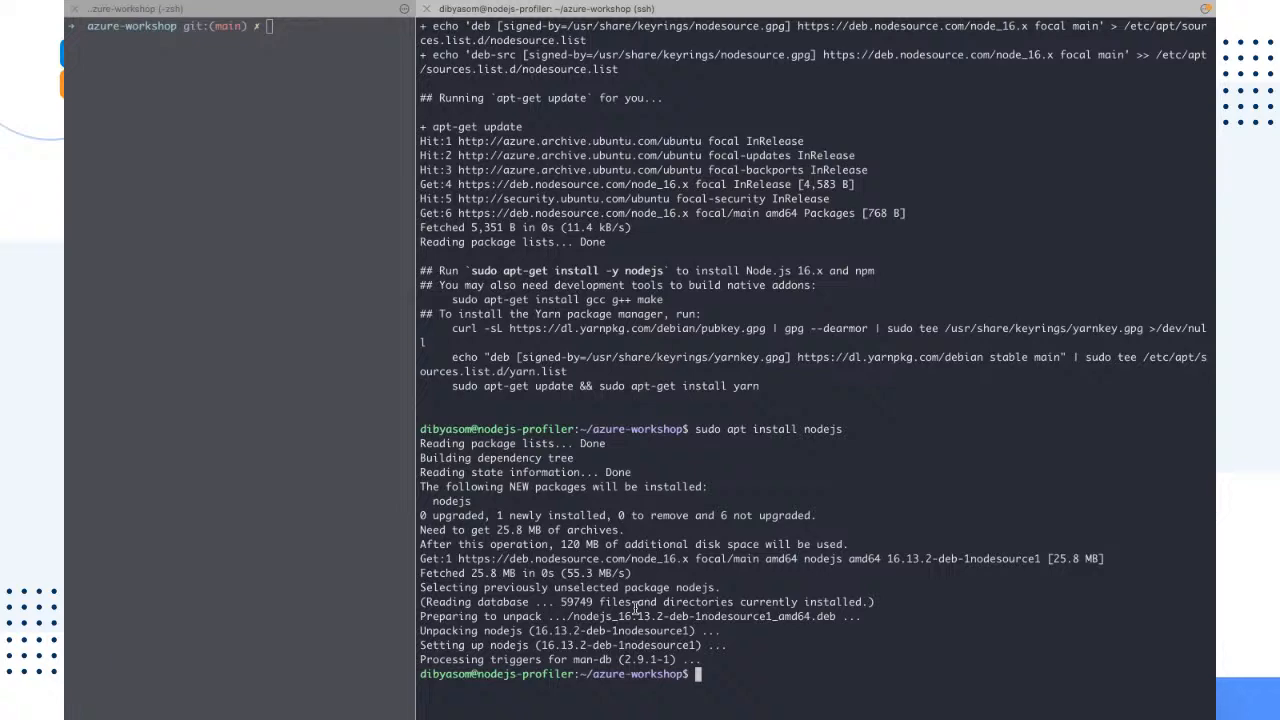
pyautogui.hotkey('ctrl', 'l')
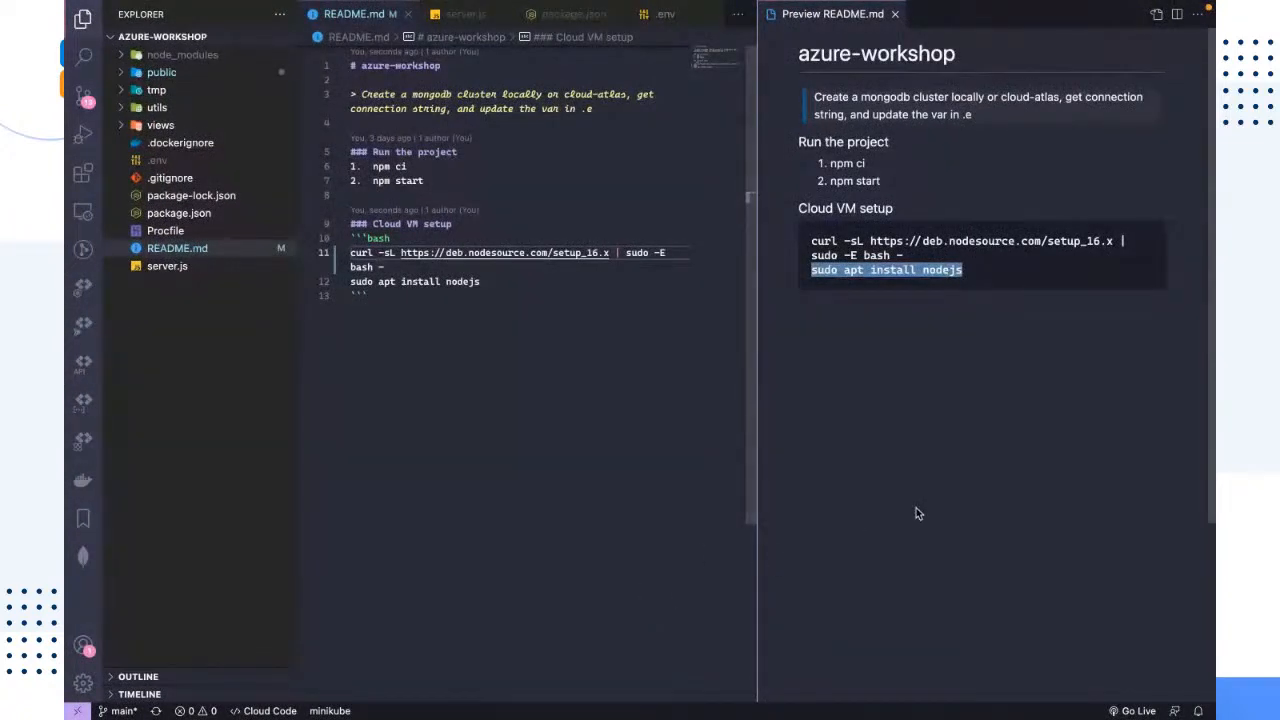
# Step: Open the local .env file in the code editor, close the README preview, and select the whole MONGODB_CNXN_STR line for copying
pyautogui.click(956, 488)
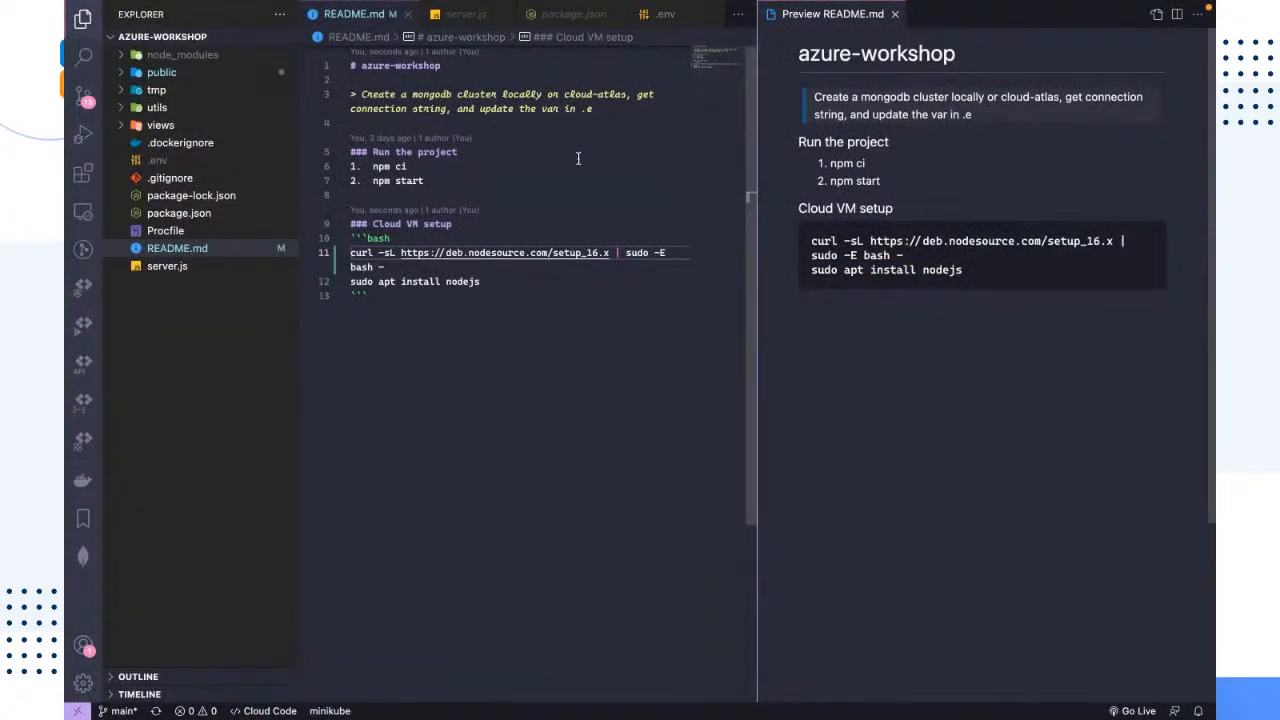
pyautogui.click(660, 17)
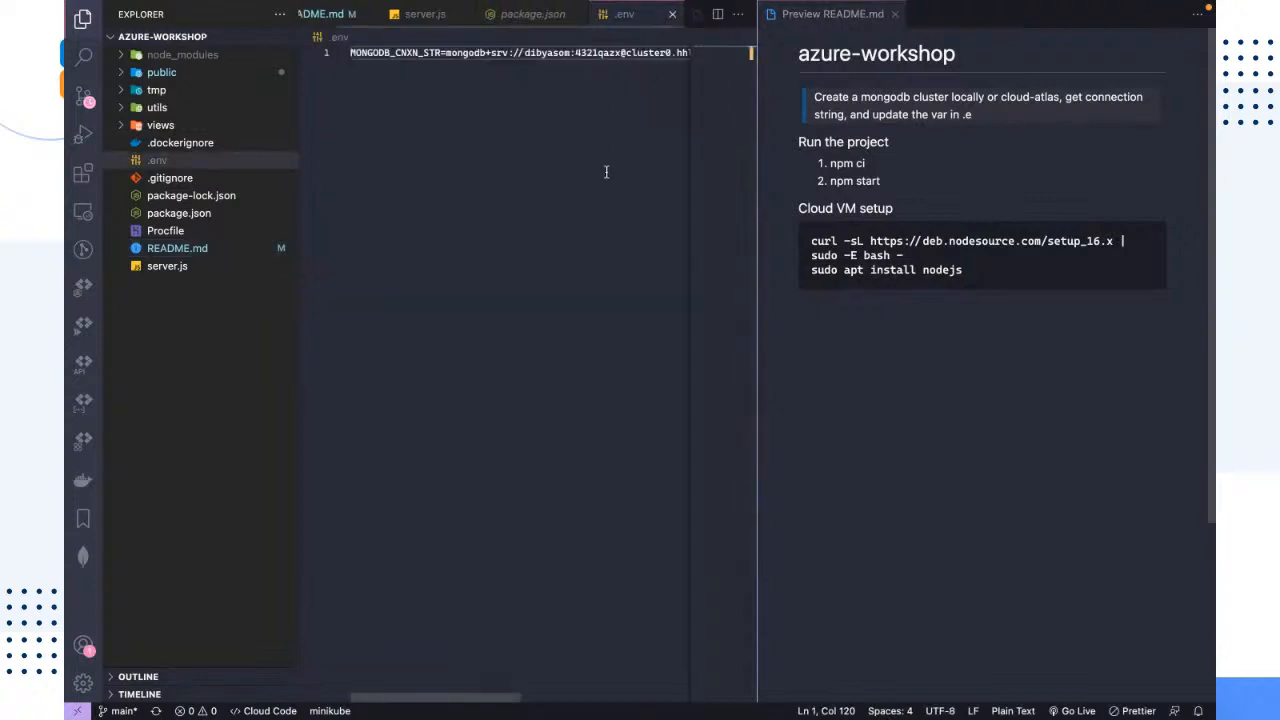
pyautogui.click(893, 14)
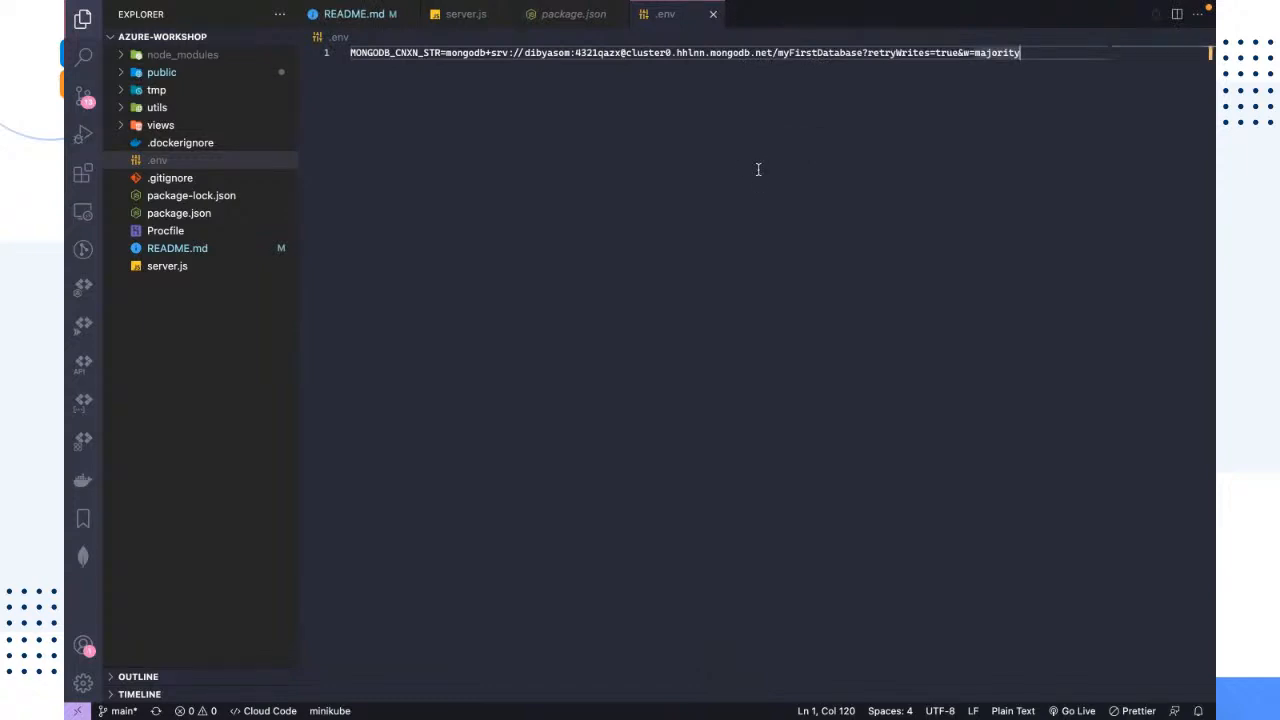
pyautogui.hotkey('ctrl', 'a')
# Step: Create an empty .env file in the virtual machine's azure-workshop folder with touch
pyautogui.hotkey('ctrl', 'Left')
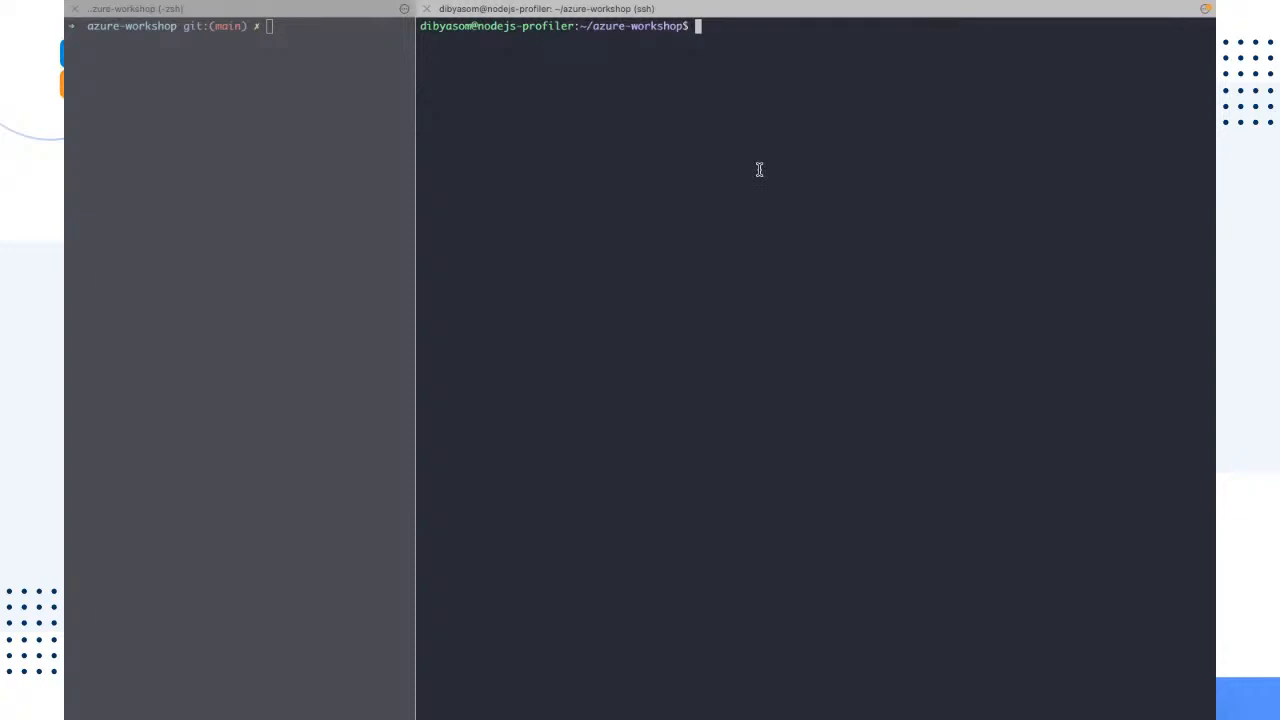
pyautogui.write('touch .env')
pyautogui.press('Return')
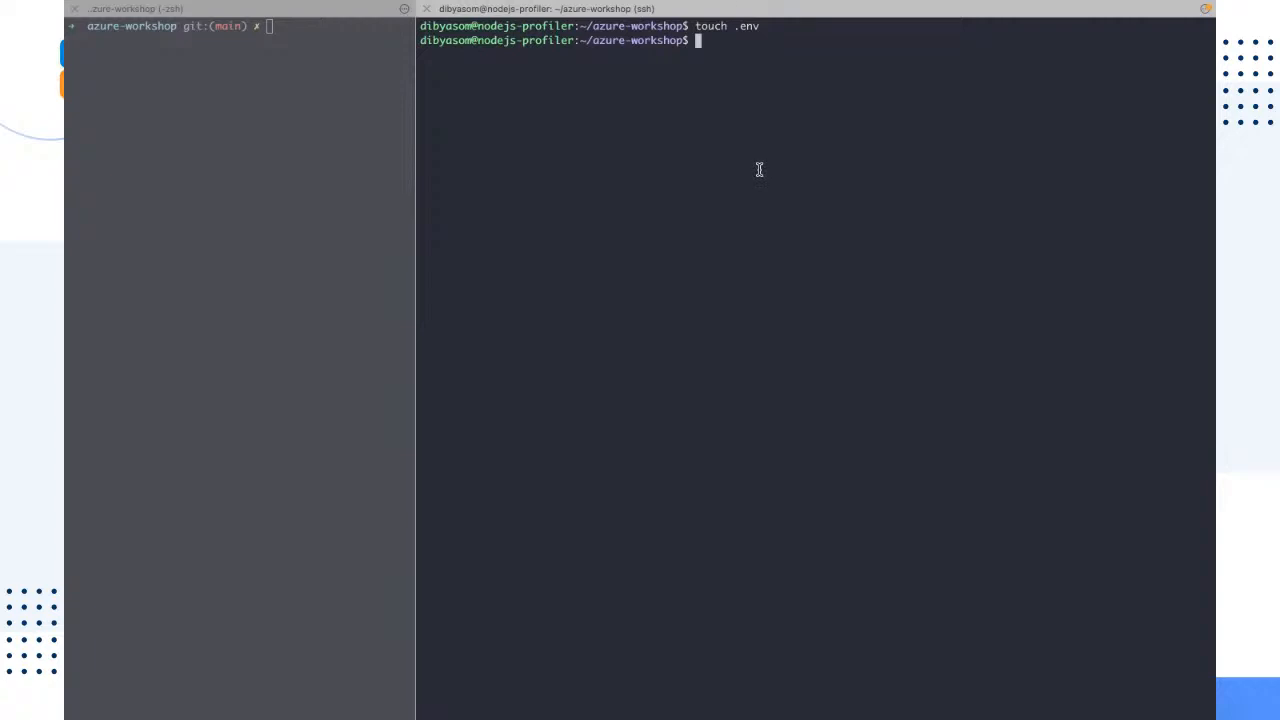
pyautogui.moveTo(762, 27); pyautogui.dragTo(728, 26)
pyautogui.doubleClick(745, 75)
pyautogui.click(723, 80)
# Step: Open the virtual machine's .env file in nano and paste the MONGODB_CNXN_STR connection string copied from the local .env file
pyautogui.write('nano .env')
pyautogui.press('Return')
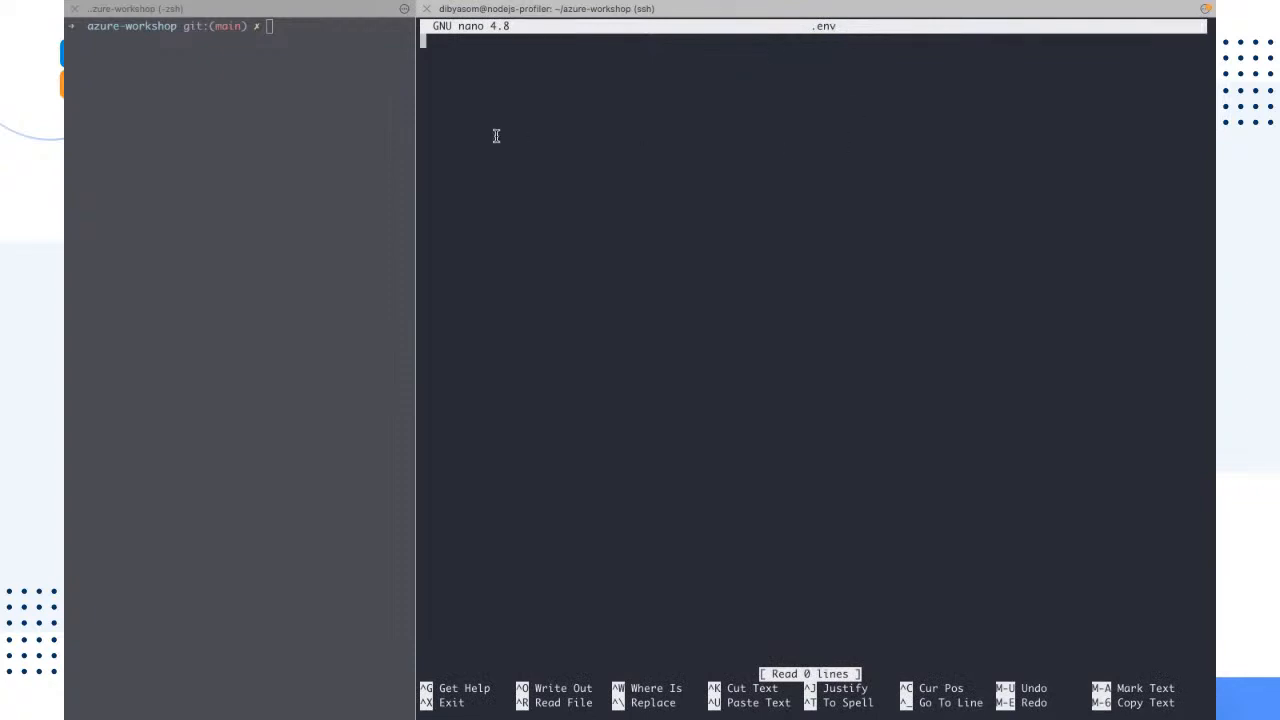
pyautogui.press('Return')
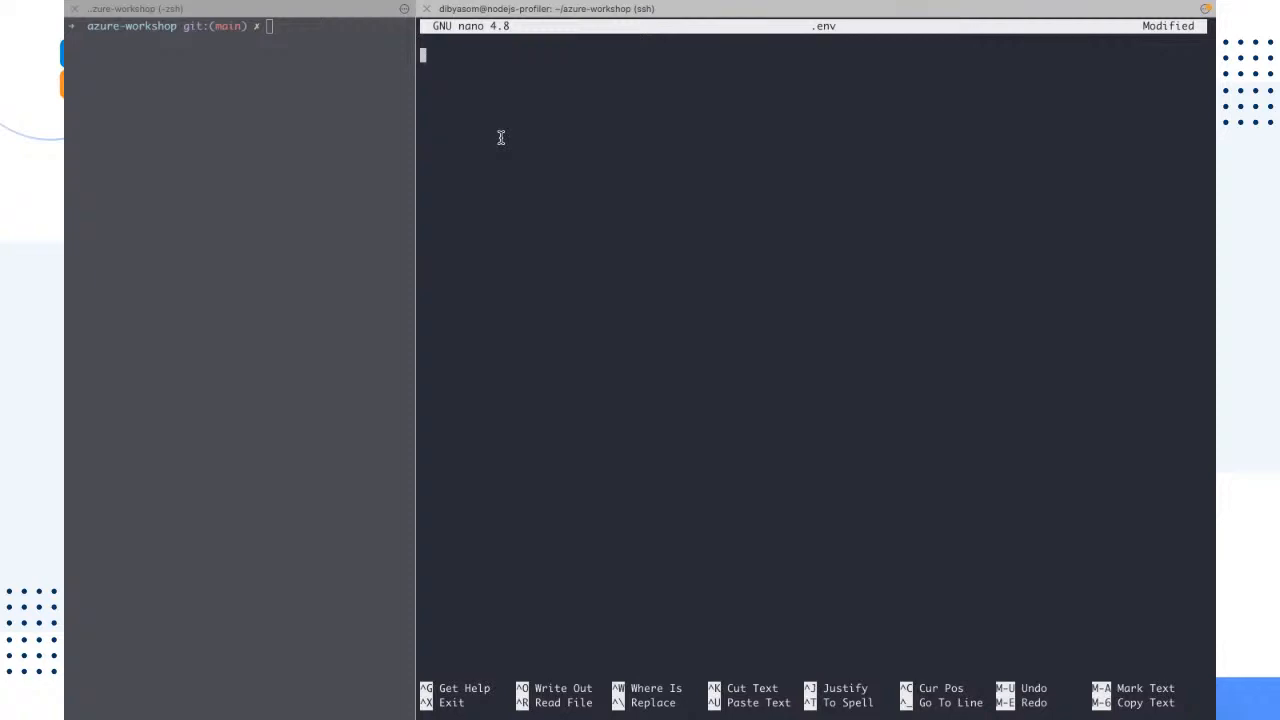
pyautogui.press('BackSpace')
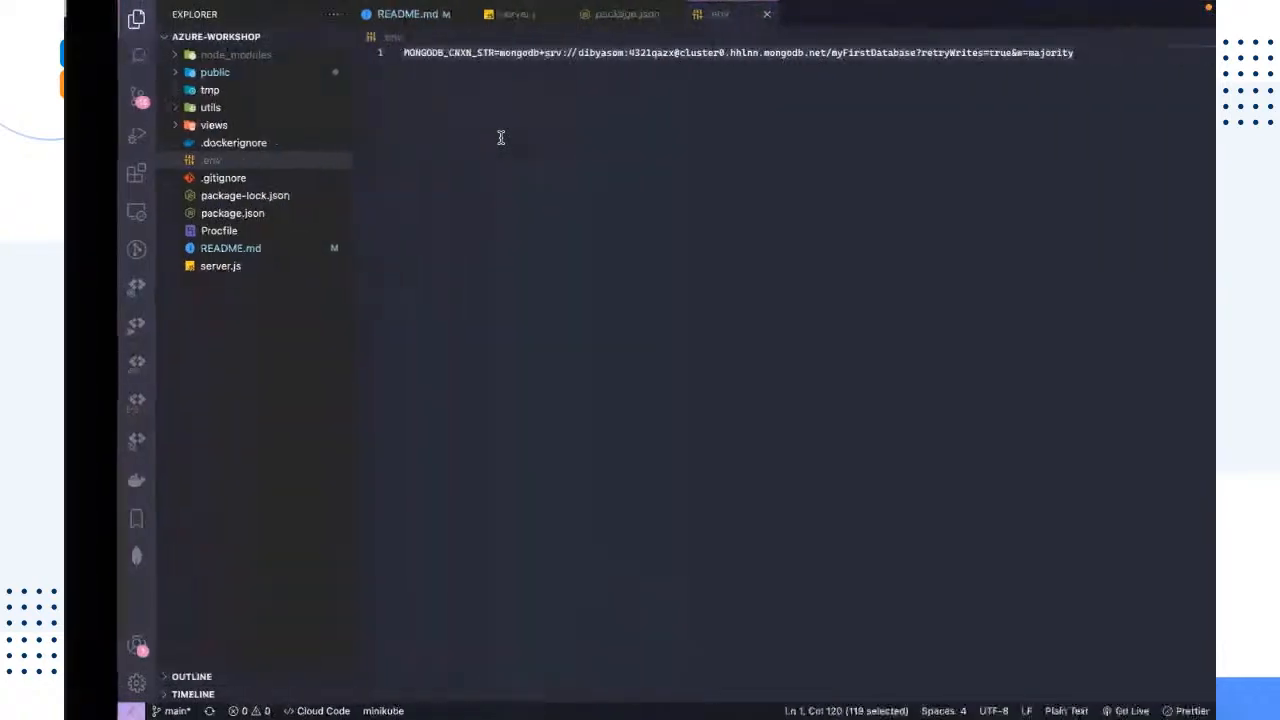
pyautogui.press('super+a')
pyautogui.press('super+c')
pyautogui.click(500, 137)
pyautogui.press('super+a')
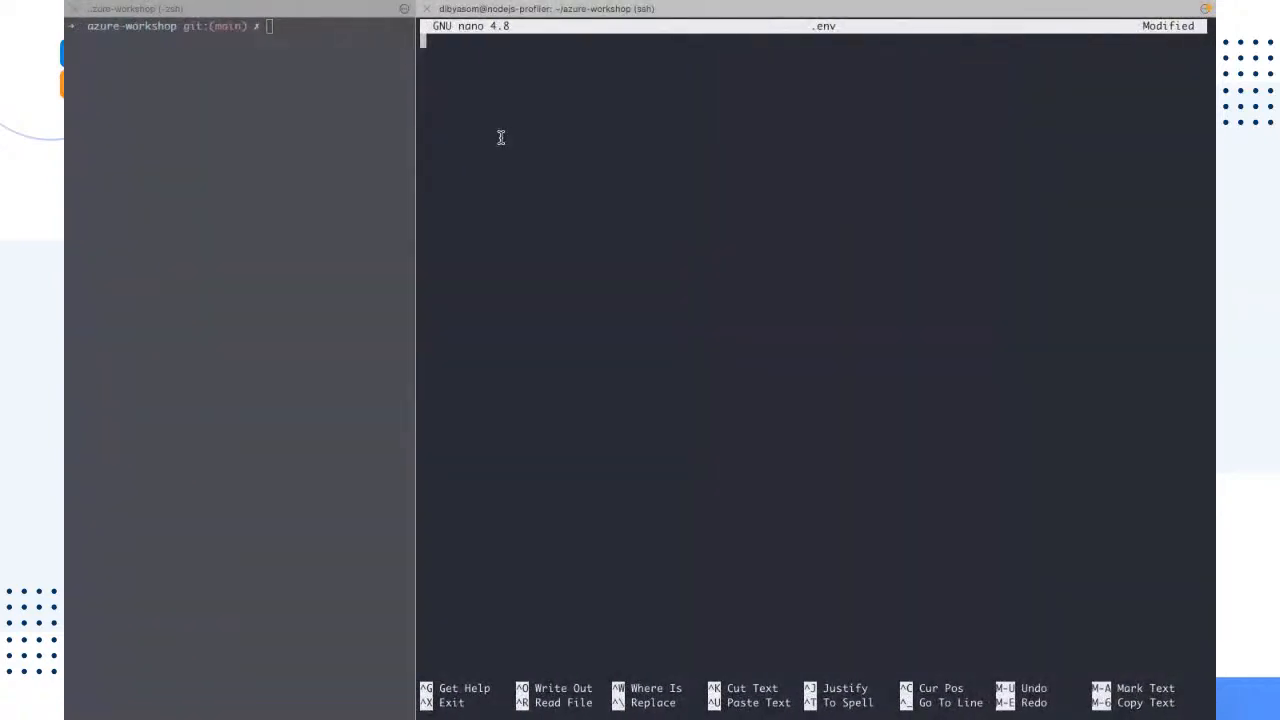
pyautogui.press('super+v')
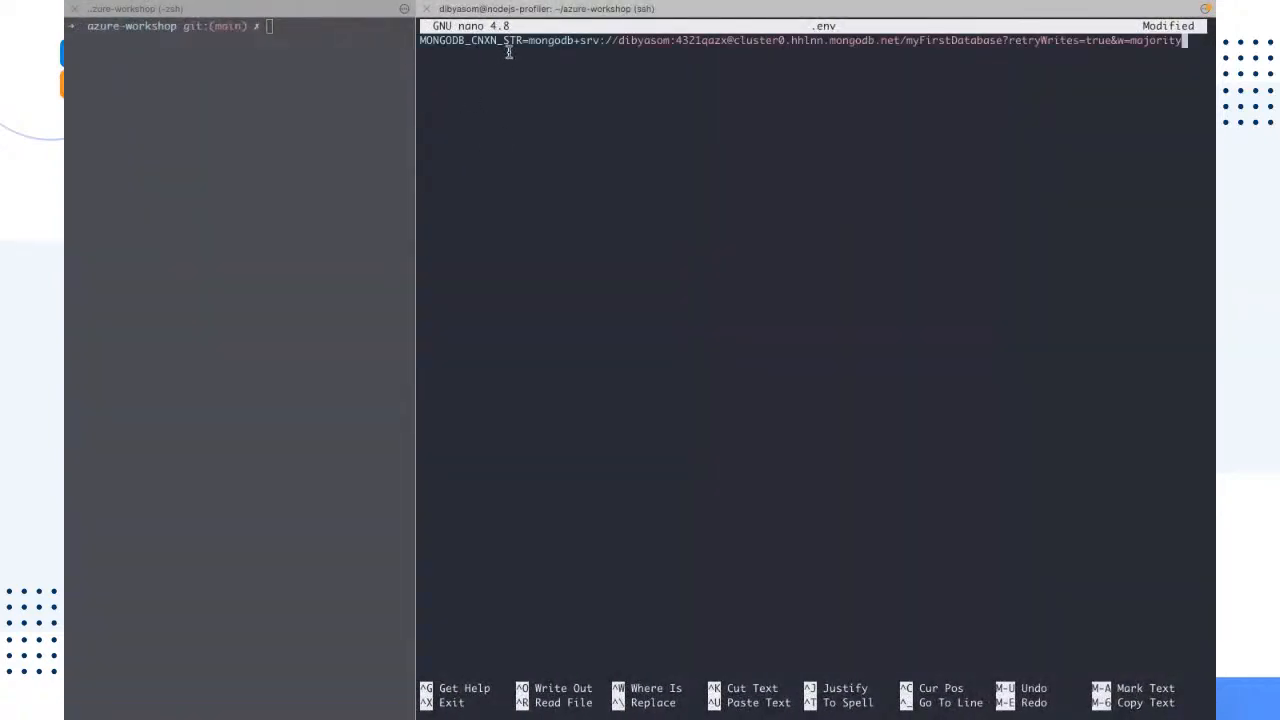
# Step: Highlight the variable name and its connection string, save the file as .env, and exit nano
pyautogui.moveTo(523, 42); pyautogui.dragTo(420, 42)
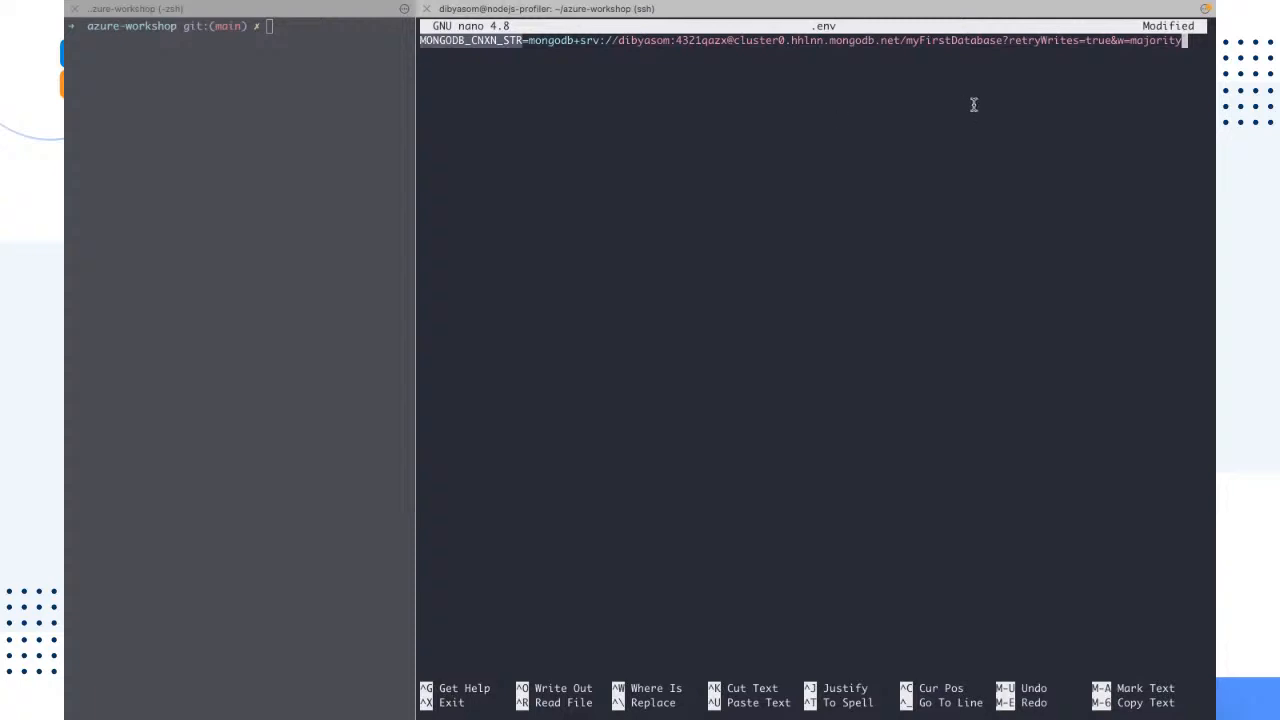
pyautogui.click(1161, 55)
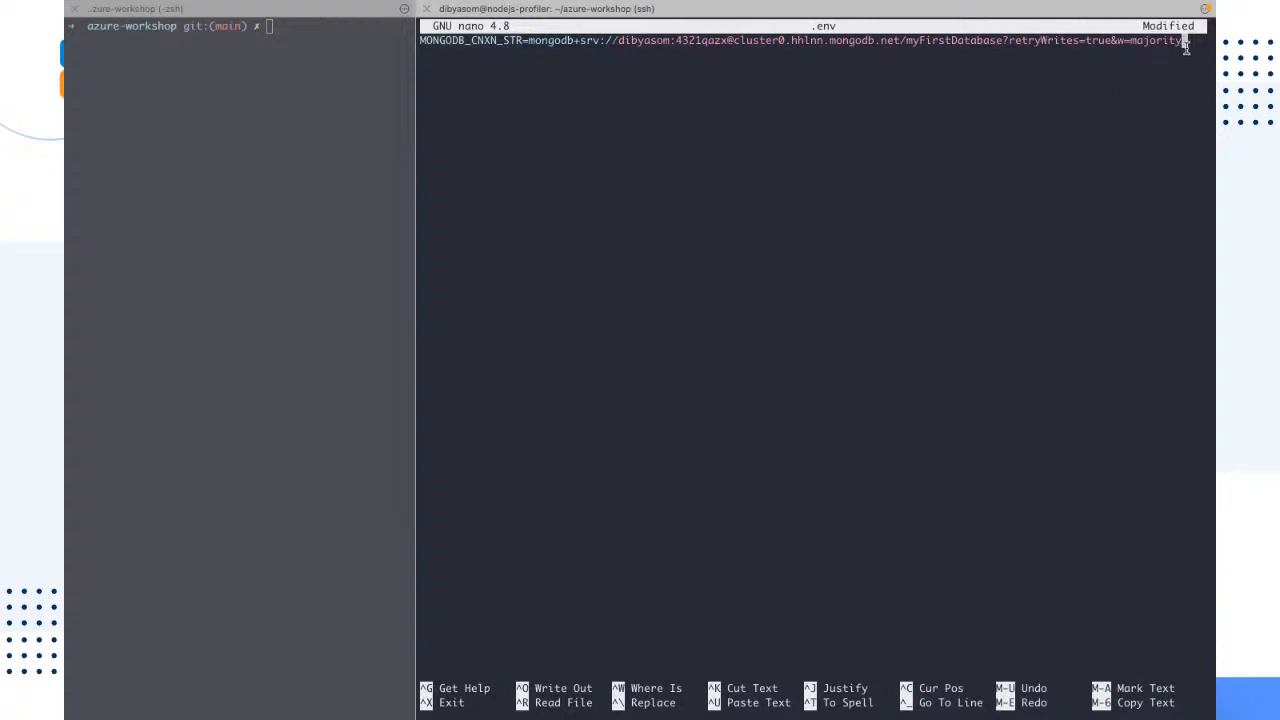
pyautogui.moveTo(1185, 48); pyautogui.dragTo(522, 44)
pyautogui.click(631, 162)
pyautogui.hotkey('ctrl', 'o')
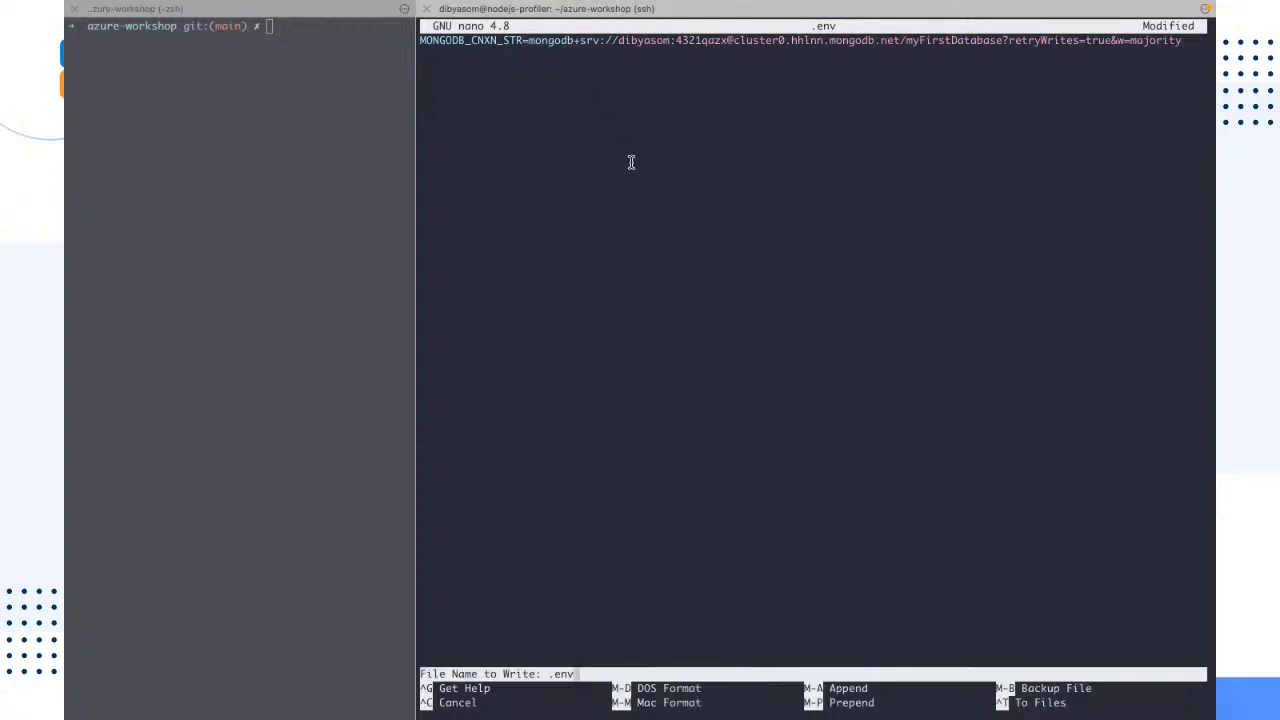
pyautogui.press('Return')
pyautogui.hotkey('ctrl', 'x')
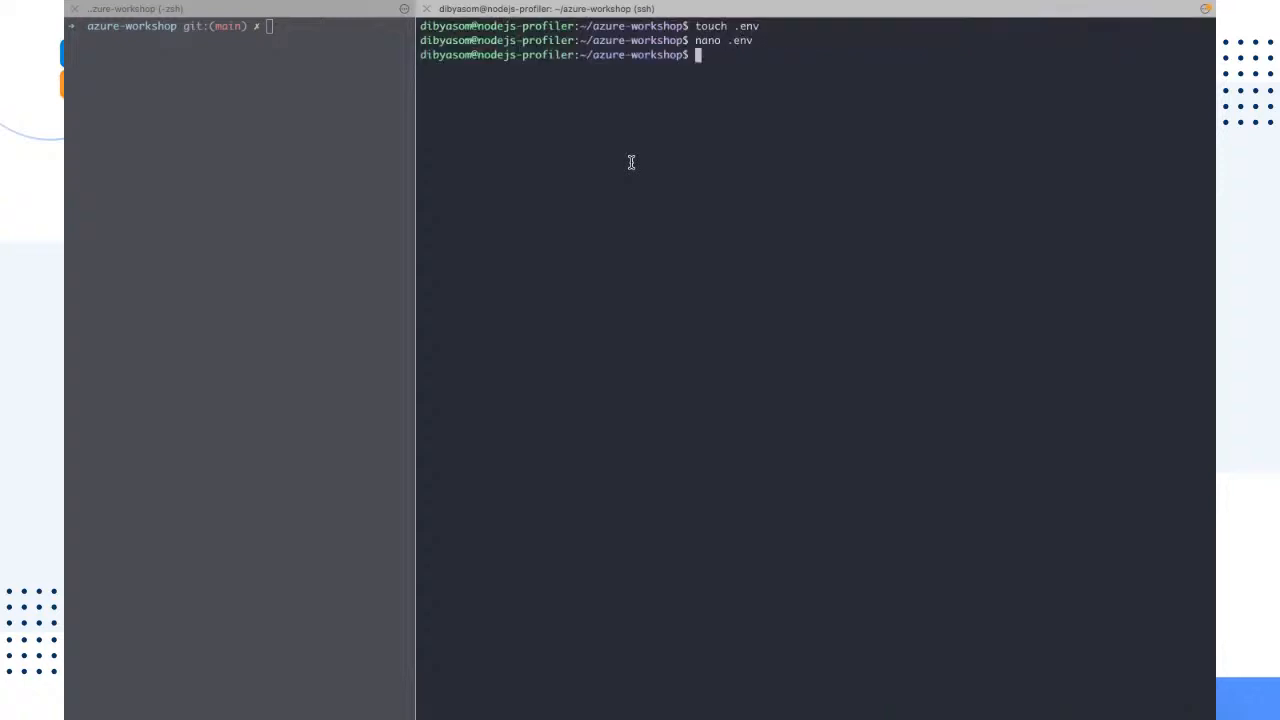
# Step: Clear the virtual machine's terminal and enter npm ci at the prompt without running it
pyautogui.moveTo(781, 44); pyautogui.dragTo(617, 34)
pyautogui.doubleClick(726, 89)
pyautogui.click(726, 89)
pyautogui.hotkey('ctrl', 'l')
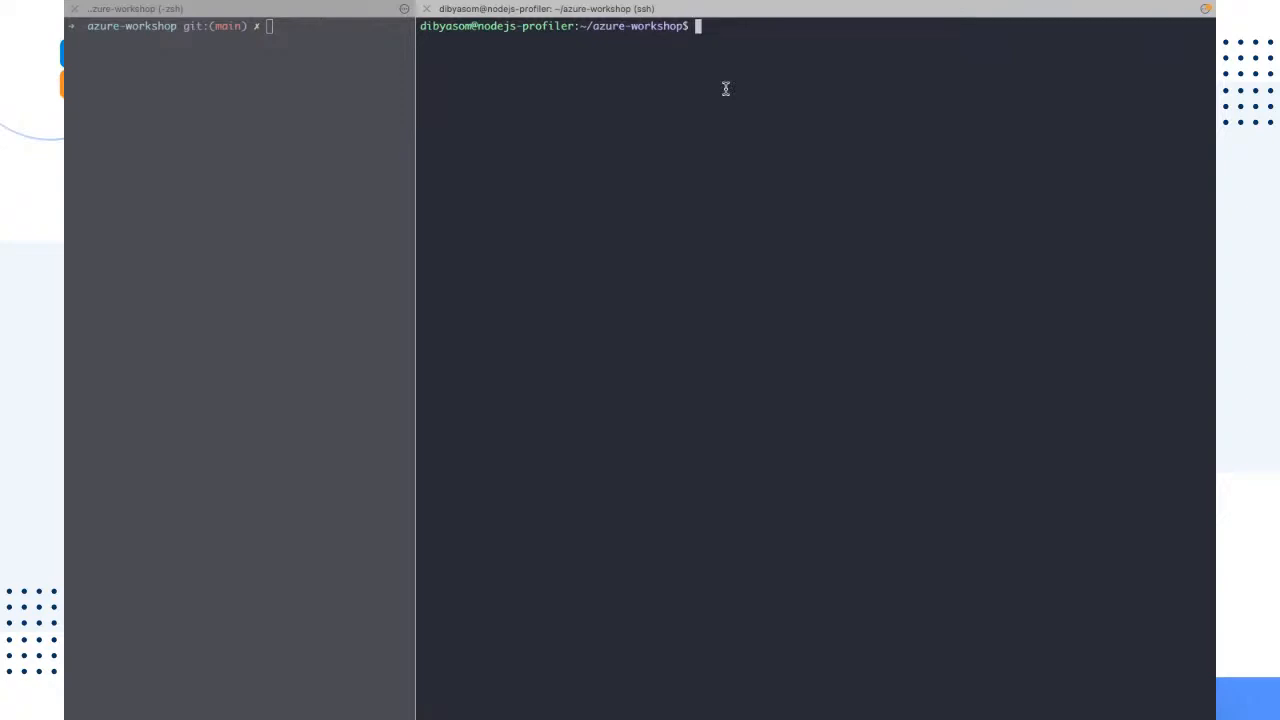
pyautogui.write('npm ci')
# Step: Review the earlier npm ci run in the local terminal and the dependencies block of package.json in the code editor
pyautogui.click(271, 284)
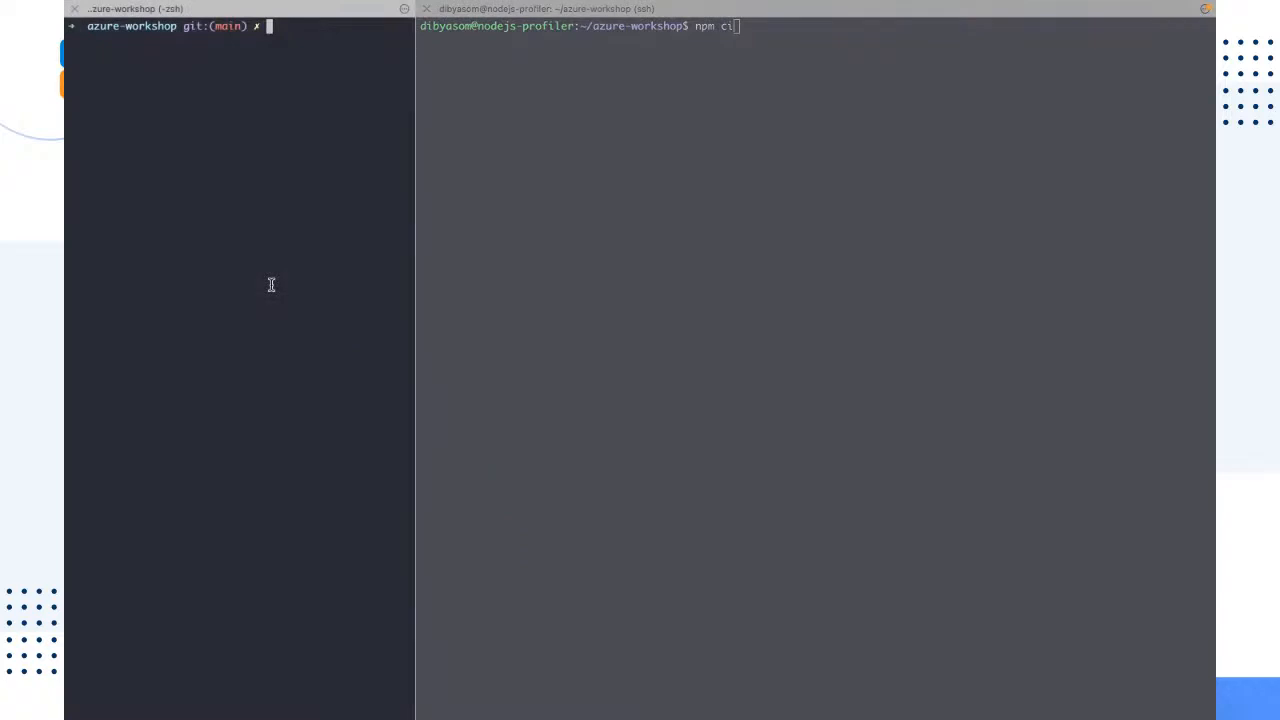
pyautogui.scroll(5, 270, 285)
pyautogui.scroll(15, 271, 284)
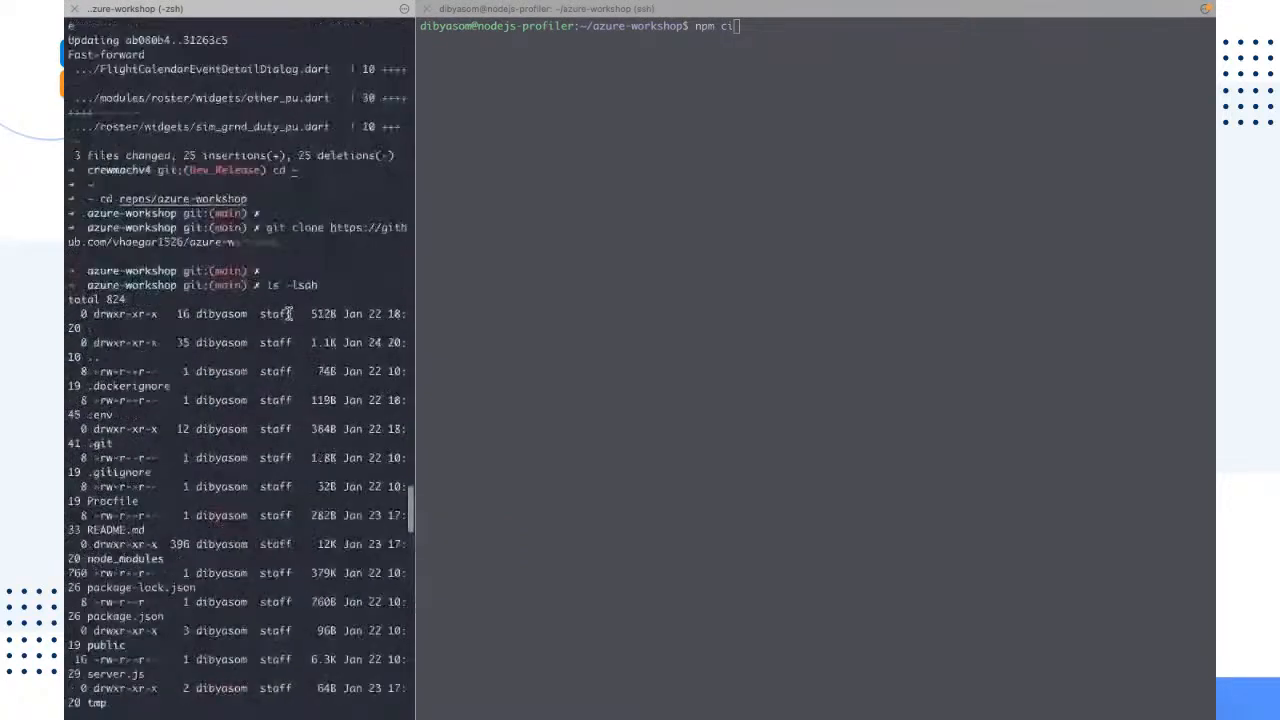
pyautogui.scroll(15, 289, 313)
pyautogui.scroll(-15, 294, 305)
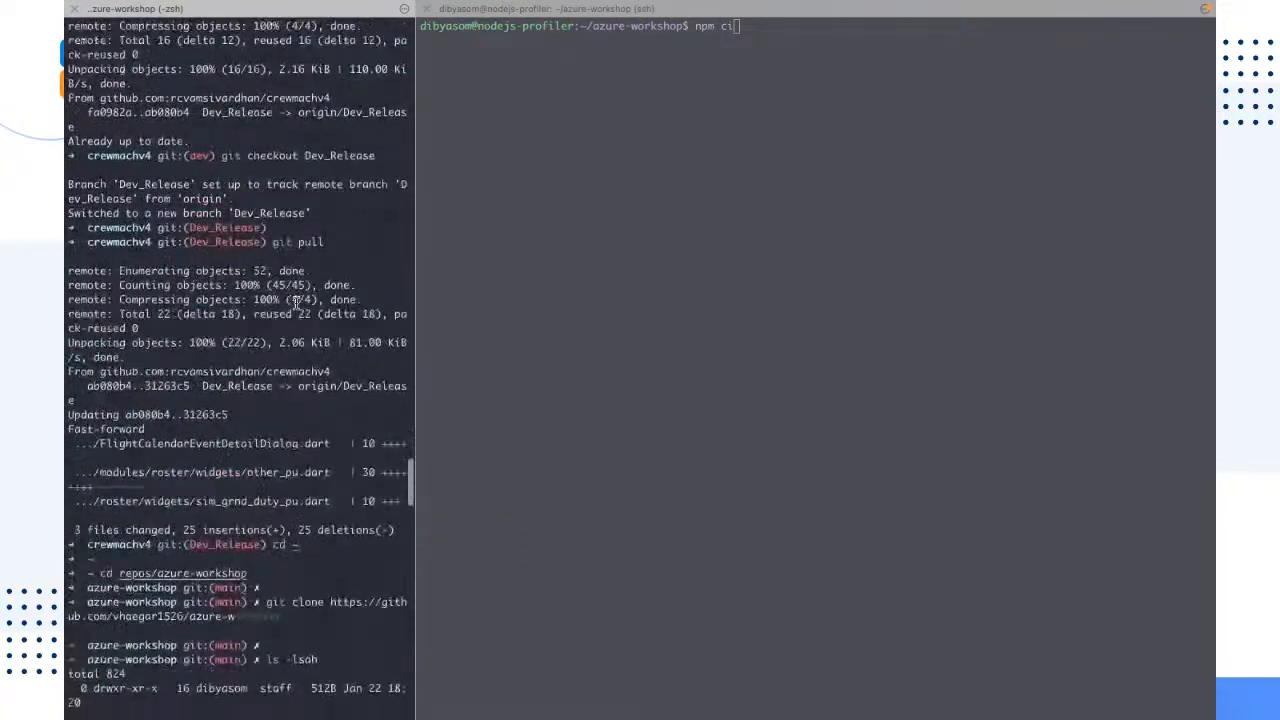
pyautogui.scroll(-15, 295, 303)
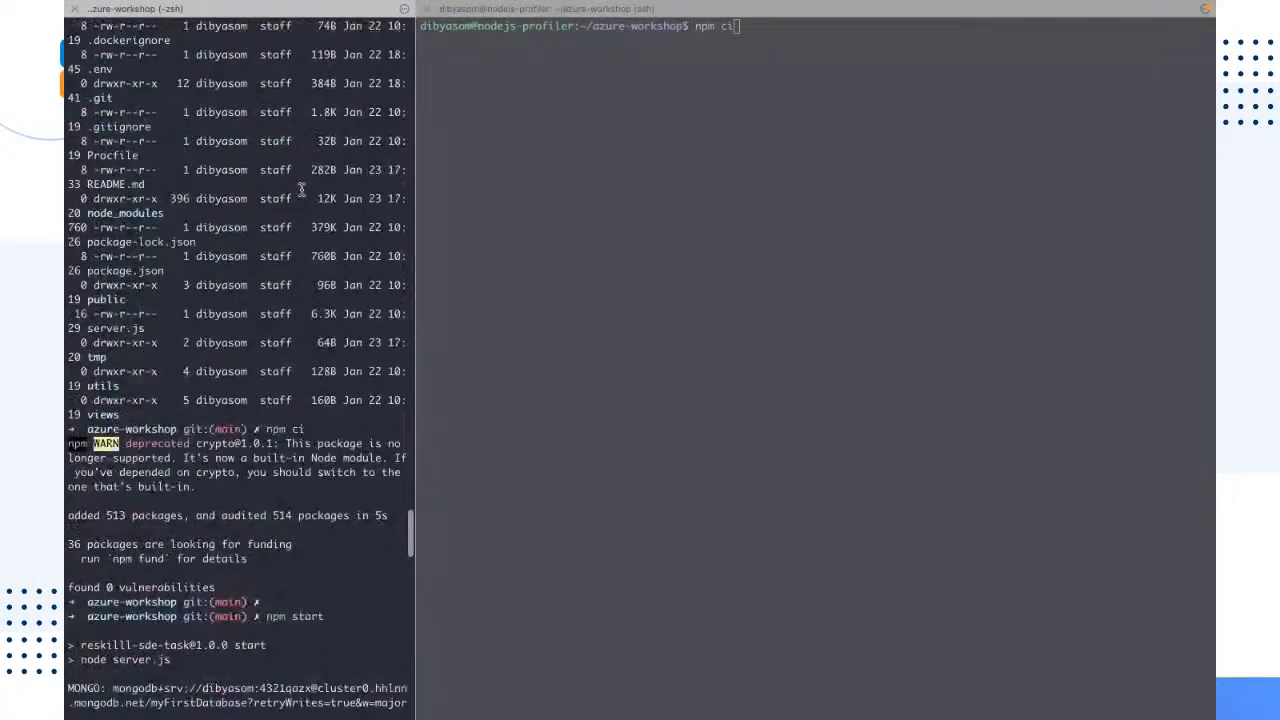
pyautogui.moveTo(307, 270); pyautogui.dragTo(231, 270)
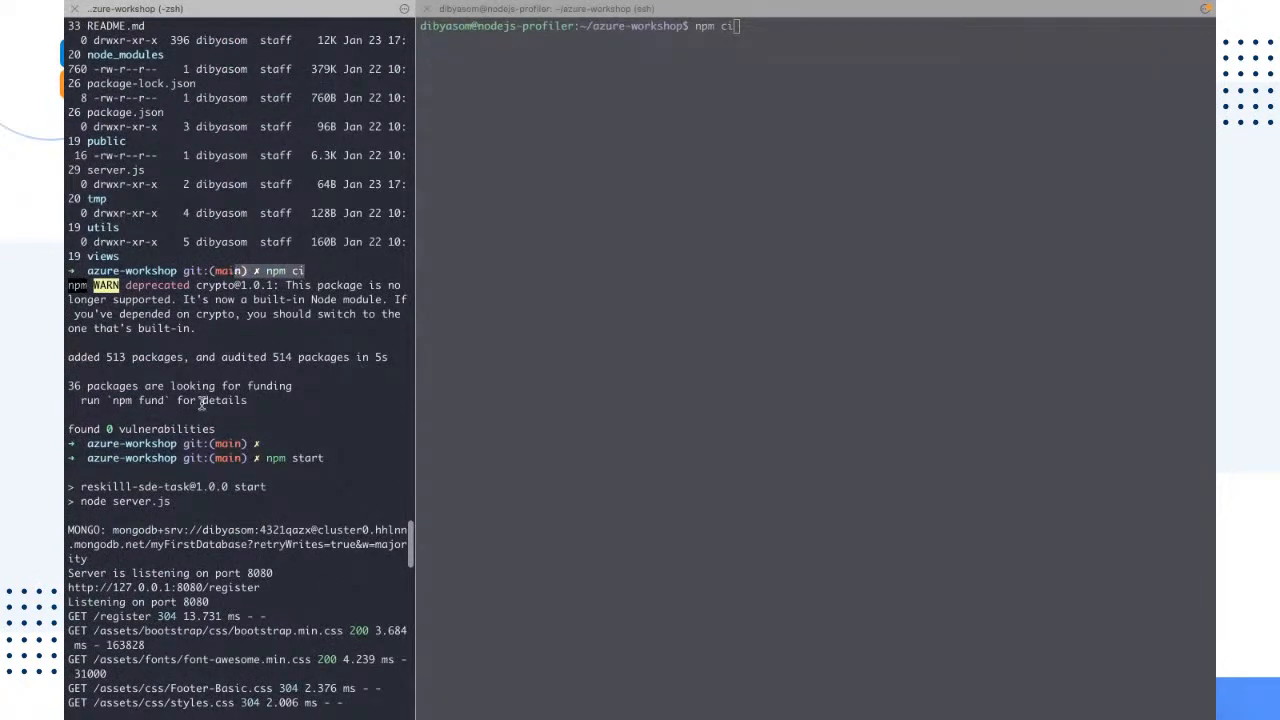
pyautogui.moveTo(264, 428); pyautogui.dragTo(66, 308)
pyautogui.click(500, 318)
pyautogui.hotkey('ctrl', 'Right')
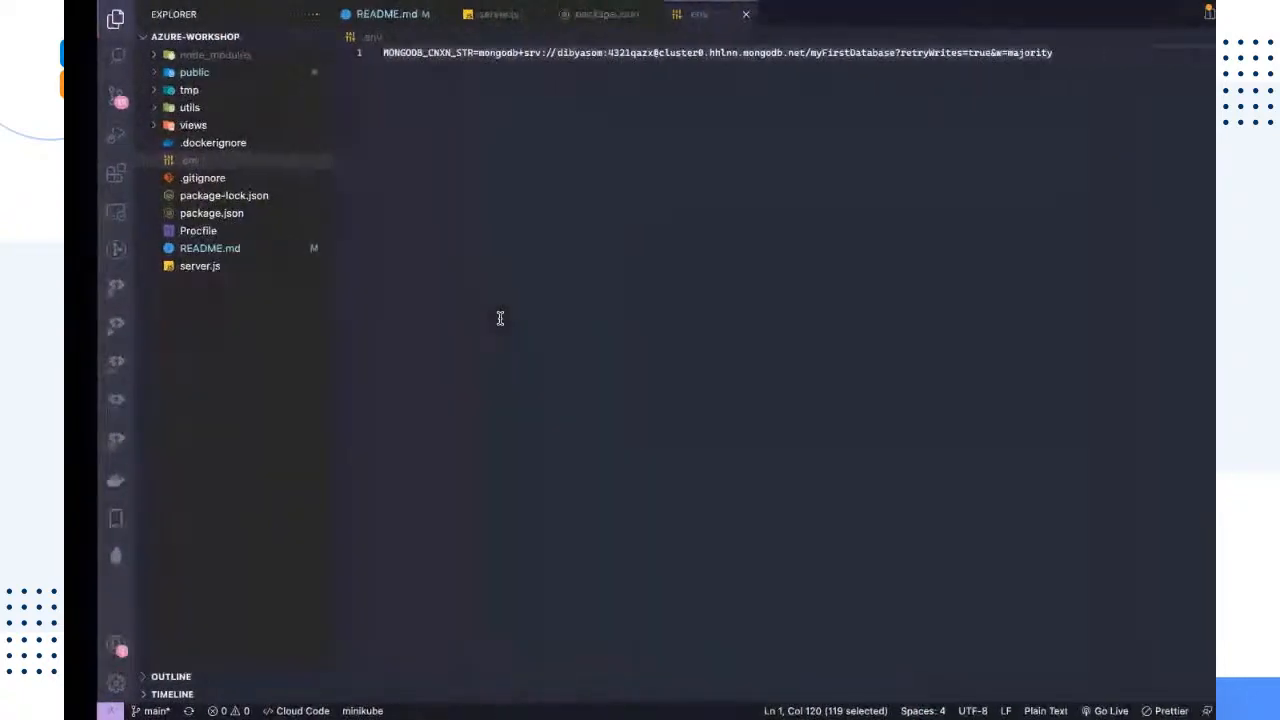
pyautogui.click(214, 213)
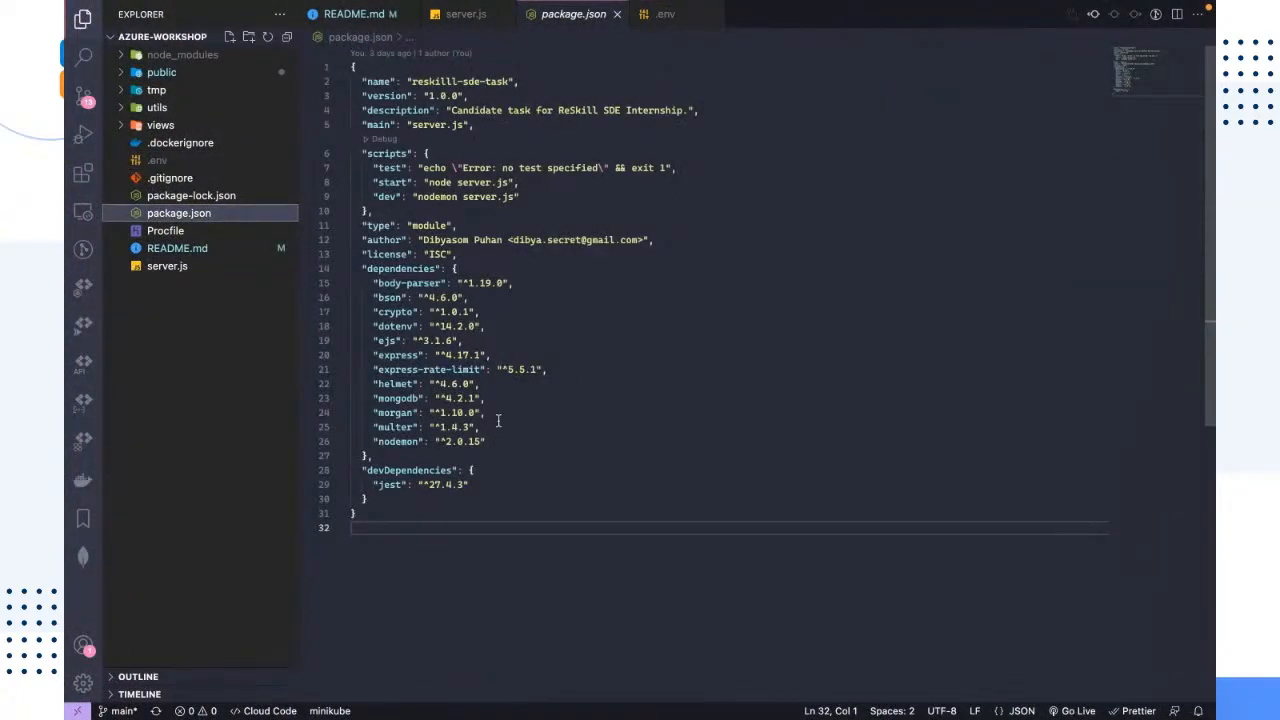
pyautogui.moveTo(490, 441); pyautogui.dragTo(330, 268)
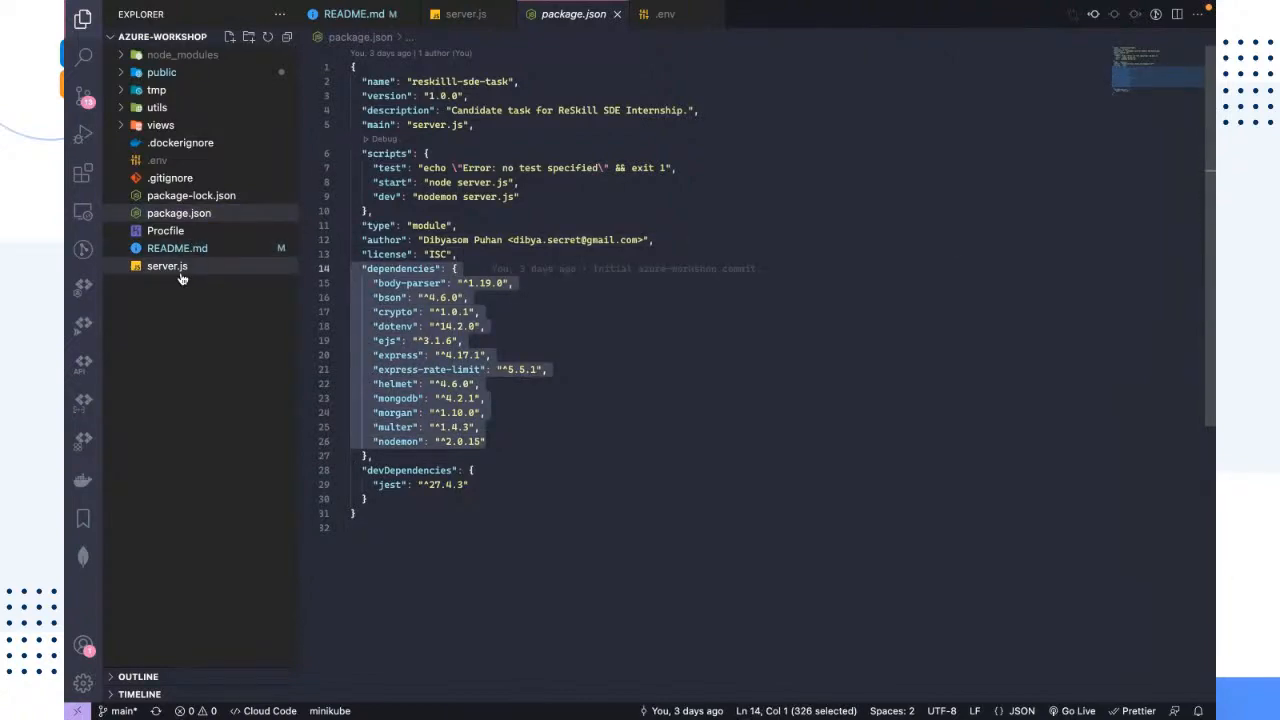
# Step: Run npm ci on the virtual machine and list the azure-workshop folder's contents with ls
pyautogui.hotkey('ctrl', 'Left')
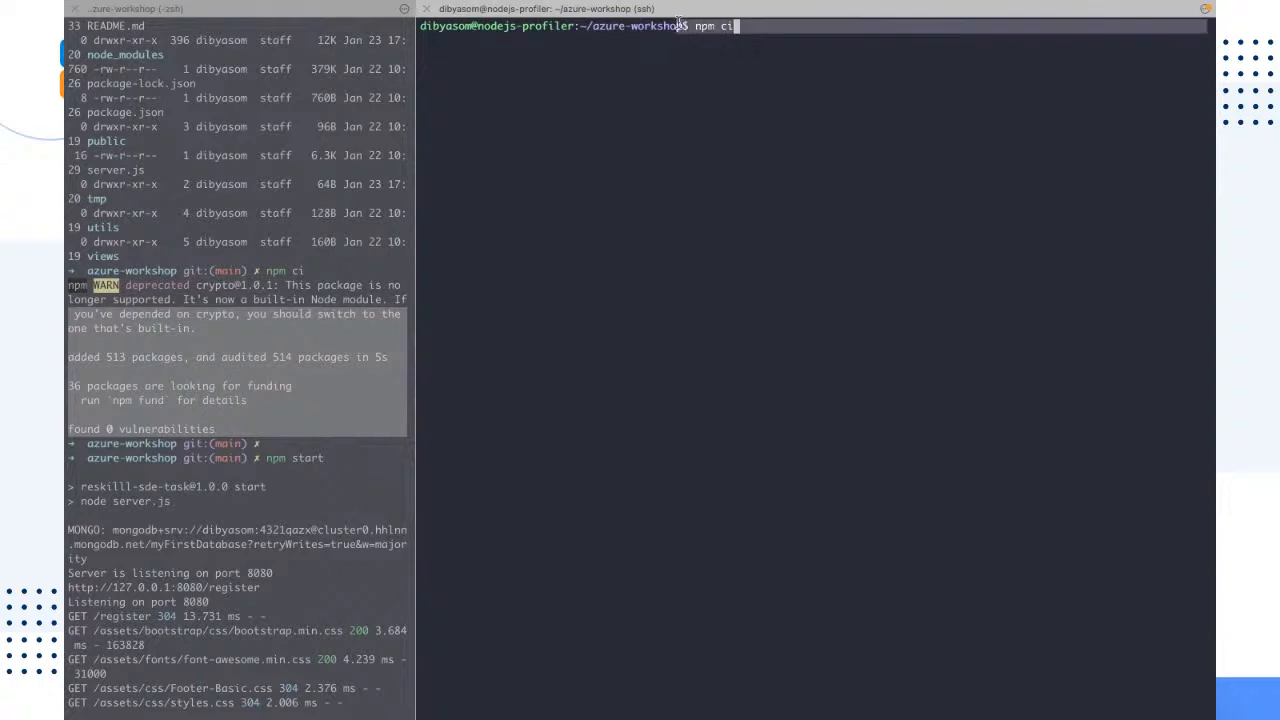
pyautogui.press('Return')
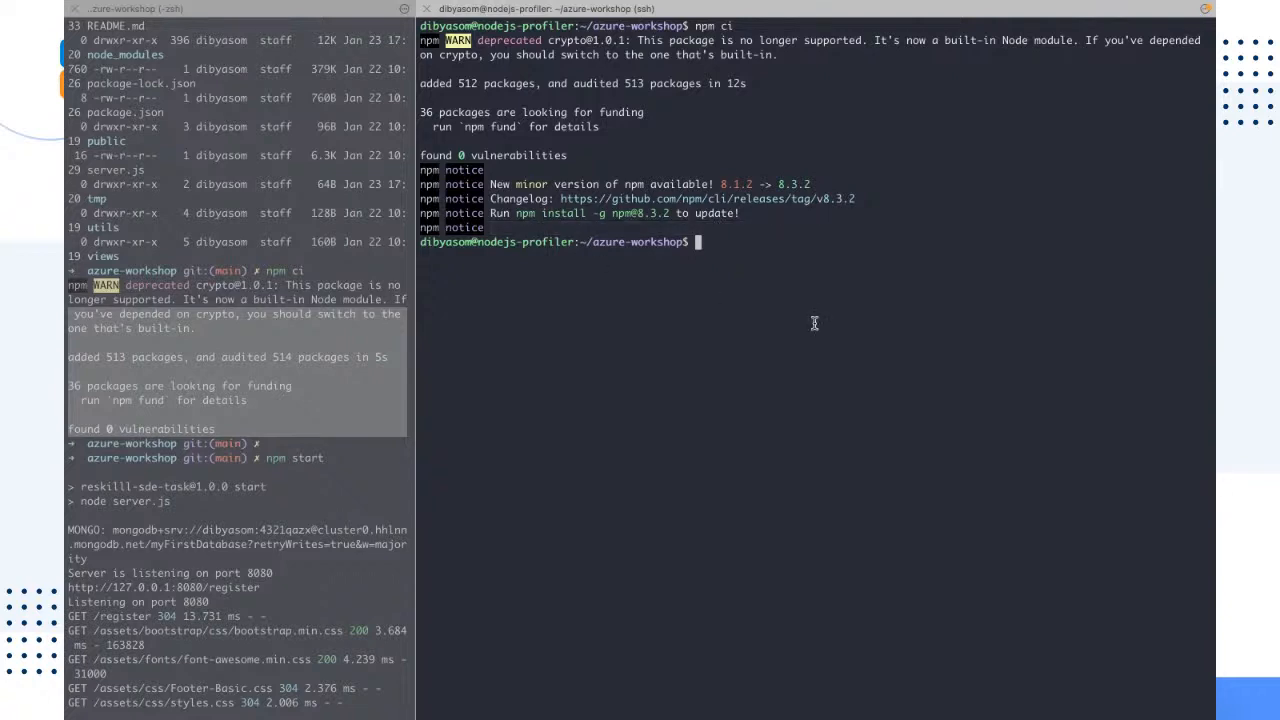
pyautogui.write('ls')
pyautogui.press('Return')
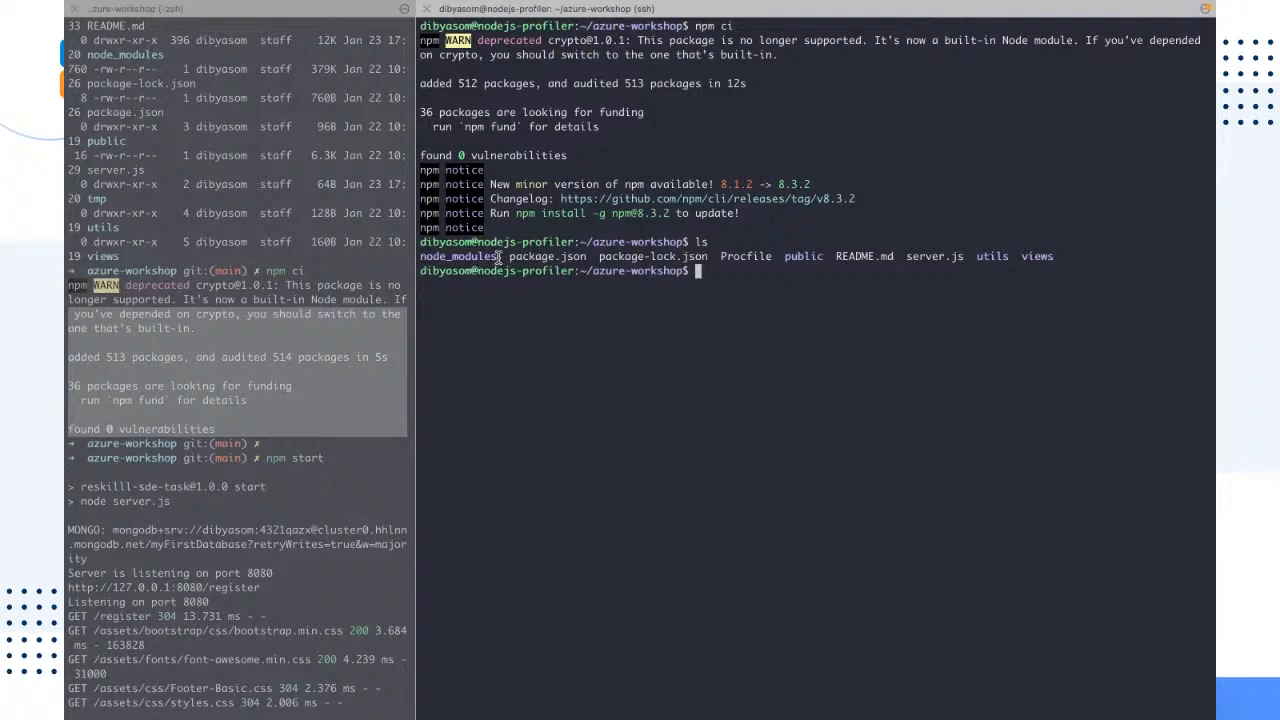
# Step: Compare the new folder listing, including node_modules, with the ls output from before the dependencies were installed
pyautogui.tripleClick(453, 258)
pyautogui.scroll(6, 643, 283)
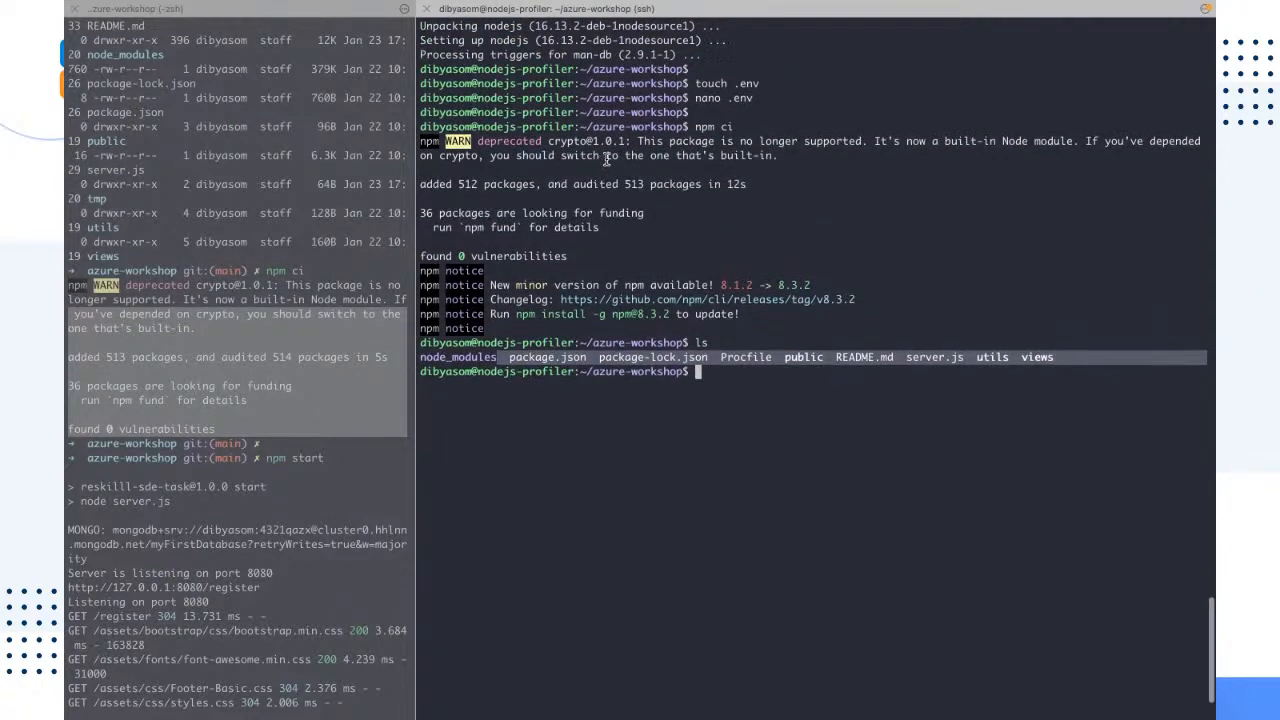
pyautogui.scroll(15, 612, 158)
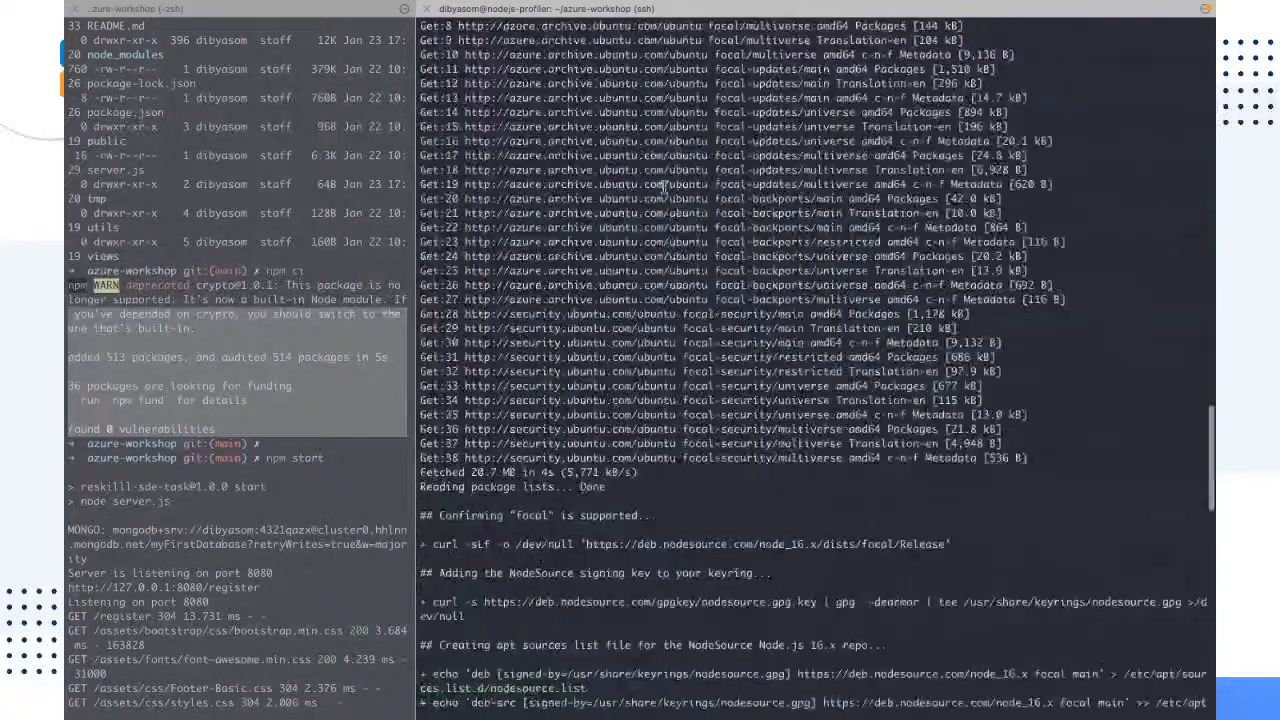
pyautogui.scroll(5, 639, 328)
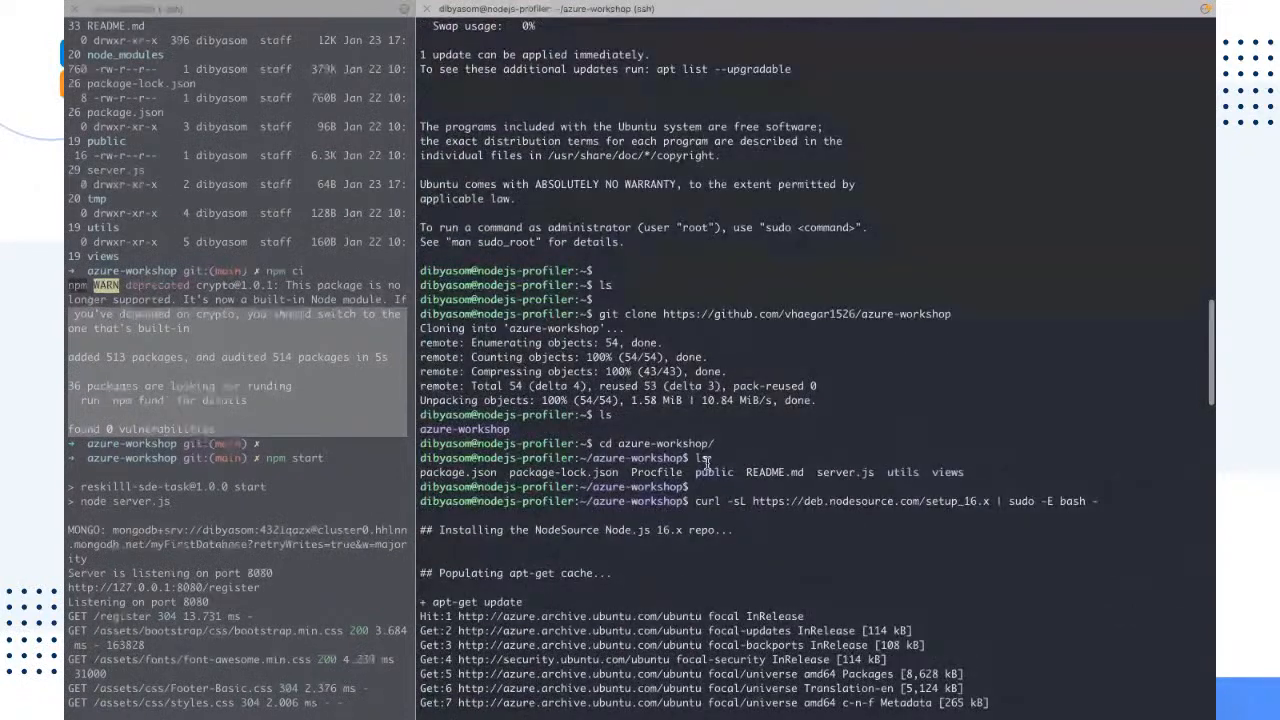
pyautogui.moveTo(710, 458); pyautogui.dragTo(688, 458)
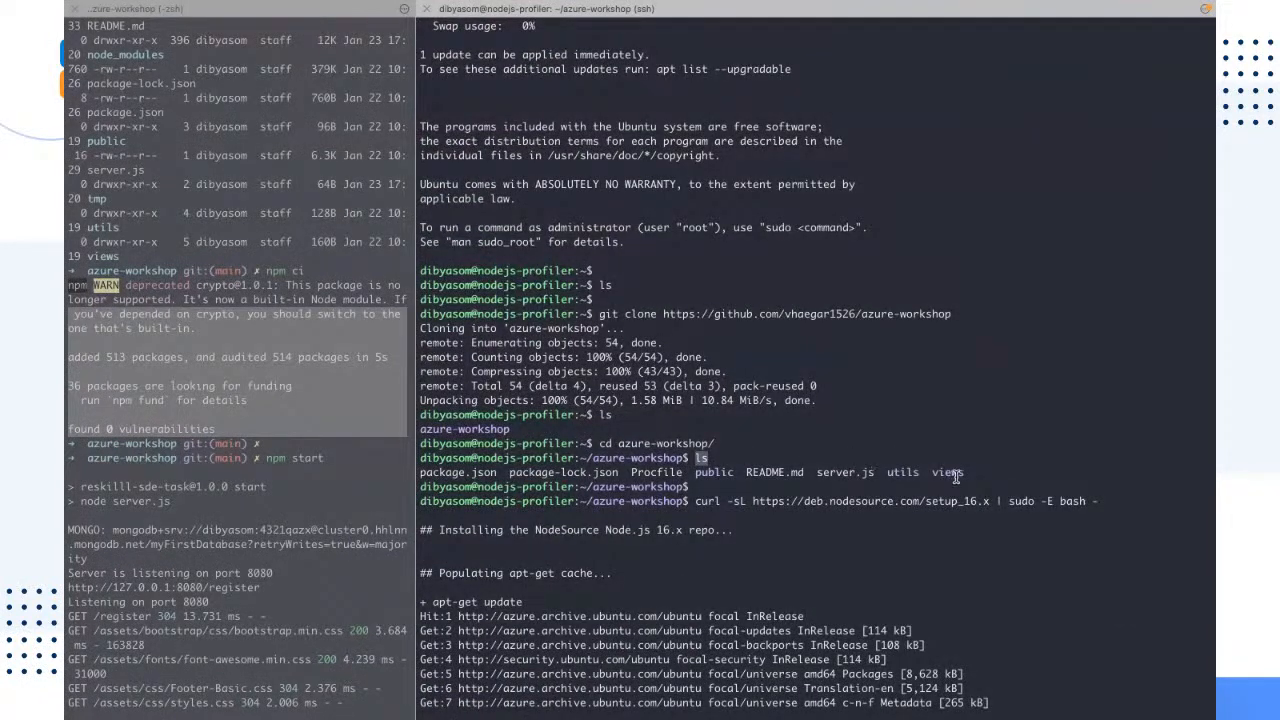
pyautogui.moveTo(956, 477); pyautogui.dragTo(419, 467)
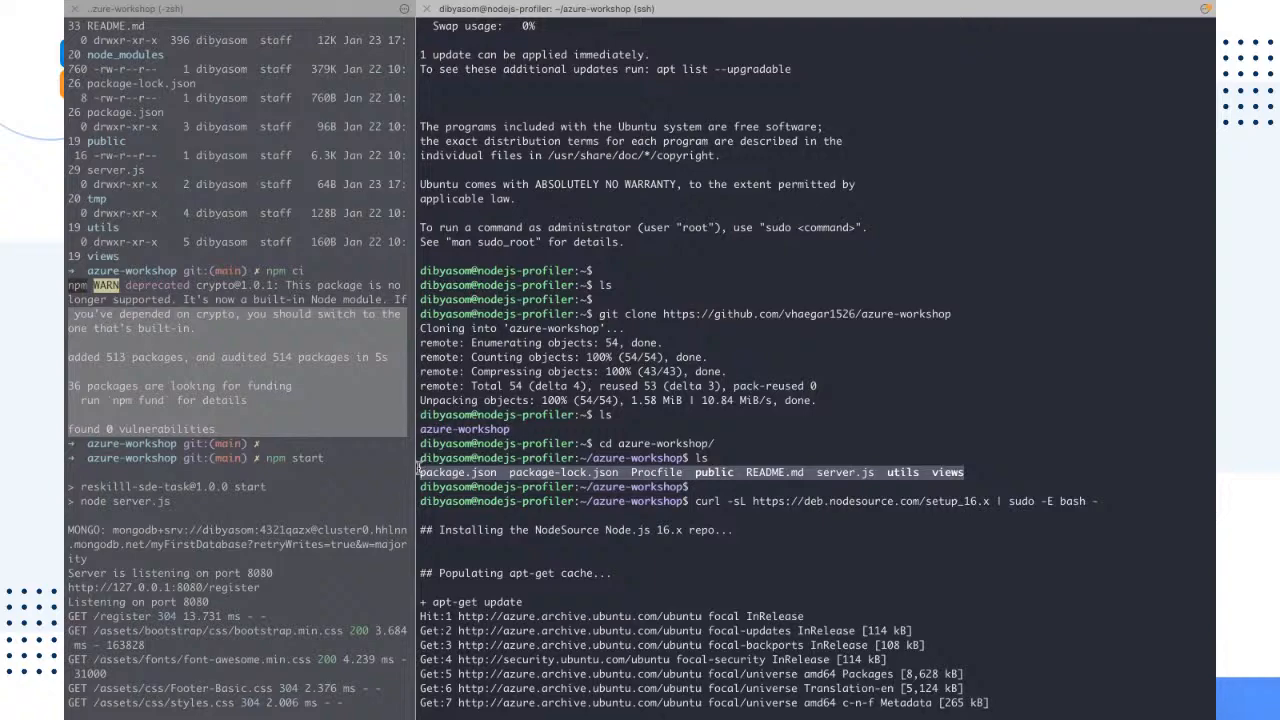
pyautogui.scroll(-20, 421, 465)
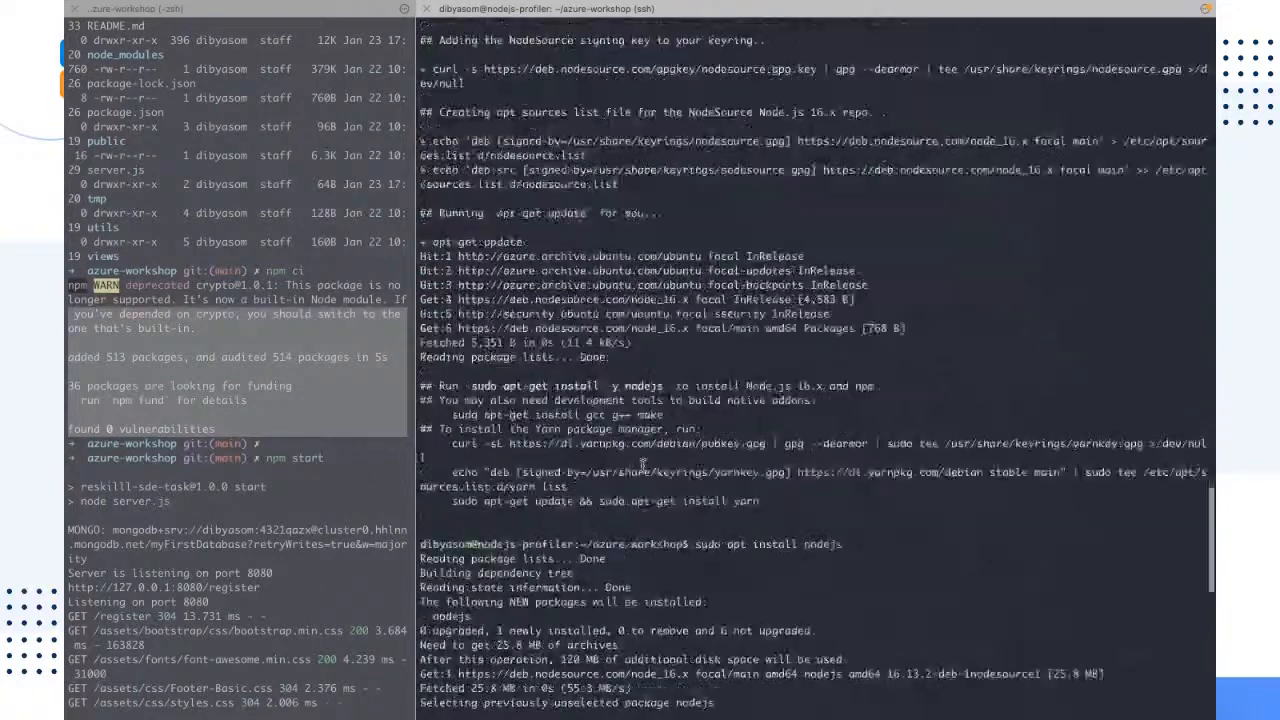
pyautogui.scroll(-7, 556, 326)
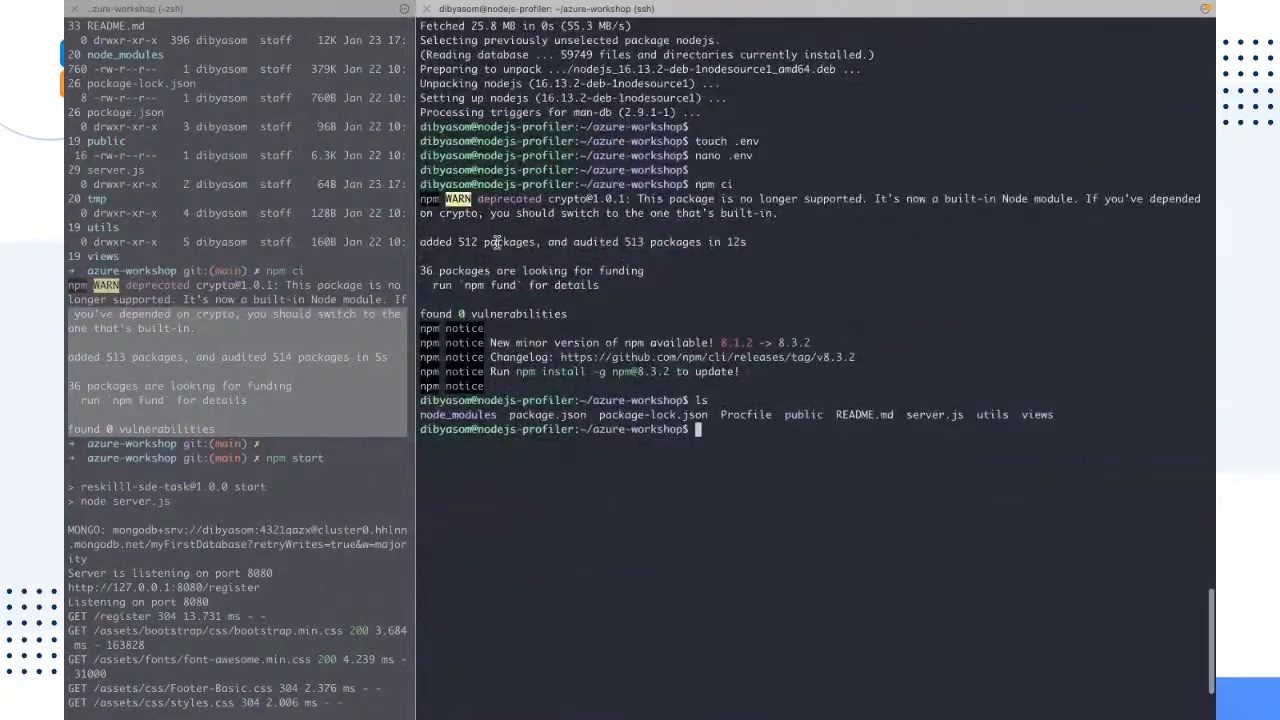
pyautogui.moveTo(498, 414); pyautogui.dragTo(420, 414)
pyautogui.click(600, 520)
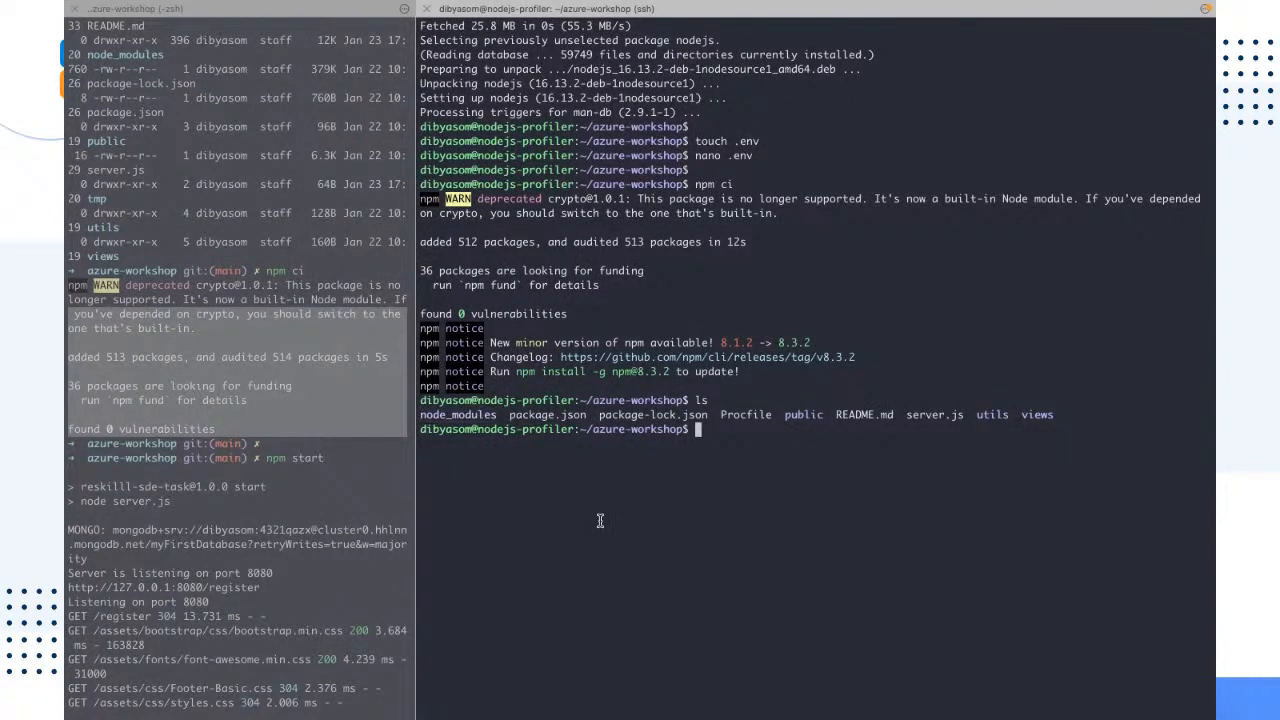
pyautogui.moveTo(740, 184); pyautogui.dragTo(696, 184)
pyautogui.click(886, 528)
# Step: Clear the terminal, start the app with npm start, and highlight the MONGO line and the server's listening address in the output
pyautogui.hotkey('ctrl', 'l')
pyautogui.write('npm ')
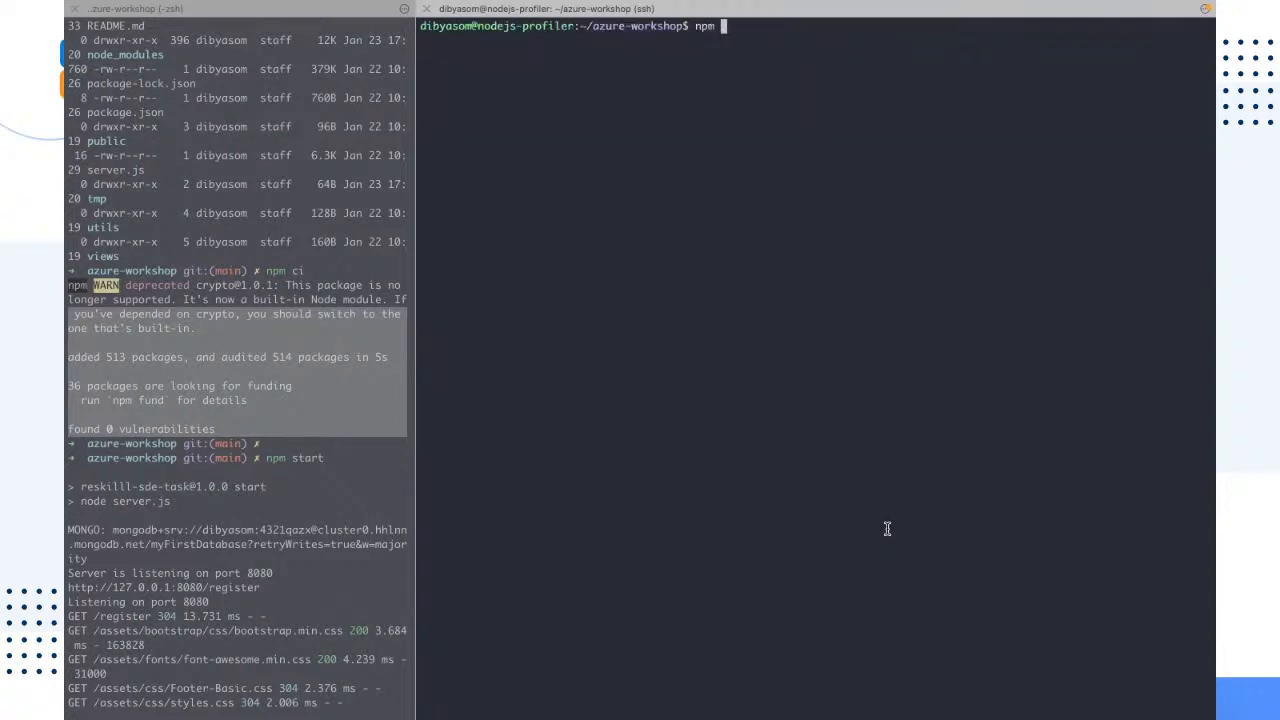
pyautogui.write('start')
pyautogui.press('Return')
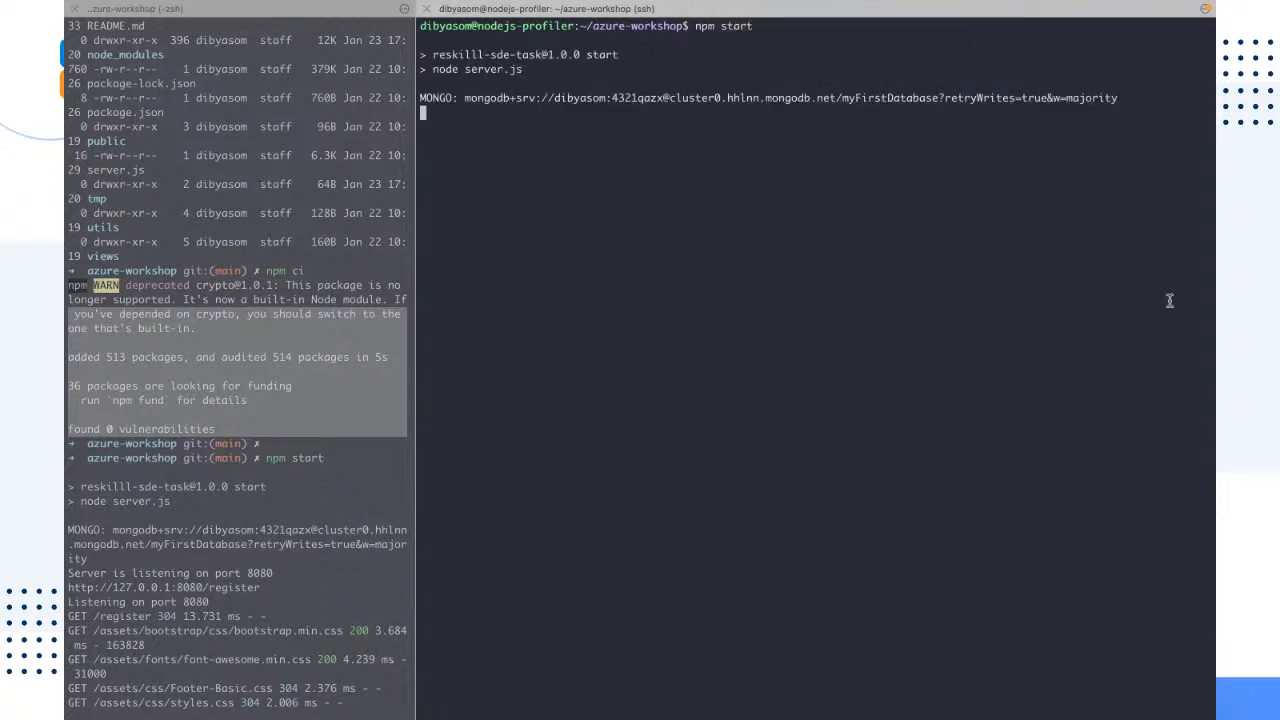
pyautogui.tripleClick(1135, 100)
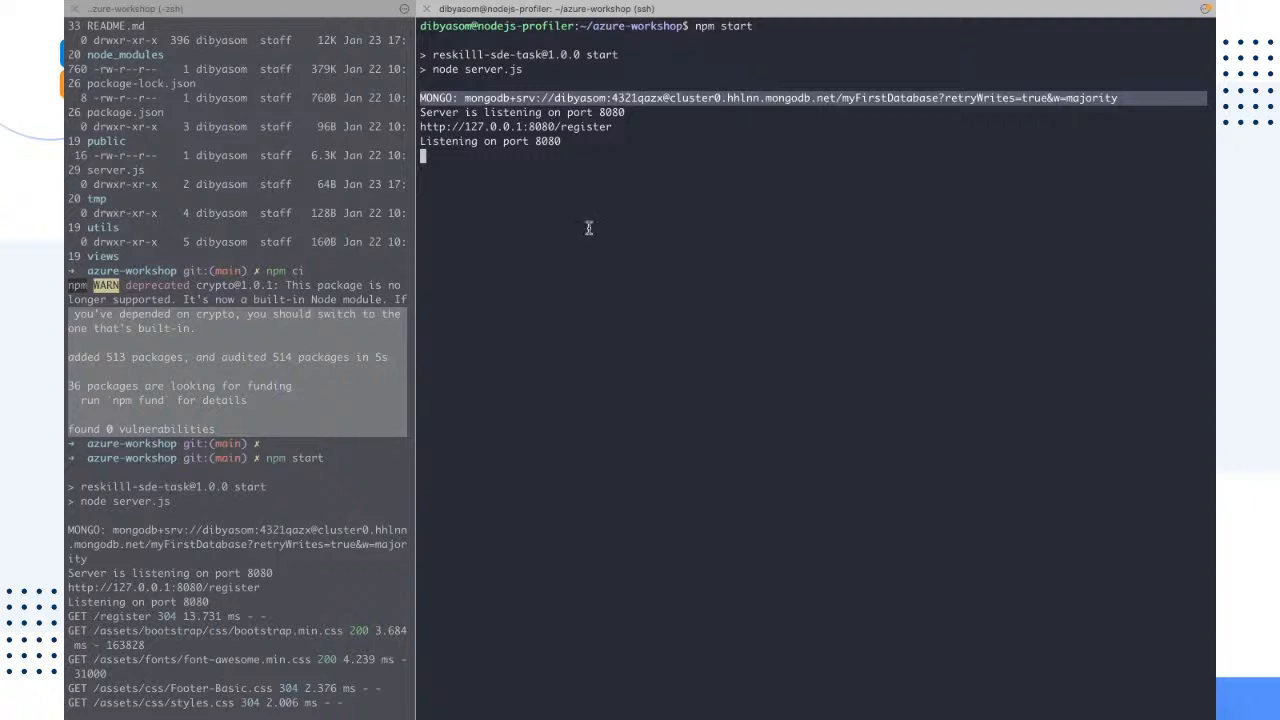
pyautogui.moveTo(603, 140); pyautogui.dragTo(410, 130)
pyautogui.click(501, 204)
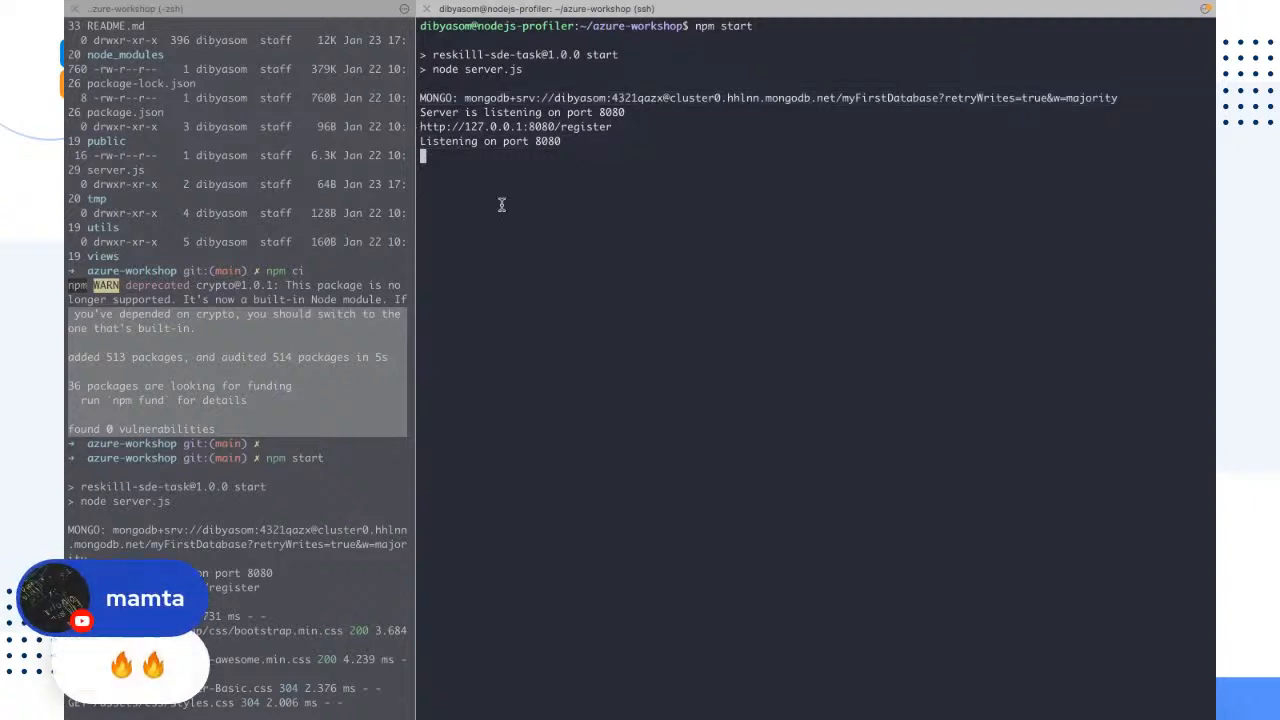
# Step: Switch to the Azure portal in the browser and copy the nodejs-profiler virtual machine's public IP address
pyautogui.hotkey('ctrl', 'Right')
pyautogui.hotkey('ctrl', 'Right')
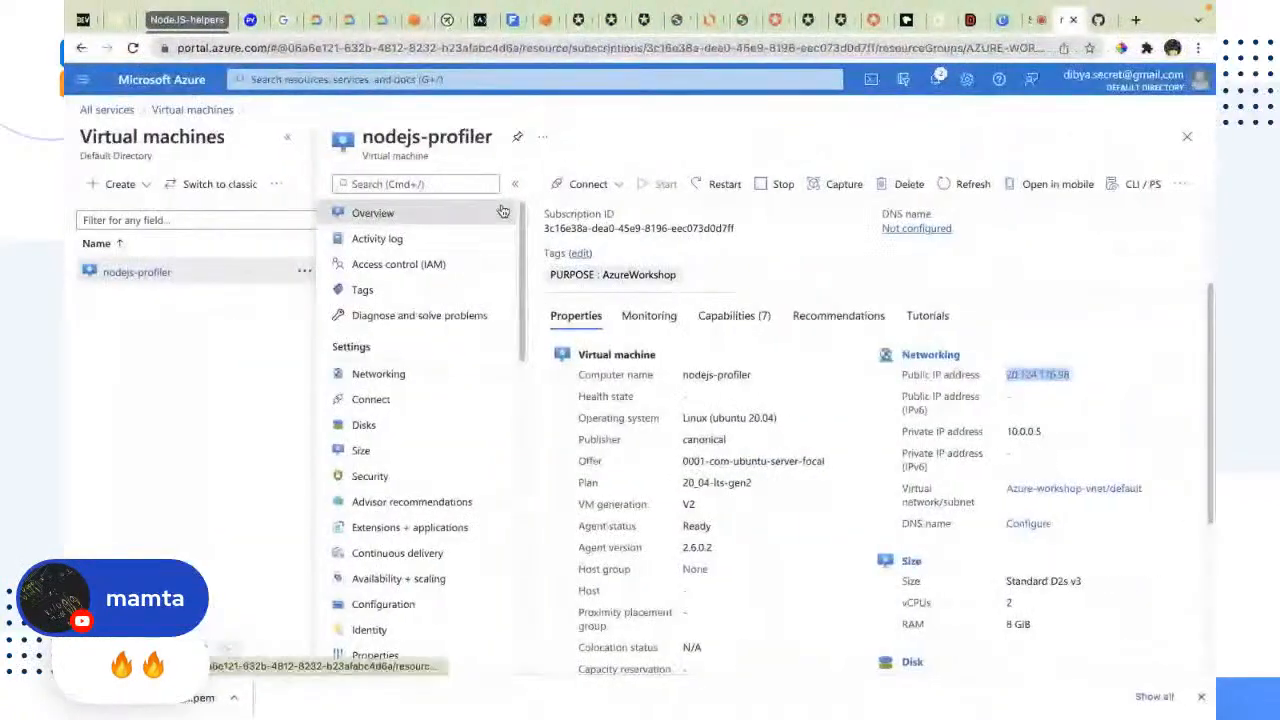
pyautogui.click(1047, 386)
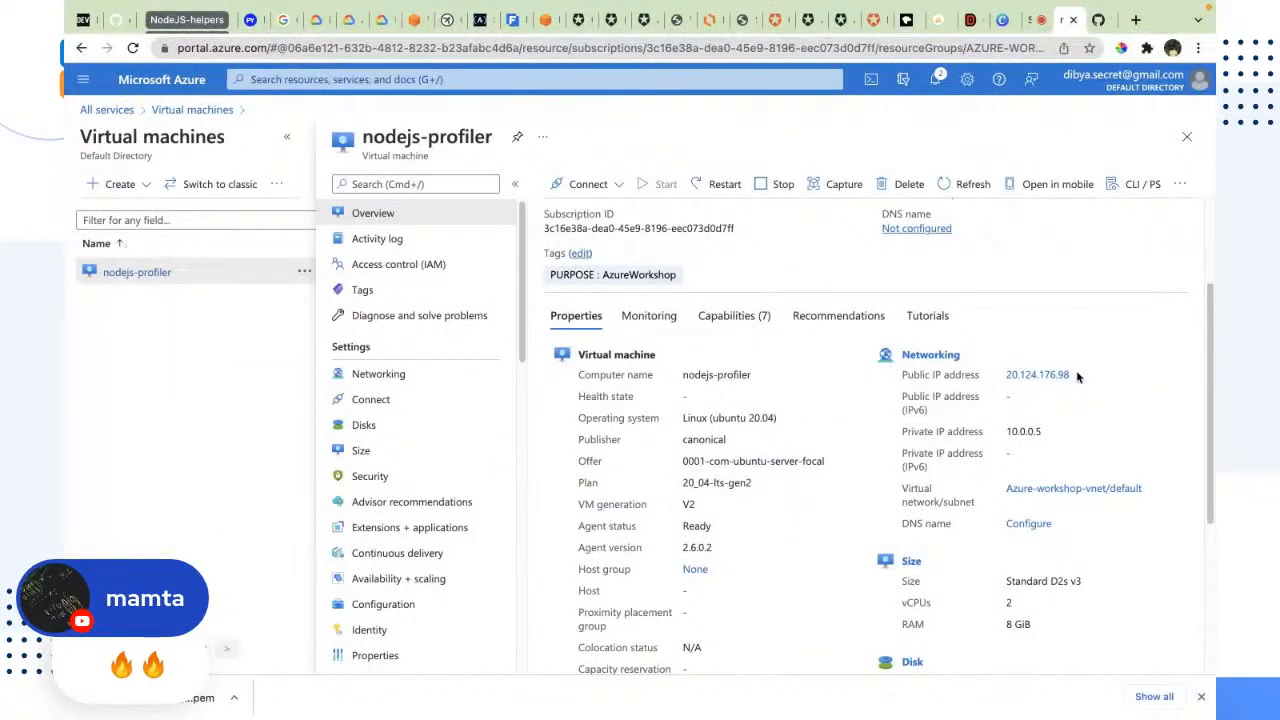
pyautogui.moveTo(1077, 373); pyautogui.dragTo(1008, 378)
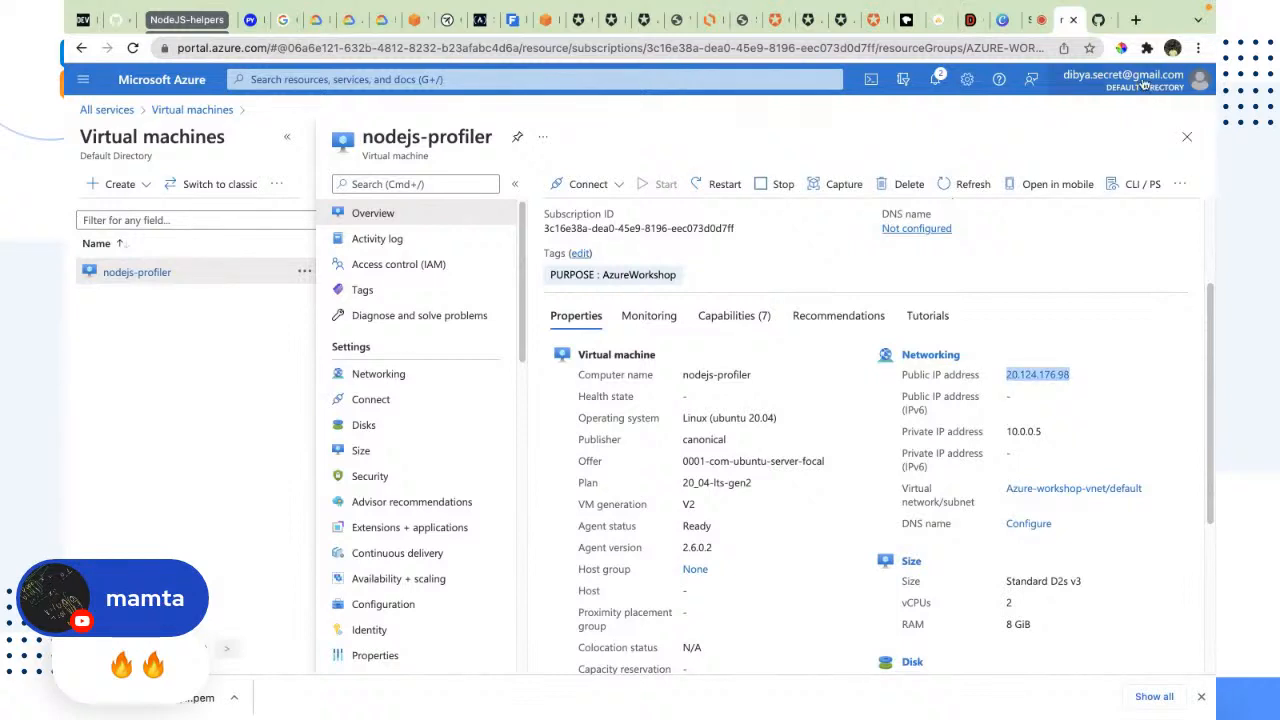
# Step: Try to load 127.0.0.1:80:8080/register in a new browser tab
pyautogui.click(1140, 19)
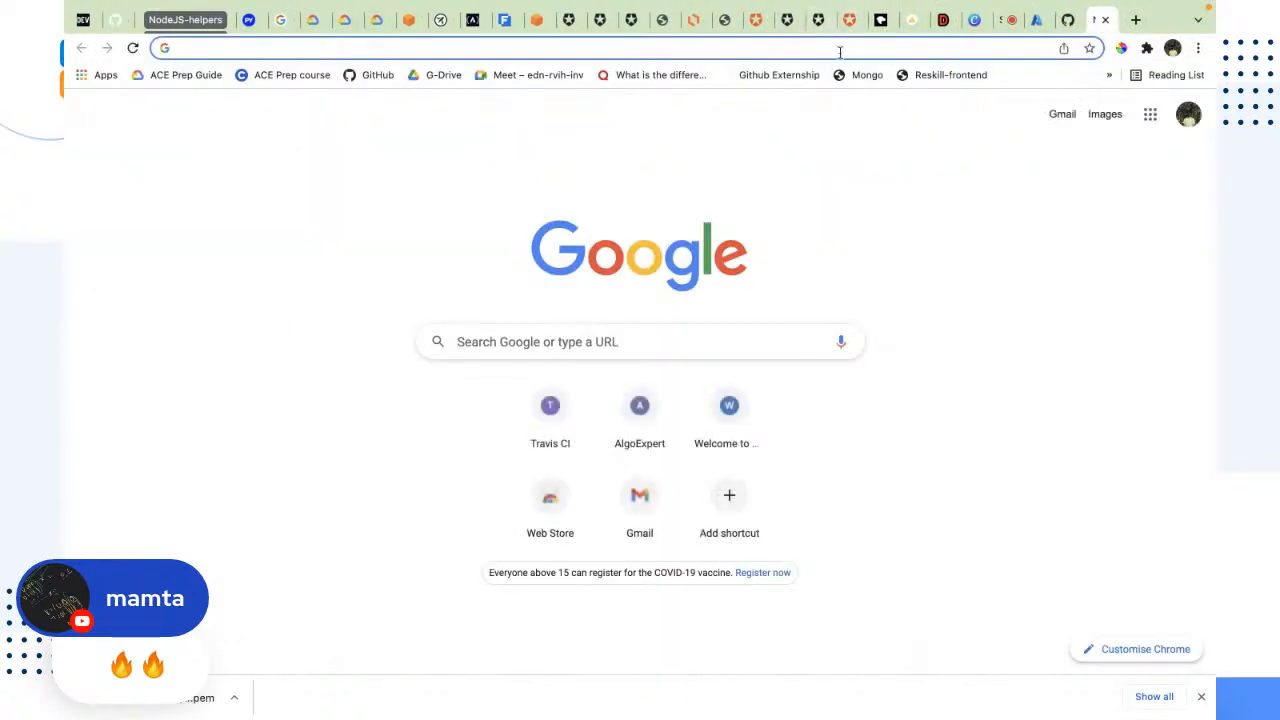
pyautogui.click(840, 54)
pyautogui.write('127.0')
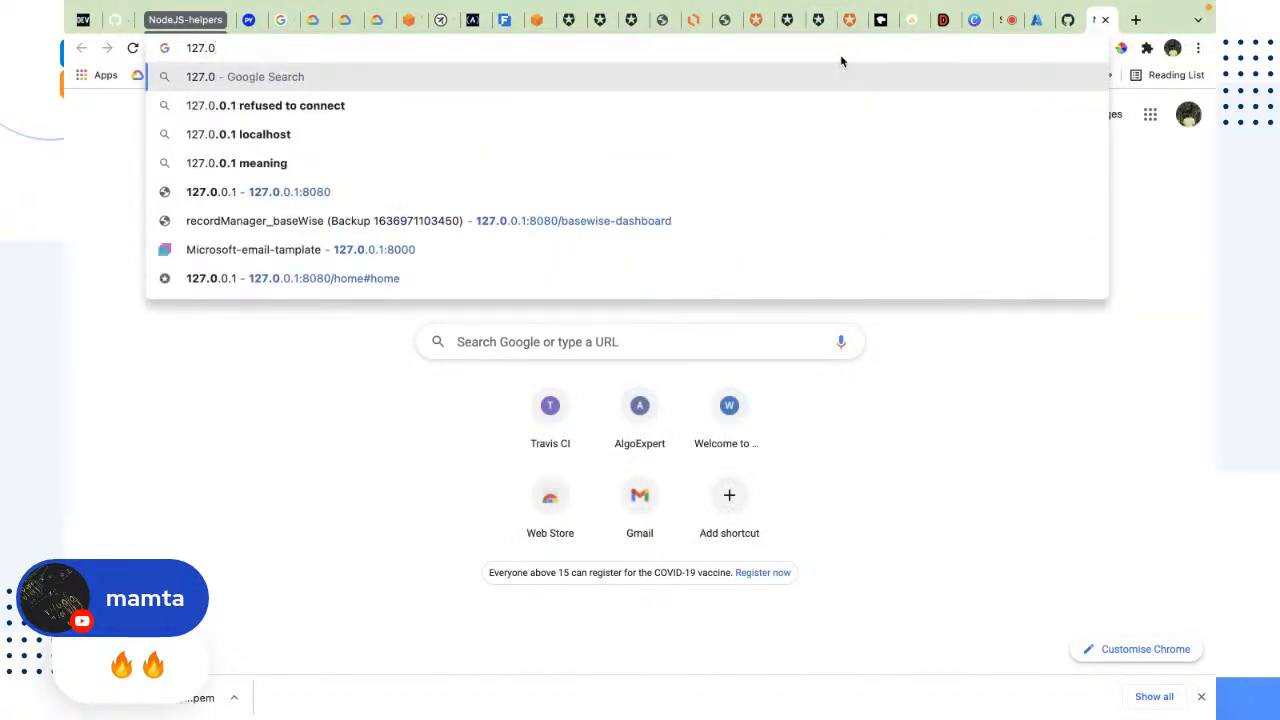
pyautogui.press('Down')
pyautogui.press('Down')
pyautogui.hotkey('alt', 'BackSpace')
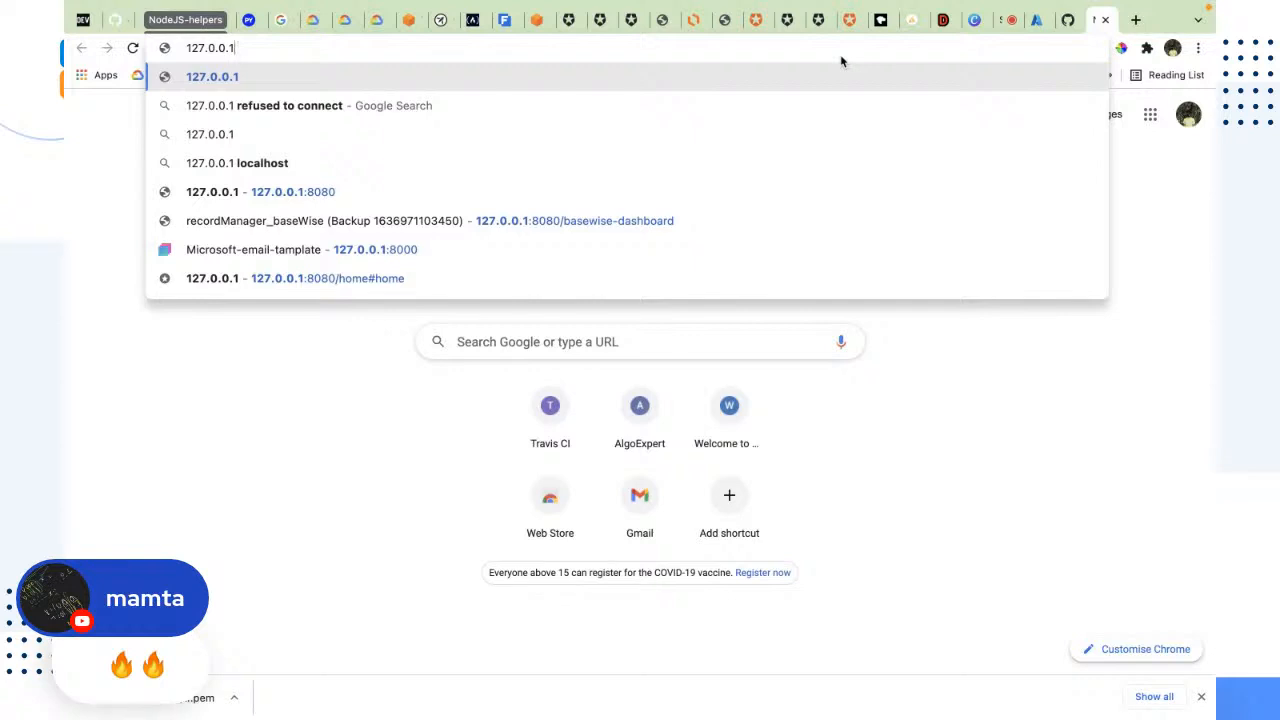
pyautogui.write(':80:8080')
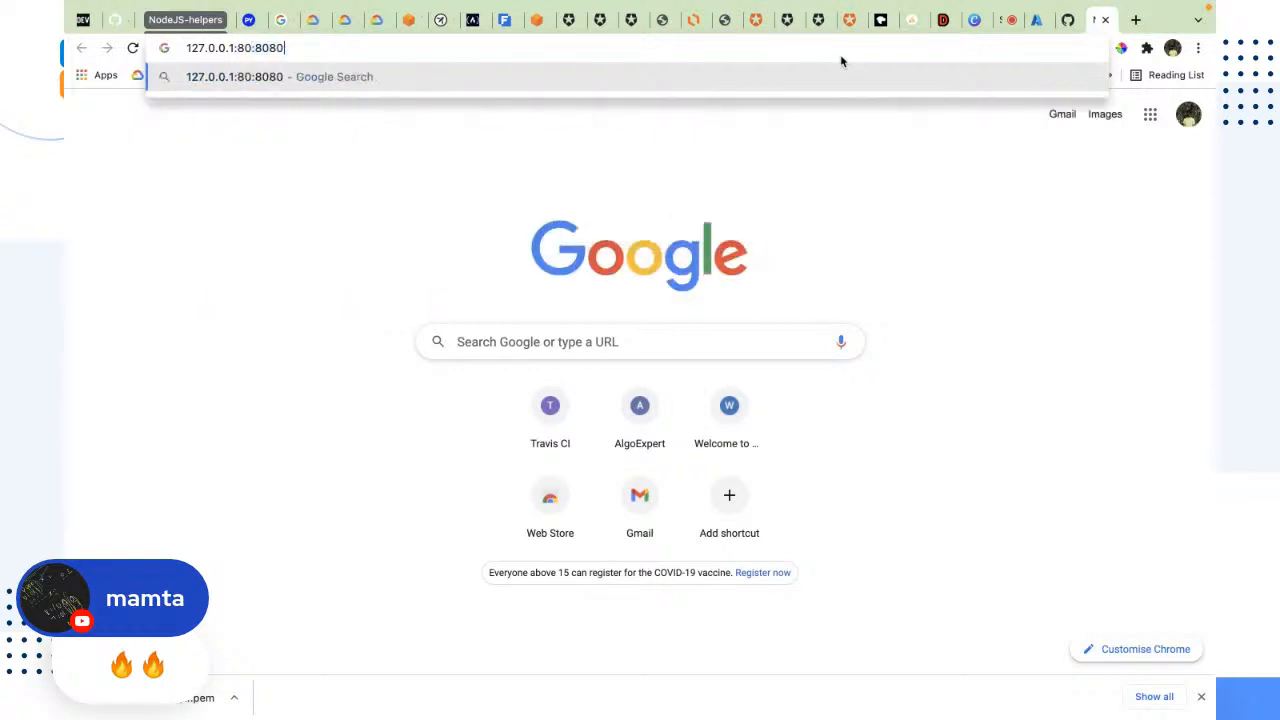
pyautogui.write('/register')
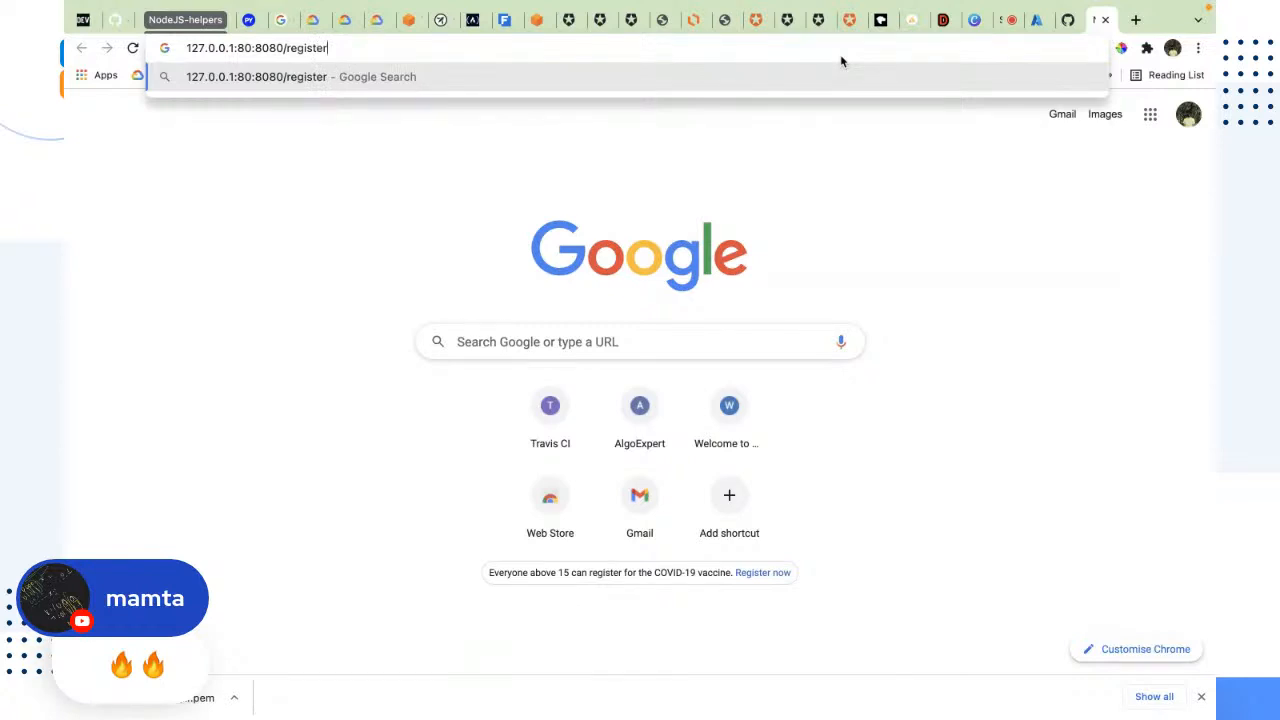
pyautogui.press('Return')
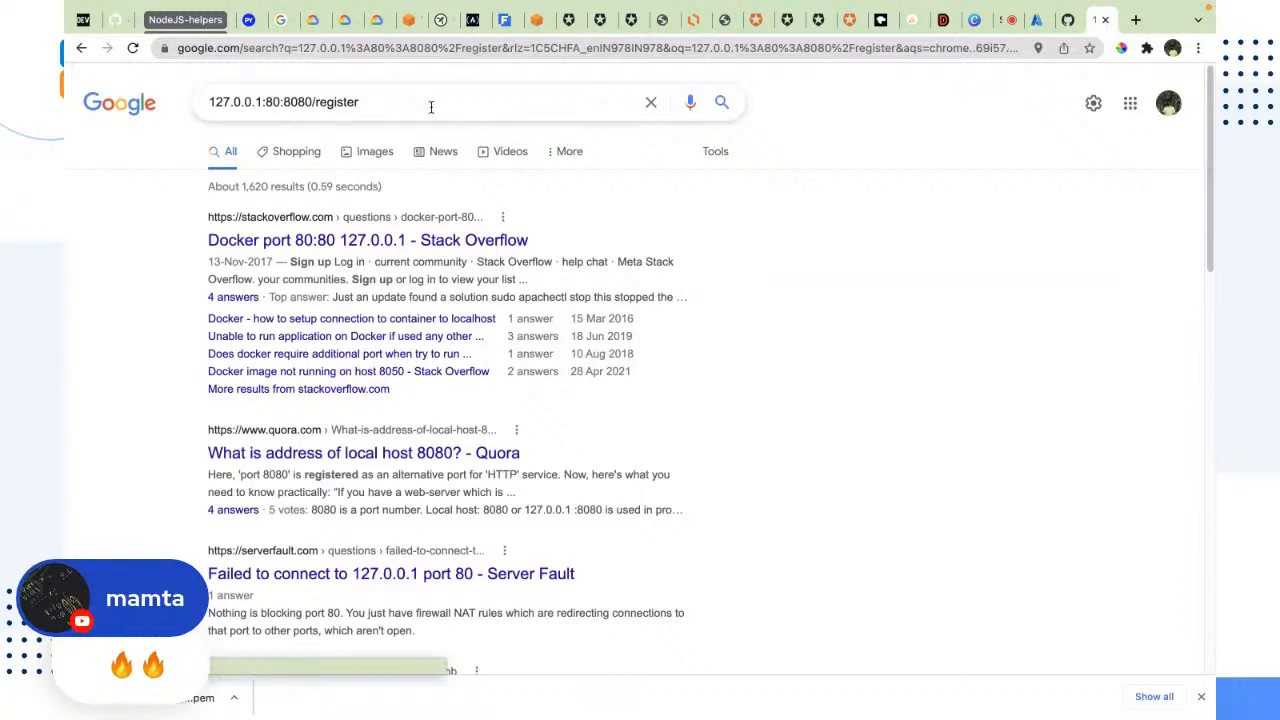
# Step: Load the local address 127.0.0.1:8080/register and highlight the message on the page
pyautogui.moveTo(429, 104); pyautogui.dragTo(89, 90)
pyautogui.click(308, 47)
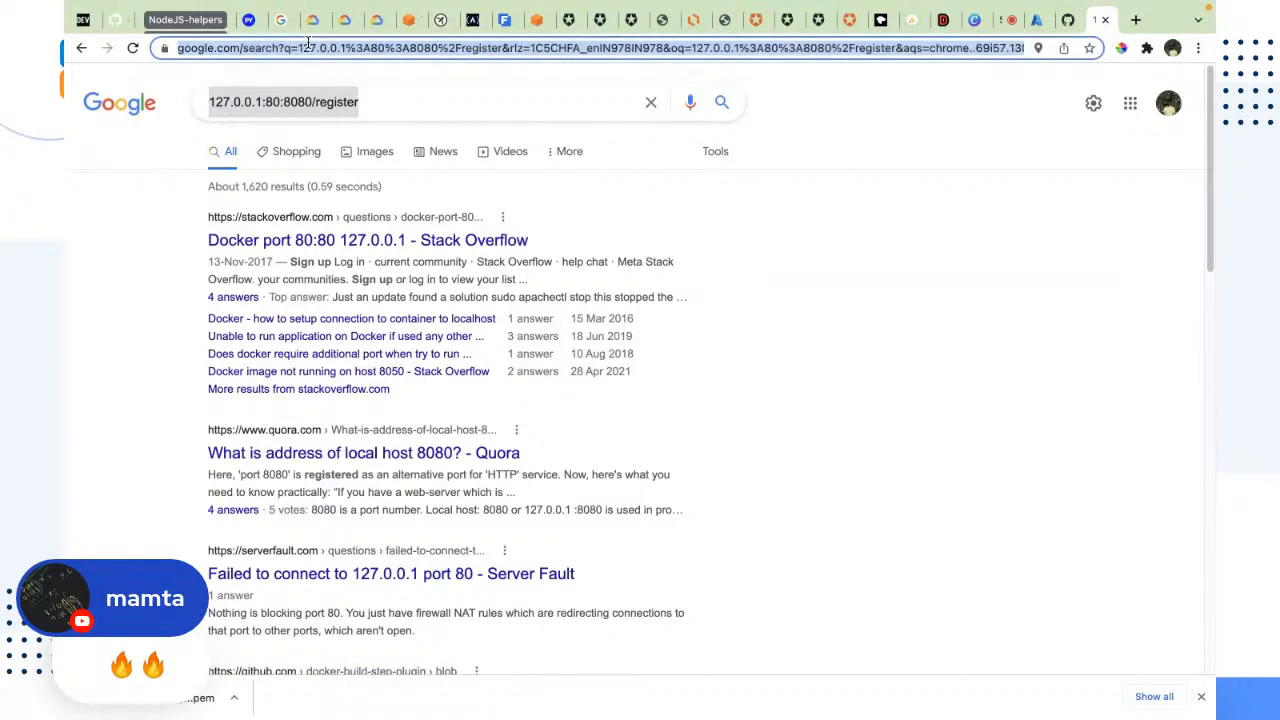
pyautogui.write('127.0.')
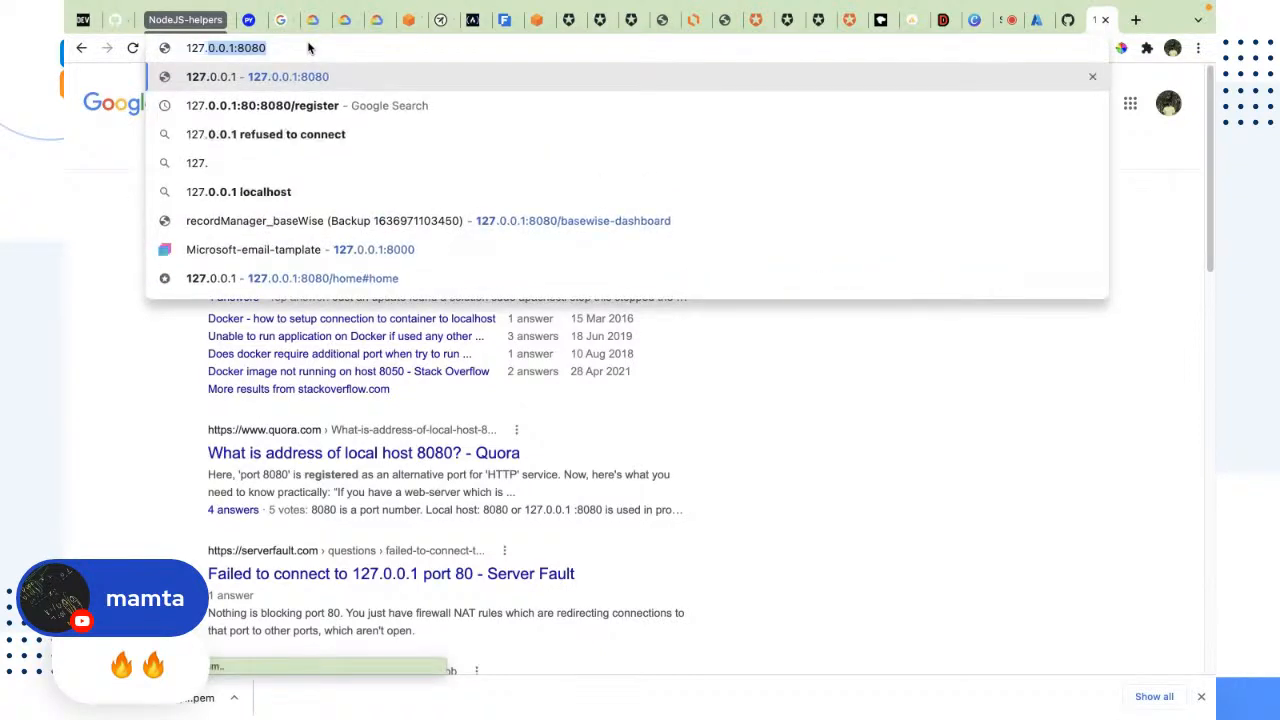
pyautogui.press('Down')
pyautogui.press('Down')
pyautogui.press('Up')
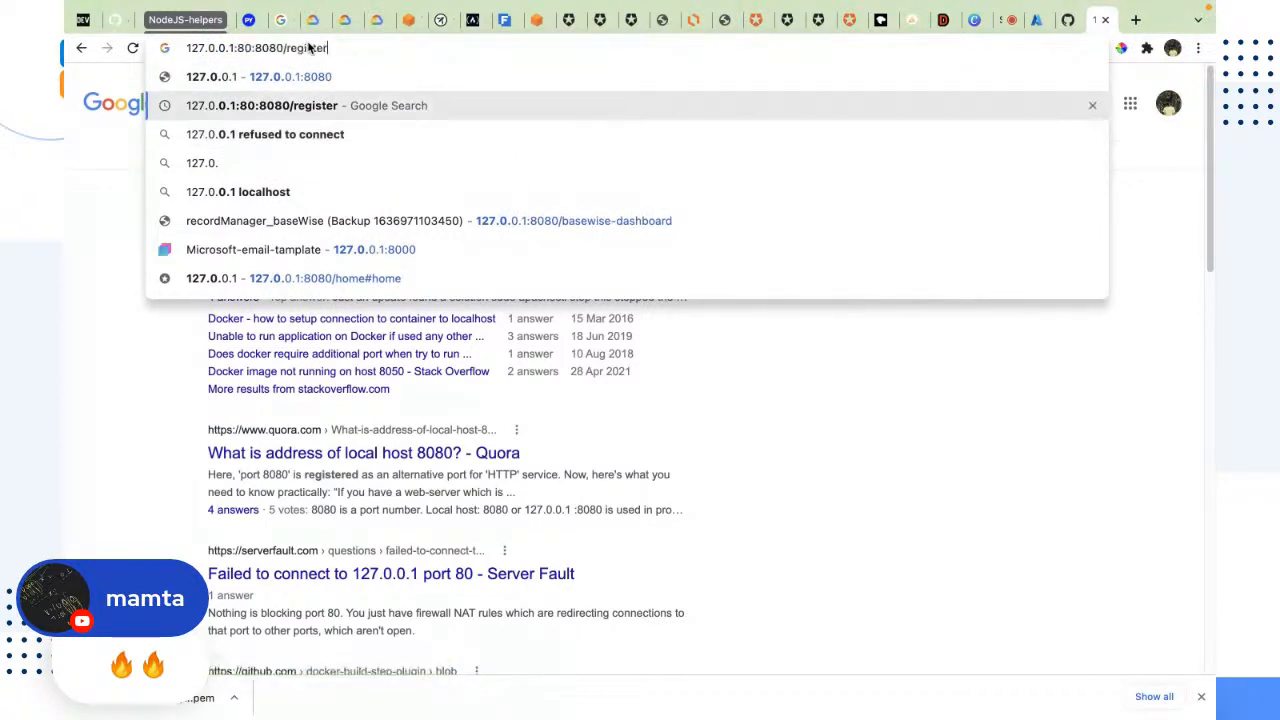
pyautogui.press('Down')
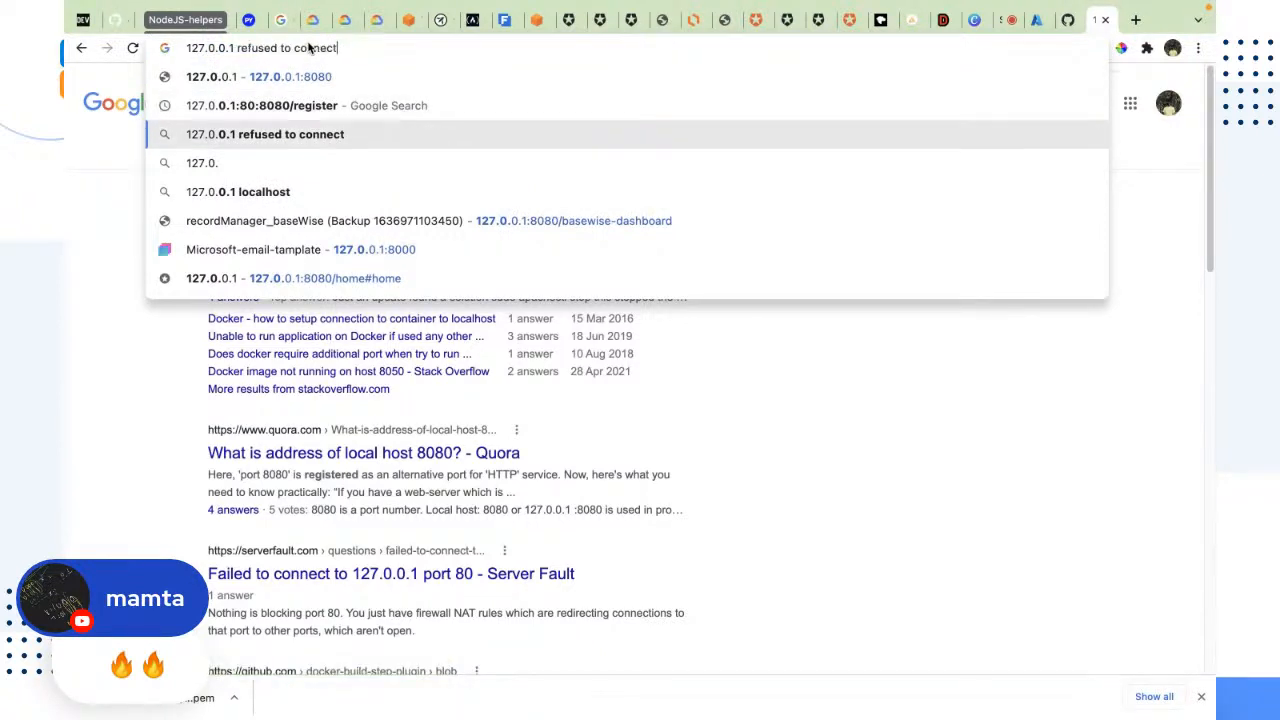
pyautogui.press('Up')
pyautogui.press('Up')
pyautogui.press('Left')
pyautogui.press('Right')
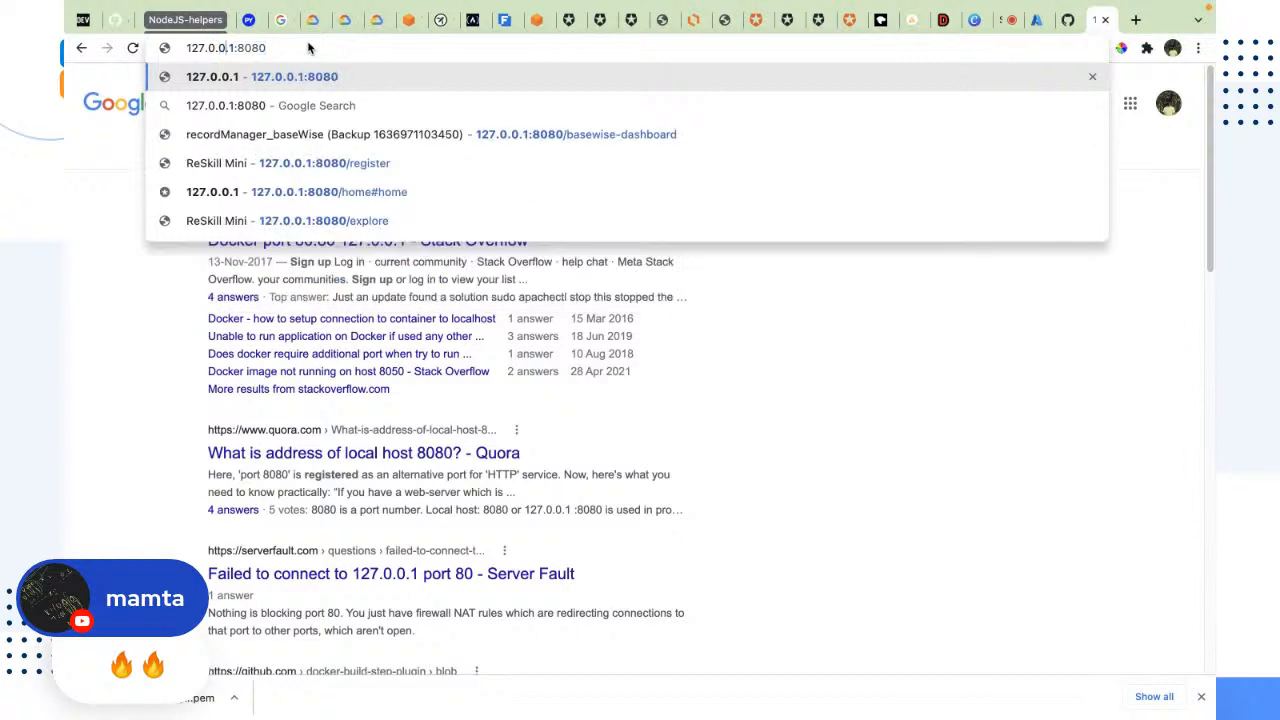
pyautogui.write('/register')
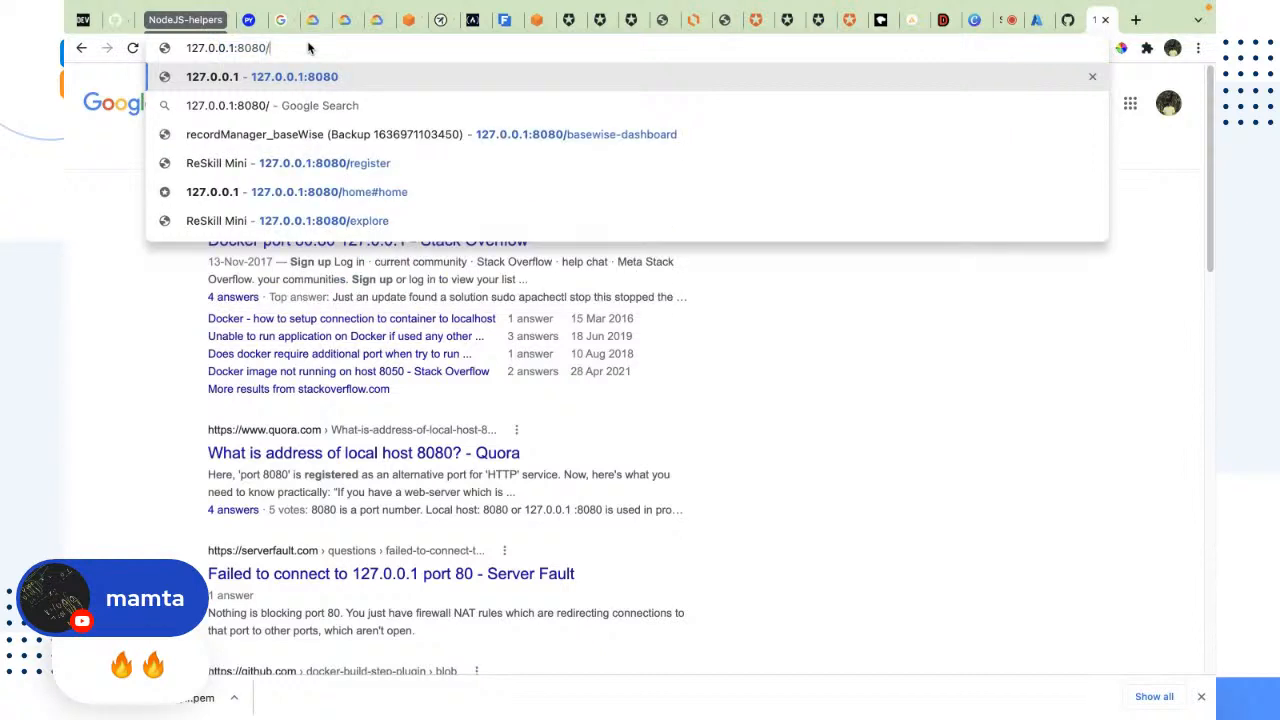
pyautogui.press('Return')
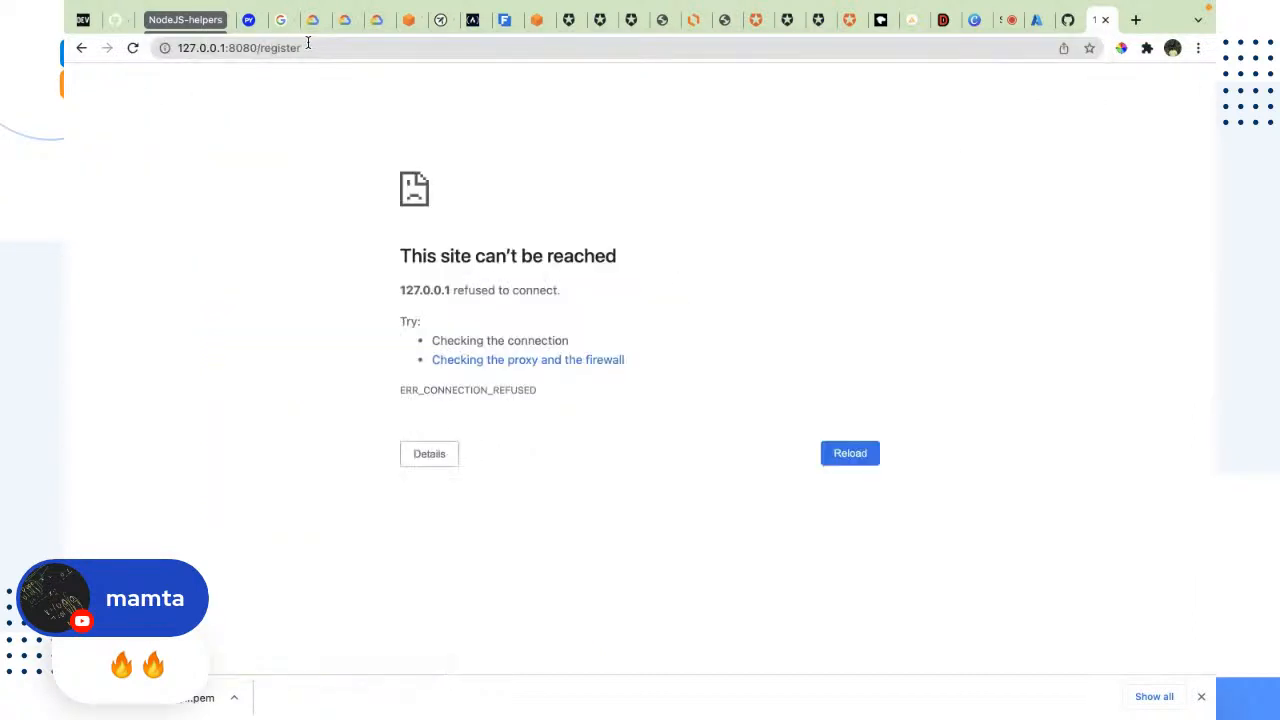
pyautogui.moveTo(588, 305); pyautogui.dragTo(333, 232)
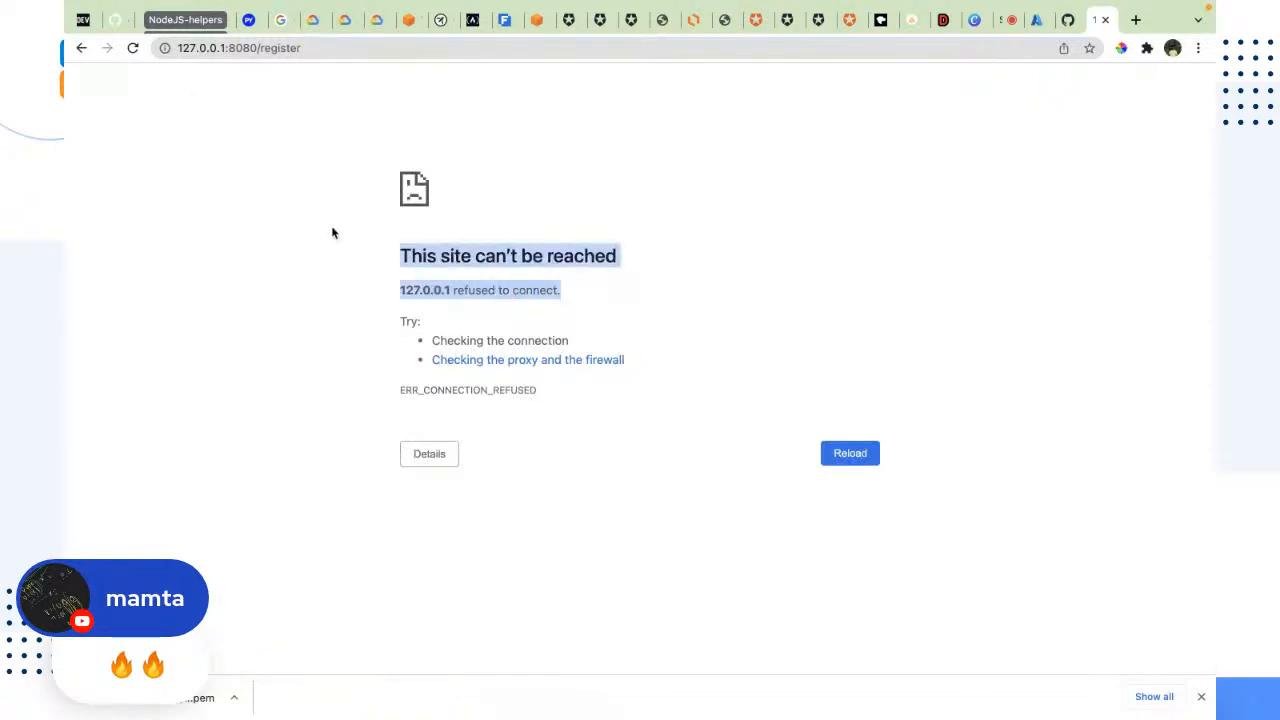
pyautogui.click(322, 247)
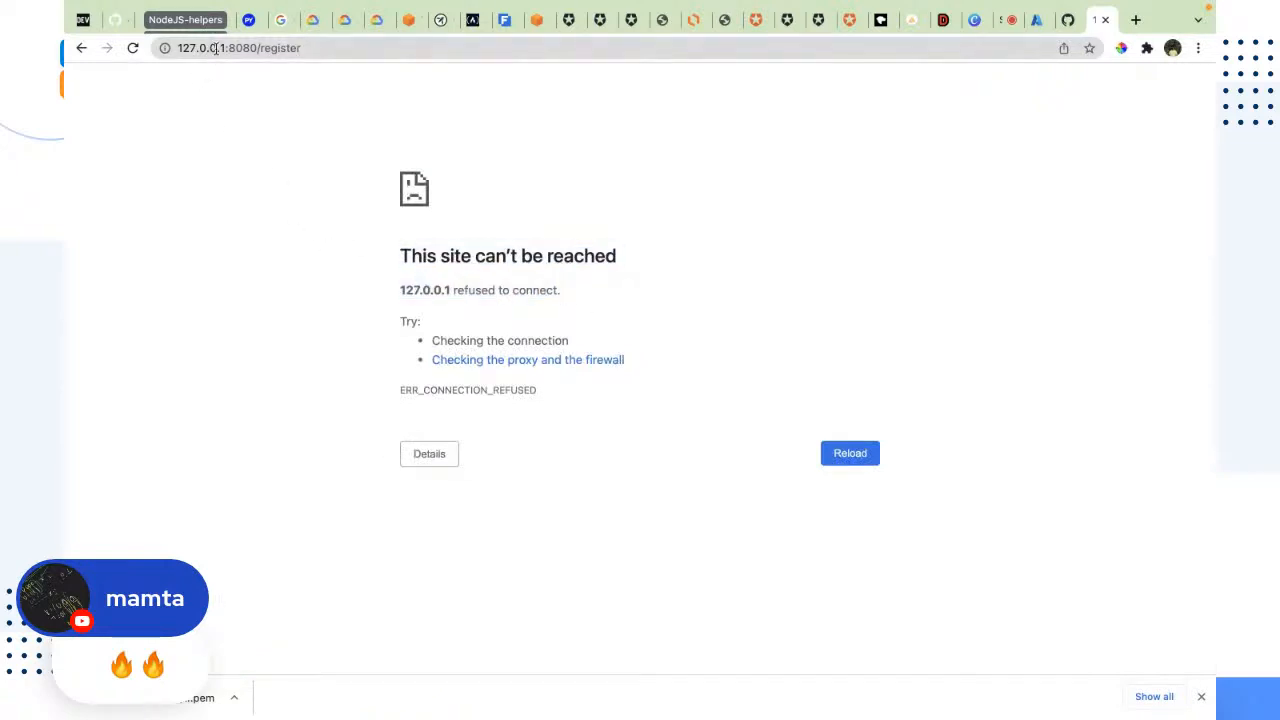
# Step: Replace 127.0.0.1 in the address with the virtual machine's public IP, check it against the portal, and load 20.124.176.98:8080/register
pyautogui.moveTo(225, 47); pyautogui.dragTo(177, 47)
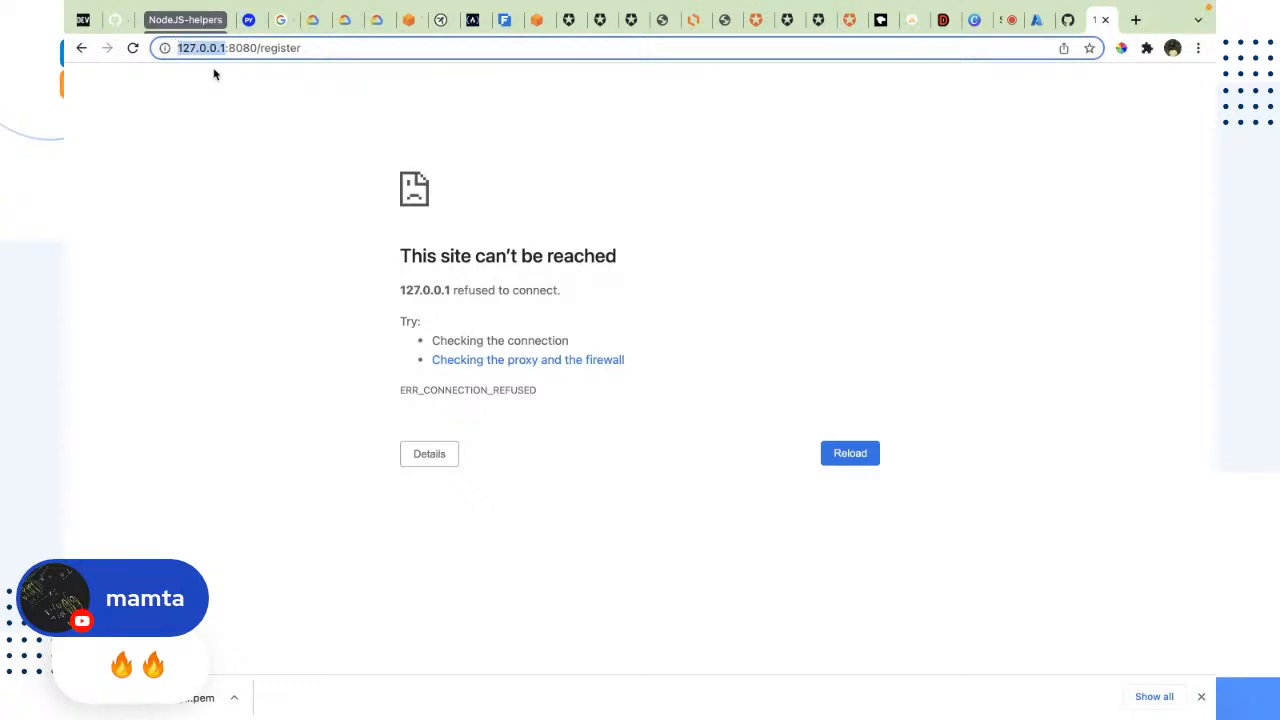
pyautogui.write('20.124.176.98')
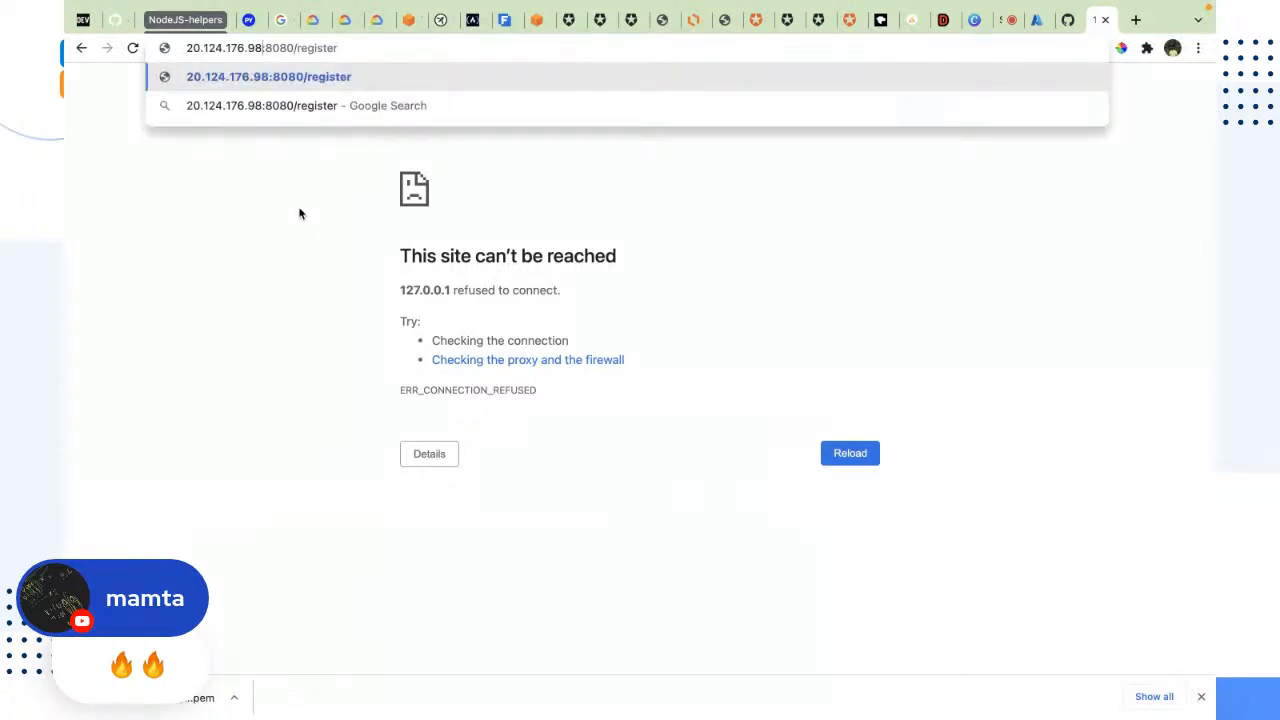
pyautogui.click(1034, 22)
pyautogui.moveTo(1088, 385); pyautogui.dragTo(998, 388)
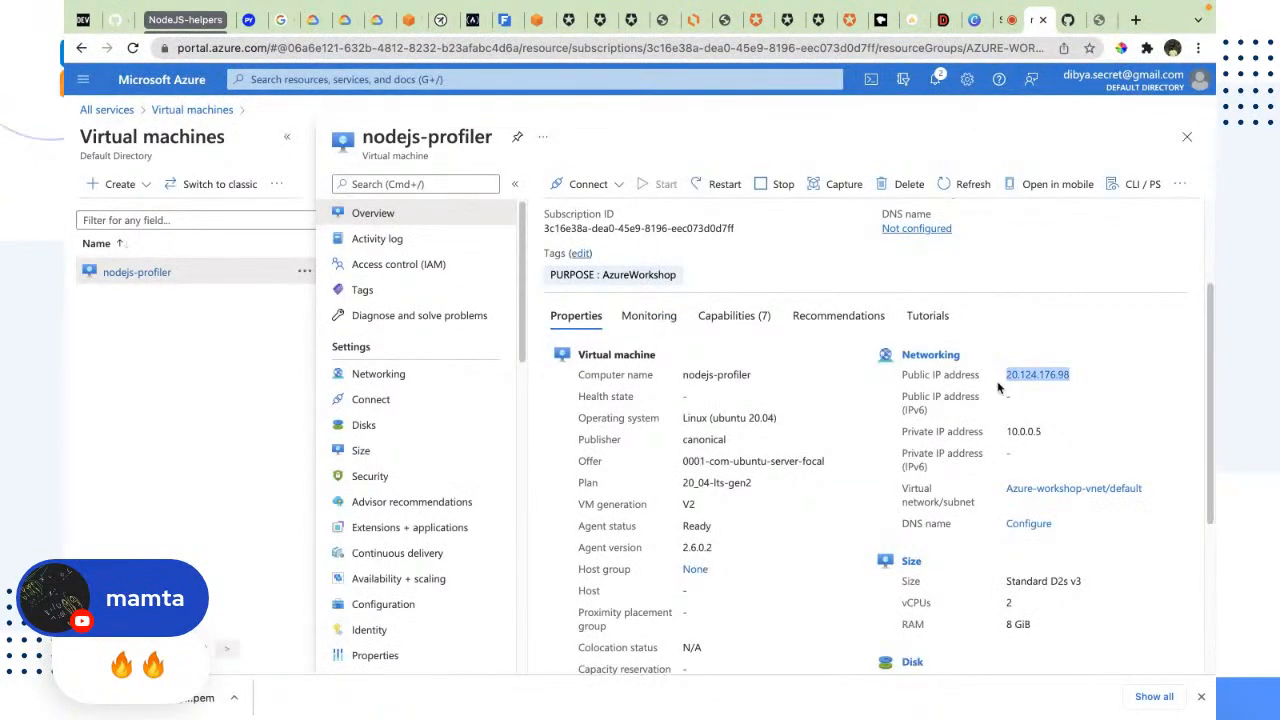
pyautogui.click(1098, 20)
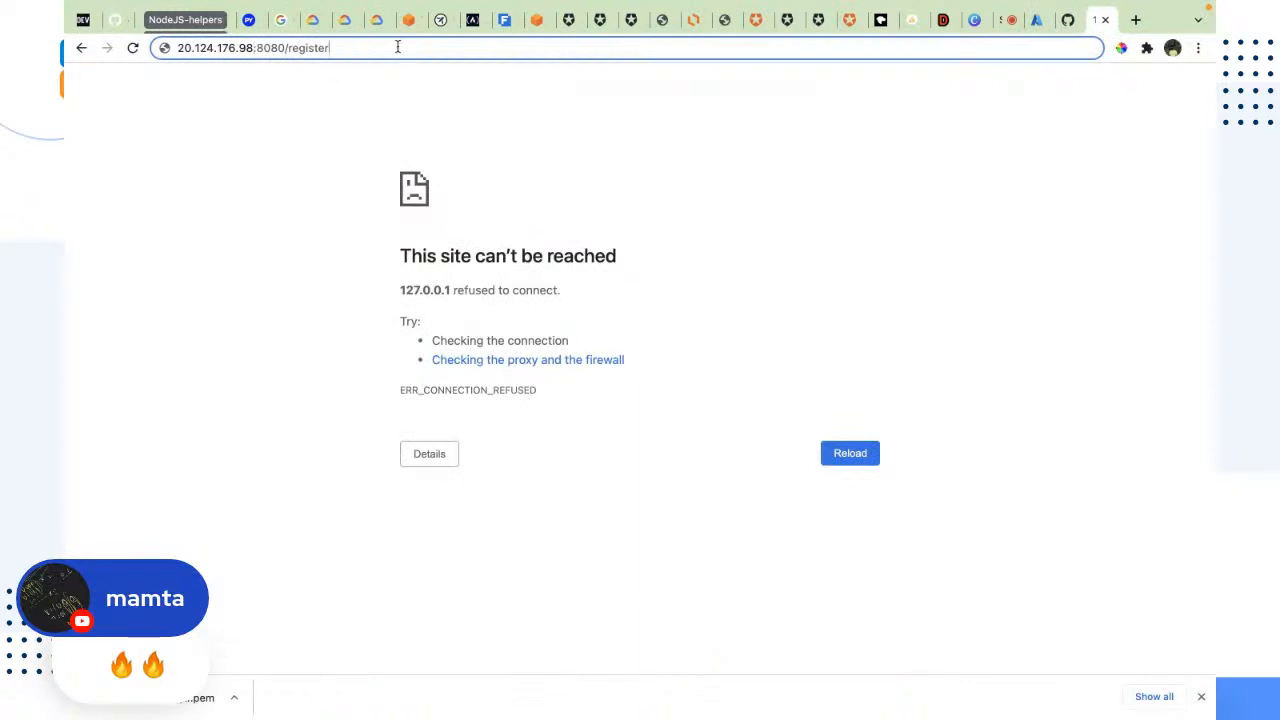
pyautogui.press('Return')
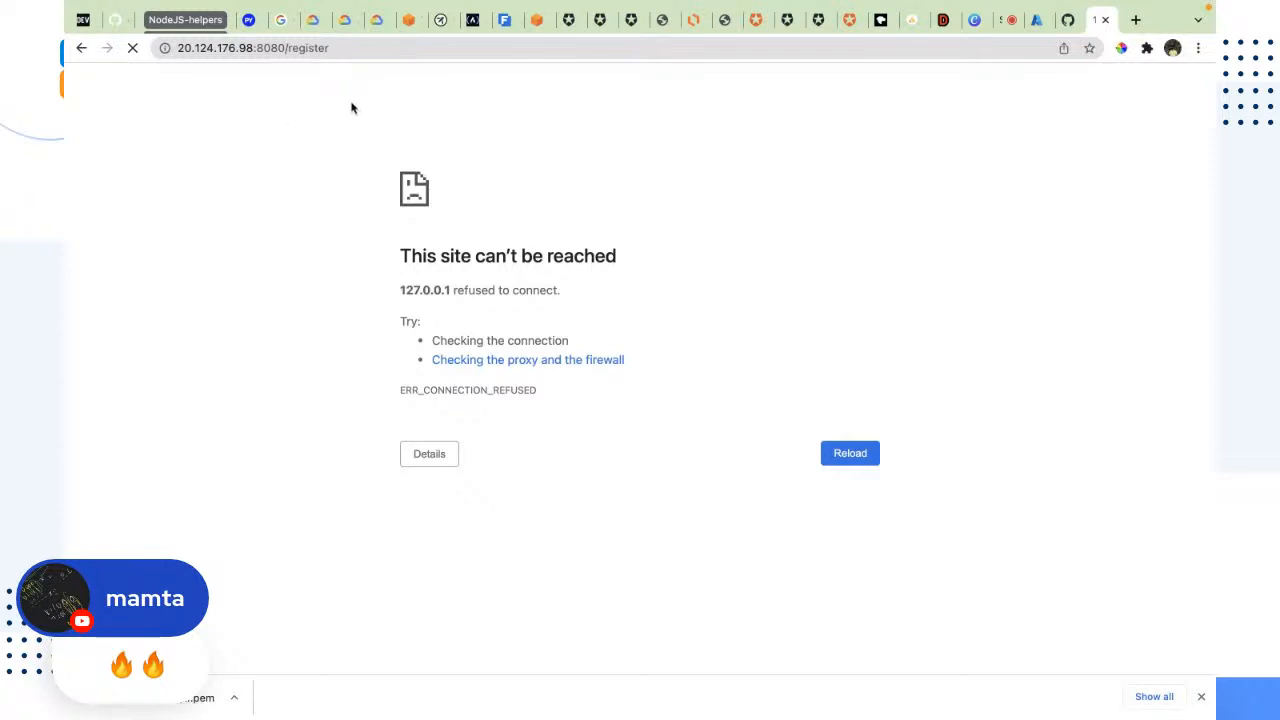
# Step: Check the listening port in the virtual machine's terminal output and return to the loading register page in the browser
pyautogui.click(1036, 20)
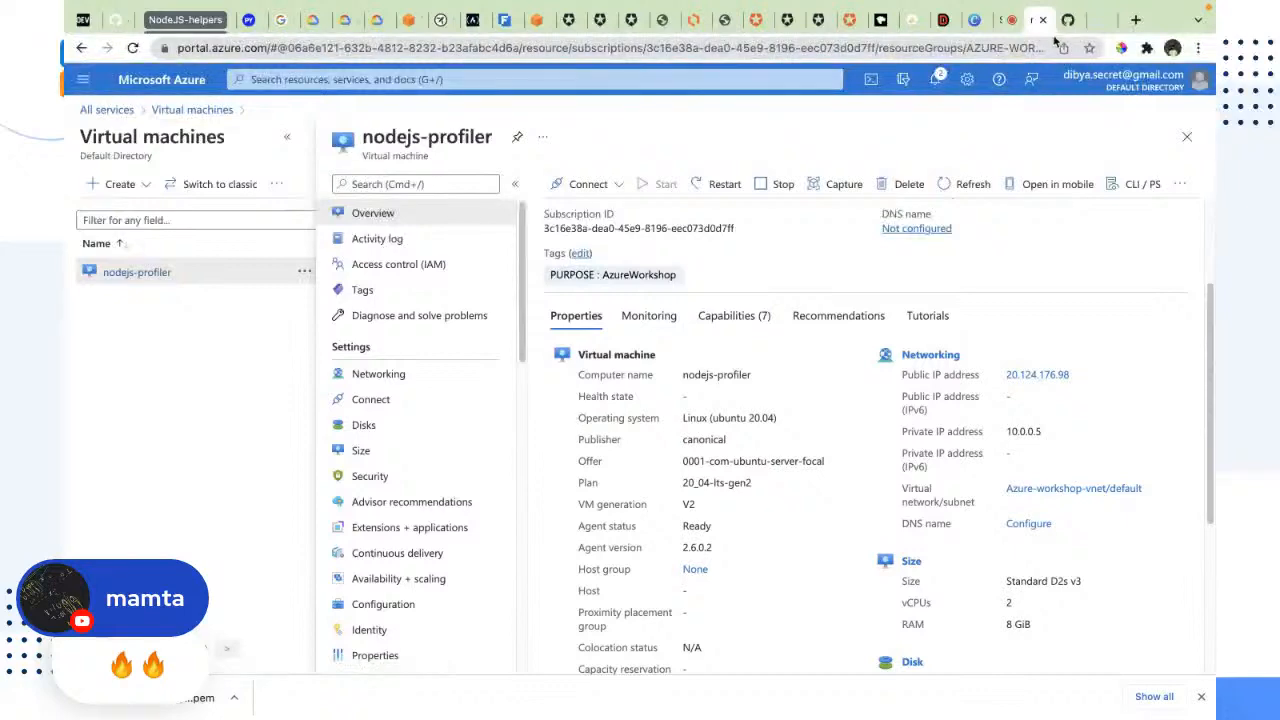
pyautogui.click(1097, 20)
pyautogui.hotkey('ctrl', 'Left')
pyautogui.hotkey('ctrl', 'Left')
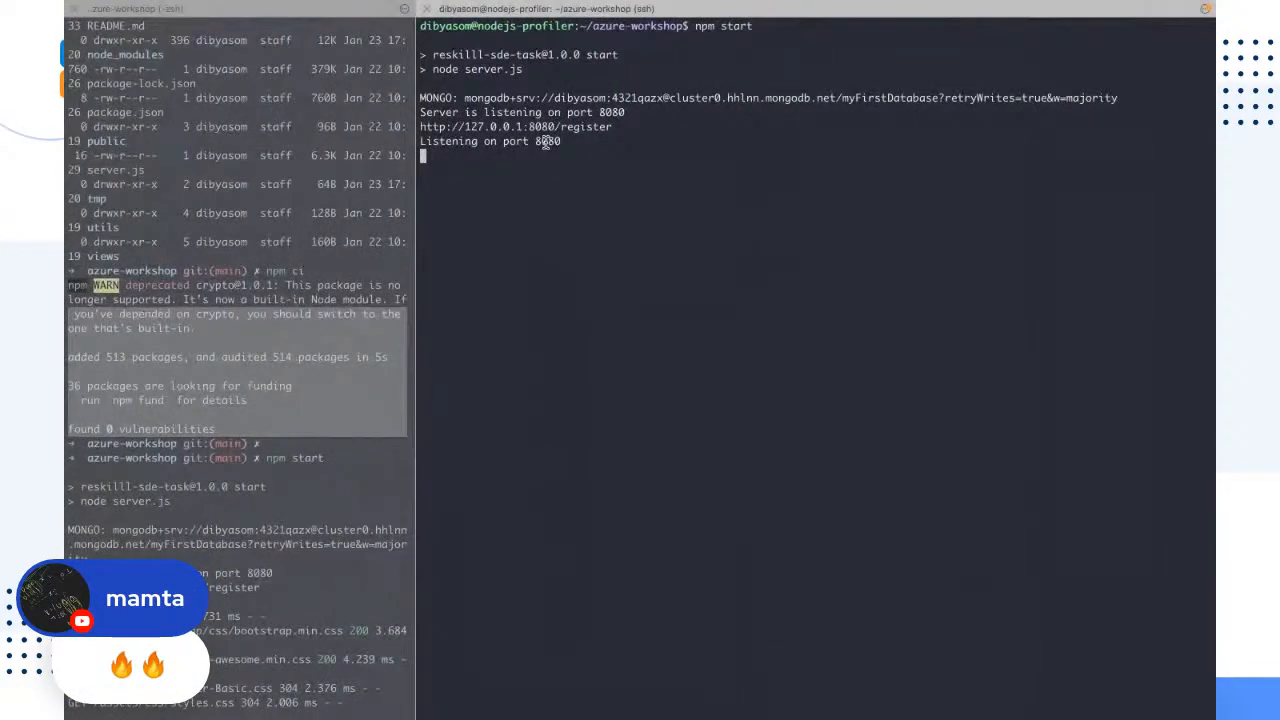
pyautogui.doubleClick(547, 141)
pyautogui.click(603, 408)
pyautogui.hotkey('ctrl', 'c')
pyautogui.hotkey('ctrl', 'Right')
pyautogui.hotkey('ctrl', 'Right')
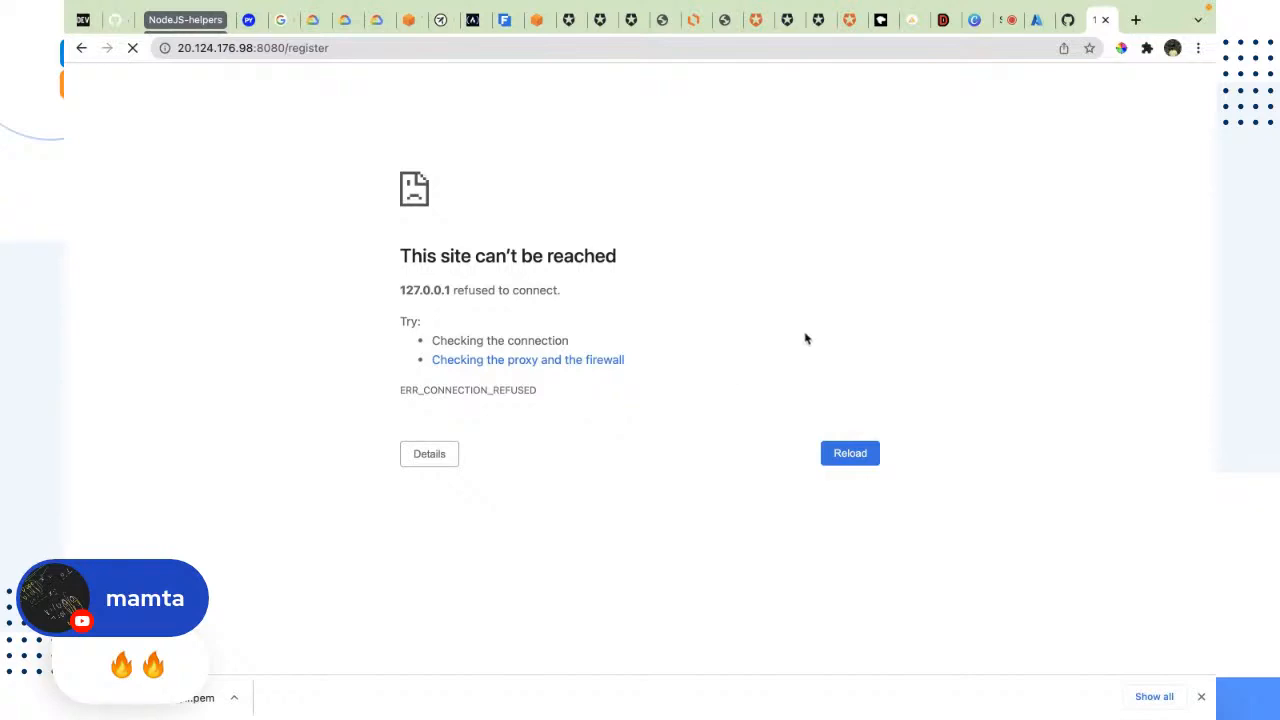
# Step: Review the nodejs-profiler virtual machine's overview properties in the Azure portal
pyautogui.click(1037, 19)
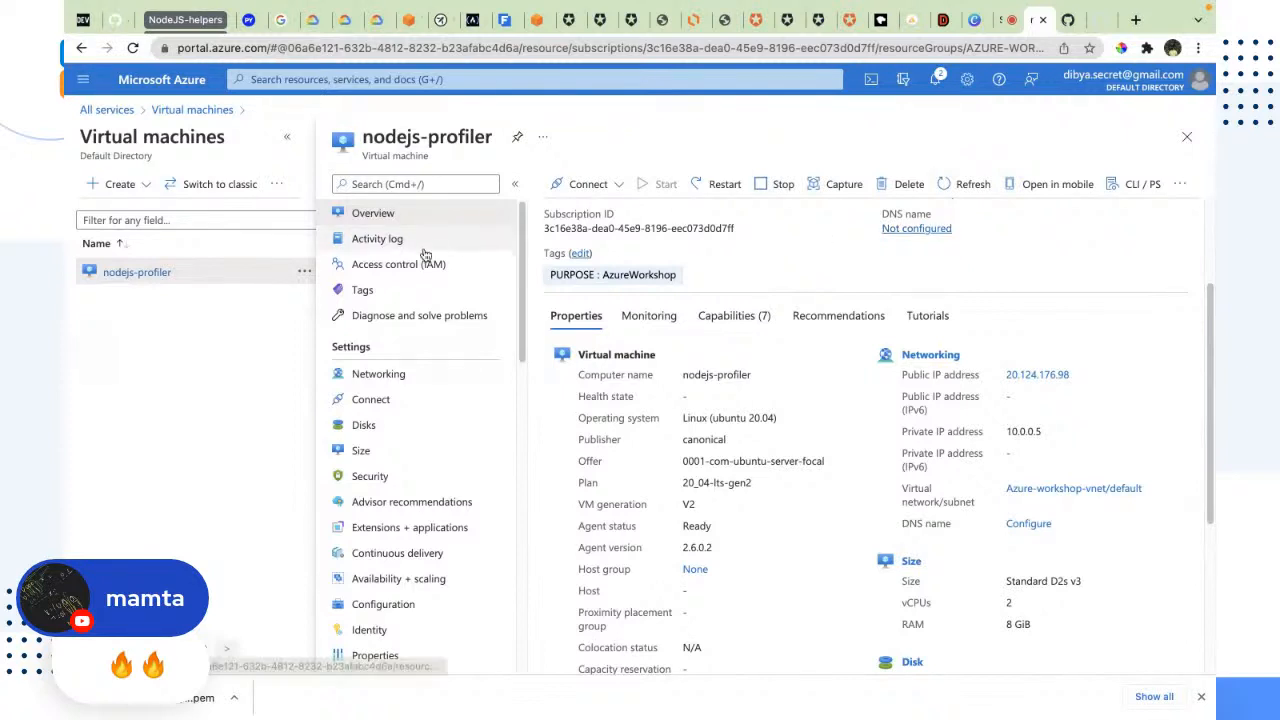
pyautogui.scroll(-3, 691, 454)
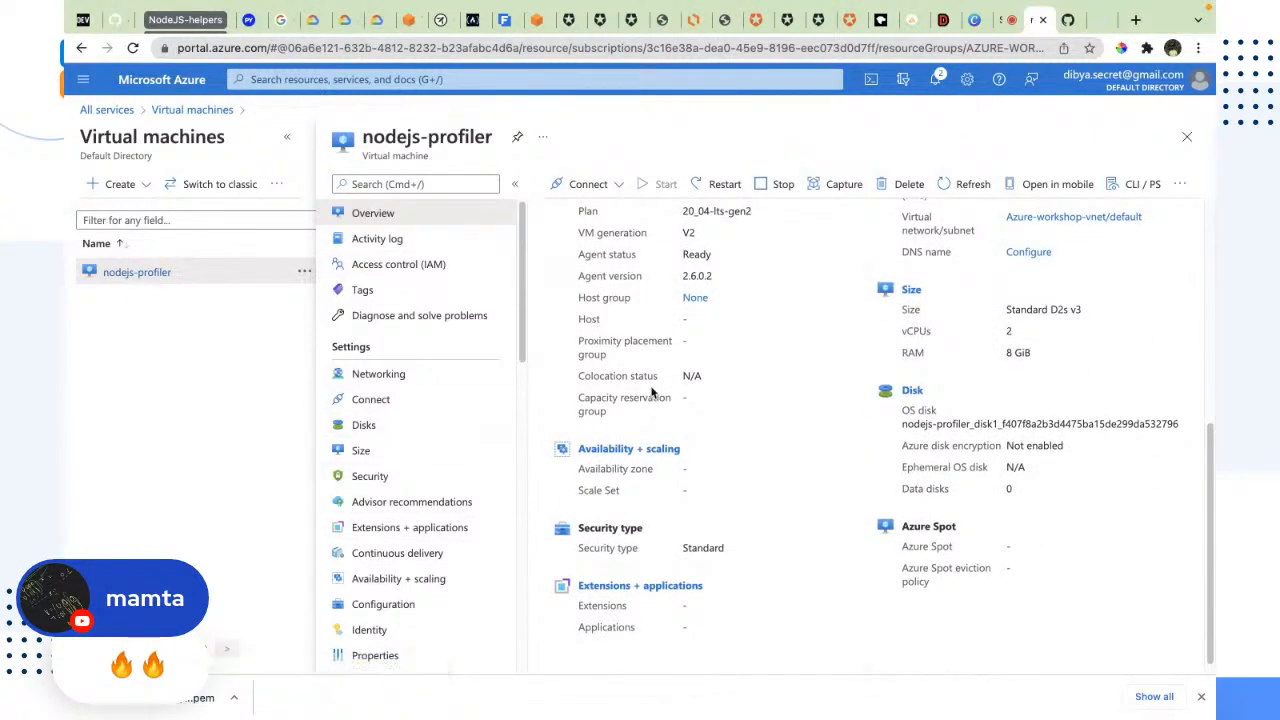
pyautogui.scroll(3, 752, 360)
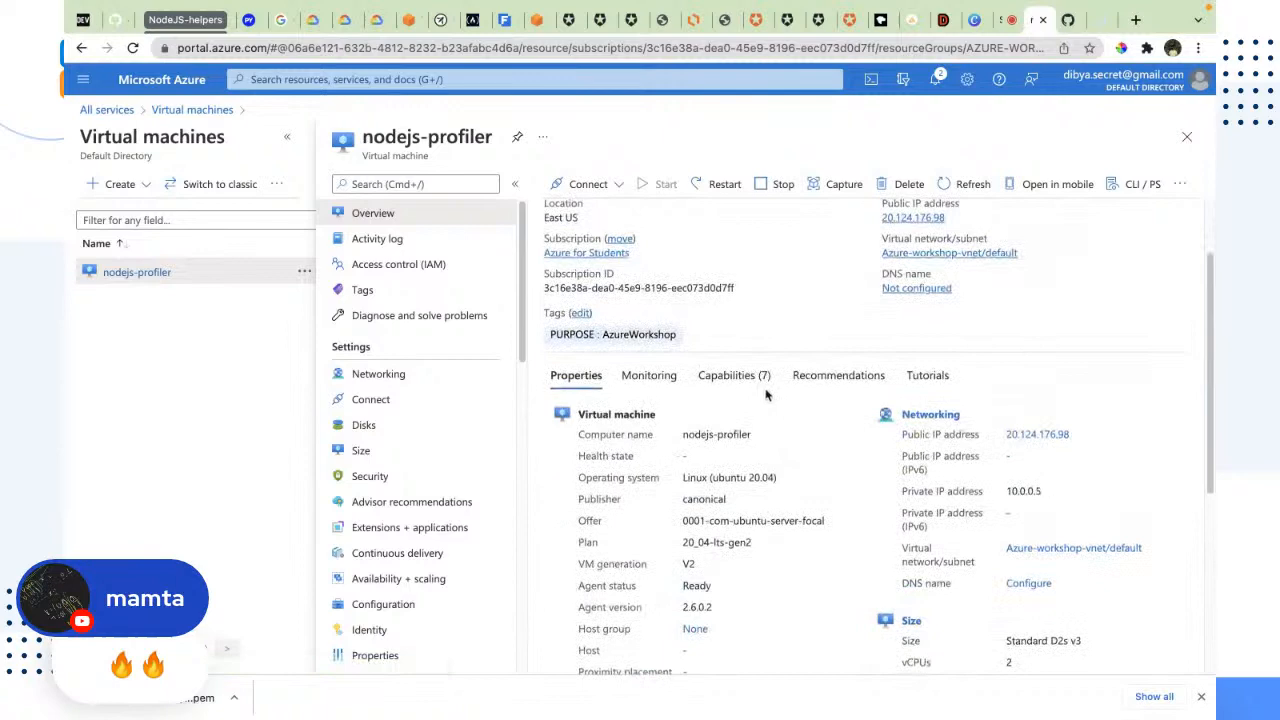
# Step: Open the Azure-workshop resource group, highlight the type of nodejs-app-nsg, and return to the portal home page
pyautogui.click(92, 86)
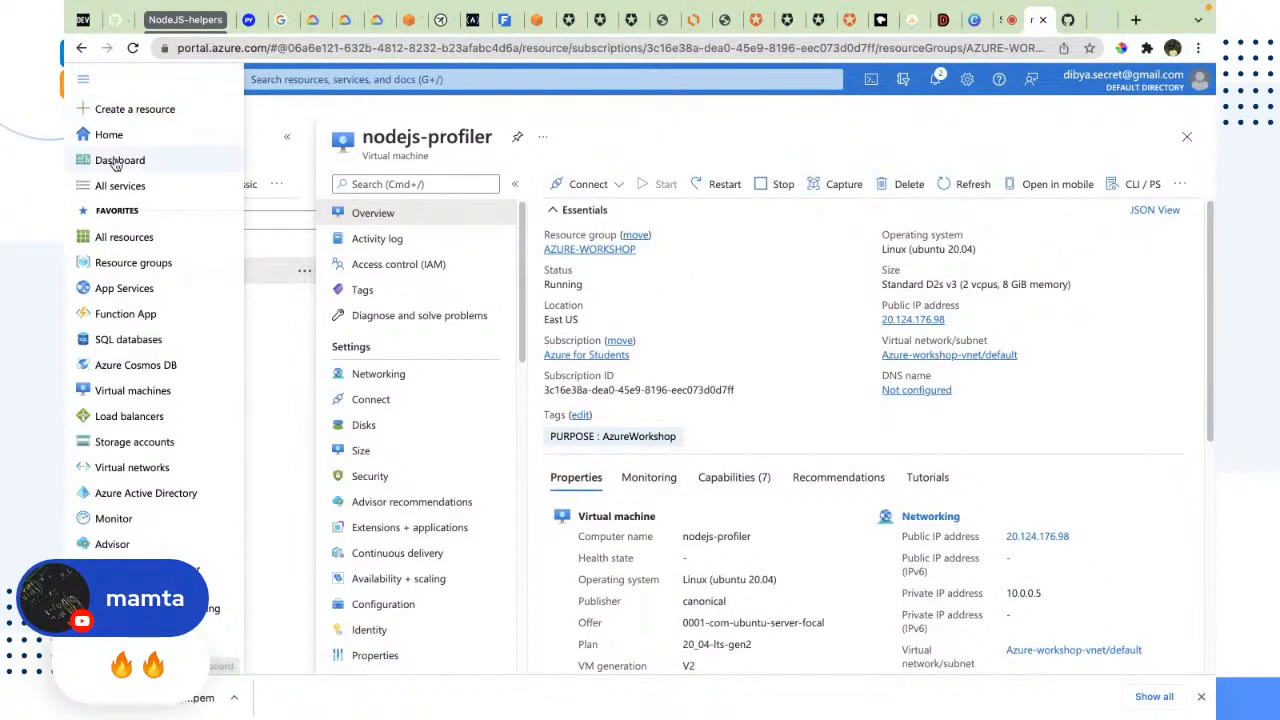
pyautogui.click(115, 135)
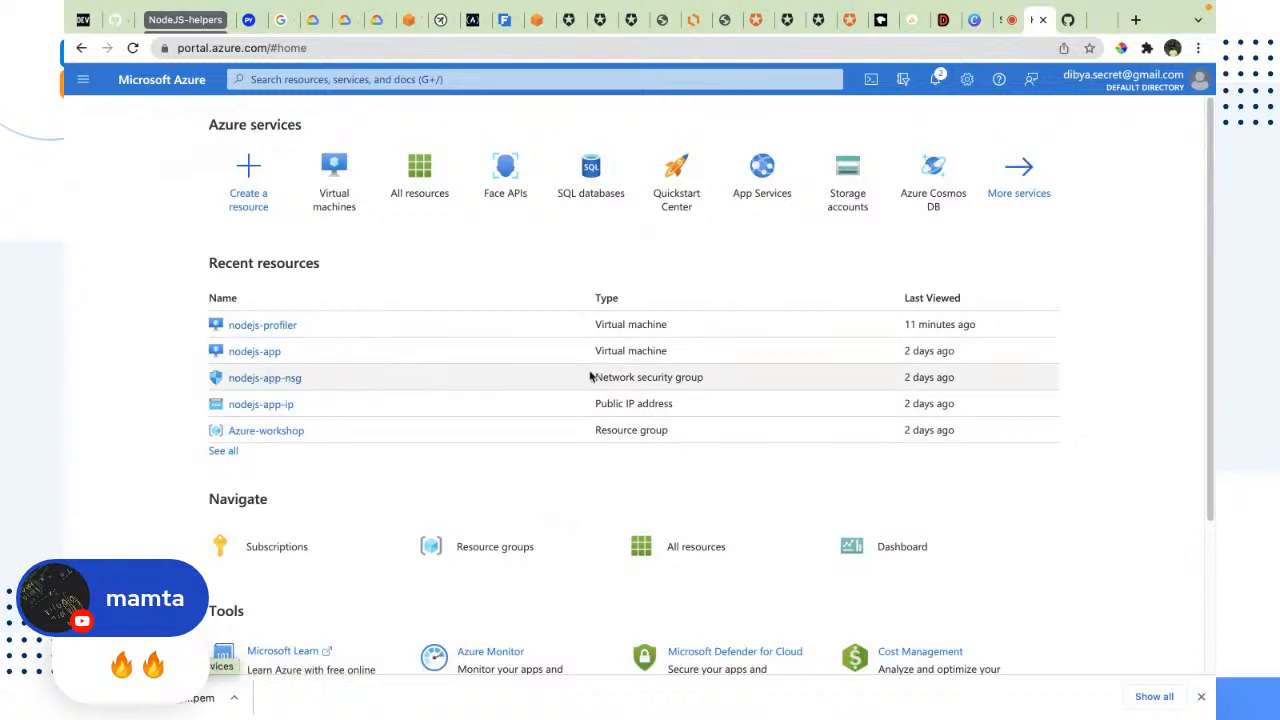
pyautogui.click(281, 432)
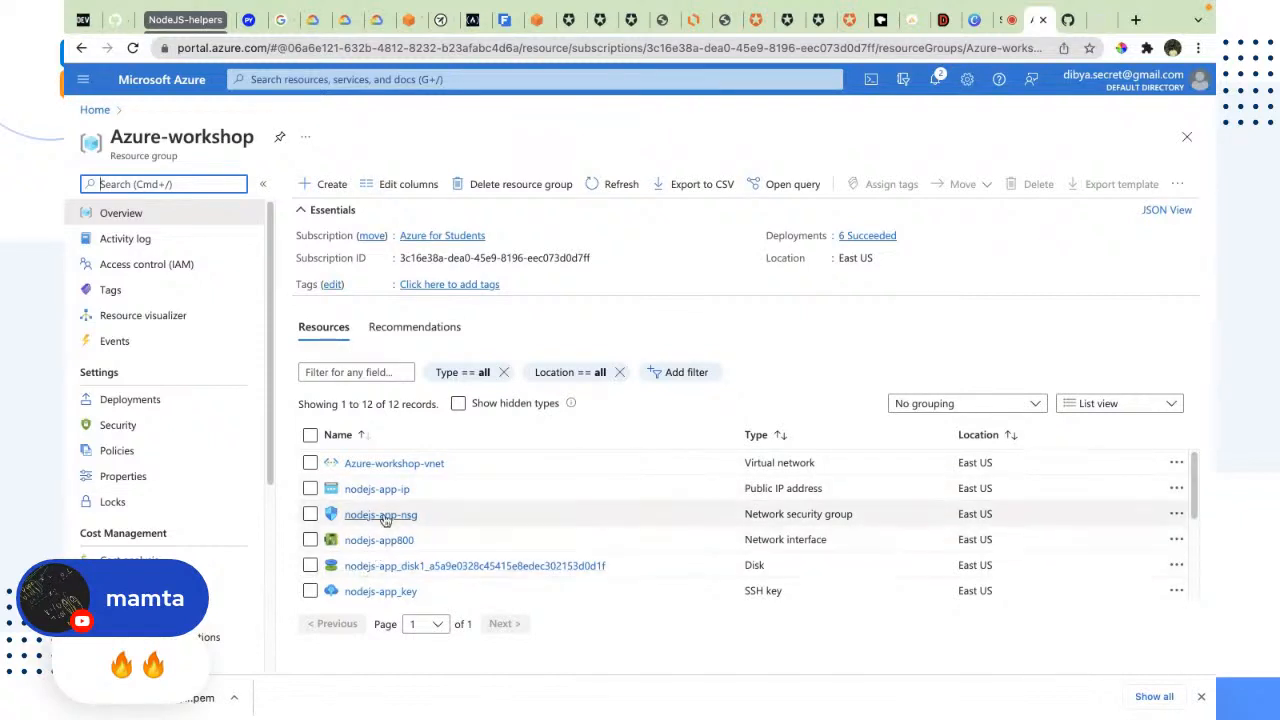
pyautogui.moveTo(362, 540)
pyautogui.moveTo(858, 519); pyautogui.dragTo(735, 524)
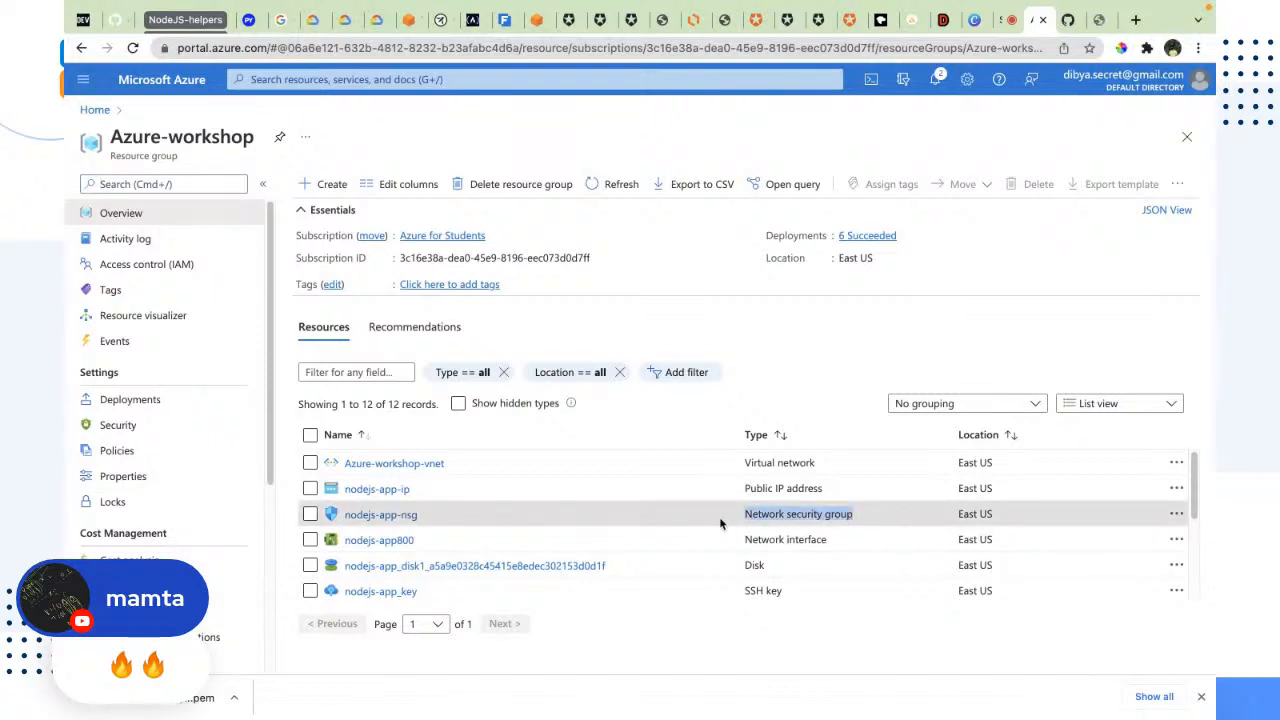
pyautogui.click(95, 109)
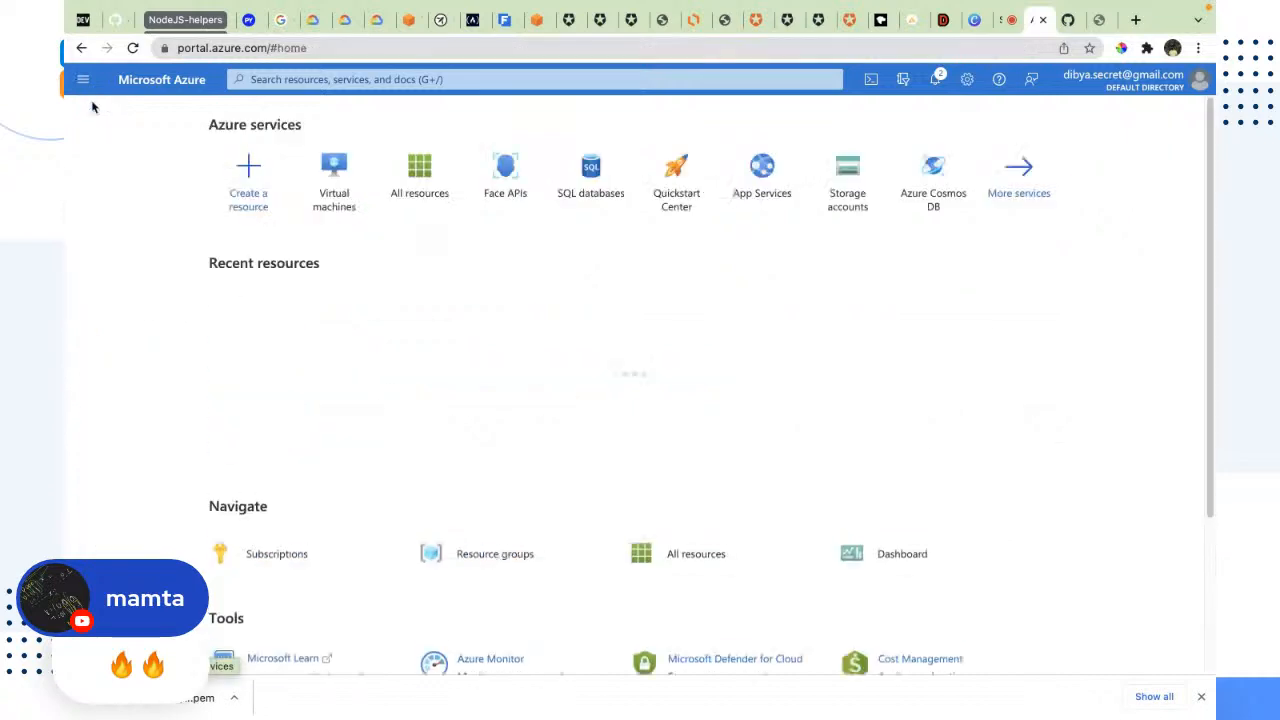
# Step: Find the nodejs-profiler virtual machine's network security group among all resources and open nodejs-profiler-nsg
pyautogui.click(432, 190)
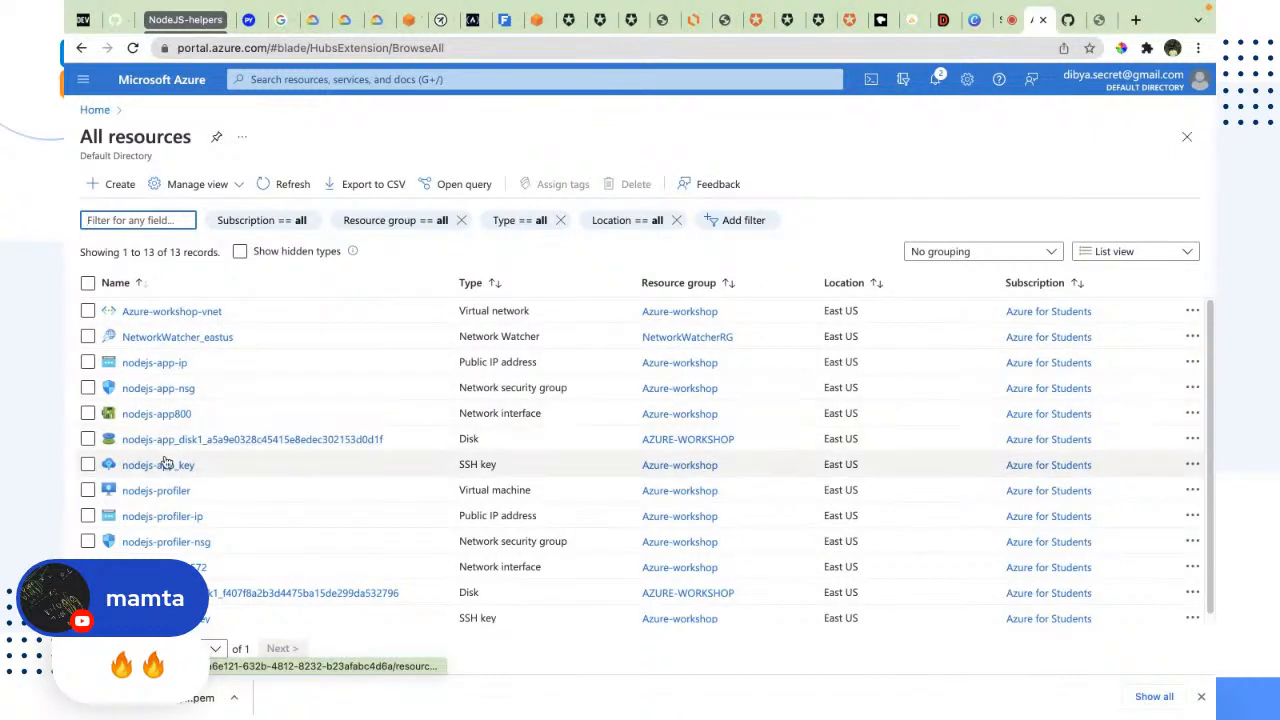
pyautogui.moveTo(170, 541)
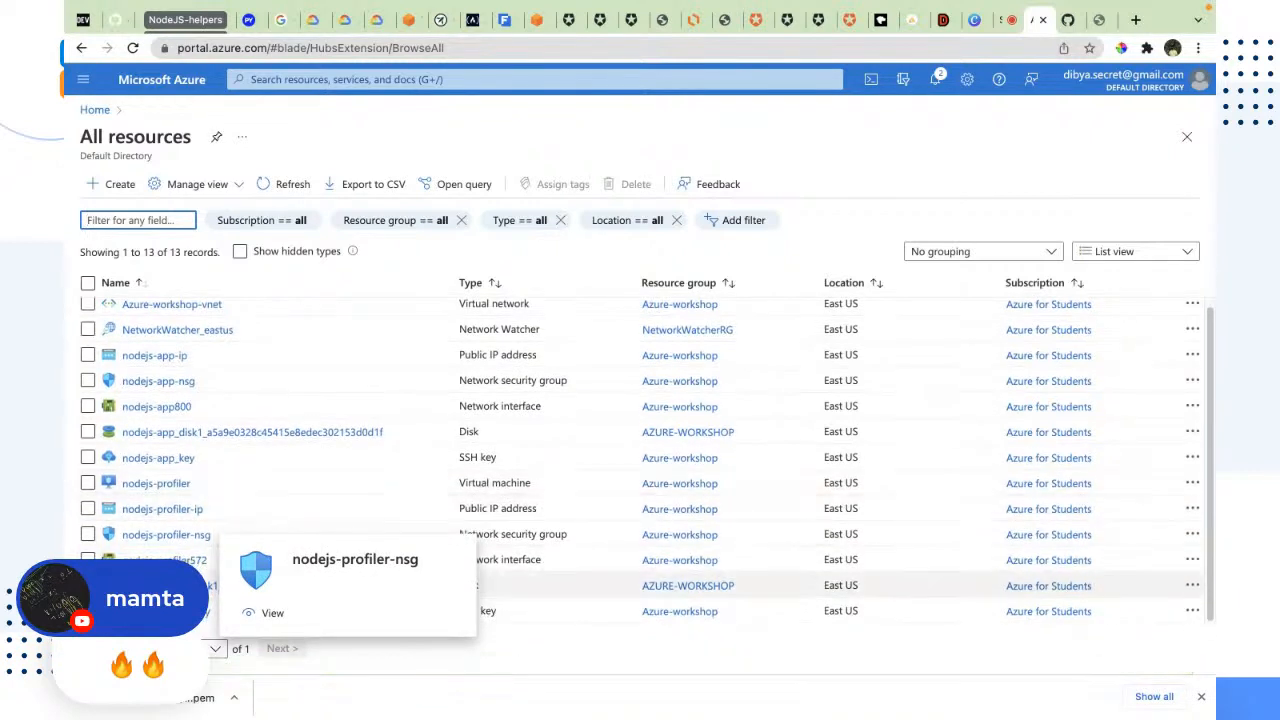
pyautogui.scroll(-1, 150, 543)
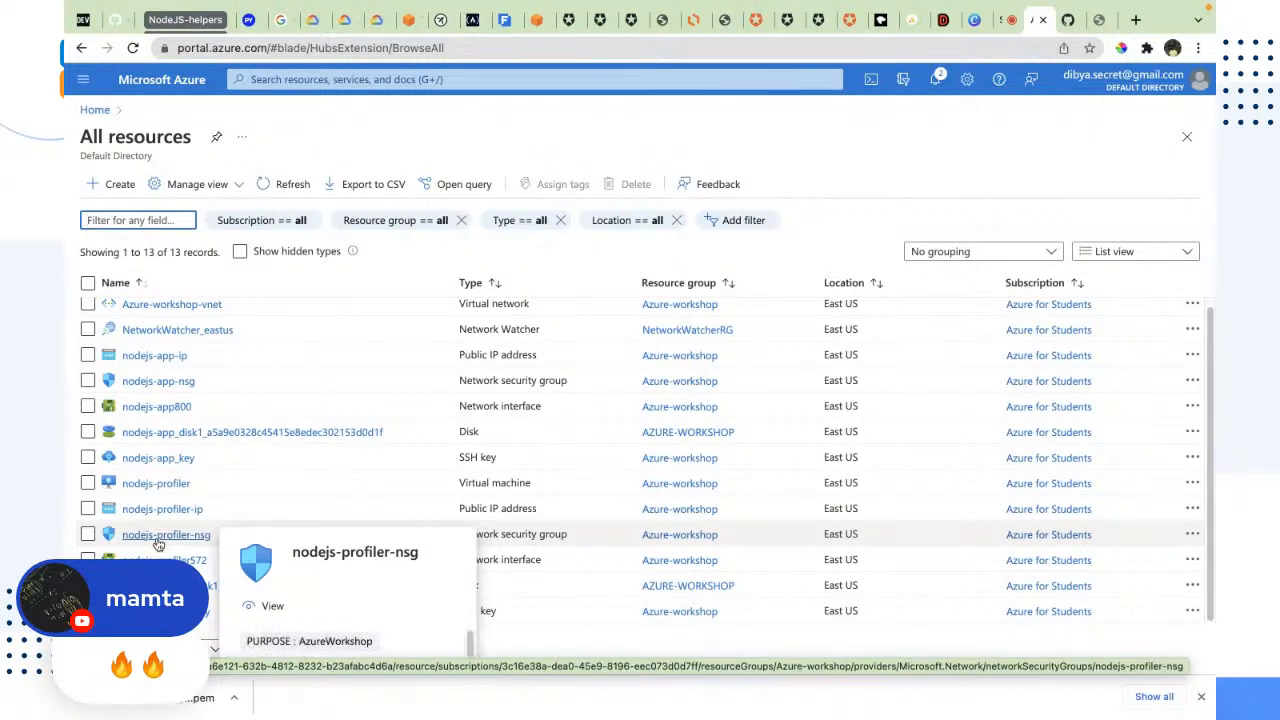
pyautogui.moveTo(140, 487)
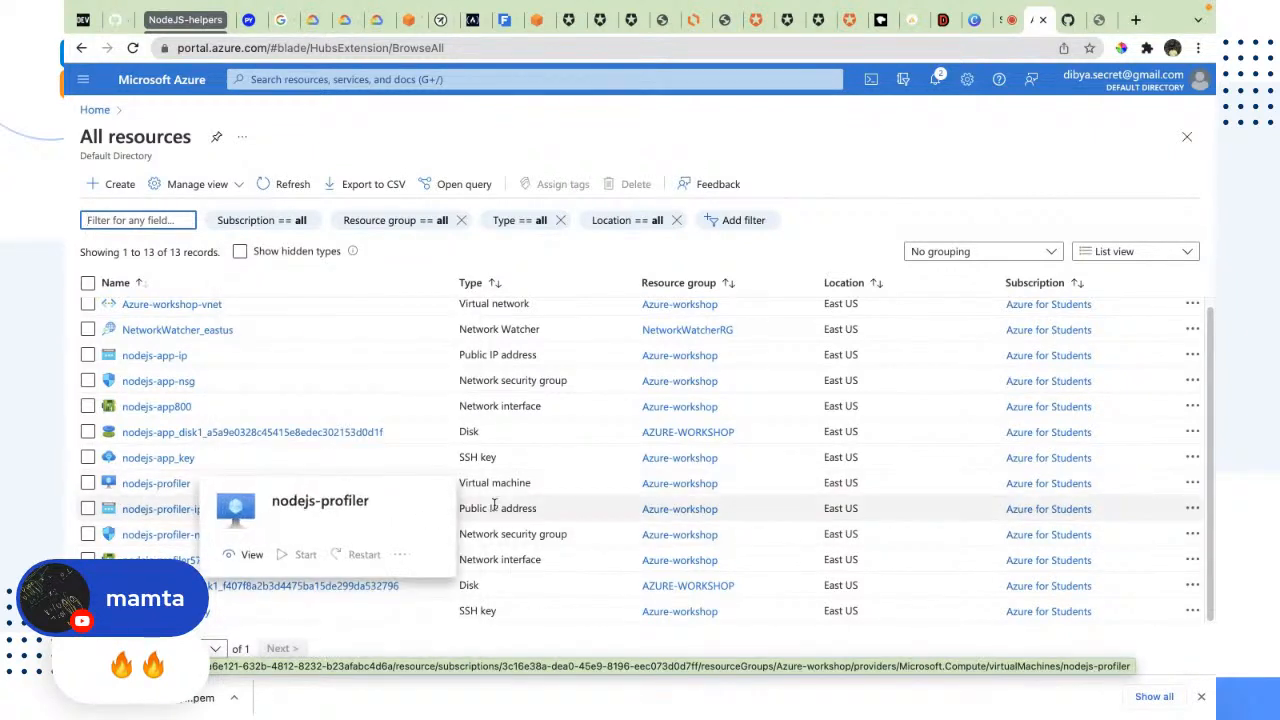
pyautogui.moveTo(551, 487); pyautogui.dragTo(423, 475)
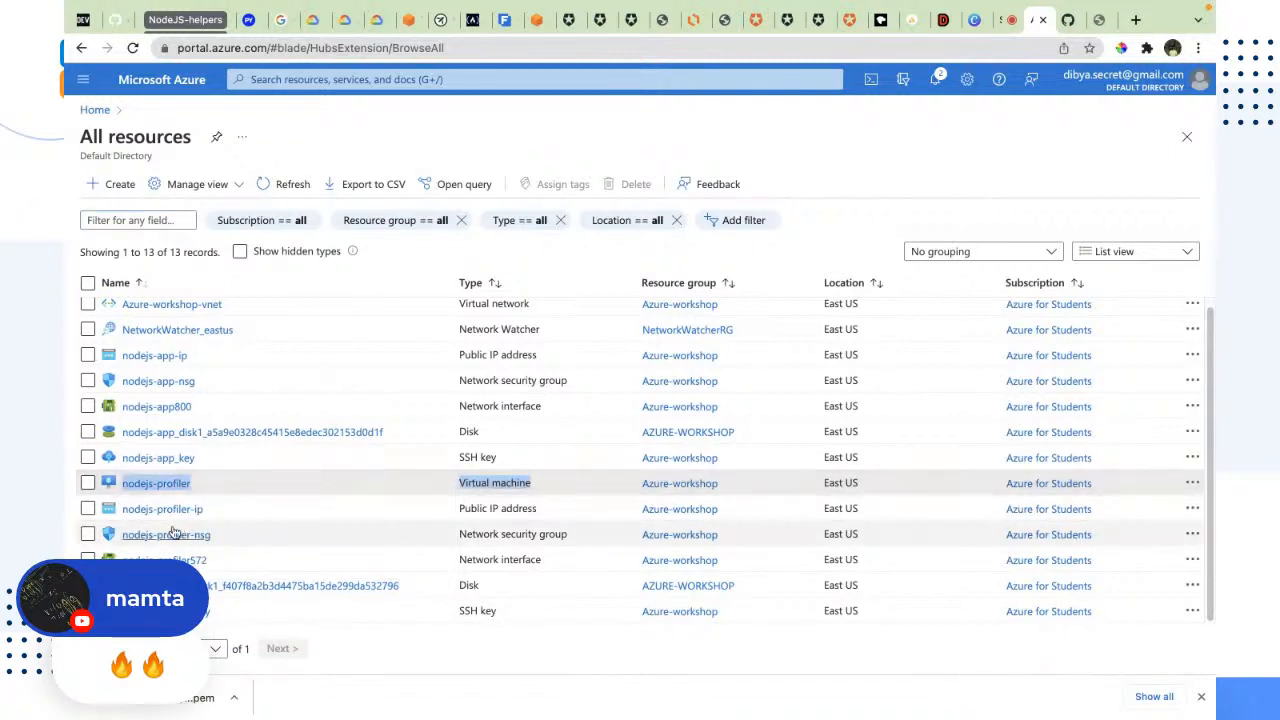
pyautogui.moveTo(229, 537); pyautogui.dragTo(118, 535)
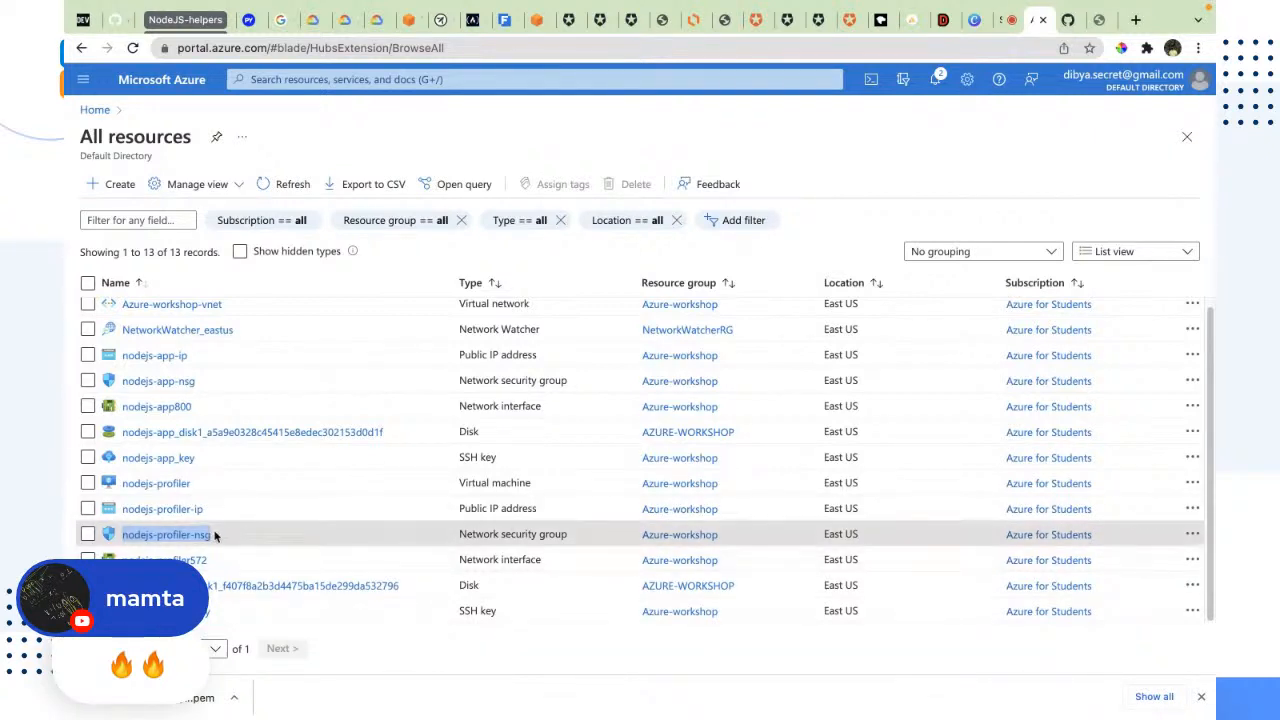
pyautogui.moveTo(205, 539)
pyautogui.click(196, 534)
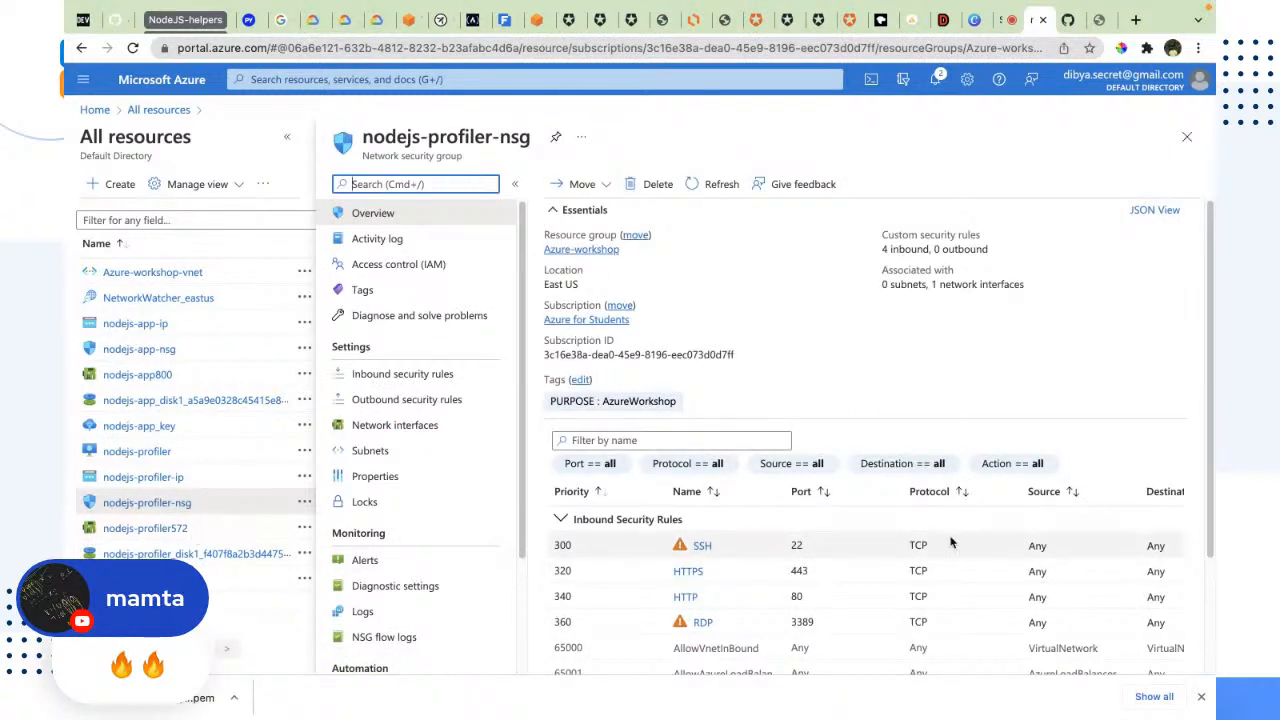
# Step: Examine the ports allowed by the SSH, HTTPS, HTTP and RDP inbound rules in the nodejs-profiler-nsg overview
pyautogui.scroll(-3, 1014, 323)
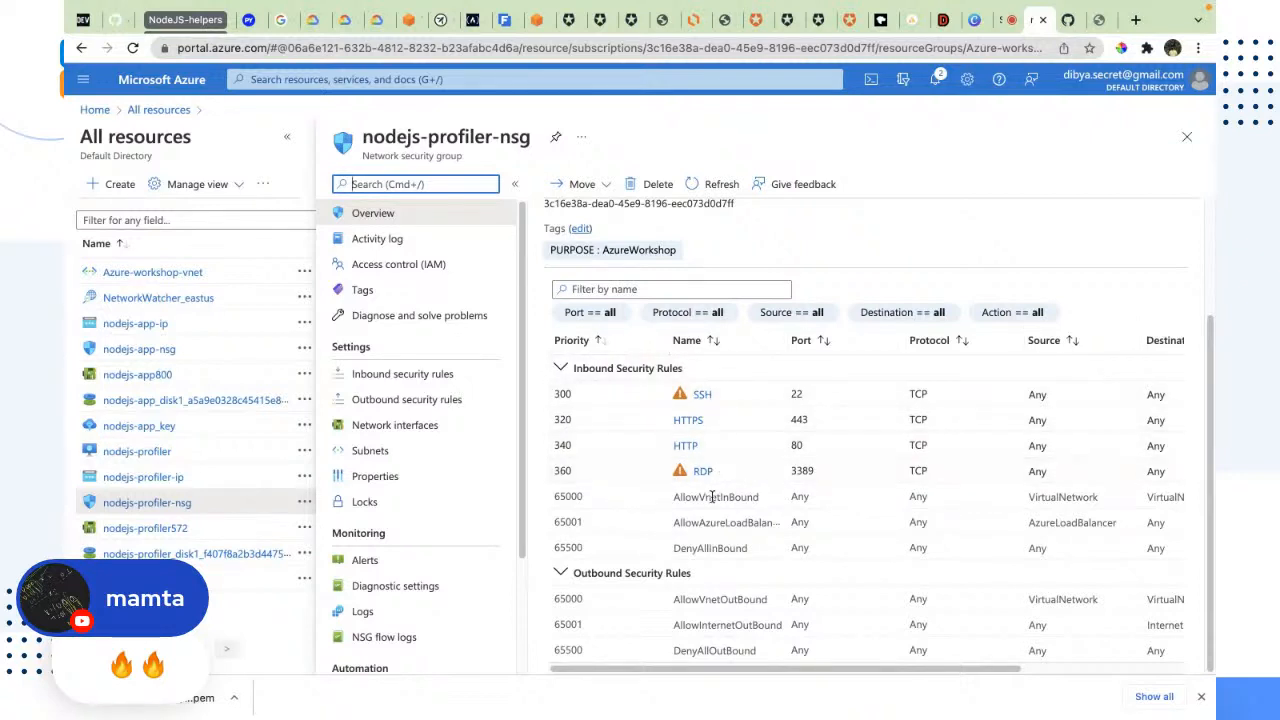
pyautogui.click(791, 401)
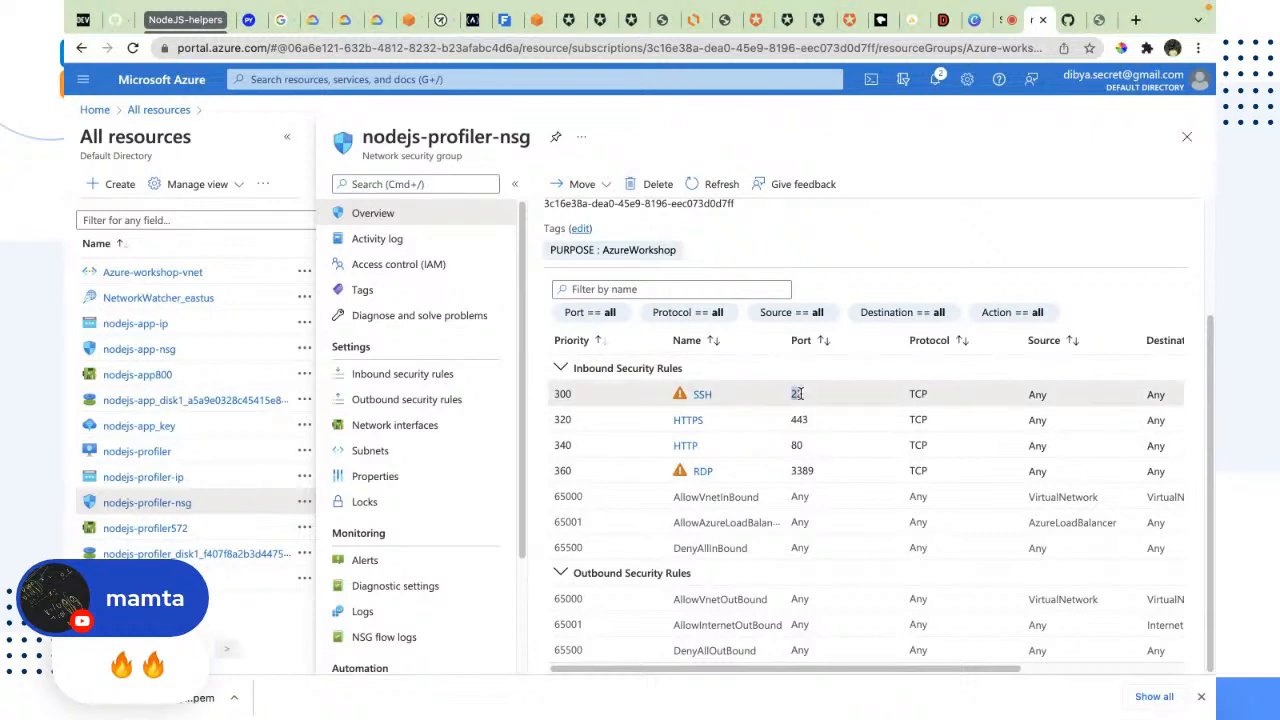
pyautogui.doubleClick(799, 419)
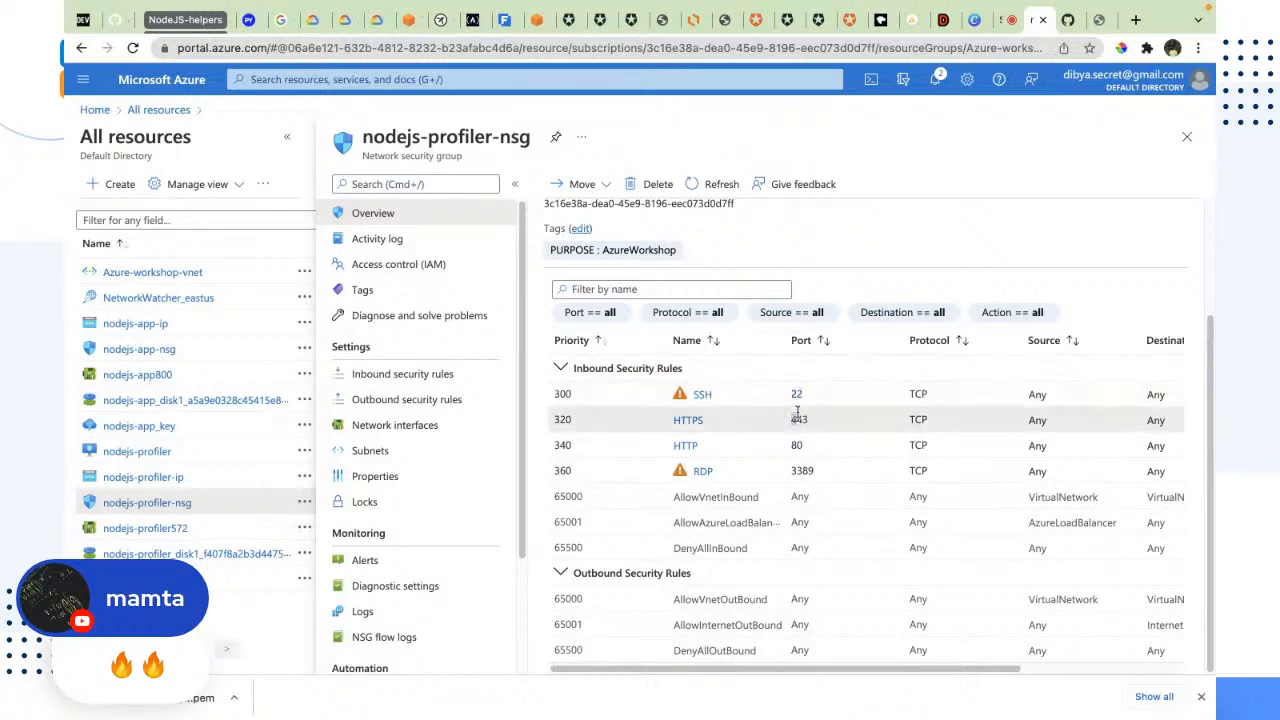
pyautogui.click(814, 472)
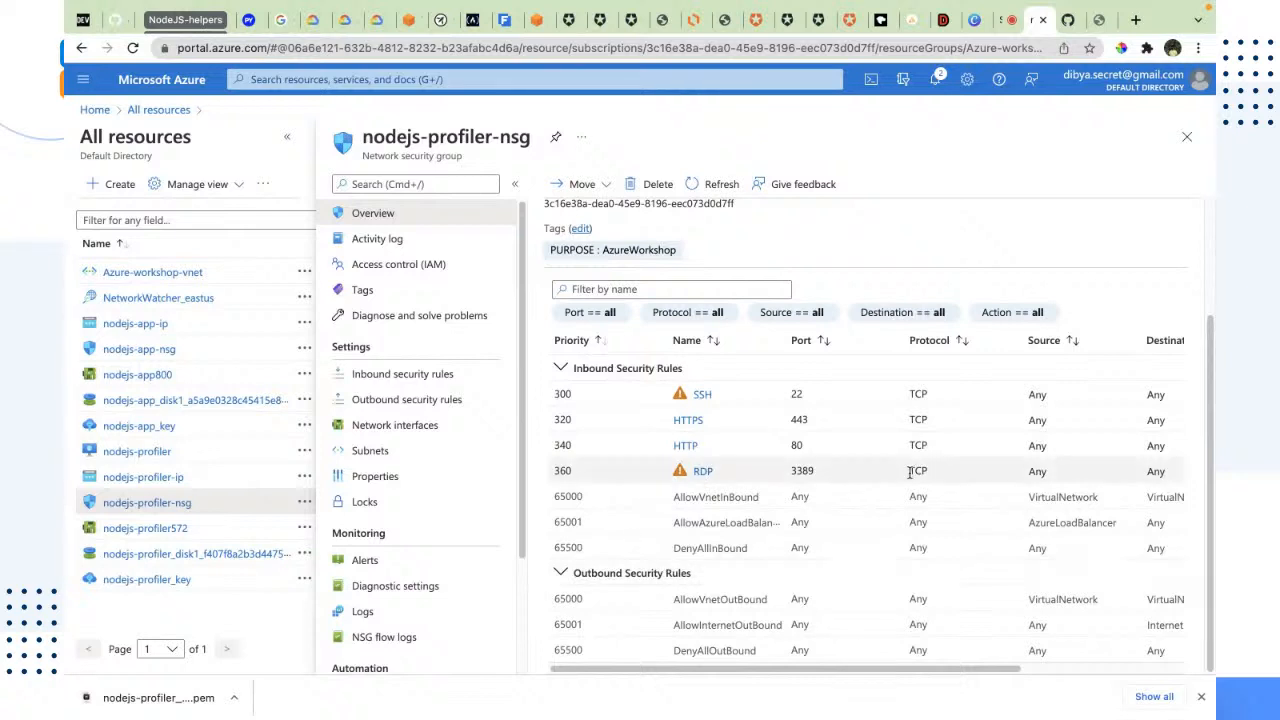
pyautogui.moveTo(827, 480); pyautogui.dragTo(777, 399)
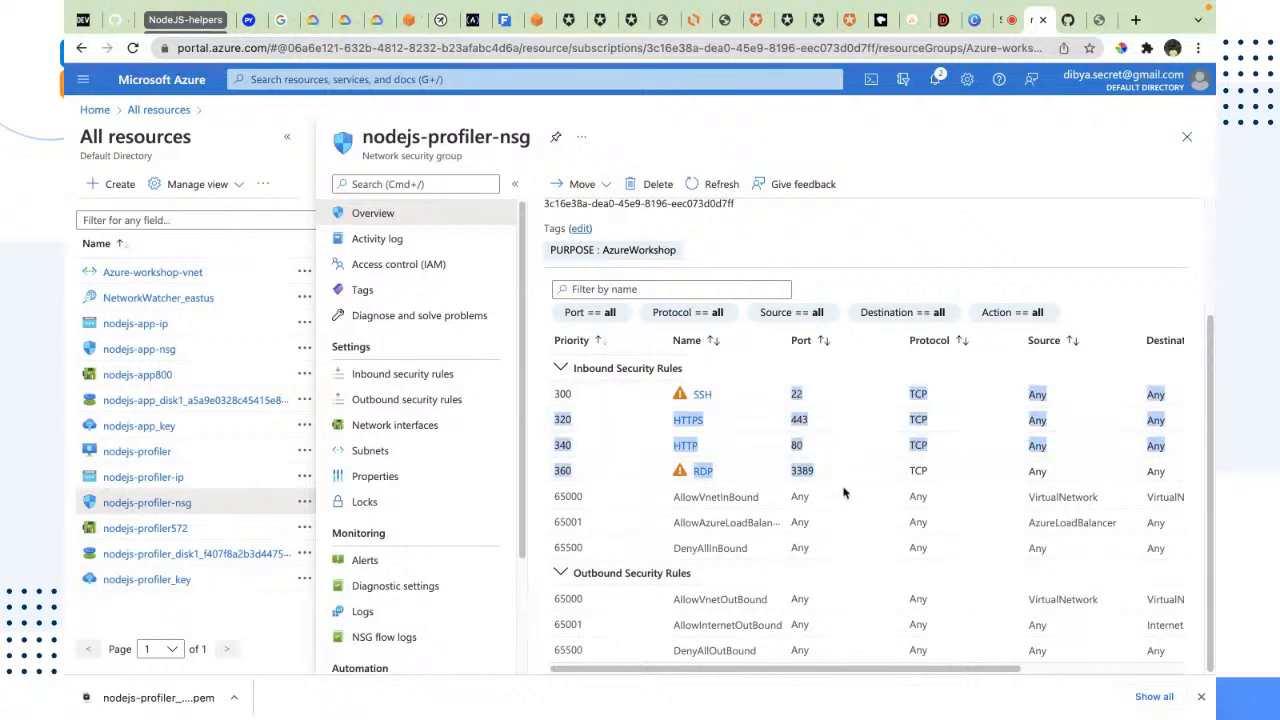
pyautogui.click(841, 469)
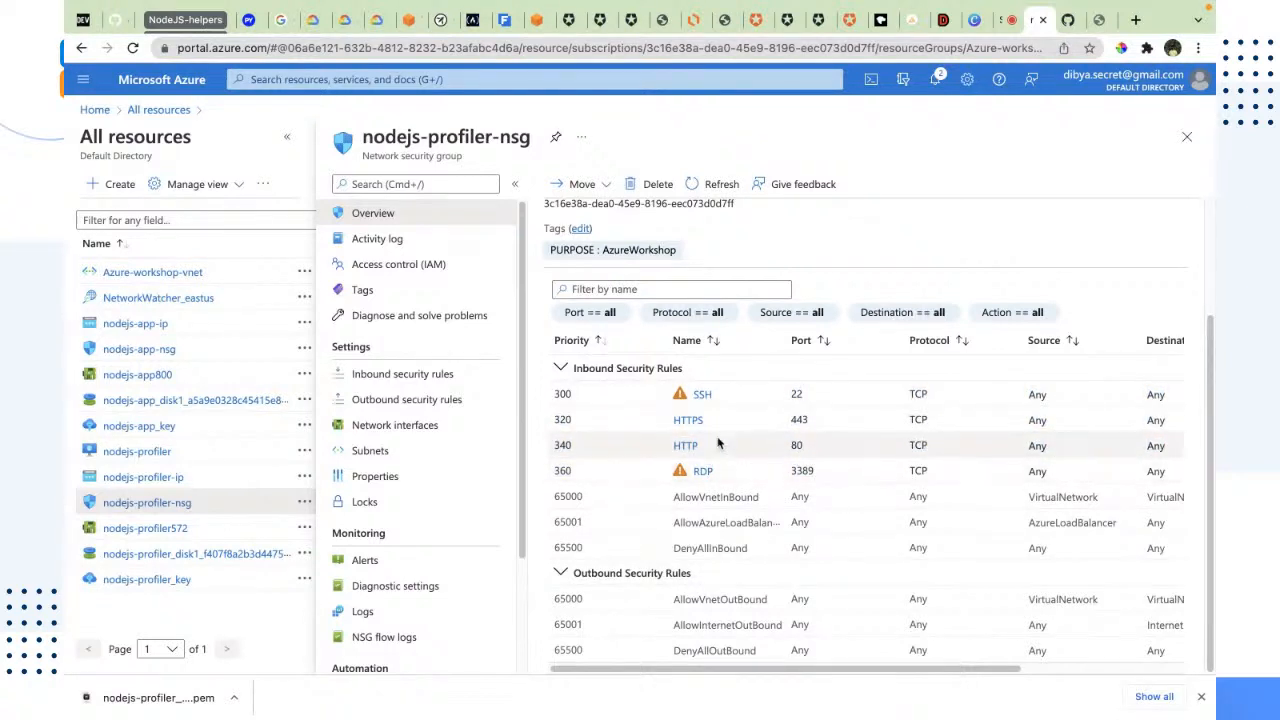
# Step: Open the inbound security rules of nodejs-profiler-nsg and start a new rule with the source kept as Any
pyautogui.click(385, 382)
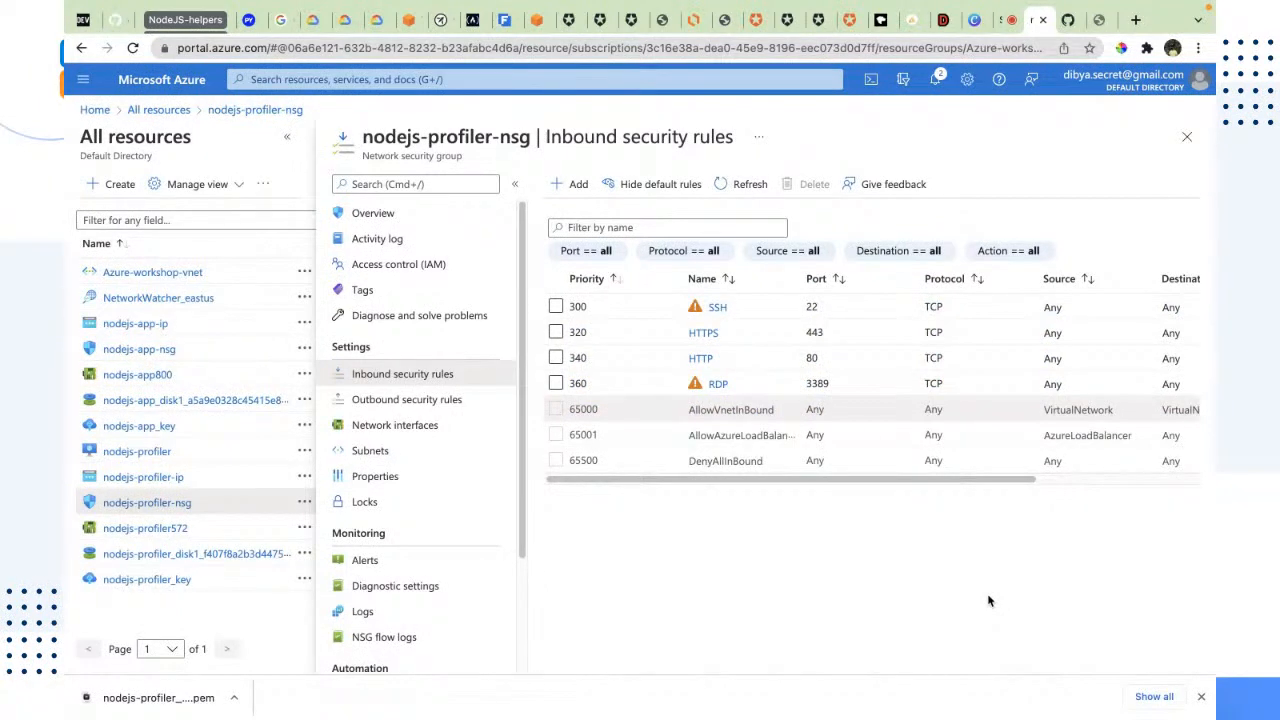
pyautogui.click(556, 187)
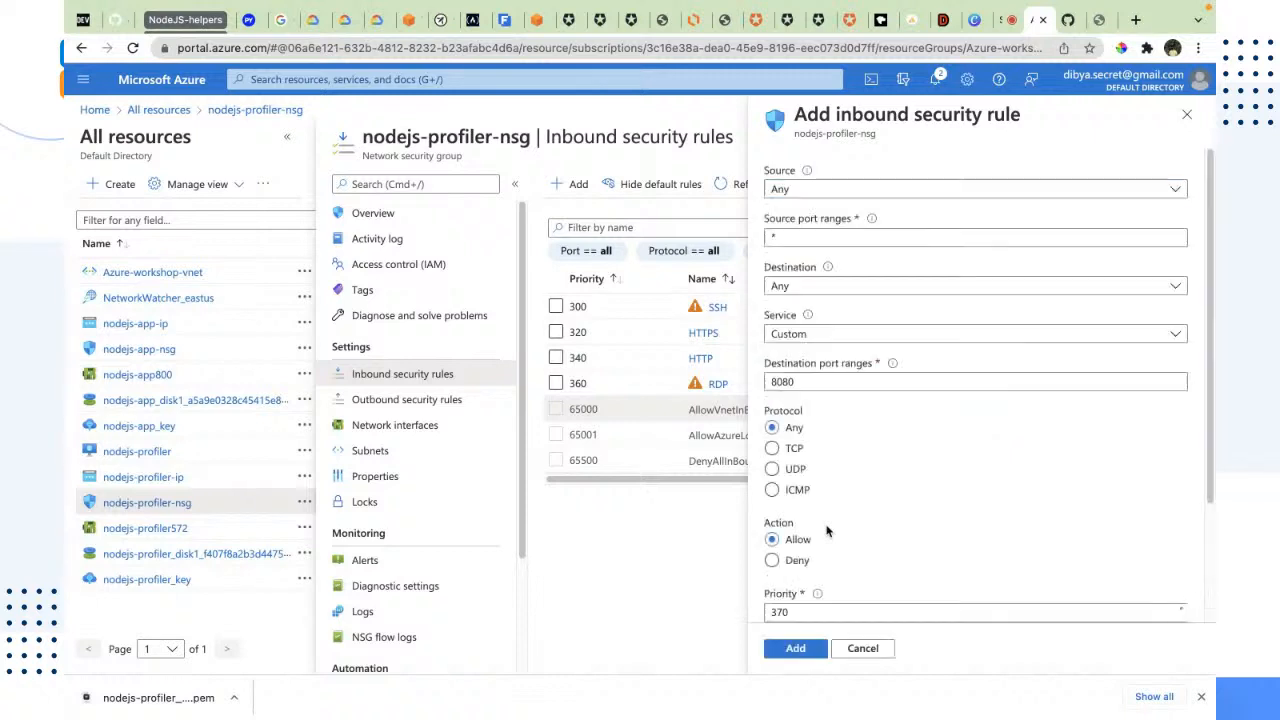
pyautogui.click(831, 192)
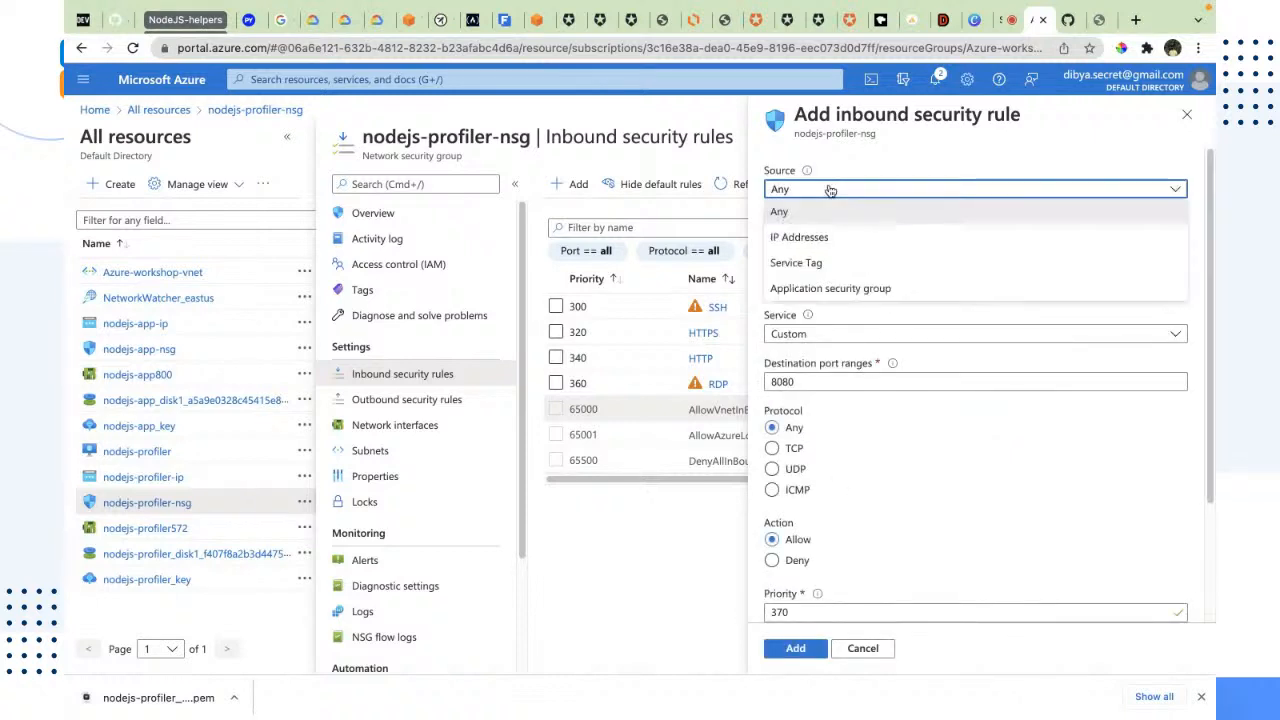
pyautogui.click(829, 197)
pyautogui.click(813, 238)
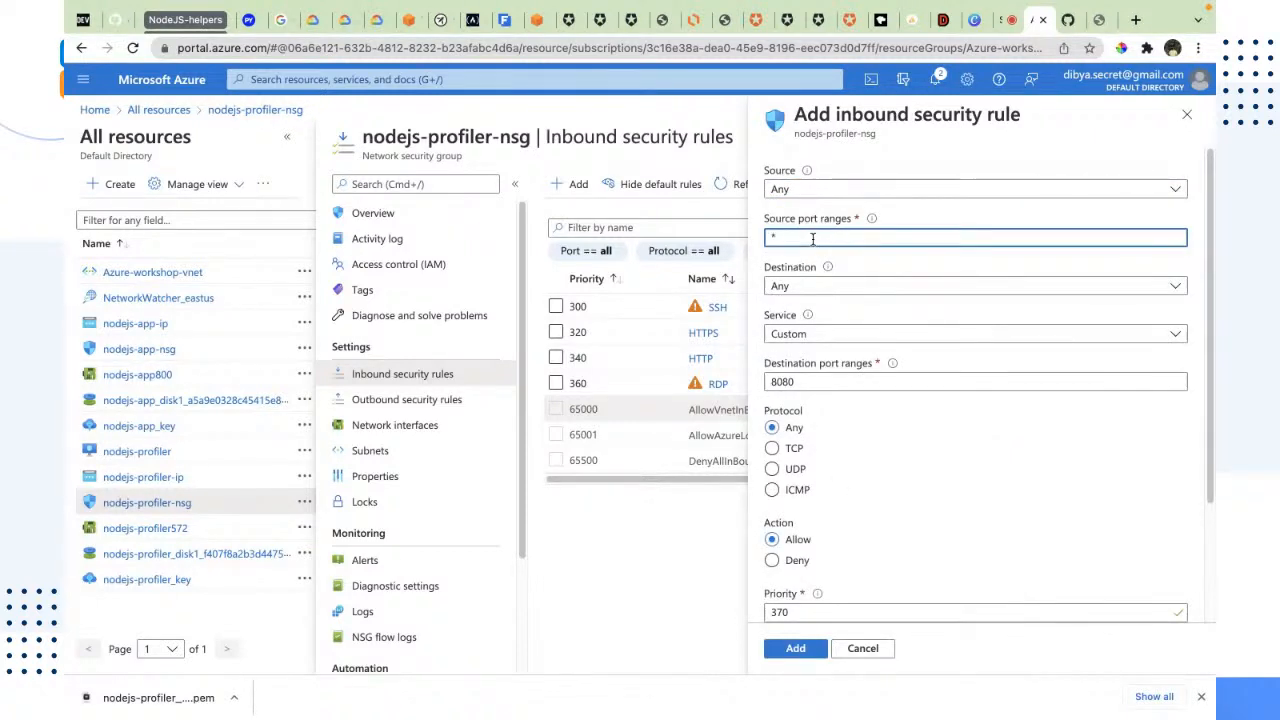
pyautogui.press('BackSpace')
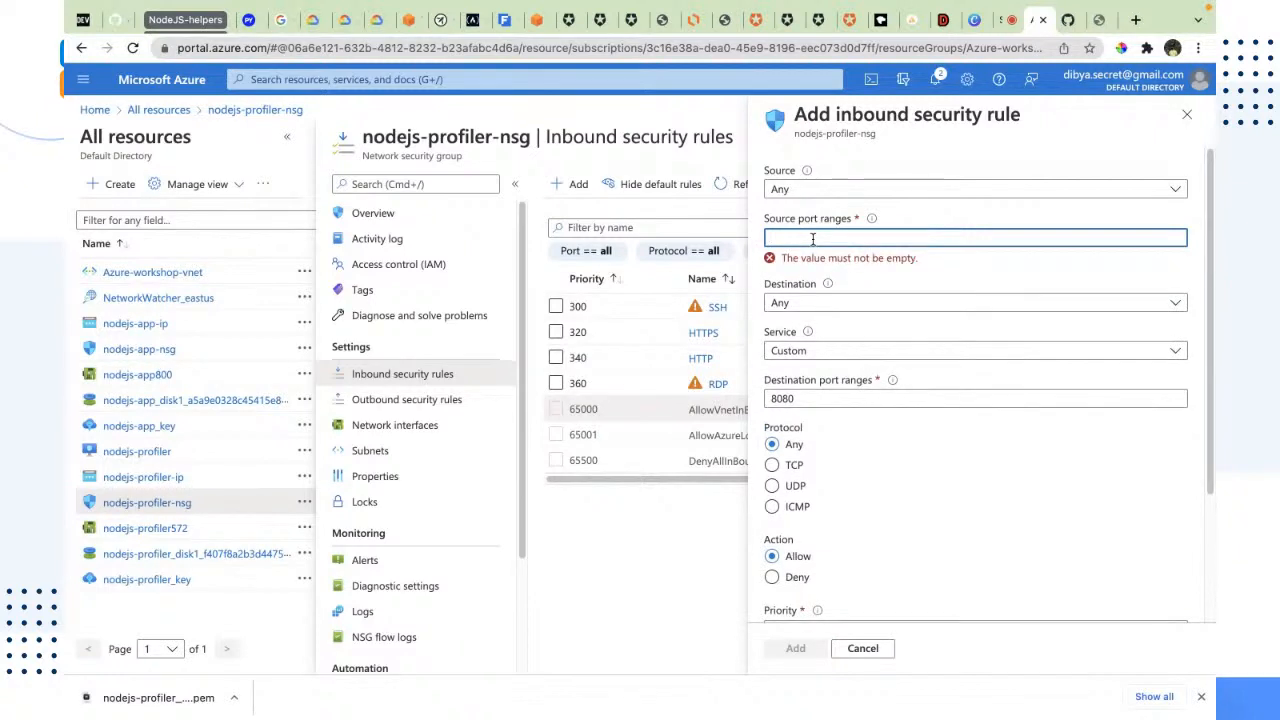
pyautogui.write('8080')
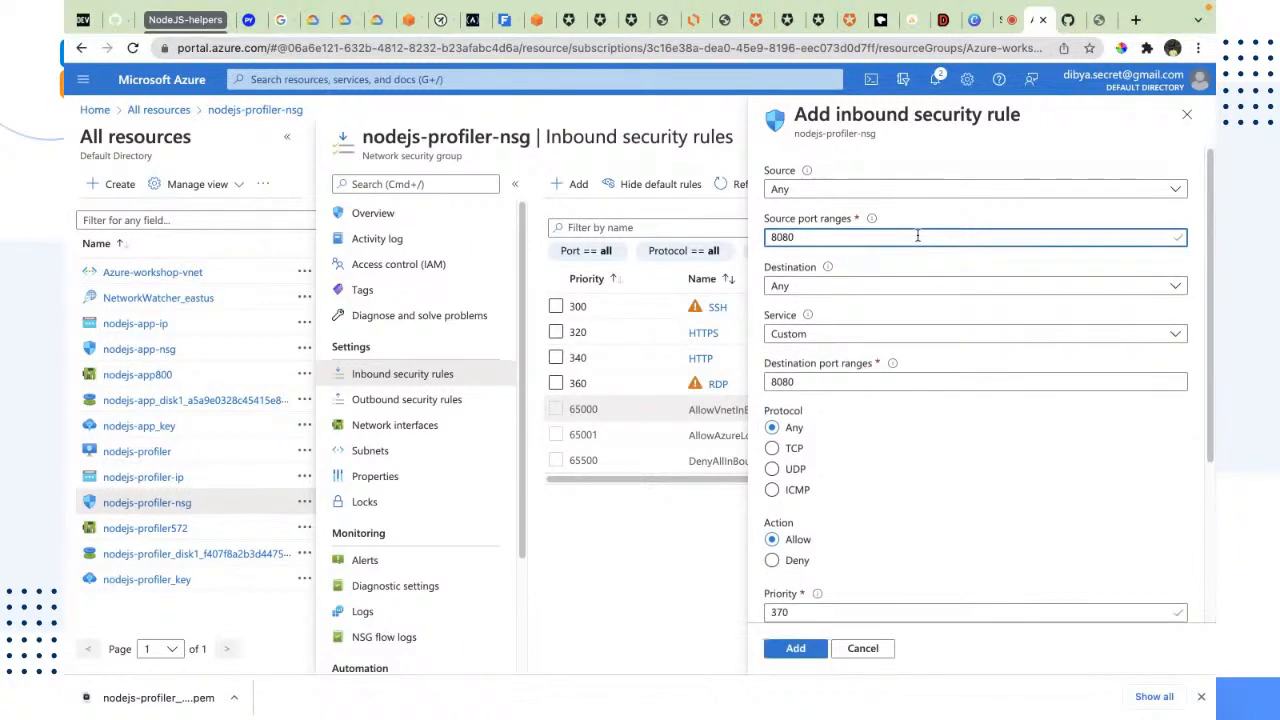
pyautogui.doubleClick(770, 240)
pyautogui.press('BackSpace')
pyautogui.write('*')
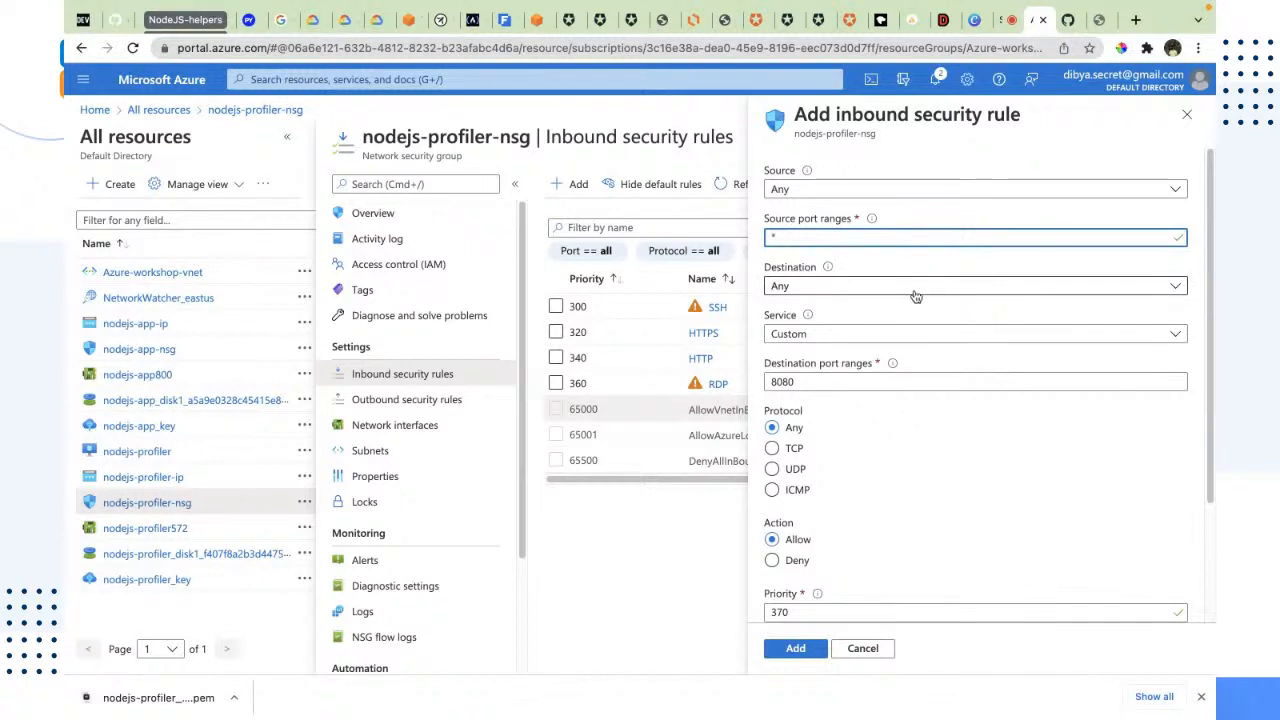
# Step: Keep the Custom service for the new inbound rule and use 8080 as its destination port range
pyautogui.click(810, 340)
pyautogui.click(810, 342)
pyautogui.moveTo(805, 380); pyautogui.dragTo(767, 387)
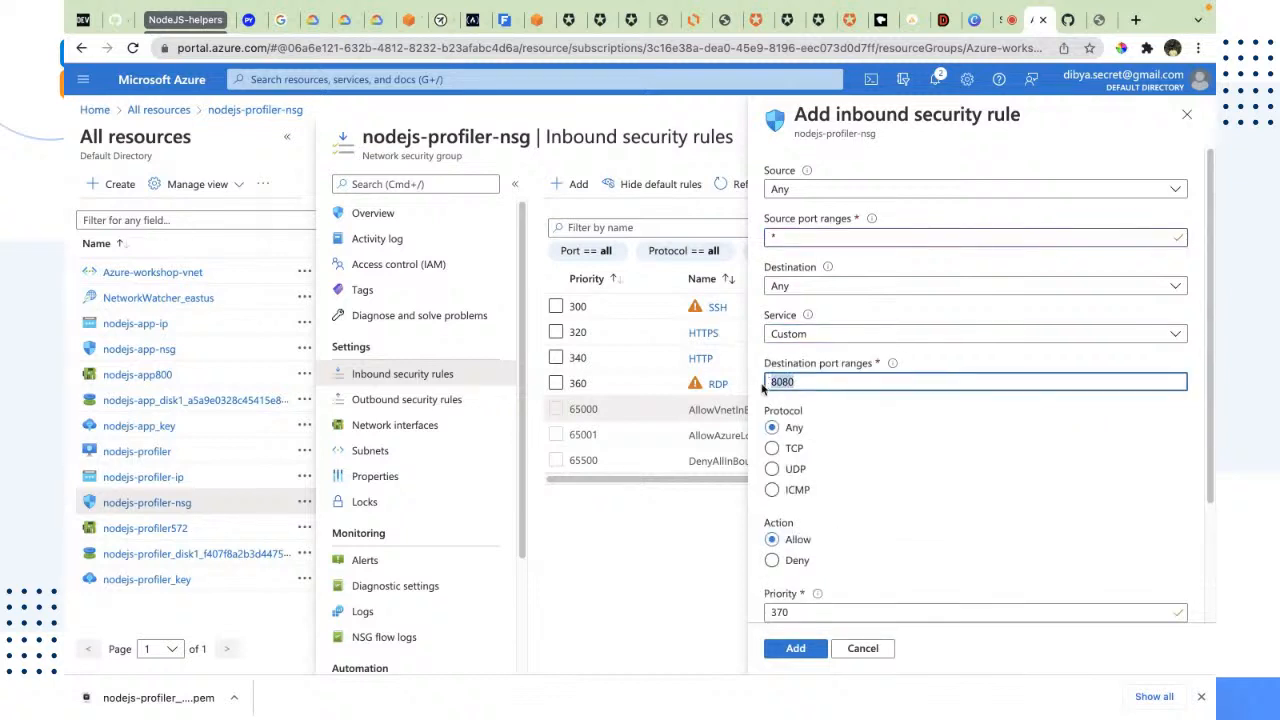
pyautogui.click(695, 558)
pyautogui.moveTo(793, 384); pyautogui.dragTo(770, 385)
pyautogui.doubleClick(781, 382)
pyautogui.click(781, 383)
pyautogui.scroll(-3, 877, 434)
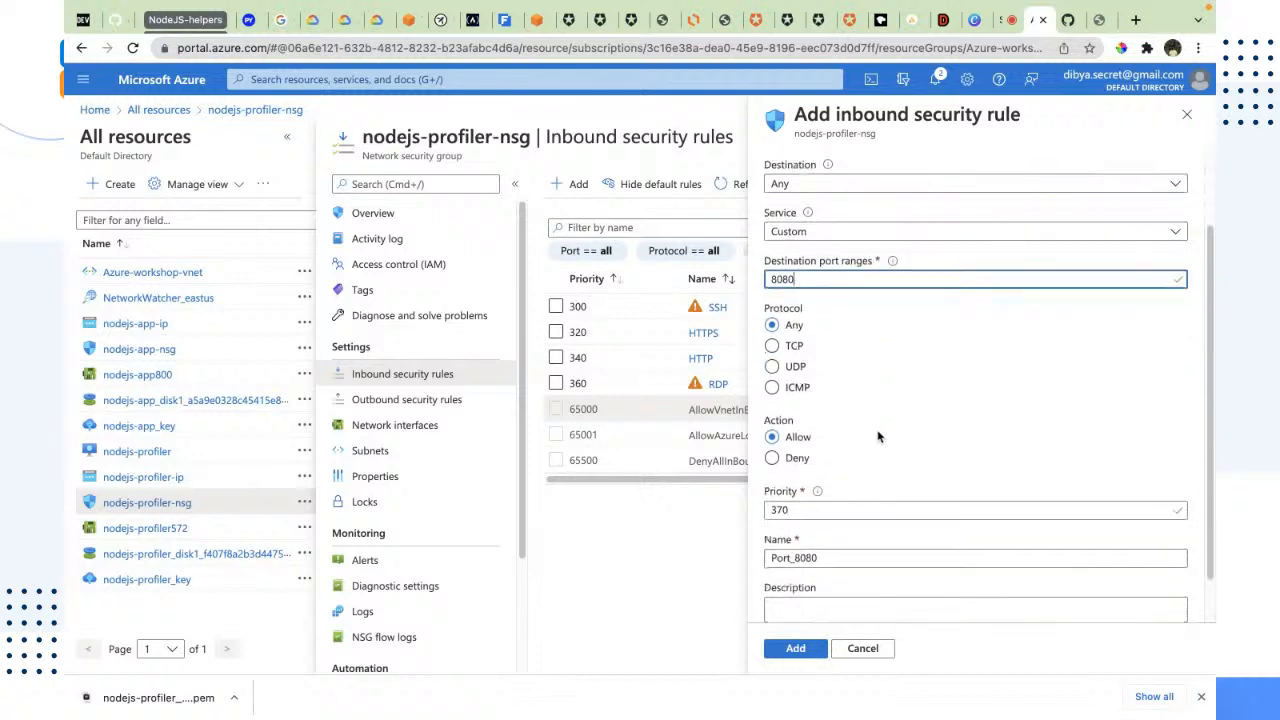
# Step: Name the inbound rule nodejs-app and add it to the network security group
pyautogui.moveTo(835, 503); pyautogui.dragTo(728, 516)
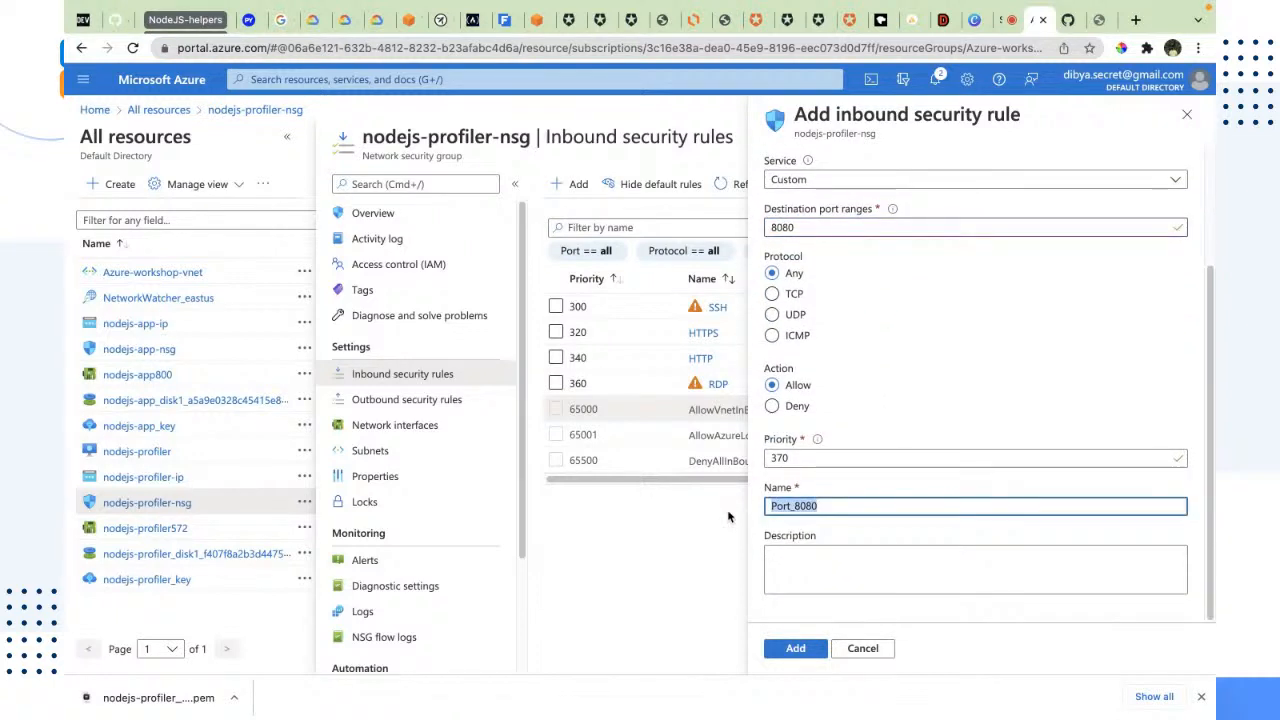
pyautogui.write('nodejs-')
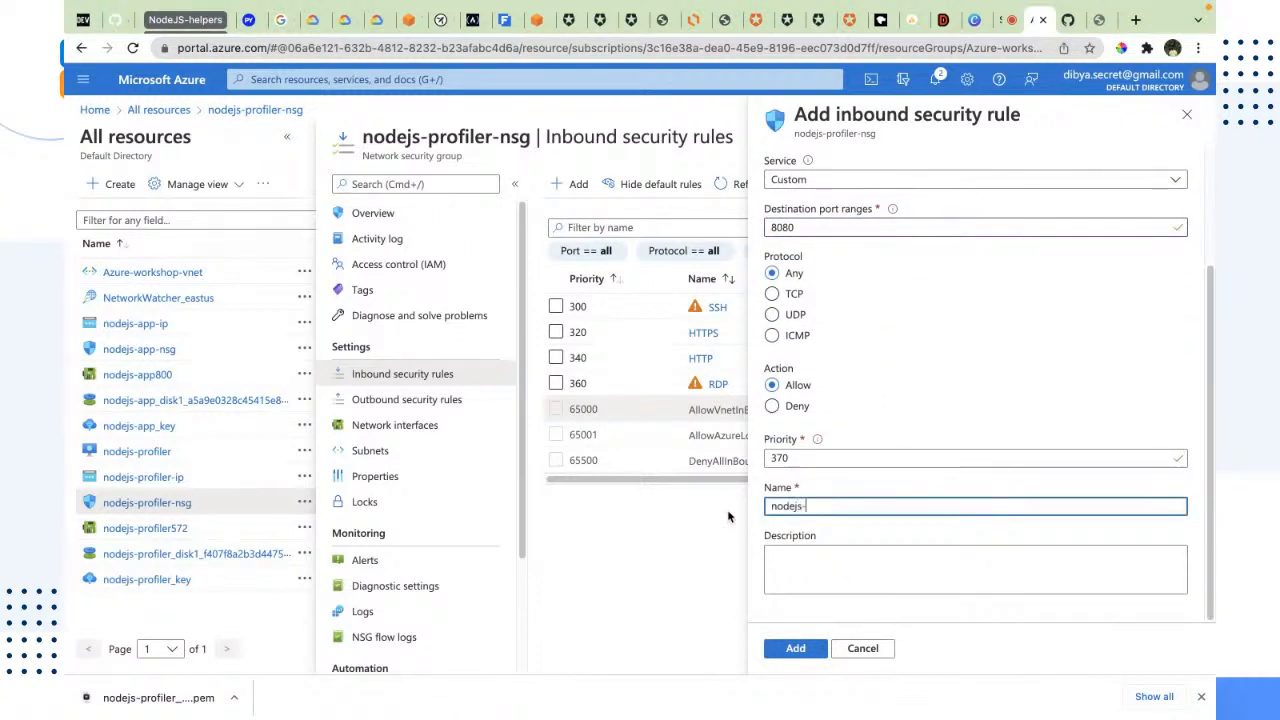
pyautogui.write('por')
pyautogui.press('BackSpace')
pyautogui.press('BackSpace')
pyautogui.press('BackSpace')
pyautogui.write('app')
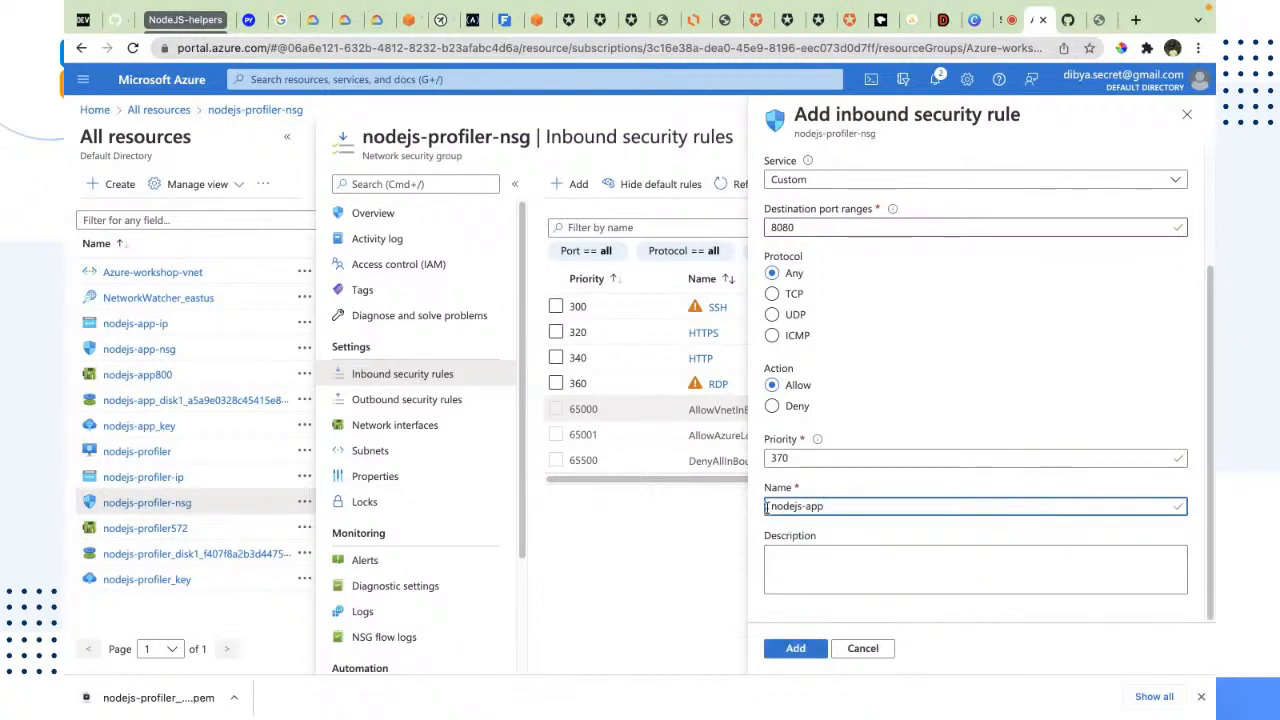
pyautogui.click(805, 645)
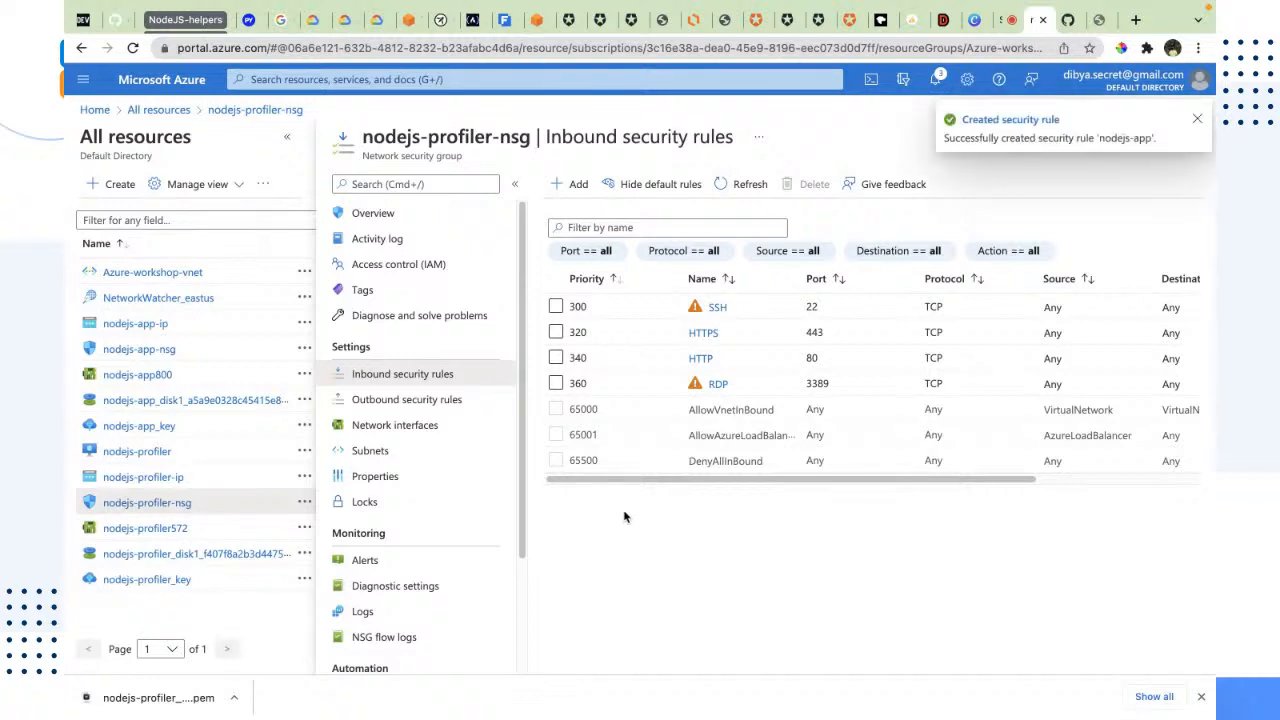
# Step: Add an outbound security rule to nodejs-profiler-nsg that allows destination port 8080, keeping the other default settings
pyautogui.click(419, 401)
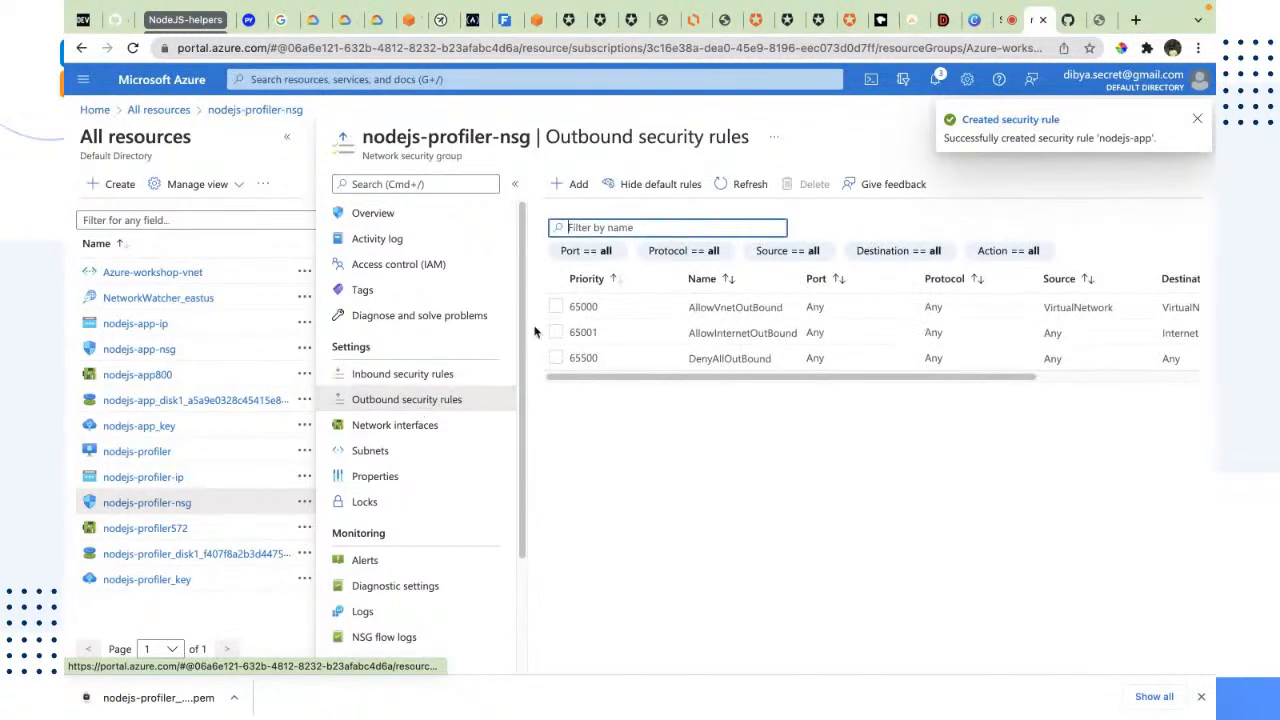
pyautogui.click(575, 184)
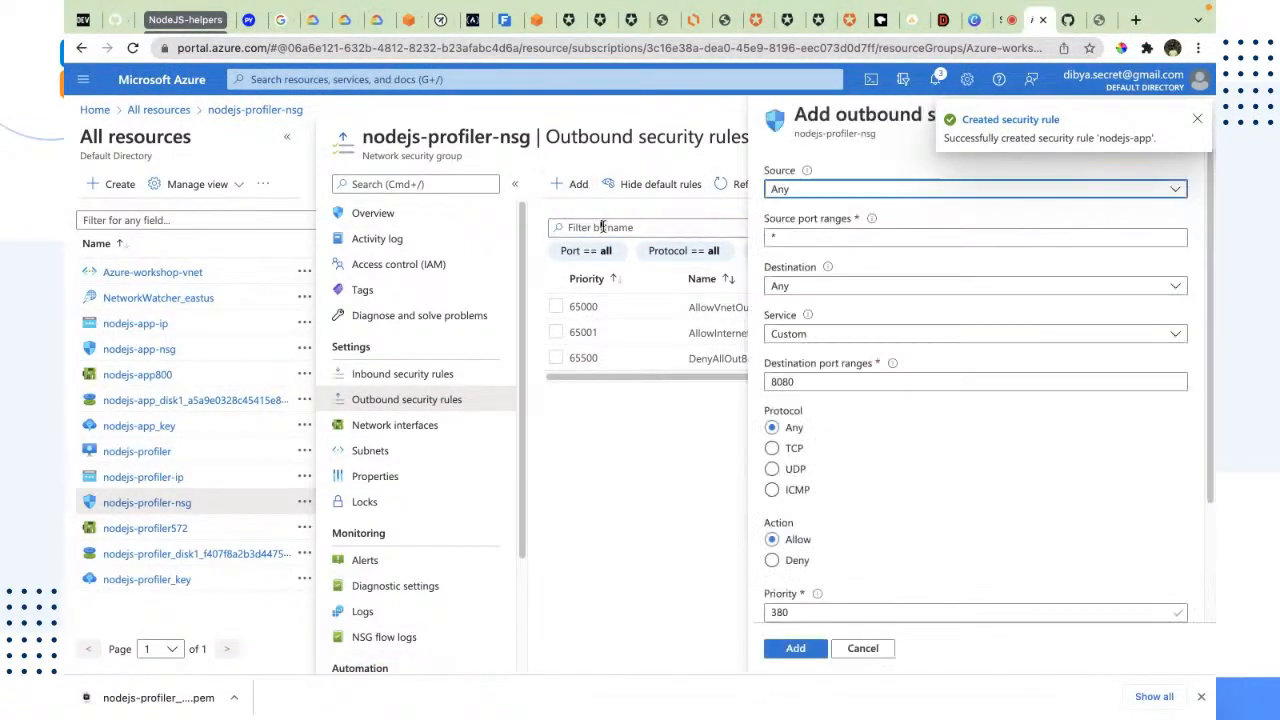
pyautogui.click(838, 378)
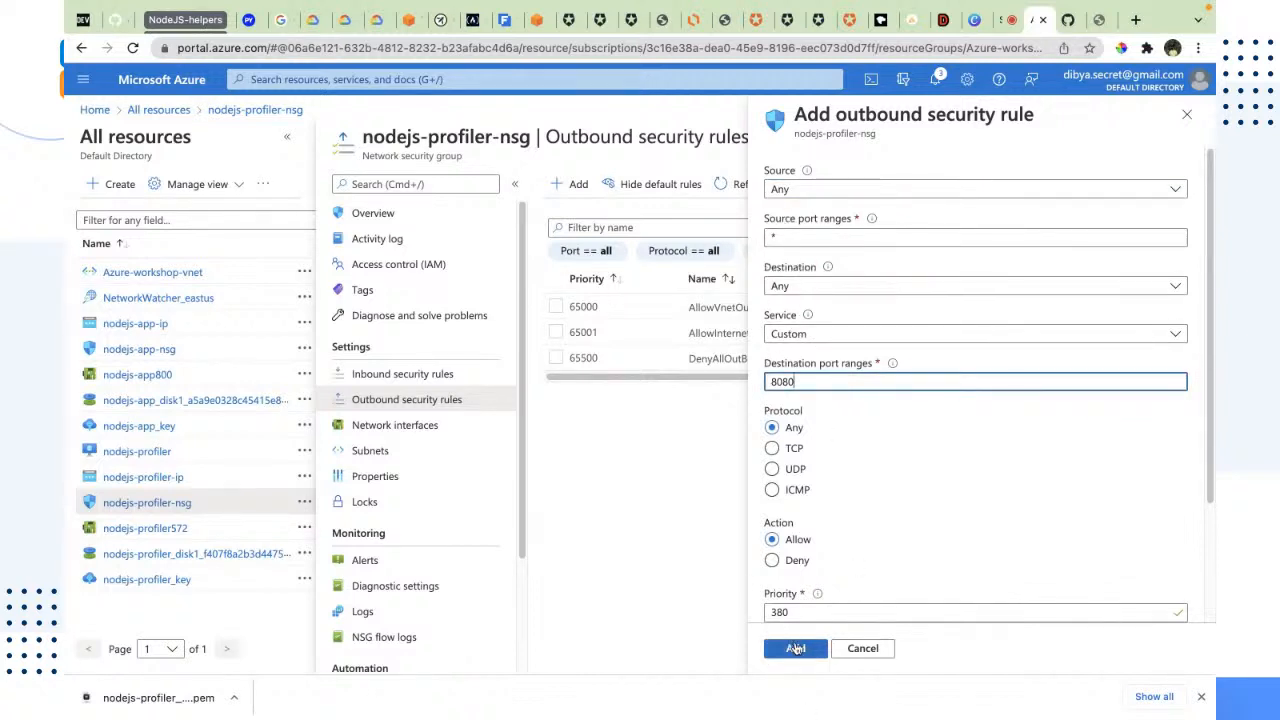
pyautogui.click(795, 648)
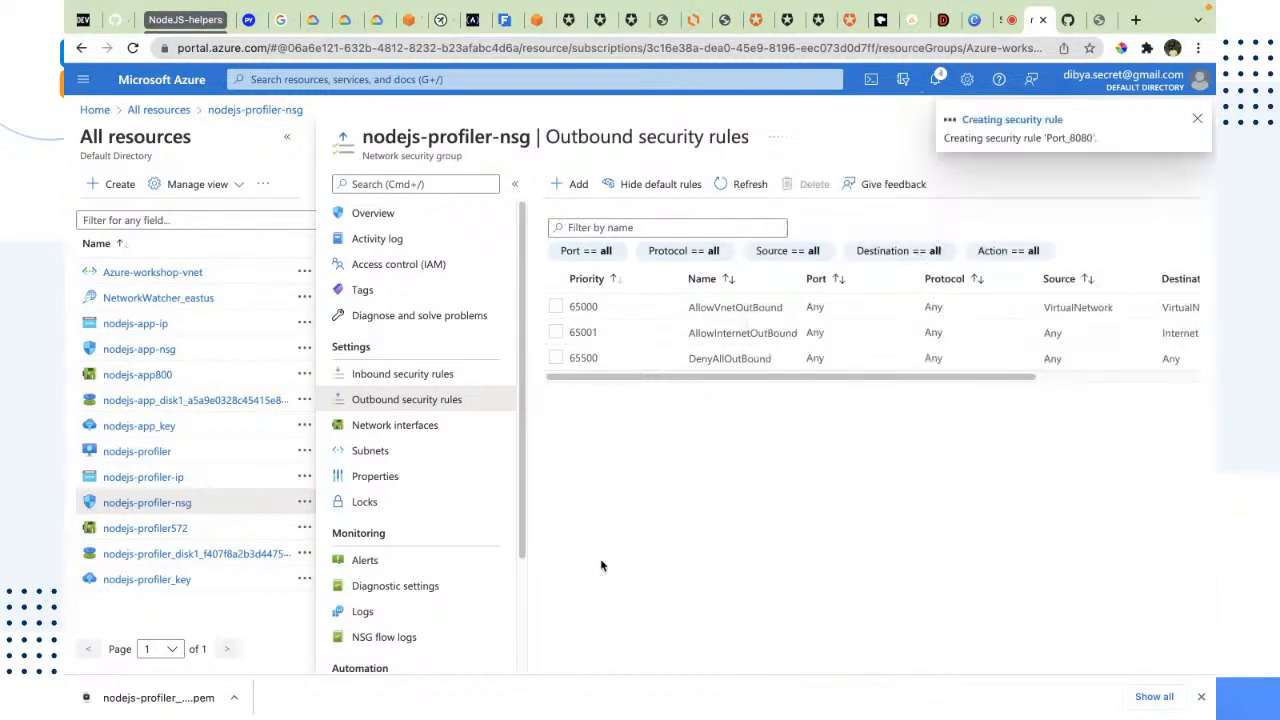
# Step: Check the nodejs-app rule's port in the inbound security rules and reload the 20.124.176.98:8080/register page
pyautogui.click(430, 376)
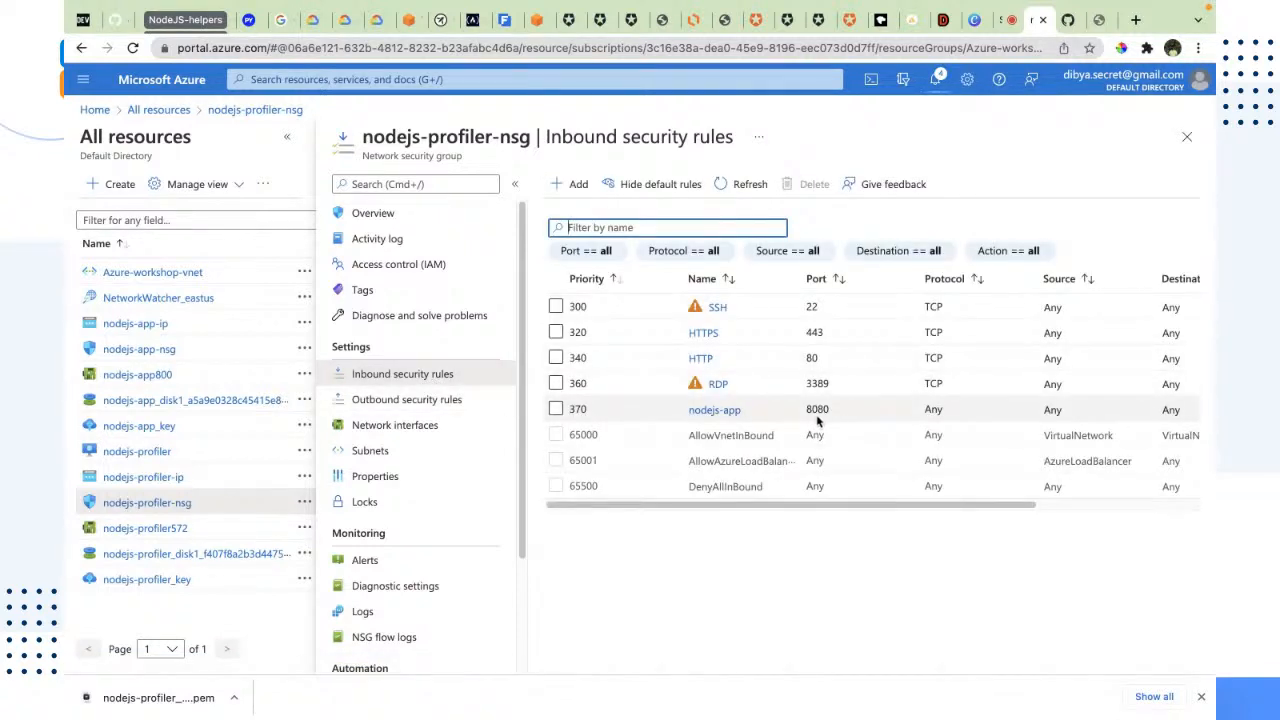
pyautogui.moveTo(826, 420); pyautogui.dragTo(803, 410)
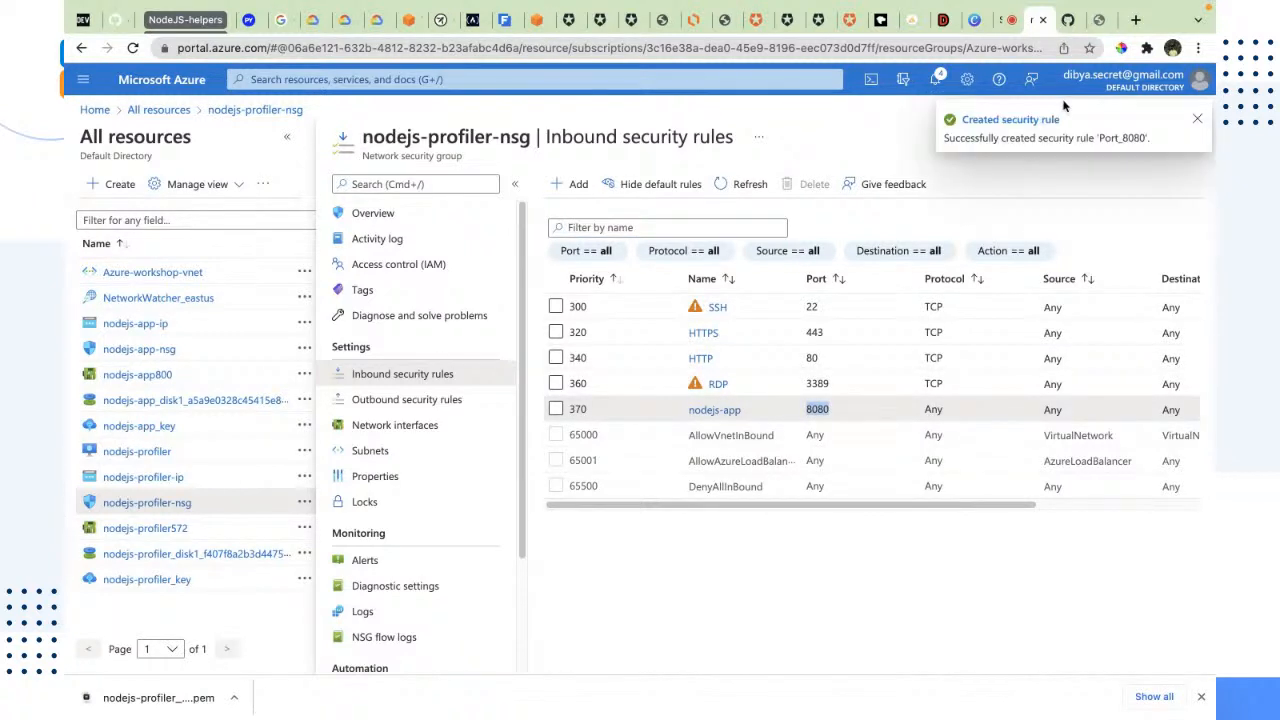
pyautogui.click(1098, 20)
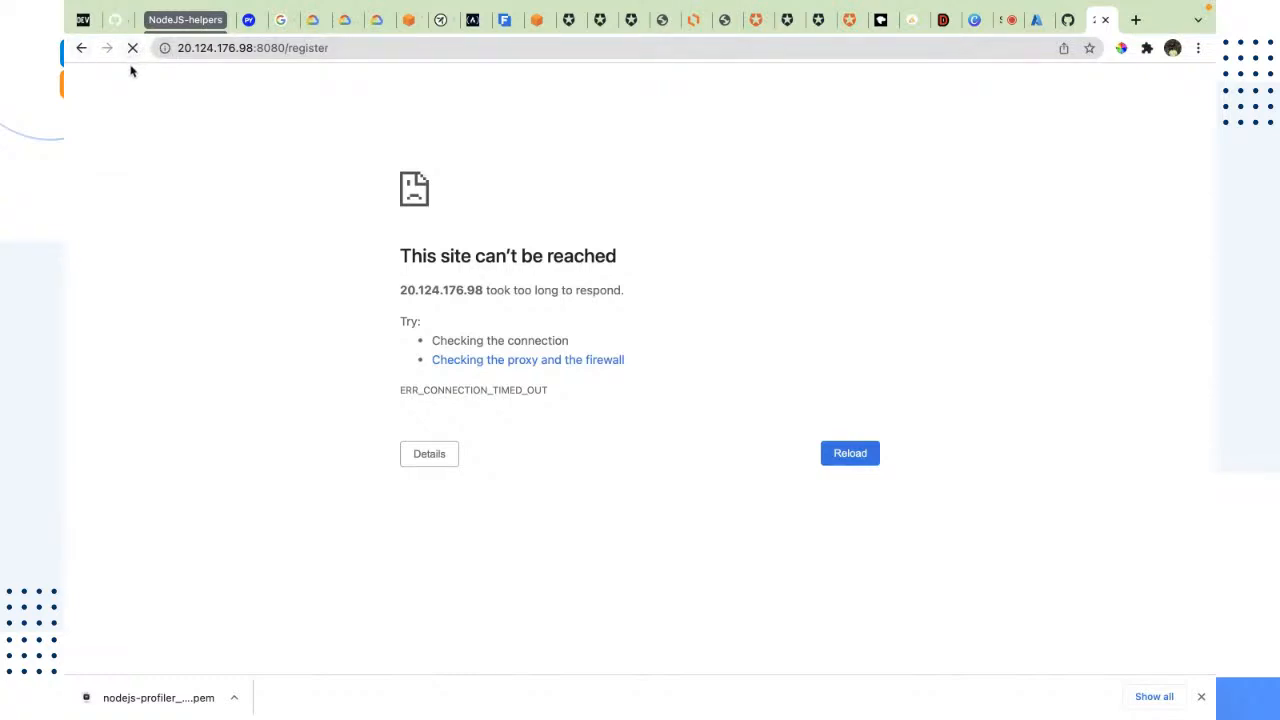
pyautogui.click(131, 50)
pyautogui.click(1066, 22)
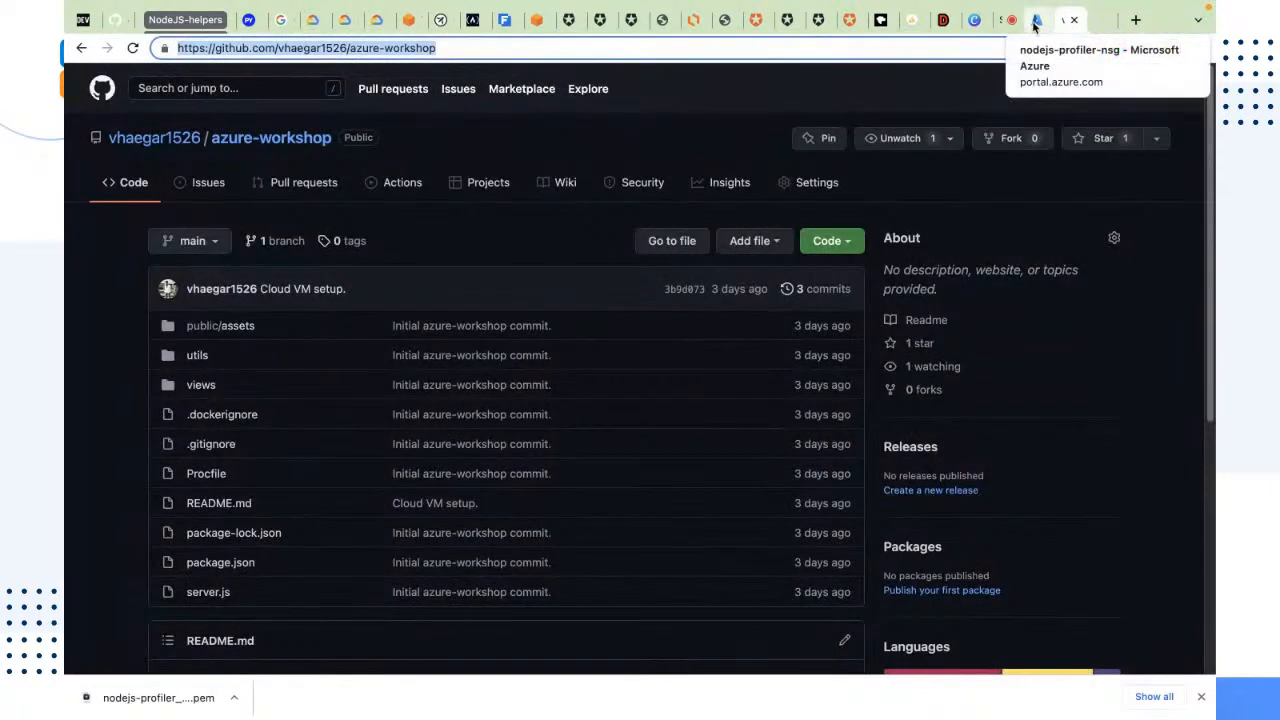
# Step: Return to the 20.124.176.98:8080/register page and reload it
pyautogui.click(1038, 24)
pyautogui.click(1100, 24)
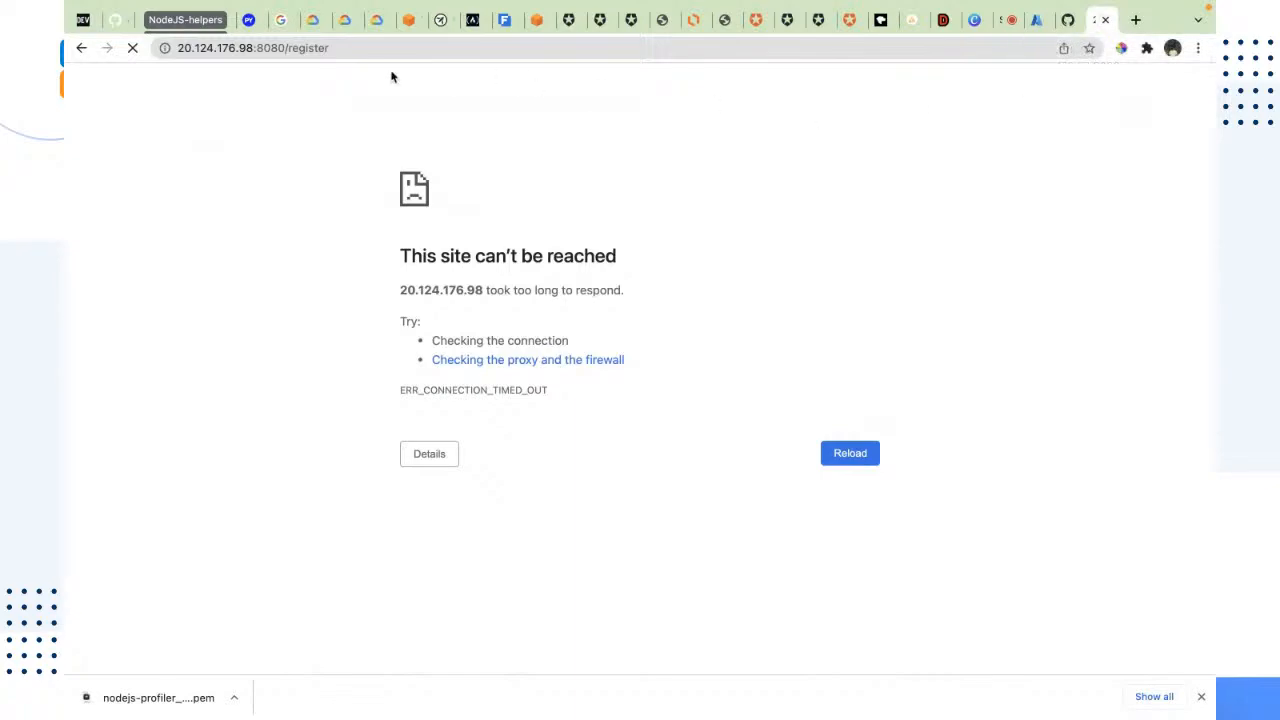
pyautogui.click(150, 52)
pyautogui.press('Return')
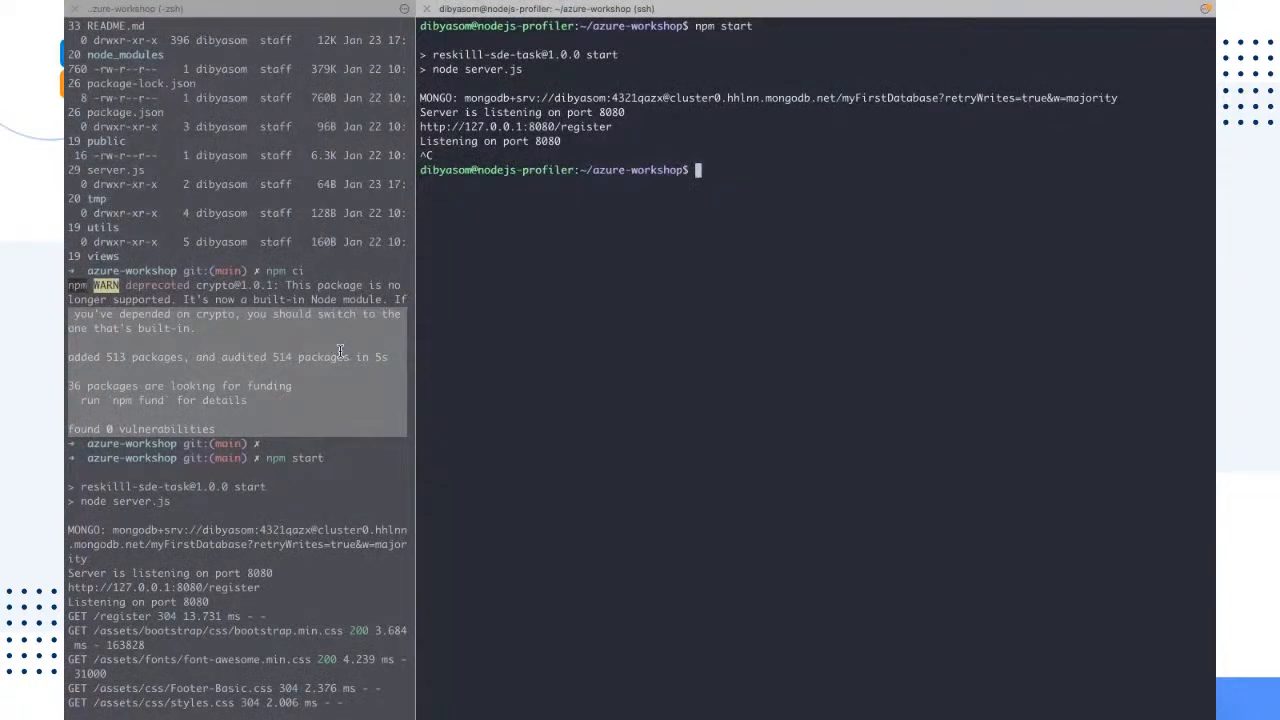
# Step: Restart the azure-workshop app on the nodejs-profiler VM with npm start and check the register URL and listening port in its startup output
pyautogui.write('npm start')
pyautogui.press('Return')
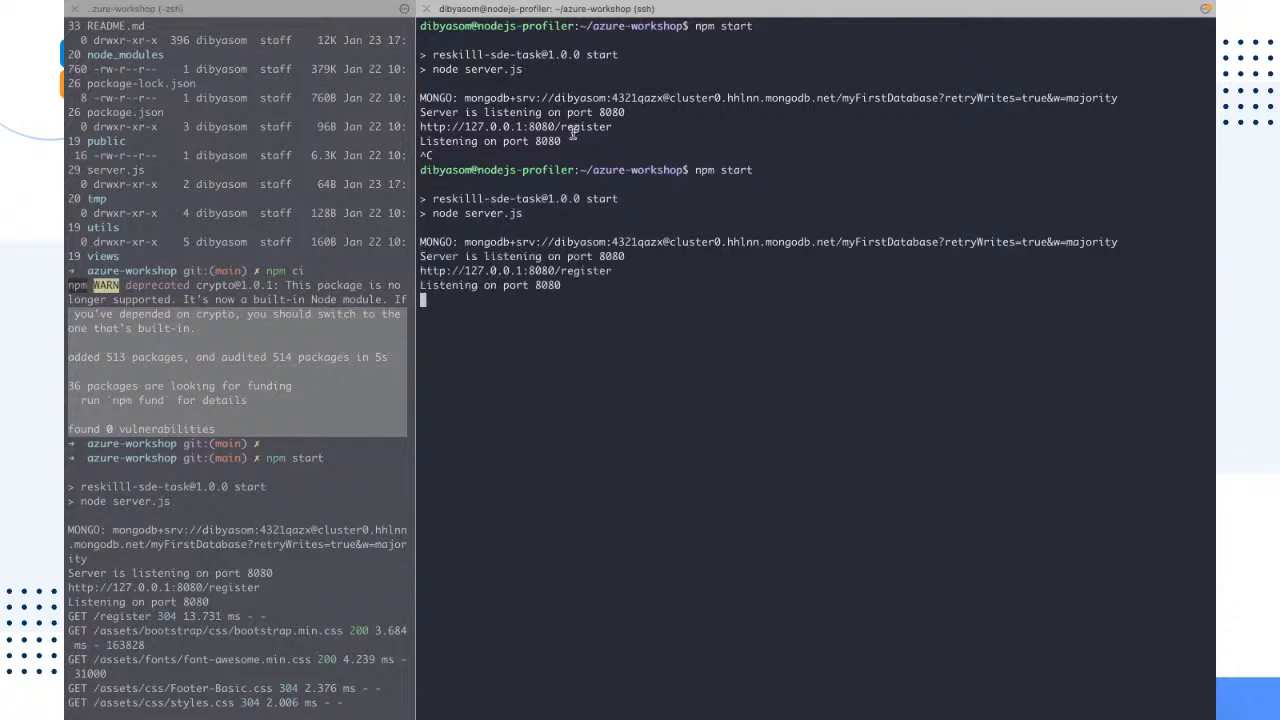
pyautogui.moveTo(562, 141); pyautogui.dragTo(400, 127)
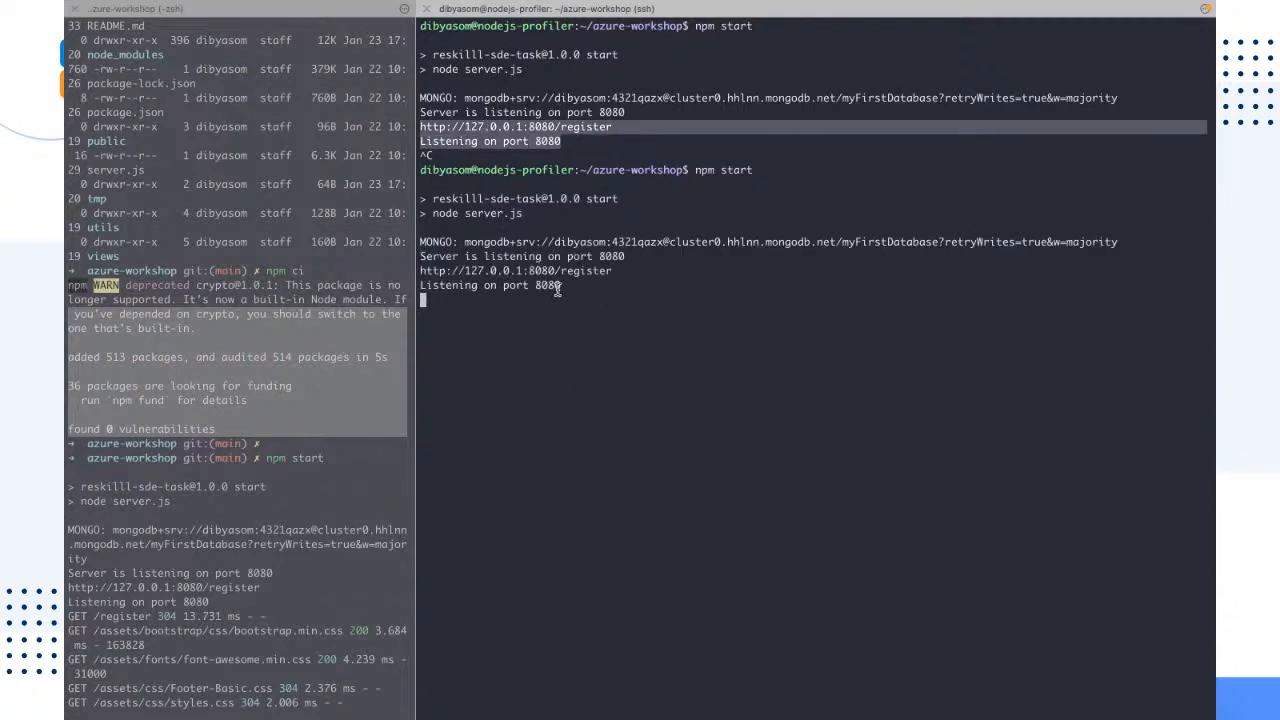
pyautogui.moveTo(561, 286); pyautogui.dragTo(350, 262)
pyautogui.click(458, 372)
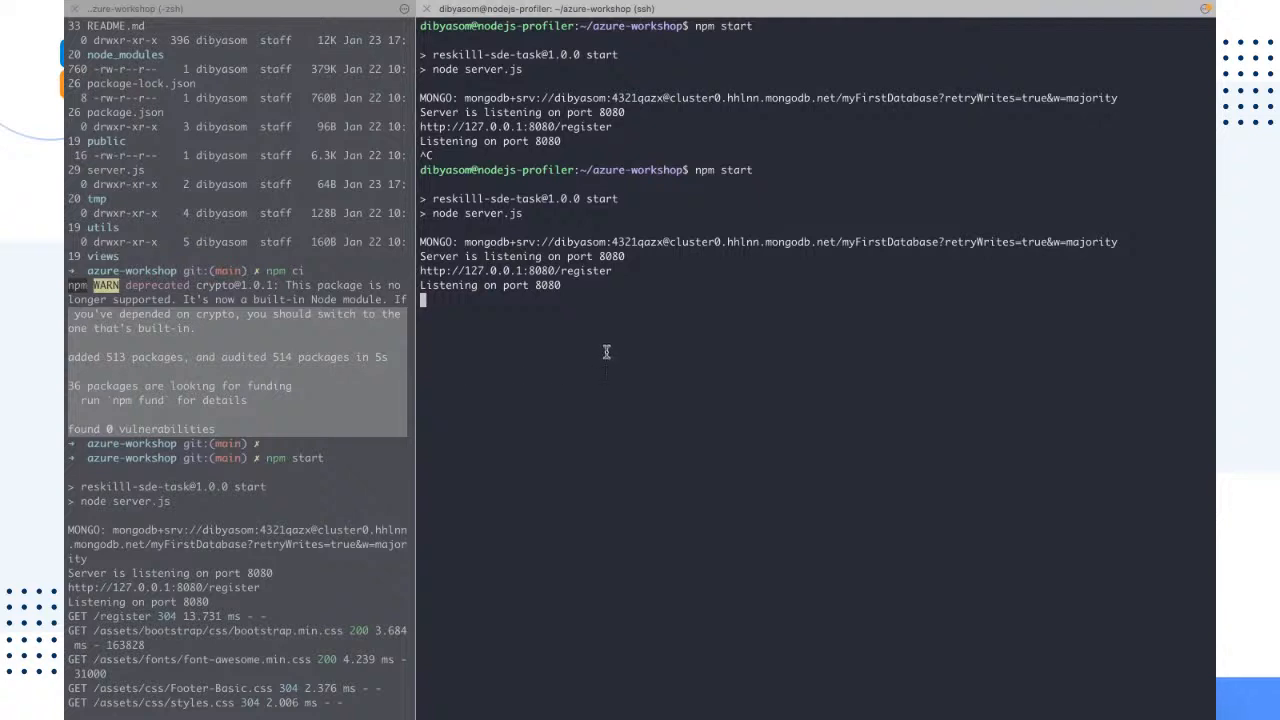
pyautogui.moveTo(612, 304); pyautogui.dragTo(432, 255)
pyautogui.click(422, 318)
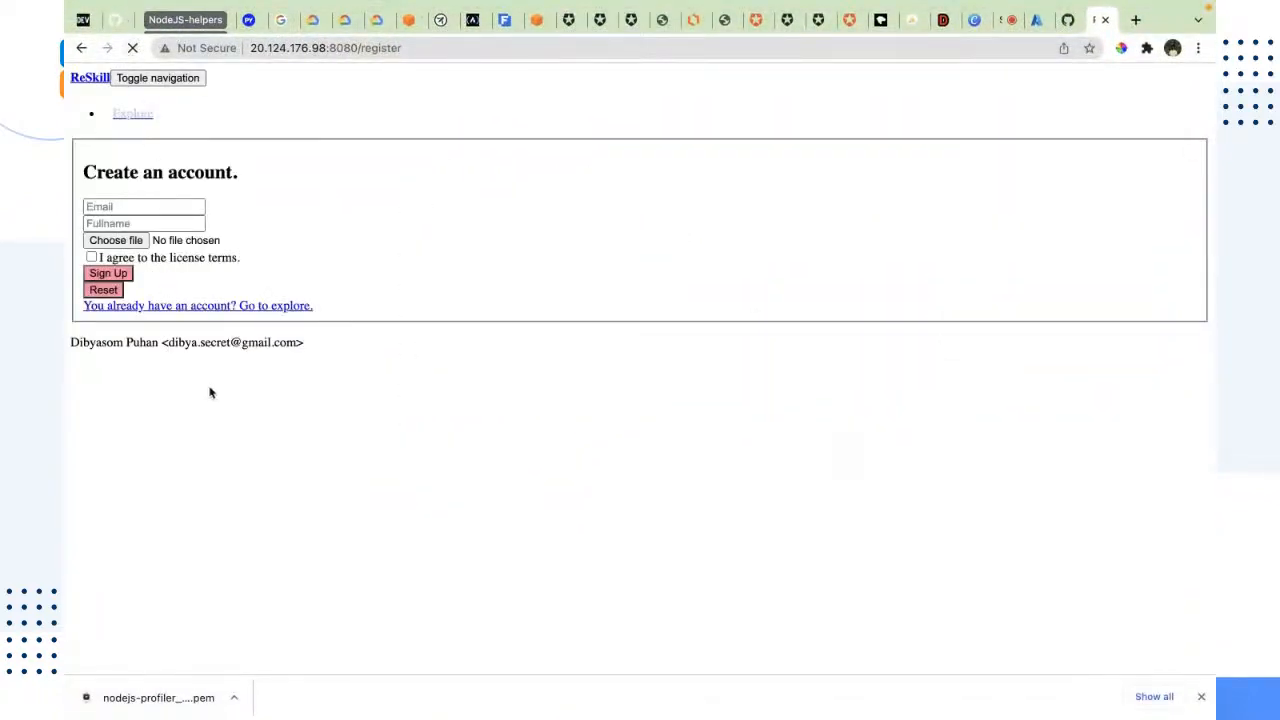
# Step: Examine the account creation form served at 20.124.176.98:8080/register and the public IP, port and path in its address
pyautogui.moveTo(210, 392); pyautogui.dragTo(64, 120)
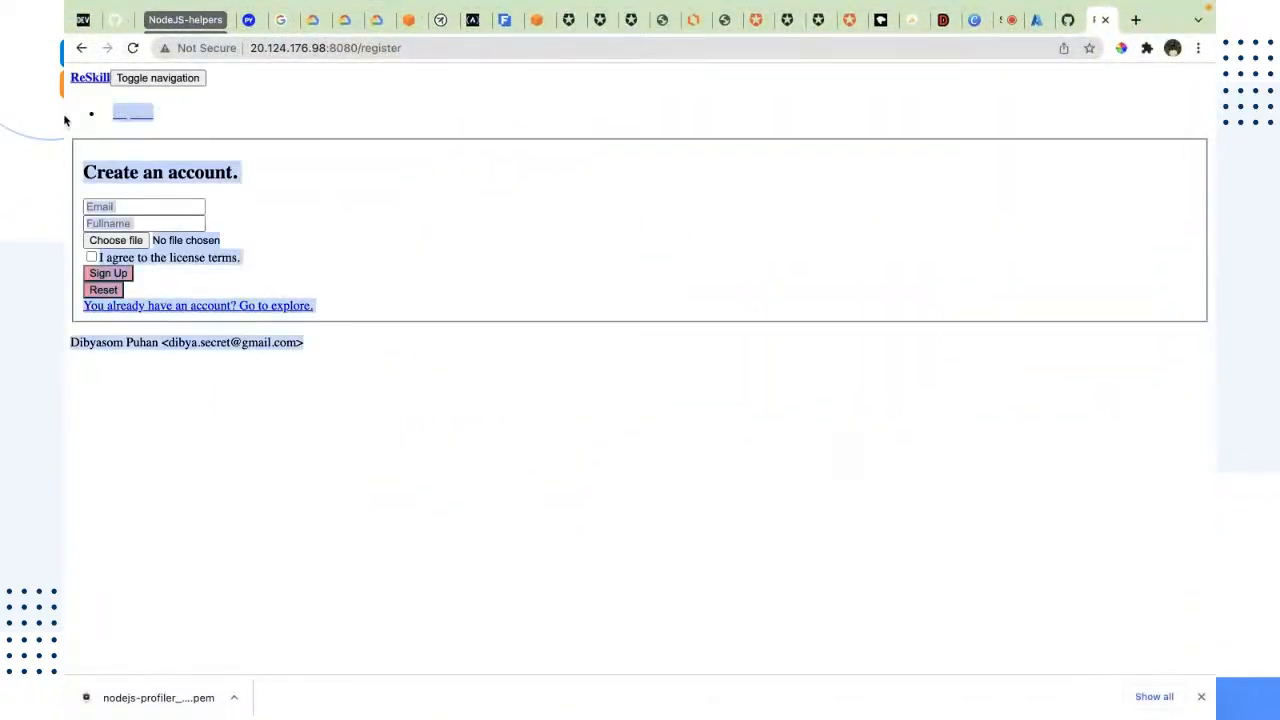
pyautogui.click(149, 434)
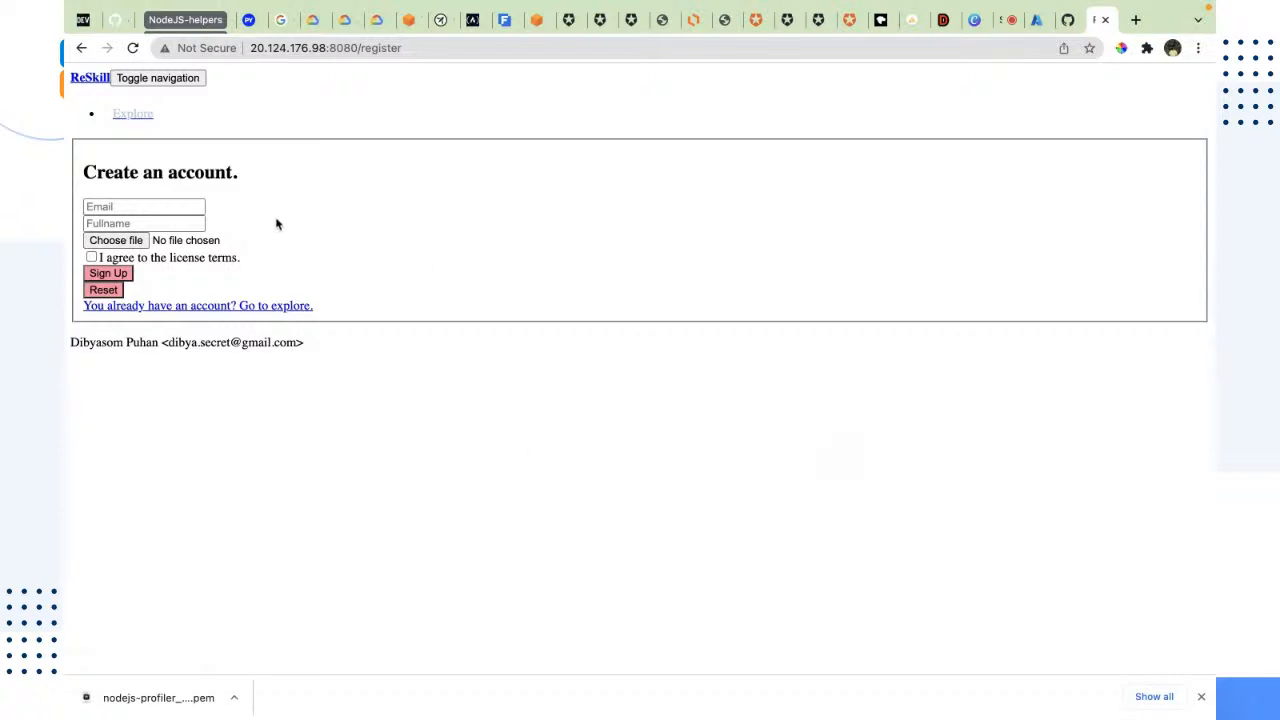
pyautogui.click(102, 205)
pyautogui.click(504, 350)
pyautogui.click(486, 48)
pyautogui.click(522, 563)
pyautogui.doubleClick(420, 46)
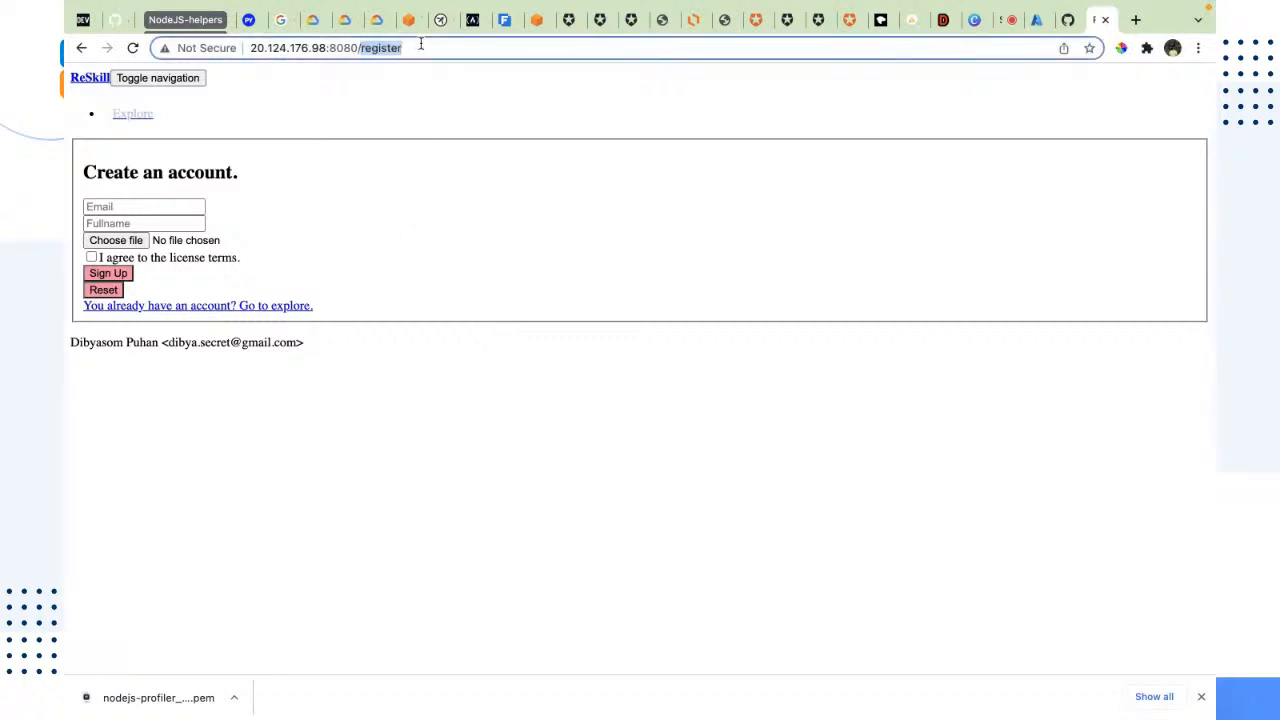
pyautogui.moveTo(420, 46); pyautogui.dragTo(207, 52)
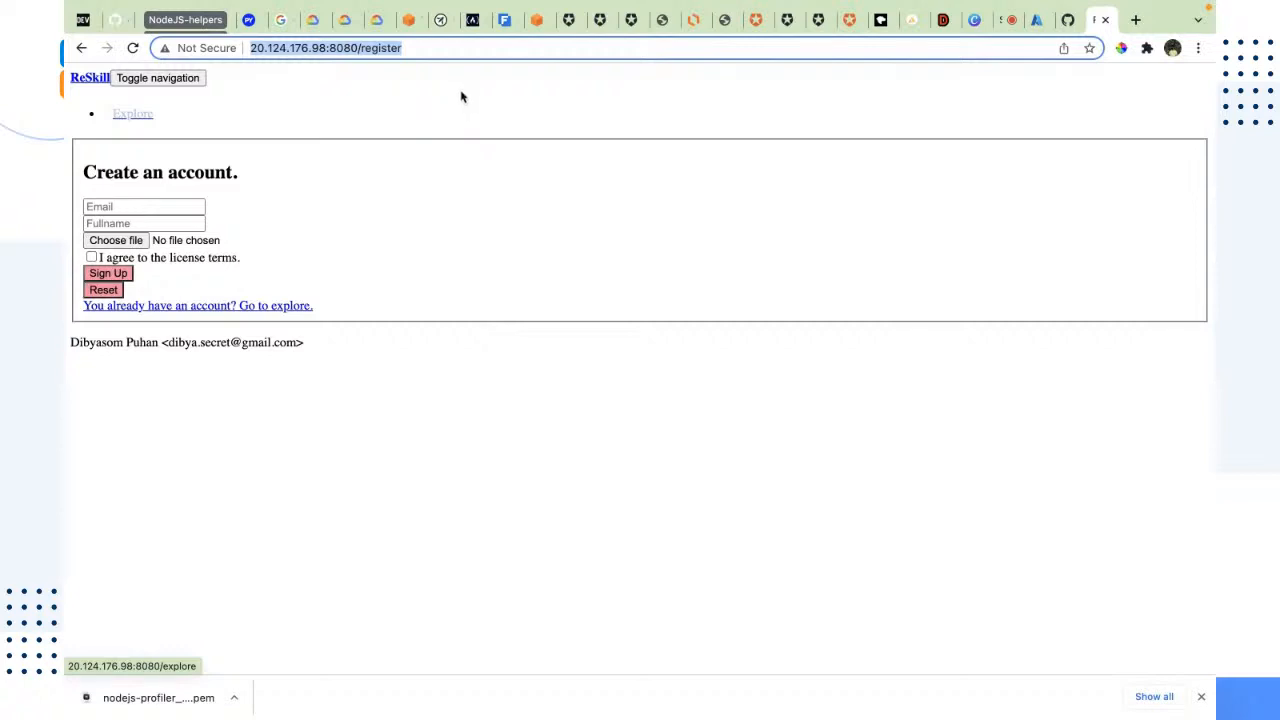
pyautogui.click(478, 55)
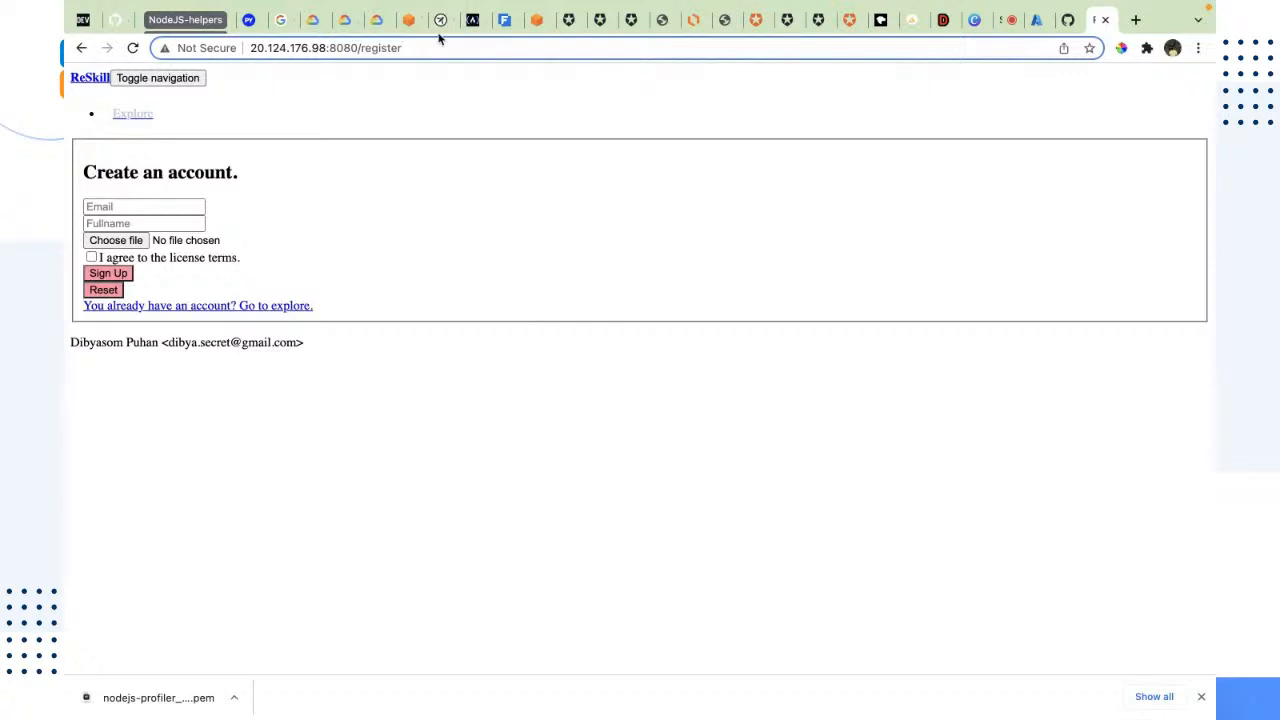
pyautogui.moveTo(402, 48); pyautogui.dragTo(88, 30)
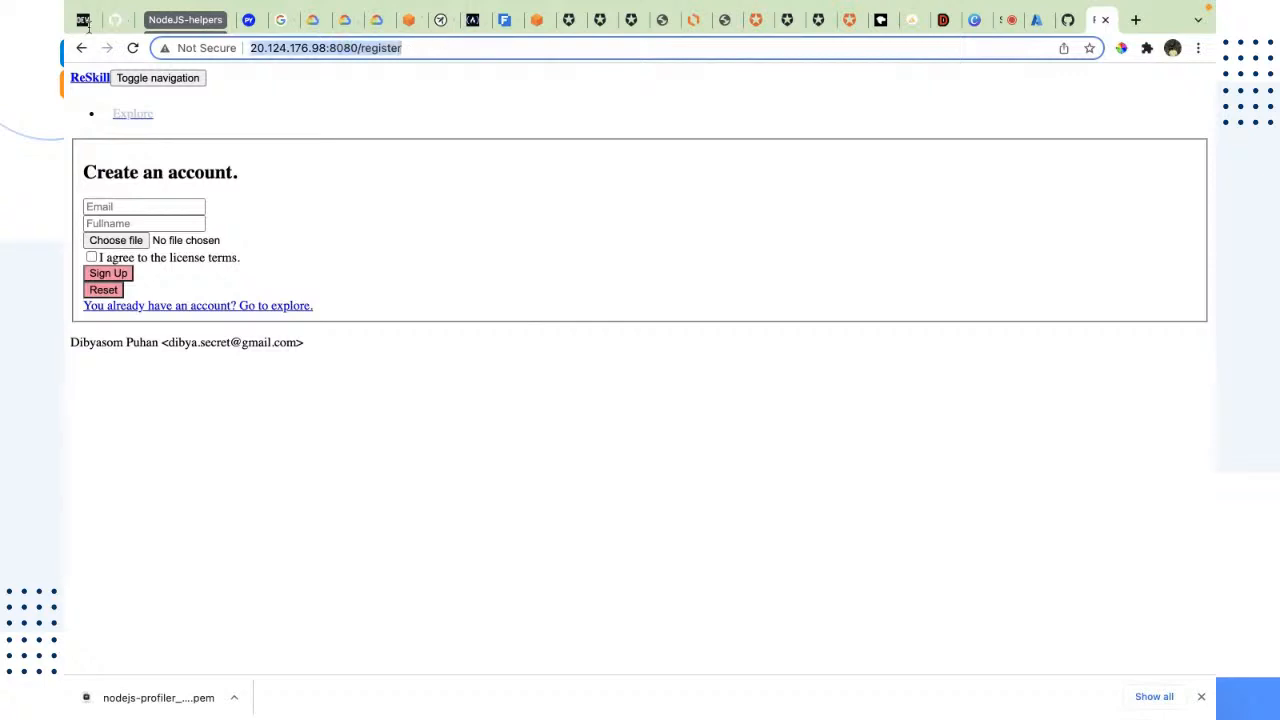
pyautogui.click(310, 97)
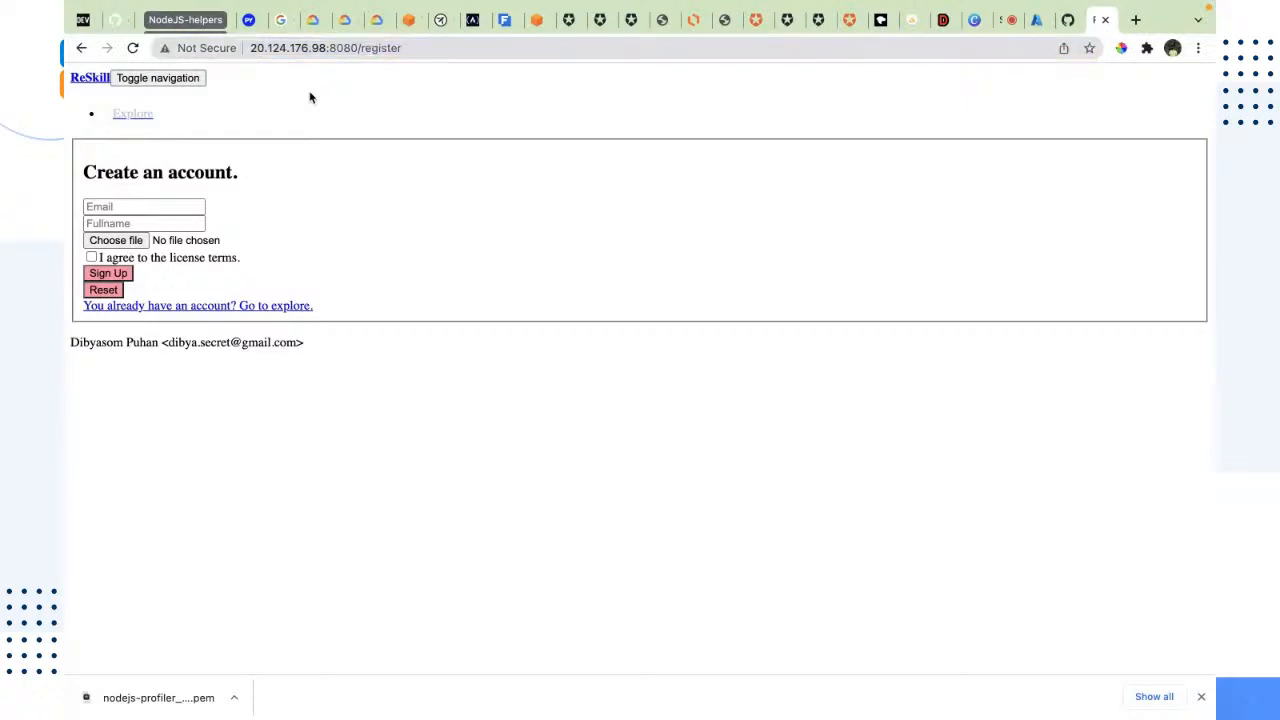
pyautogui.doubleClick(366, 52)
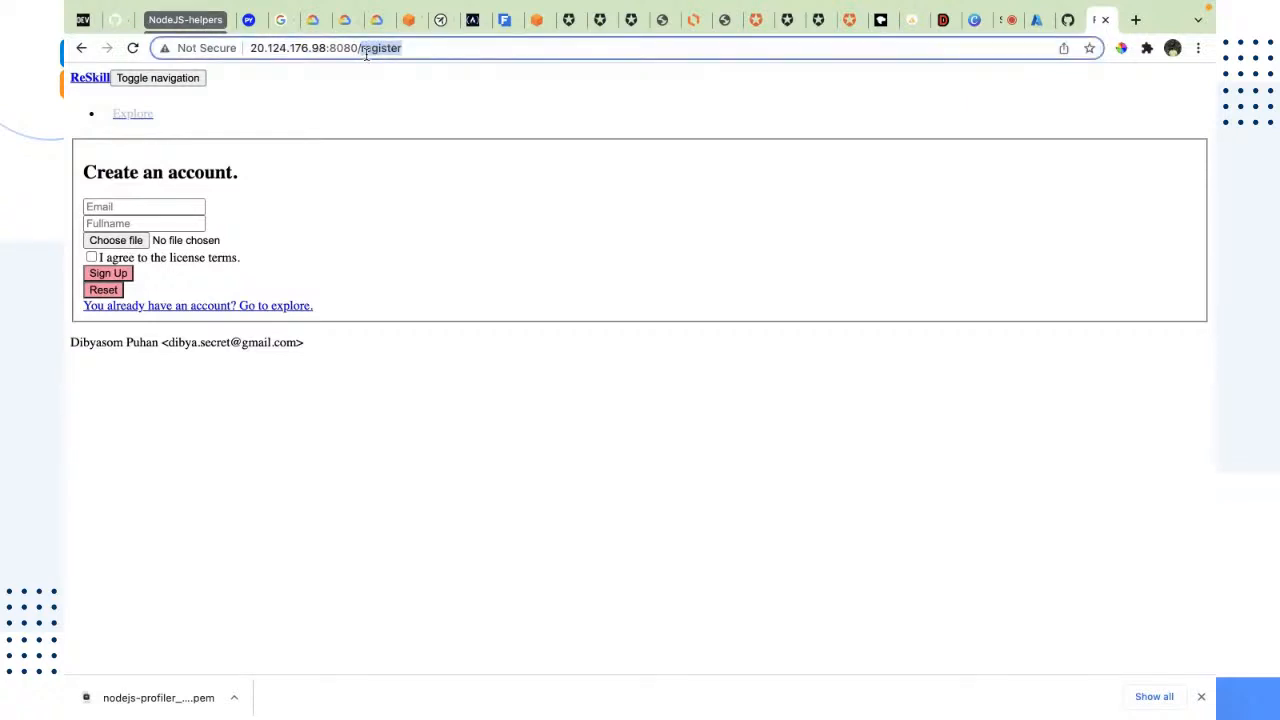
pyautogui.click(417, 49)
pyautogui.moveTo(417, 49); pyautogui.dragTo(226, 71)
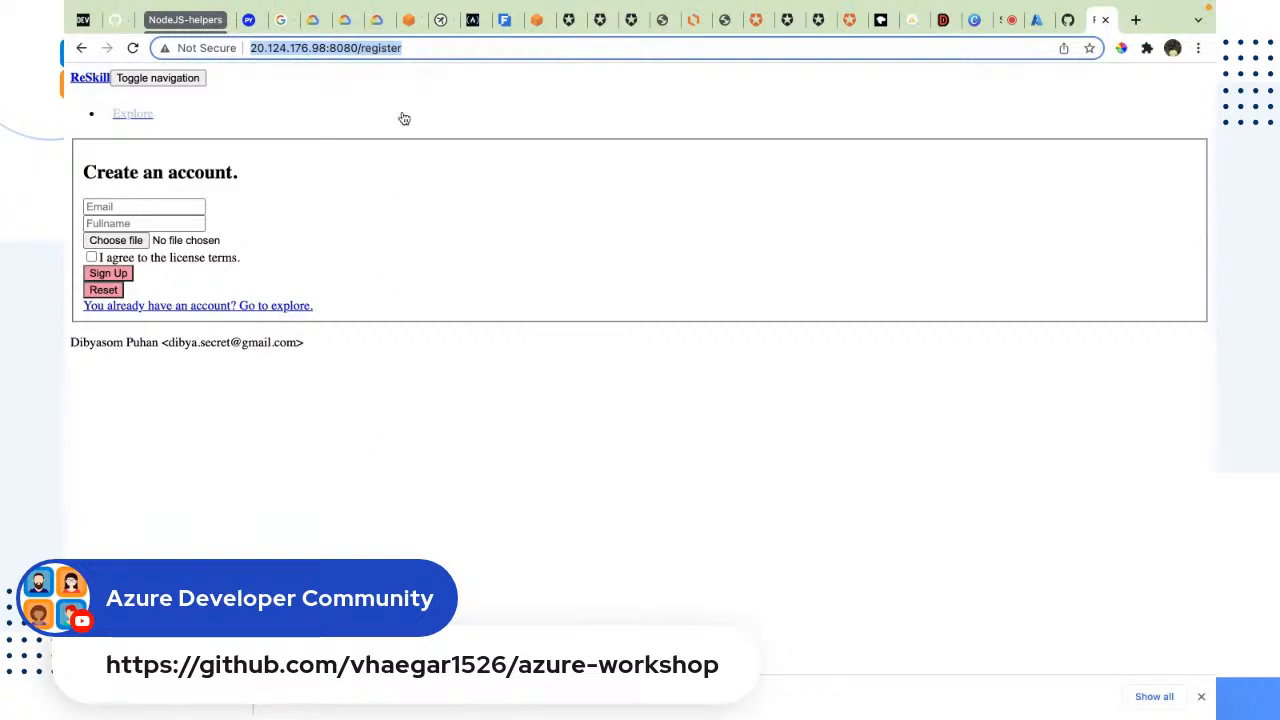
# Step: Try to open the app's /explore page on 20.124.176.98:8080 and dismiss the downloads bar
pyautogui.press('Return')
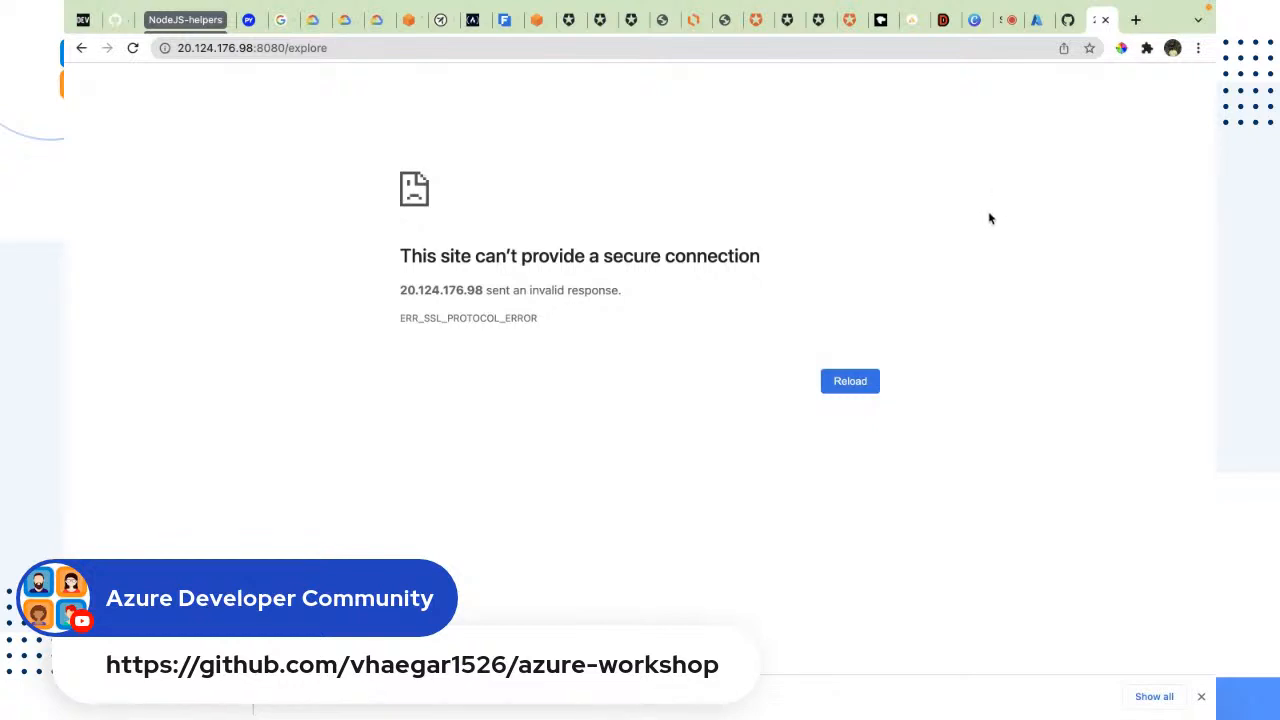
pyautogui.click(1201, 696)
# Step: Go past the azure-workshop repository and the nodejs-profiler-nsg inbound rules to the StreamYard studio to view the live comments
pyautogui.click(1066, 28)
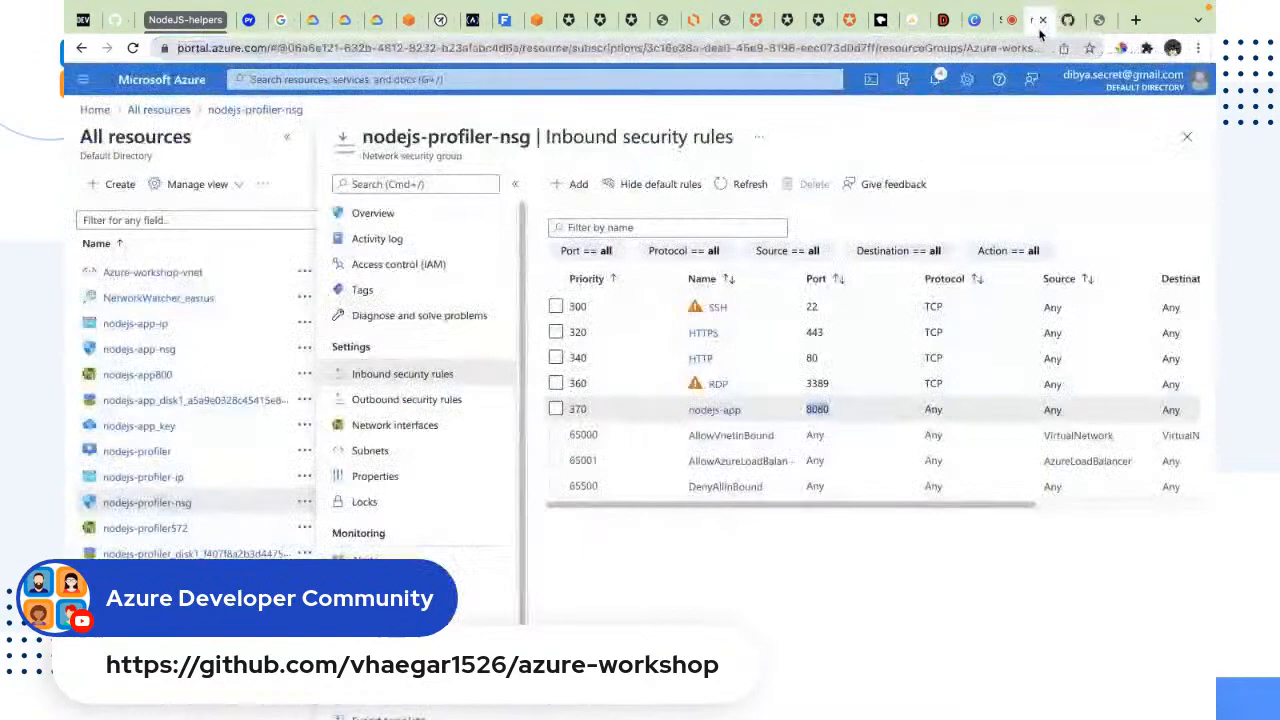
pyautogui.click(1040, 30)
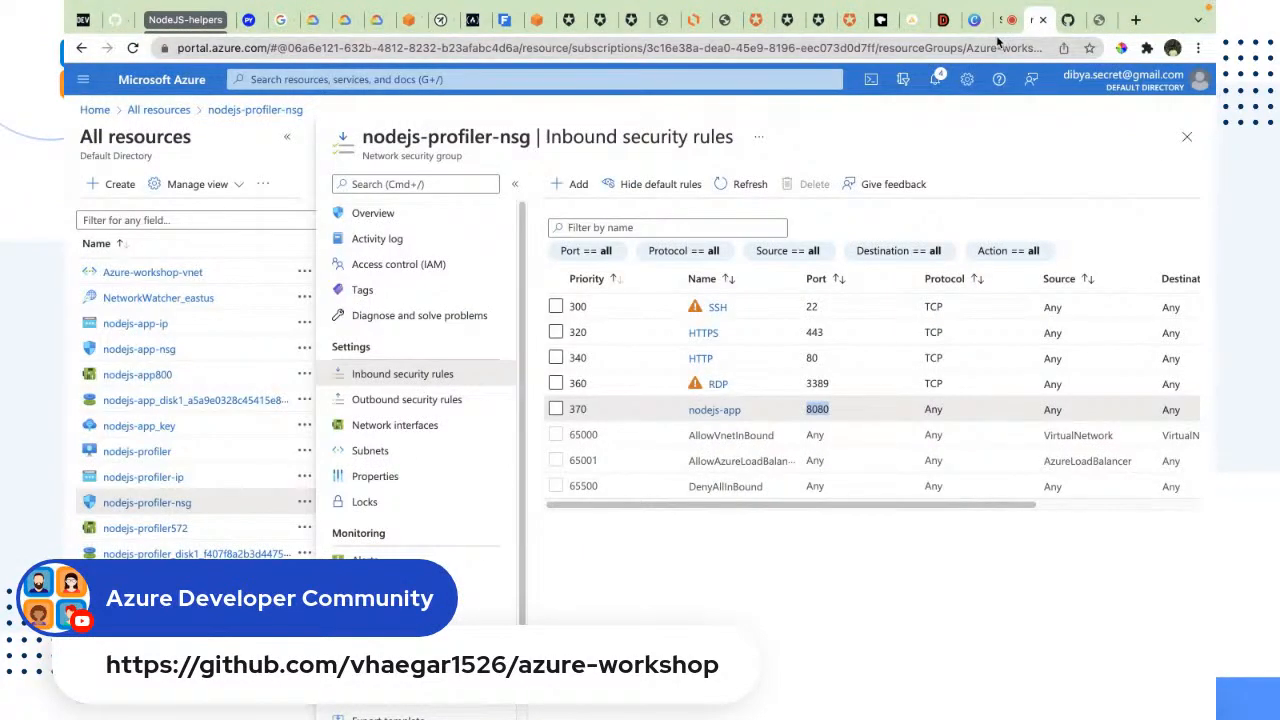
pyautogui.click(1003, 22)
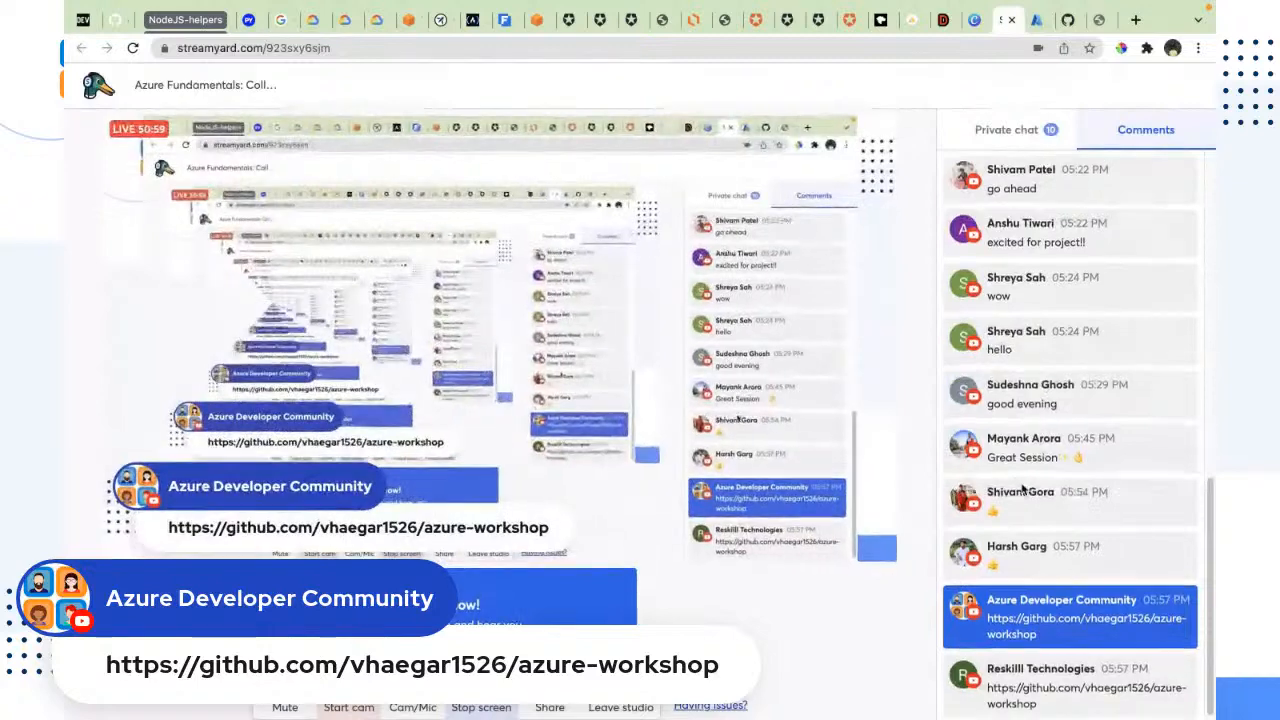